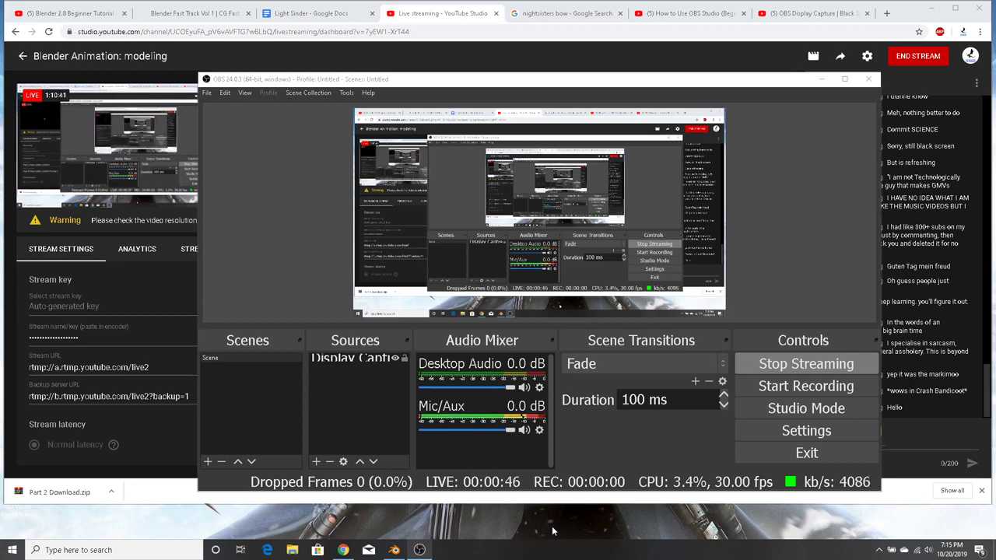
Check the live stream preview in full screen on the YouTube Studio dashboard, and return to the normal page view
{"action": "left_click", "coordinate": [127, 339]}
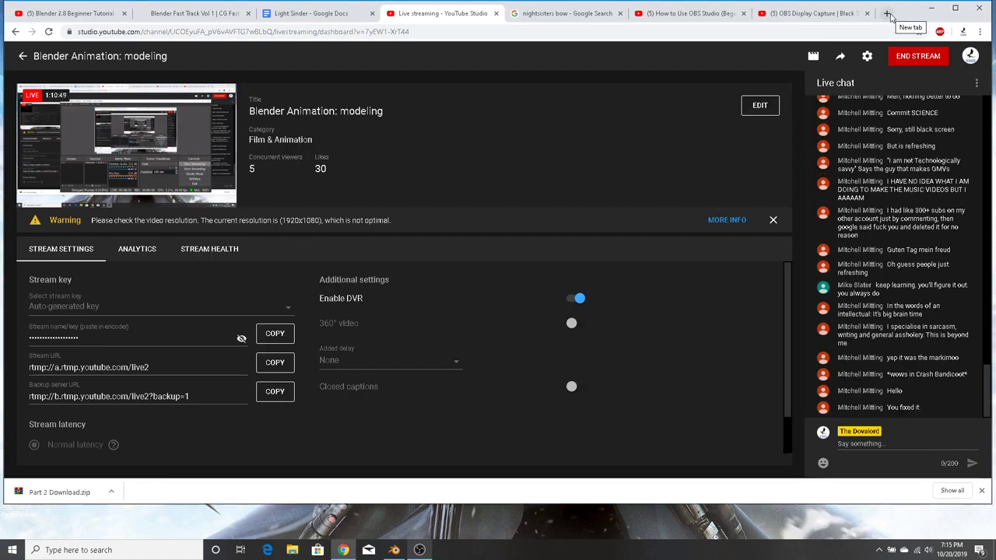
{"action": "left_click", "coordinate": [932, 8]}
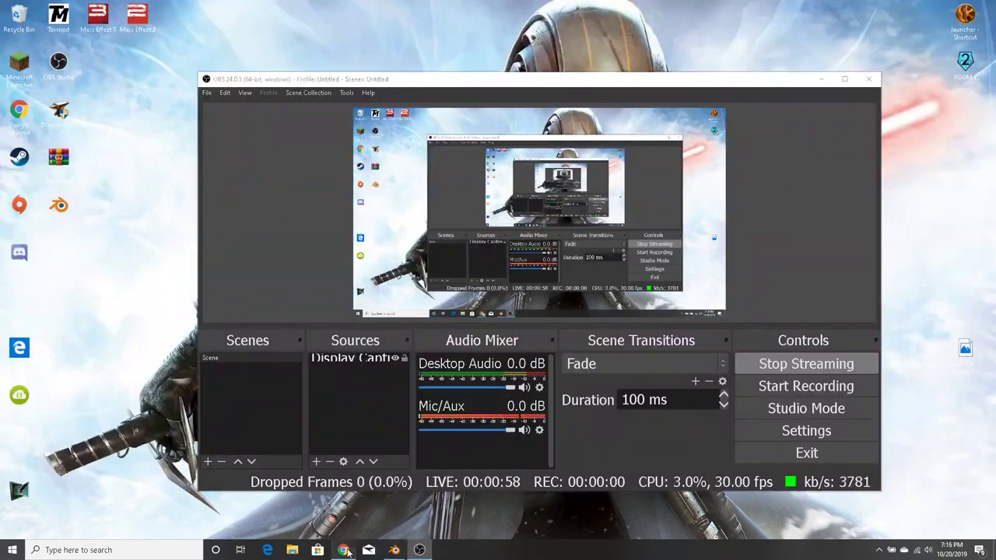
{"action": "left_click", "coordinate": [343, 550]}
{"action": "left_click", "coordinate": [184, 199]}
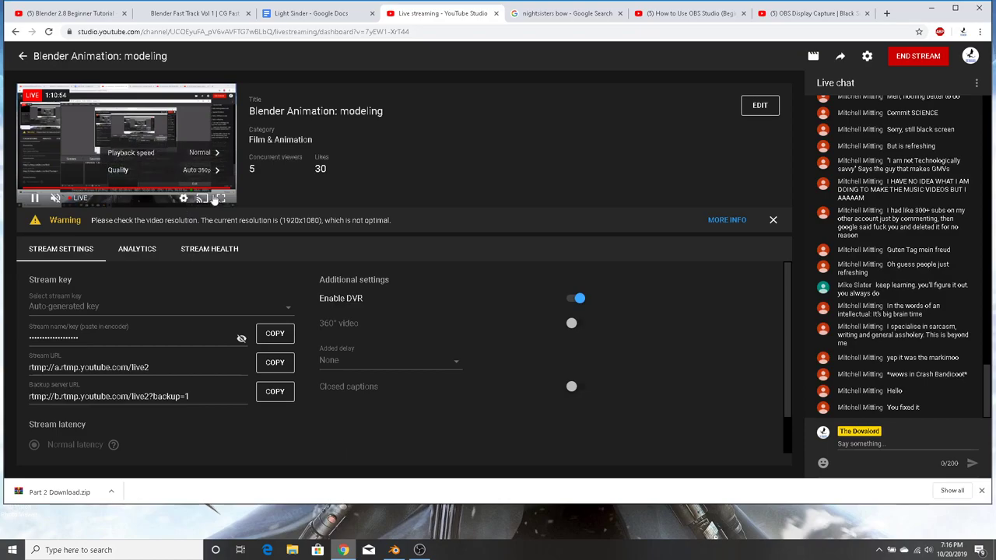
{"action": "left_click", "coordinate": [221, 200]}
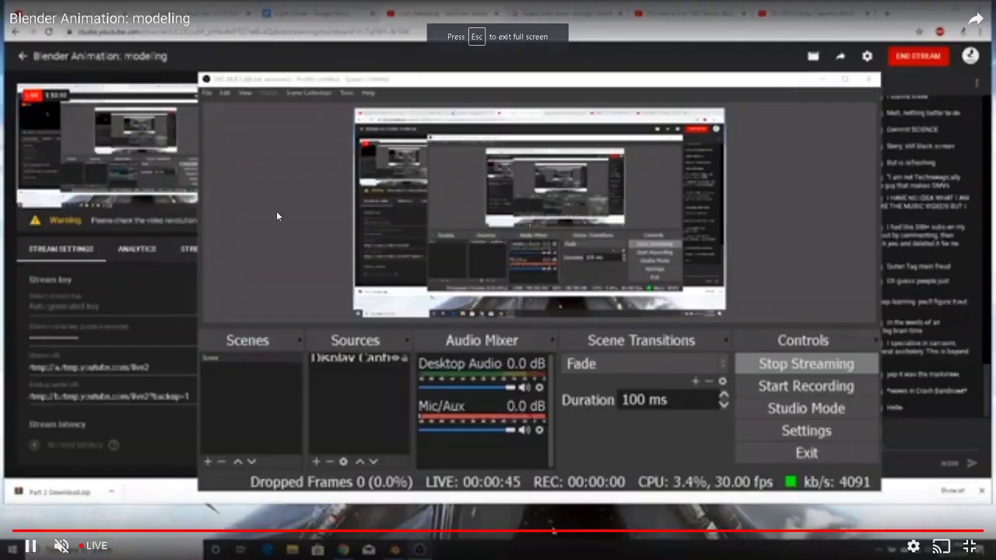
{"action": "left_click", "coordinate": [969, 546]}
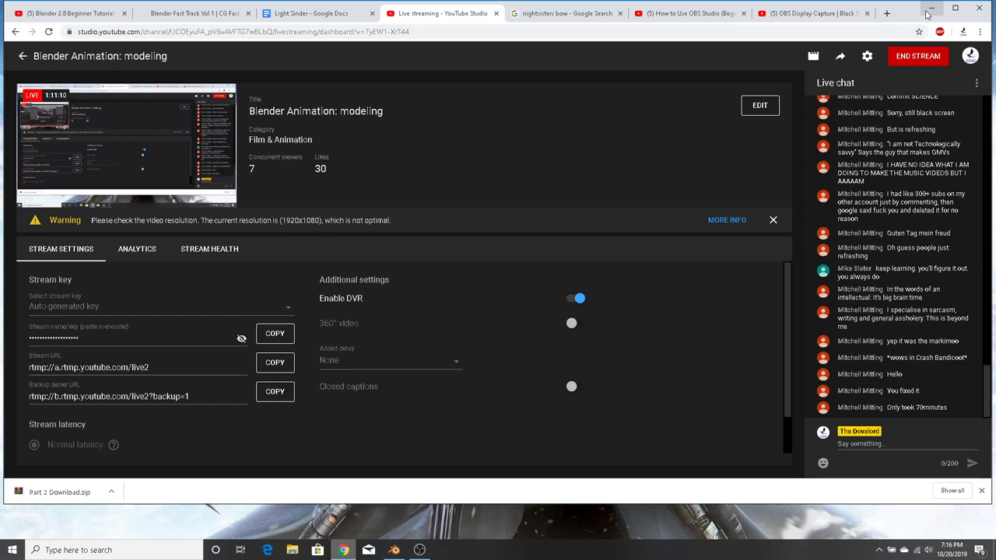
Minimise the browser and OBS windows and switch to Blender's default cube scene
{"action": "left_click", "coordinate": [929, 11]}
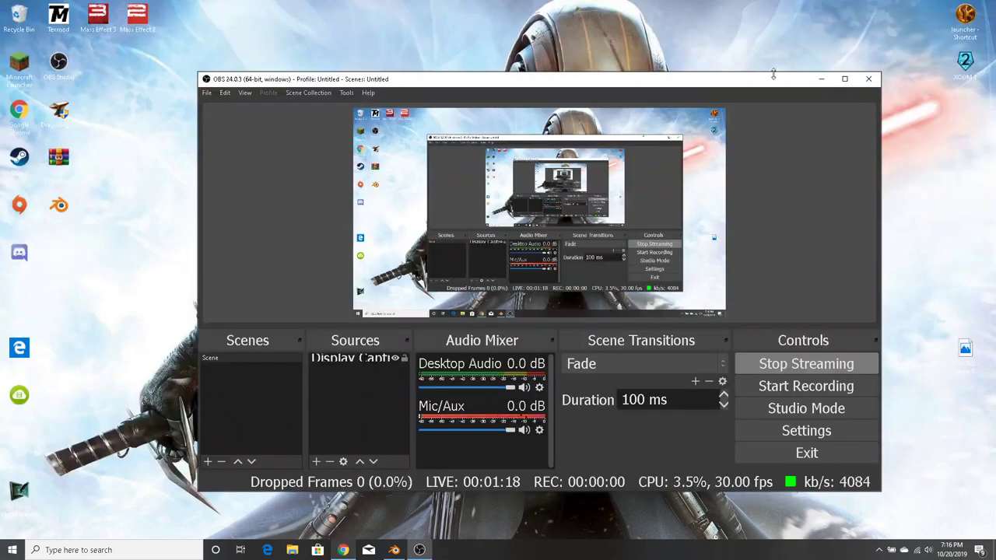
{"action": "left_click", "coordinate": [821, 79]}
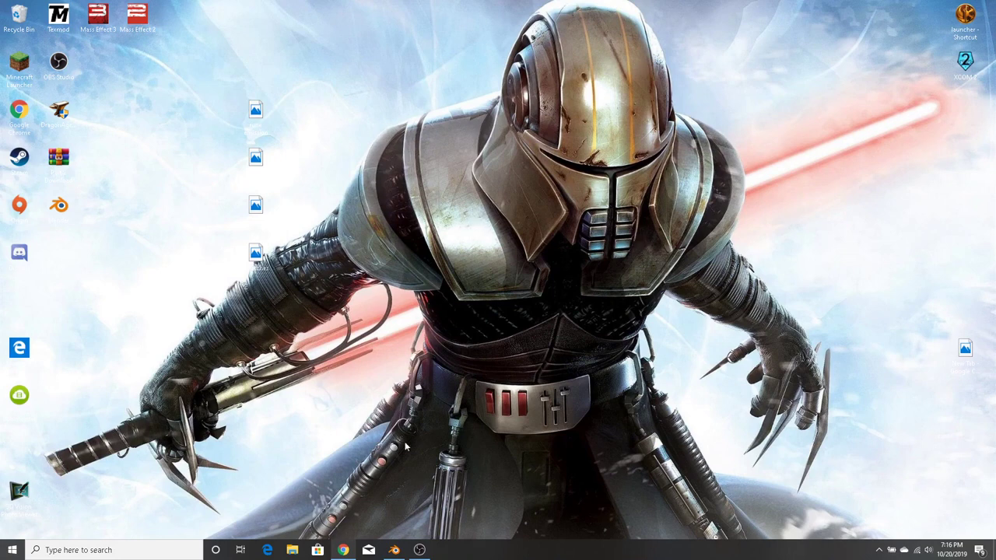
{"action": "left_click", "coordinate": [397, 549]}
{"action": "left_click", "coordinate": [720, 219]}
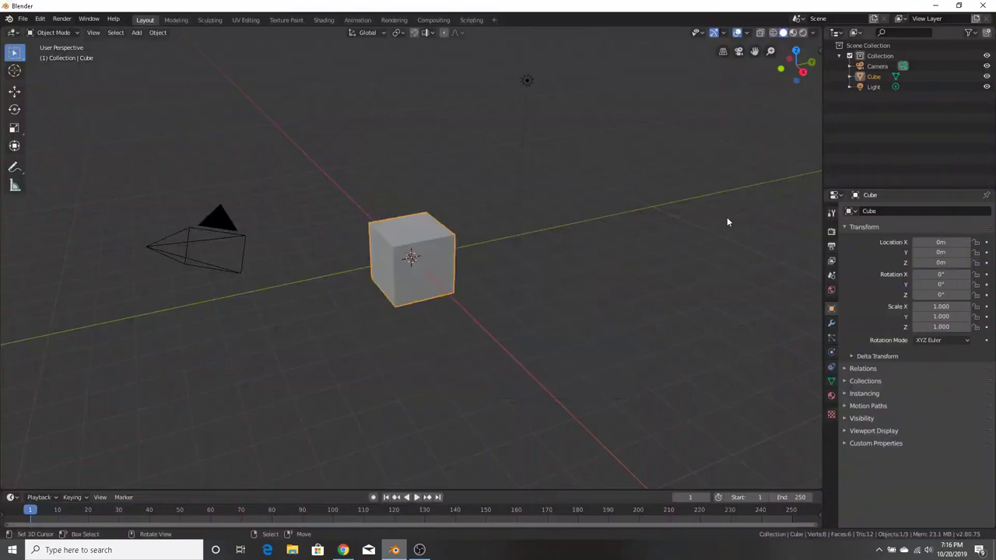
{"action": "middle_click_drag", "start_coordinate": [649, 216], "coordinate": [687, 189]}
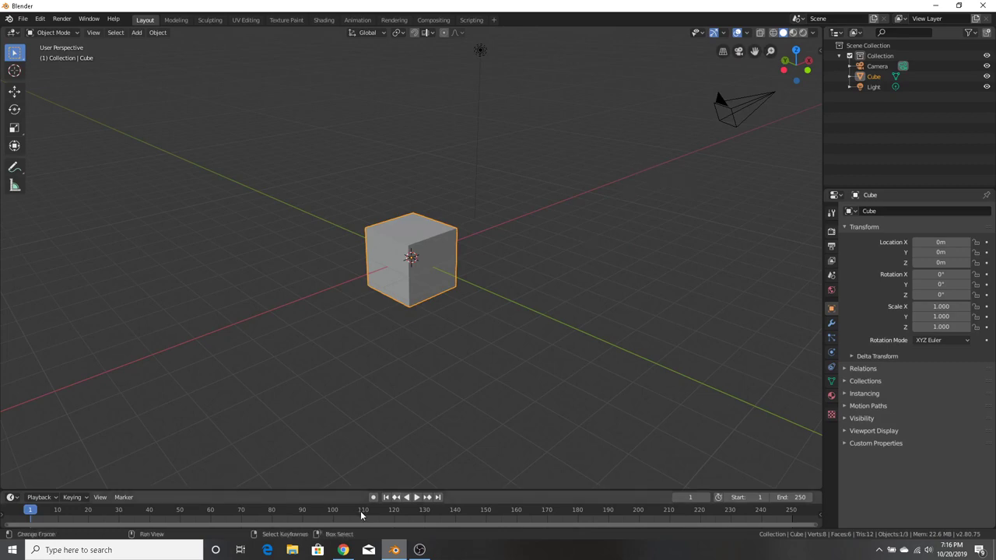
Switch to Chrome and look over the "nightsisters bow" image results, closing the source page opened from the preview
{"action": "left_click", "coordinate": [343, 549]}
{"action": "left_click", "coordinate": [556, 13]}
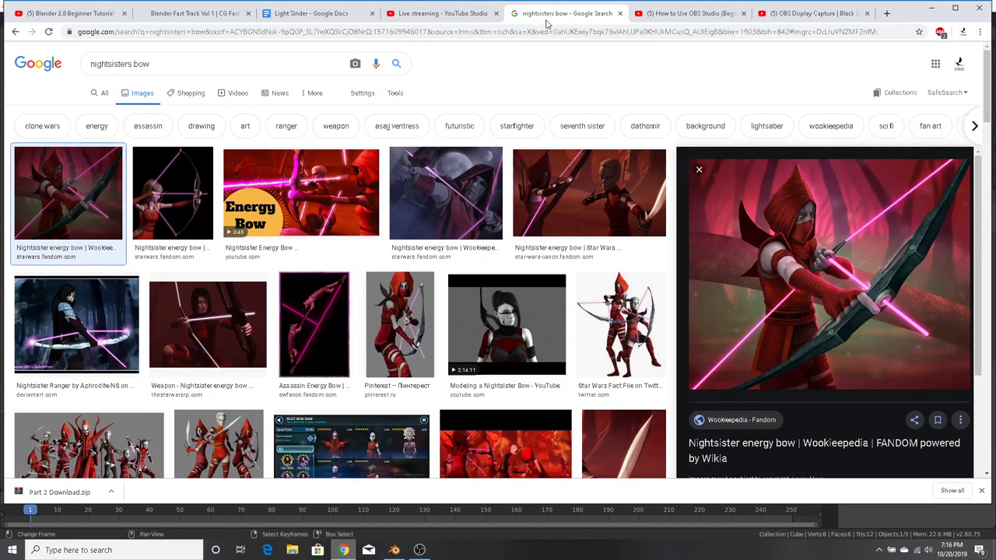
{"action": "scroll", "coordinate": [862, 329], "scroll_direction": "down", "scroll_amount": 1}
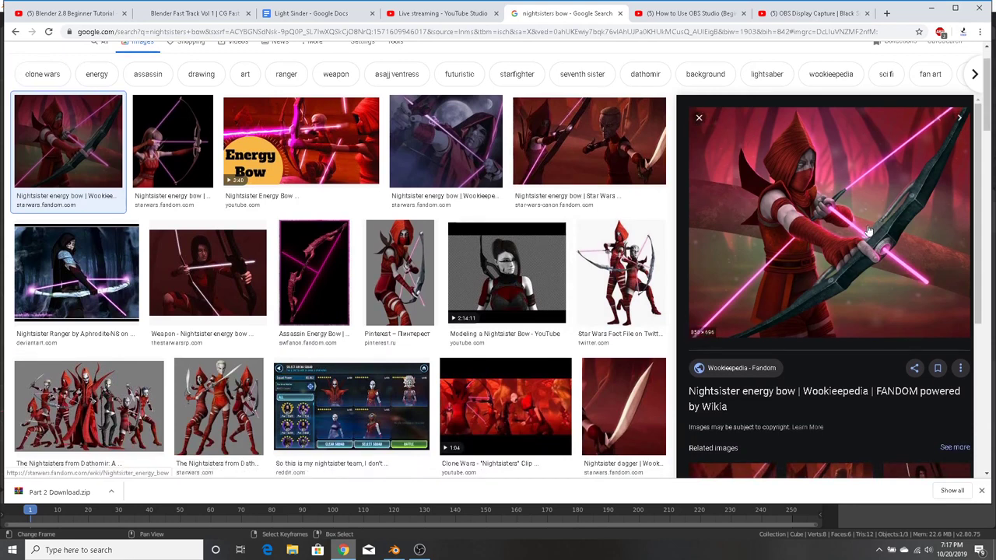
{"action": "left_click", "coordinate": [908, 275]}
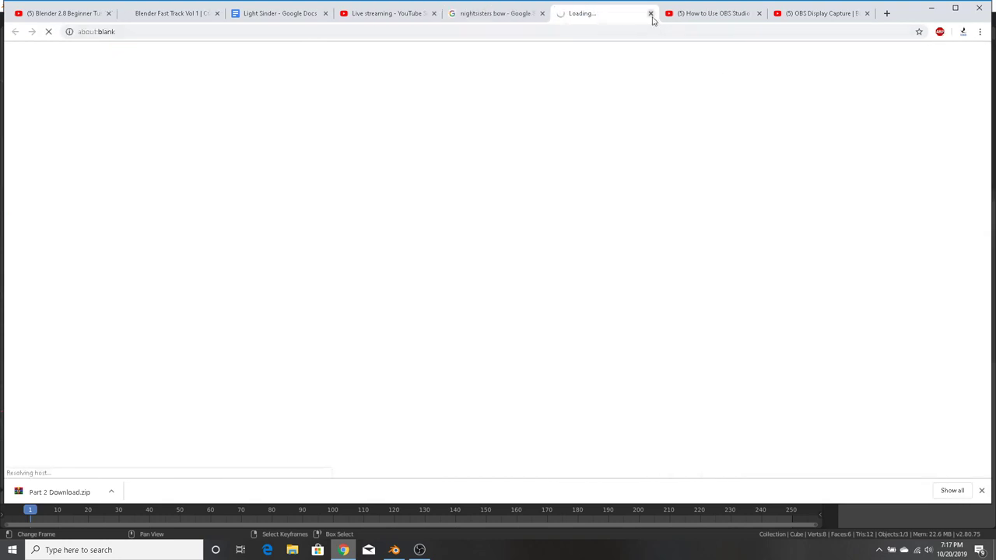
{"action": "left_click", "coordinate": [650, 14]}
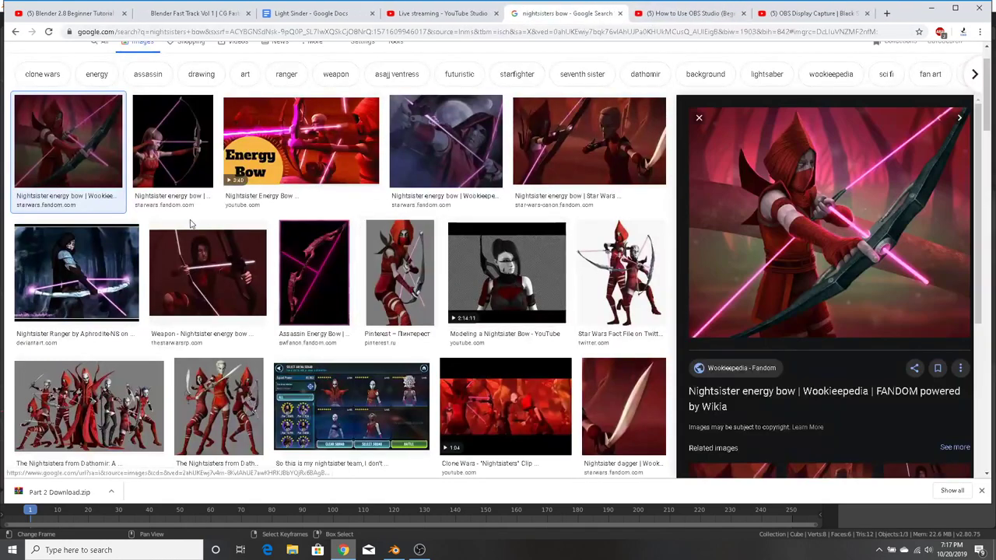
Save the side-view Nightsister energy bow image with the black background and open the downloaded PNG in Photos
{"action": "left_click", "coordinate": [186, 151]}
{"action": "scroll", "coordinate": [848, 295], "scroll_direction": "down", "scroll_amount": 1}
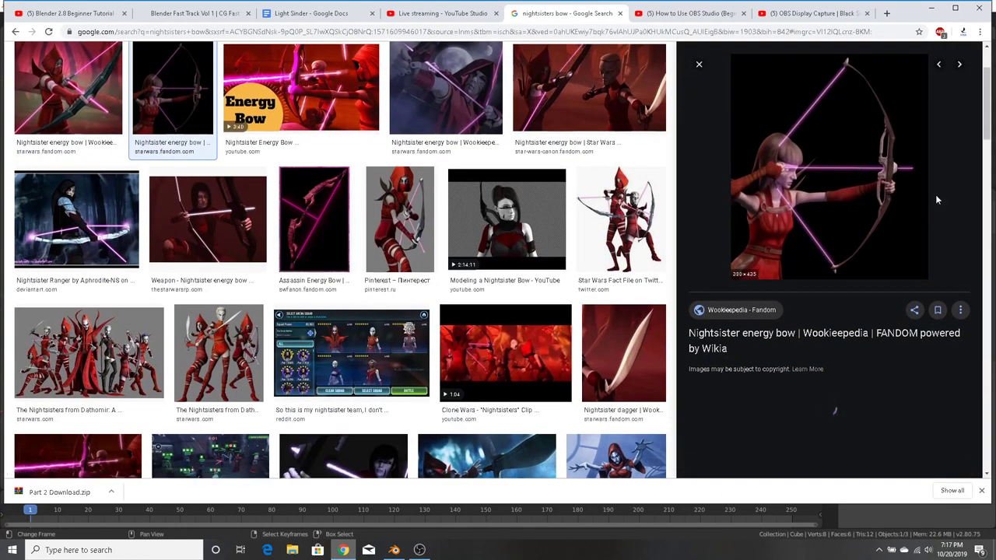
{"action": "right_click", "coordinate": [862, 201]}
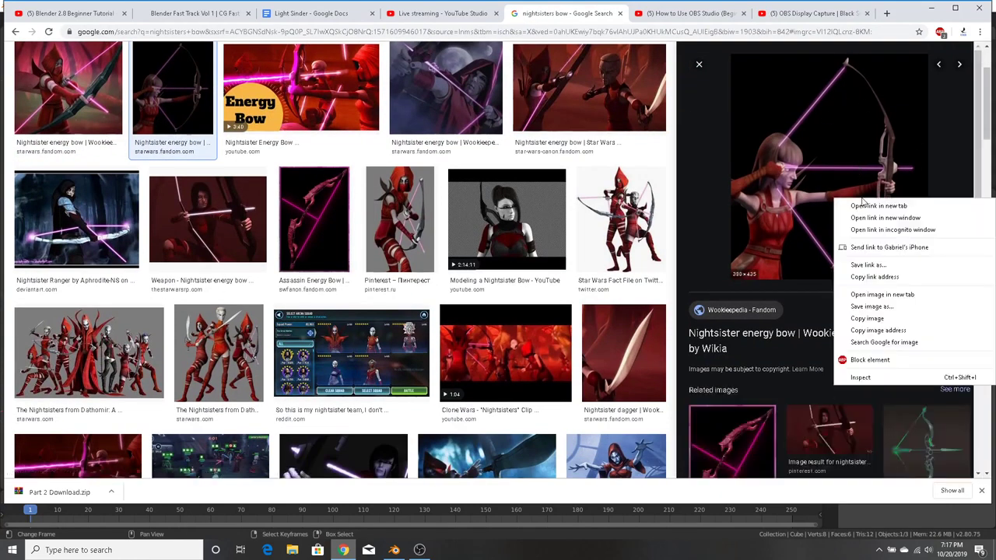
{"action": "left_click", "coordinate": [906, 309]}
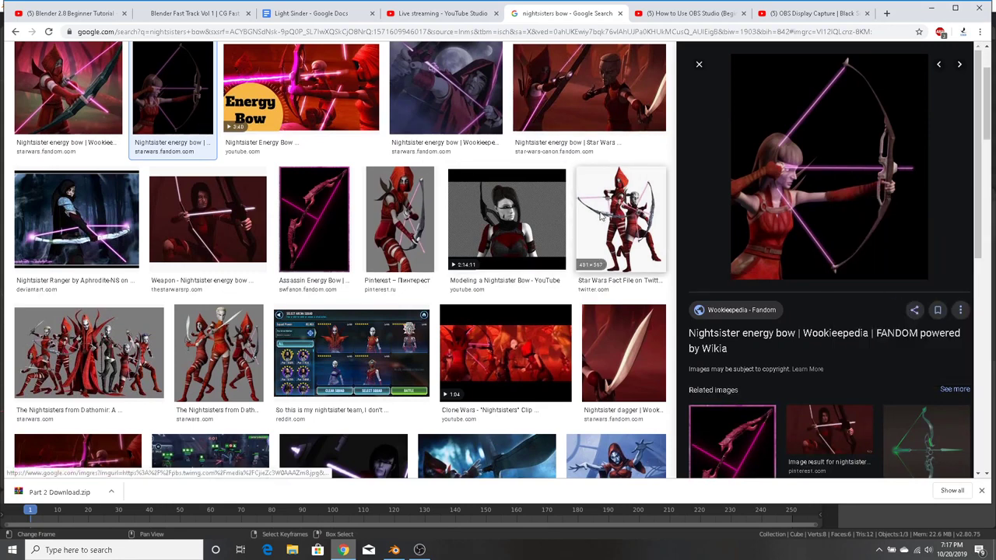
{"action": "left_click", "coordinate": [236, 170]}
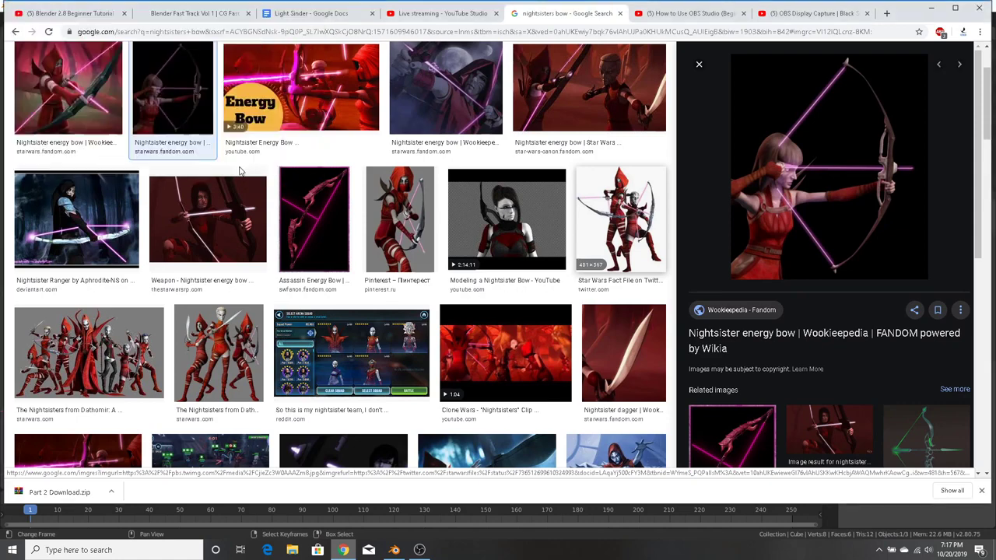
{"action": "left_click", "coordinate": [62, 491]}
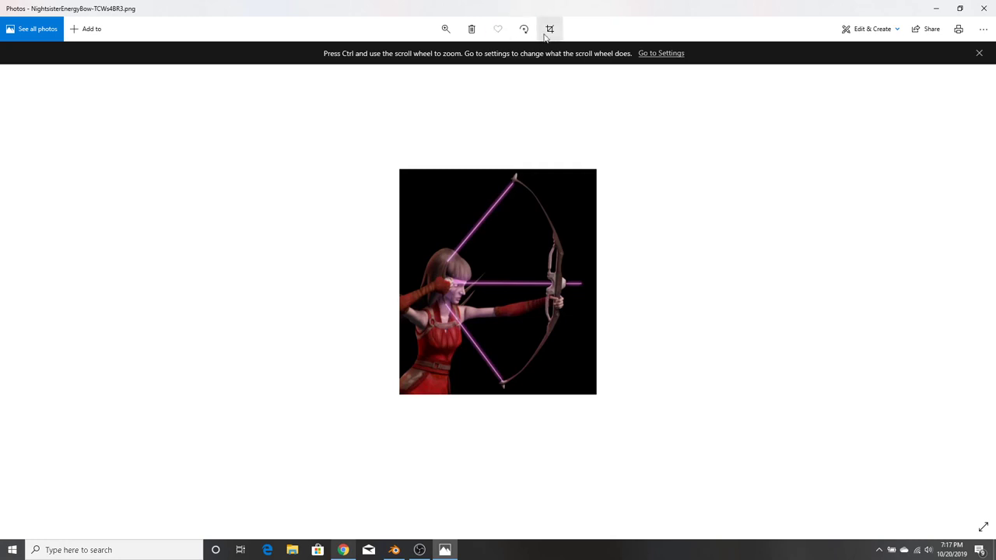
Minimise Photos and Chrome to show Blender, and bring the bow reference image back up in Photos
{"action": "left_click", "coordinate": [935, 9]}
{"action": "left_click", "coordinate": [933, 9]}
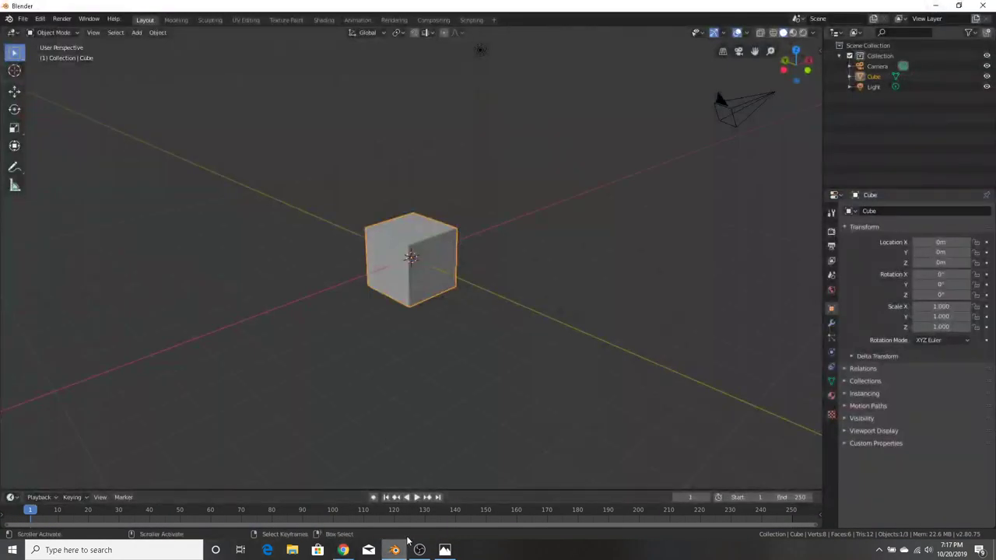
{"action": "left_click", "coordinate": [444, 550]}
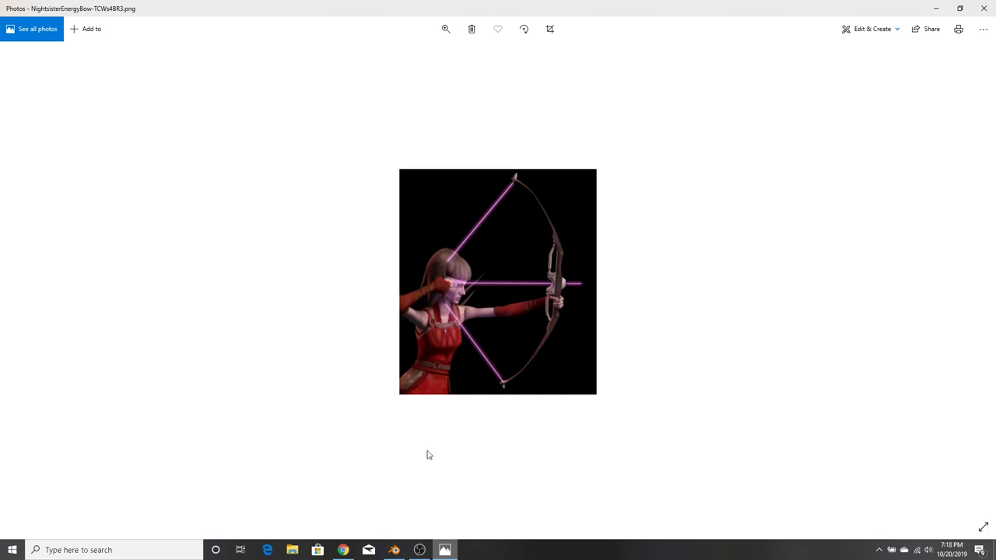
Check the running broadcast by comparing the OBS window with the live preview and chat in YouTube Studio
{"action": "left_click", "coordinate": [419, 549]}
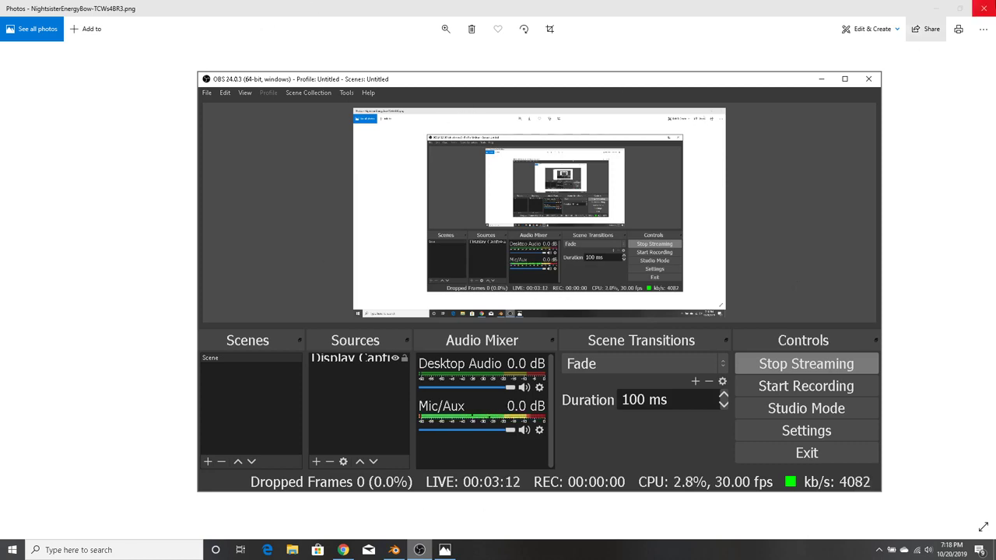
{"action": "left_click", "coordinate": [343, 550]}
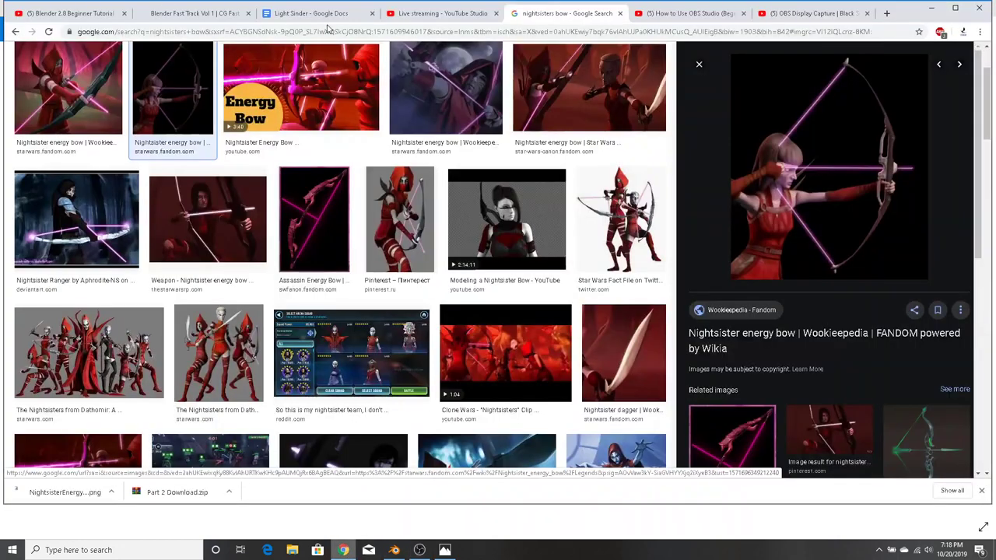
{"action": "left_click", "coordinate": [424, 15]}
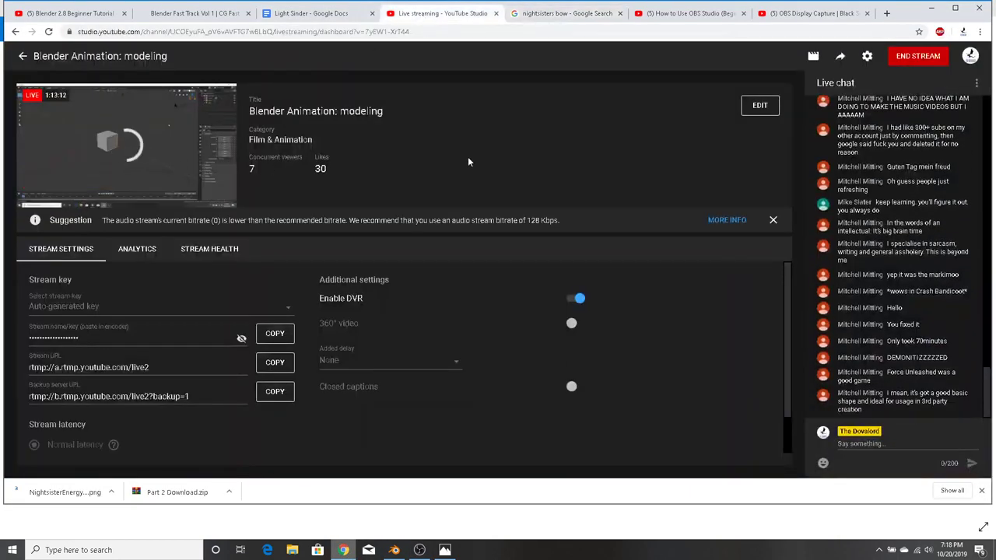
{"action": "mouse_move", "coordinate": [118, 152]}
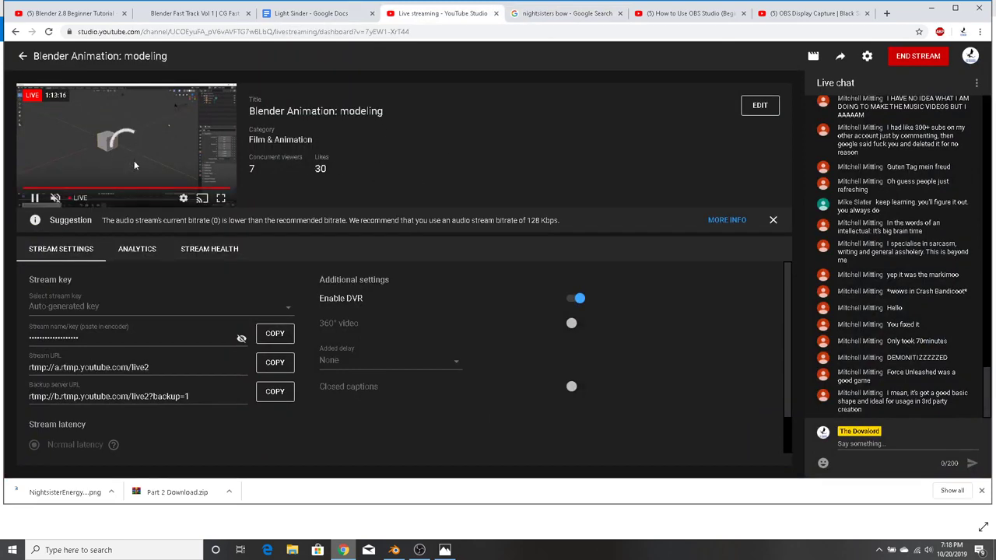
{"action": "left_click", "coordinate": [419, 550]}
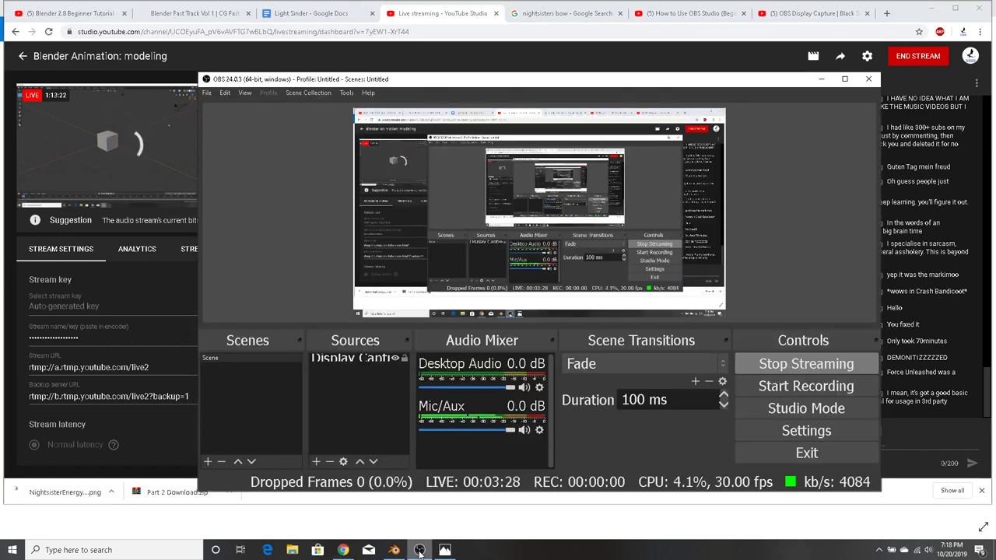
{"action": "left_click", "coordinate": [153, 285]}
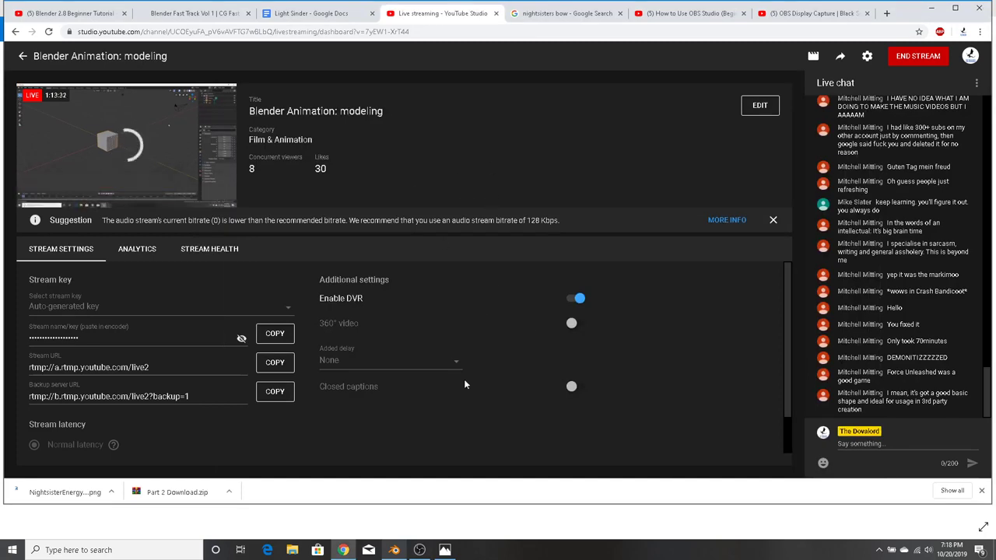
{"action": "left_click", "coordinate": [419, 550]}
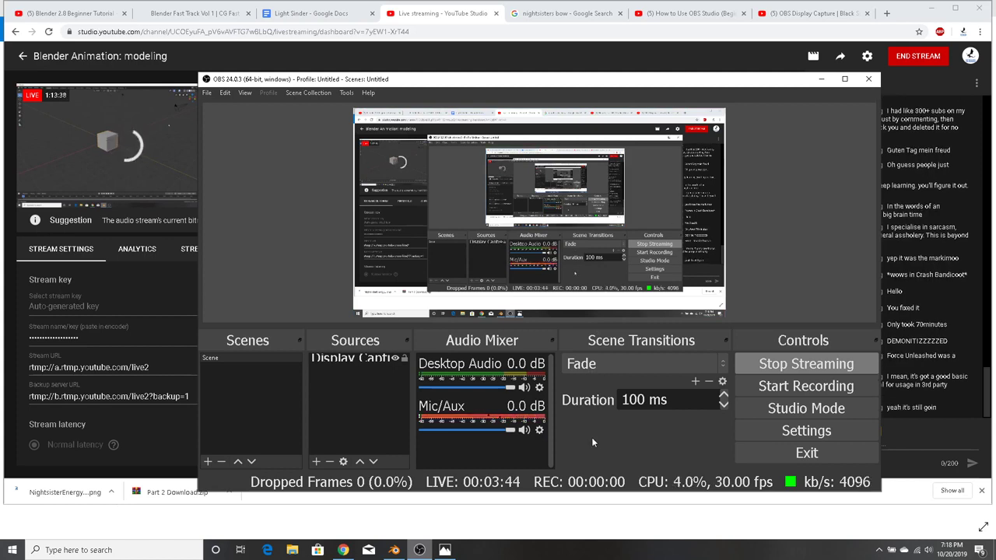
{"action": "left_click", "coordinate": [164, 280]}
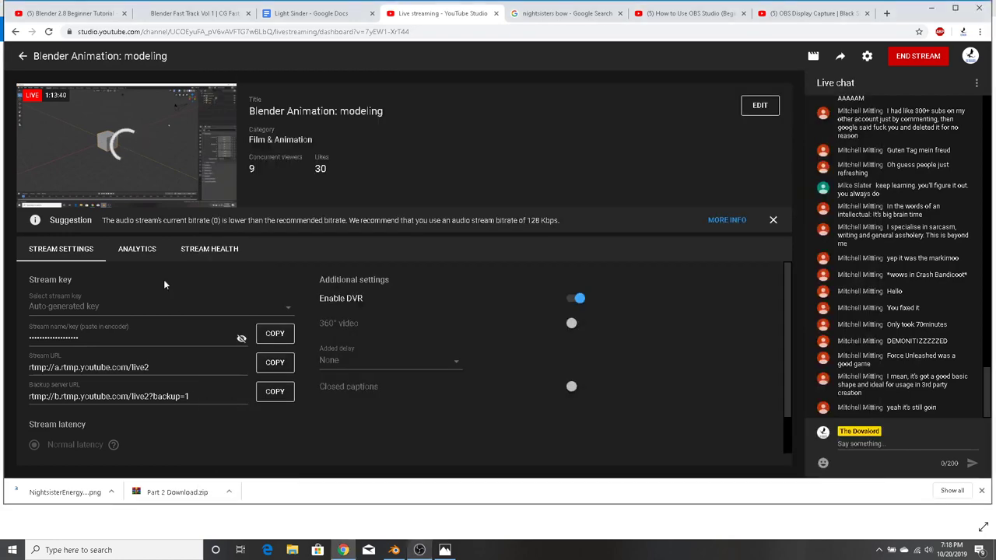
{"action": "mouse_move", "coordinate": [185, 152]}
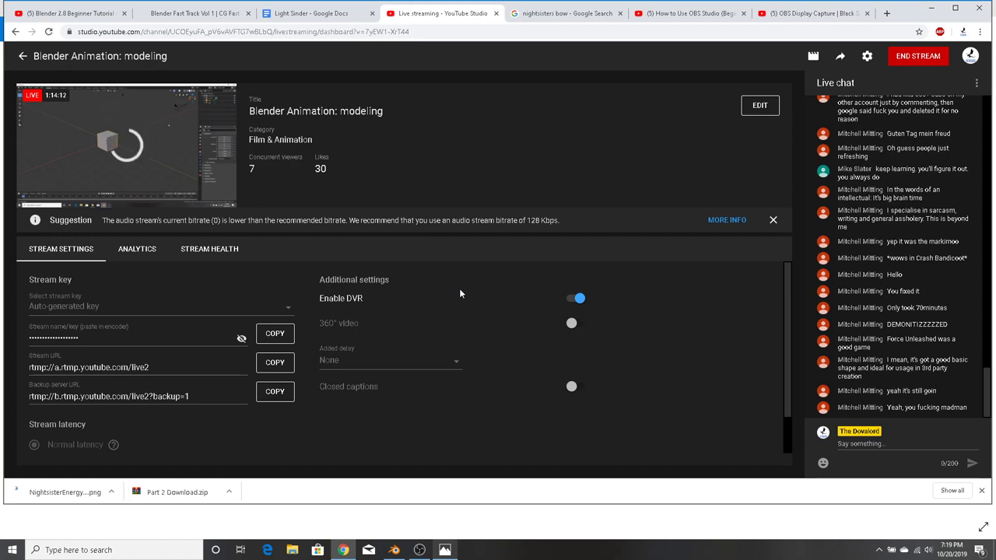
{"action": "mouse_move", "coordinate": [161, 136]}
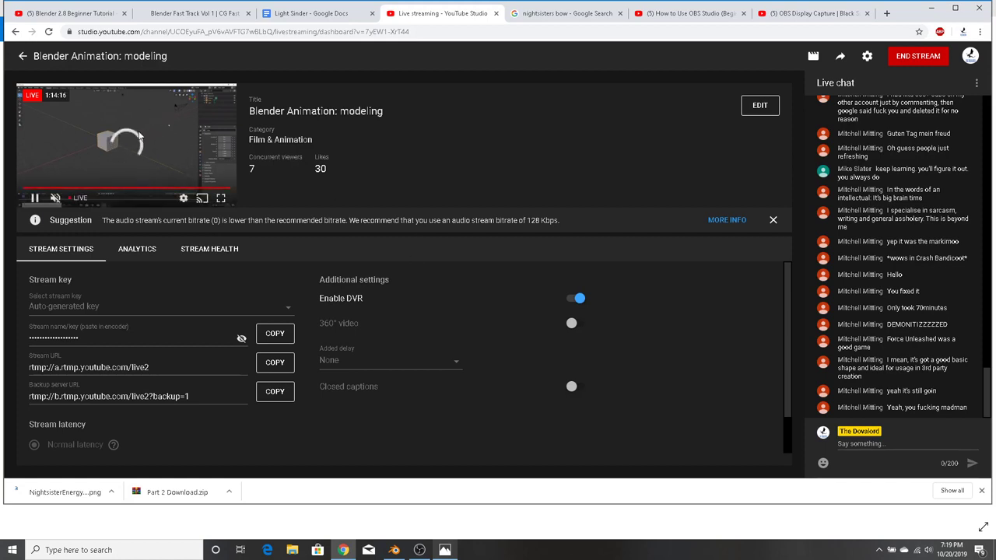
Minimise Chrome, view the bow reference image in Photos once more, and return to Blender
{"action": "left_click", "coordinate": [930, 11]}
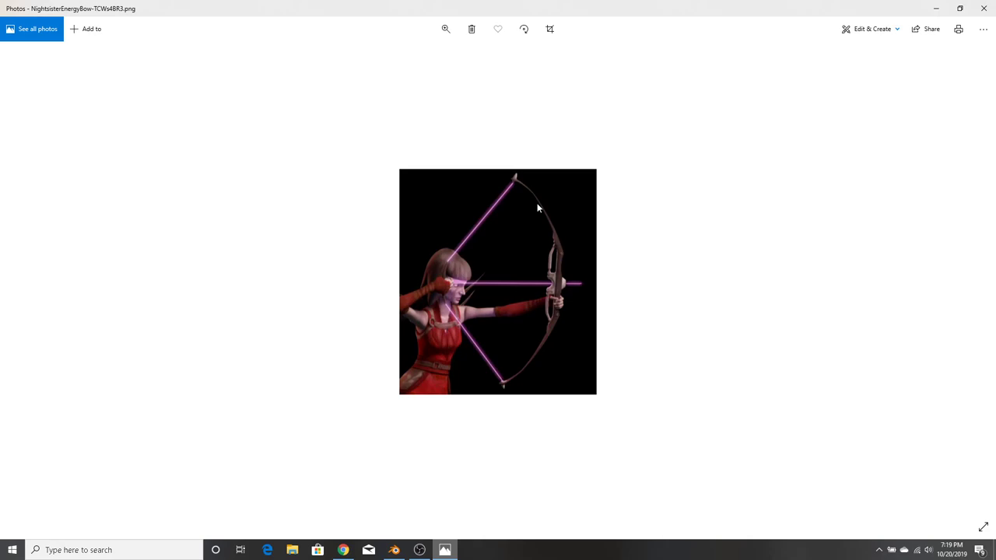
{"action": "left_click", "coordinate": [936, 8]}
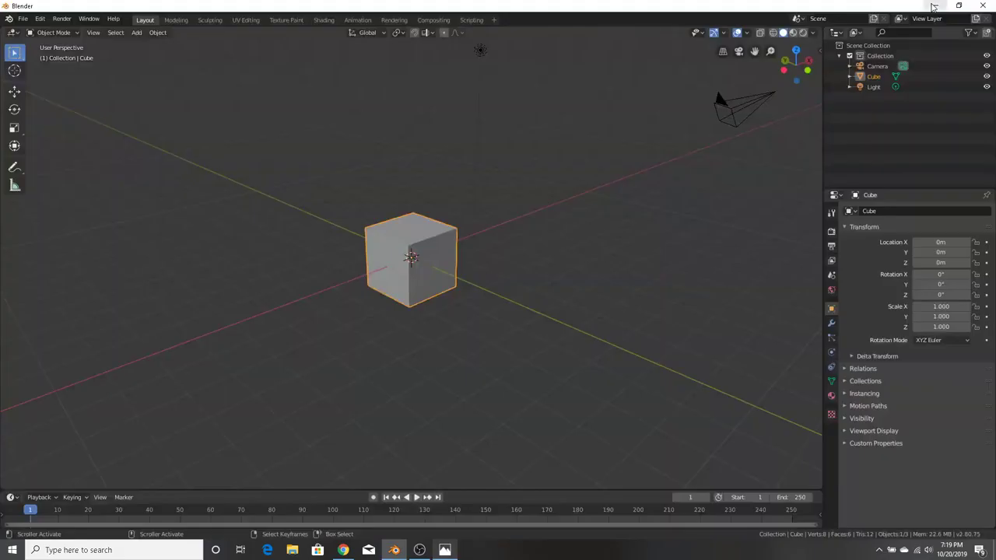
{"action": "left_click", "coordinate": [455, 548]}
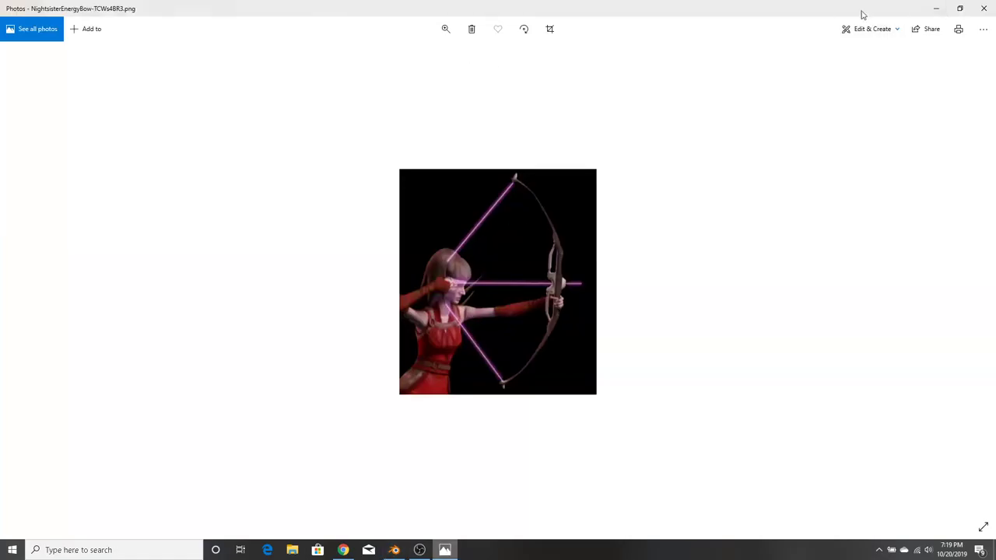
{"action": "left_click", "coordinate": [936, 8]}
Hide the camera and the light in the viewport so only the cube is displayed
{"action": "middle_click_drag", "start_coordinate": [468, 257], "coordinate": [441, 264]}
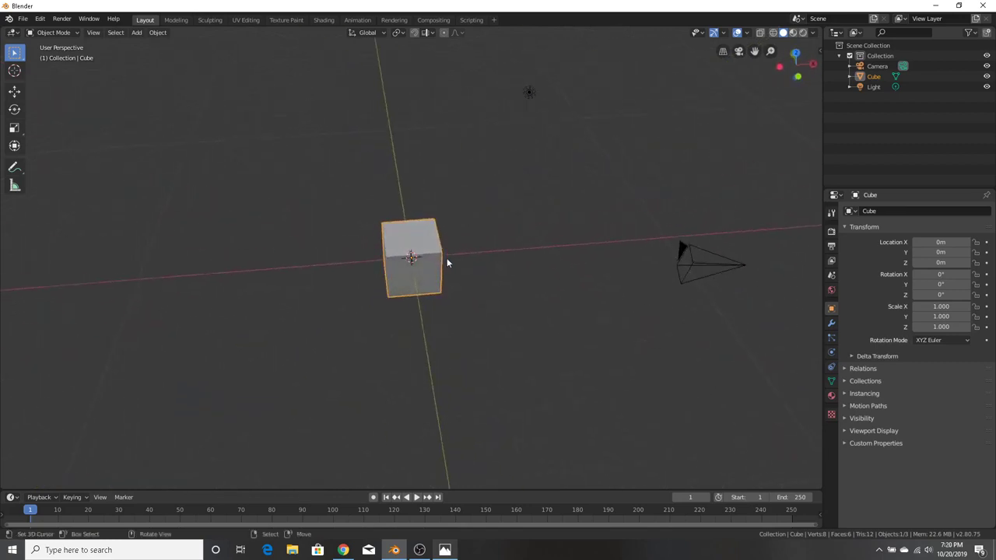
{"action": "left_click", "coordinate": [986, 66]}
{"action": "left_click", "coordinate": [986, 86]}
{"action": "middle_click_drag", "start_coordinate": [636, 315], "coordinate": [593, 284]}
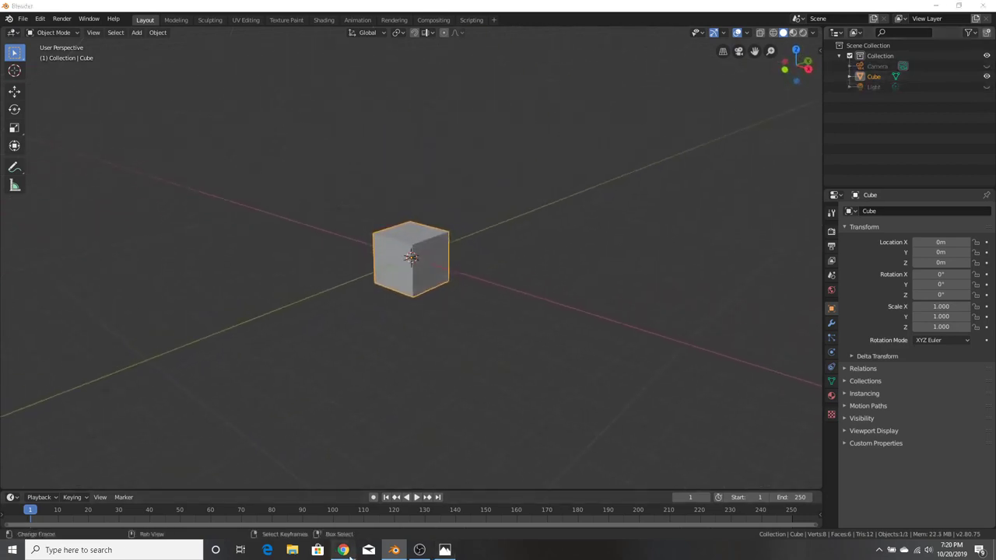
Switch to Chrome and close the "How to Use OBS Studio (Beginners Guide)" video, keeping the OBS Display Capture video open
{"action": "left_click", "coordinate": [343, 550]}
{"action": "left_click", "coordinate": [657, 14]}
{"action": "left_click", "coordinate": [789, 13]}
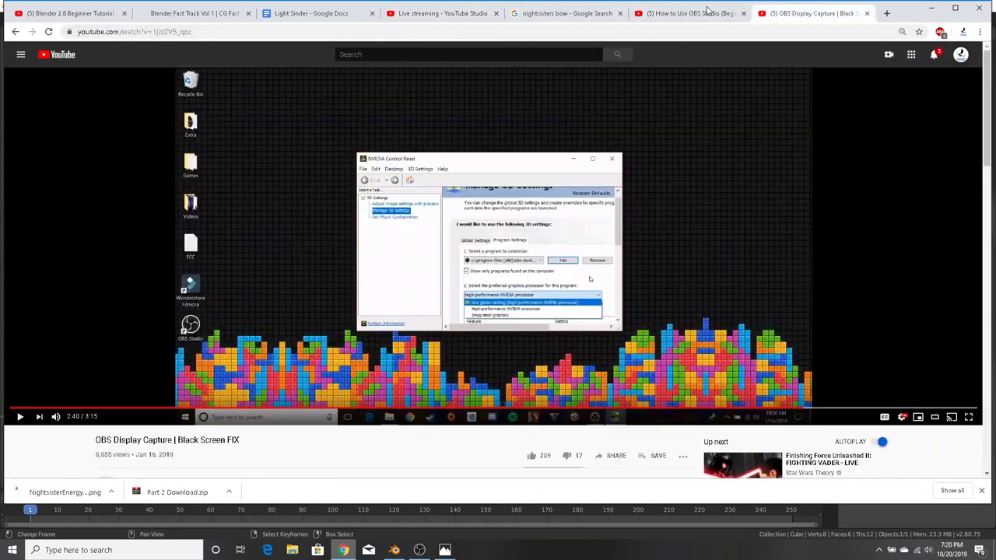
{"action": "left_click", "coordinate": [676, 14]}
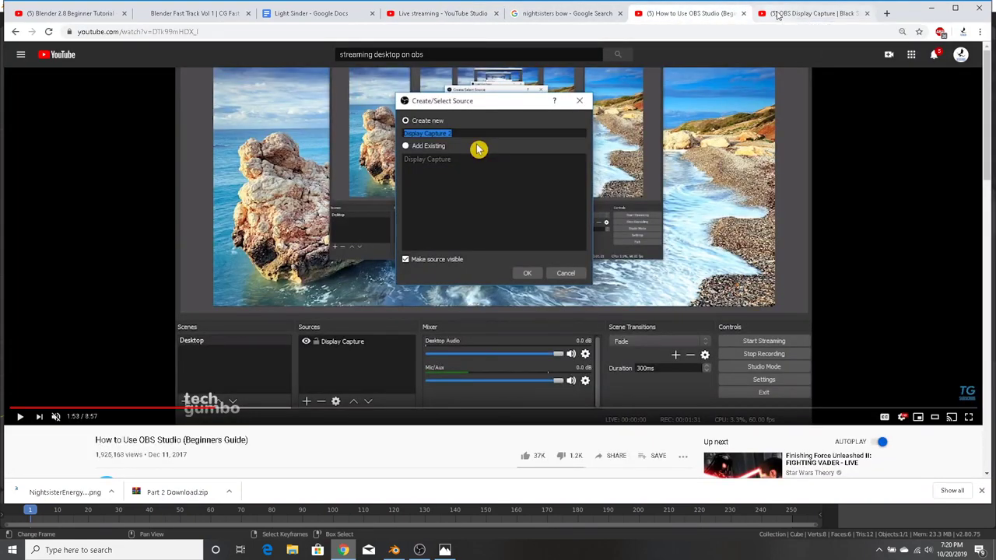
{"action": "left_click", "coordinate": [778, 14]}
{"action": "left_click", "coordinate": [722, 14]}
{"action": "left_click", "coordinate": [743, 13]}
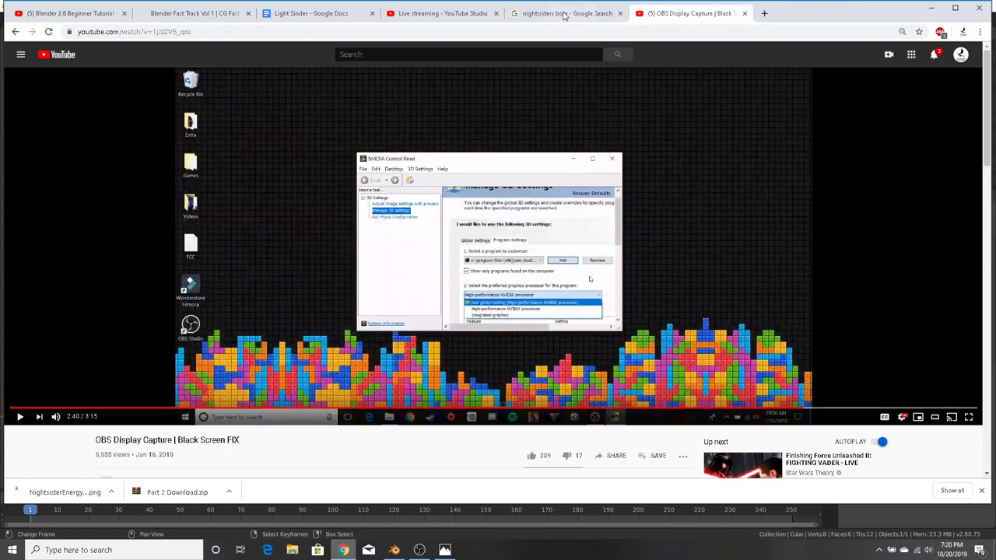
Glance at the YouTube Studio live stream page, and replace the OBS Display Capture video with a Google search for "bow length"
{"action": "left_click", "coordinate": [534, 13]}
{"action": "left_click", "coordinate": [441, 13]}
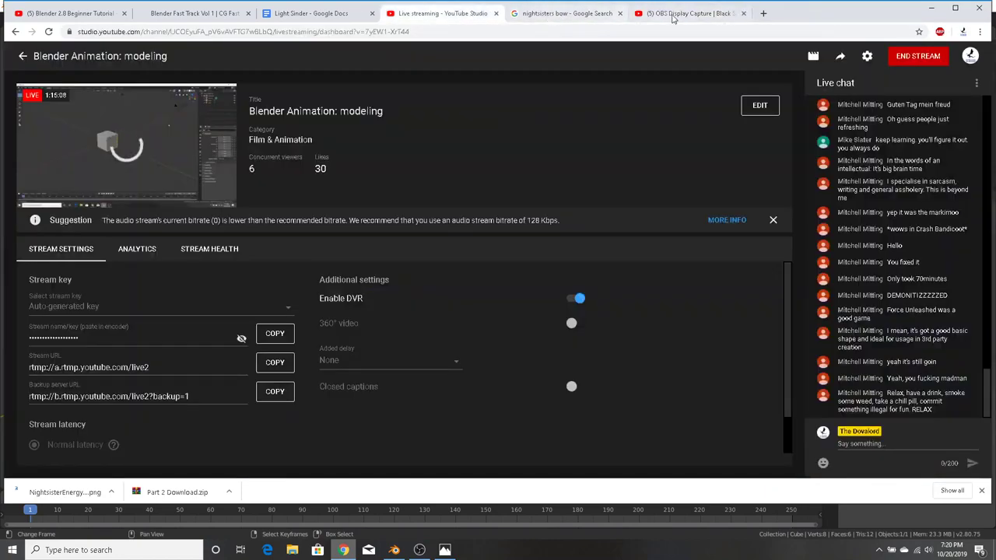
{"action": "left_click", "coordinate": [684, 13]}
{"action": "left_click", "coordinate": [342, 30]}
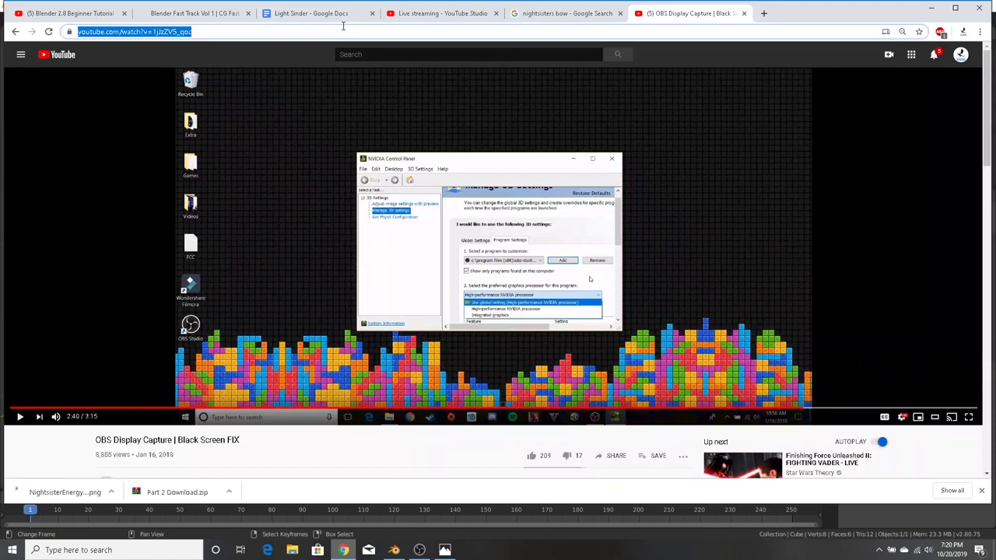
{"action": "type", "text": "go"}
{"action": "key", "text": "Return"}
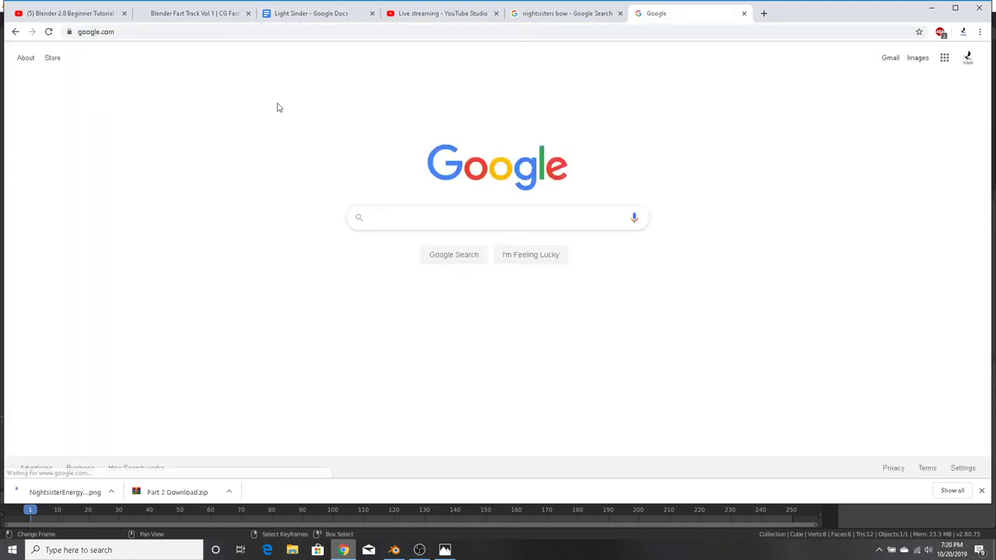
{"action": "type", "text": "bow length"}
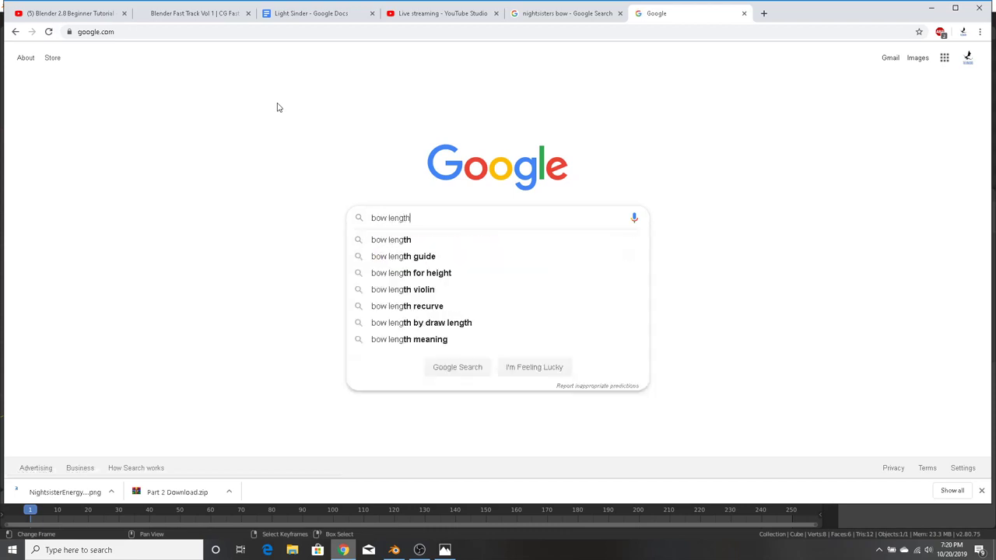
{"action": "key", "text": "Return"}
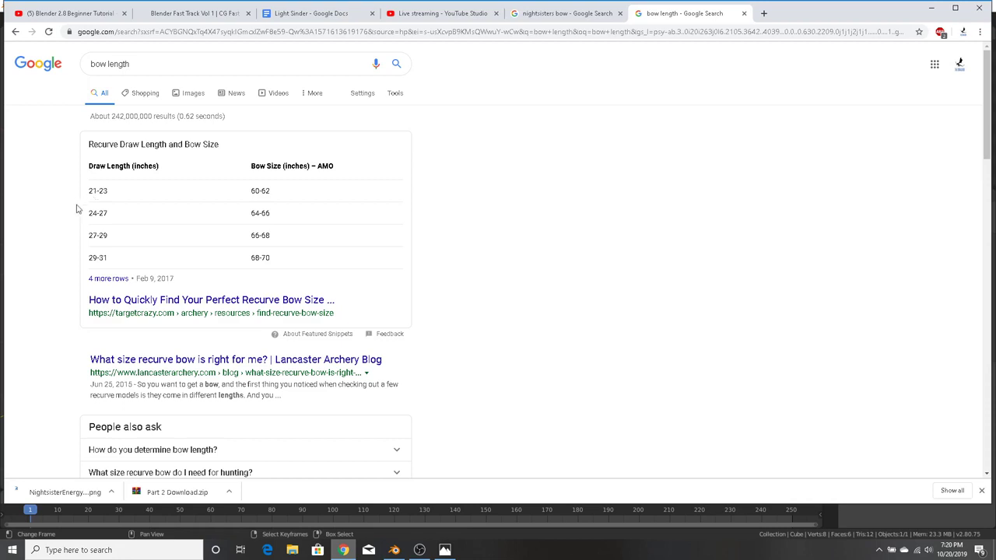
Open the Target Crazy article on finding a recurve bow size and examine its draw length and archer height charts
{"action": "left_click", "coordinate": [126, 298]}
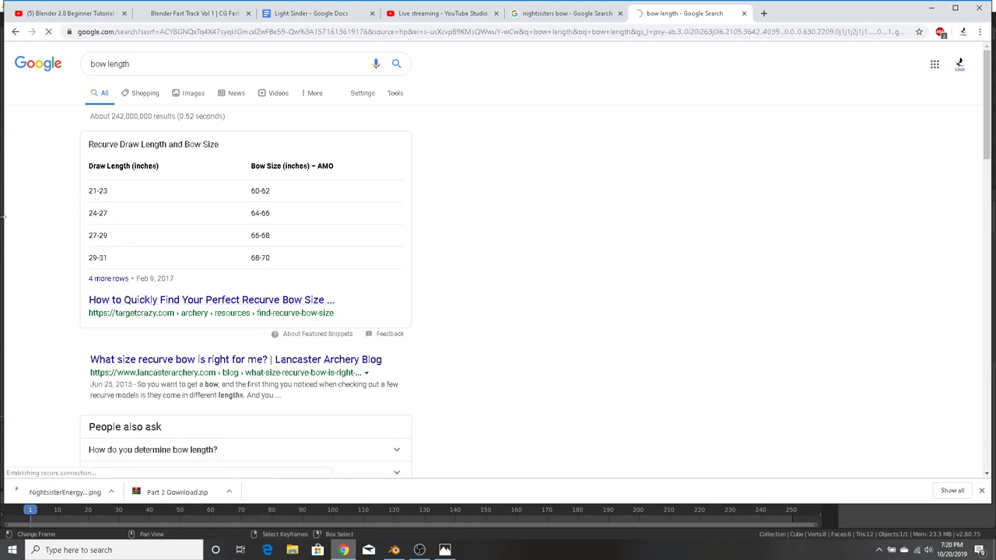
{"action": "scroll", "coordinate": [216, 349], "scroll_direction": "down", "scroll_amount": 2}
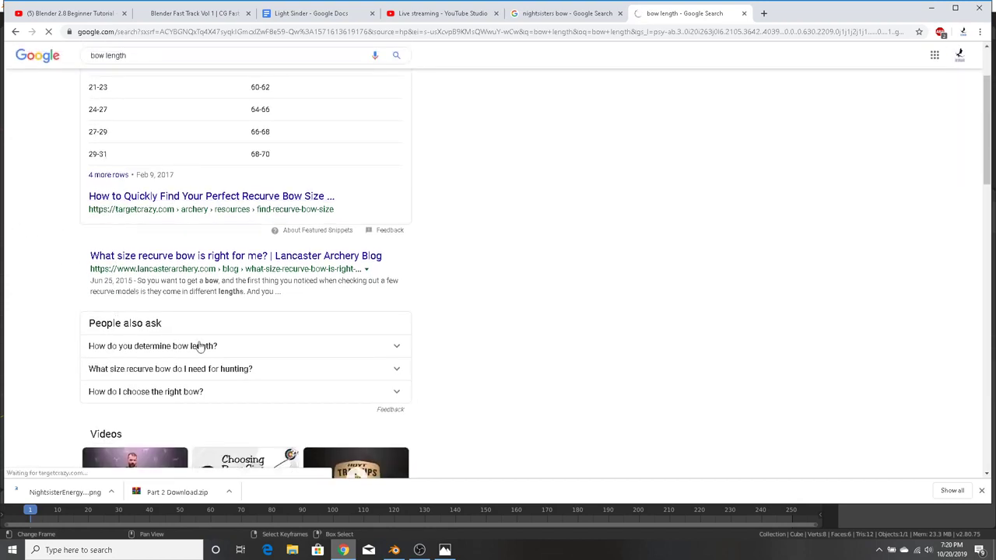
{"action": "left_click", "coordinate": [216, 348]}
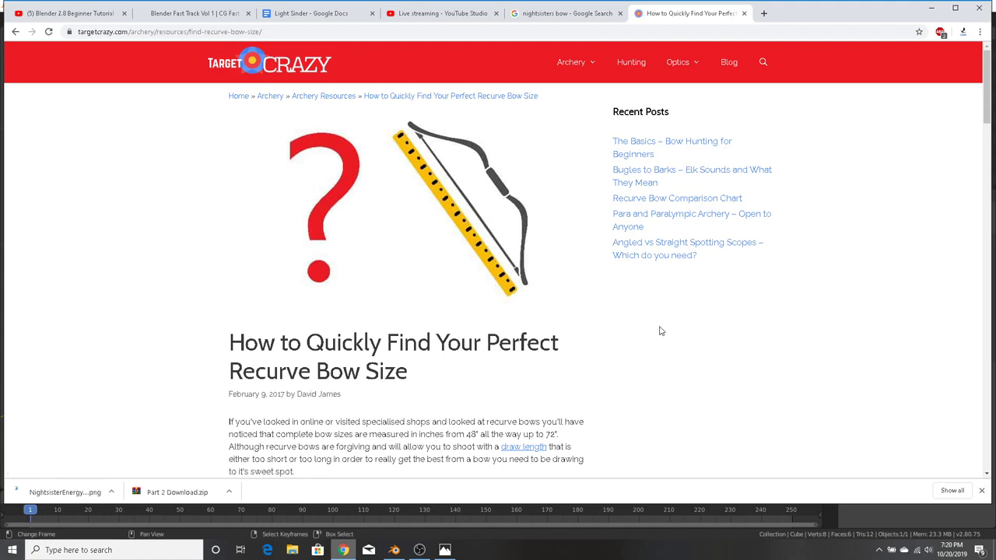
{"action": "scroll", "coordinate": [732, 391], "scroll_direction": "down", "scroll_amount": 1}
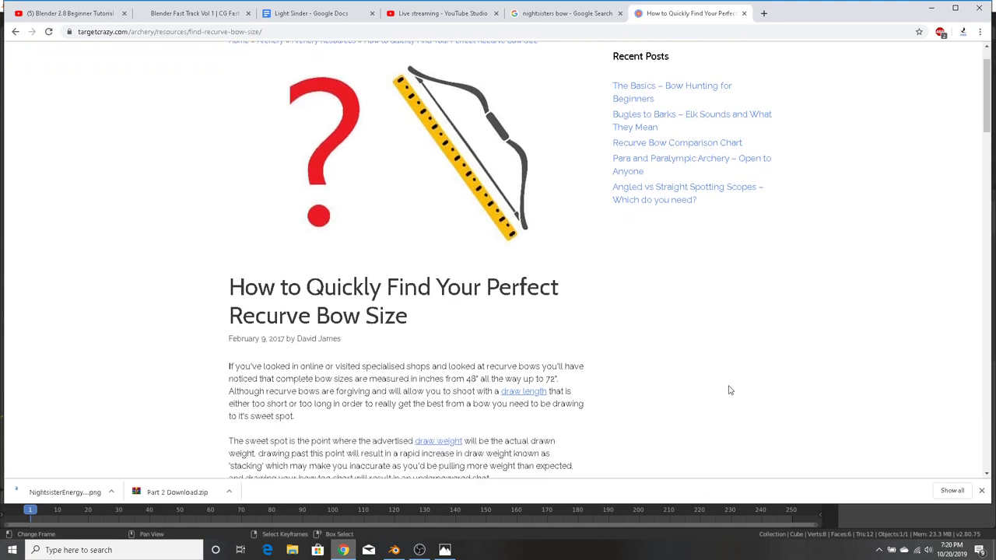
{"action": "scroll", "coordinate": [623, 269], "scroll_direction": "down", "scroll_amount": 2}
{"action": "scroll", "coordinate": [623, 269], "scroll_direction": "down", "scroll_amount": 2}
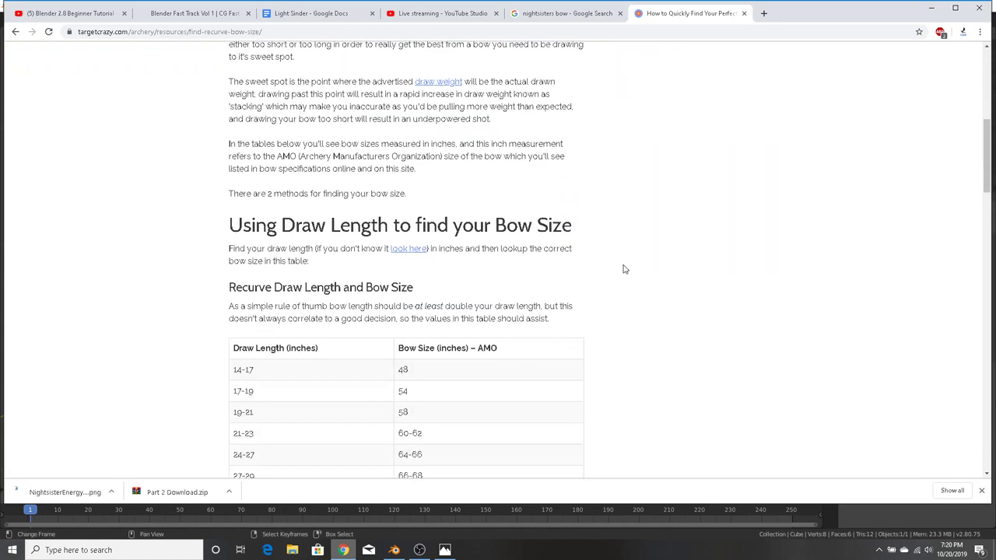
{"action": "scroll", "coordinate": [616, 276], "scroll_direction": "down", "scroll_amount": 1}
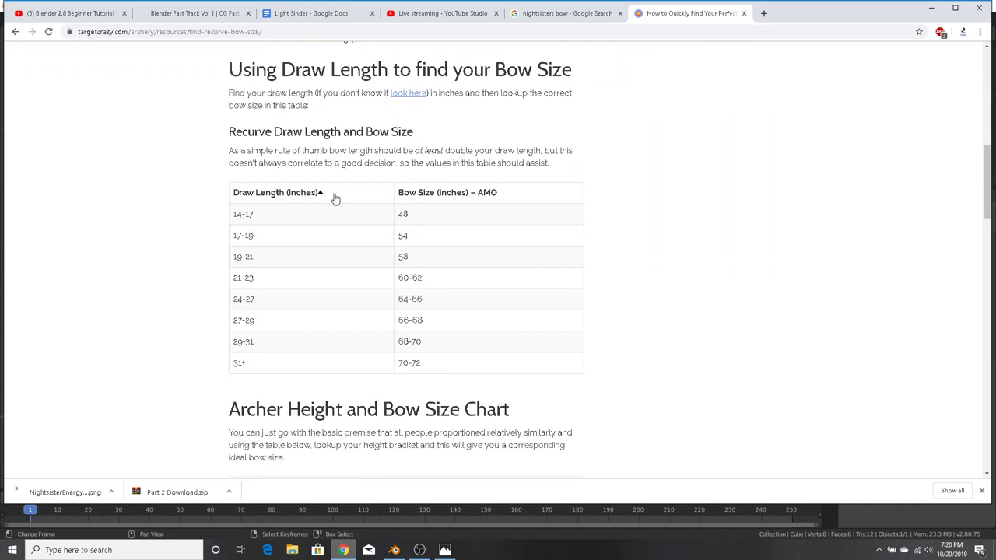
{"action": "scroll", "coordinate": [545, 237], "scroll_direction": "down", "scroll_amount": 2}
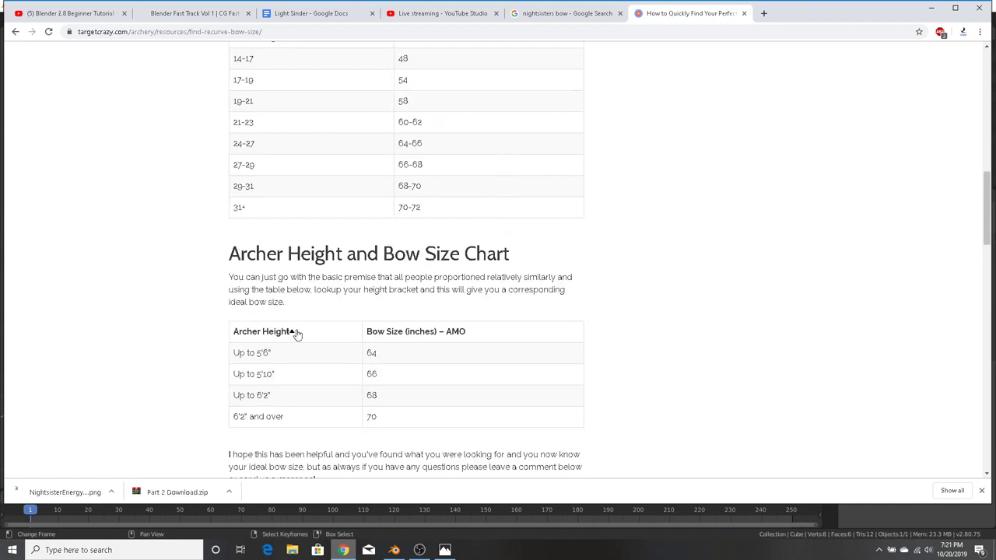
{"action": "scroll", "coordinate": [273, 403], "scroll_direction": "down", "scroll_amount": 1}
{"action": "scroll", "coordinate": [274, 402], "scroll_direction": "down", "scroll_amount": 3}
{"action": "scroll", "coordinate": [194, 333], "scroll_direction": "up", "scroll_amount": 2}
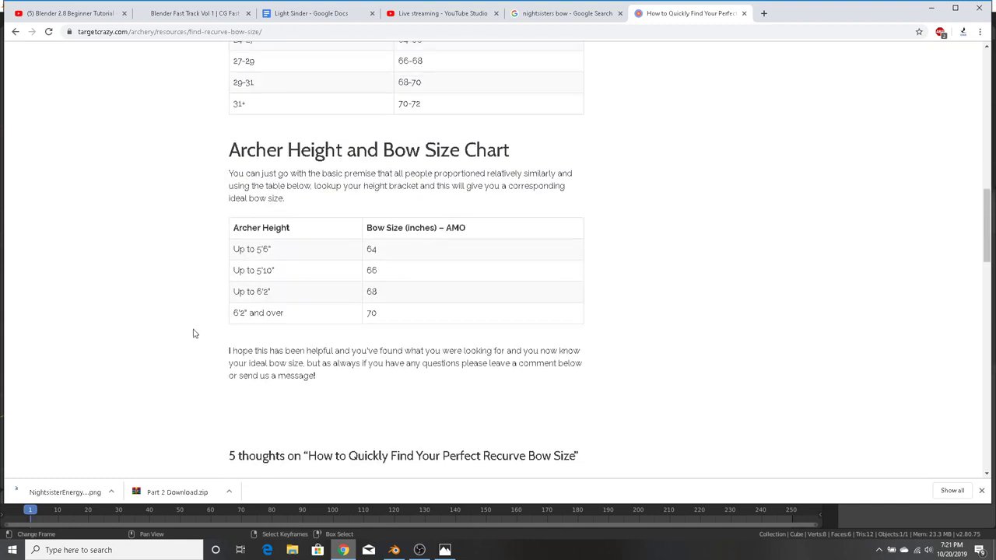
Return to the "bow length" search results and look through the videos, images and articles
{"action": "left_click", "coordinate": [16, 32]}
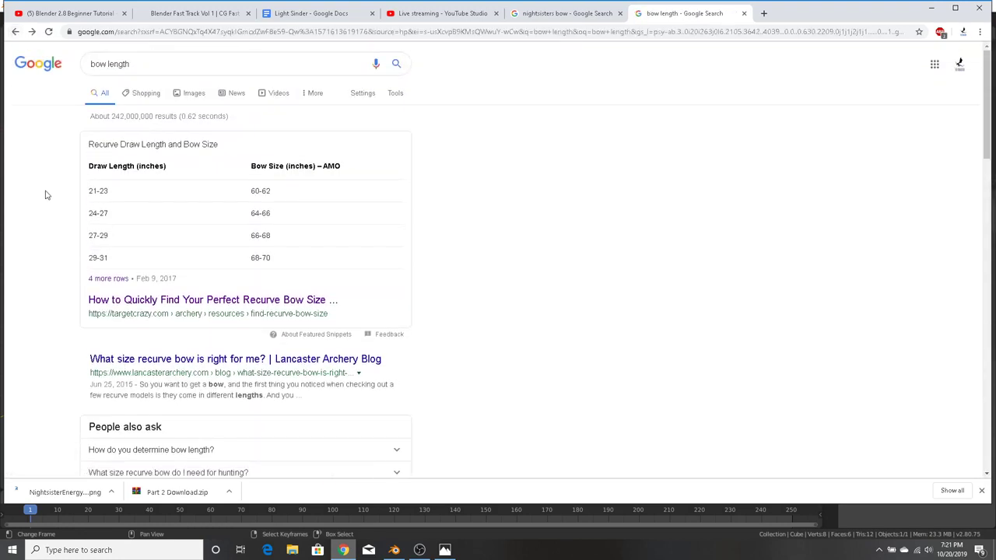
{"action": "scroll", "coordinate": [45, 195], "scroll_direction": "down", "scroll_amount": 5}
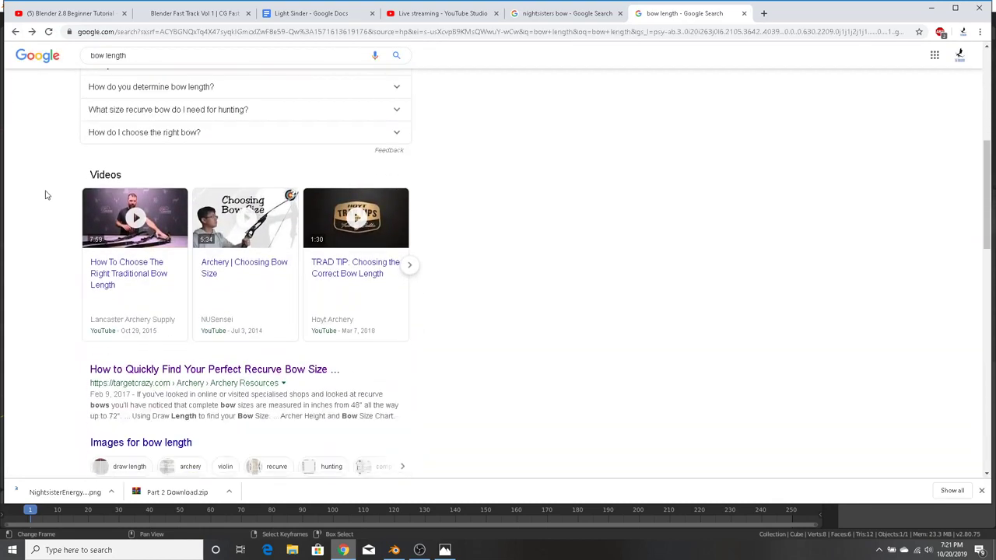
{"action": "scroll", "coordinate": [495, 280], "scroll_direction": "down", "scroll_amount": 3}
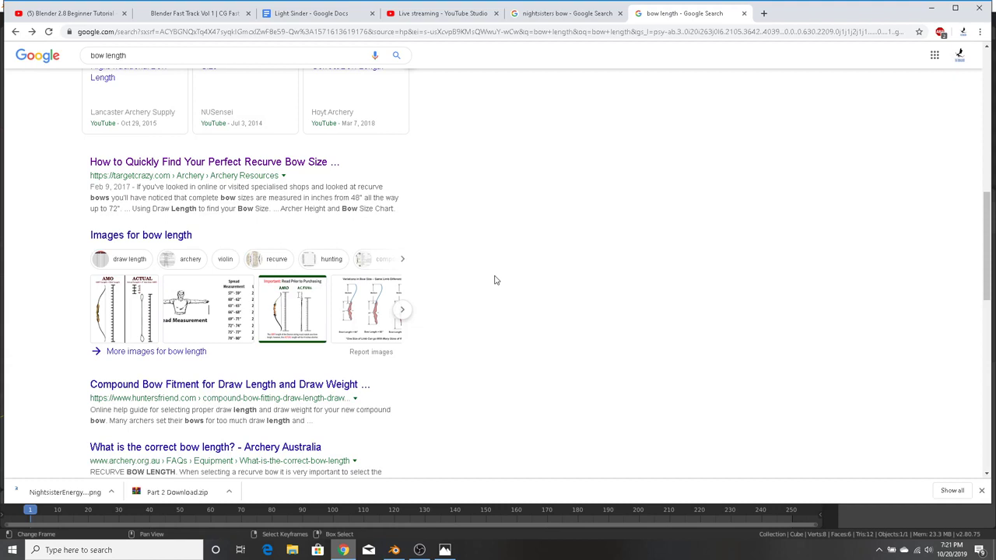
{"action": "scroll", "coordinate": [495, 280], "scroll_direction": "up", "scroll_amount": 1}
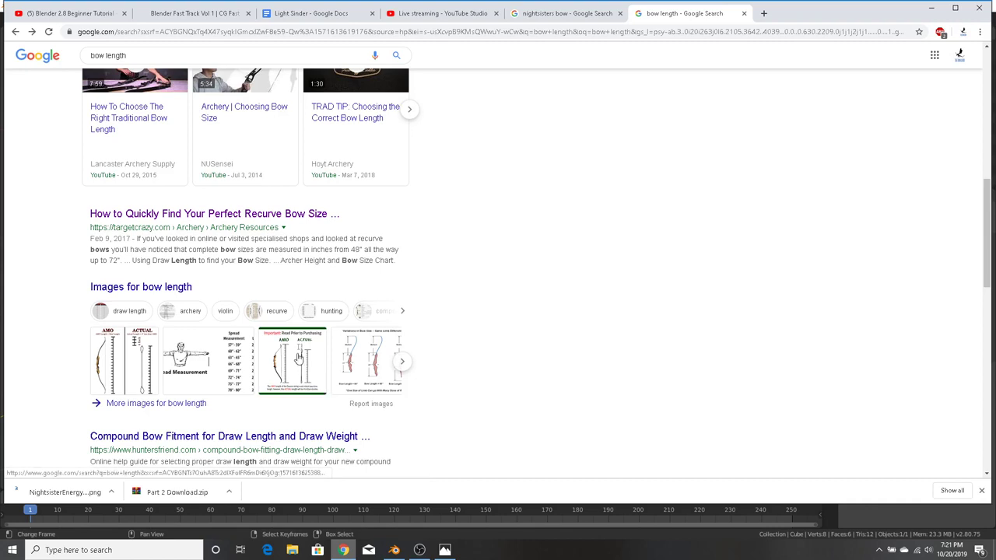
{"action": "scroll", "coordinate": [518, 338], "scroll_direction": "up", "scroll_amount": 5}
{"action": "scroll", "coordinate": [606, 267], "scroll_direction": "up", "scroll_amount": 5}
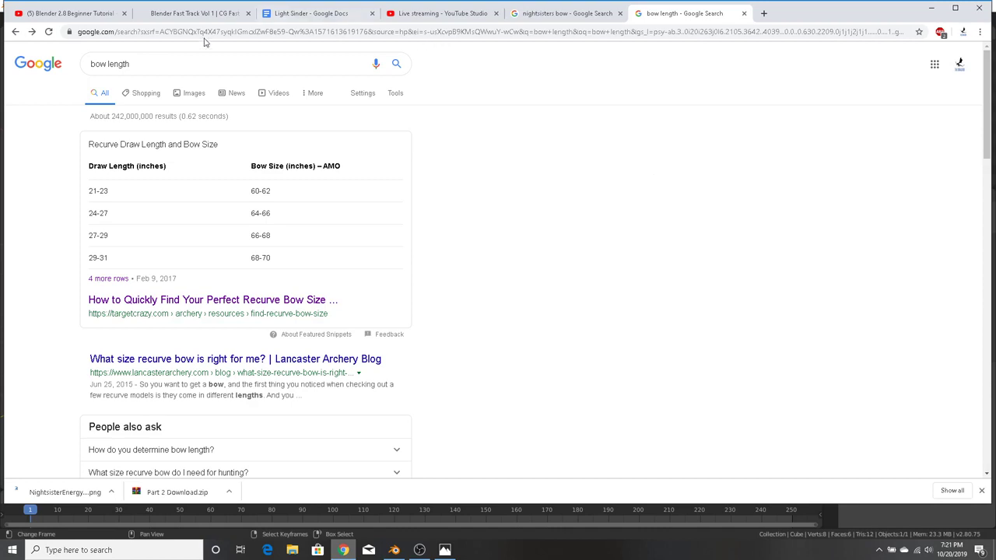
Search Google for "how to measure bow length", glance over the results and return to the cube in Blender
{"action": "left_click", "coordinate": [142, 68]}
{"action": "left_click", "coordinate": [161, 87]}
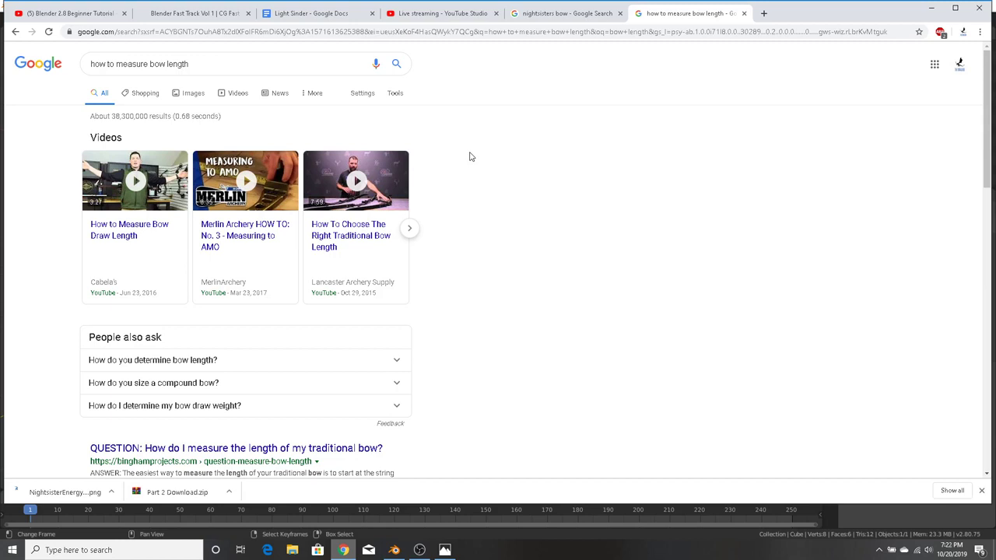
{"action": "left_click", "coordinate": [932, 7]}
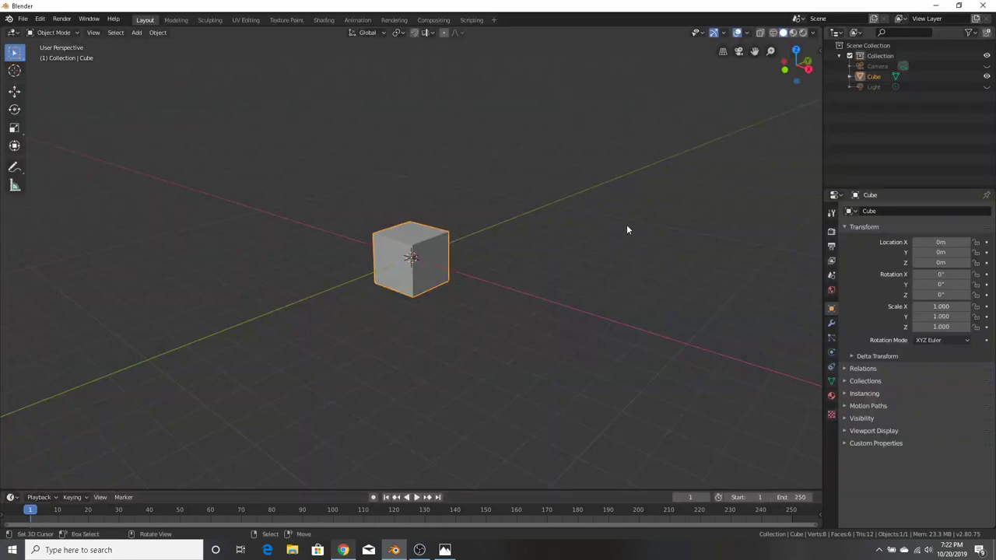
{"action": "middle_click_drag", "start_coordinate": [585, 249], "coordinate": [563, 247]}
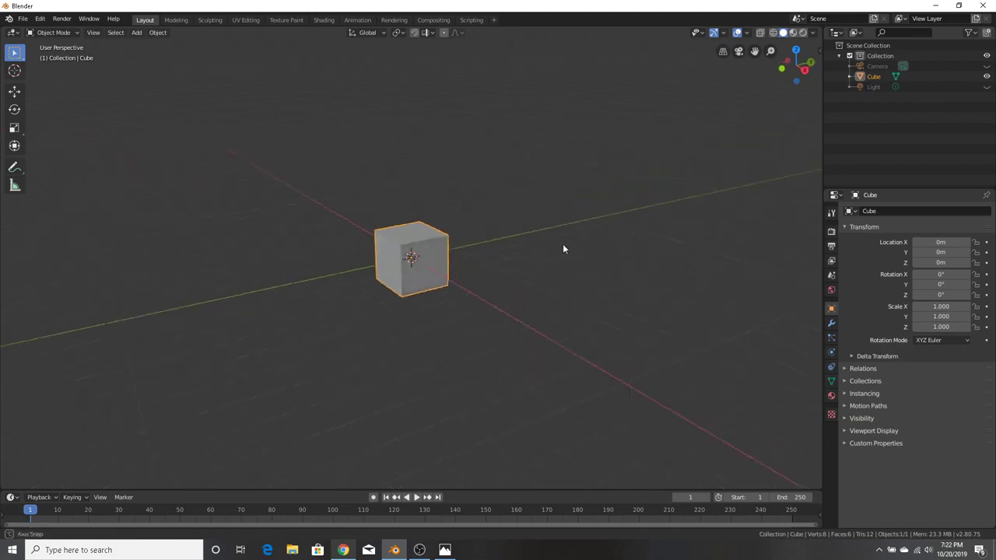
{"action": "left_click", "coordinate": [352, 550]}
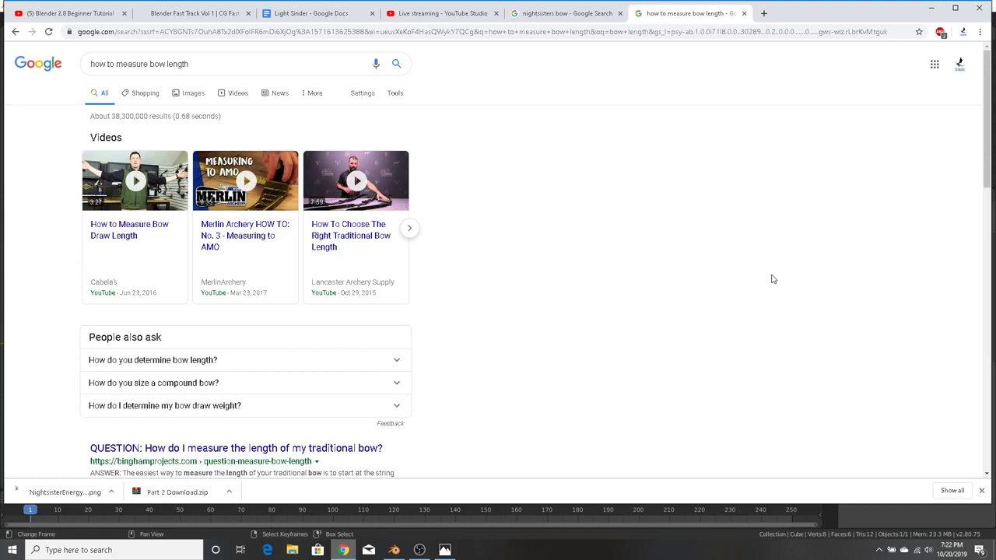
{"action": "left_click", "coordinate": [931, 8]}
{"action": "middle_click_drag", "start_coordinate": [487, 315], "coordinate": [673, 354]}
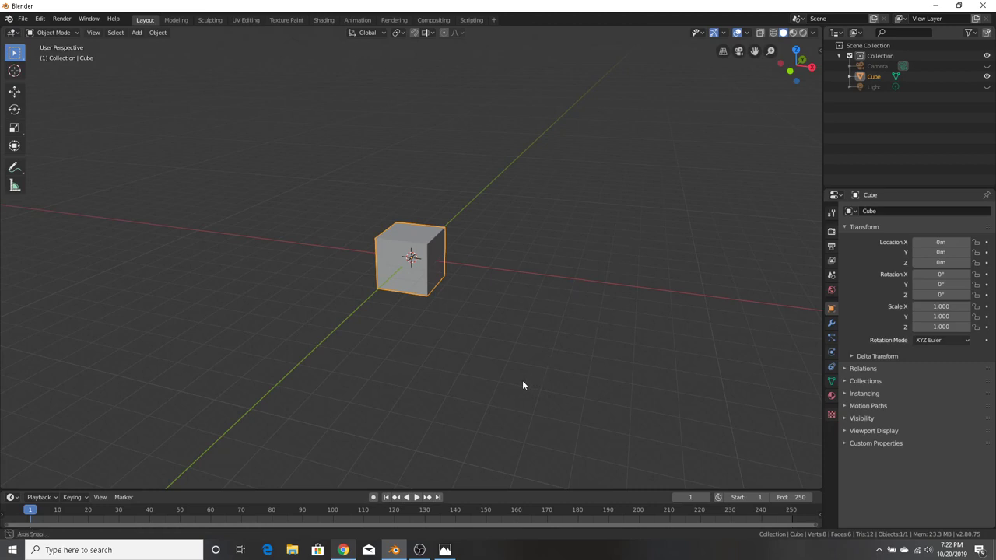
{"action": "middle_click_drag", "start_coordinate": [522, 383], "coordinate": [586, 380]}
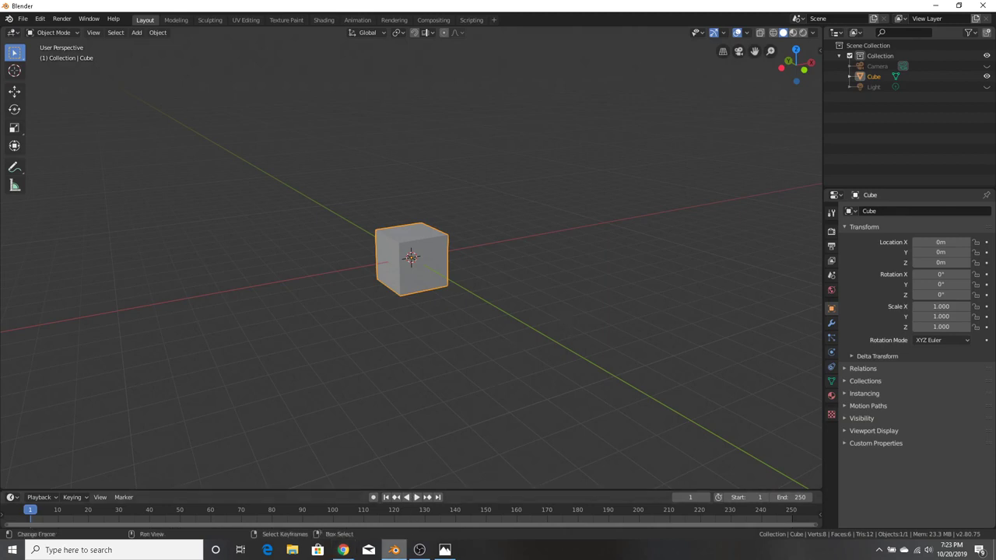
{"action": "left_click", "coordinate": [394, 550]}
{"action": "left_click", "coordinate": [343, 550]}
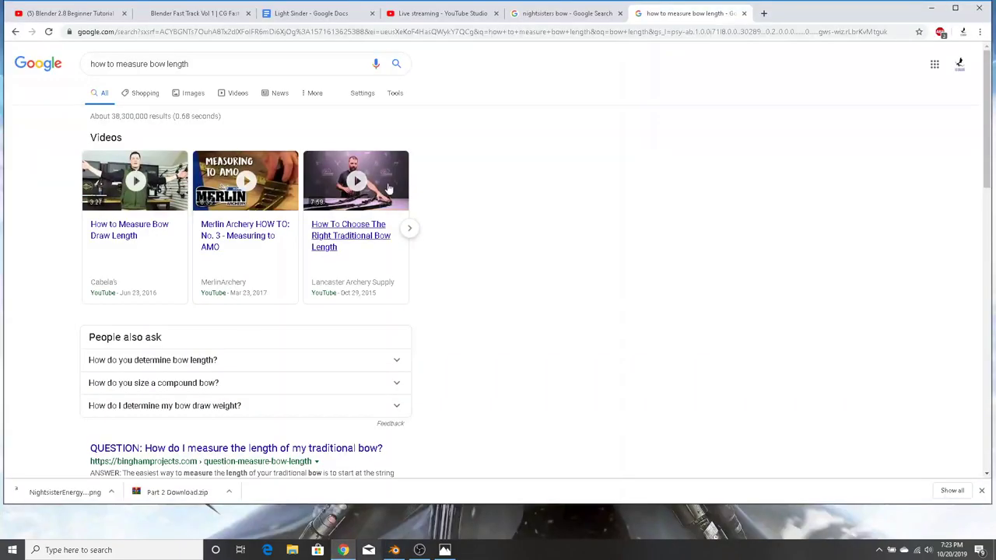
{"action": "left_click_drag", "start_coordinate": [266, 67], "coordinate": [16, 64]}
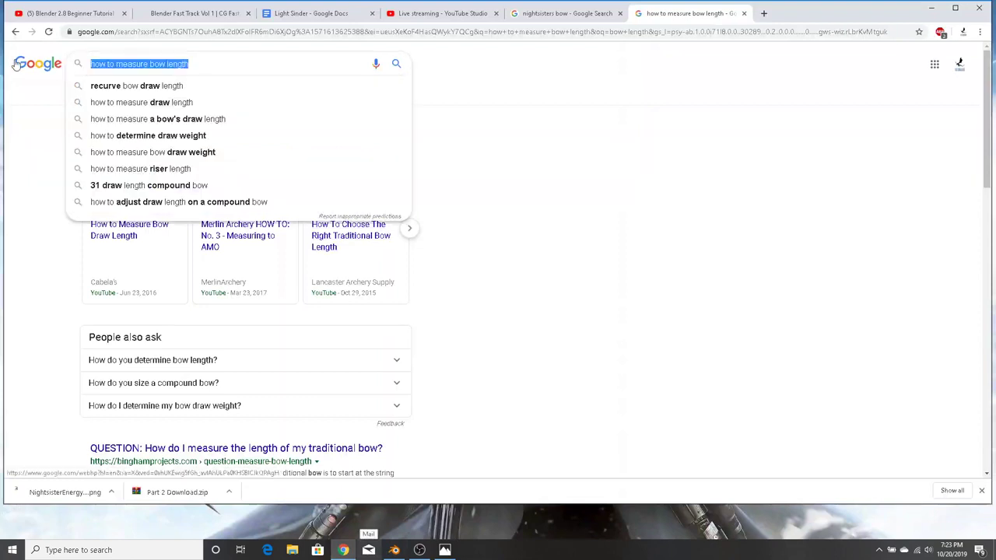
{"action": "key", "text": "BackSpace"}
{"action": "type", "text": "ho"}
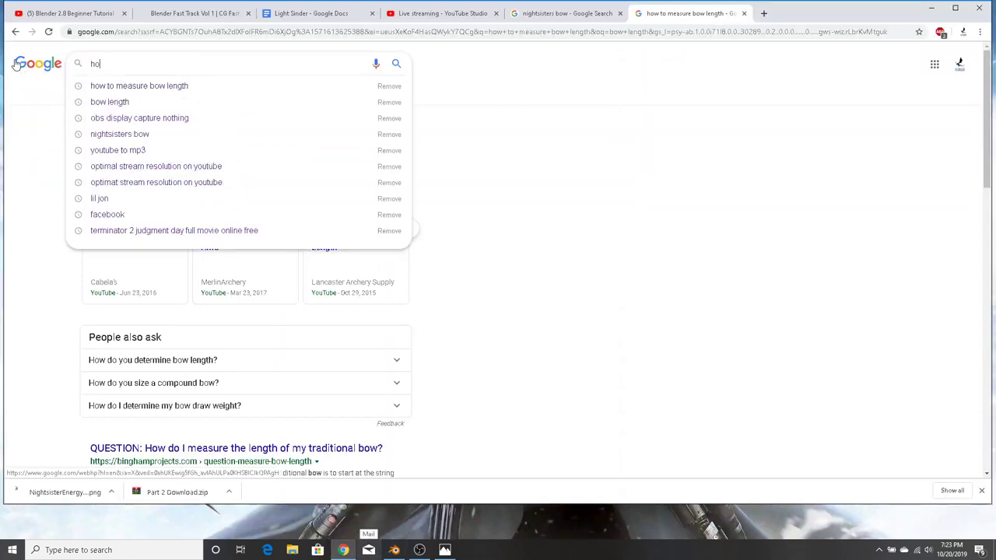
{"action": "type", "text": "w tall"}
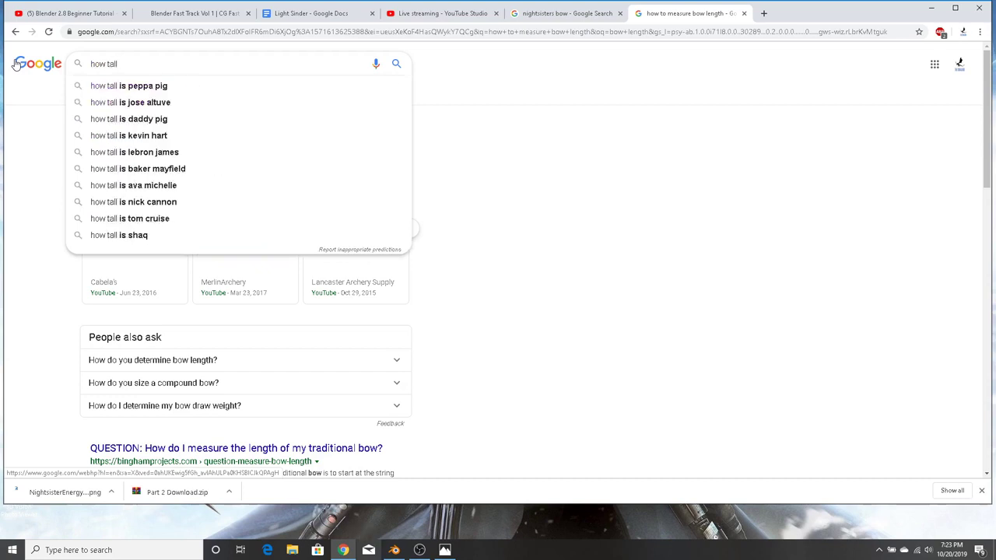
{"action": "left_click", "coordinate": [932, 8]}
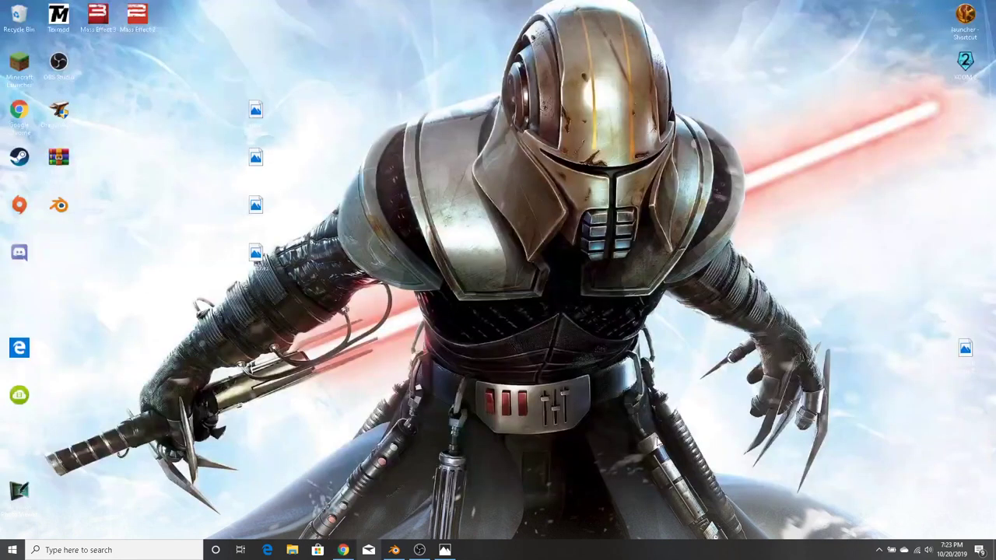
Check the running broadcast in OBS and switch back to Blender to view the cube from another side
{"action": "left_click", "coordinate": [421, 550]}
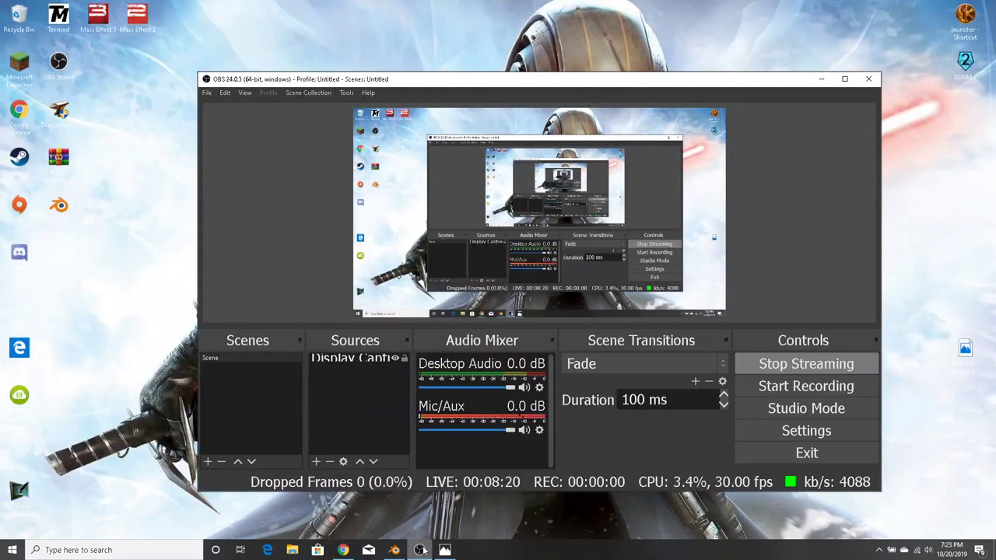
{"action": "left_click", "coordinate": [420, 550]}
{"action": "left_click", "coordinate": [393, 550]}
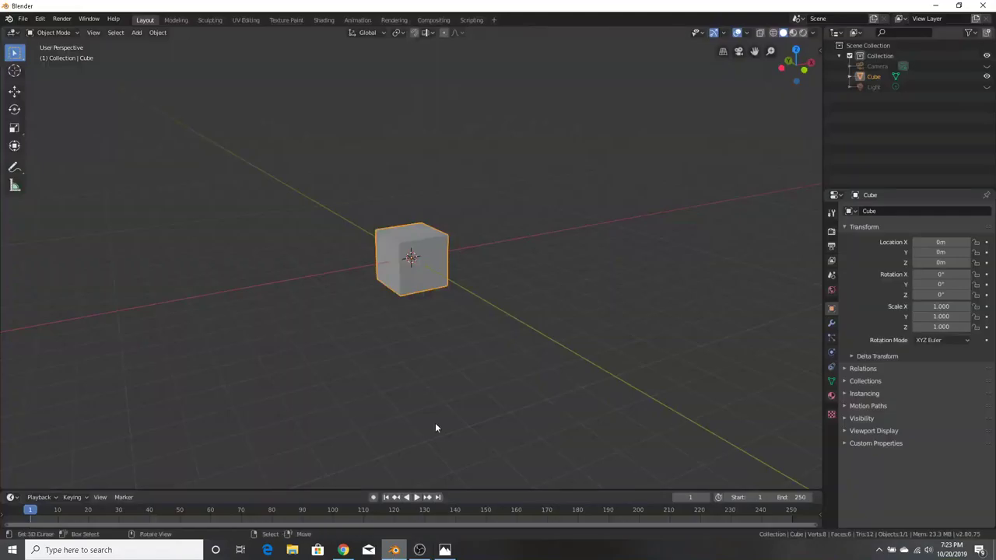
{"action": "middle_click_drag", "start_coordinate": [438, 330], "coordinate": [517, 325]}
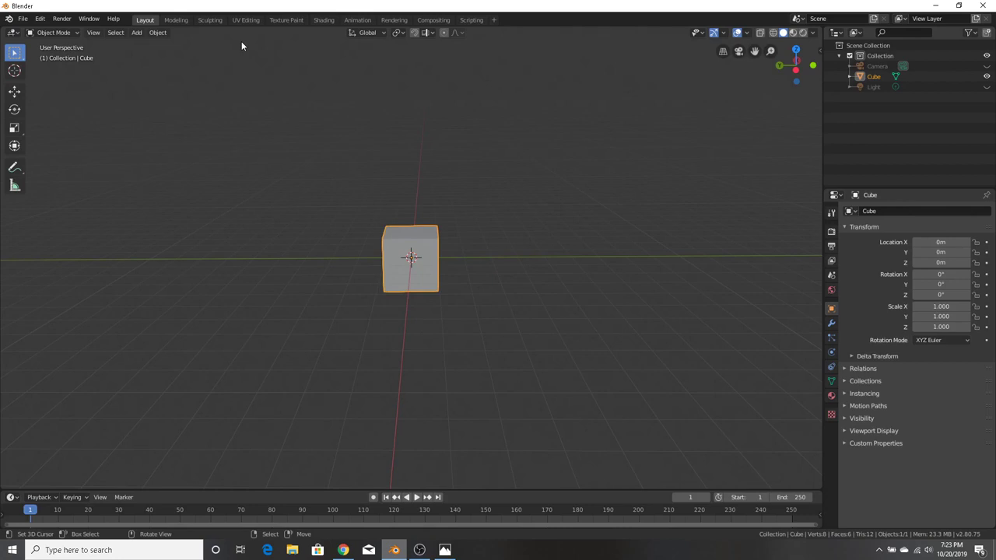
{"action": "middle_click_drag", "start_coordinate": [405, 126], "coordinate": [439, 241]}
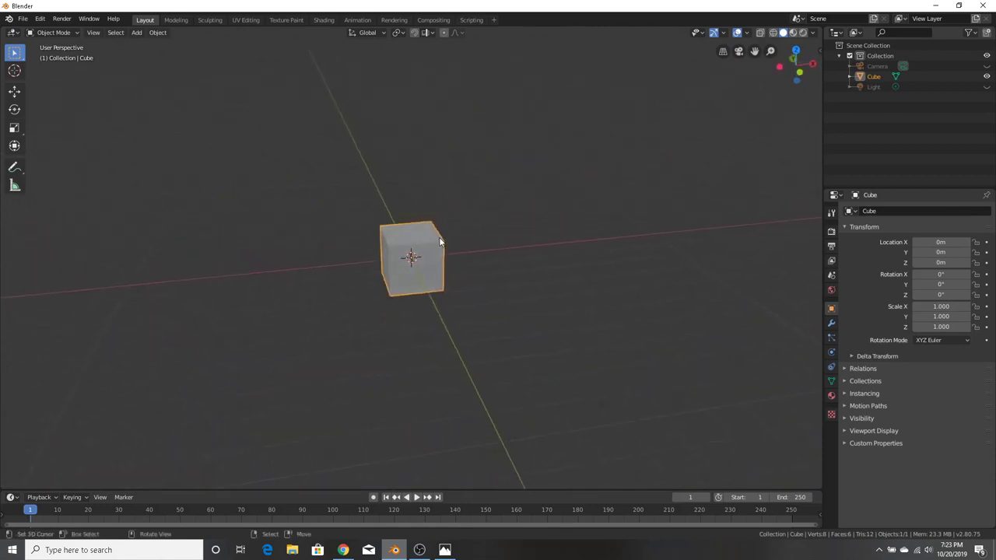
{"action": "middle_click_drag", "start_coordinate": [594, 194], "coordinate": [584, 196]}
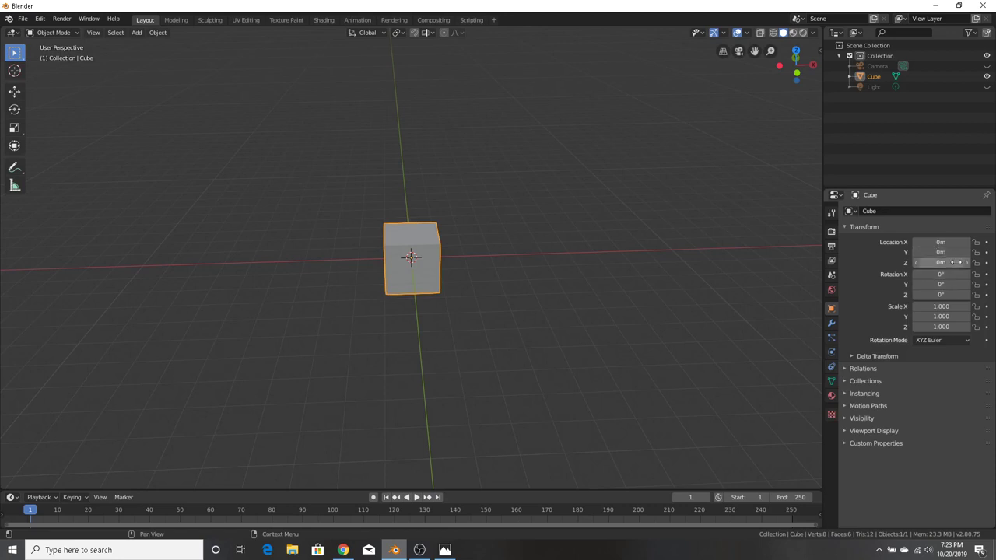
{"action": "left_click", "coordinate": [831, 212]}
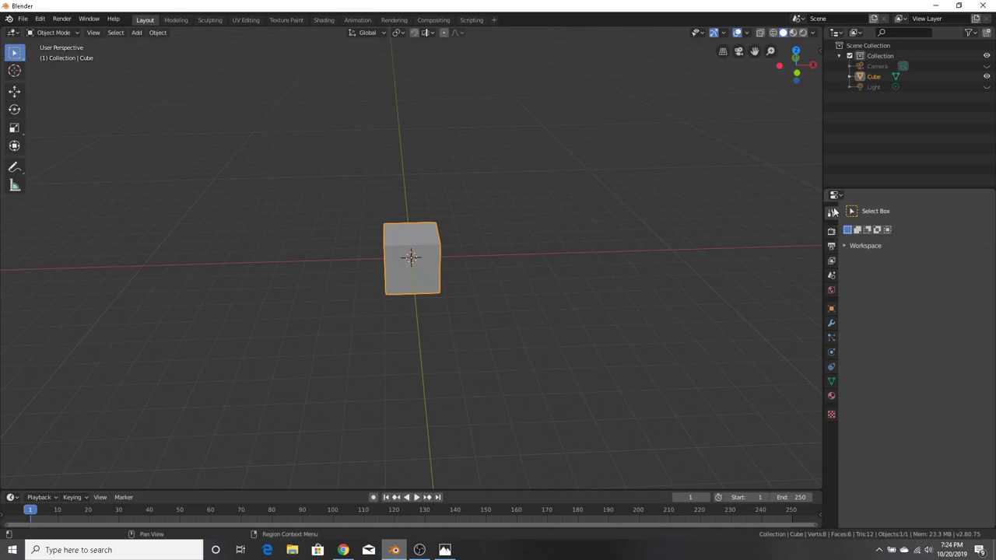
{"action": "left_click", "coordinate": [831, 231]}
{"action": "left_click", "coordinate": [831, 310]}
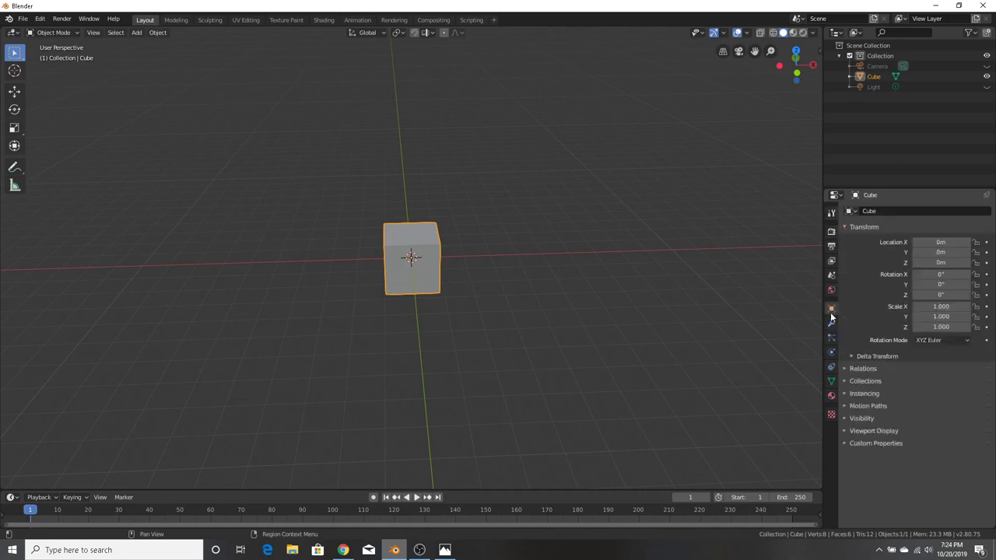
{"action": "middle_click_drag", "start_coordinate": [573, 247], "coordinate": [543, 251]}
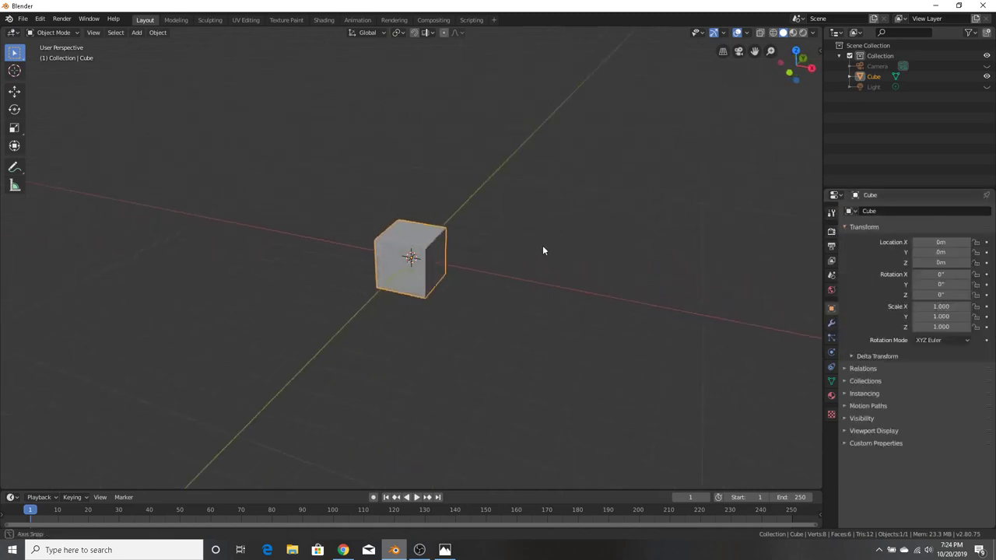
Save the scene as Bow_001.blend in the E:\MyStuff\Docs folder
{"action": "left_click", "coordinate": [23, 18]}
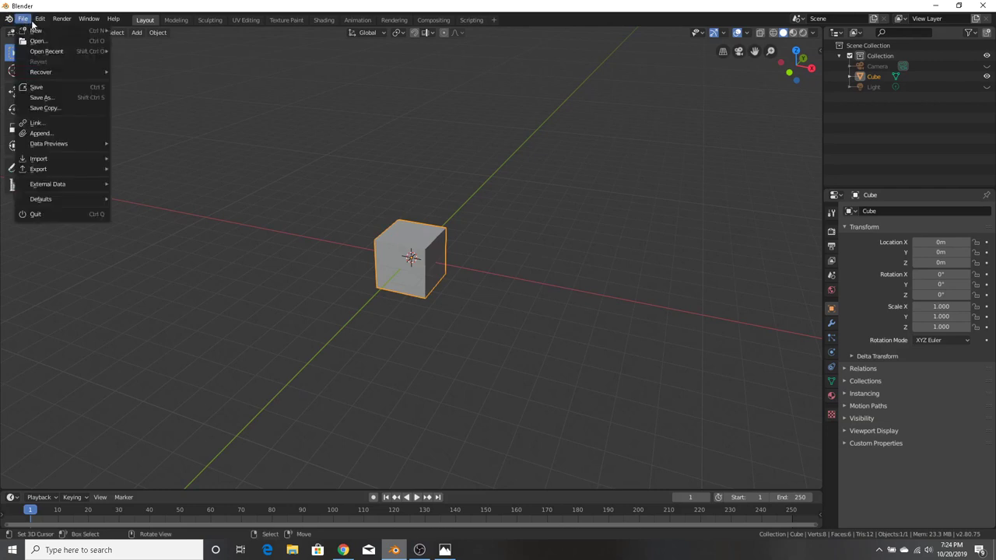
{"action": "left_click", "coordinate": [41, 98]}
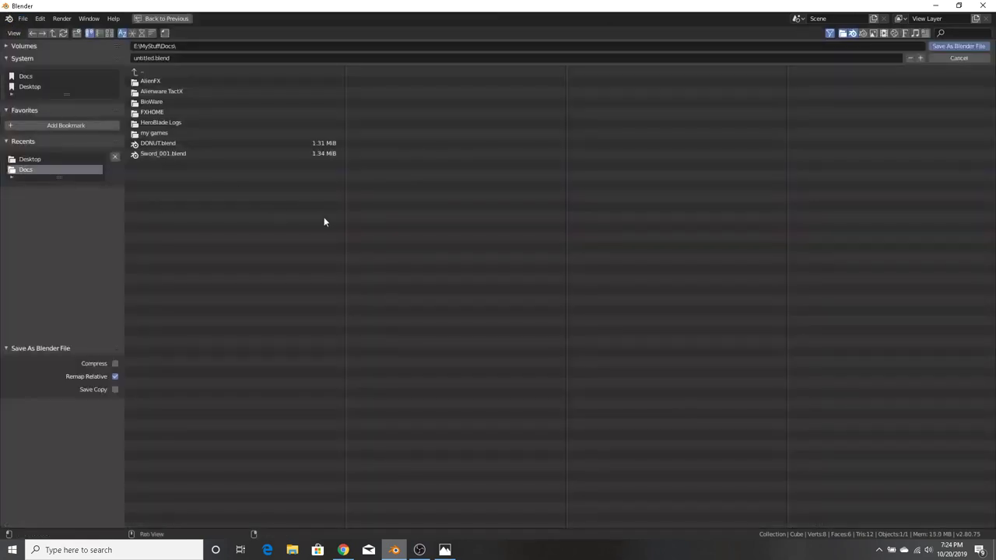
{"action": "left_click", "coordinate": [199, 58]}
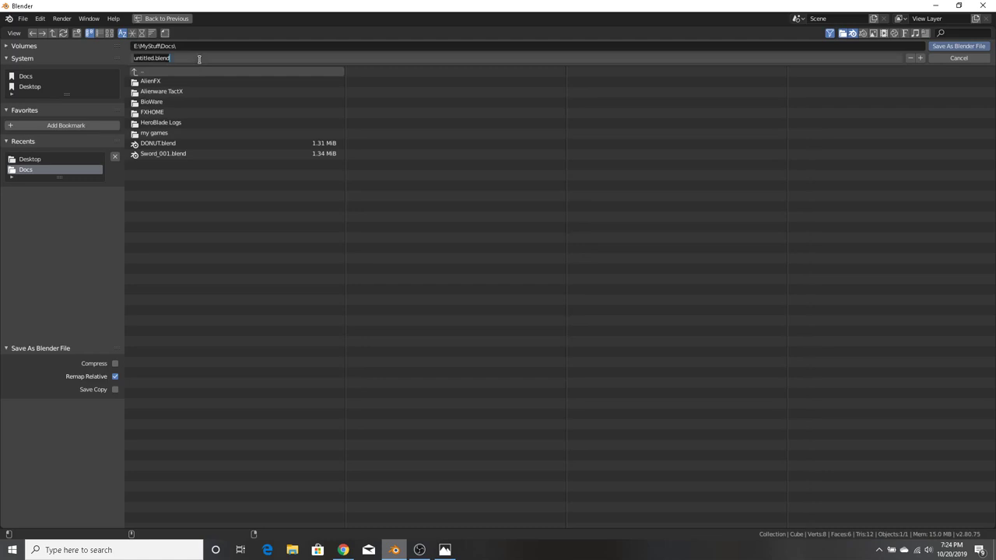
{"action": "key", "text": "BackSpace"}
{"action": "type", "text": "Bow_001.blend"}
{"action": "key", "text": "Return"}
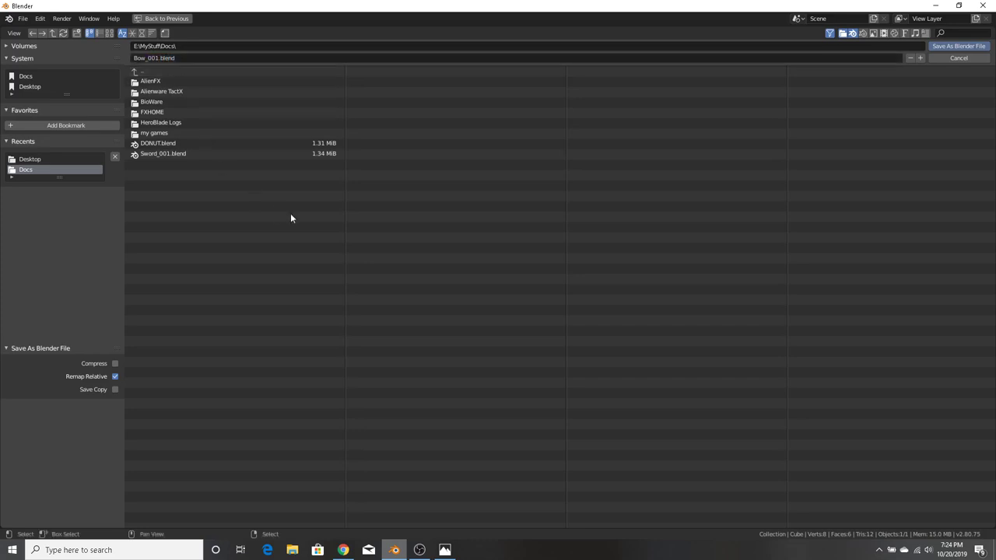
{"action": "left_click", "coordinate": [958, 46]}
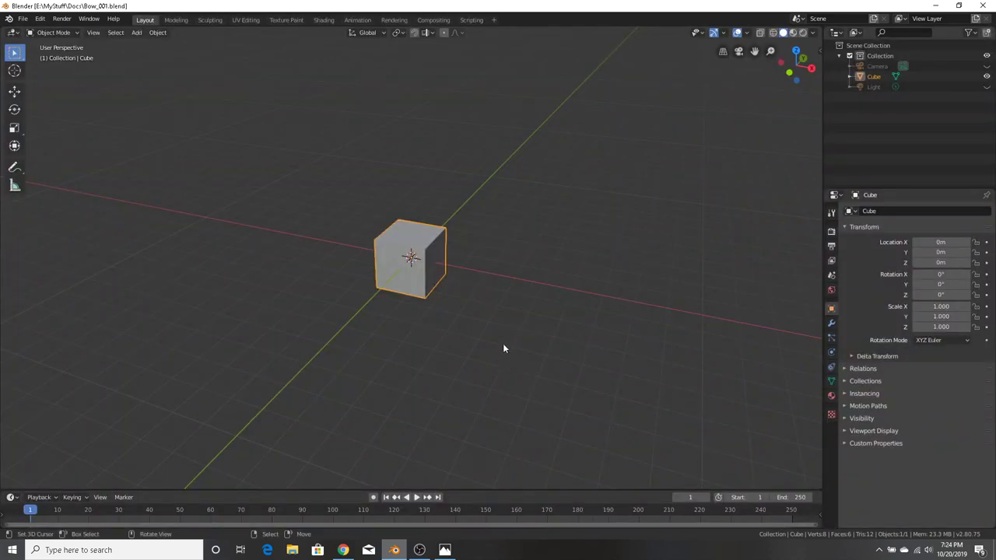
Switch to Chrome, study the Nightsister energy bow picture in the Google image results, and return to Blender
{"action": "middle_click_drag", "start_coordinate": [501, 343], "coordinate": [515, 345]}
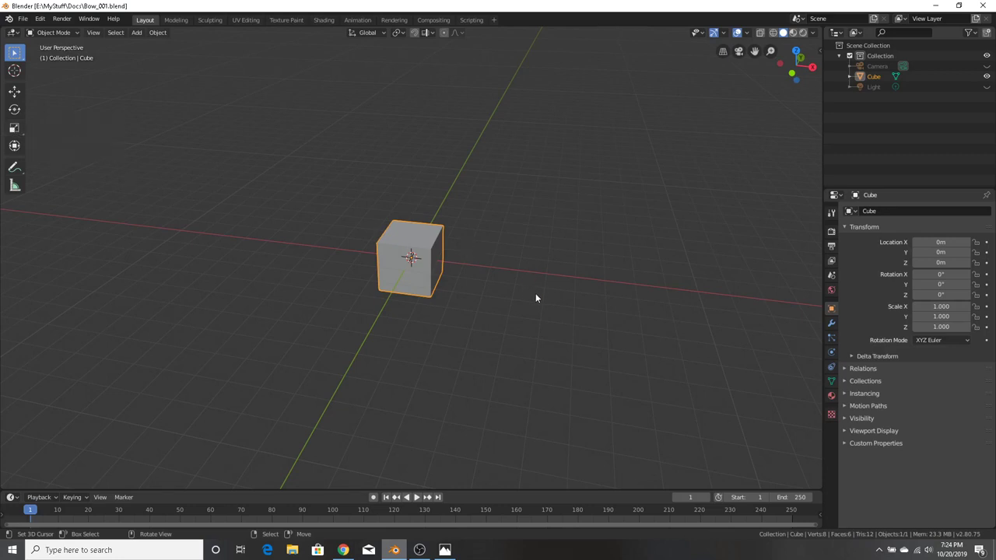
{"action": "middle_click_drag", "start_coordinate": [571, 280], "coordinate": [359, 303]}
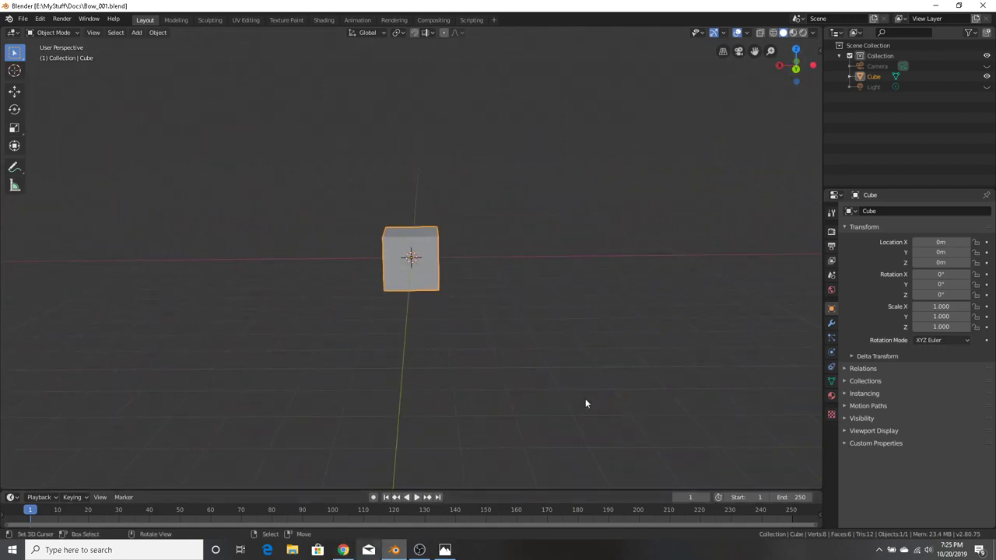
{"action": "middle_click_drag", "start_coordinate": [606, 331], "coordinate": [439, 406]}
{"action": "left_click", "coordinate": [343, 550]}
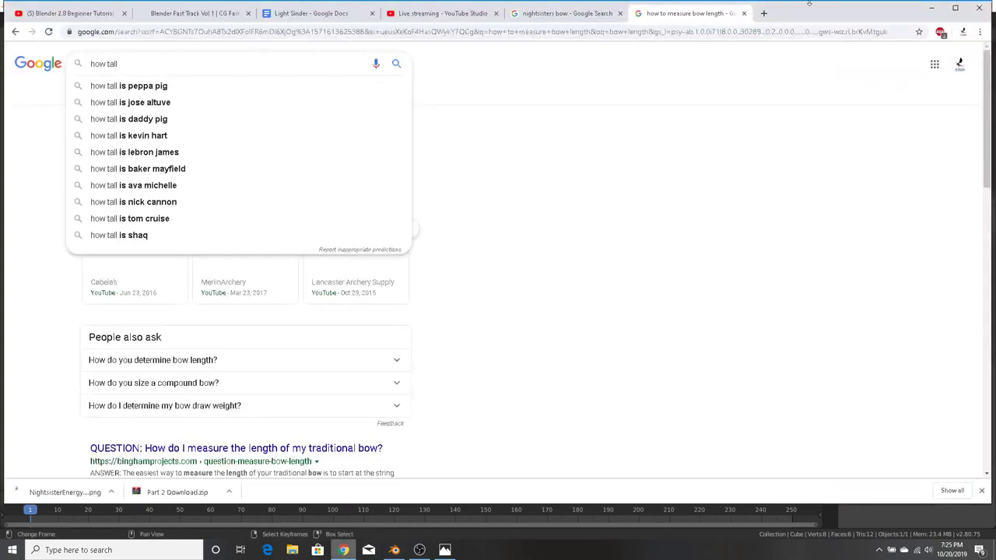
{"action": "left_click", "coordinate": [570, 15]}
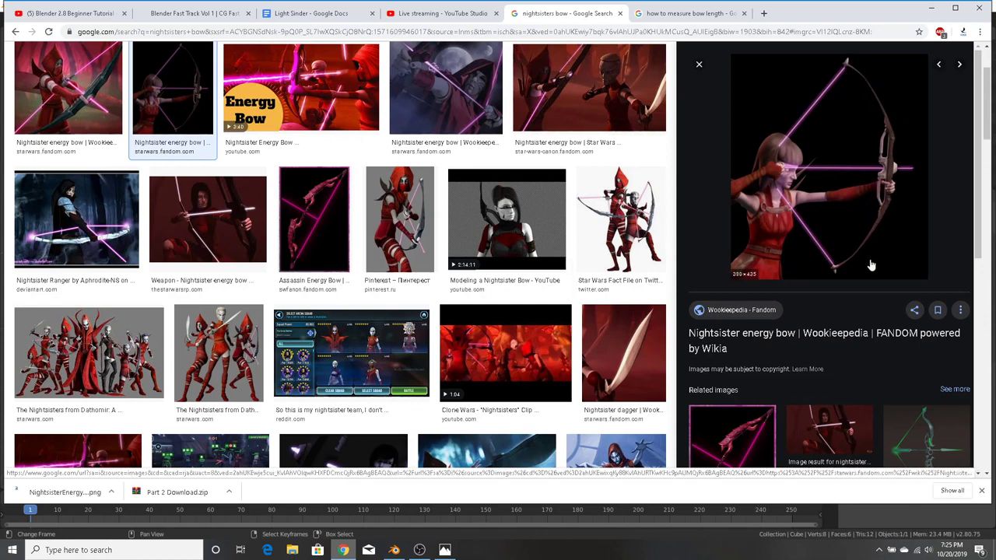
{"action": "key", "text": "alt+Tab"}
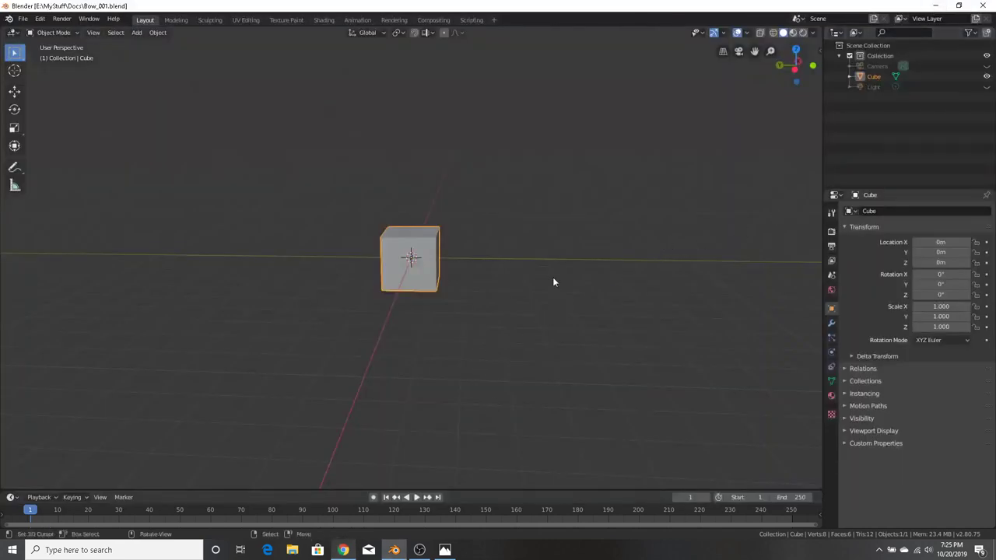
Bring up the open image viewer window, close it and return to the cube in Blender
{"action": "middle_click_drag", "start_coordinate": [553, 272], "coordinate": [497, 263]}
{"action": "key", "text": "alt+Tab"}
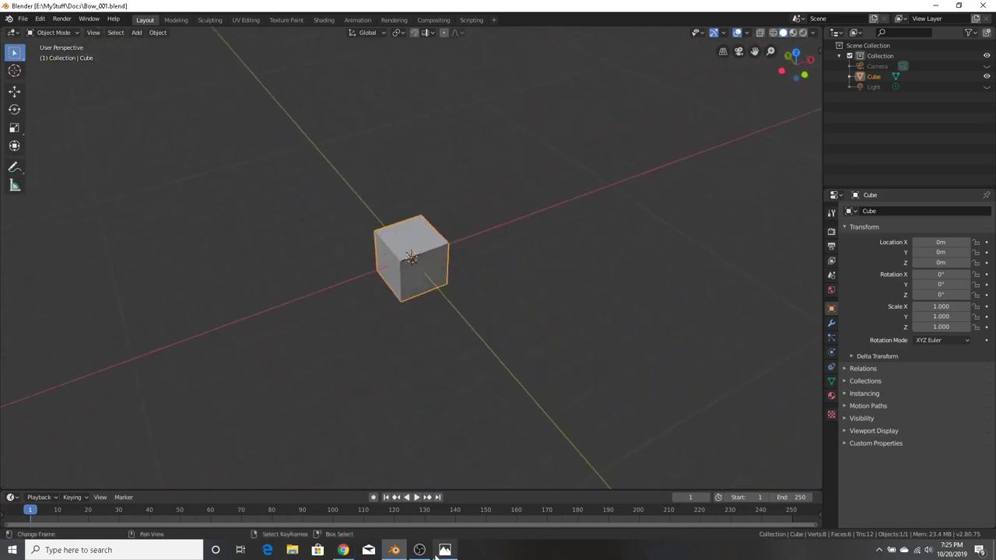
{"action": "left_click", "coordinate": [987, 8]}
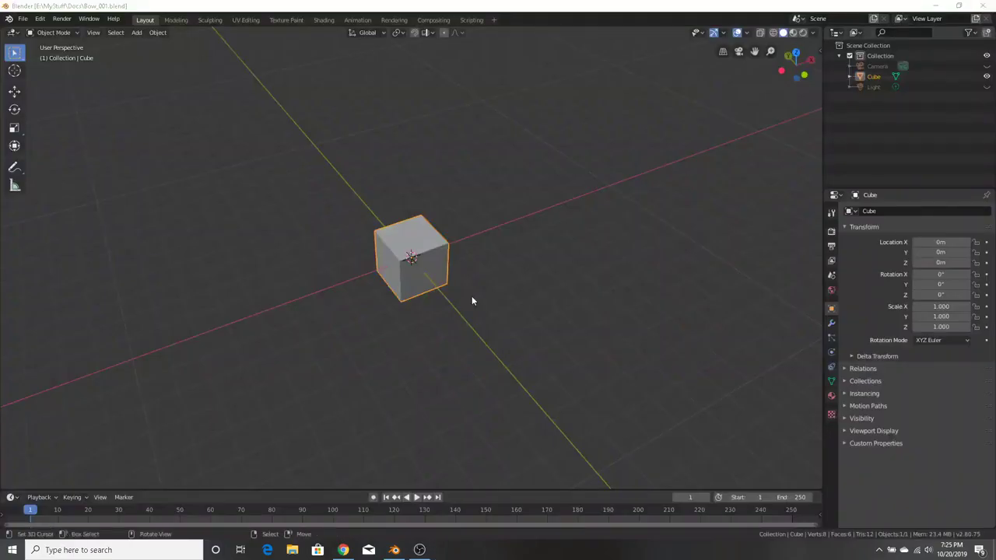
{"action": "middle_click_drag", "start_coordinate": [526, 271], "coordinate": [574, 249]}
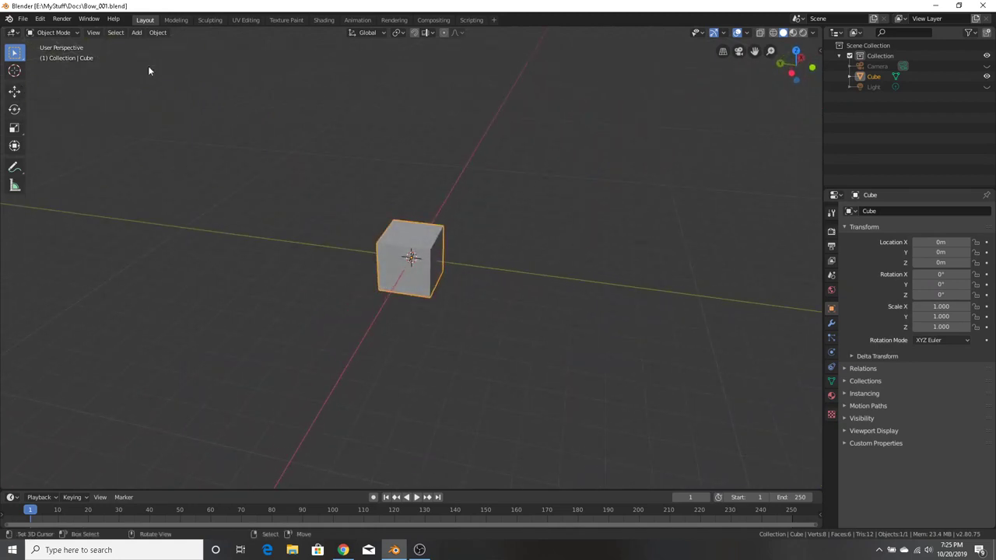
Open the Blender Preferences and look through the Animation, Editing, Lights, Viewport and Interface settings
{"action": "left_click", "coordinate": [76, 34]}
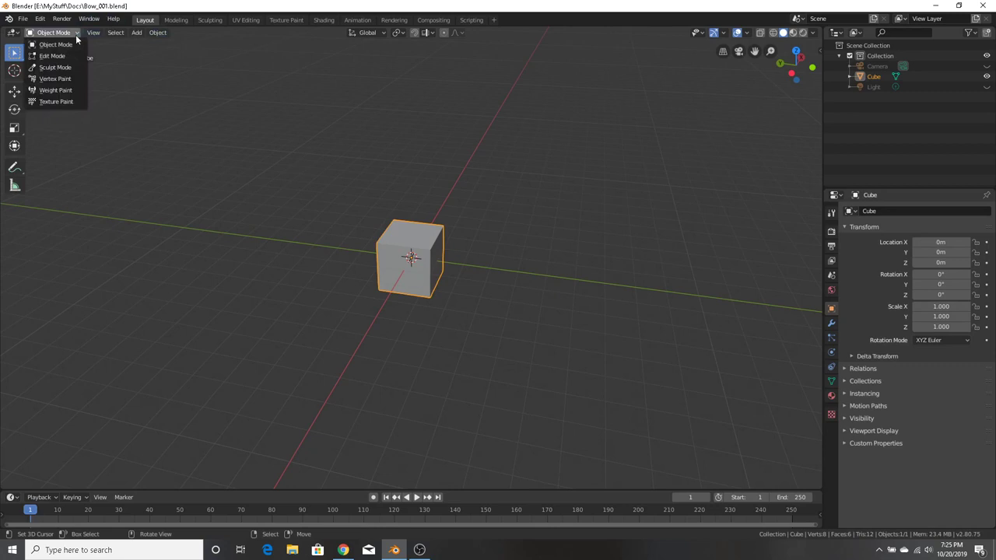
{"action": "left_click", "coordinate": [76, 34]}
{"action": "left_click", "coordinate": [26, 19]}
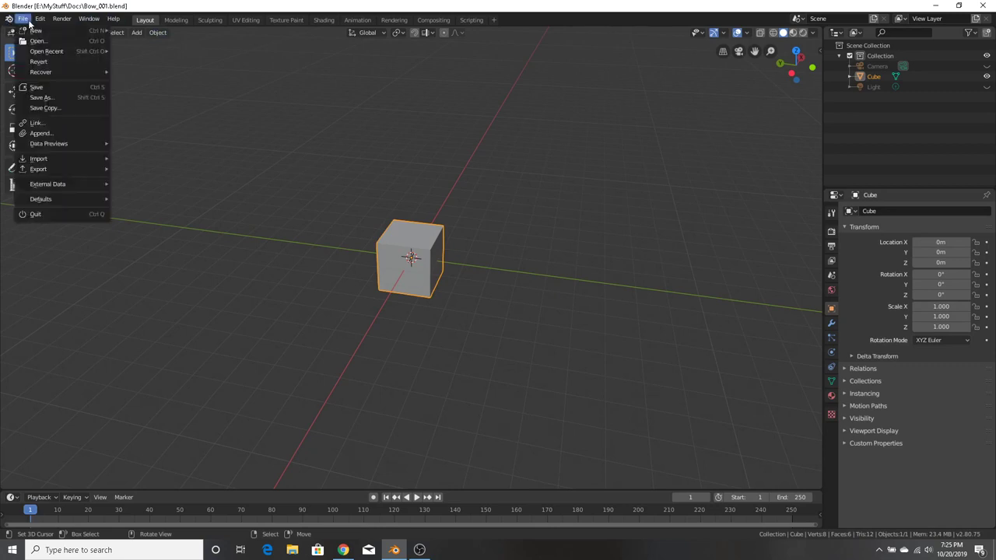
{"action": "mouse_move", "coordinate": [43, 22]}
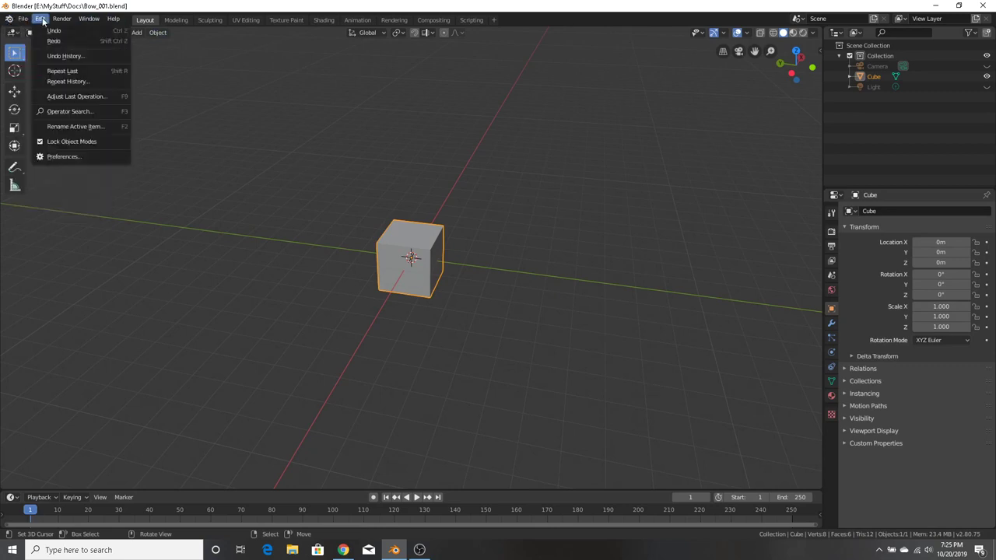
{"action": "left_click", "coordinate": [71, 159]}
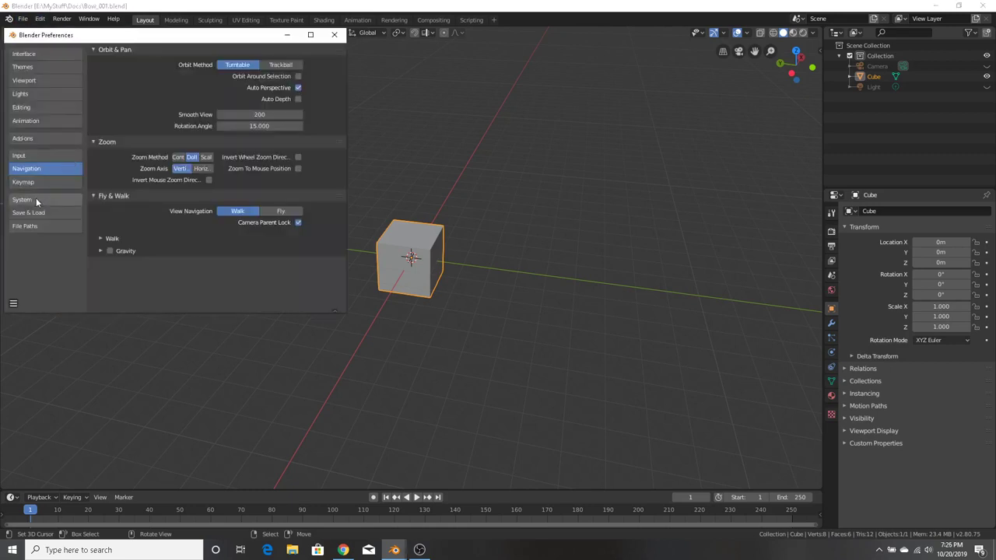
{"action": "left_click", "coordinate": [37, 118]}
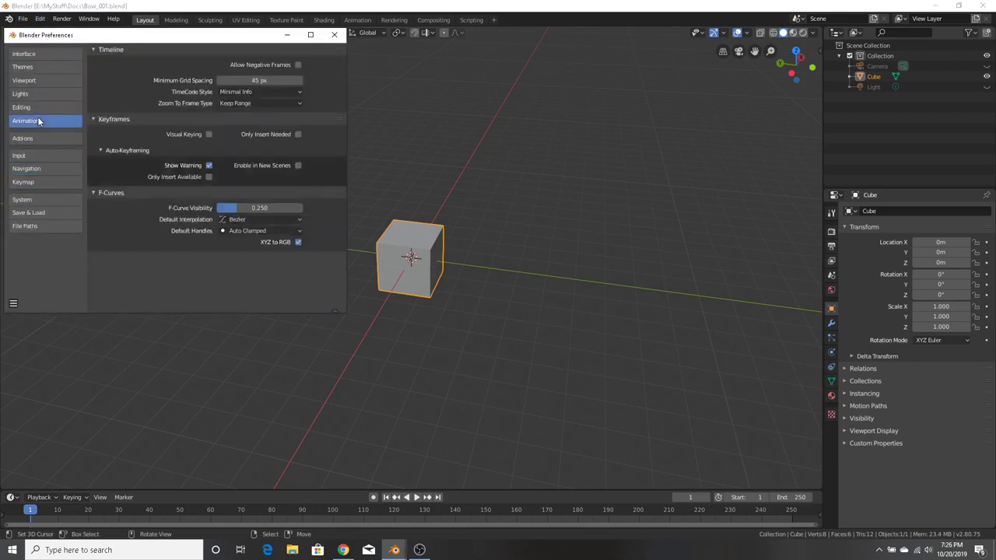
{"action": "left_click", "coordinate": [41, 105]}
{"action": "left_click", "coordinate": [44, 92]}
{"action": "left_click", "coordinate": [46, 80]}
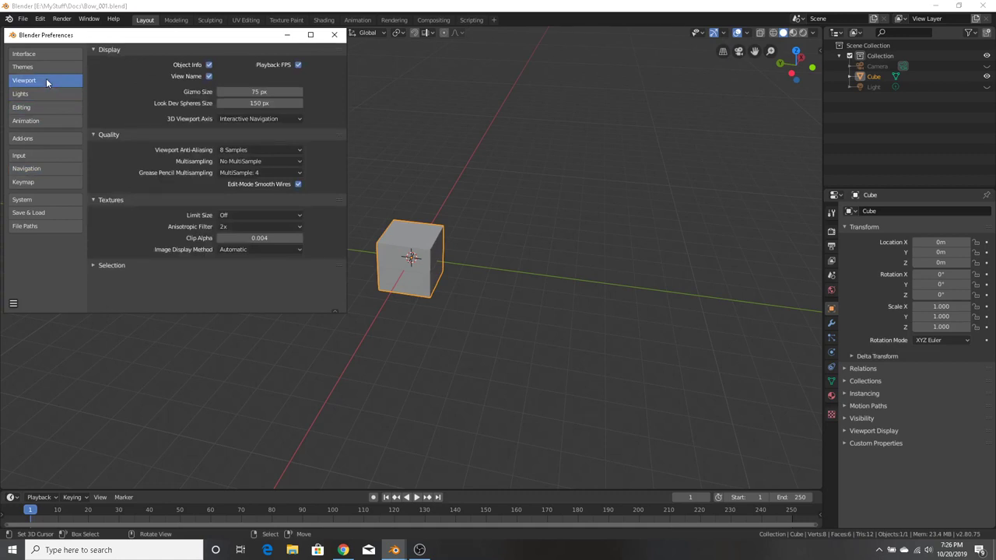
{"action": "left_click", "coordinate": [48, 55]}
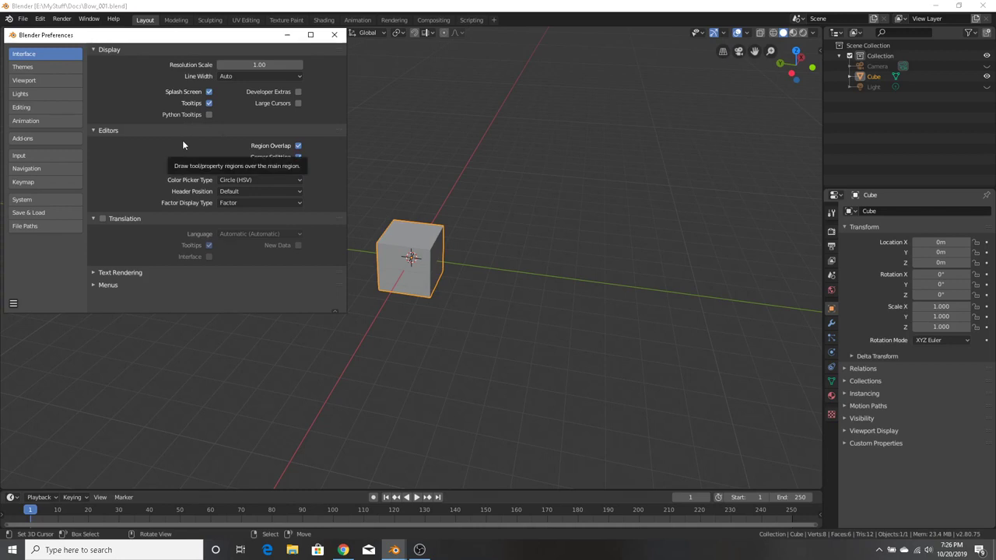
Examine the File Paths, Save & Load, System, Navigation, Keymap, Input and Editing preferences
{"action": "left_click", "coordinate": [35, 226]}
{"action": "left_click", "coordinate": [31, 212]}
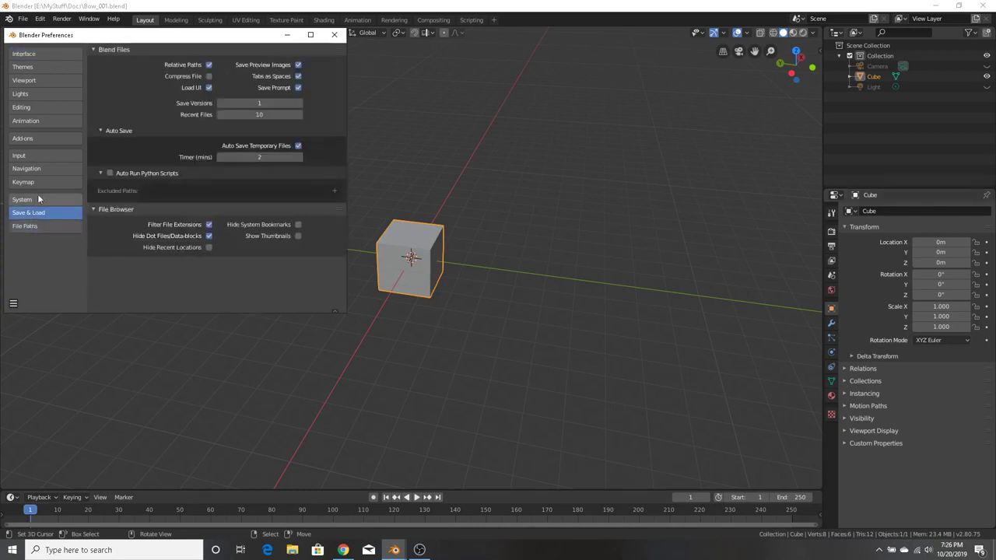
{"action": "left_click", "coordinate": [39, 199]}
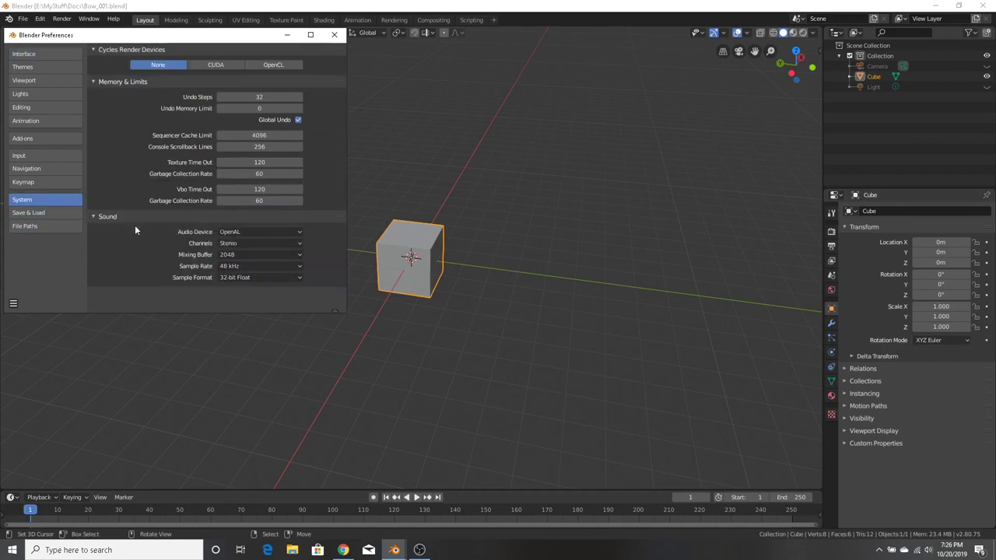
{"action": "left_click", "coordinate": [59, 172]}
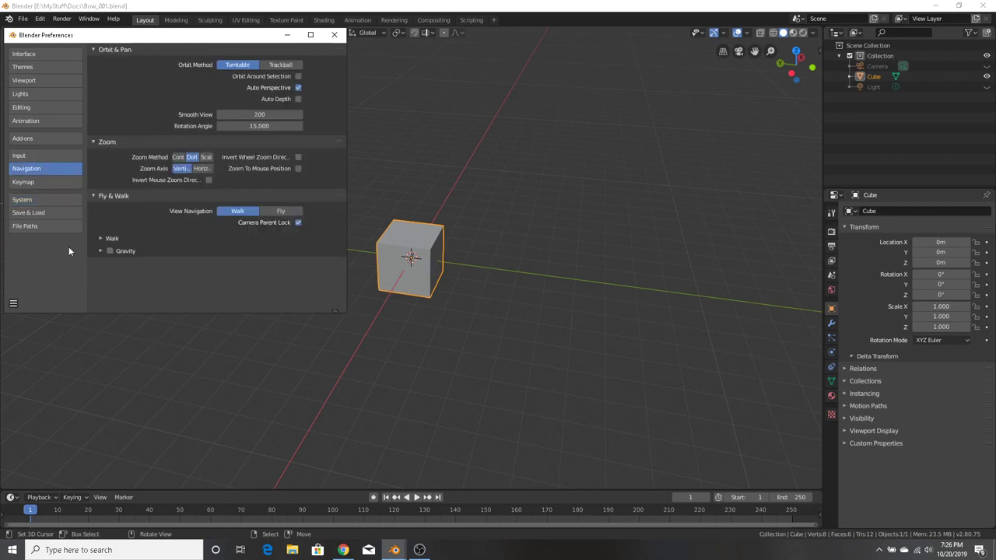
{"action": "left_click", "coordinate": [55, 182]}
{"action": "left_click", "coordinate": [51, 167]}
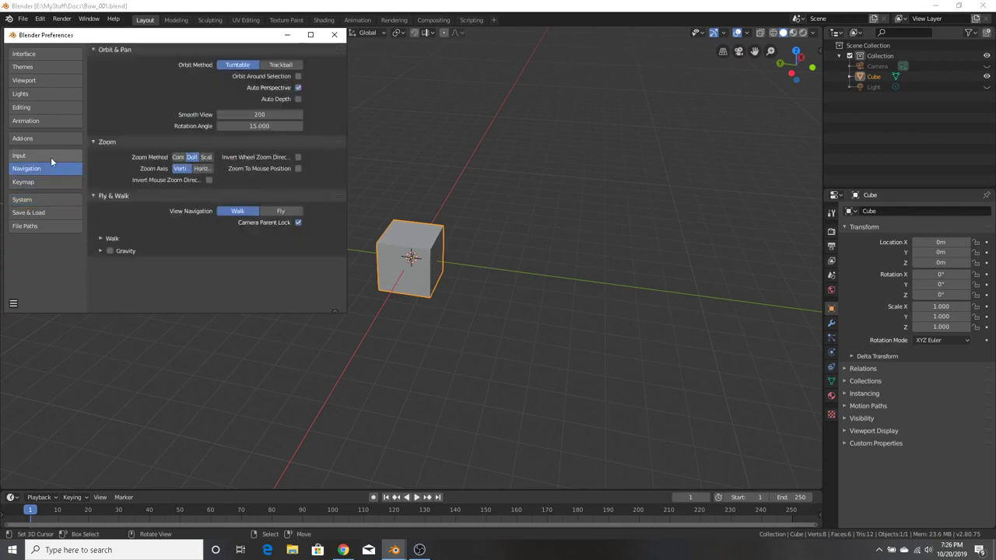
{"action": "left_click", "coordinate": [50, 156]}
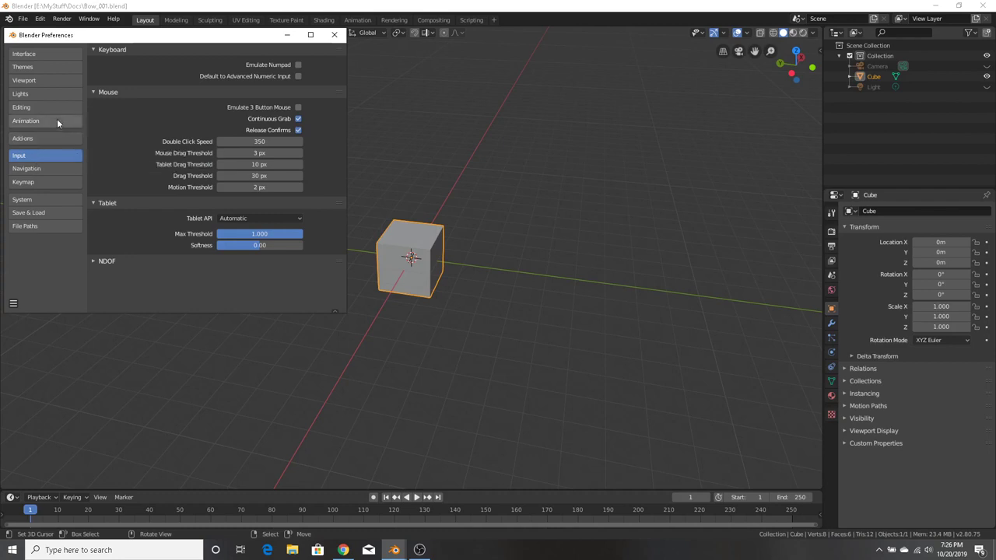
{"action": "left_click", "coordinate": [56, 107]}
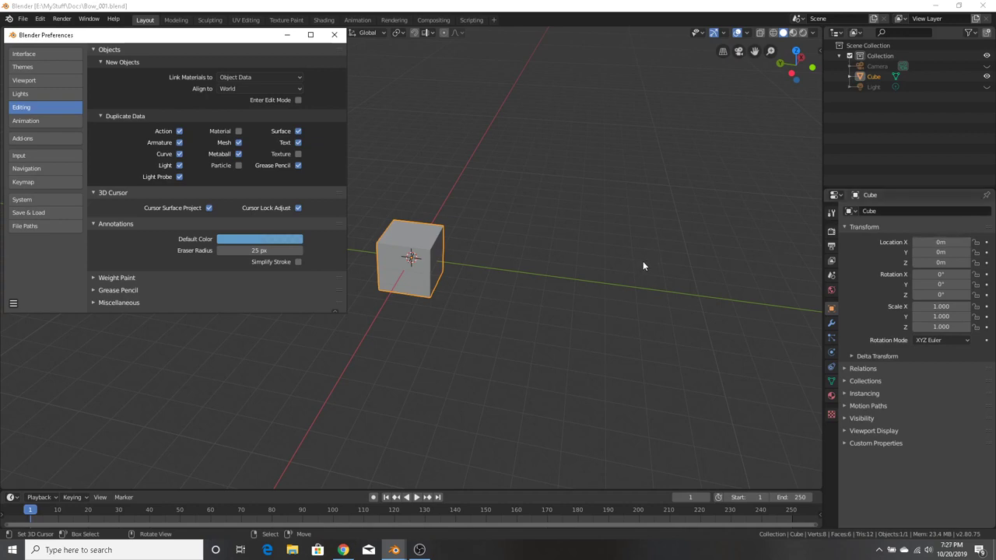
Switch to Chrome and look over the live stream dashboard and the Blender 2.8 sword tutorial page
{"action": "left_click", "coordinate": [343, 550]}
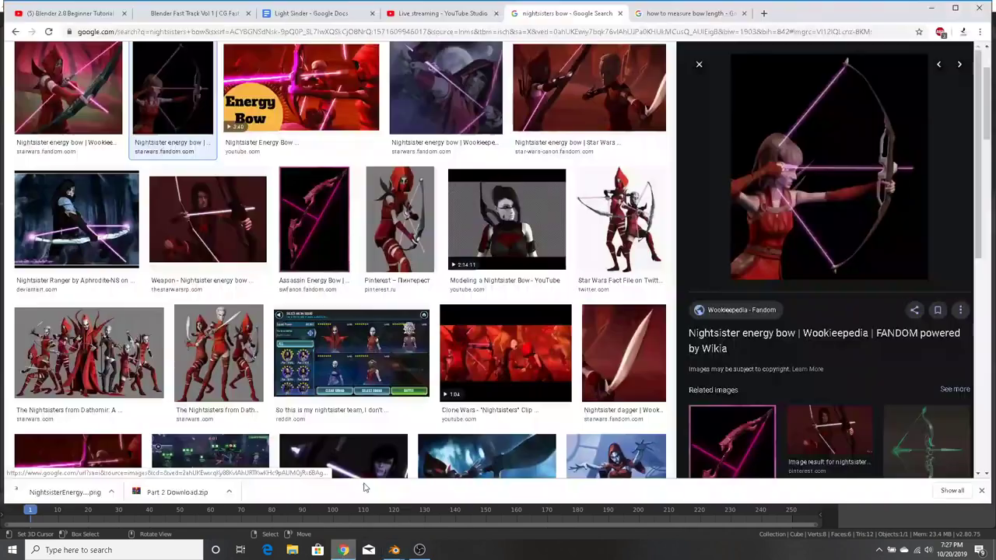
{"action": "left_click", "coordinate": [433, 14]}
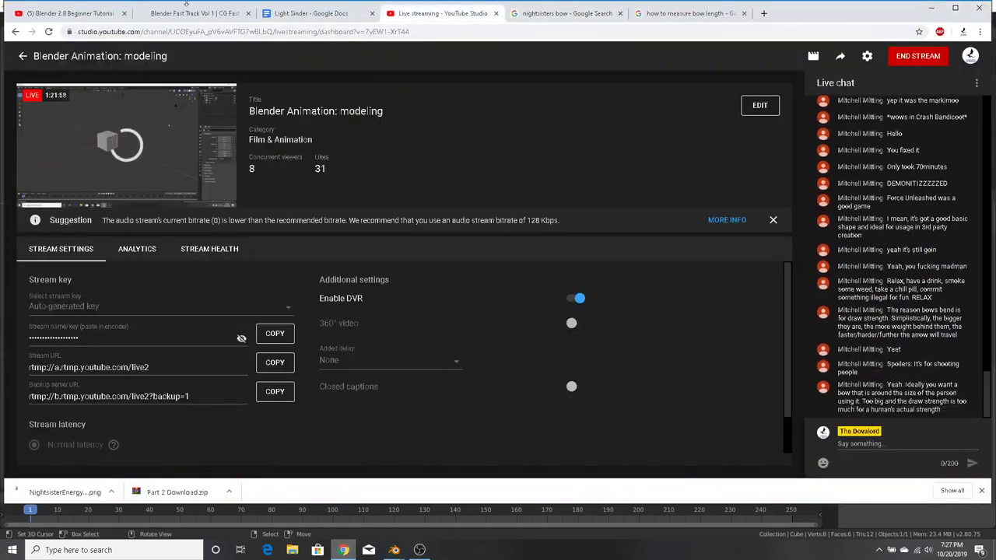
{"action": "left_click", "coordinate": [105, 13]}
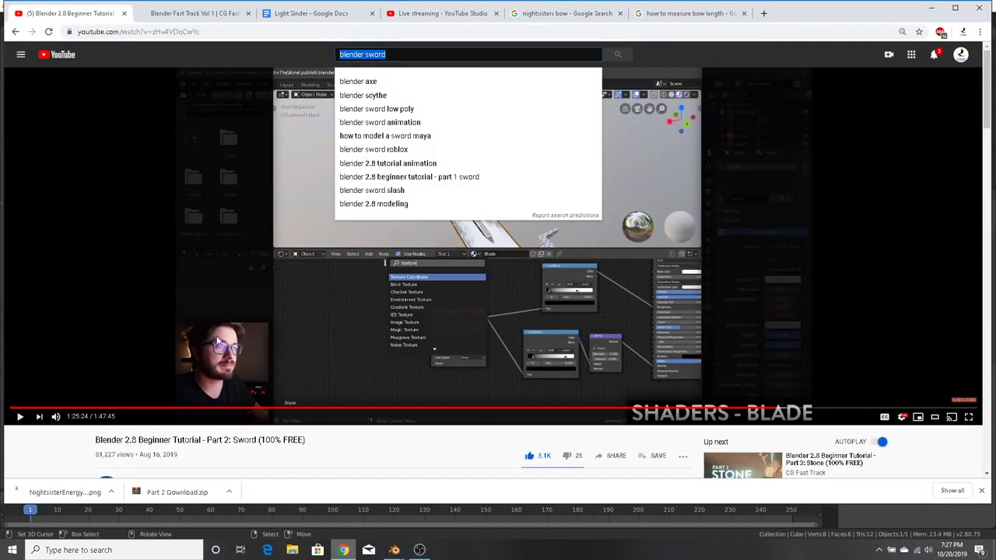
{"action": "scroll", "coordinate": [233, 340], "scroll_direction": "down", "scroll_amount": 1}
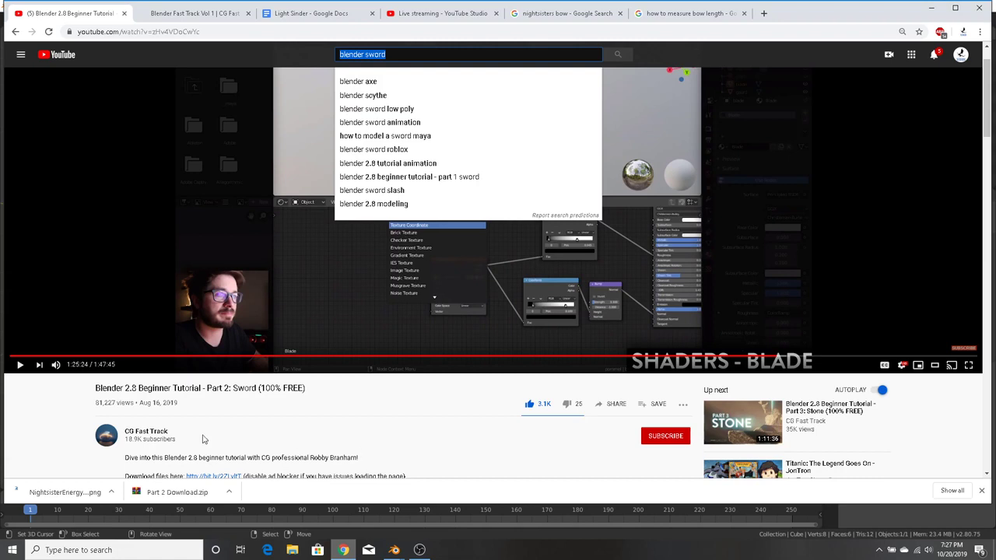
{"action": "scroll", "coordinate": [202, 440], "scroll_direction": "up", "scroll_amount": 1}
{"action": "left_click", "coordinate": [442, 14]}
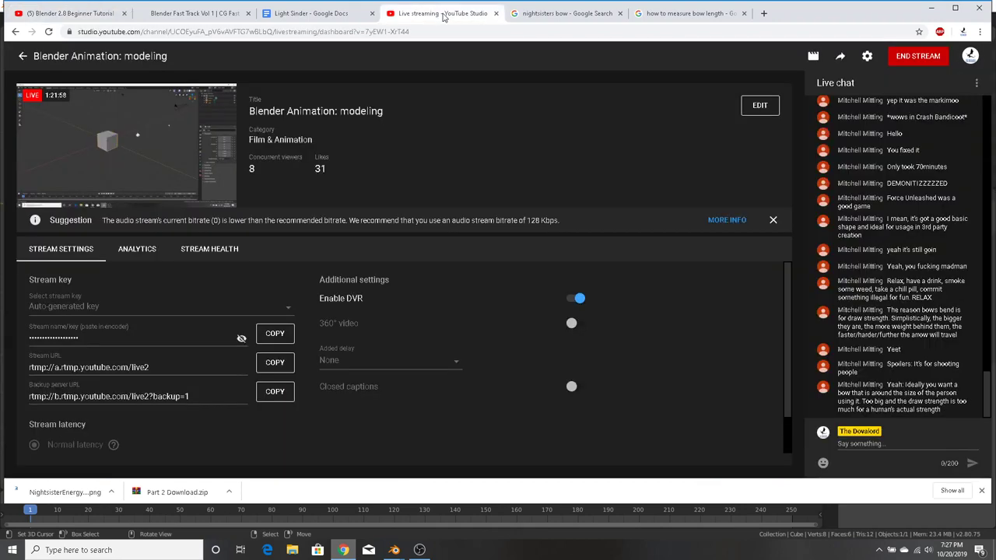
{"action": "left_click", "coordinate": [675, 14]}
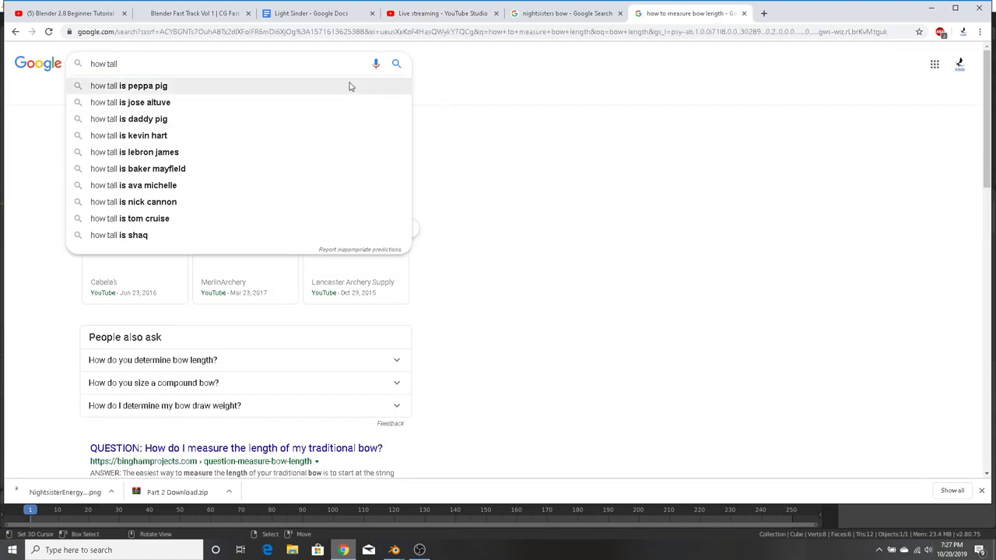
{"action": "triple_click", "coordinate": [149, 63]}
{"action": "left_click", "coordinate": [172, 33]}
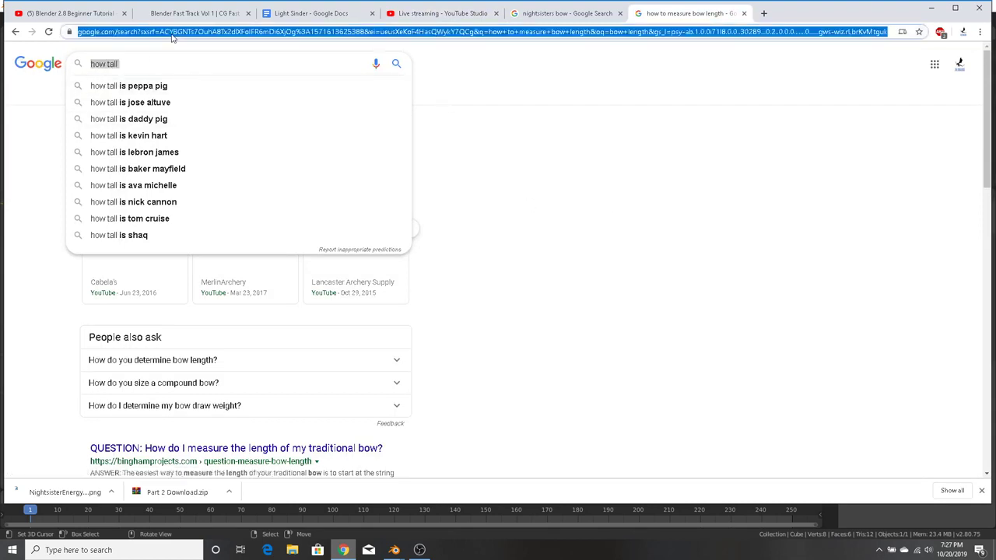
{"action": "type", "text": "youtube.com"}
{"action": "key", "text": "Return"}
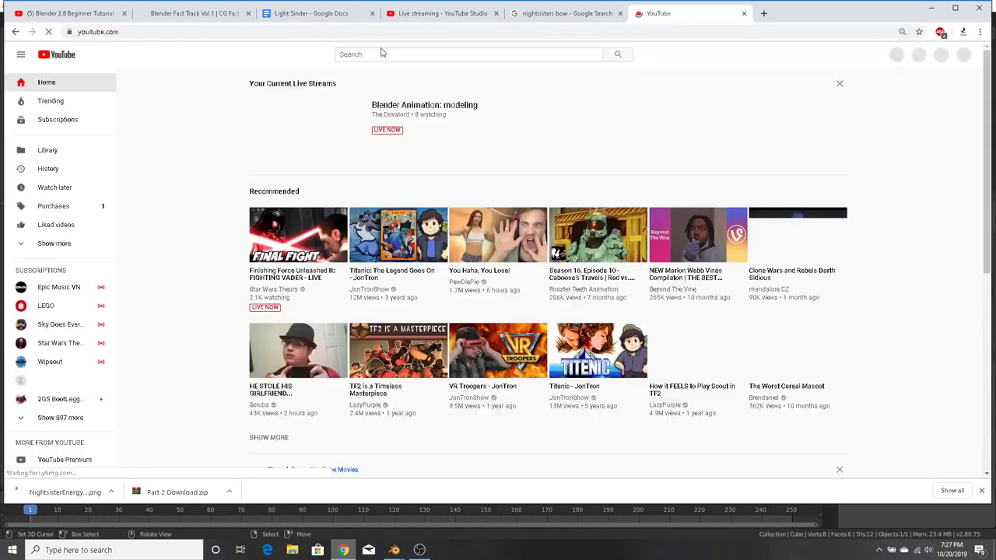
{"action": "left_click", "coordinate": [381, 55]}
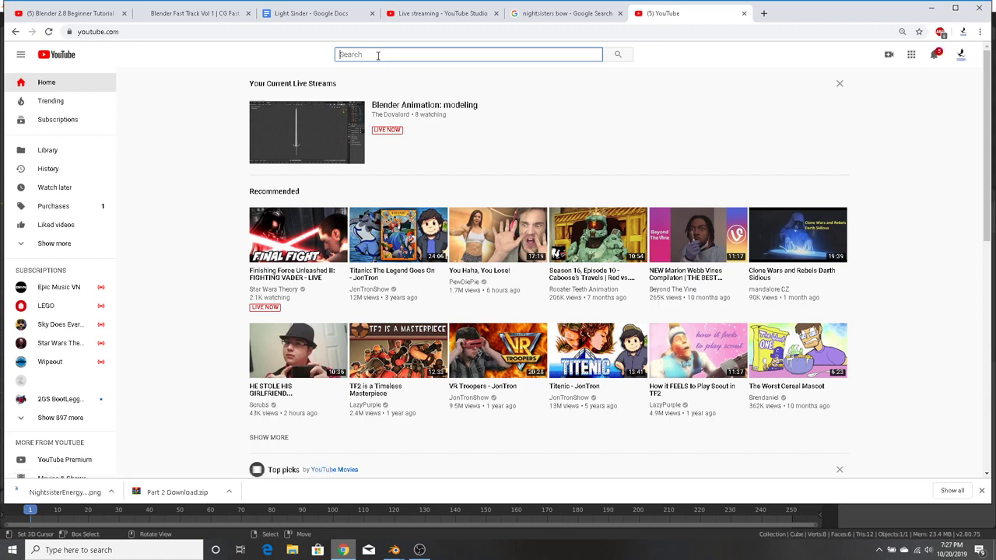
{"action": "type", "text": "blender"}
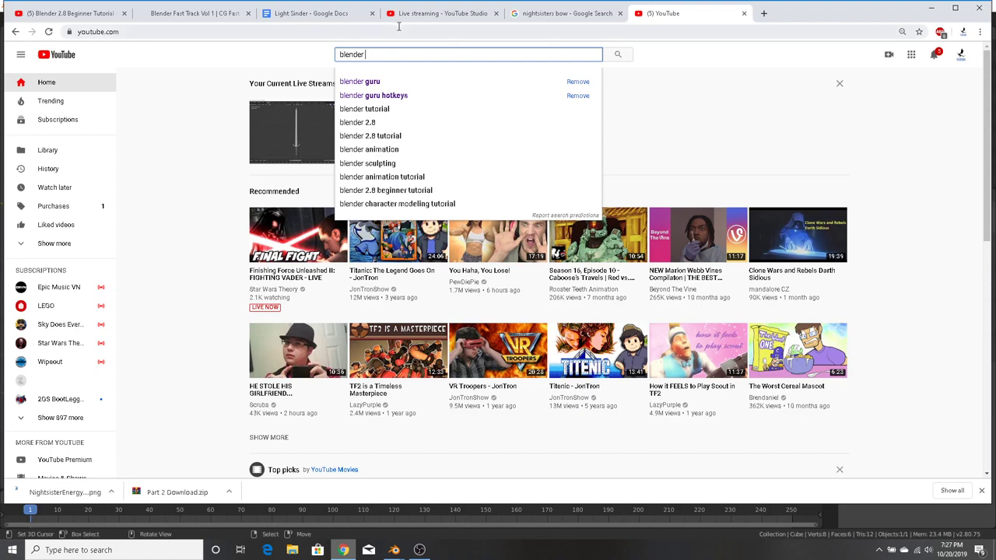
Open Google and search for "blender change measurement units"
{"action": "left_click", "coordinate": [397, 29]}
{"action": "type", "text": "goo"}
{"action": "key", "text": "Return"}
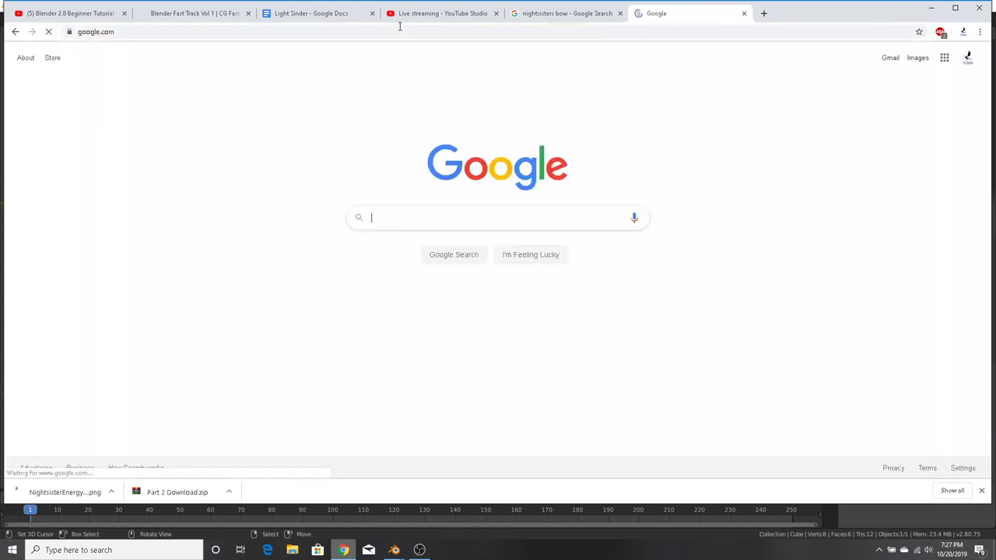
{"action": "type", "text": "blender "}
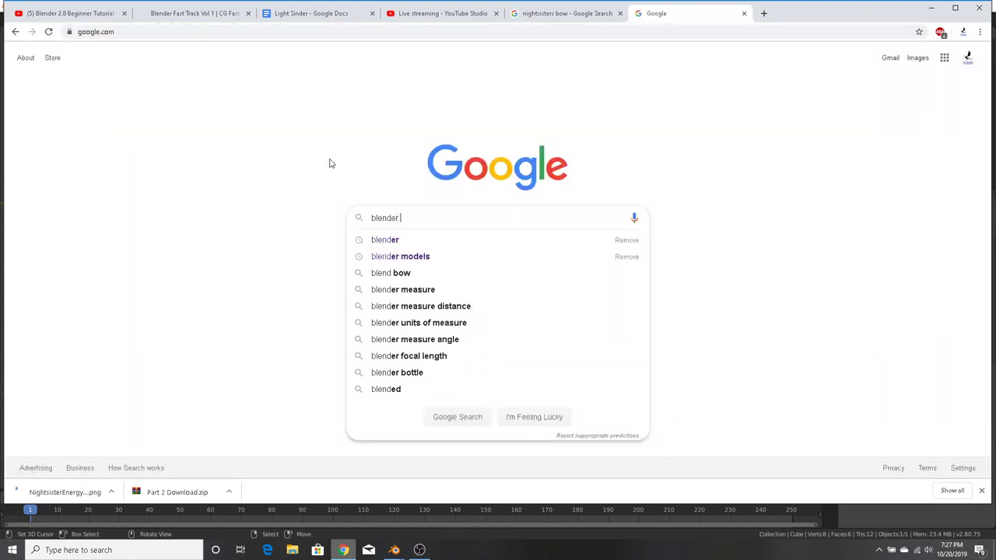
{"action": "type", "text": "change measuremnt"}
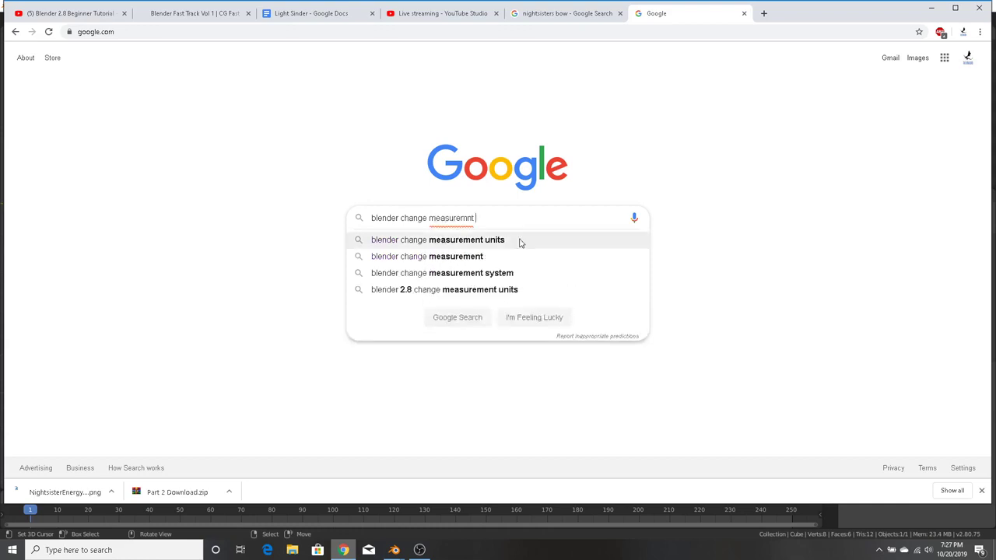
{"action": "left_click", "coordinate": [518, 242]}
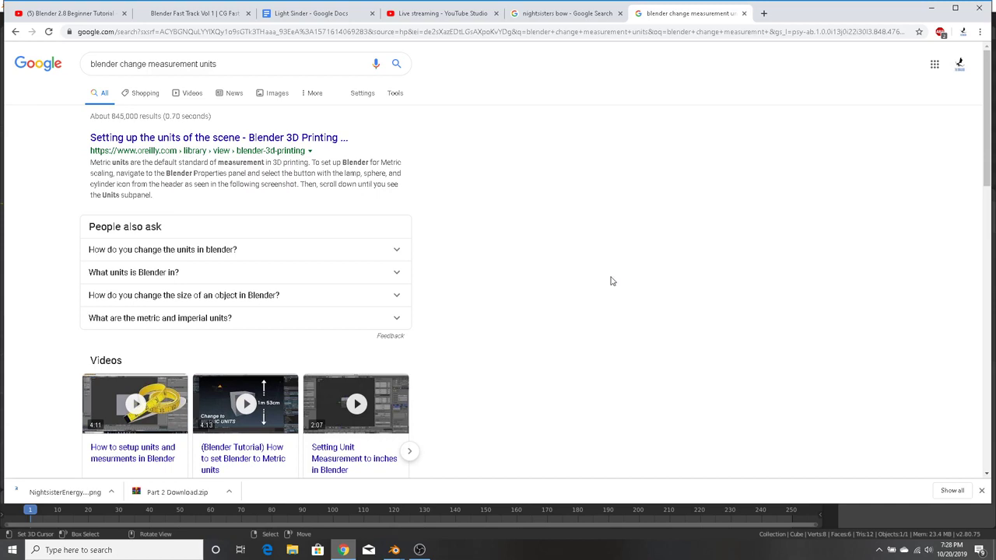
Check the first result and the "blender real world scale" search, then expand the answer on how to change the units in Blender
{"action": "left_click", "coordinate": [210, 139]}
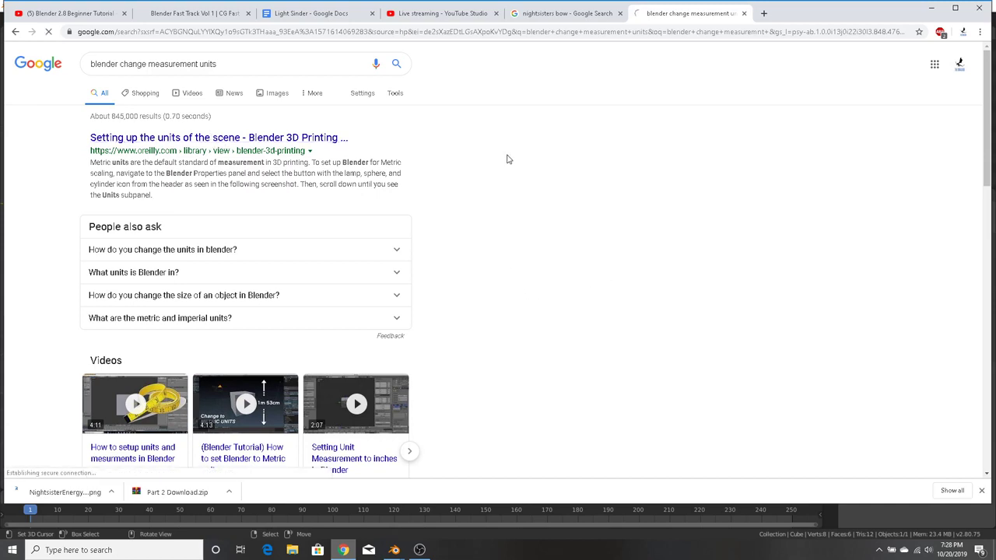
{"action": "left_click", "coordinate": [14, 34]}
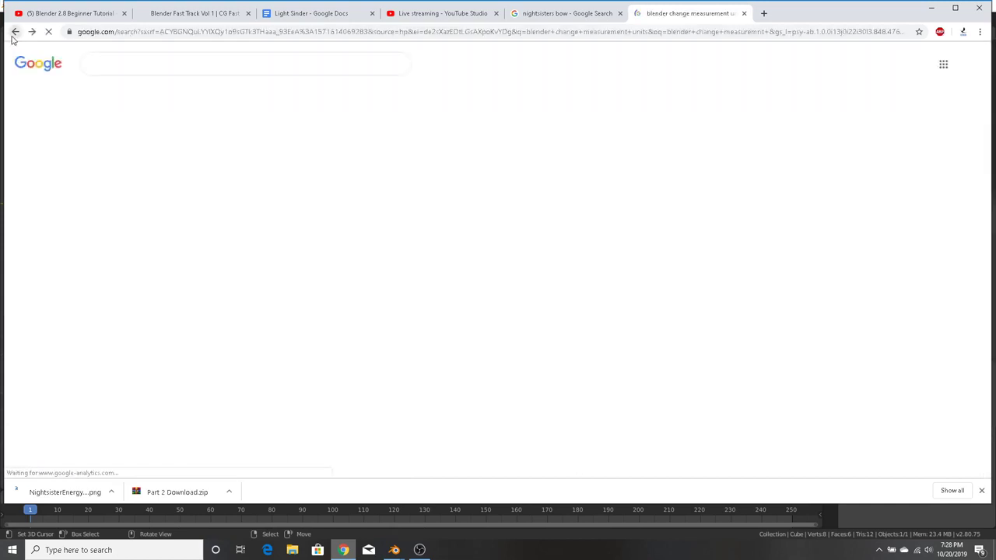
{"action": "left_click", "coordinate": [253, 294]}
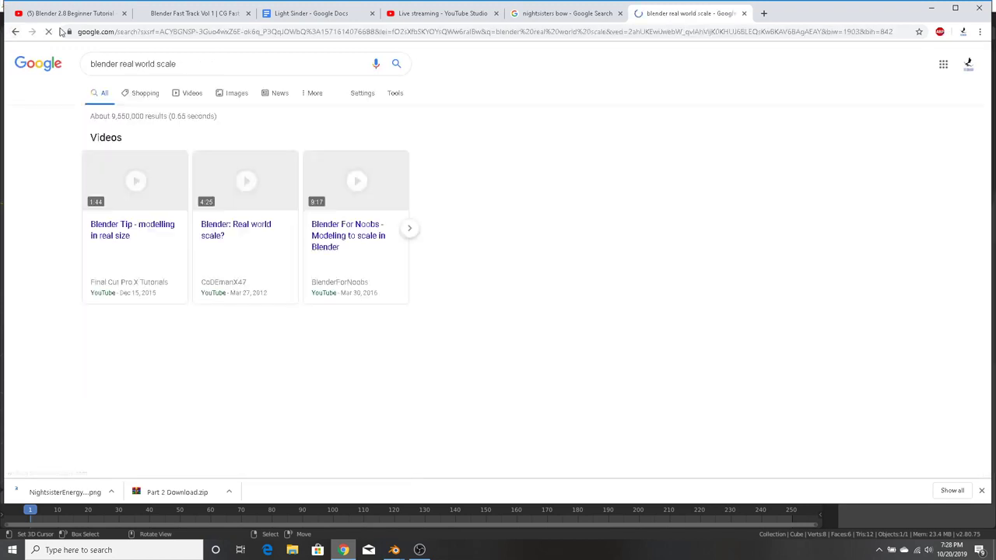
{"action": "left_click", "coordinate": [14, 34]}
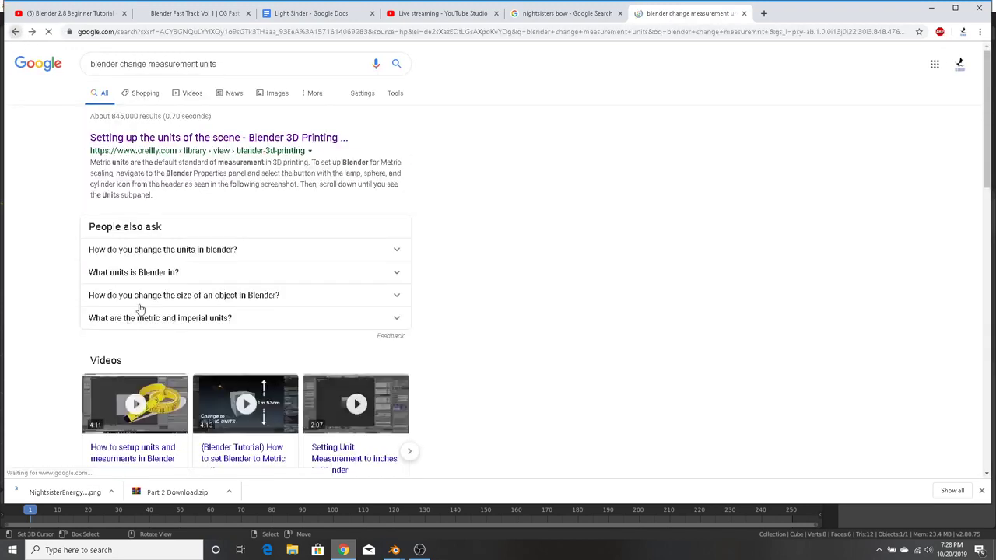
{"action": "left_click", "coordinate": [215, 315]}
{"action": "scroll", "coordinate": [596, 314], "scroll_direction": "down", "scroll_amount": 1}
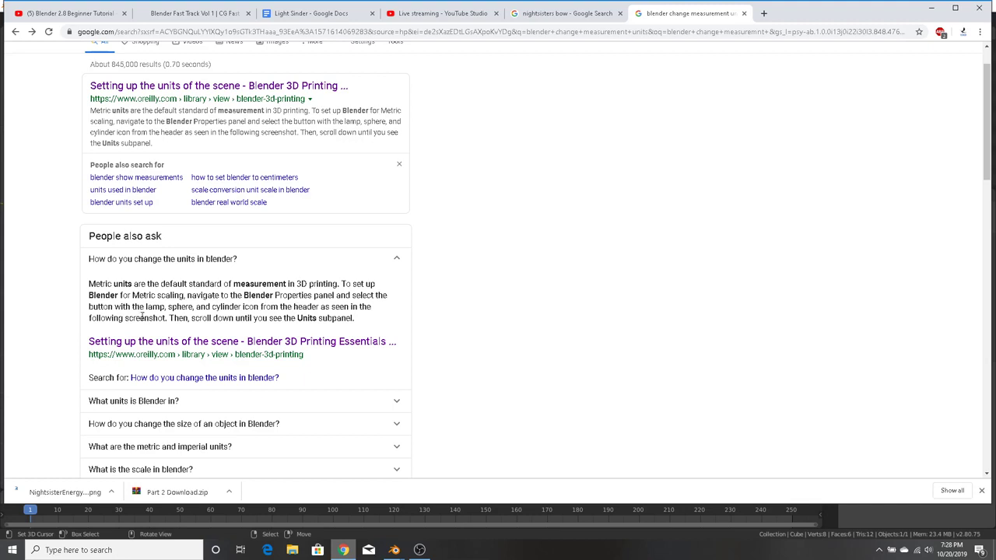
Check the OBS streaming window, put it away, and switch to the open Blender Preferences window
{"action": "left_click", "coordinate": [419, 550]}
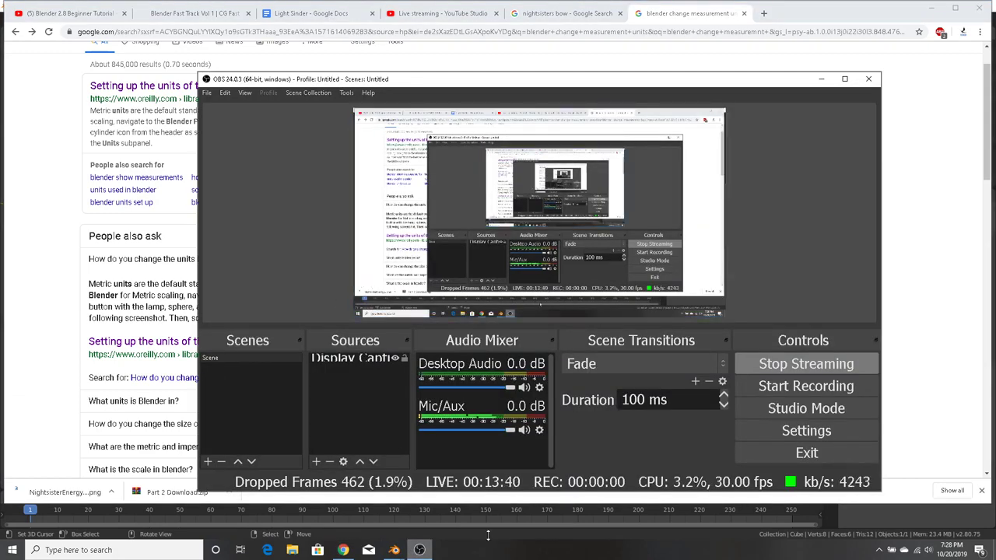
{"action": "left_click", "coordinate": [416, 550]}
{"action": "left_click", "coordinate": [394, 550]}
{"action": "left_click", "coordinate": [347, 507]}
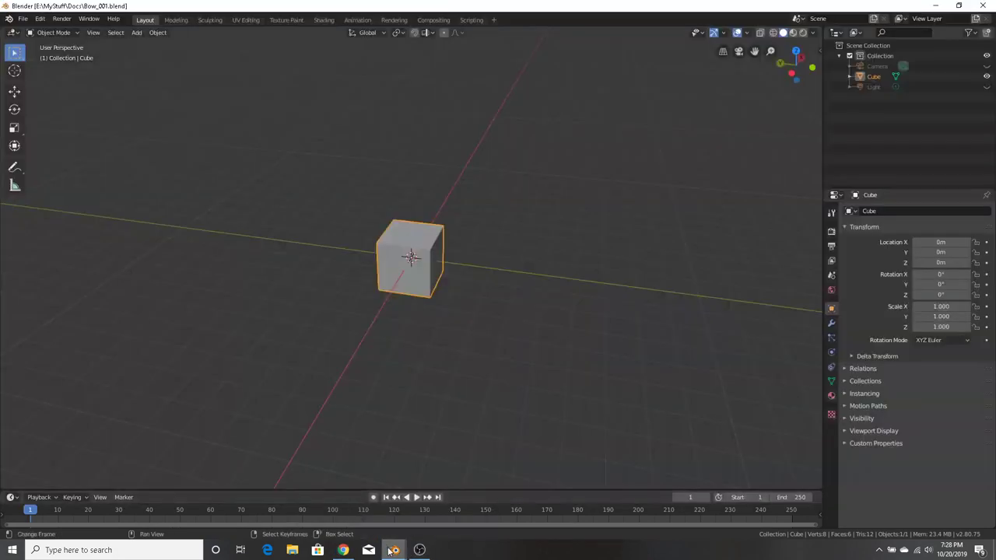
{"action": "mouse_move", "coordinate": [391, 551]}
{"action": "left_click", "coordinate": [436, 509]}
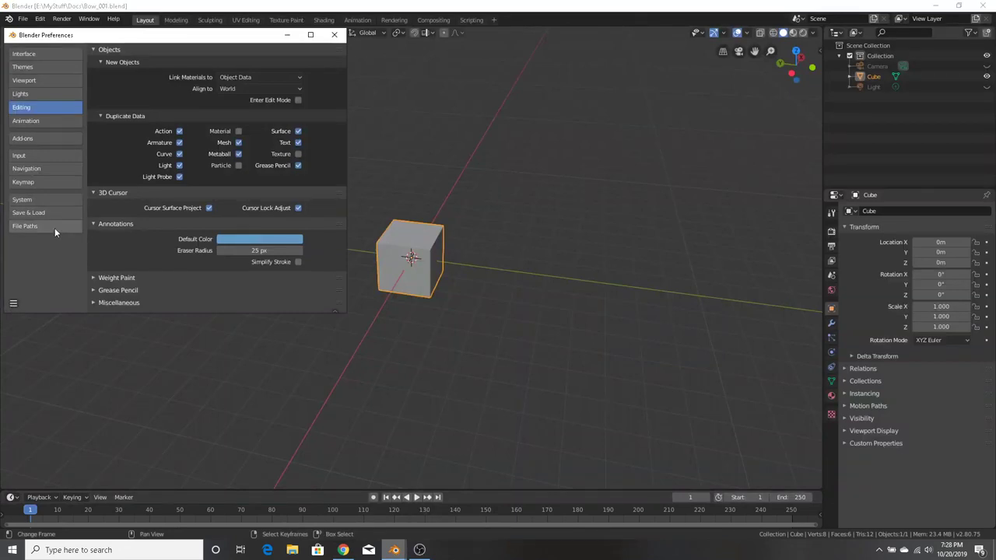
Read the O'Reilly article "Setting up the units of the scene" in Chrome, check OBS, and return to the Blender Preferences
{"action": "left_click", "coordinate": [343, 550]}
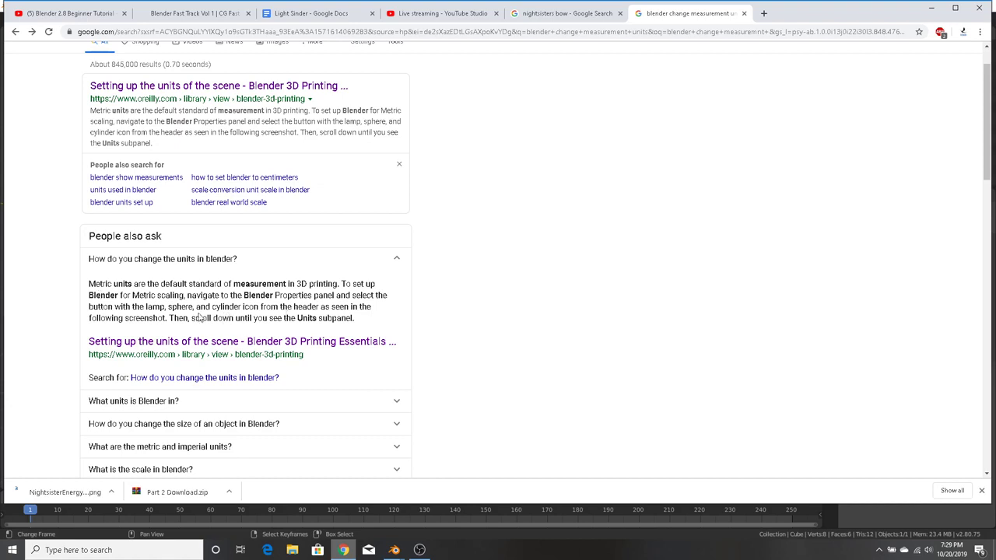
{"action": "left_click", "coordinate": [184, 346]}
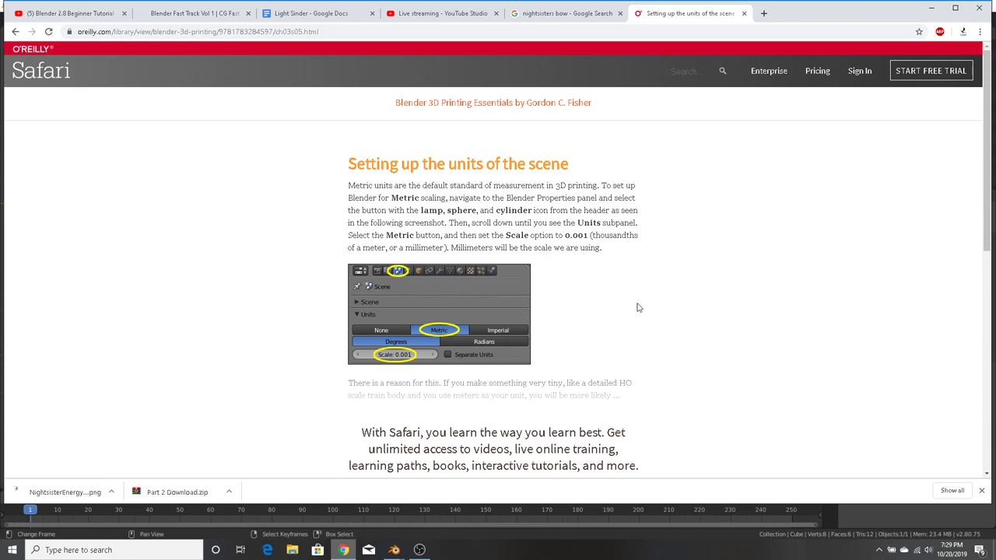
{"action": "left_click", "coordinate": [418, 550]}
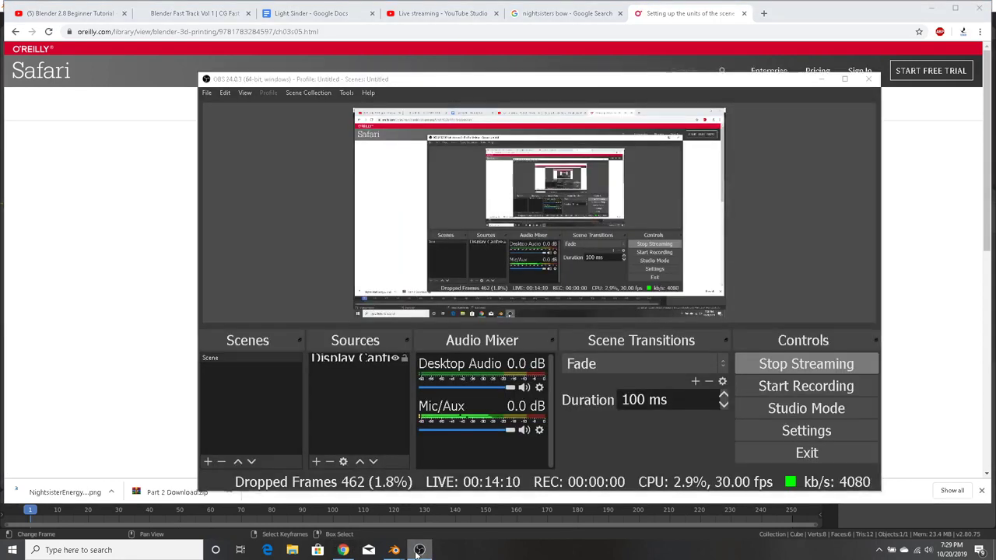
{"action": "left_click", "coordinate": [418, 550]}
{"action": "left_click", "coordinate": [394, 550]}
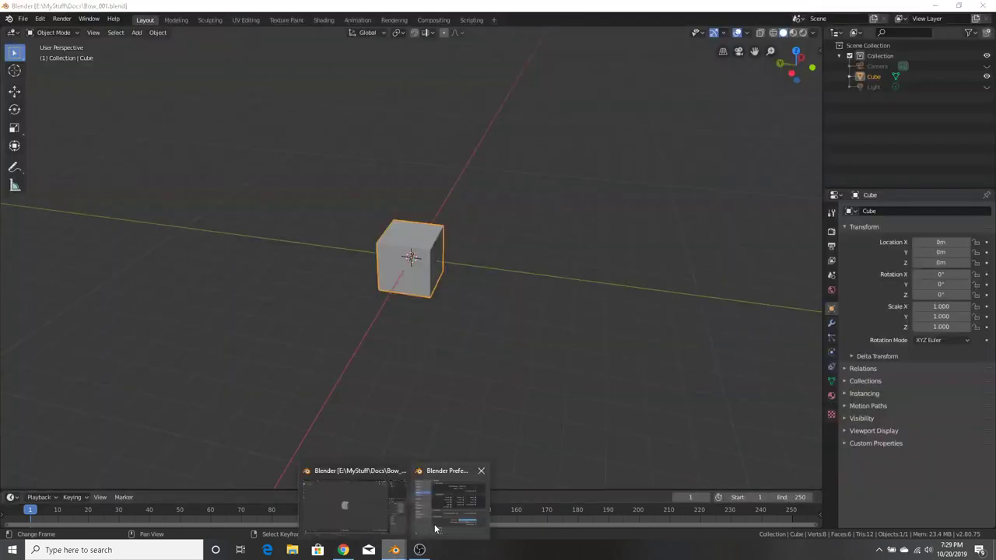
{"action": "left_click", "coordinate": [423, 490]}
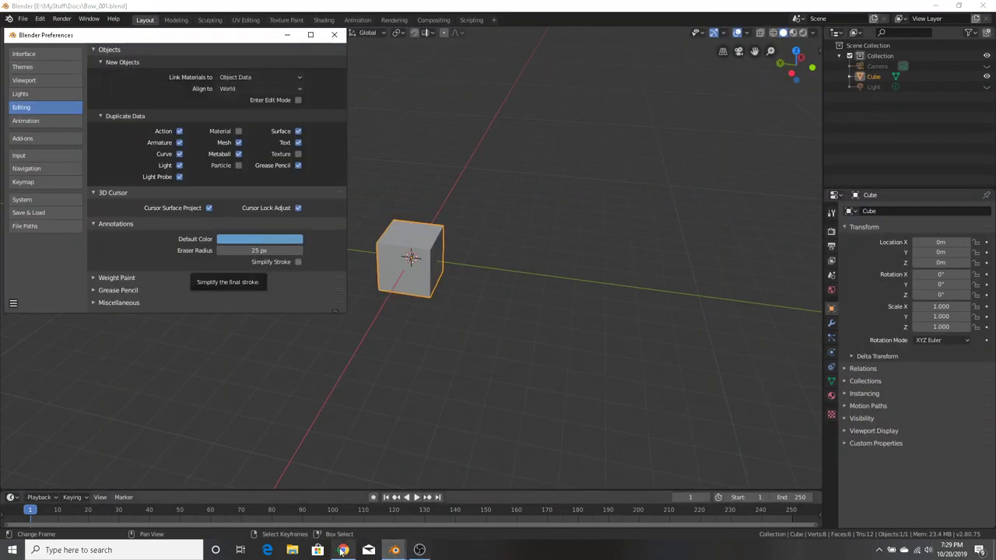
Look through the Themes and Viewport preferences for a units setting, including the theme presets and the Properties theme section
{"action": "key", "text": "alt+Tab"}
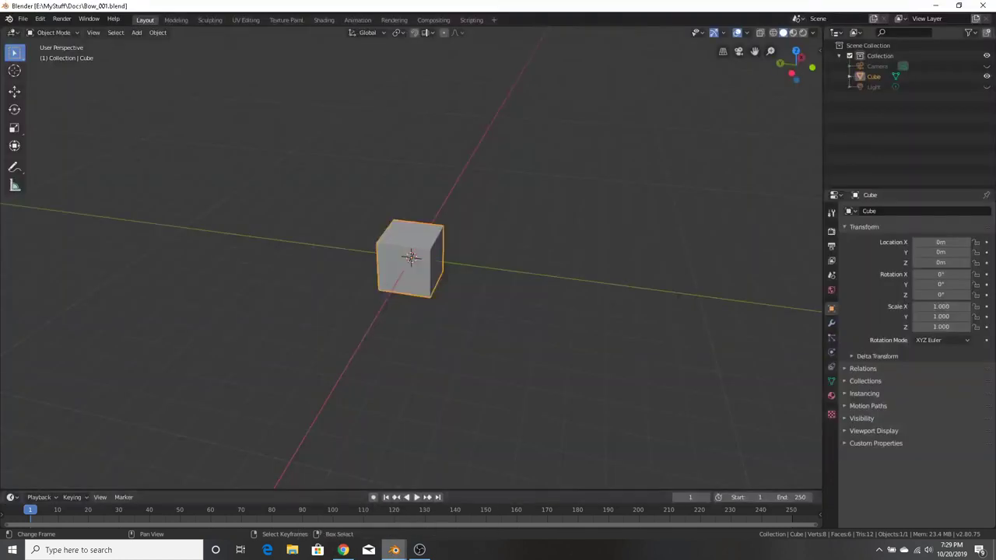
{"action": "left_click", "coordinate": [437, 511]}
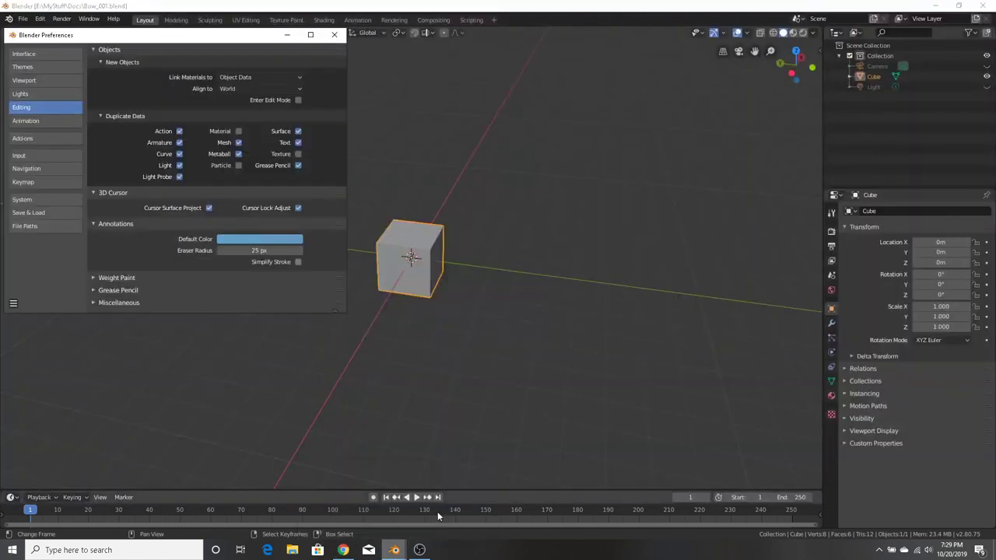
{"action": "left_click", "coordinate": [49, 67]}
{"action": "left_click", "coordinate": [52, 80]}
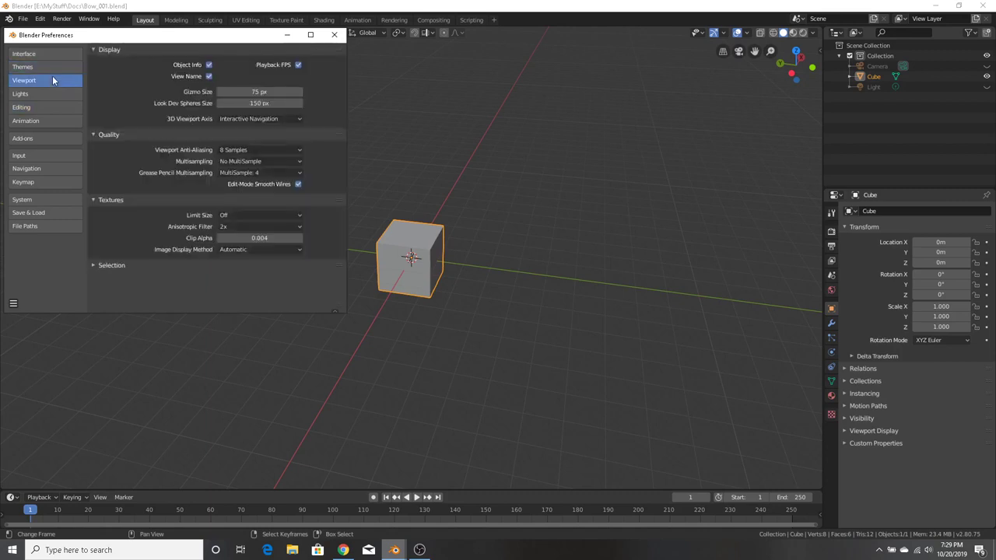
{"action": "left_click", "coordinate": [50, 68]}
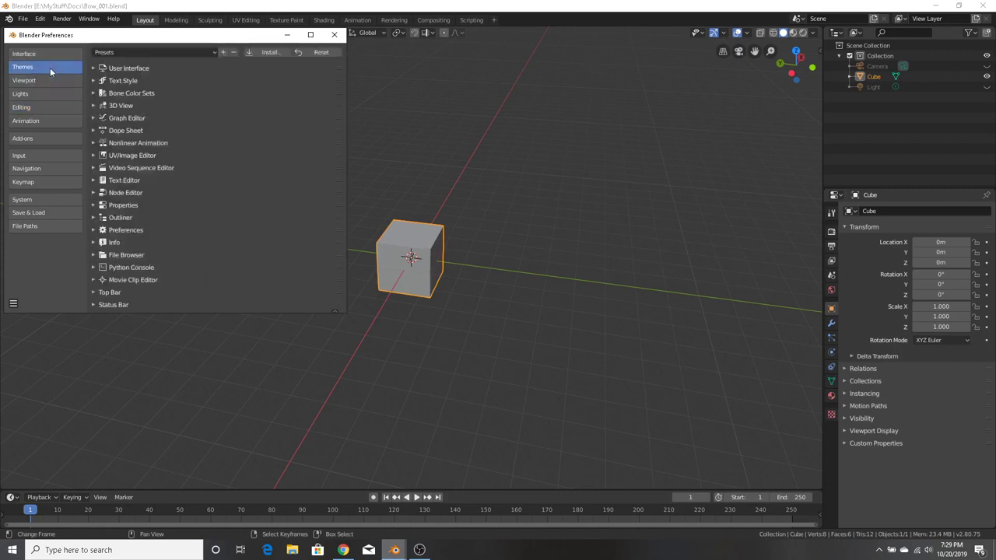
{"action": "left_click", "coordinate": [146, 54]}
{"action": "left_click", "coordinate": [147, 55]}
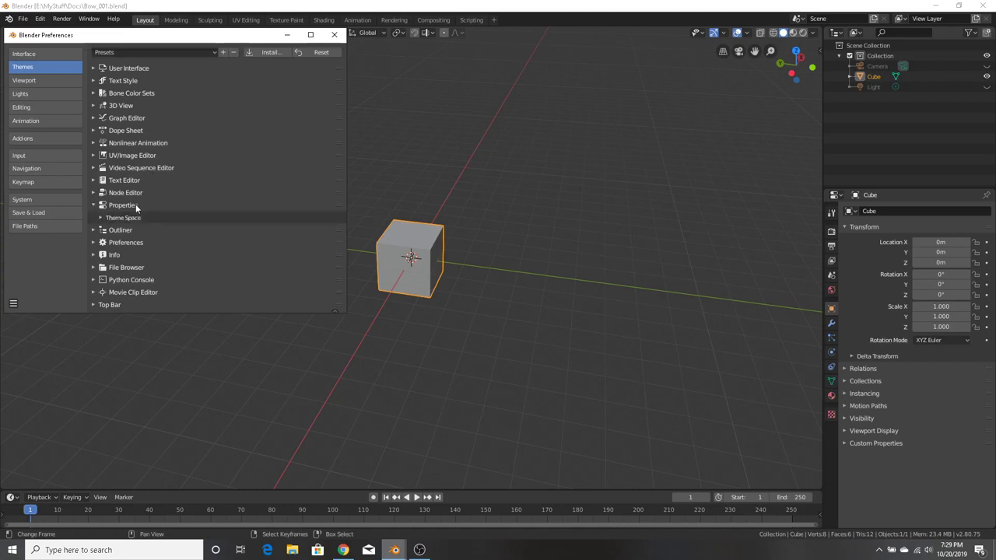
{"action": "left_click", "coordinate": [61, 80]}
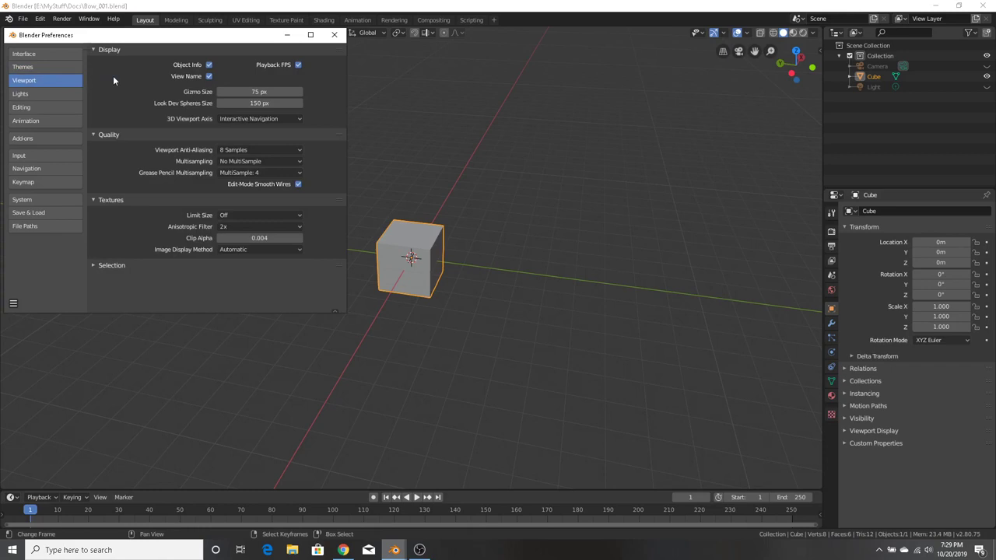
Switch to Chrome and go back from the O'Reilly article to the Google results on changing Blender's measurement units
{"action": "mouse_move", "coordinate": [344, 550]}
{"action": "left_click", "coordinate": [343, 513]}
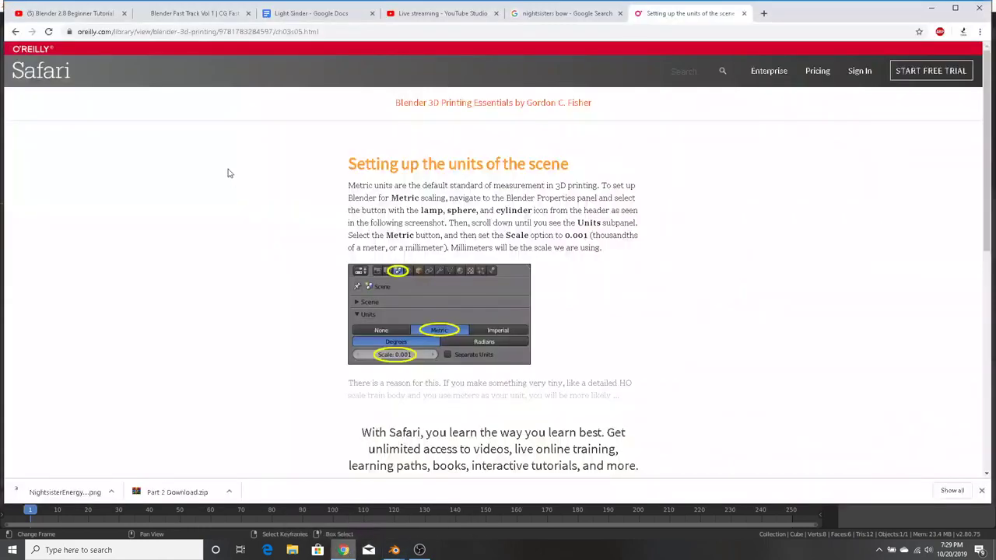
{"action": "left_click", "coordinate": [16, 34]}
{"action": "scroll", "coordinate": [265, 94], "scroll_direction": "up", "scroll_amount": 3}
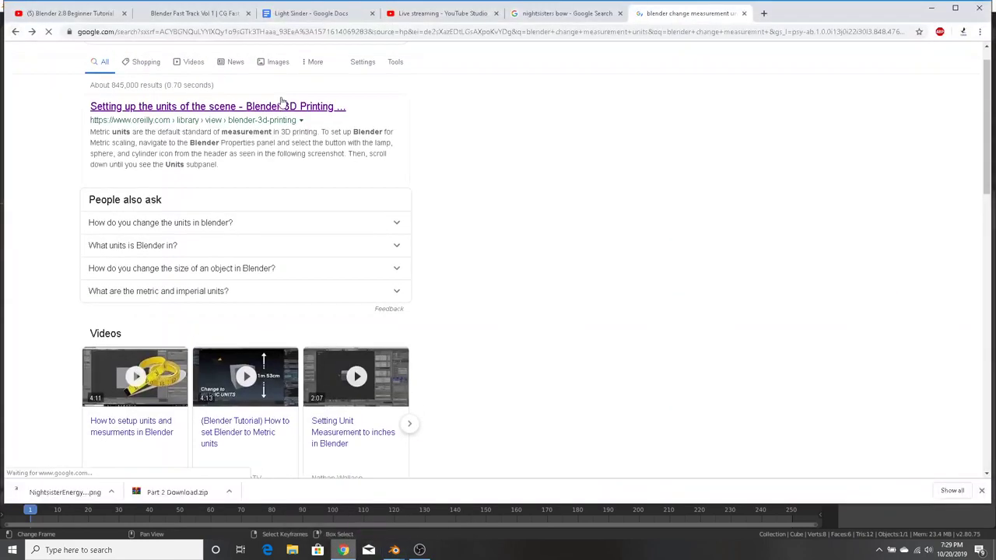
Search Google for "blender 2.8 change units" and read the KatsBits Units of Measurement article's instructions on the scene's unit system
{"action": "left_click", "coordinate": [265, 66]}
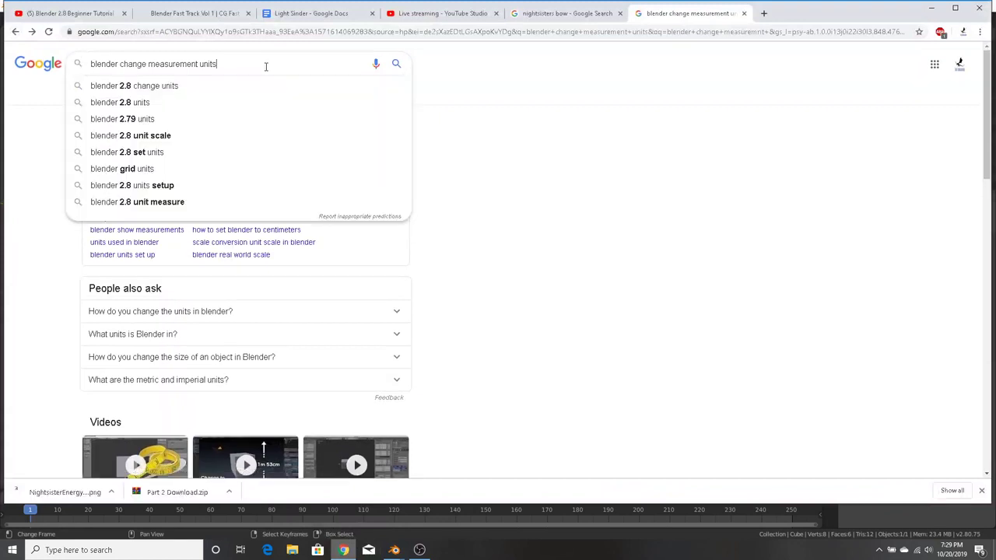
{"action": "left_click", "coordinate": [176, 88]}
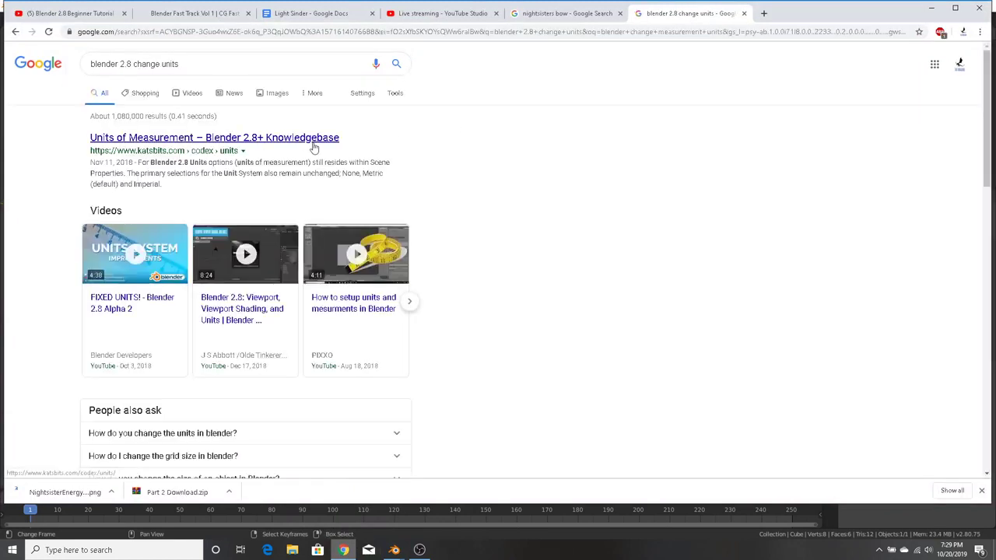
{"action": "left_click", "coordinate": [313, 145]}
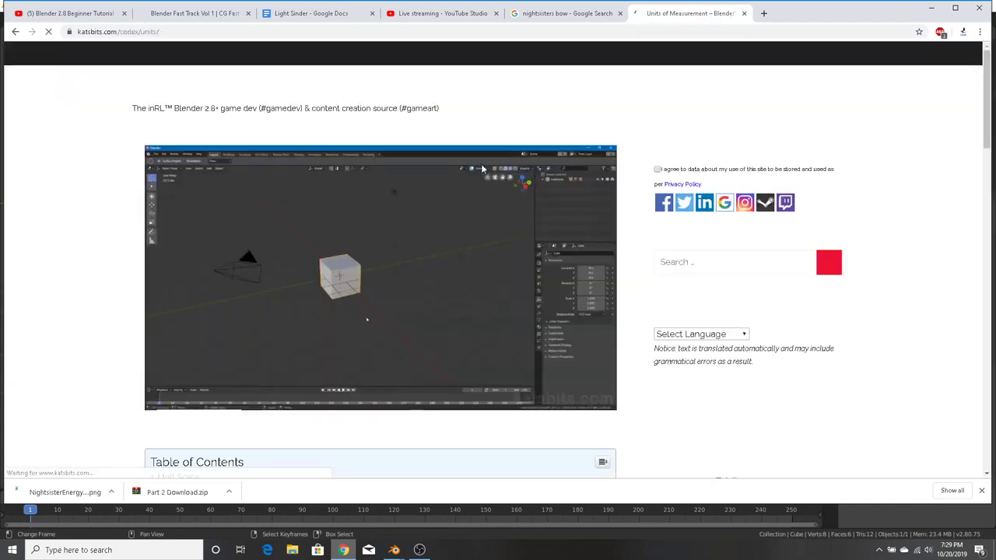
{"action": "scroll", "coordinate": [125, 234], "scroll_direction": "down", "scroll_amount": 3}
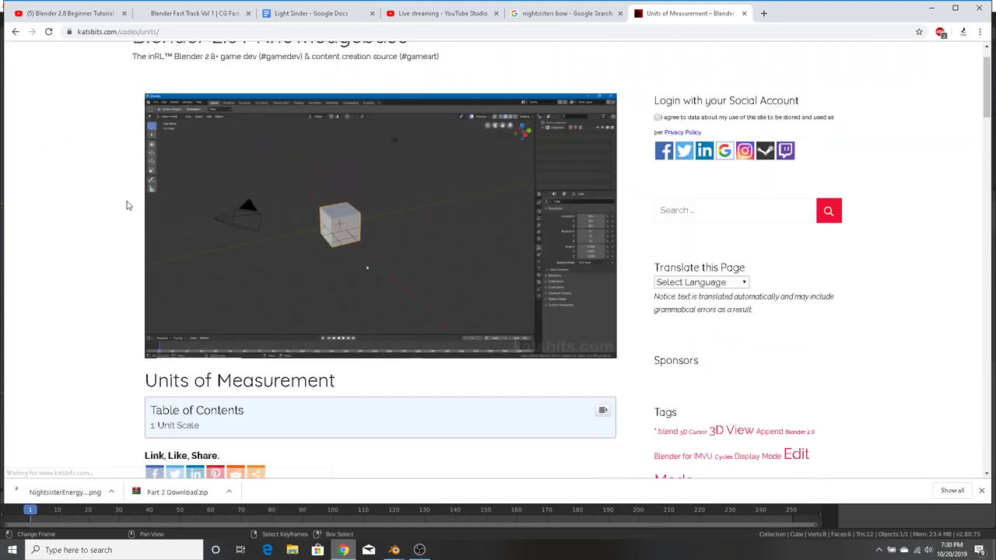
{"action": "scroll", "coordinate": [129, 205], "scroll_direction": "down", "scroll_amount": 8}
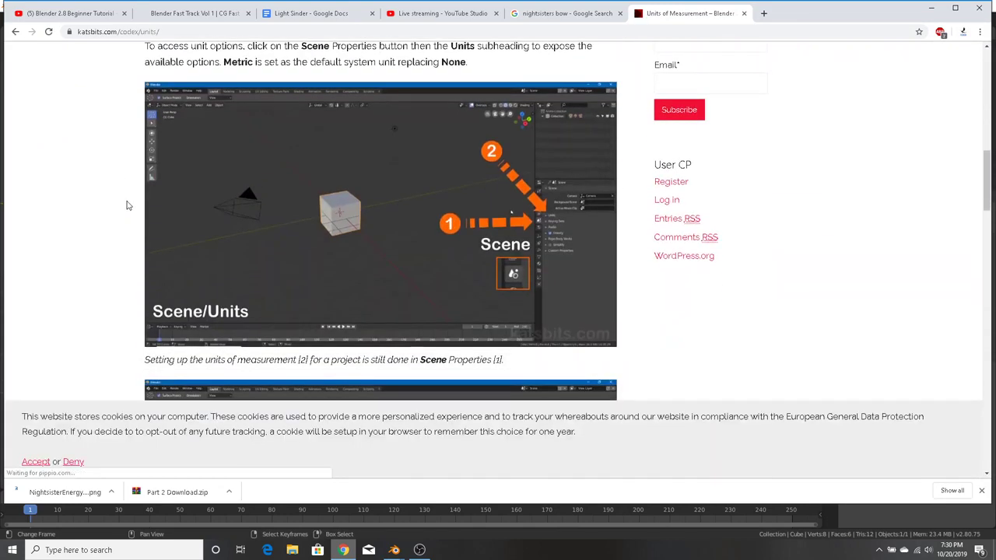
{"action": "scroll", "coordinate": [128, 205], "scroll_direction": "down", "scroll_amount": 3}
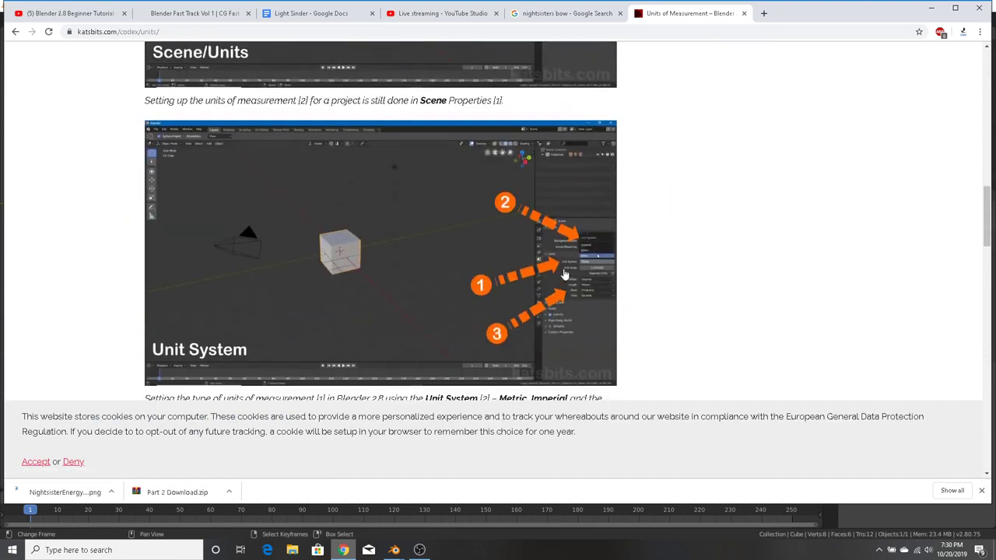
Check the OBS streaming window, put it away, and switch to Blender's main window with the Preferences out of the way
{"action": "left_click", "coordinate": [419, 550]}
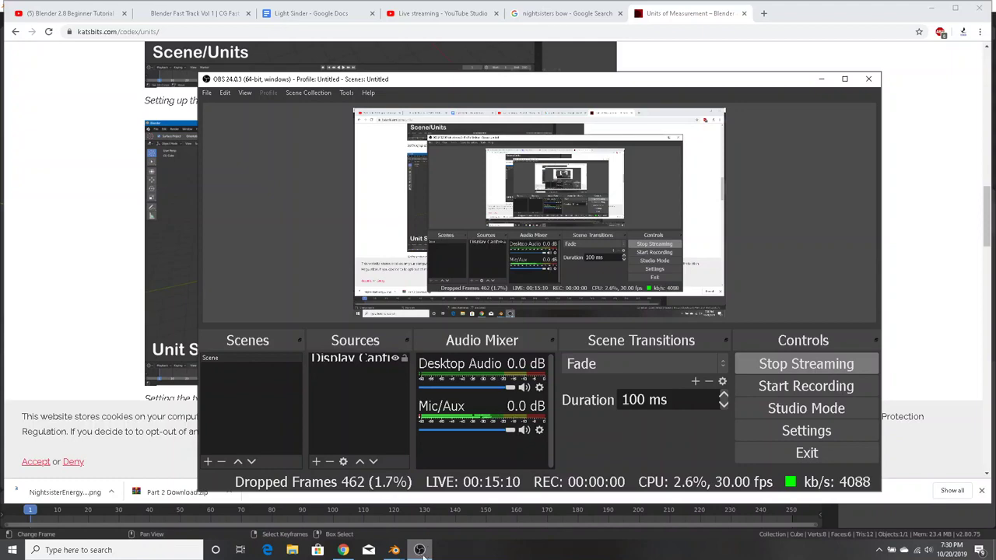
{"action": "left_click", "coordinate": [420, 550]}
{"action": "mouse_move", "coordinate": [393, 549]}
{"action": "left_click", "coordinate": [375, 518]}
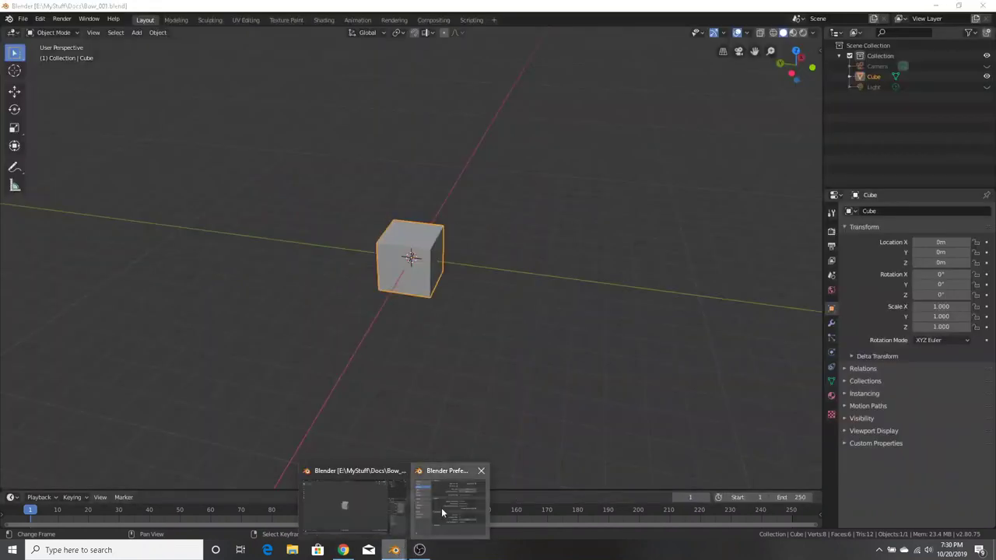
{"action": "left_click", "coordinate": [441, 507]}
{"action": "left_click", "coordinate": [334, 34]}
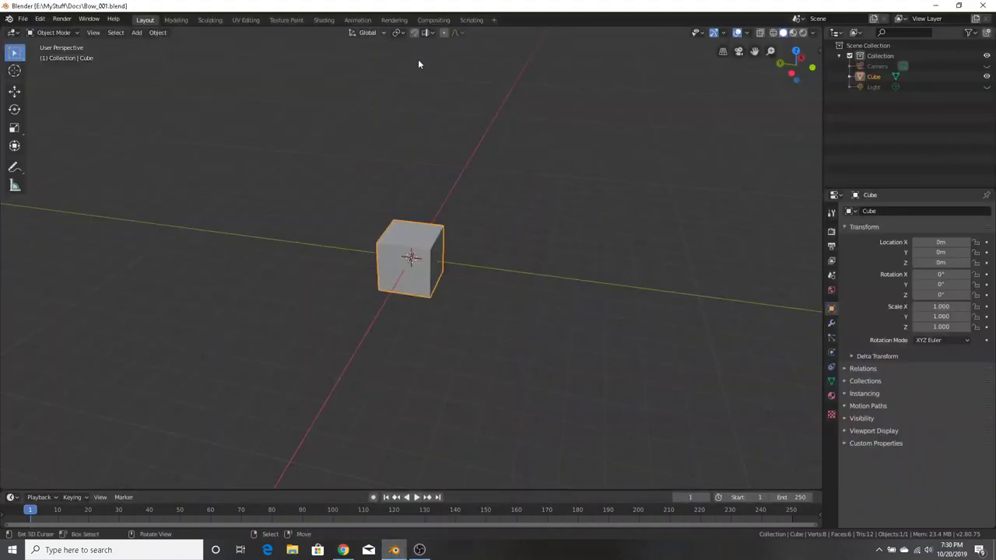
Look through the Scene, View Layer, Output and Render properties for the unit options
{"action": "left_click", "coordinate": [831, 275]}
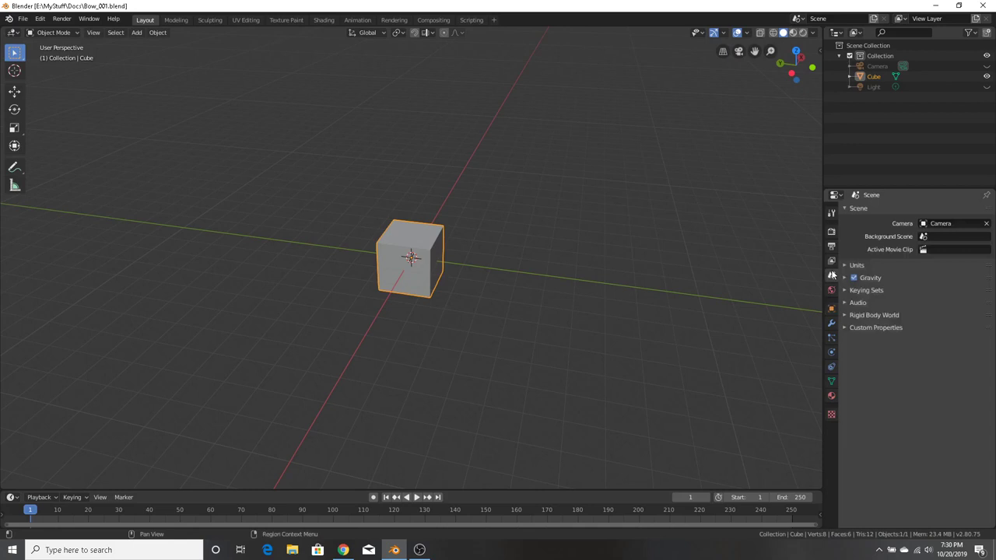
{"action": "left_click", "coordinate": [831, 261]}
{"action": "left_click", "coordinate": [831, 248]}
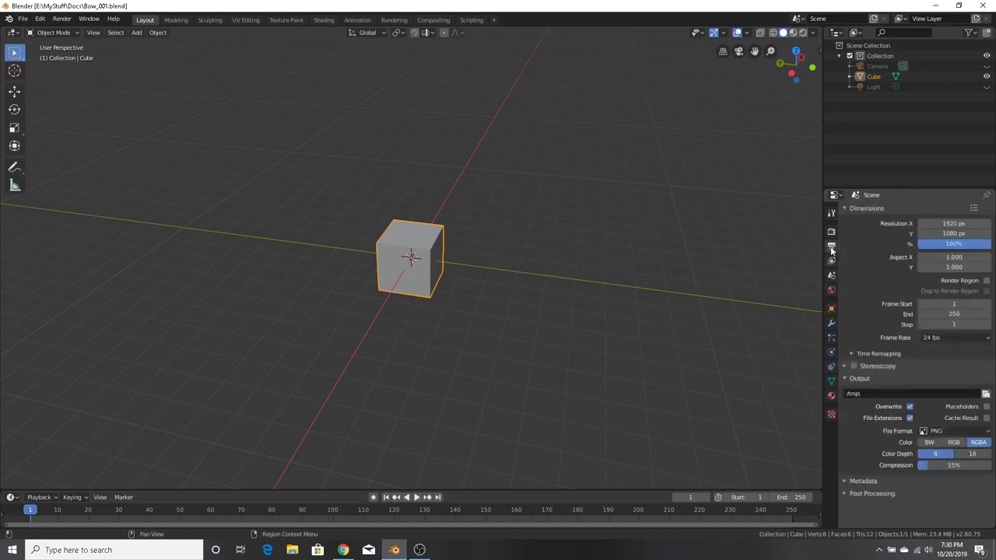
{"action": "left_click", "coordinate": [831, 233]}
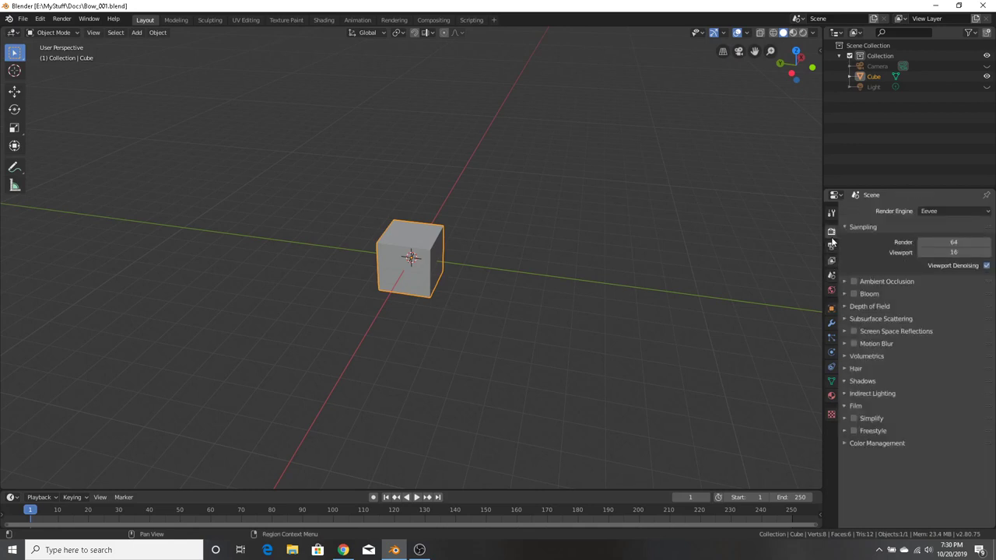
Recheck the unit system illustration in the Chrome article, glance at OBS, and return to Blender
{"action": "left_click", "coordinate": [343, 550]}
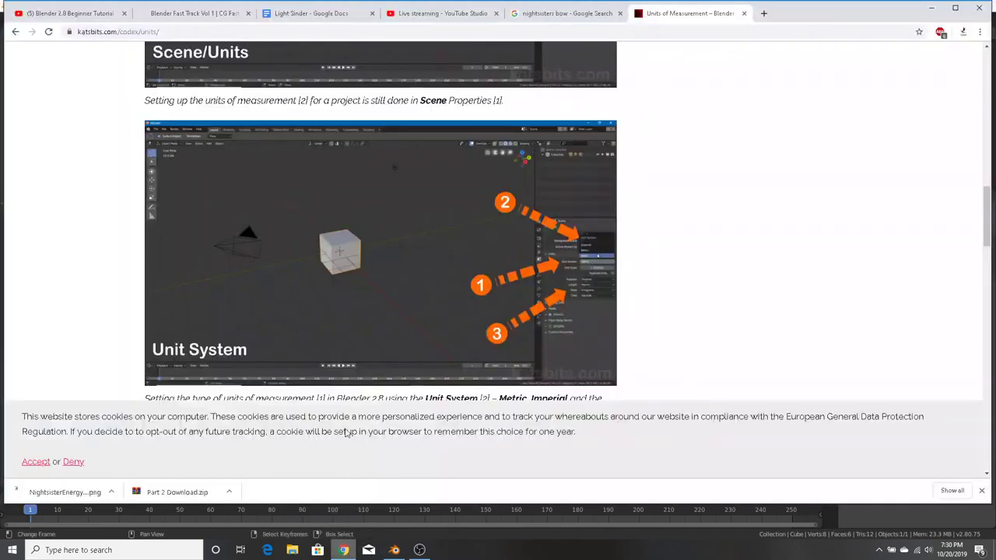
{"action": "left_click", "coordinate": [419, 550]}
{"action": "left_click", "coordinate": [419, 550]}
{"action": "left_click", "coordinate": [393, 550]}
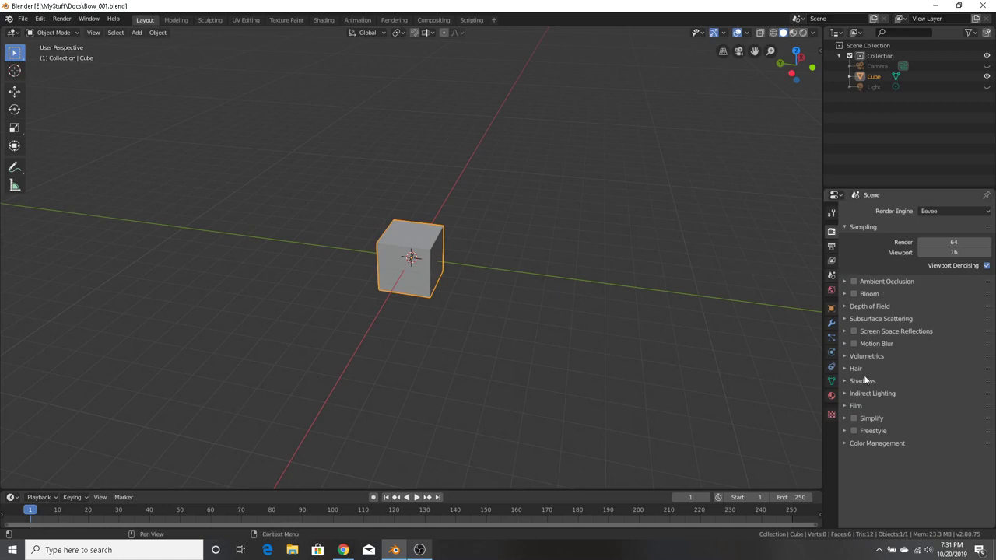
Expand the Units settings in the Scene properties and choose Metric as the unit system
{"action": "left_click", "coordinate": [832, 277]}
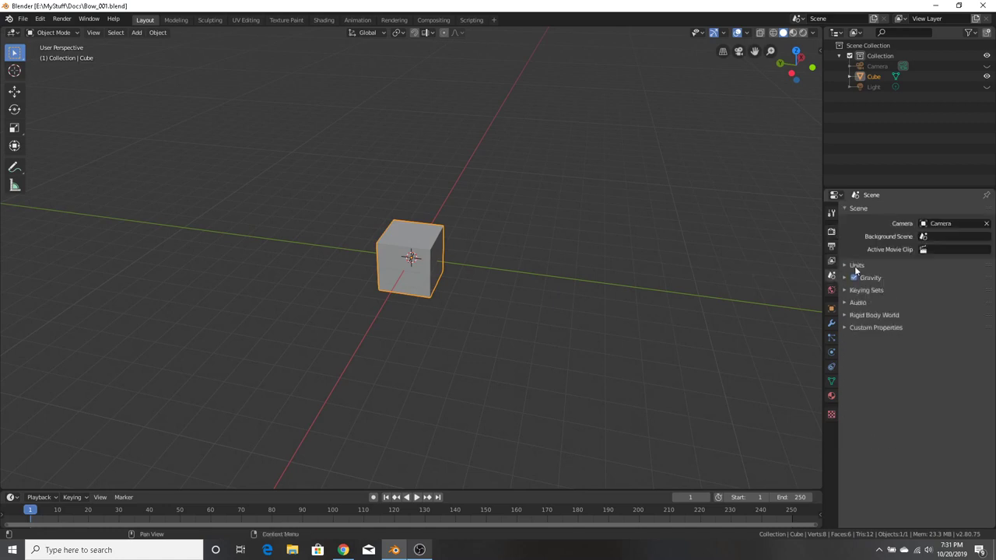
{"action": "left_click", "coordinate": [857, 265]}
{"action": "left_click", "coordinate": [945, 280]}
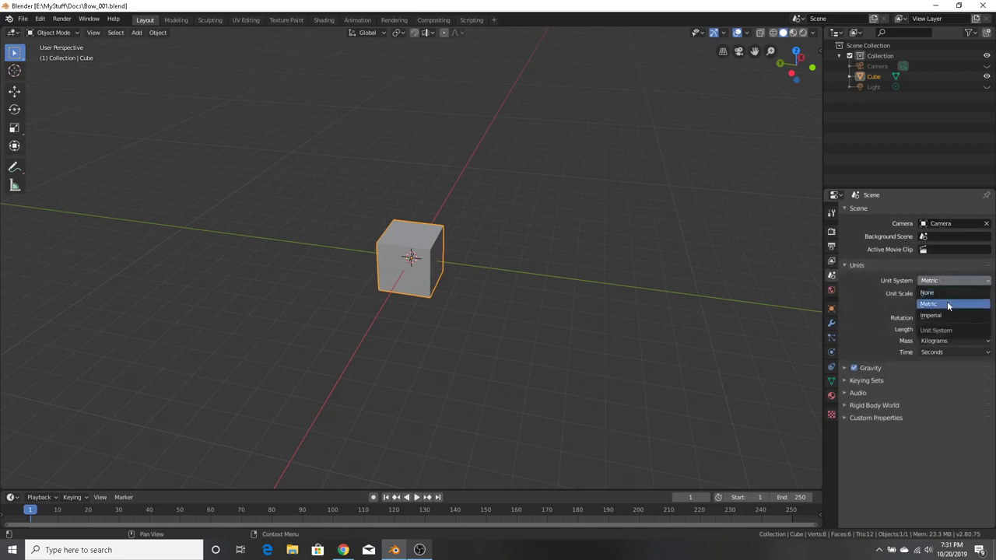
{"action": "left_click", "coordinate": [947, 301]}
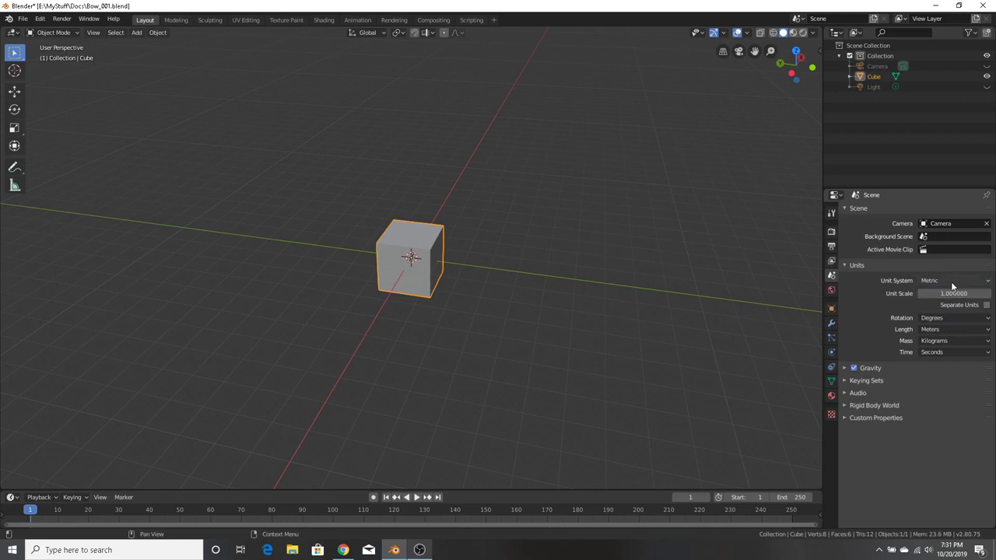
Try the Imperial unit system for the scene and switch it back to Metric
{"action": "left_click", "coordinate": [951, 281]}
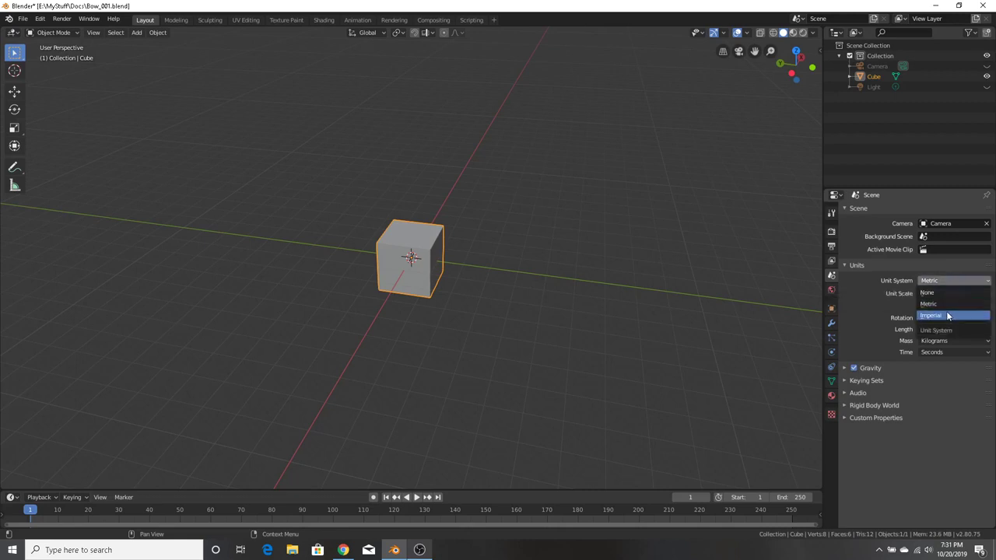
{"action": "left_click", "coordinate": [946, 311]}
{"action": "left_click", "coordinate": [945, 280]}
{"action": "left_click", "coordinate": [945, 303]}
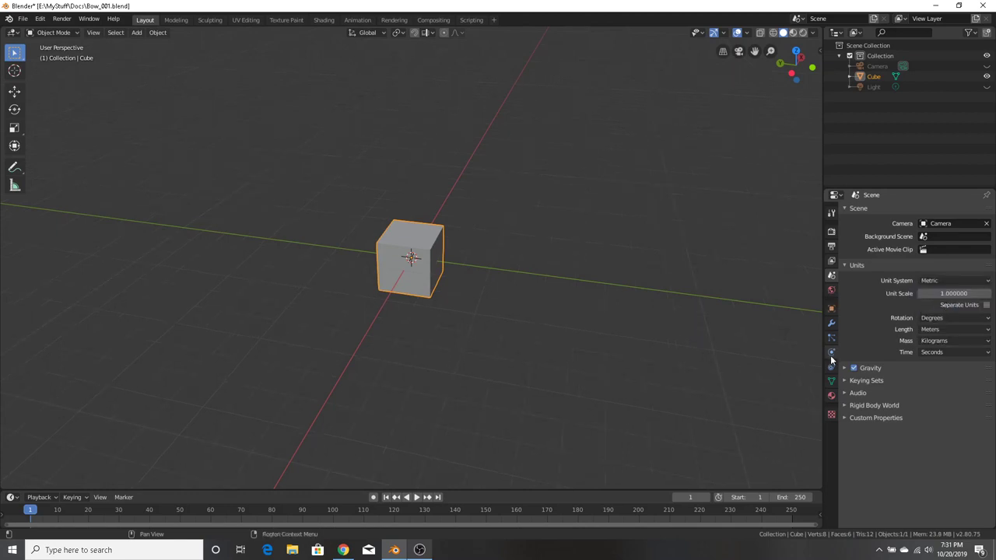
Inspect the cube's transform values, set the scene's unit system to Imperial, and inspect the cube's transform again
{"action": "left_click", "coordinate": [832, 309]}
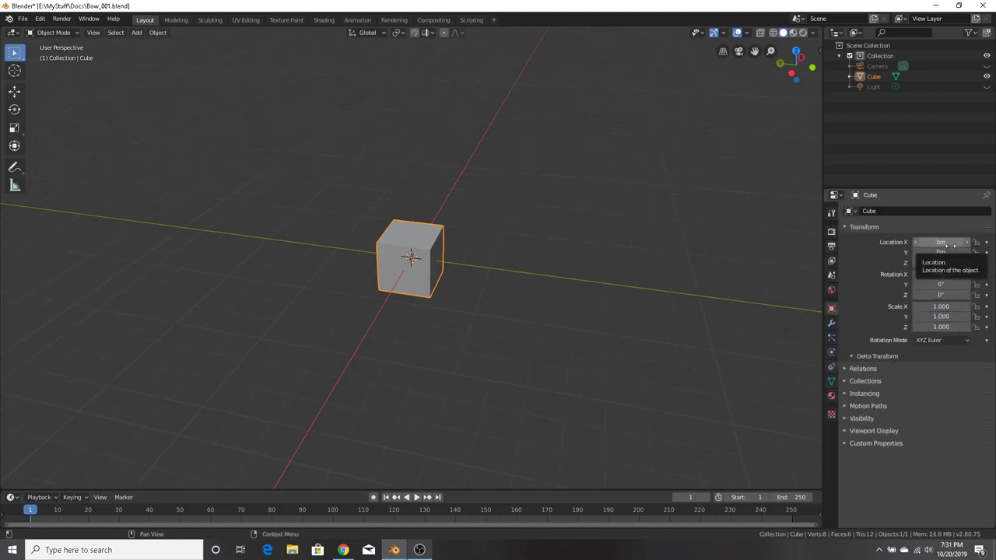
{"action": "left_click", "coordinate": [835, 259]}
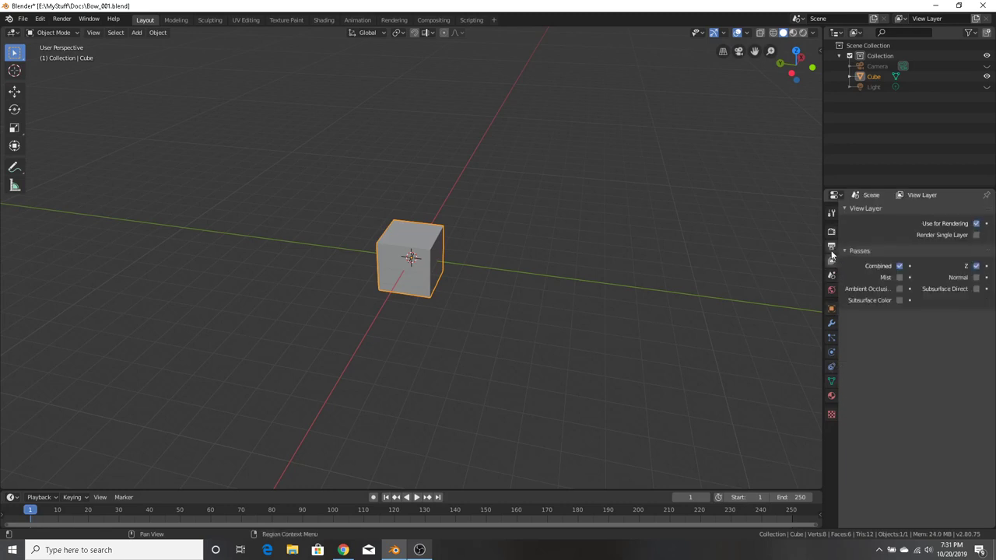
{"action": "left_click", "coordinate": [831, 276]}
{"action": "left_click", "coordinate": [960, 284]}
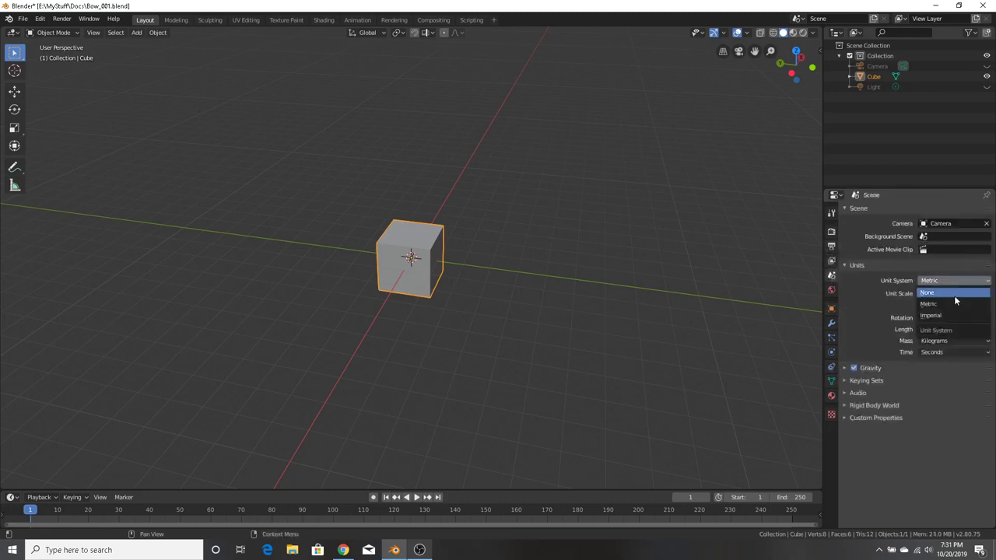
{"action": "left_click", "coordinate": [911, 313]}
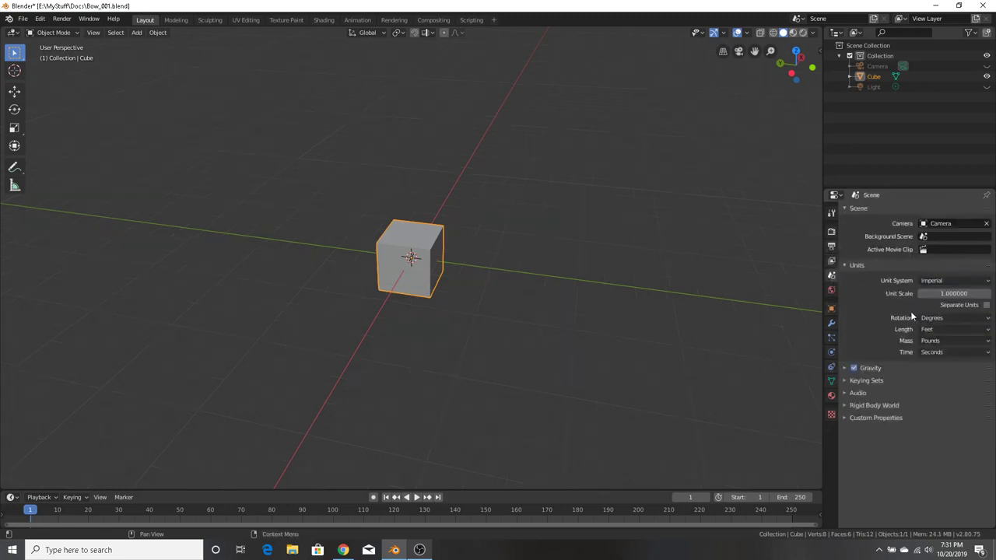
{"action": "left_click", "coordinate": [832, 310]}
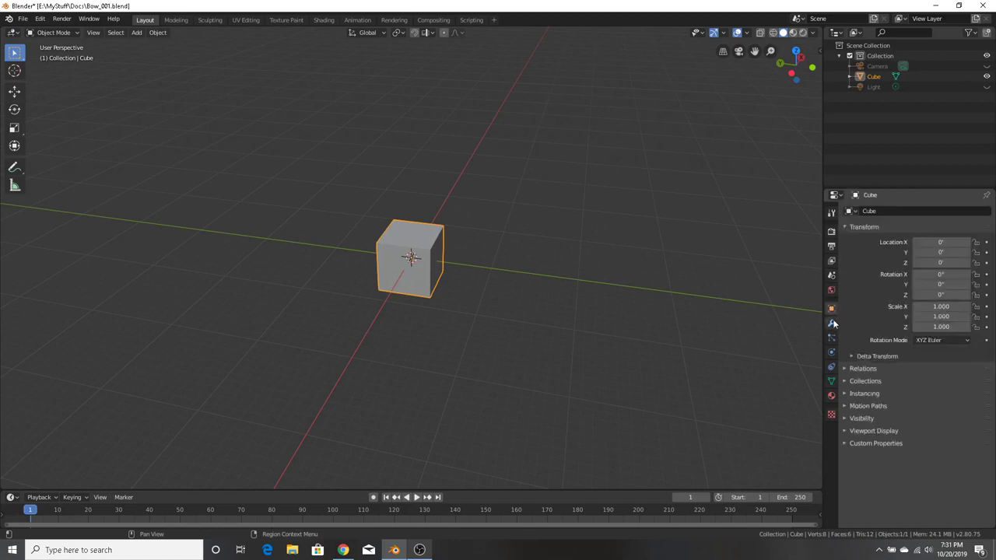
{"action": "left_click", "coordinate": [831, 323]}
{"action": "left_click", "coordinate": [831, 309]}
Set the scene's unit system to None and check the cube's transform values
{"action": "left_click", "coordinate": [831, 276]}
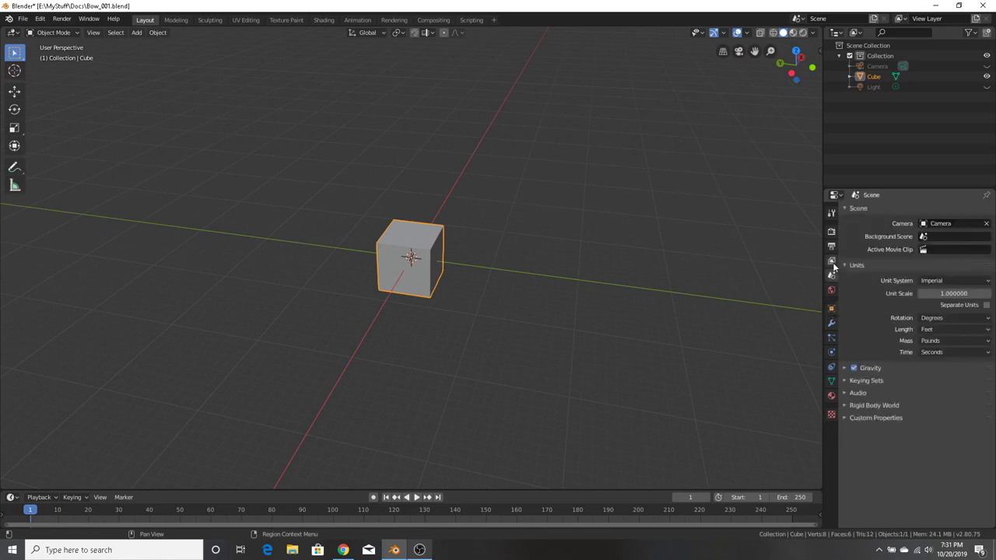
{"action": "left_click", "coordinate": [972, 281]}
{"action": "left_click", "coordinate": [956, 294]}
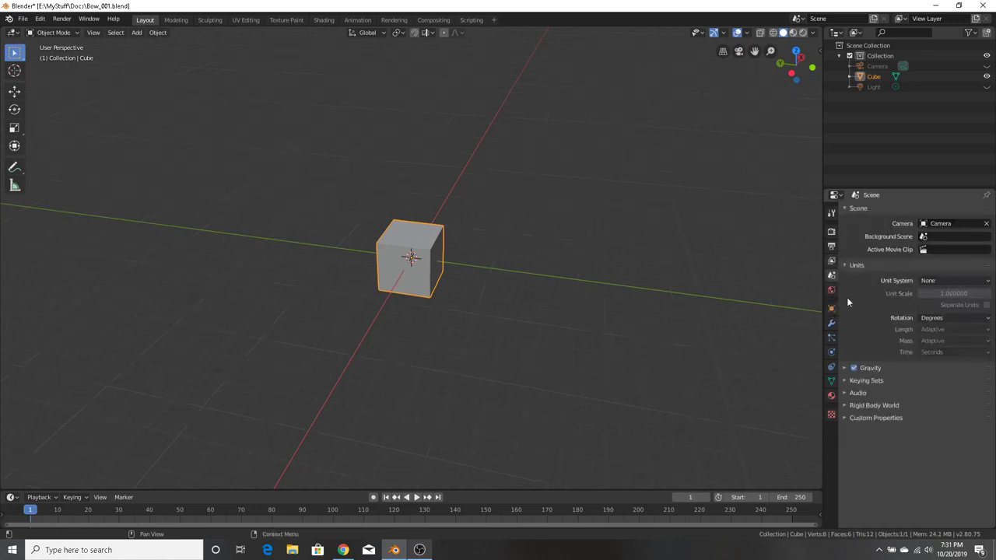
{"action": "left_click", "coordinate": [831, 309]}
{"action": "left_click", "coordinate": [831, 323]}
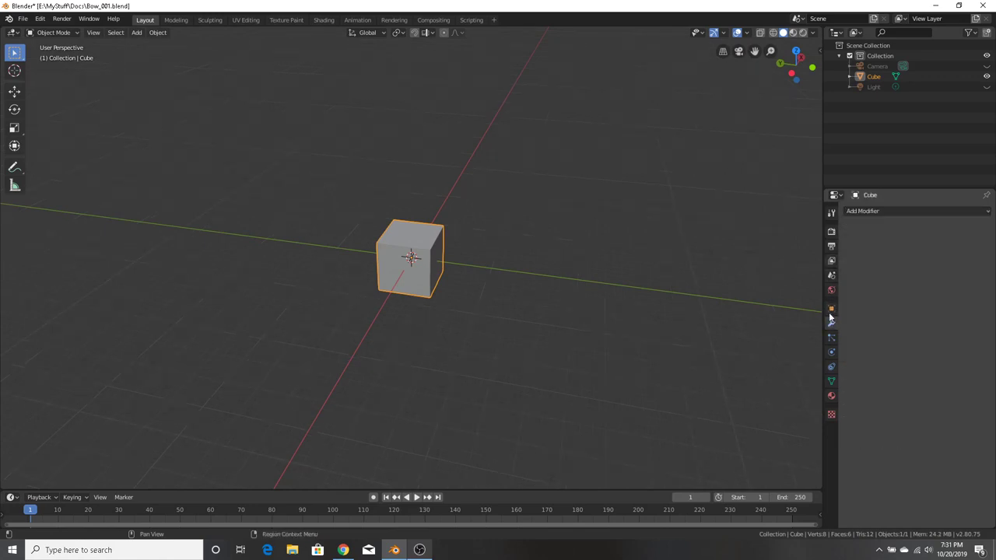
{"action": "left_click", "coordinate": [832, 309]}
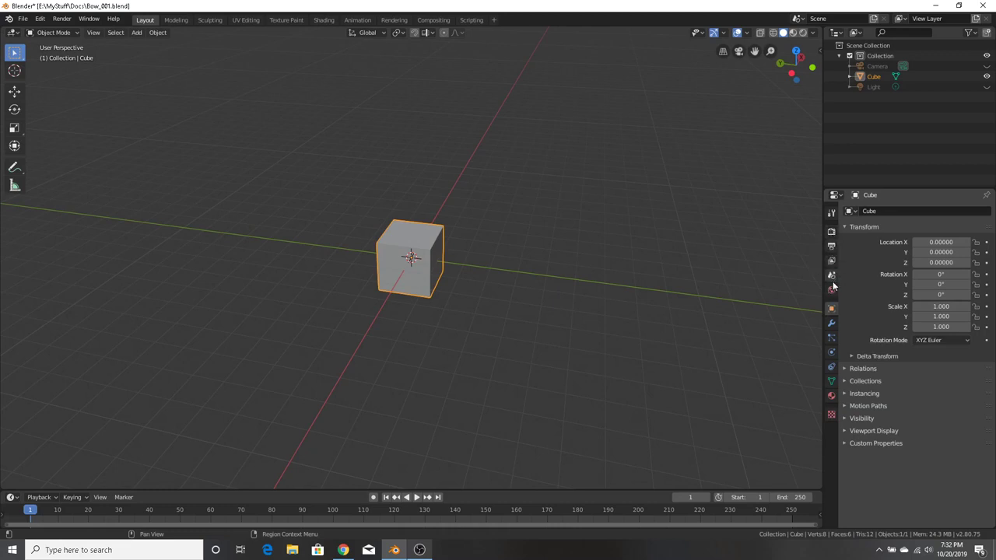
Return to the Scene properties and set the unit system to Metric
{"action": "left_click", "coordinate": [831, 261]}
{"action": "left_click", "coordinate": [831, 277]}
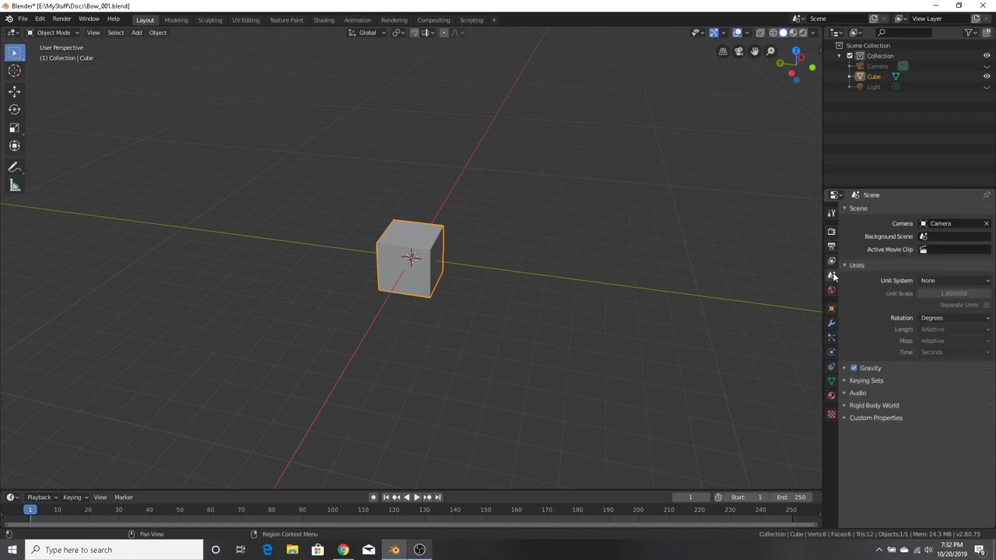
{"action": "left_click", "coordinate": [959, 281]}
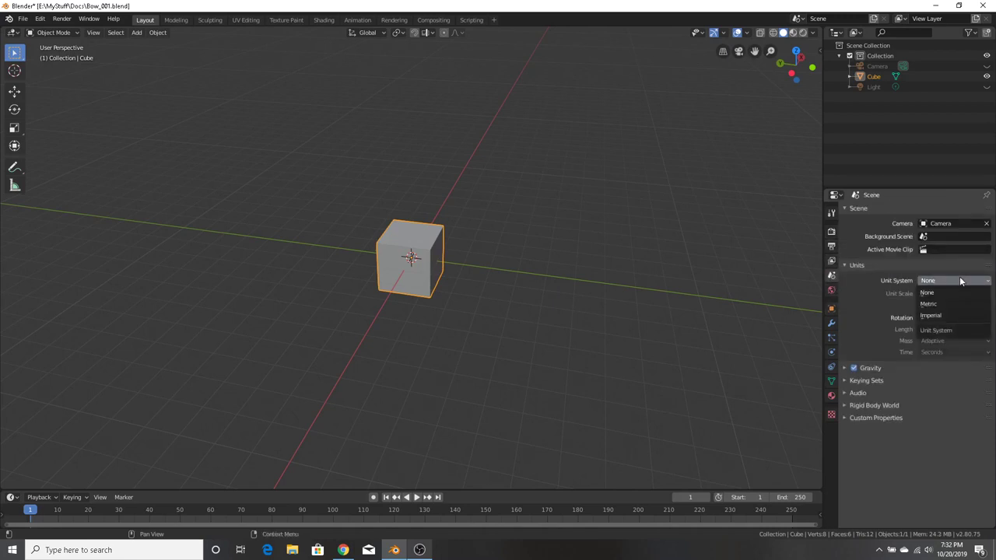
{"action": "left_click", "coordinate": [955, 304]}
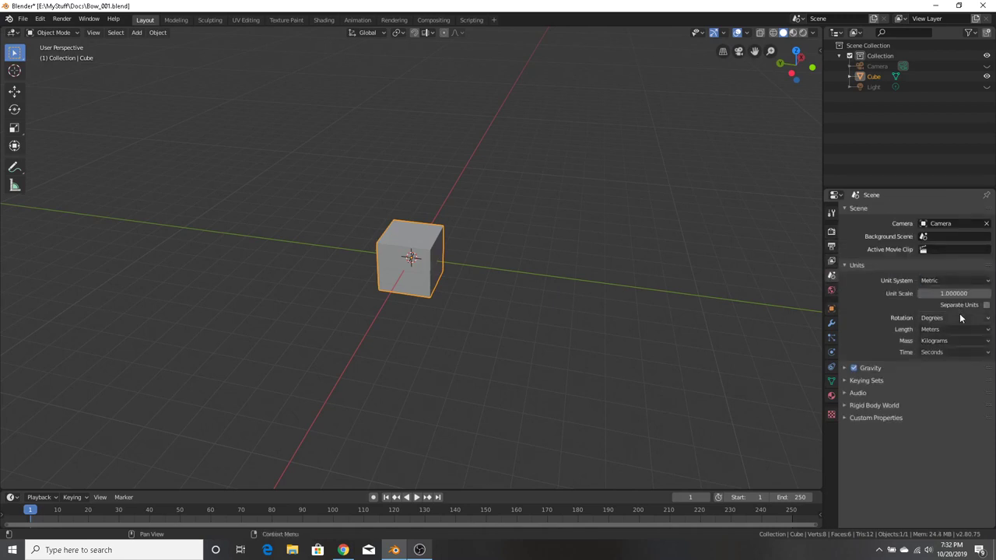
Examine the available Rotation and Length unit options in the scene's Units settings
{"action": "left_click", "coordinate": [959, 317]}
{"action": "left_click", "coordinate": [959, 316]}
{"action": "left_click", "coordinate": [961, 329]}
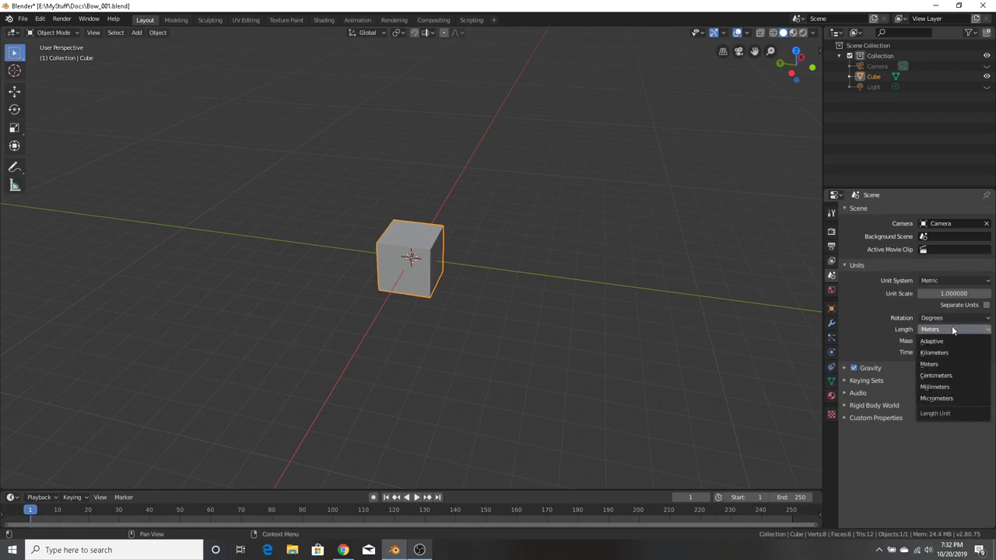
{"action": "left_click", "coordinate": [949, 326]}
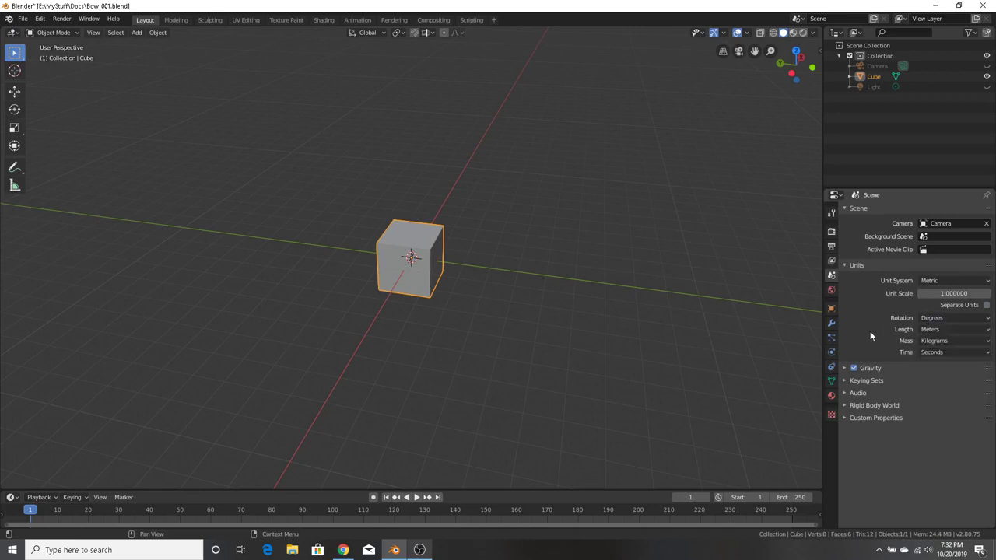
{"action": "left_click", "coordinate": [966, 331]}
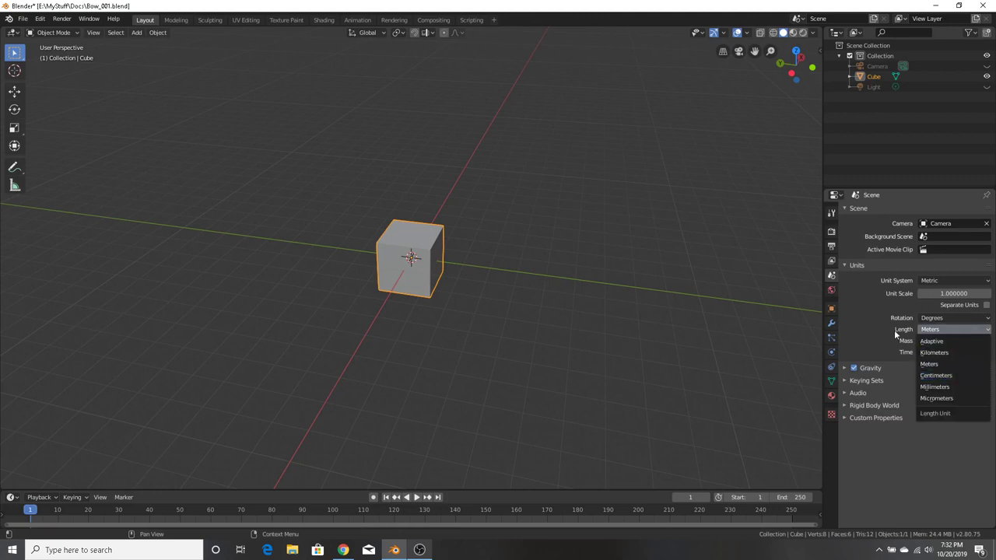
{"action": "left_click", "coordinate": [943, 341]}
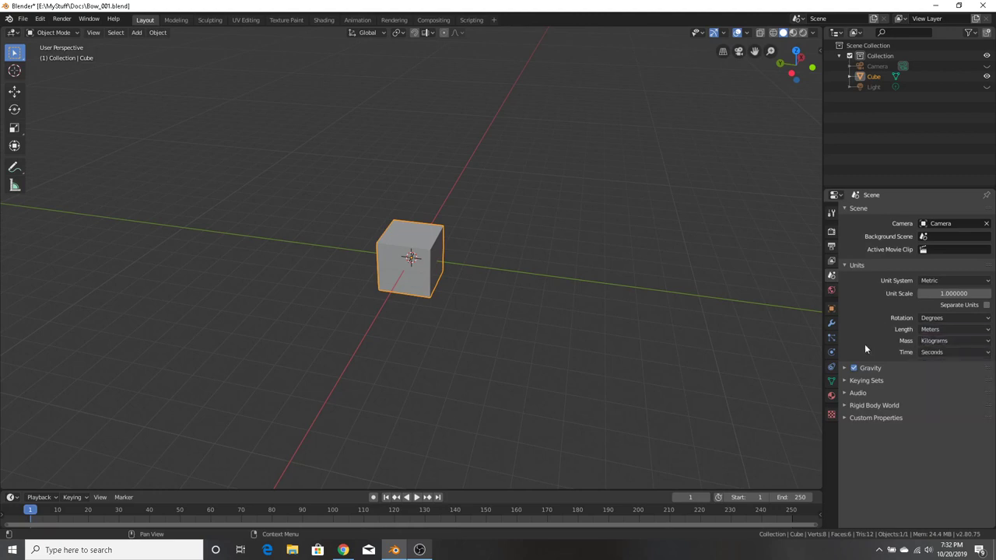
Set the scene's unit system to Imperial
{"action": "left_click", "coordinate": [945, 329]}
{"action": "left_click", "coordinate": [941, 330]}
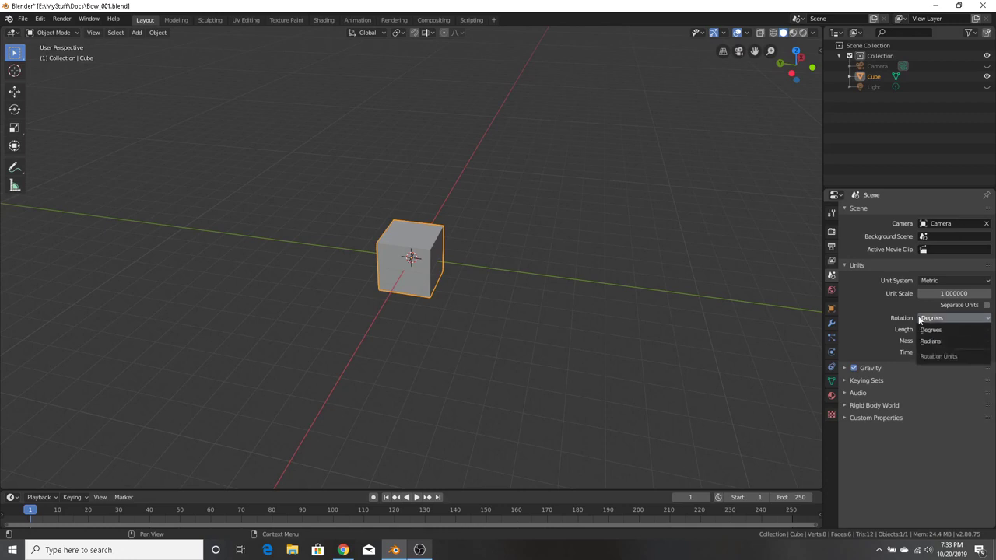
{"action": "left_click", "coordinate": [950, 280]}
{"action": "left_click", "coordinate": [949, 316]}
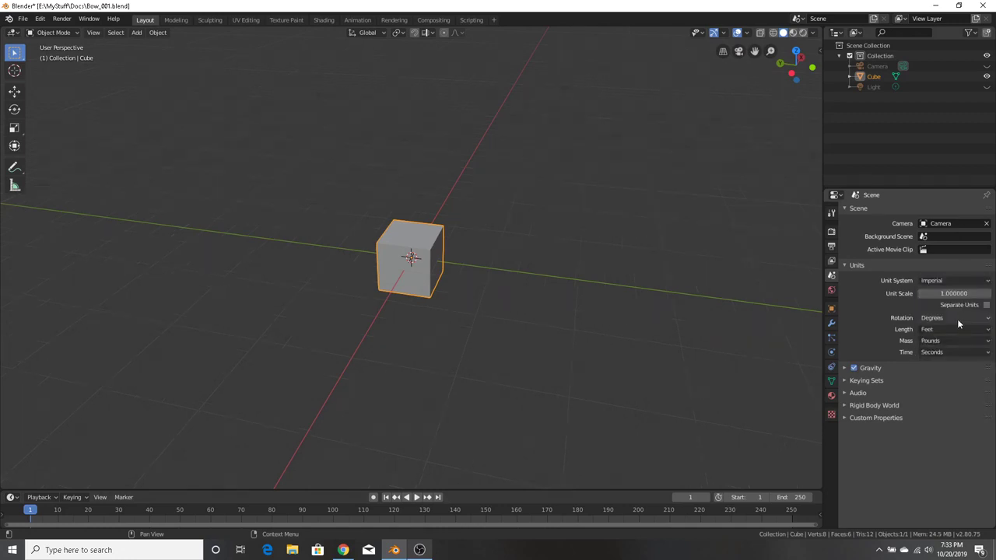
Examine the Rotation and Length unit options available under the Imperial unit system
{"action": "left_click", "coordinate": [958, 318]}
{"action": "left_click", "coordinate": [958, 317]}
{"action": "left_click", "coordinate": [959, 329]}
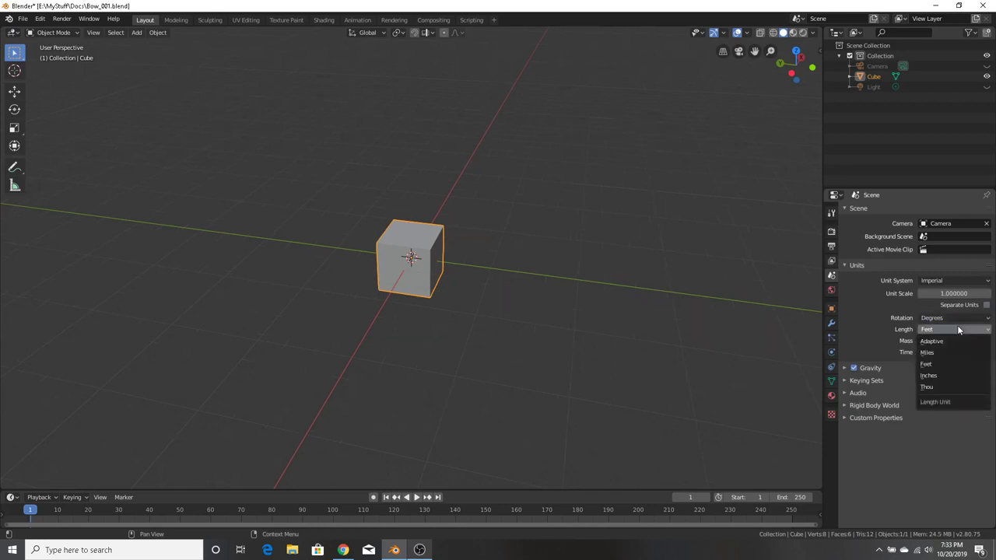
{"action": "left_click", "coordinate": [957, 327]}
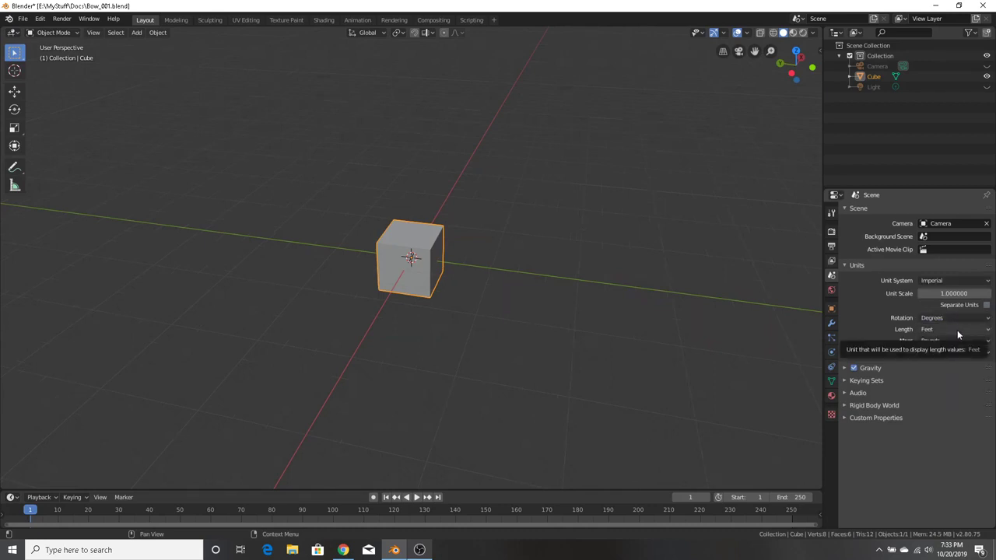
{"action": "left_click", "coordinate": [957, 330]}
{"action": "left_click", "coordinate": [948, 330]}
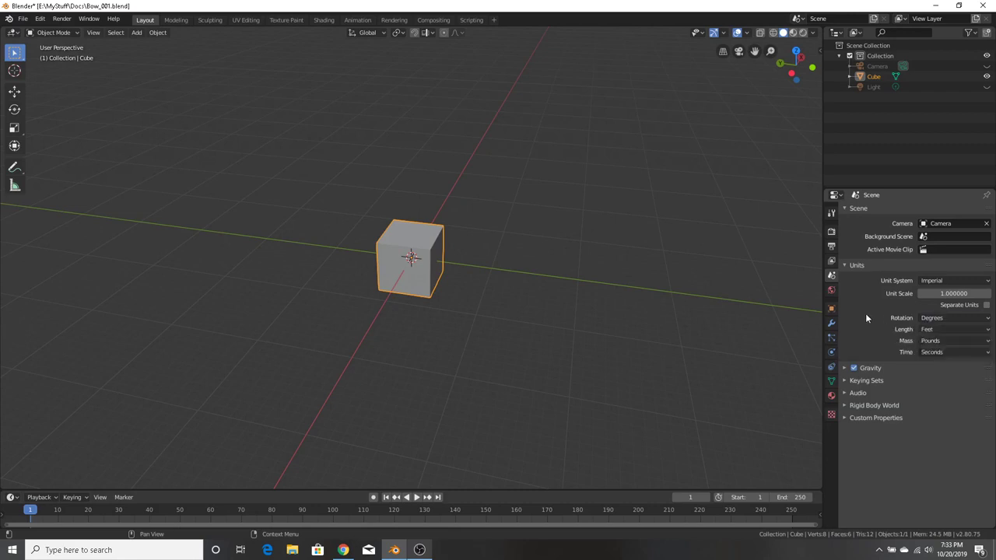
{"action": "left_click", "coordinate": [945, 329]}
{"action": "left_click", "coordinate": [937, 317]}
Enable Separate Units for the scene and choose Feet as the length unit
{"action": "left_click", "coordinate": [986, 304]}
{"action": "left_click", "coordinate": [948, 329]}
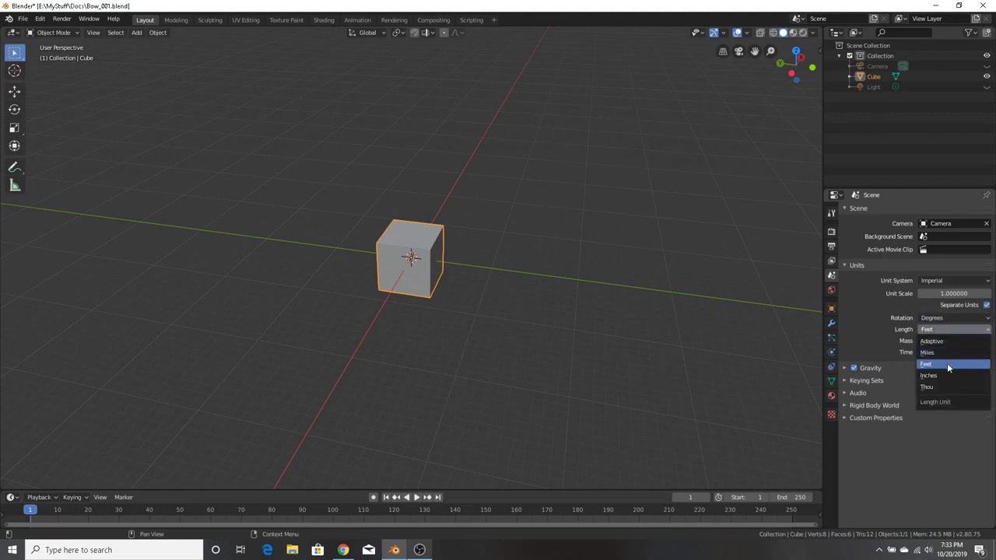
{"action": "left_click", "coordinate": [947, 362]}
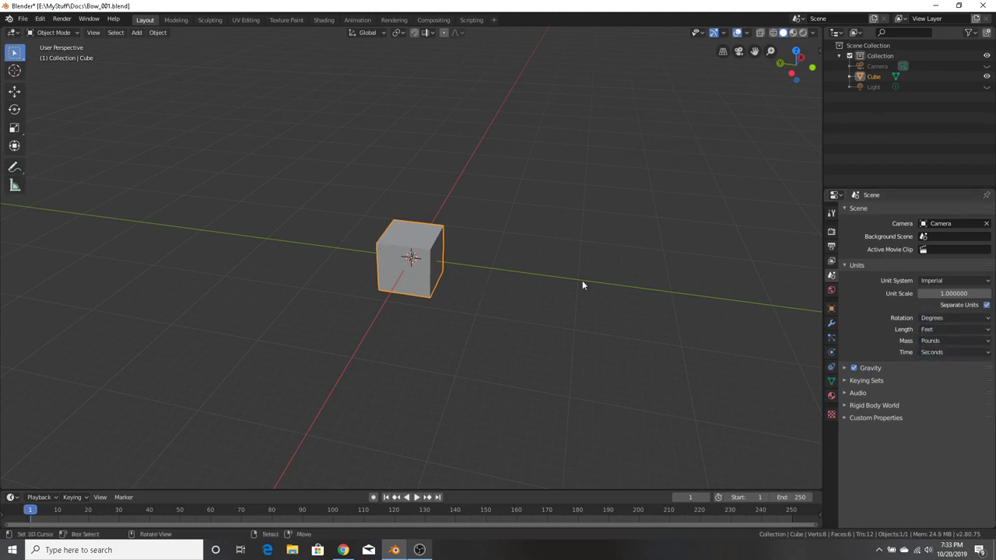
Look through the cube's property pages and check its transform values in the imperial units
{"action": "left_click", "coordinate": [831, 308]}
{"action": "left_click", "coordinate": [831, 323]}
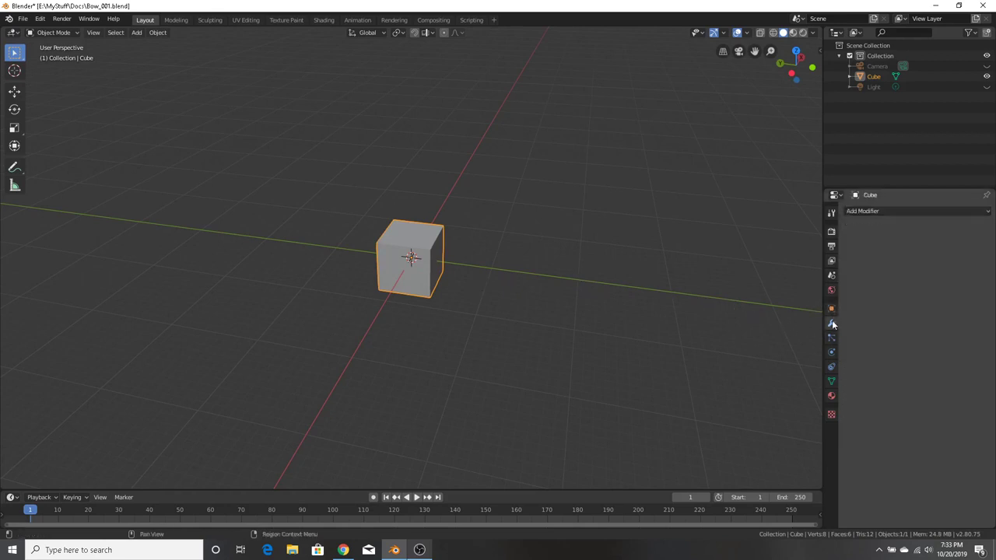
{"action": "left_click", "coordinate": [832, 339]}
{"action": "left_click", "coordinate": [831, 308]}
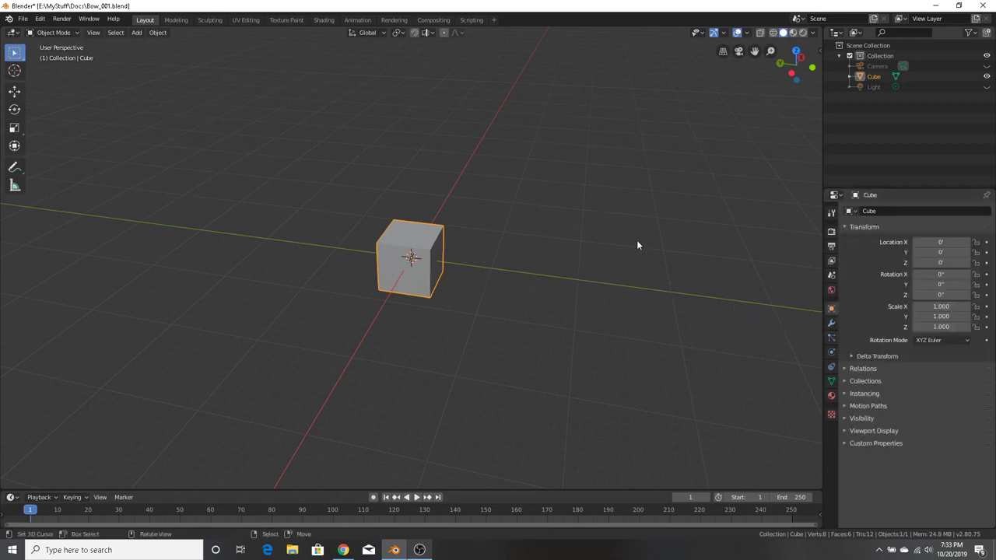
Stretch the cube along the Y axis with the Scale tool to a Y scale of about 4.9
{"action": "scroll", "coordinate": [628, 239], "scroll_direction": "down", "scroll_amount": 4}
{"action": "middle_click_drag", "start_coordinate": [497, 225], "coordinate": [587, 247]}
{"action": "scroll", "coordinate": [526, 237], "scroll_direction": "down", "scroll_amount": 2}
{"action": "scroll", "coordinate": [530, 264], "scroll_direction": "down", "scroll_amount": 1}
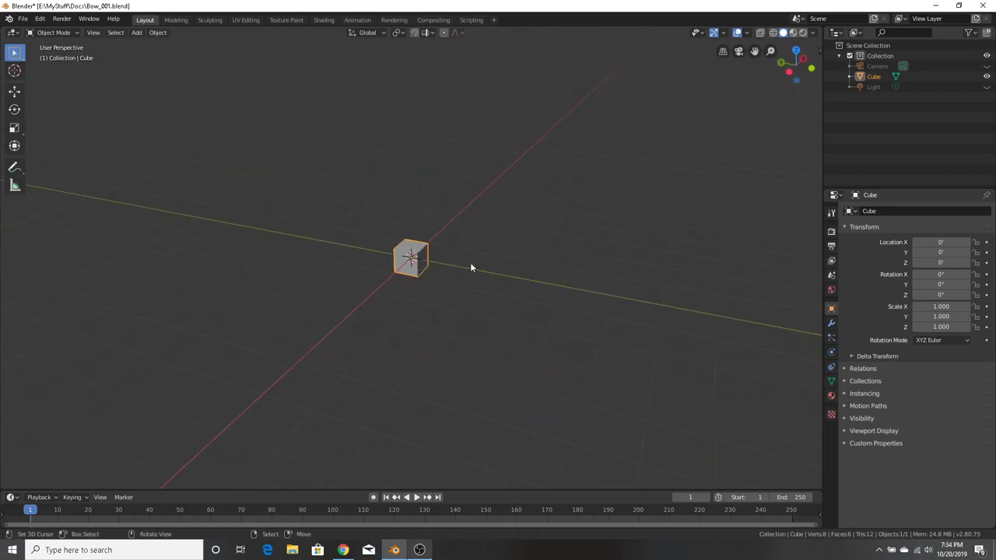
{"action": "mouse_move", "coordinate": [469, 262]}
{"action": "middle_mouse_down"}
{"action": "mouse_move", "coordinate": [498, 289]}
{"action": "mouse_move", "coordinate": [467, 280]}
{"action": "mouse_move", "coordinate": [454, 260]}
{"action": "middle_mouse_up"}
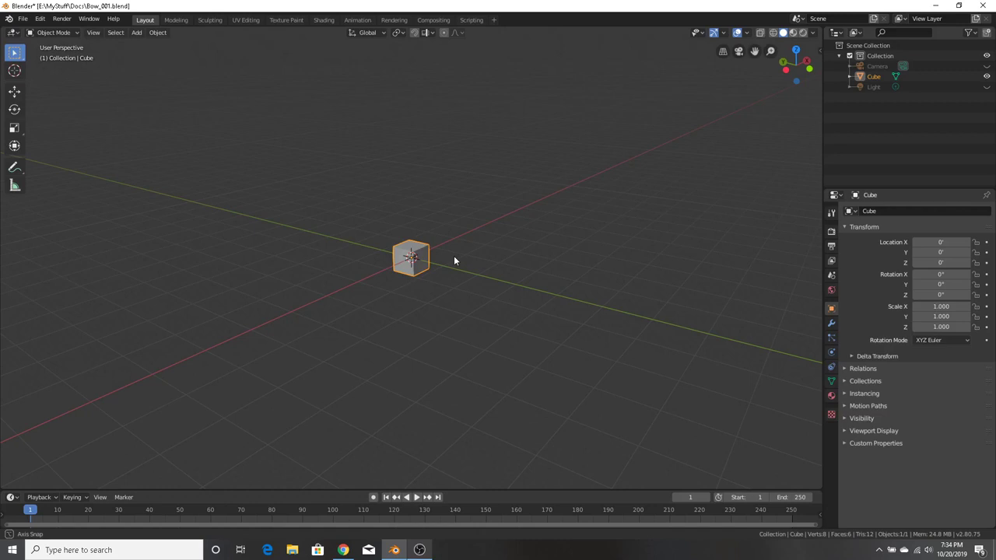
{"action": "middle_click_drag", "start_coordinate": [454, 260], "coordinate": [454, 261]}
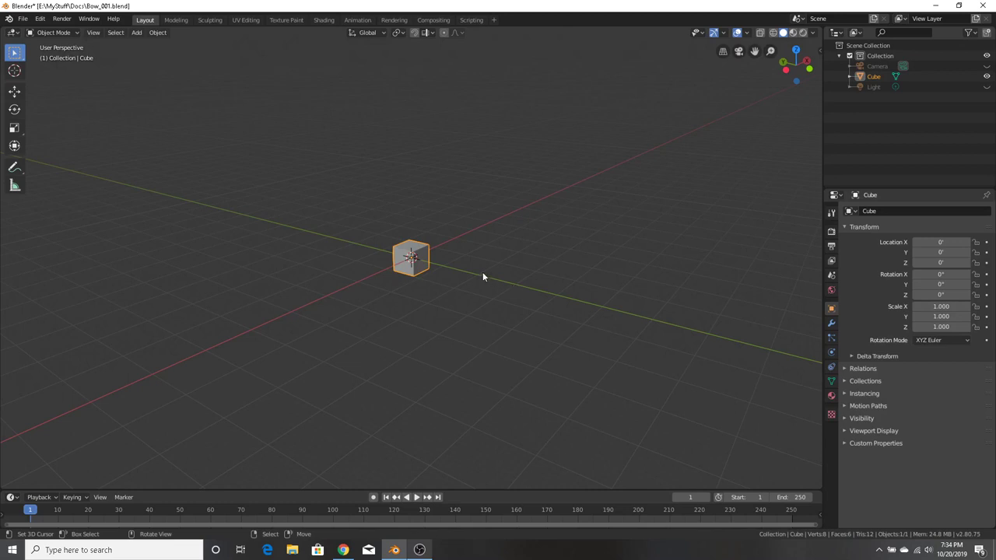
{"action": "mouse_move", "coordinate": [489, 277]}
{"action": "middle_mouse_down"}
{"action": "mouse_move", "coordinate": [472, 280]}
{"action": "mouse_move", "coordinate": [507, 280]}
{"action": "mouse_move", "coordinate": [440, 280]}
{"action": "mouse_move", "coordinate": [469, 293]}
{"action": "mouse_move", "coordinate": [516, 289]}
{"action": "mouse_move", "coordinate": [480, 278]}
{"action": "middle_mouse_up"}
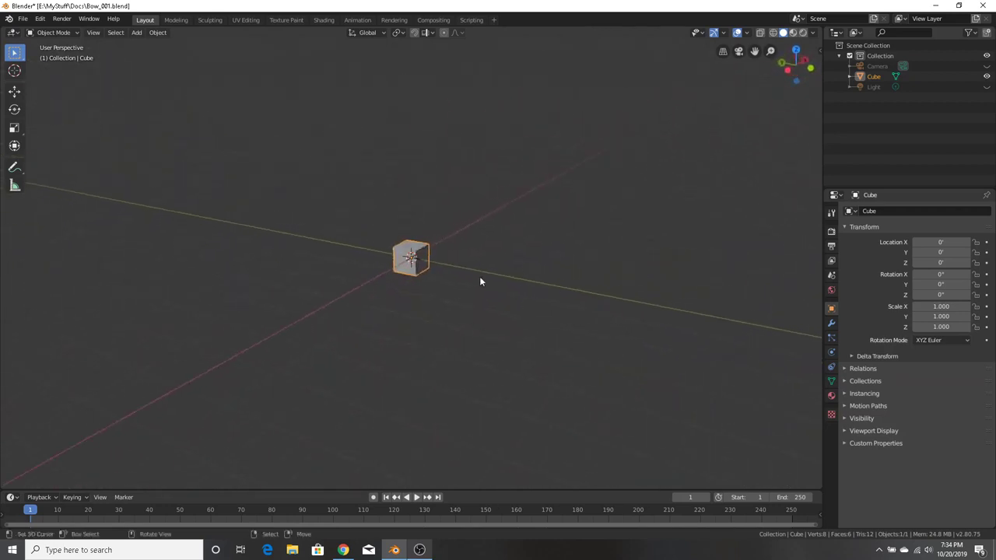
{"action": "scroll", "coordinate": [479, 277], "scroll_direction": "up", "scroll_amount": 3}
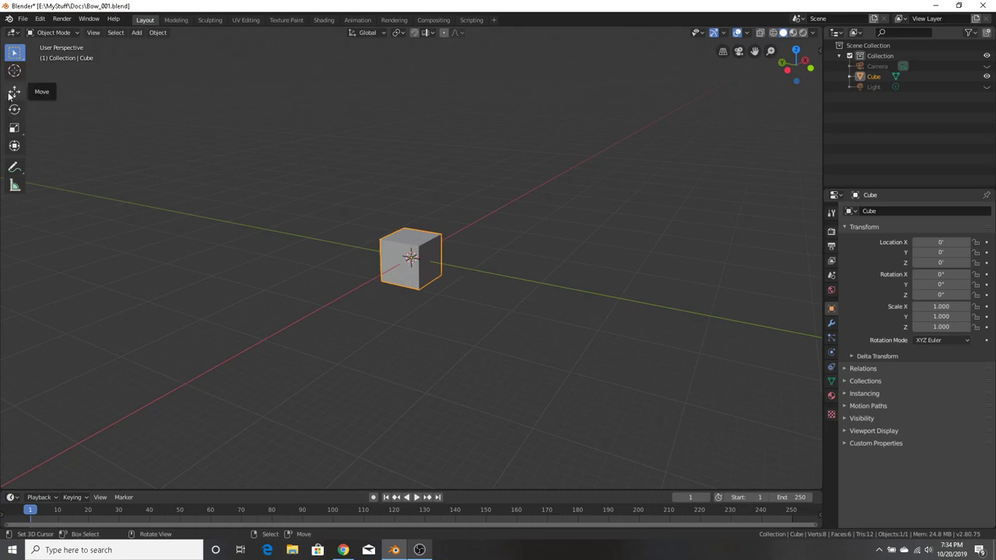
{"action": "left_click", "coordinate": [14, 128]}
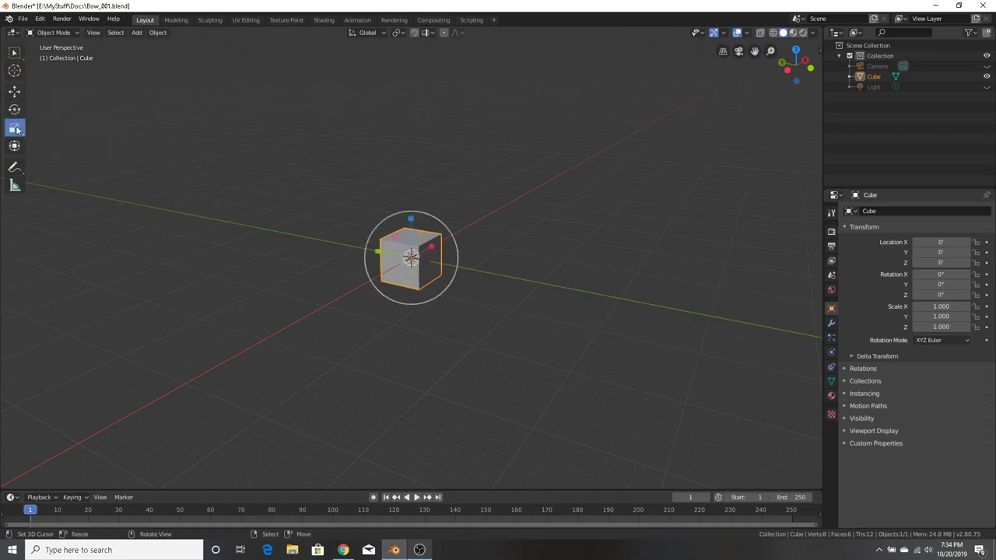
{"action": "middle_click_drag", "start_coordinate": [508, 281], "coordinate": [553, 286]}
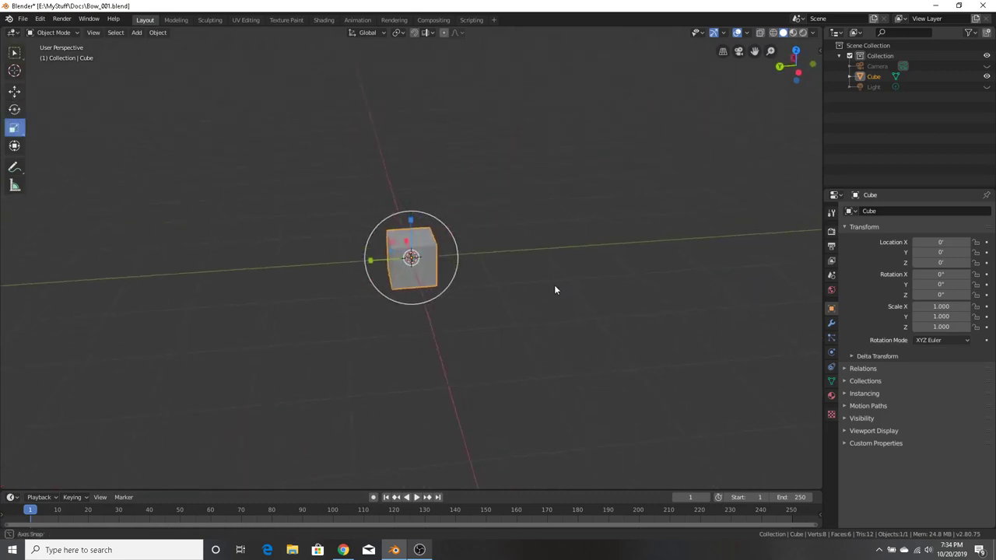
{"action": "left_click_drag", "start_coordinate": [369, 260], "coordinate": [211, 251]}
{"action": "left_click", "coordinate": [944, 317]}
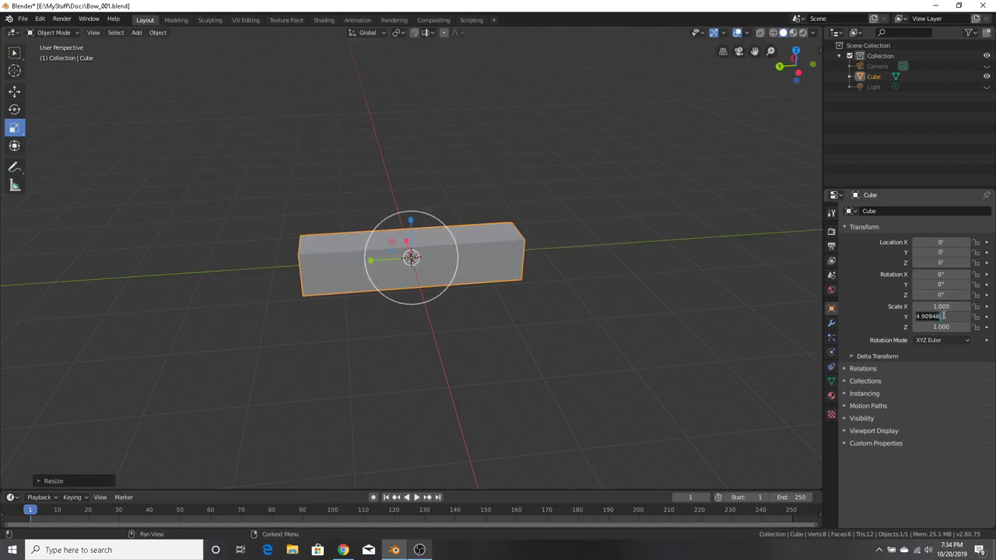
{"action": "left_click", "coordinate": [950, 317]}
Return to the scene's unit settings and examine the Mass, Time and Rotation options
{"action": "left_click", "coordinate": [832, 262]}
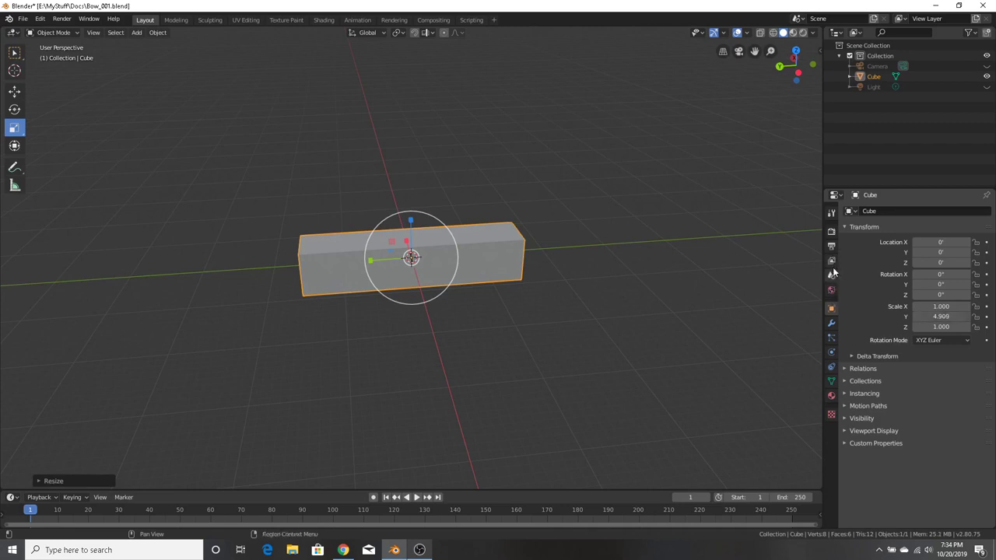
{"action": "left_click", "coordinate": [832, 263]}
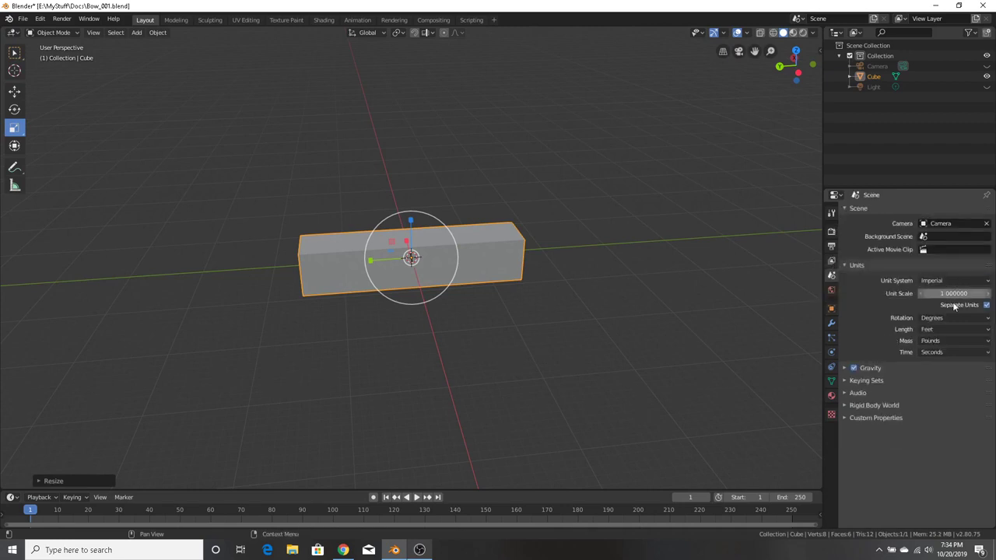
{"action": "left_click", "coordinate": [960, 340]}
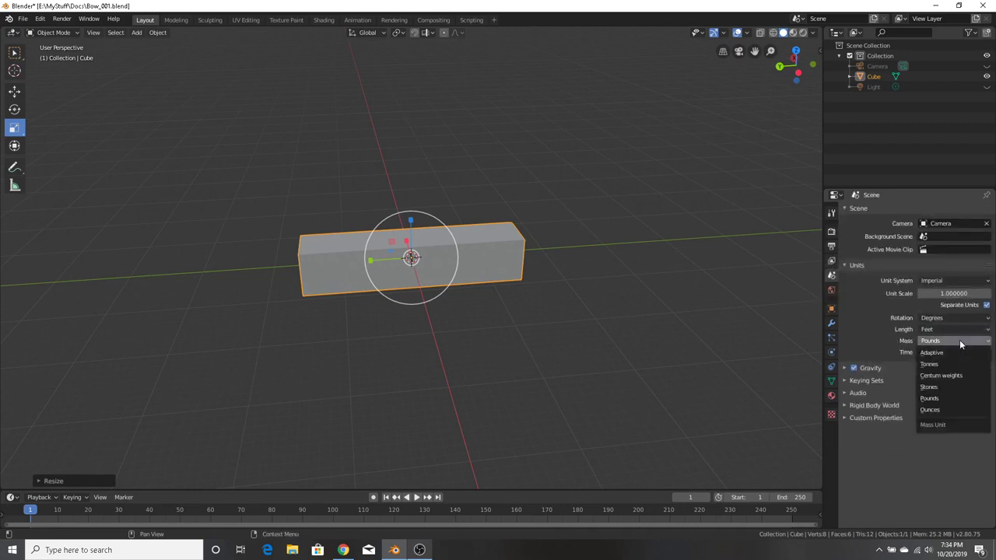
{"action": "left_click", "coordinate": [960, 341]}
{"action": "left_click", "coordinate": [962, 350]}
{"action": "left_click", "coordinate": [962, 350]}
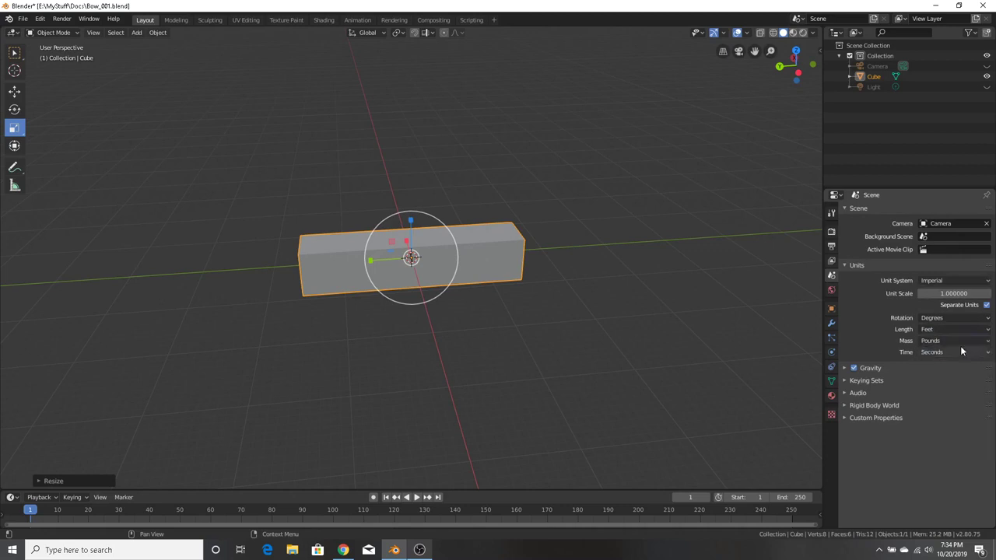
{"action": "left_click", "coordinate": [959, 318]}
{"action": "left_click", "coordinate": [958, 318]}
Set the cube's Y scale to exactly 5 in its transform values
{"action": "left_click", "coordinate": [831, 309]}
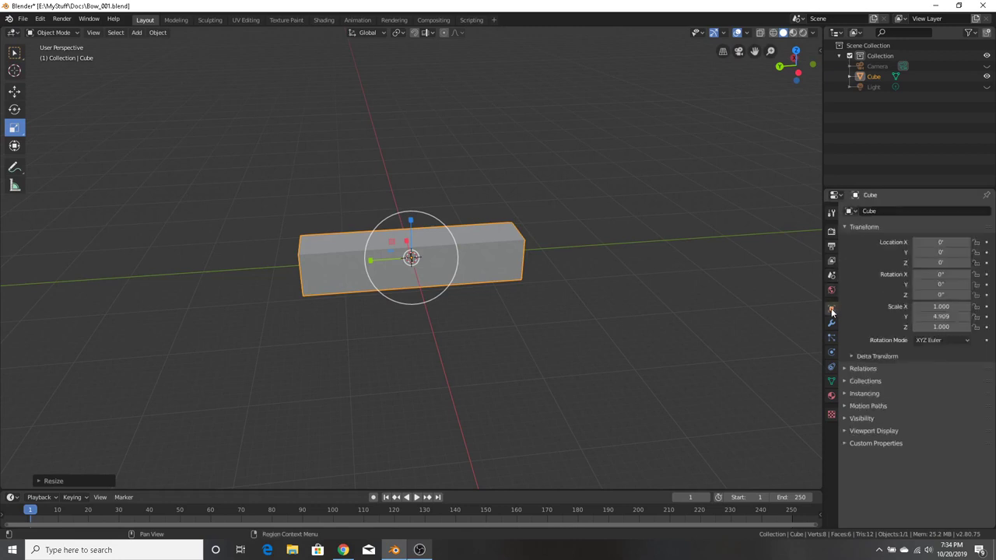
{"action": "mouse_move", "coordinate": [942, 317]}
{"action": "left_mouse_down"}
{"action": "mouse_move", "coordinate": [992, 317]}
{"action": "mouse_move", "coordinate": [956, 317]}
{"action": "left_mouse_up"}
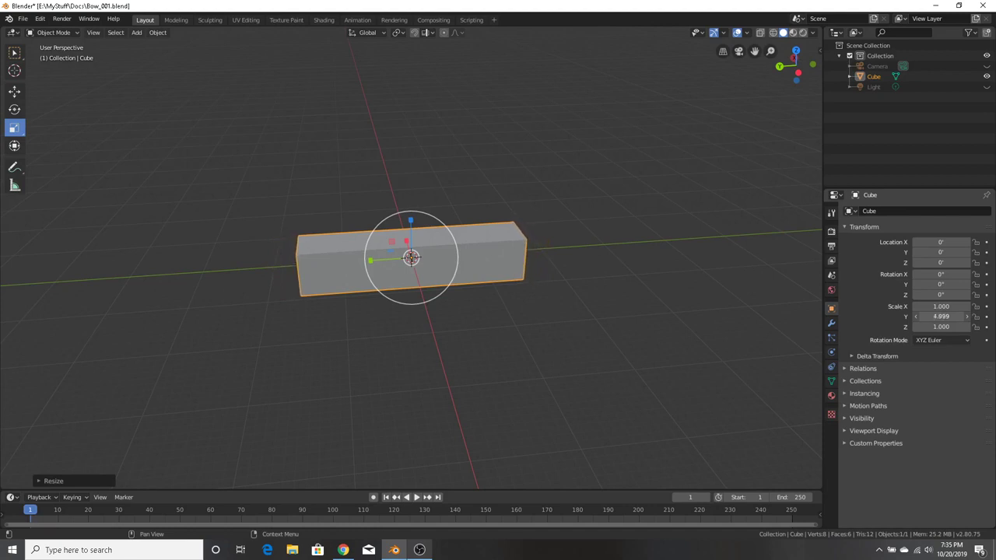
{"action": "left_click", "coordinate": [941, 317]}
{"action": "type", "text": "5"}
{"action": "key", "text": "Return"}
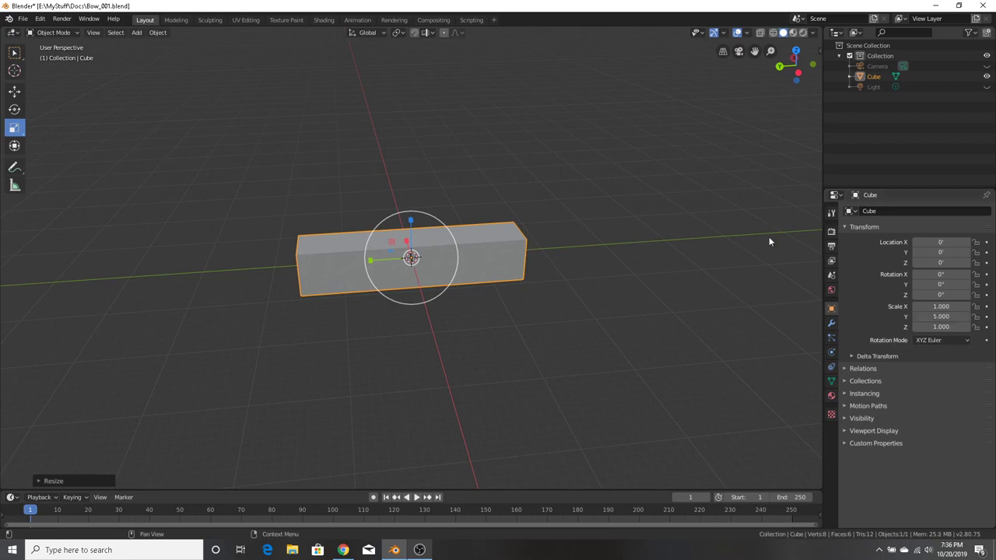
Flatten the stretched cube along the Z axis to a Z scale of about 0.35
{"action": "middle_click_drag", "start_coordinate": [696, 200], "coordinate": [200, 218]}
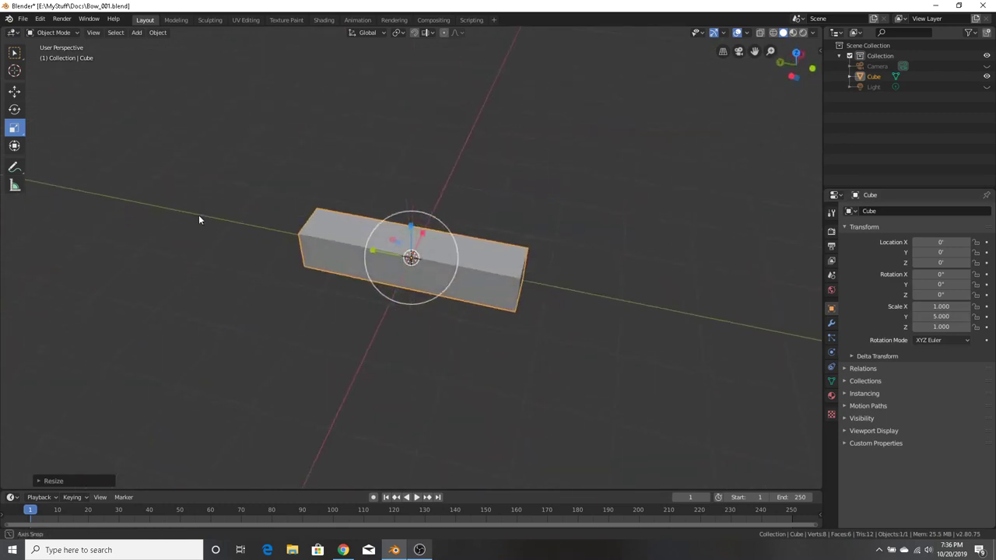
{"action": "middle_click_drag", "start_coordinate": [557, 172], "coordinate": [251, 160]}
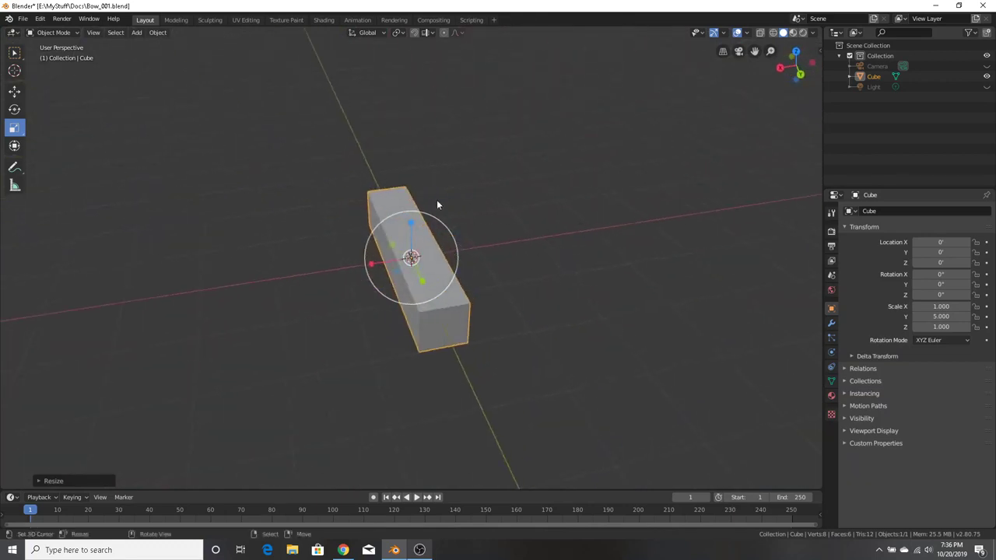
{"action": "middle_click_drag", "start_coordinate": [437, 205], "coordinate": [354, 222]}
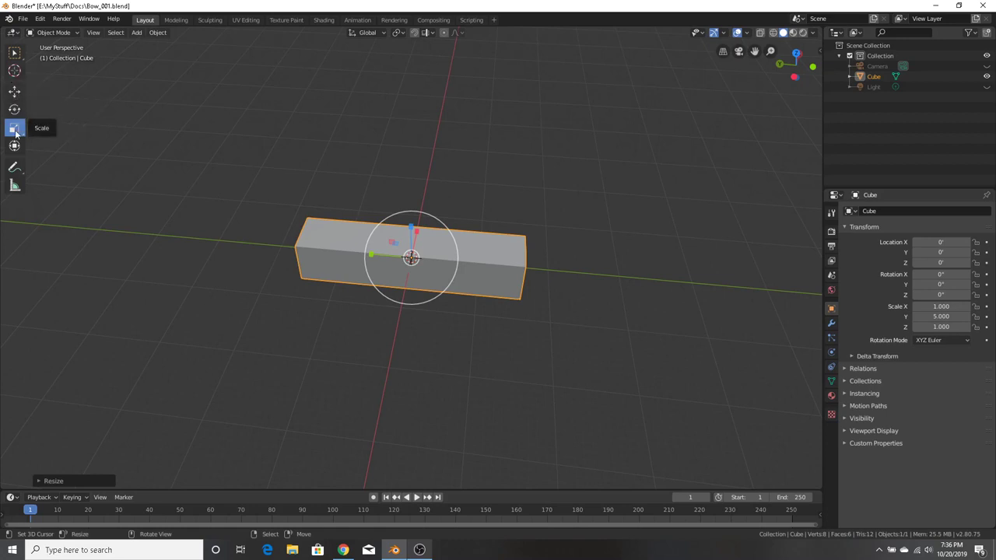
{"action": "middle_click_drag", "start_coordinate": [459, 161], "coordinate": [441, 156]}
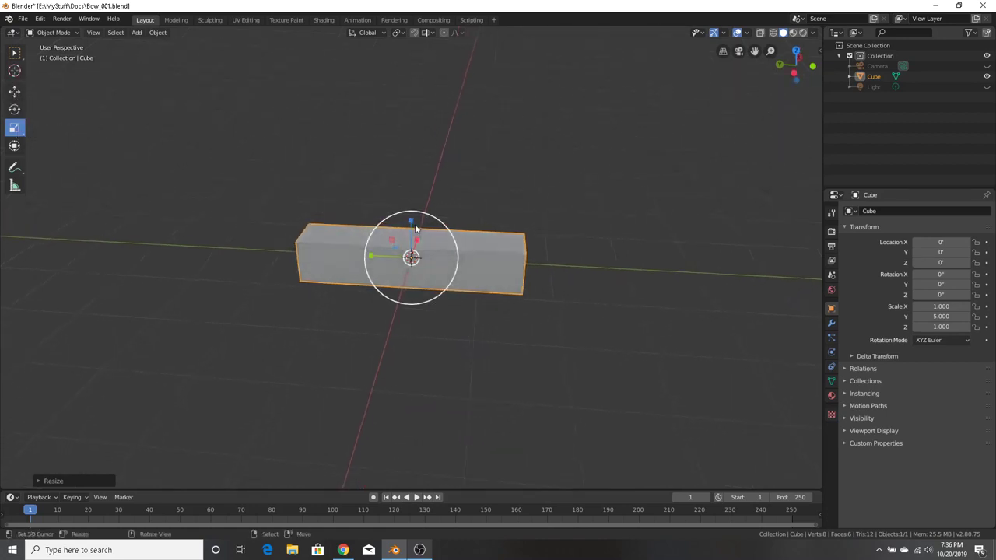
{"action": "left_click_drag", "start_coordinate": [414, 224], "coordinate": [415, 250]}
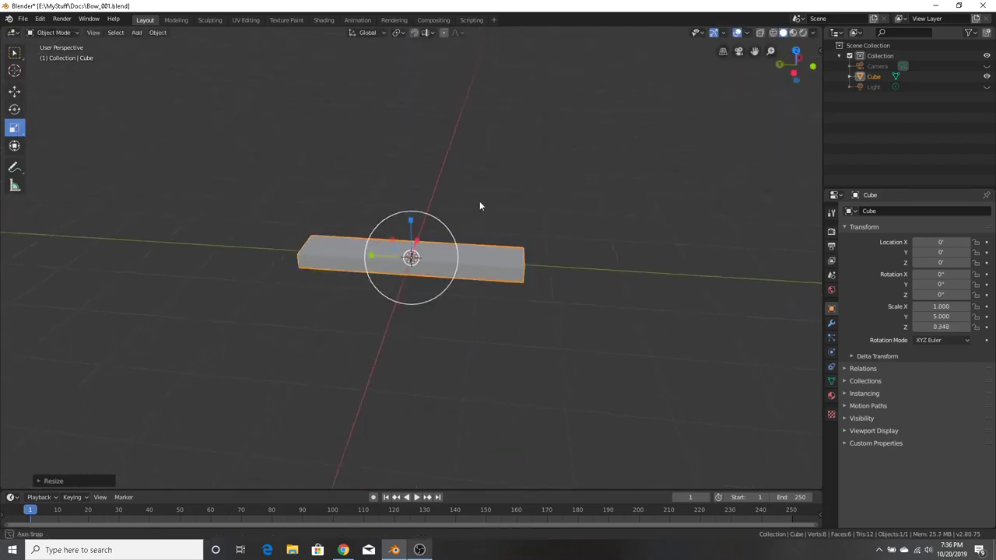
Narrow the flattened cube along the X axis to an X scale of about 0.4
{"action": "middle_click_drag", "start_coordinate": [479, 205], "coordinate": [441, 267]}
{"action": "left_click_drag", "start_coordinate": [449, 262], "coordinate": [421, 262]}
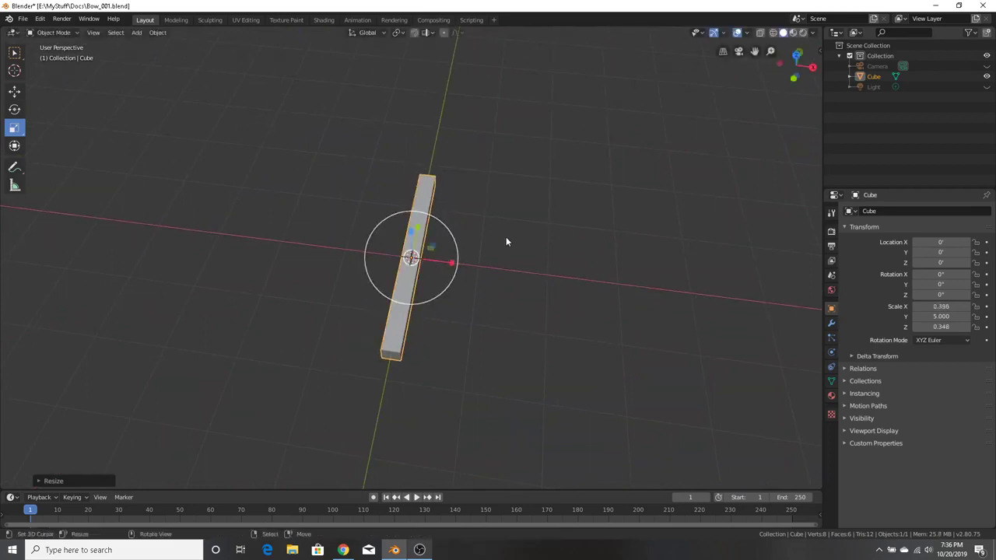
{"action": "scroll", "coordinate": [506, 241], "scroll_direction": "up", "scroll_amount": 3}
{"action": "middle_click_drag", "start_coordinate": [531, 258], "coordinate": [371, 293]}
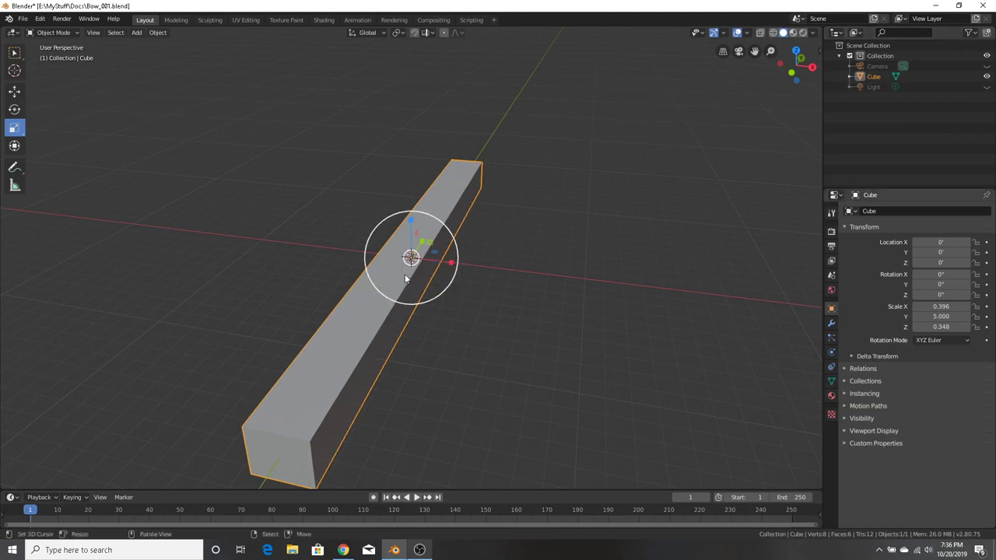
Copy the Cube object in the Outliner and paste a duplicate of it into the scene
{"action": "right_click", "coordinate": [872, 75]}
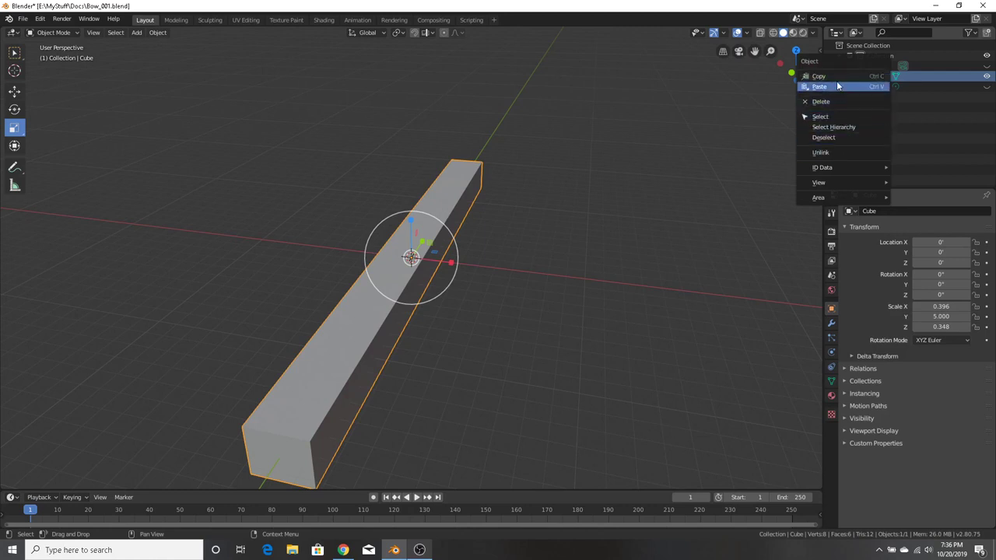
{"action": "left_click", "coordinate": [836, 77]}
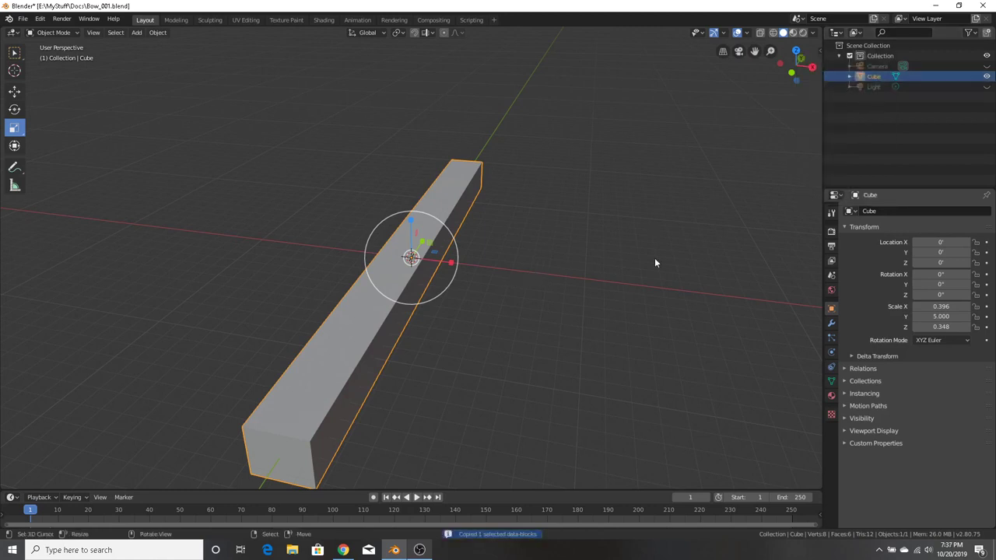
{"action": "left_click", "coordinate": [485, 303]}
{"action": "right_click", "coordinate": [856, 121]}
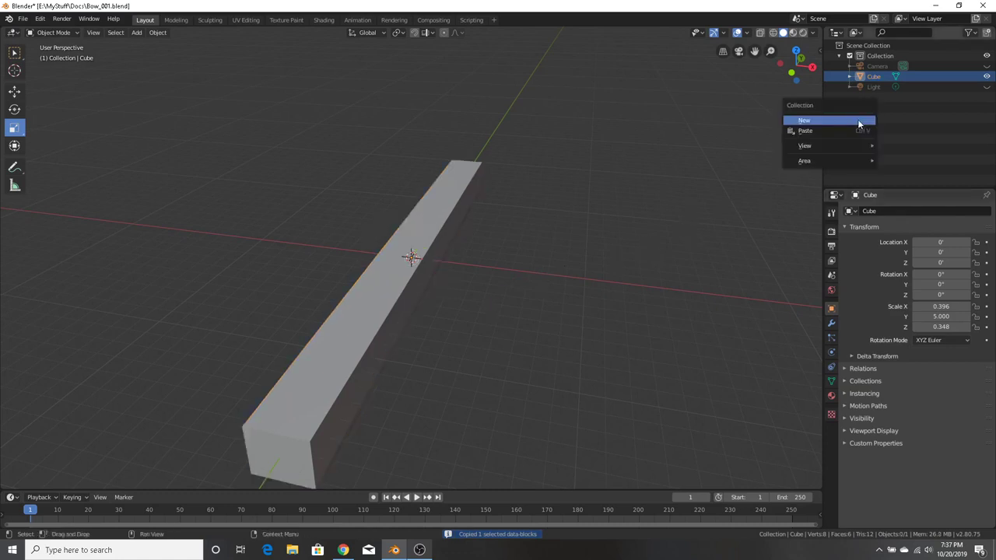
{"action": "left_click", "coordinate": [844, 130]}
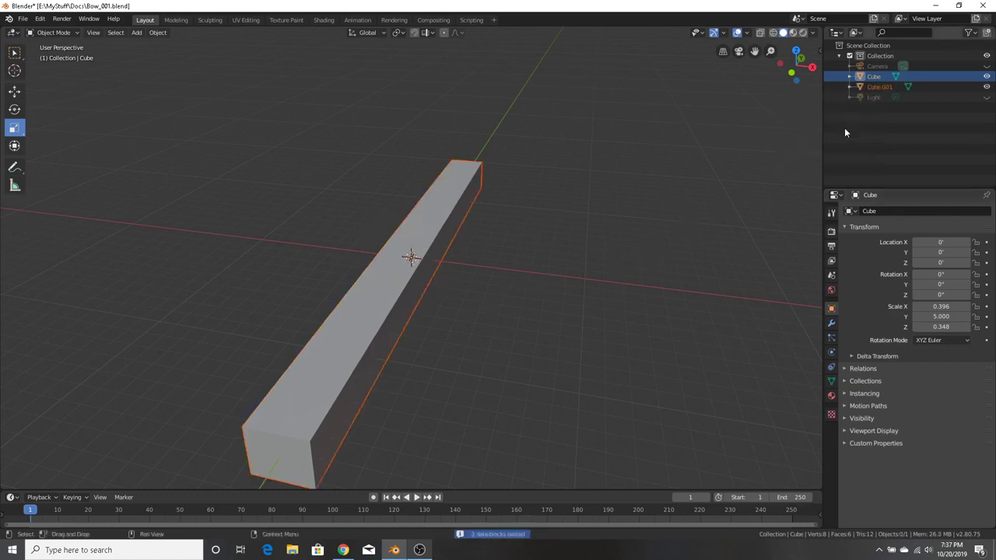
Move the duplicated bar along the X axis to about 8' 5", clear of the original bar
{"action": "left_click", "coordinate": [888, 86]}
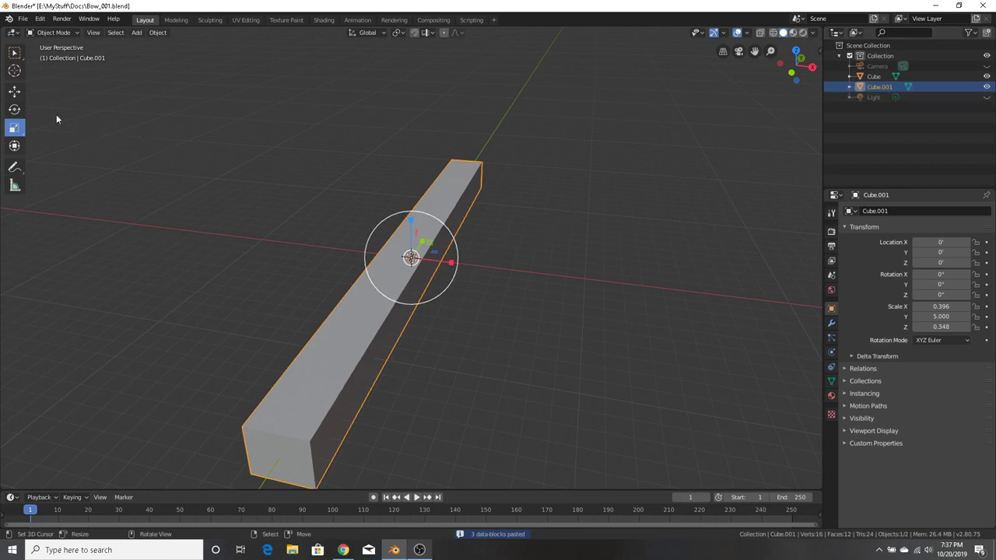
{"action": "left_click", "coordinate": [14, 91]}
{"action": "left_click_drag", "start_coordinate": [453, 267], "coordinate": [593, 306]}
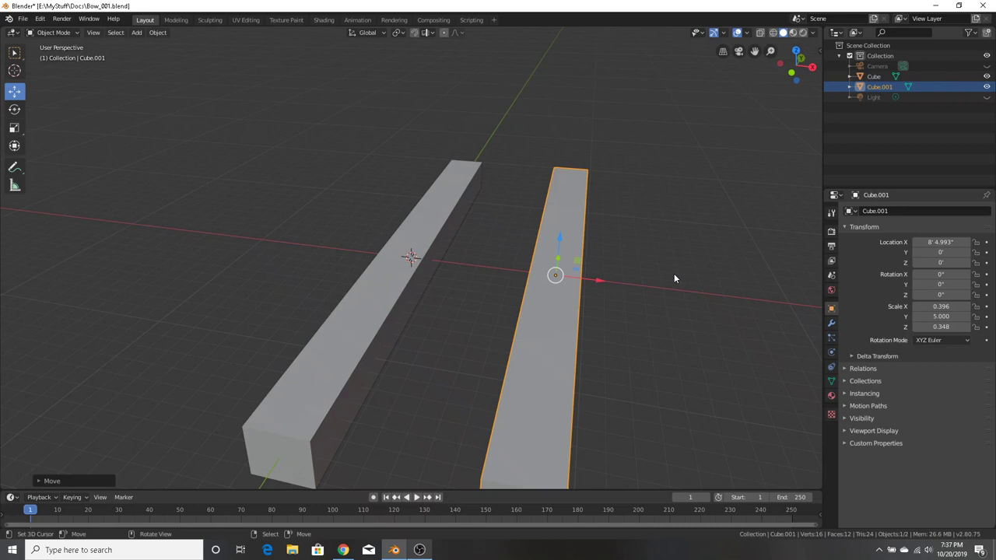
Try X scales of about 0.156, 2 and 0.2 on the duplicated bar
{"action": "middle_click_drag", "start_coordinate": [647, 269], "coordinate": [198, 240]}
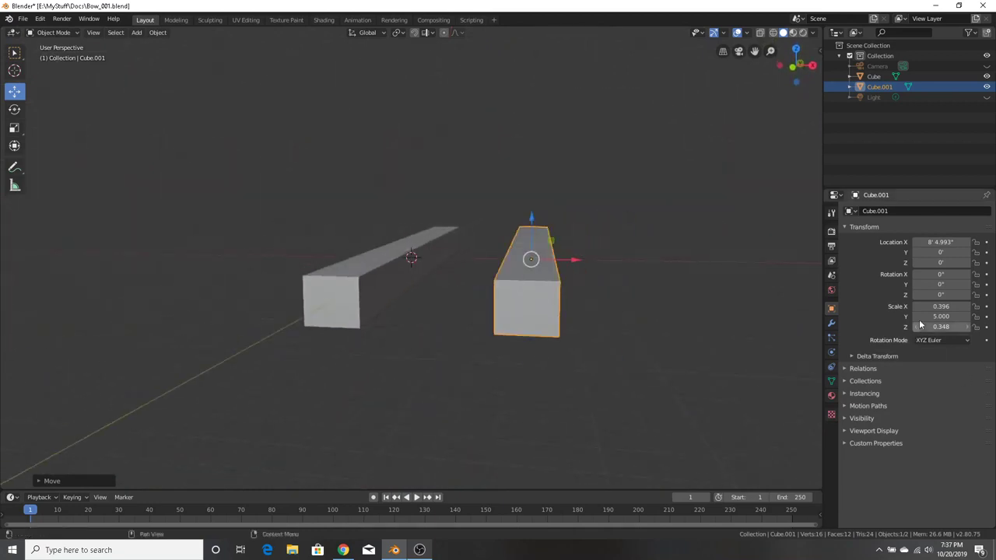
{"action": "left_click_drag", "start_coordinate": [940, 307], "coordinate": [901, 306]}
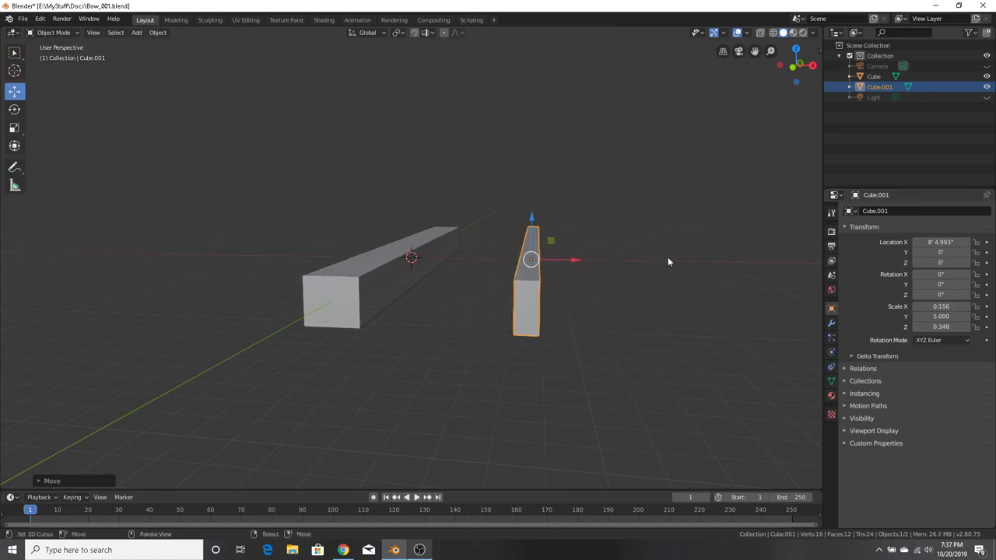
{"action": "left_click", "coordinate": [940, 307]}
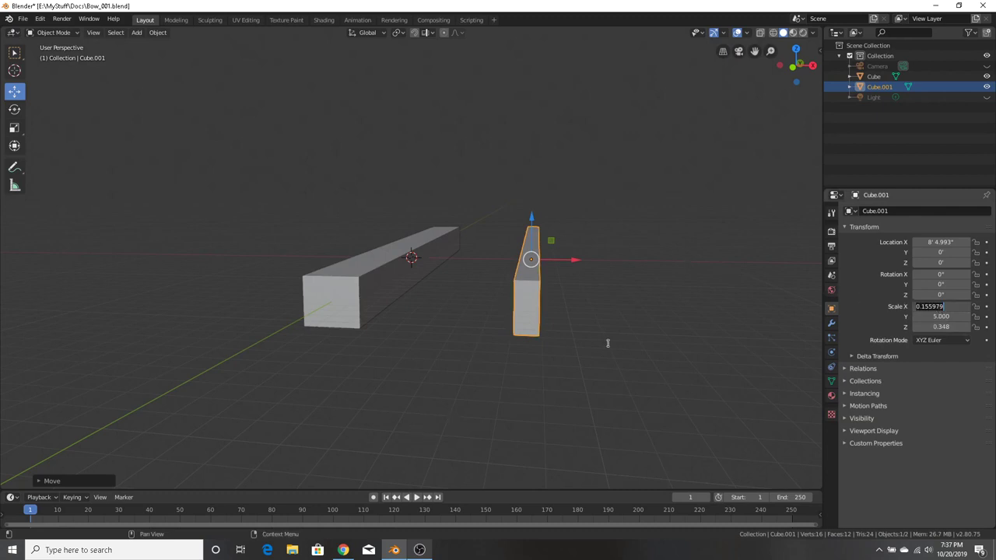
{"action": "type", "text": "2"}
{"action": "key", "text": "Return"}
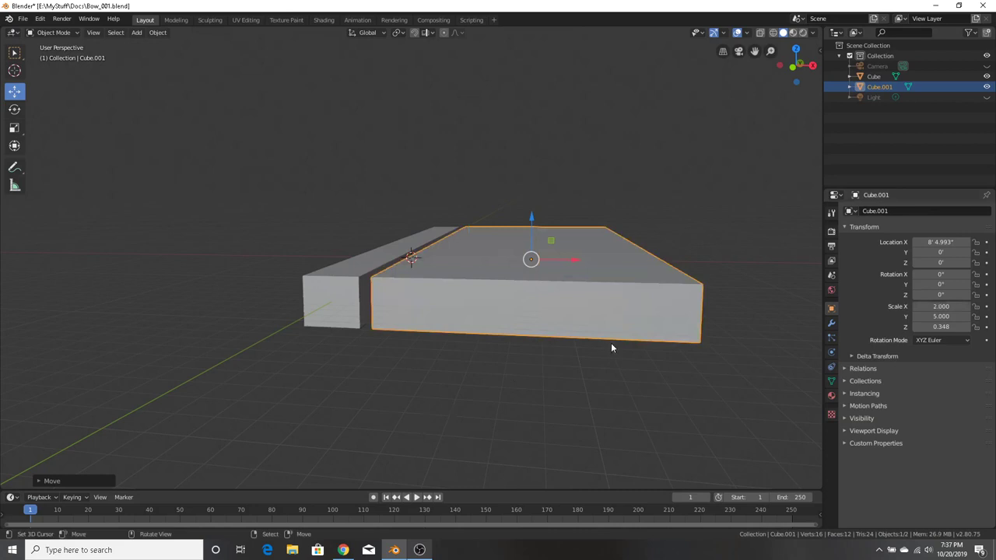
{"action": "left_click", "coordinate": [942, 306]}
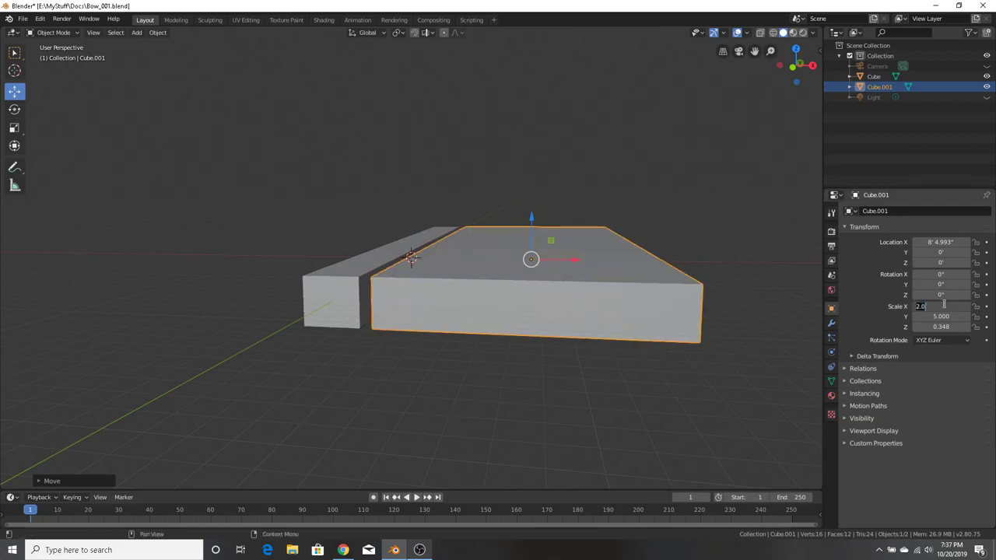
{"action": "type", "text": "0.2"}
{"action": "key", "text": "Return"}
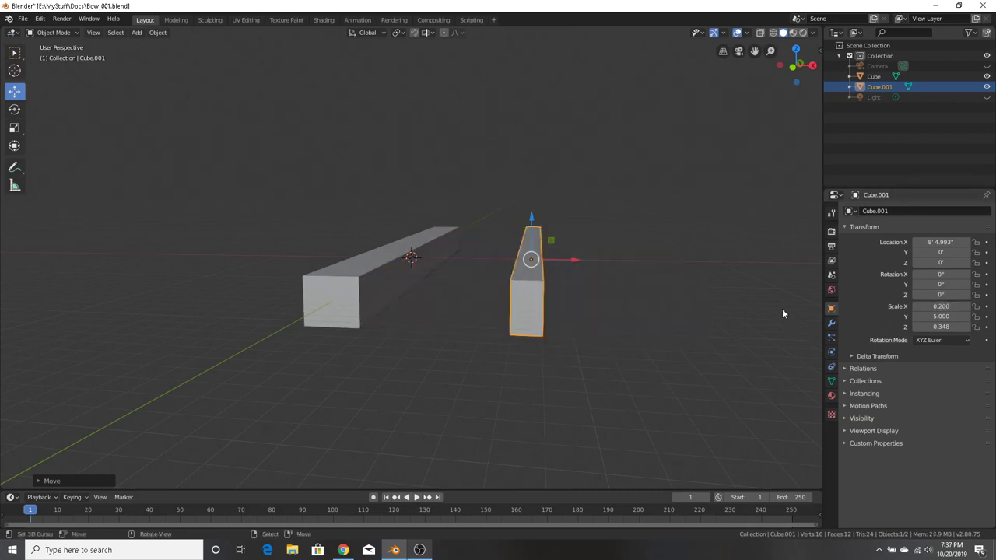
{"action": "mouse_move", "coordinate": [782, 313]}
{"action": "middle_mouse_down"}
{"action": "mouse_move", "coordinate": [604, 331]}
{"action": "mouse_move", "coordinate": [785, 315]}
{"action": "middle_mouse_up"}
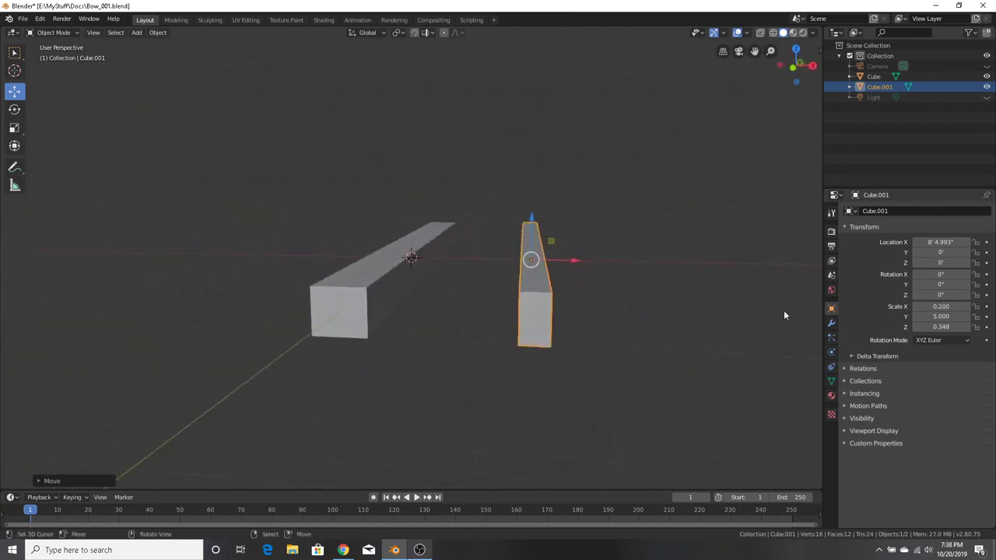
Set the duplicated bar's X scale to 0.02
{"action": "left_click", "coordinate": [940, 306]}
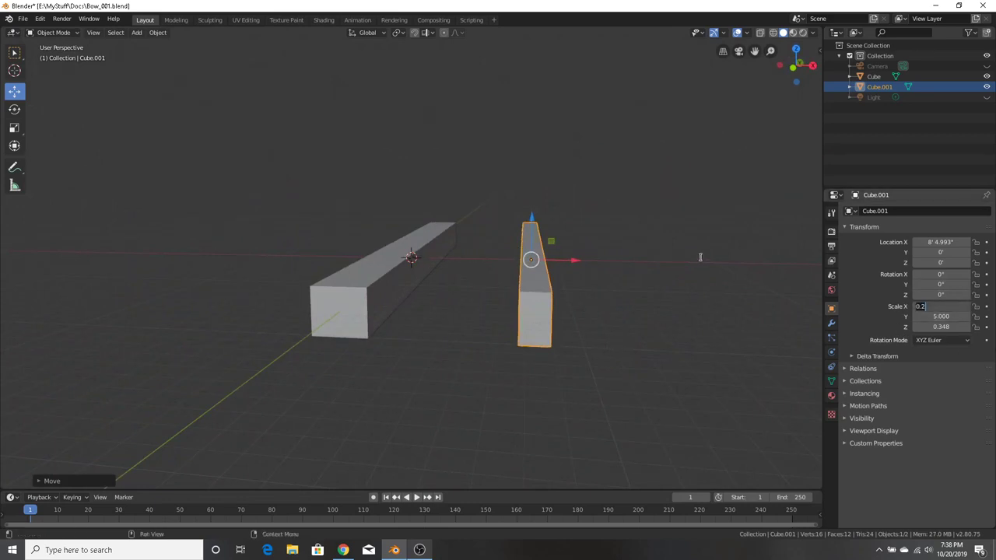
{"action": "type", "text": ".2"}
{"action": "key", "text": "BackSpace"}
{"action": "type", "text": "02"}
{"action": "key", "text": "Return"}
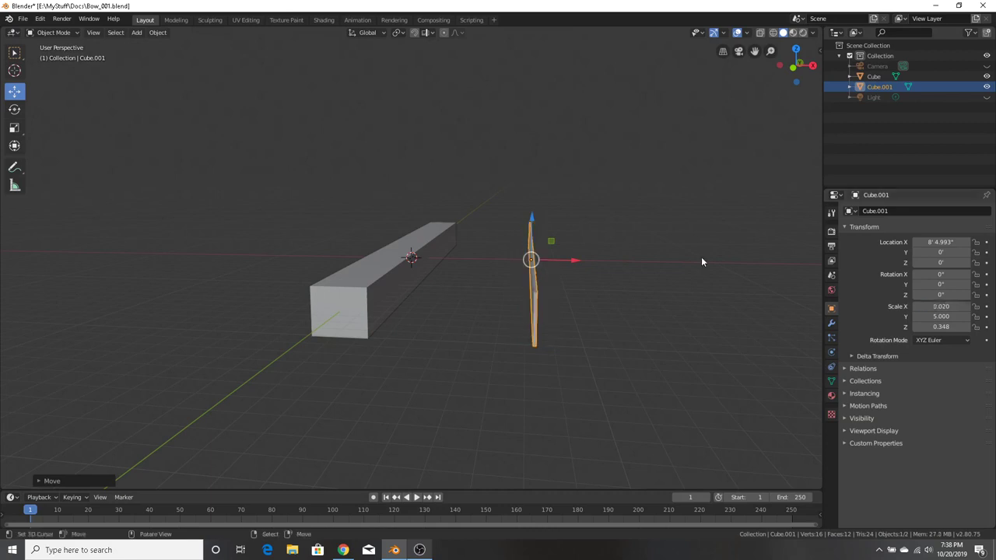
Set the duplicated bar's Z scale to 0.03 to make it a thin string-like rod
{"action": "mouse_move", "coordinate": [666, 237]}
{"action": "middle_mouse_down"}
{"action": "mouse_move", "coordinate": [641, 244]}
{"action": "mouse_move", "coordinate": [650, 243]}
{"action": "middle_mouse_up"}
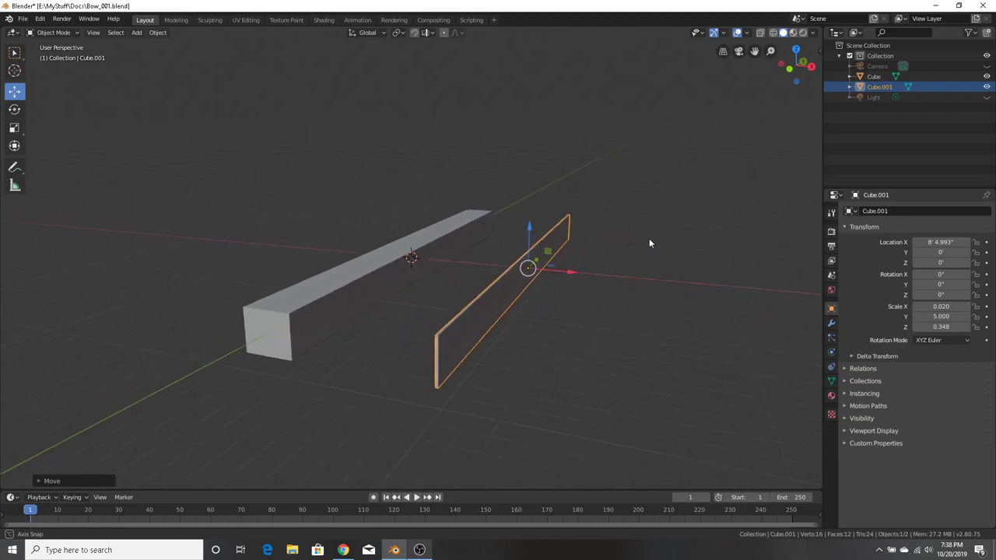
{"action": "left_click", "coordinate": [941, 326]}
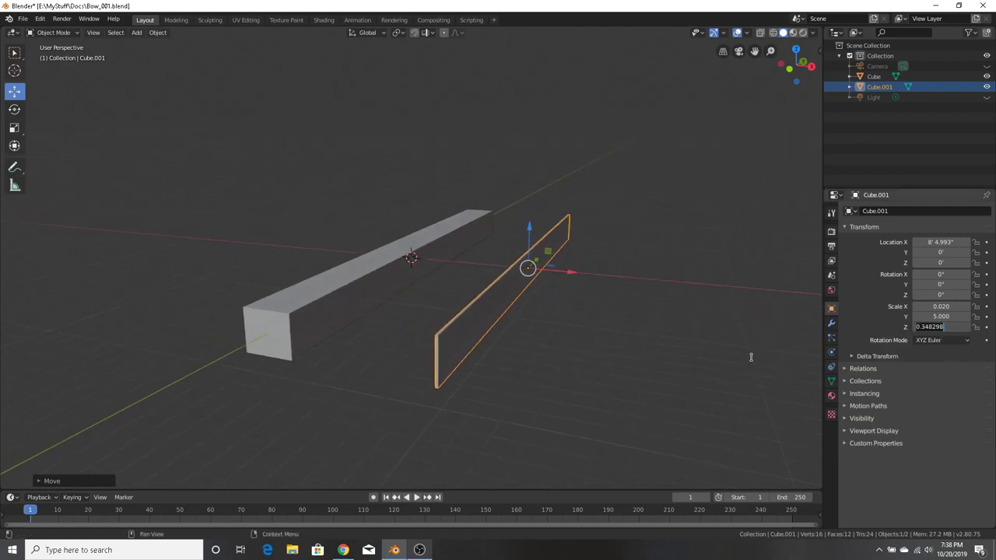
{"action": "key", "text": "BackSpace"}
{"action": "type", "text": ".03"}
{"action": "key", "text": "Return"}
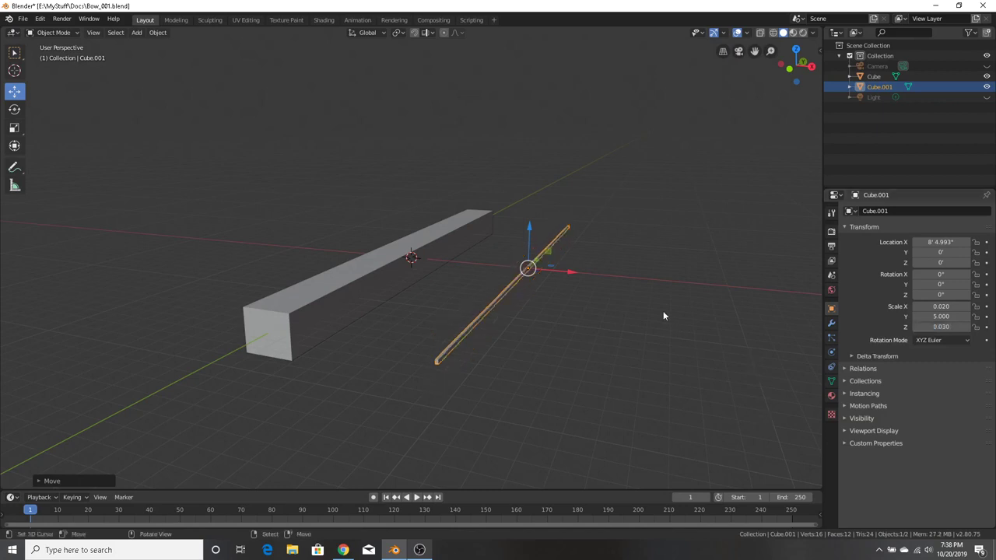
{"action": "middle_click_drag", "start_coordinate": [663, 316], "coordinate": [252, 358]}
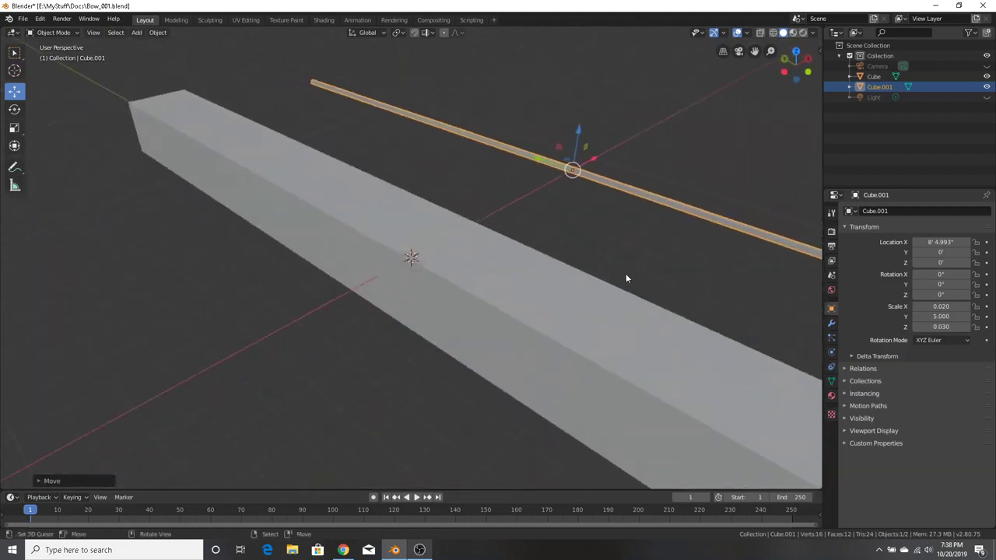
{"action": "middle_click_drag", "start_coordinate": [626, 278], "coordinate": [710, 288]}
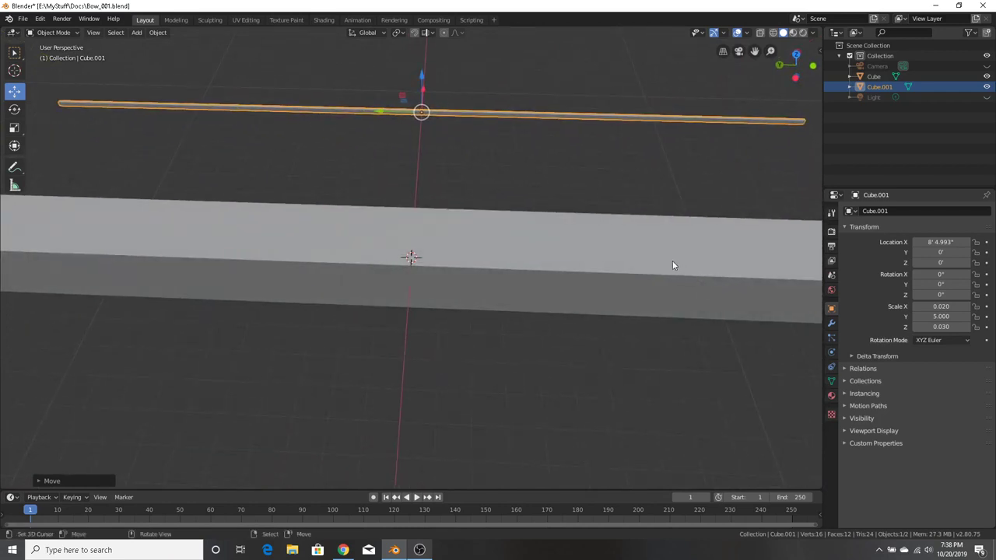
{"action": "middle_click_drag", "start_coordinate": [673, 265], "coordinate": [142, 192]}
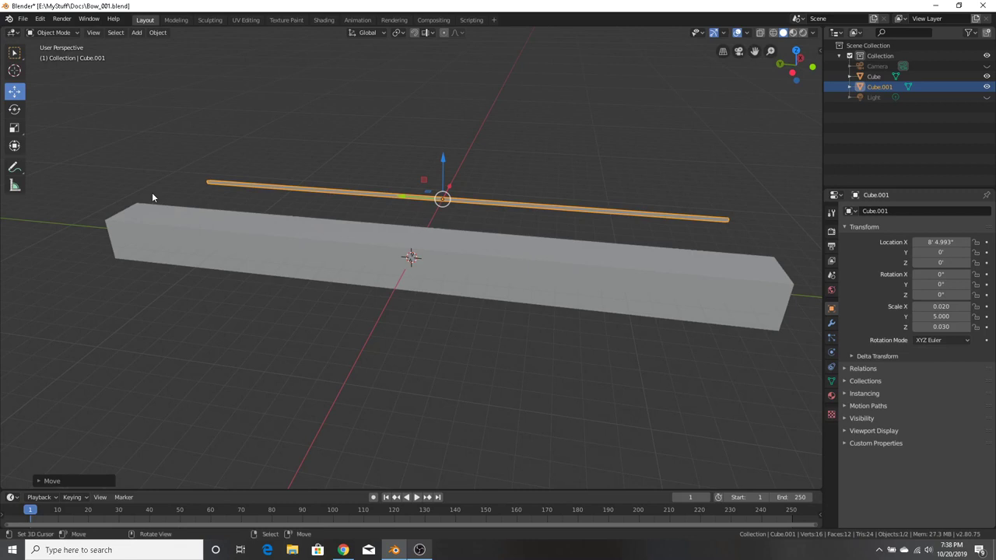
{"action": "middle_click_drag", "start_coordinate": [602, 150], "coordinate": [249, 141]}
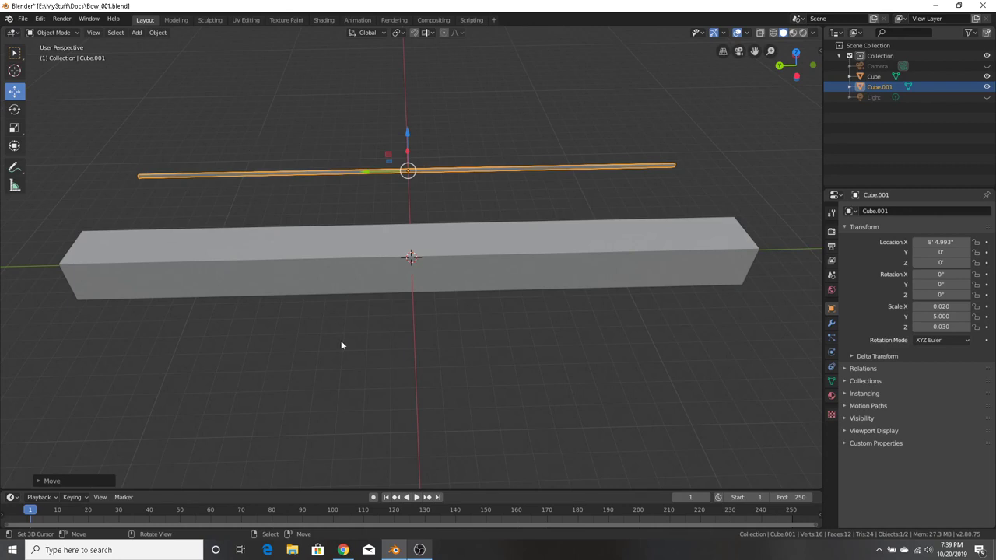
{"action": "middle_click_drag", "start_coordinate": [642, 149], "coordinate": [436, 125]}
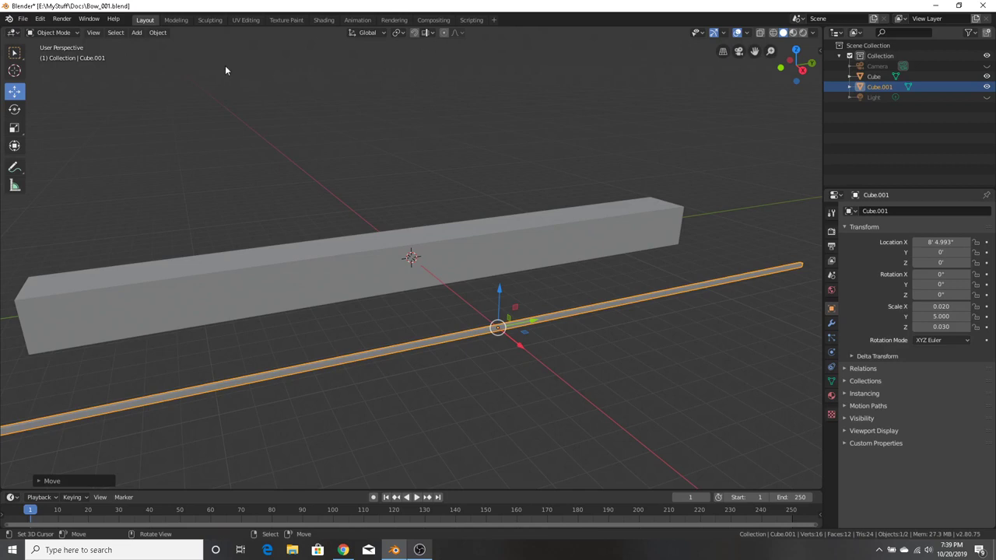
Save the bow scene under its existing file name, Bow_001.blend
{"action": "left_click", "coordinate": [23, 18]}
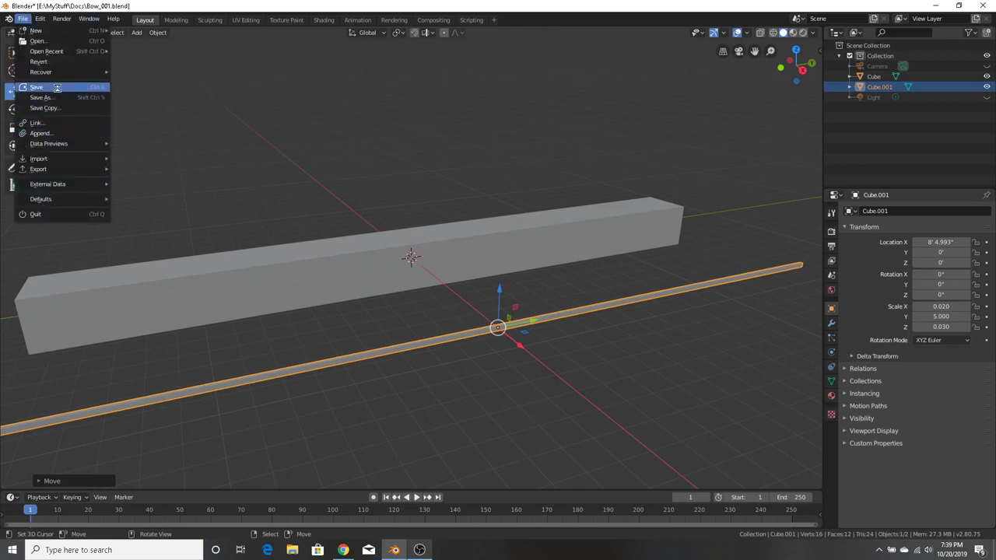
{"action": "left_click", "coordinate": [96, 86]}
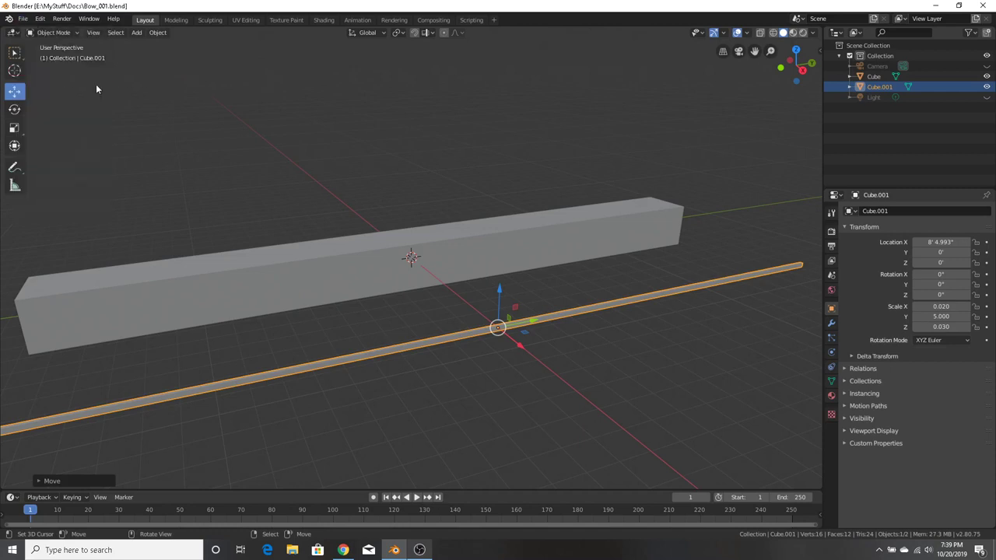
Open Sword_001.blend from the Docs folder and examine the whole sword model from different sides
{"action": "left_click", "coordinate": [23, 18]}
{"action": "mouse_move", "coordinate": [40, 18]}
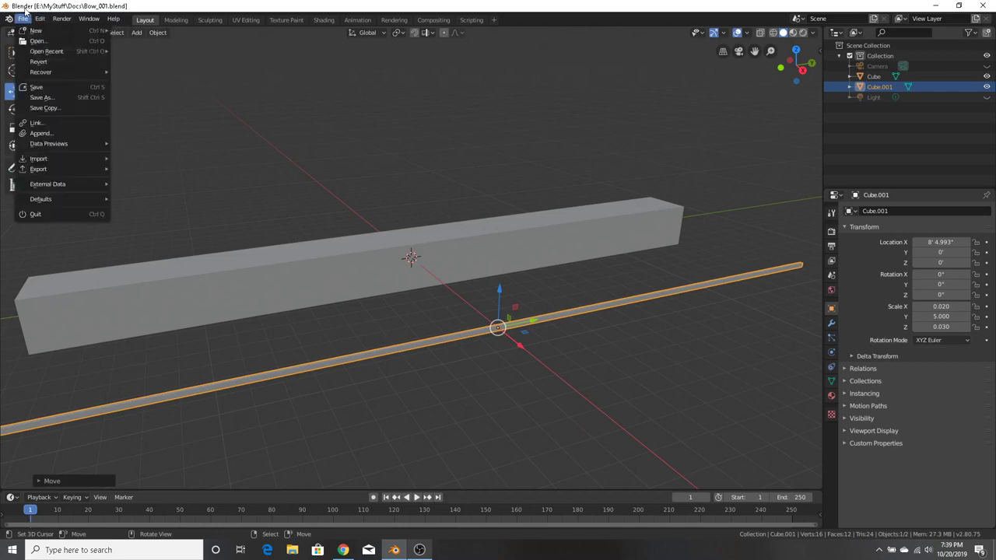
{"action": "left_click", "coordinate": [54, 40]}
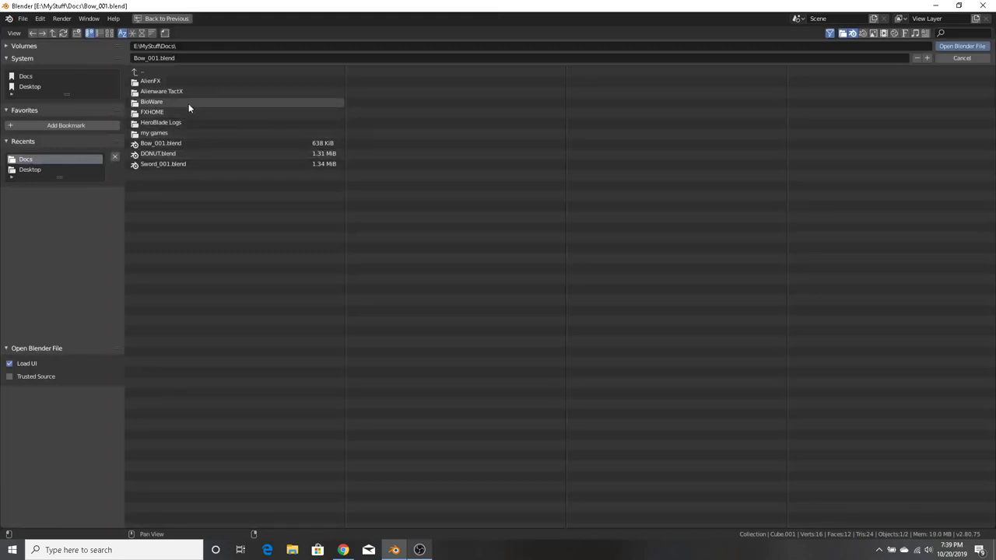
{"action": "left_click", "coordinate": [197, 166]}
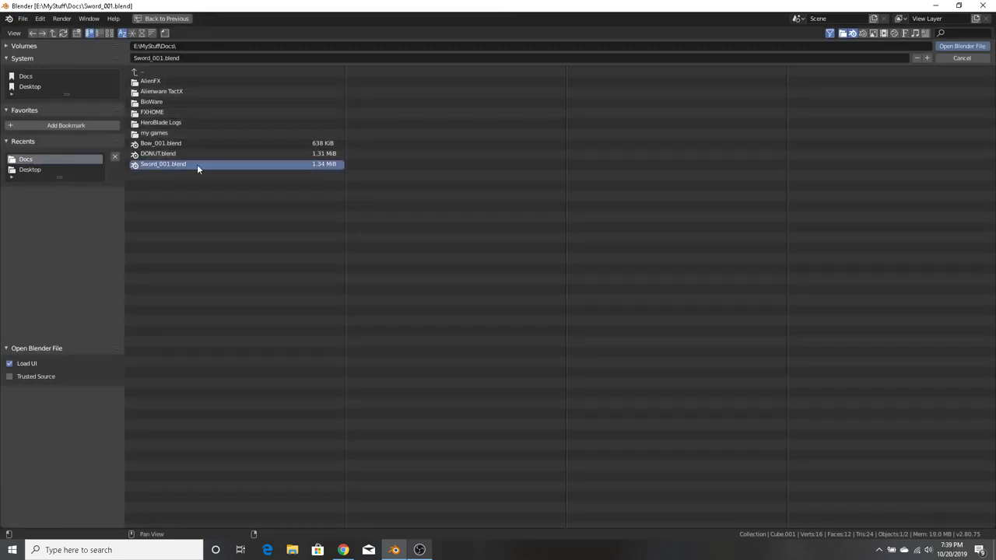
{"action": "scroll", "coordinate": [553, 293], "scroll_direction": "down", "scroll_amount": 4}
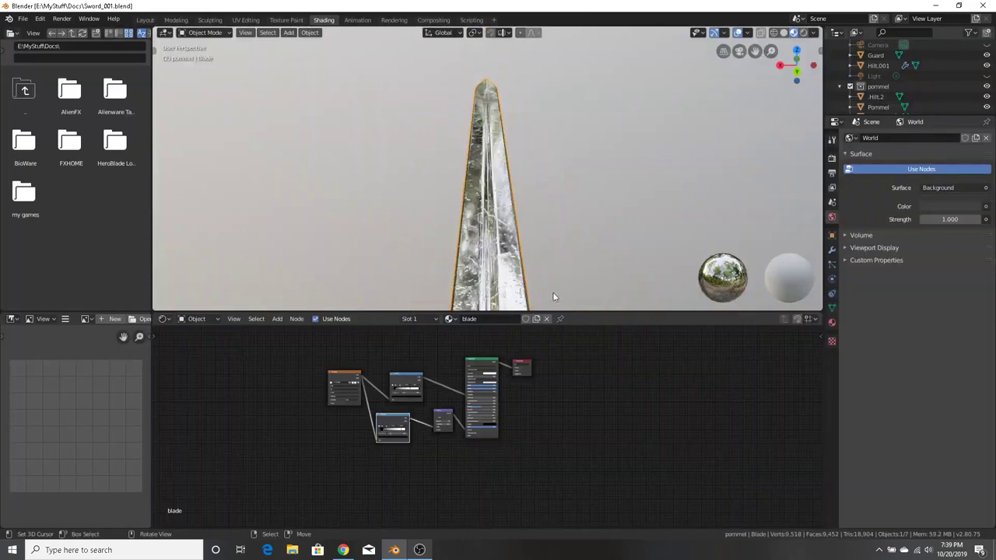
{"action": "middle_click_drag", "start_coordinate": [553, 296], "coordinate": [363, 234]}
{"action": "scroll", "coordinate": [365, 228], "scroll_direction": "down", "scroll_amount": 2}
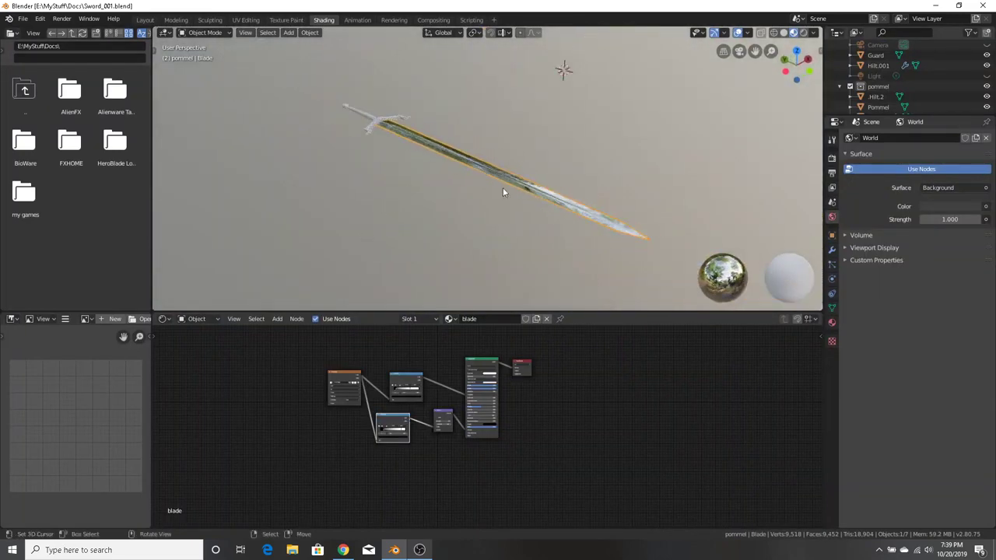
{"action": "middle_click_drag", "start_coordinate": [502, 192], "coordinate": [395, 200]}
Reopen Bow_001.blend from the Docs folder
{"action": "left_click", "coordinate": [22, 18]}
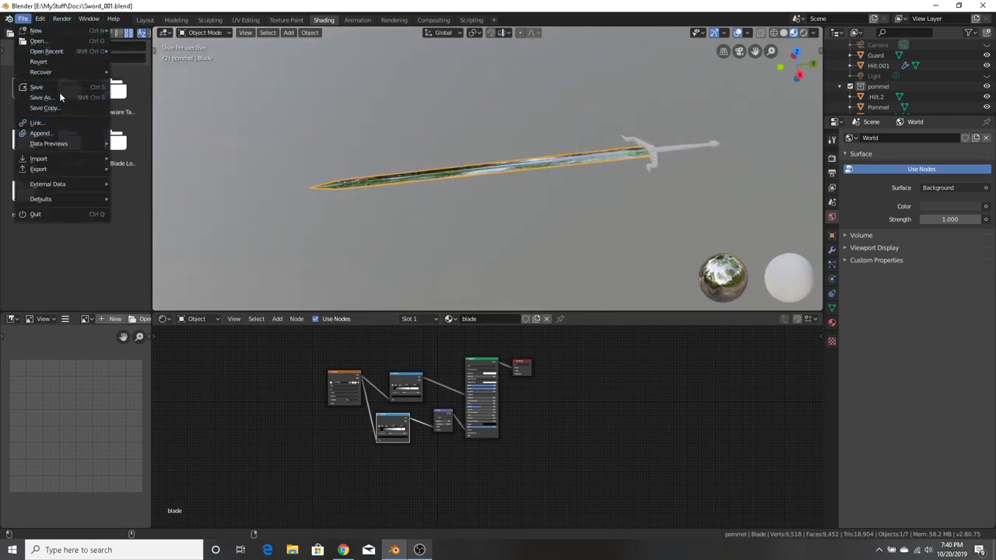
{"action": "left_click", "coordinate": [61, 39]}
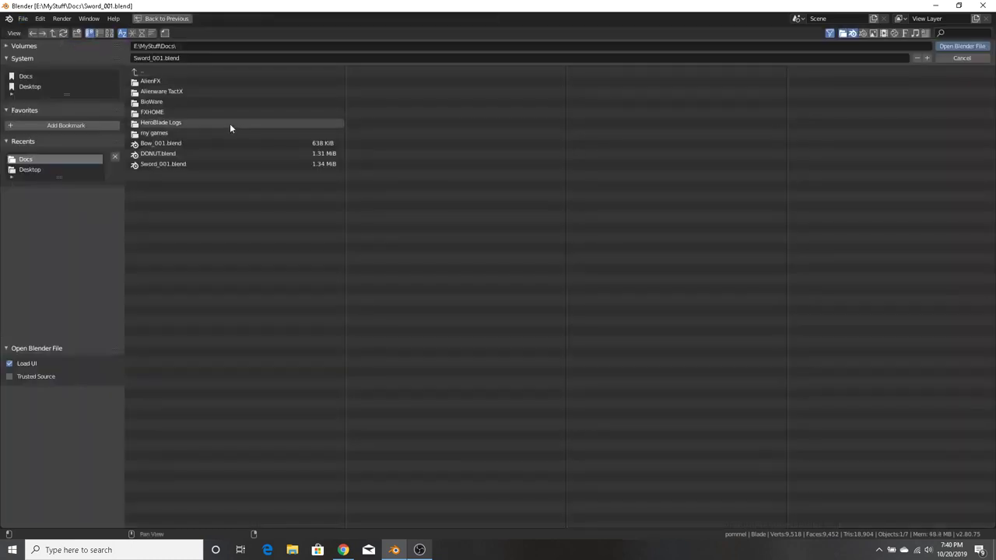
{"action": "double_click", "coordinate": [196, 144]}
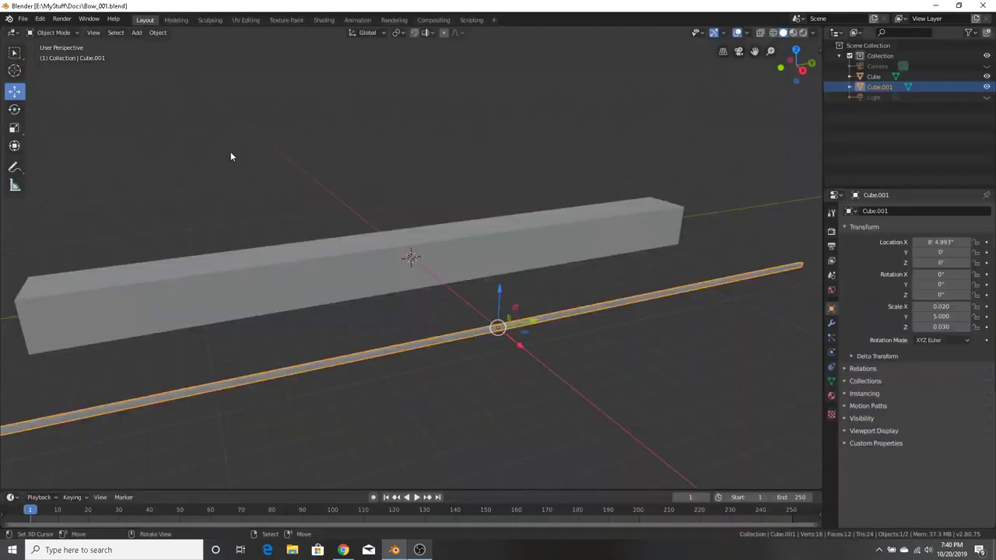
{"action": "middle_click_drag", "start_coordinate": [695, 163], "coordinate": [428, 198]}
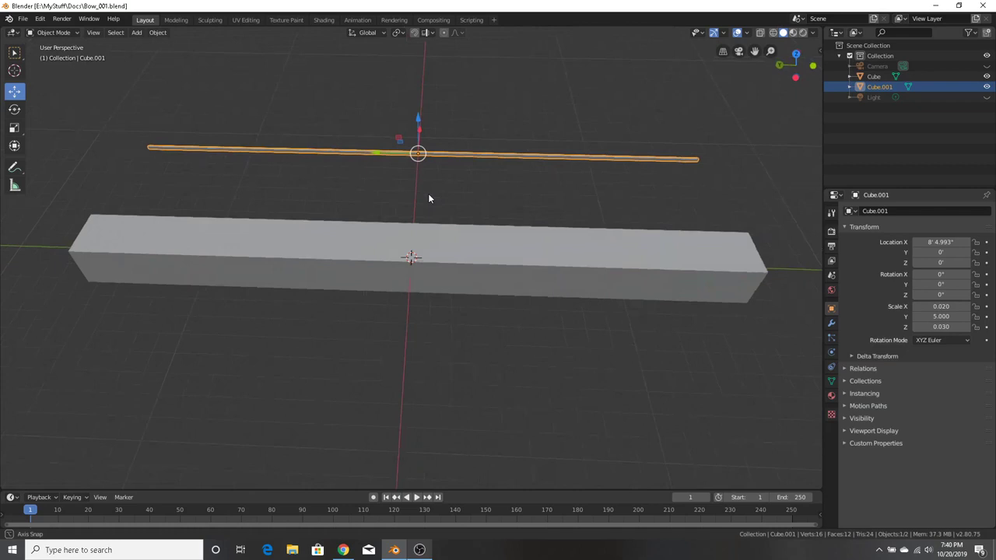
{"action": "middle_click_drag", "start_coordinate": [428, 199], "coordinate": [427, 198]}
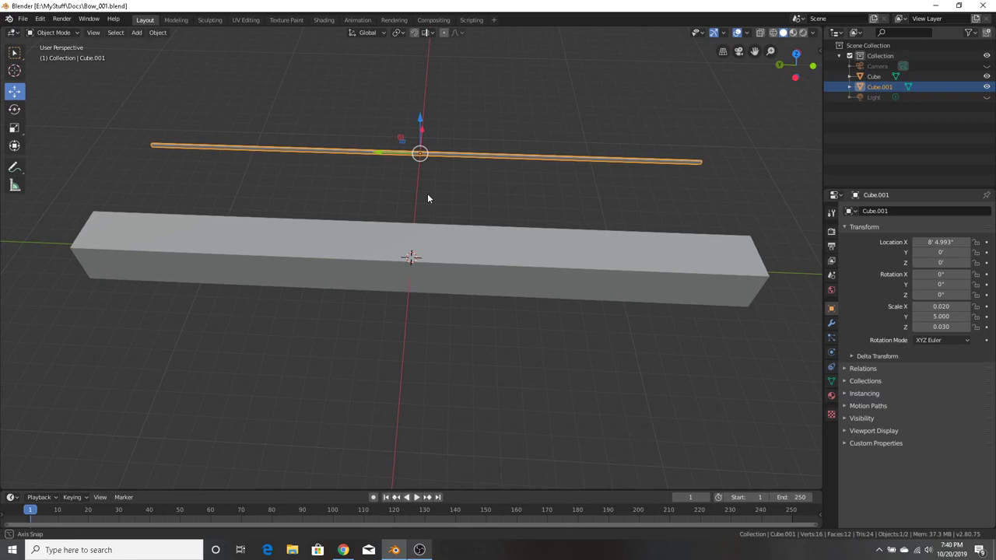
{"action": "mouse_move", "coordinate": [427, 199]}
{"action": "middle_mouse_down"}
{"action": "mouse_move", "coordinate": [320, 163]}
{"action": "mouse_move", "coordinate": [117, 170]}
{"action": "mouse_move", "coordinate": [126, 203]}
{"action": "mouse_move", "coordinate": [402, 142]}
{"action": "mouse_move", "coordinate": [374, 189]}
{"action": "mouse_move", "coordinate": [425, 200]}
{"action": "middle_mouse_up"}
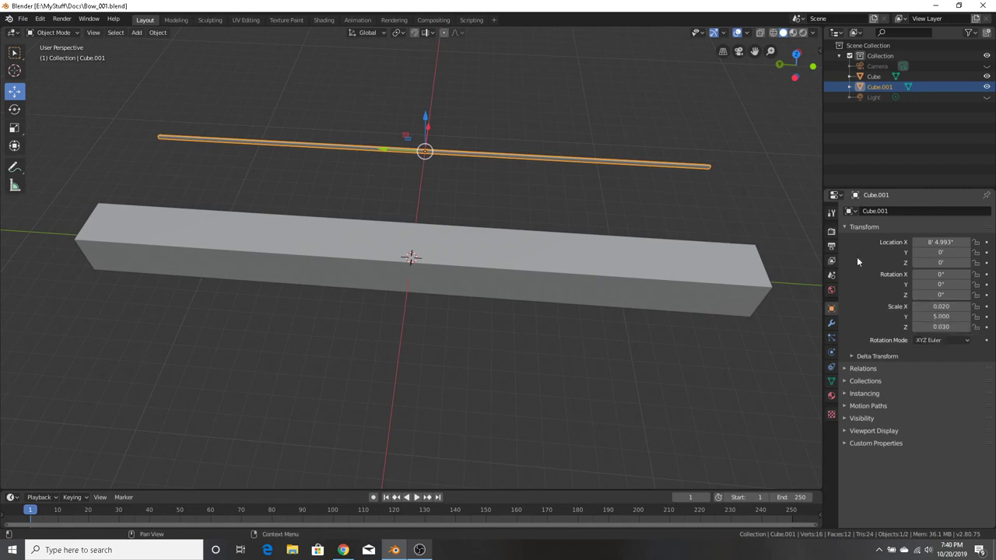
{"action": "middle_click_drag", "start_coordinate": [791, 178], "coordinate": [484, 413]}
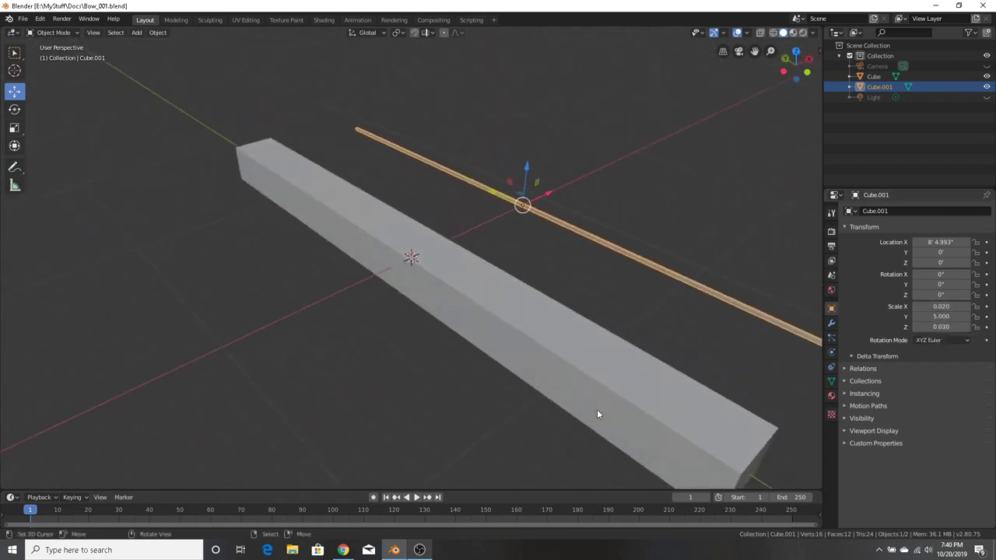
{"action": "left_click", "coordinate": [944, 306]}
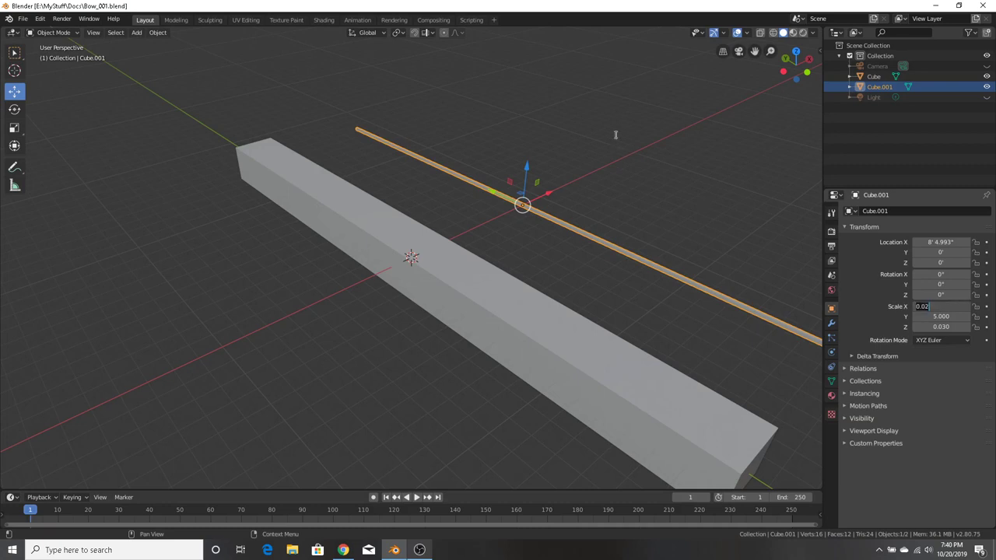
{"action": "key", "text": "Return"}
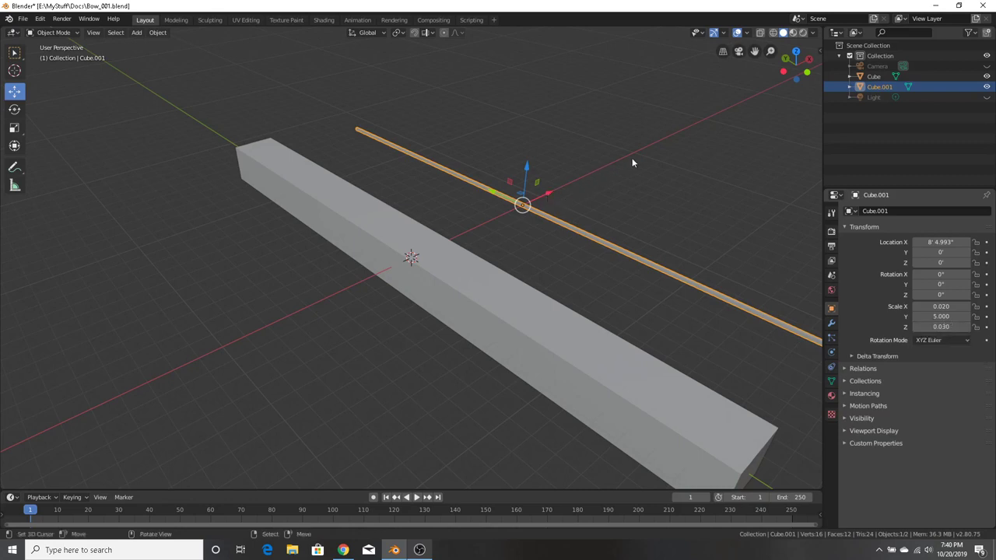
Examine the thin rod alongside the thick bar from several angles
{"action": "left_click", "coordinate": [948, 327]}
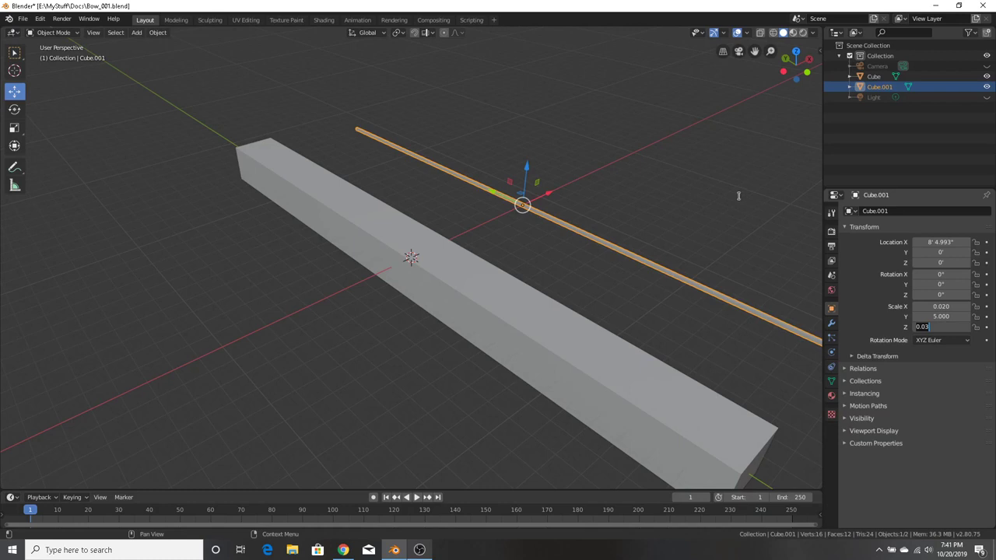
{"action": "key", "text": "Return"}
{"action": "middle_click_drag", "start_coordinate": [718, 175], "coordinate": [572, 244]}
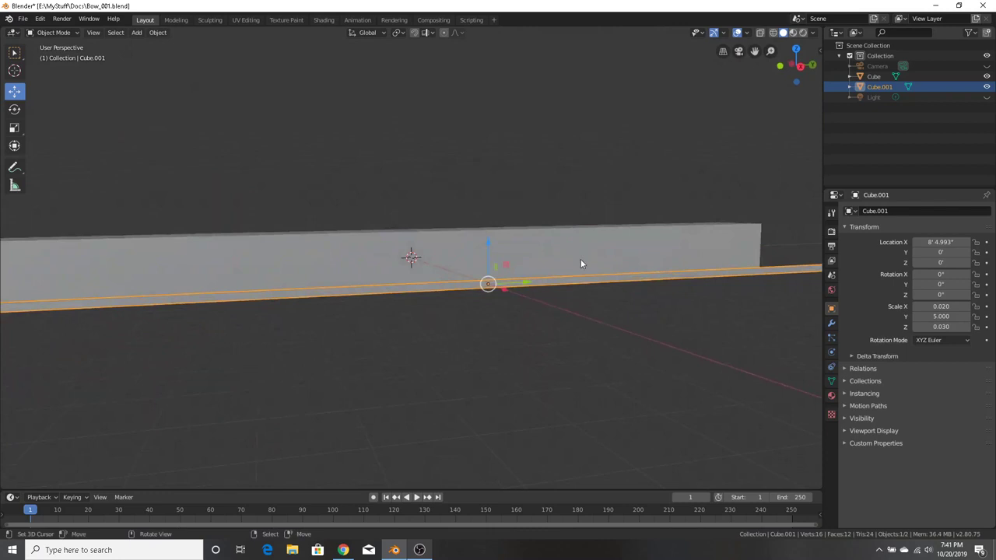
{"action": "scroll", "coordinate": [580, 263], "scroll_direction": "down", "scroll_amount": 4}
{"action": "middle_click_drag", "start_coordinate": [560, 260], "coordinate": [472, 258]}
{"action": "scroll", "coordinate": [513, 290], "scroll_direction": "up", "scroll_amount": 5}
{"action": "scroll", "coordinate": [472, 258], "scroll_direction": "down", "scroll_amount": 2}
{"action": "scroll", "coordinate": [477, 265], "scroll_direction": "down", "scroll_amount": 2}
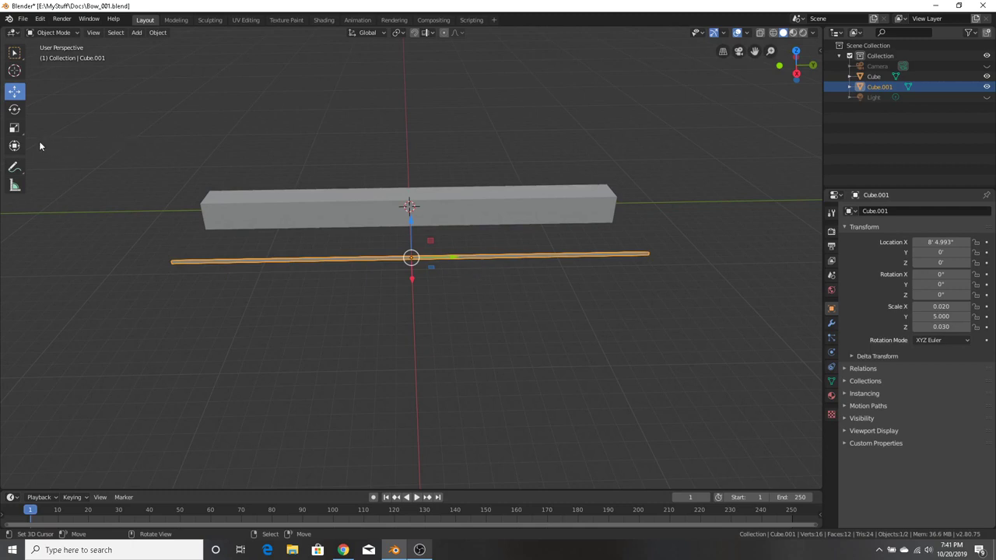
Add one loop cut across the middle of the thin rod in Edit Mode
{"action": "left_click", "coordinate": [53, 32]}
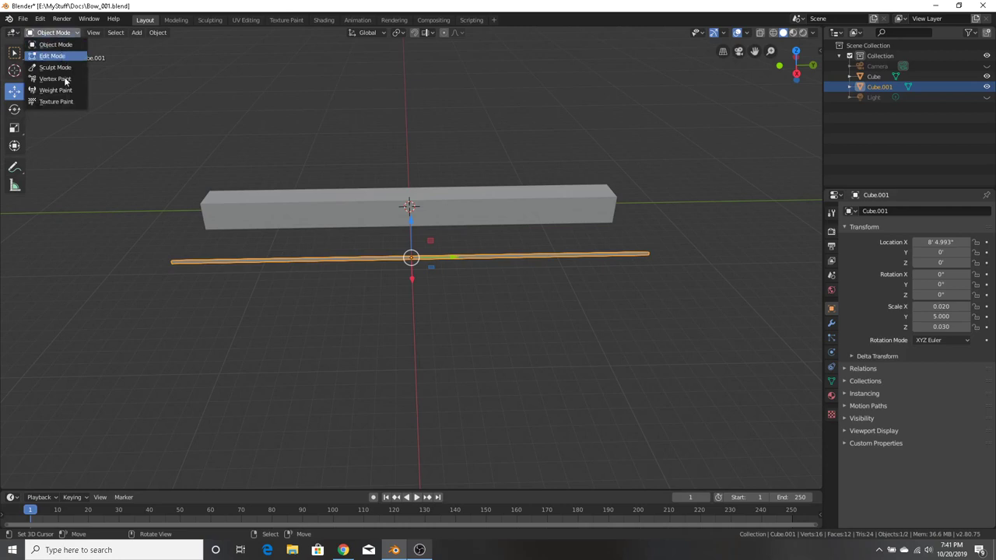
{"action": "left_click", "coordinate": [52, 56]}
{"action": "left_click", "coordinate": [15, 260]}
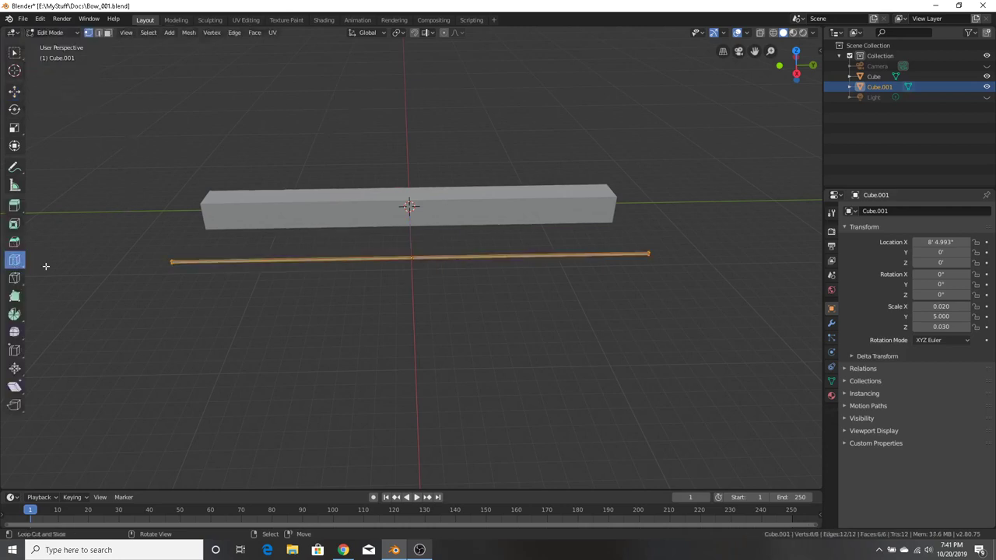
{"action": "scroll", "coordinate": [389, 260], "scroll_direction": "up", "scroll_amount": 6}
{"action": "middle_click_drag", "start_coordinate": [423, 226], "coordinate": [334, 216]}
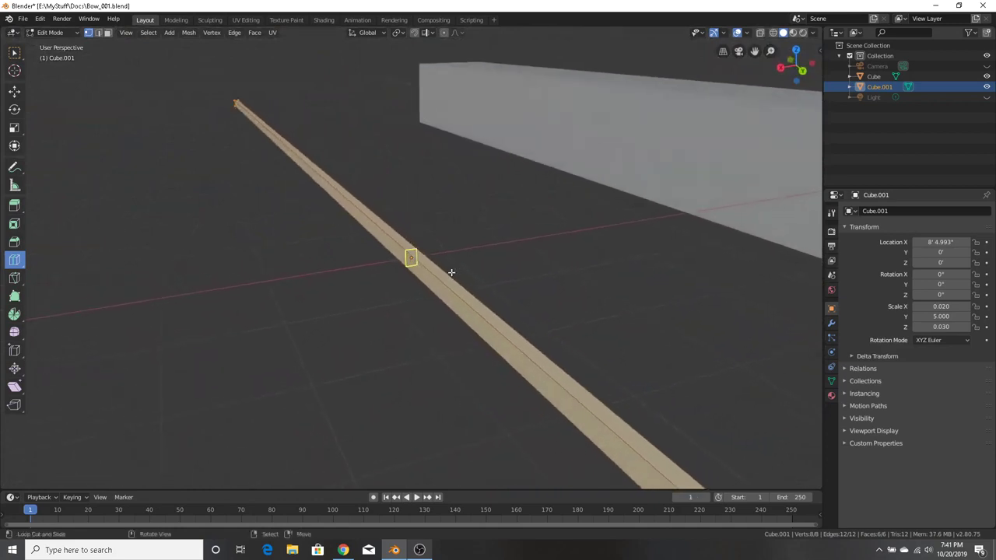
{"action": "left_click", "coordinate": [413, 260]}
{"action": "middle_click_drag", "start_coordinate": [404, 165], "coordinate": [417, 183]}
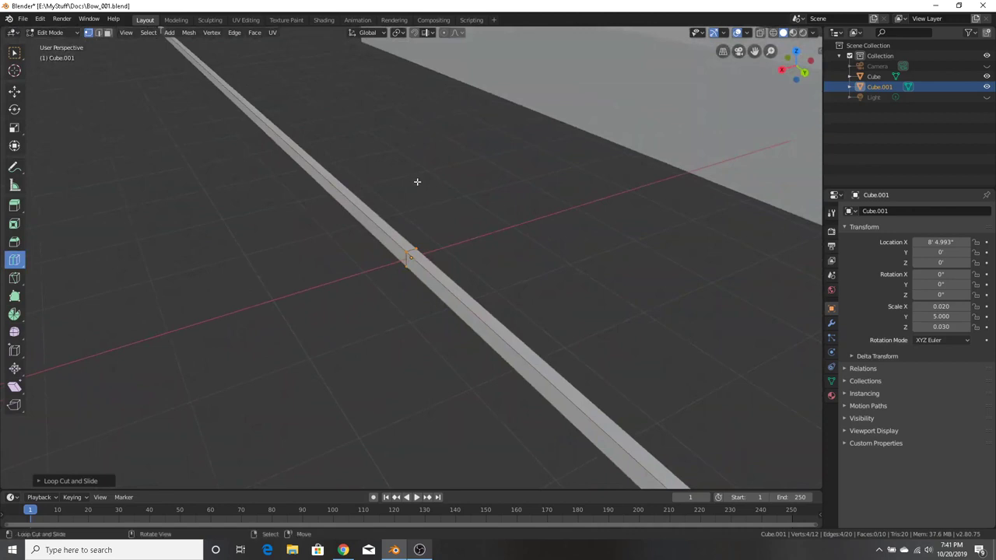
{"action": "scroll", "coordinate": [415, 181], "scroll_direction": "down", "scroll_amount": 3}
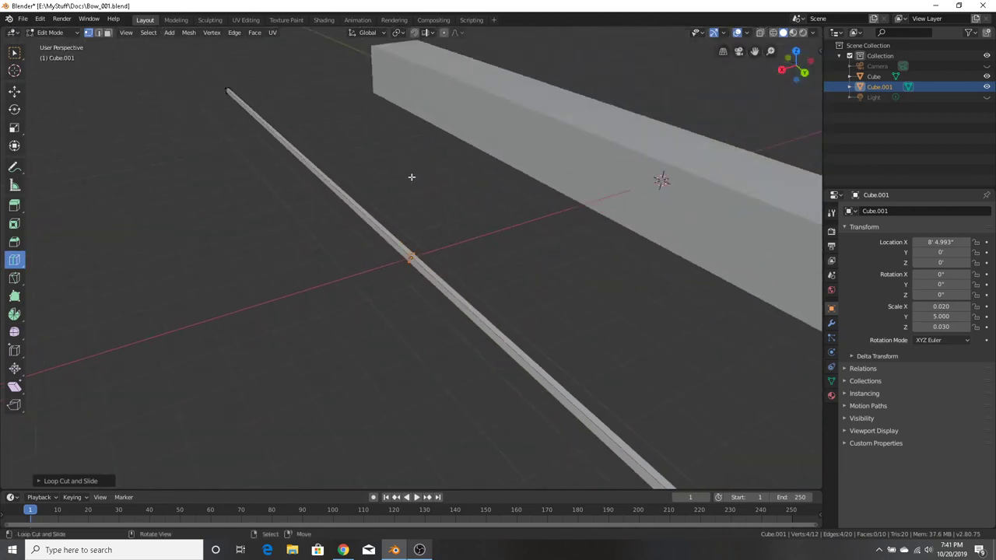
Switch to Chrome and search Google for "blender models"
{"action": "left_click", "coordinate": [342, 550]}
{"action": "left_click", "coordinate": [764, 14]}
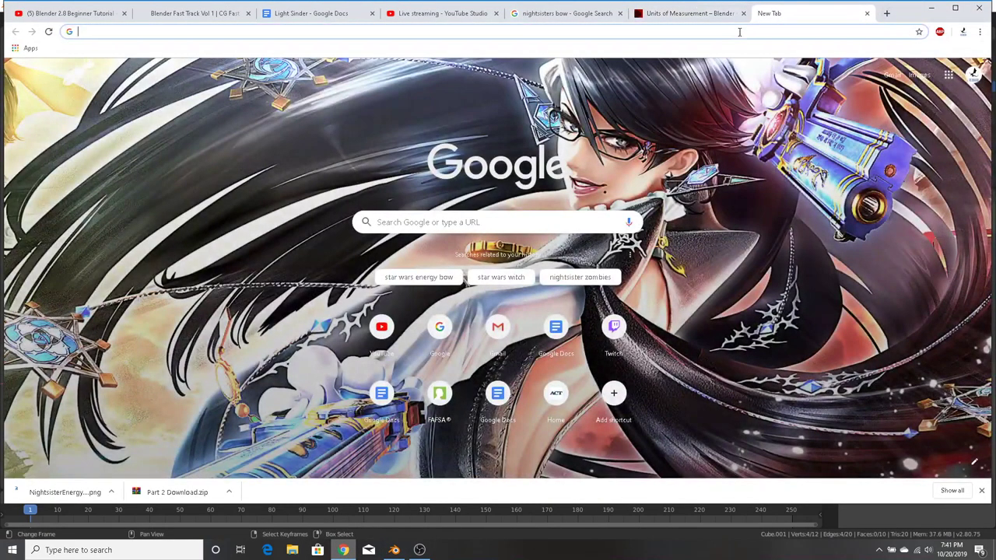
{"action": "type", "text": "blender"}
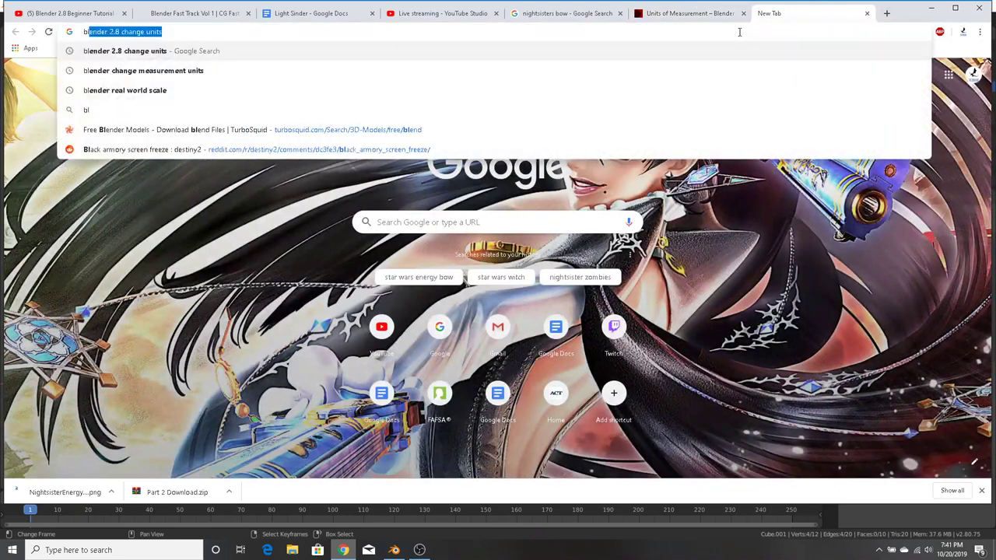
{"action": "key", "text": "Return"}
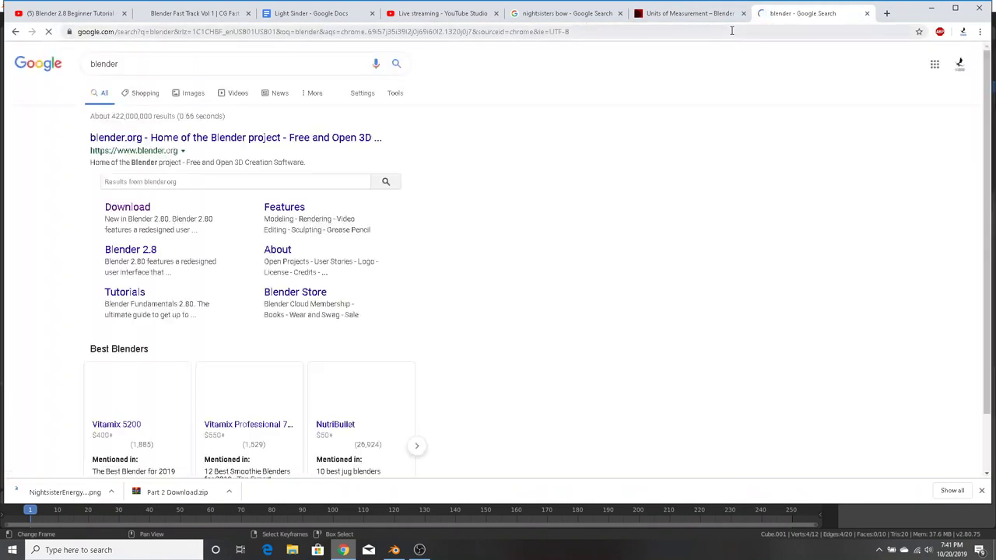
{"action": "left_click_drag", "start_coordinate": [170, 64], "coordinate": [76, 56]}
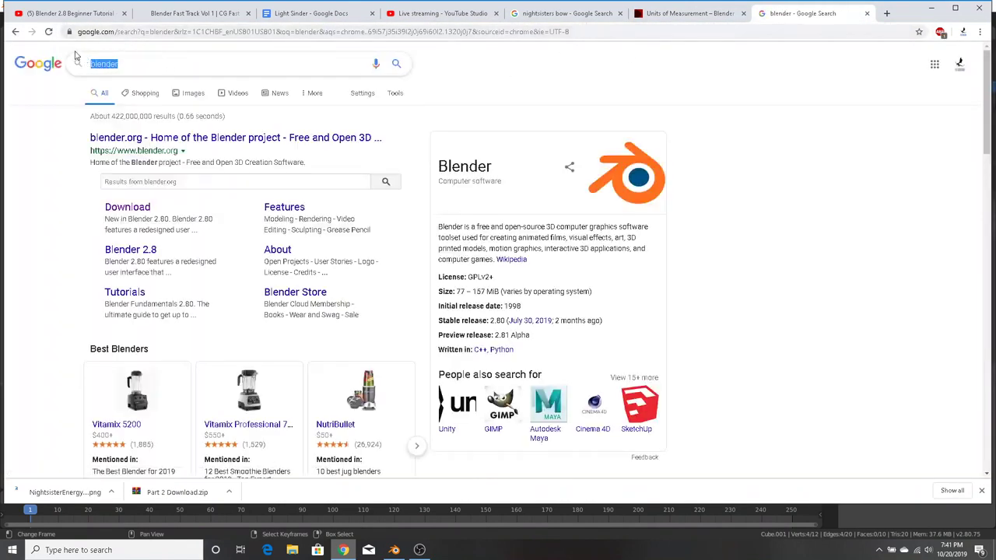
{"action": "key", "text": "BackSpace"}
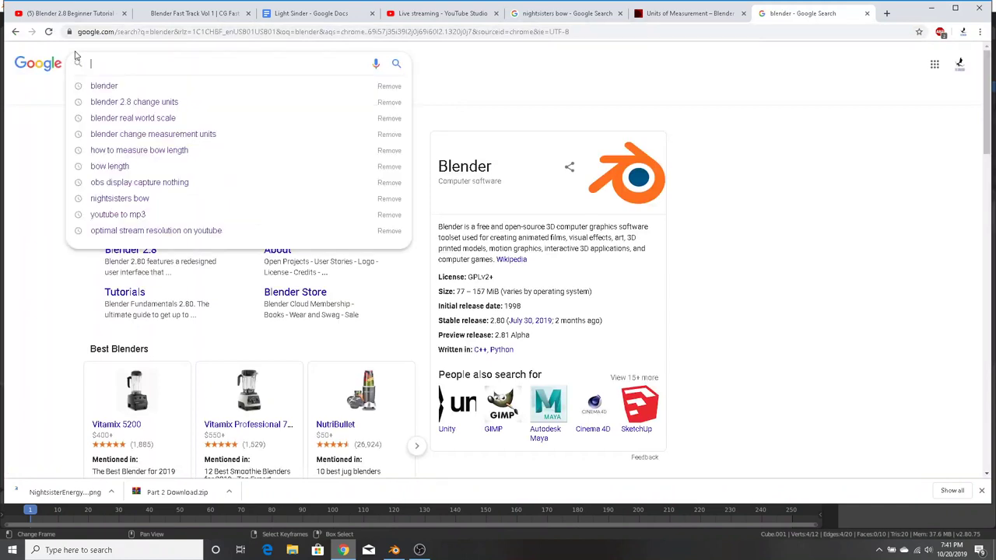
{"action": "type", "text": "blender mod"}
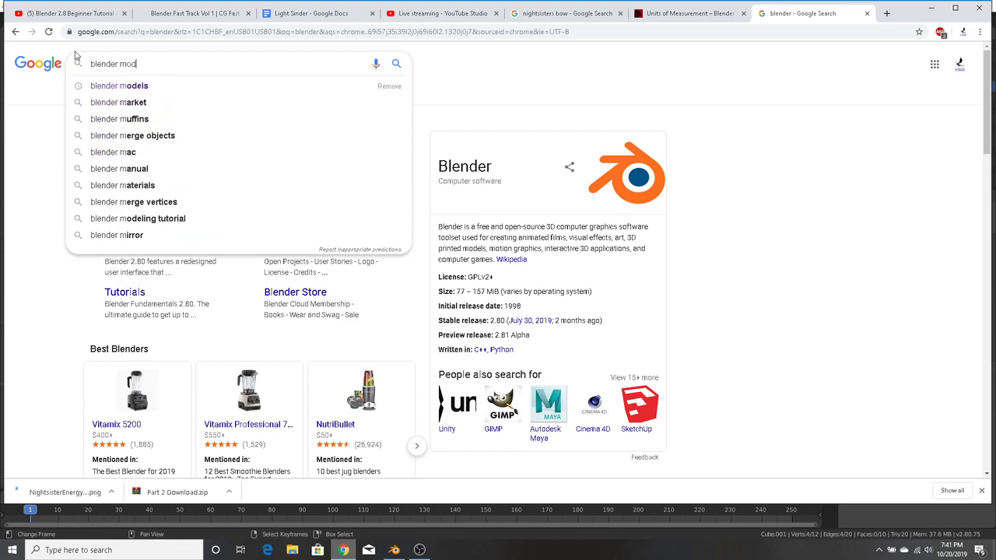
{"action": "type", "text": "el"}
{"action": "left_click", "coordinate": [157, 87]}
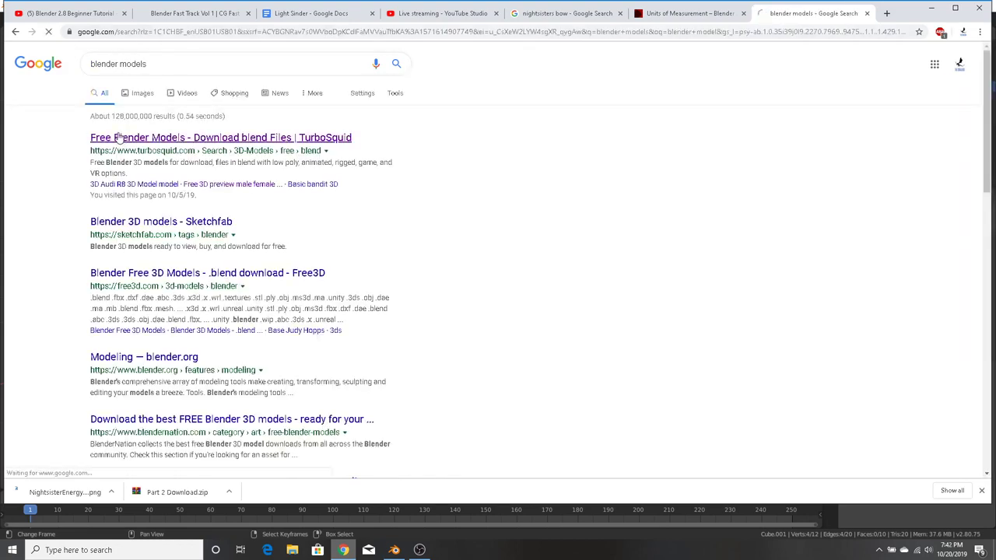
Browse TurboSquid's free Blender models and try to download the male and female Realistic Human Basemesh free sample preview
{"action": "left_click", "coordinate": [118, 137]}
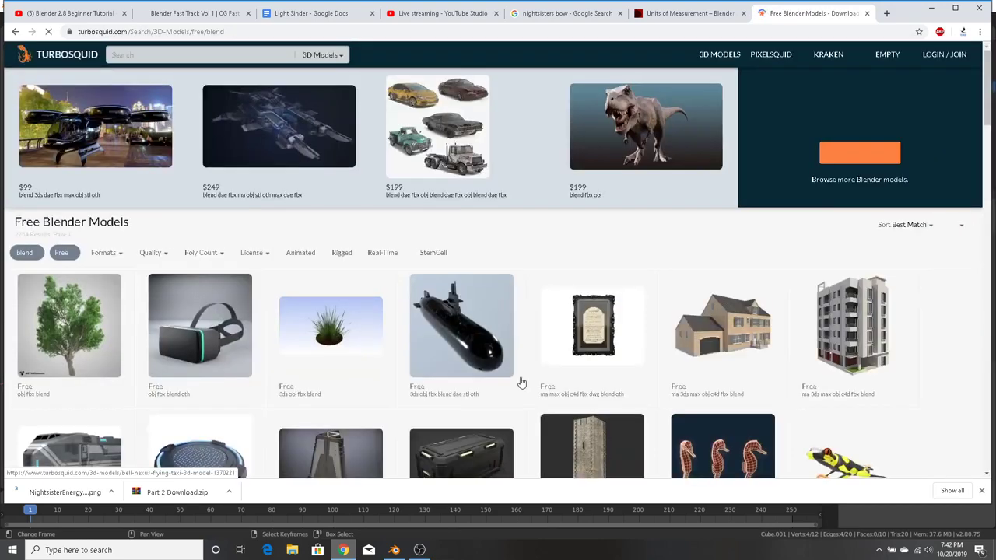
{"action": "scroll", "coordinate": [379, 224], "scroll_direction": "down", "scroll_amount": 3}
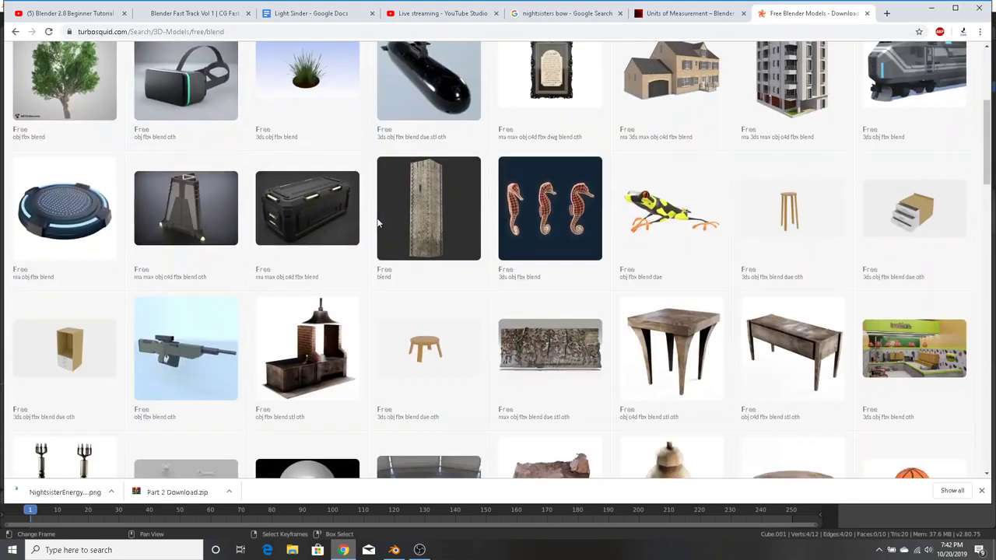
{"action": "scroll", "coordinate": [389, 229], "scroll_direction": "down", "scroll_amount": 5}
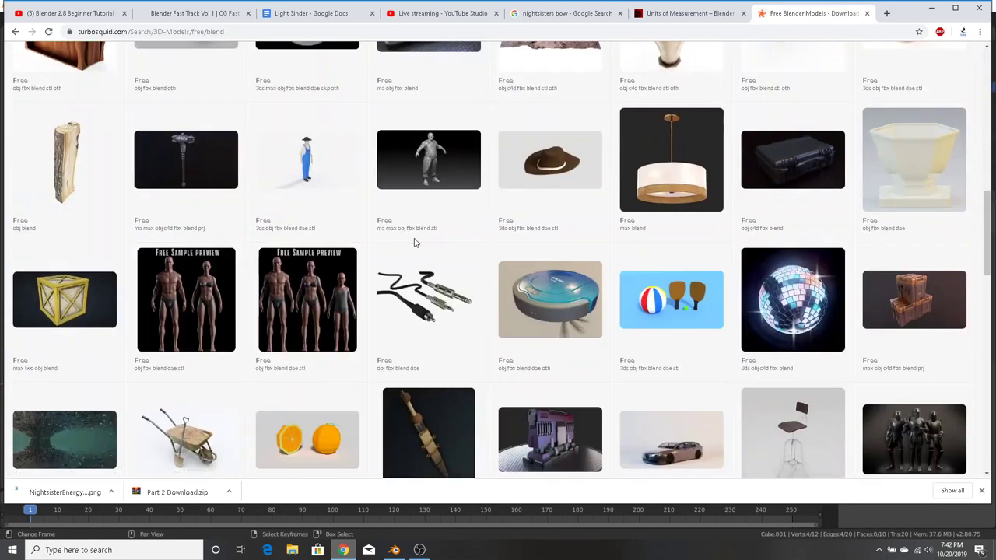
{"action": "left_click", "coordinate": [178, 298]}
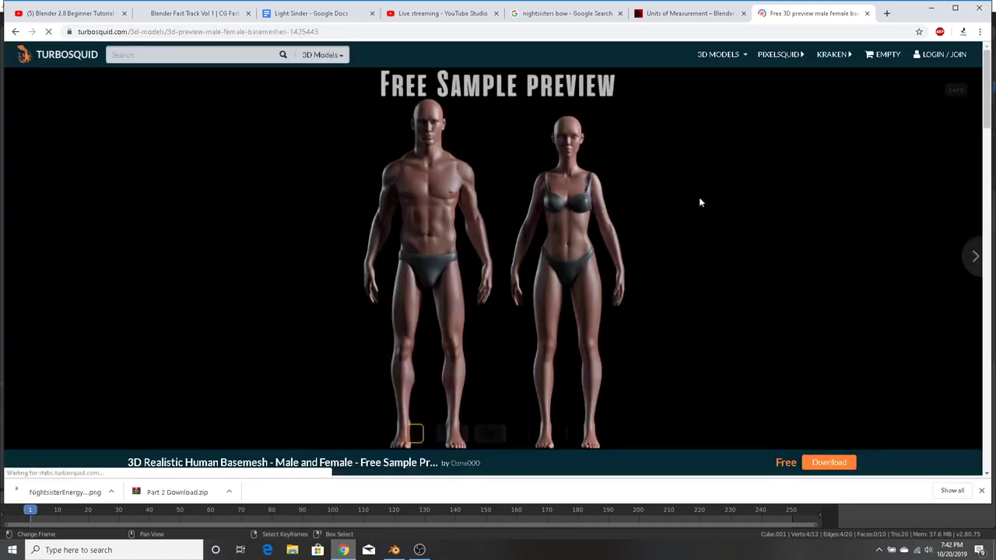
{"action": "scroll", "coordinate": [699, 200], "scroll_direction": "down", "scroll_amount": 2}
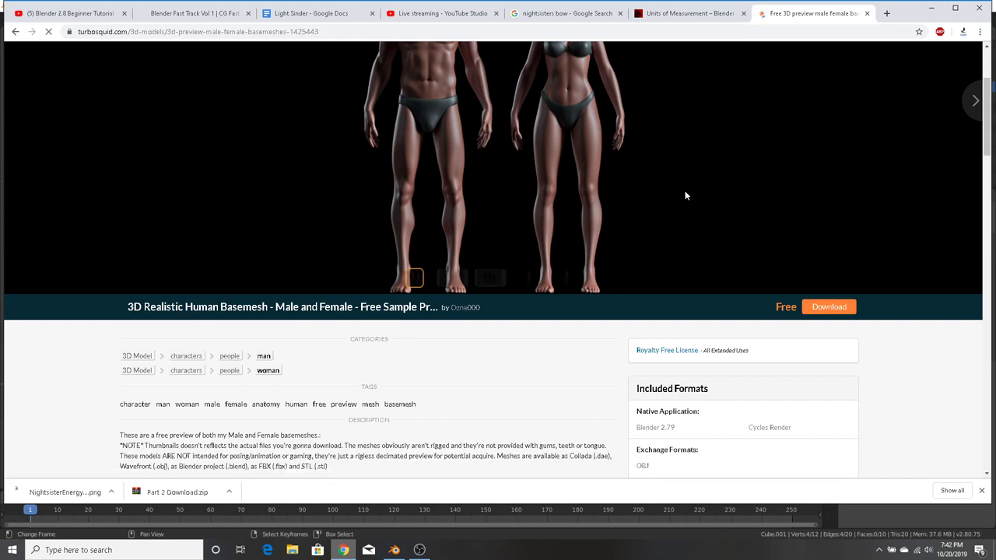
{"action": "left_click", "coordinate": [821, 309]}
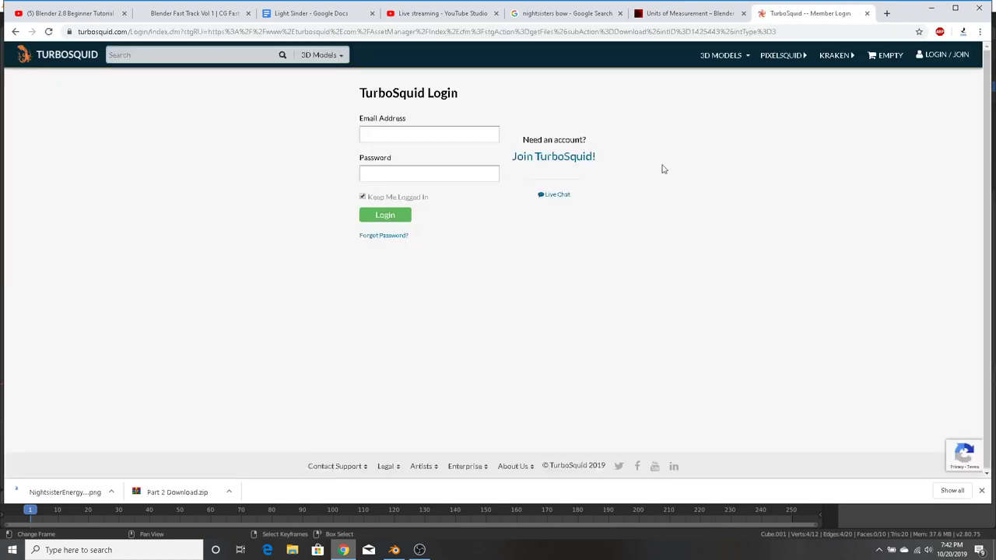
{"action": "left_click", "coordinate": [931, 8]}
{"action": "middle_click_drag", "start_coordinate": [569, 276], "coordinate": [631, 263]}
{"action": "scroll", "coordinate": [584, 279], "scroll_direction": "down", "scroll_amount": 3}
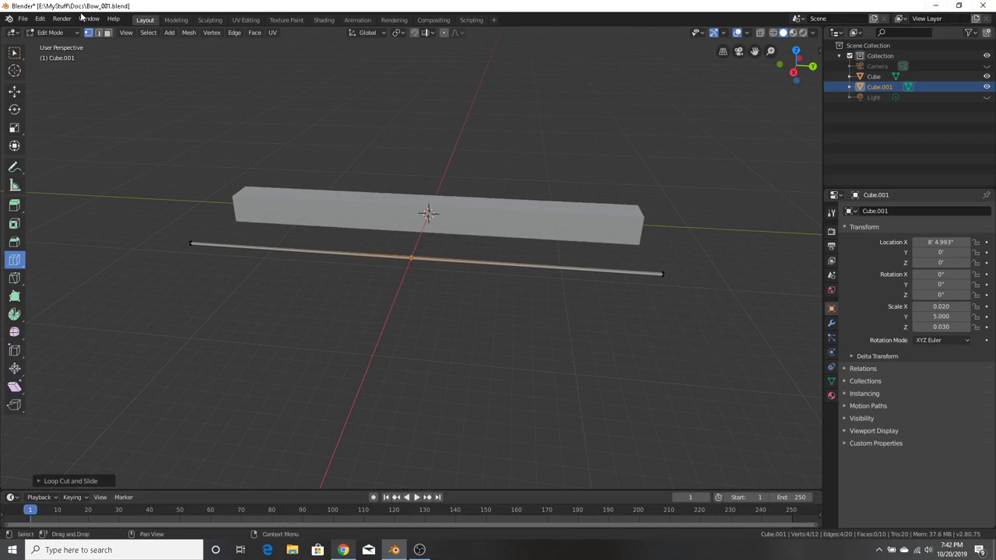
{"action": "left_click", "coordinate": [931, 6]}
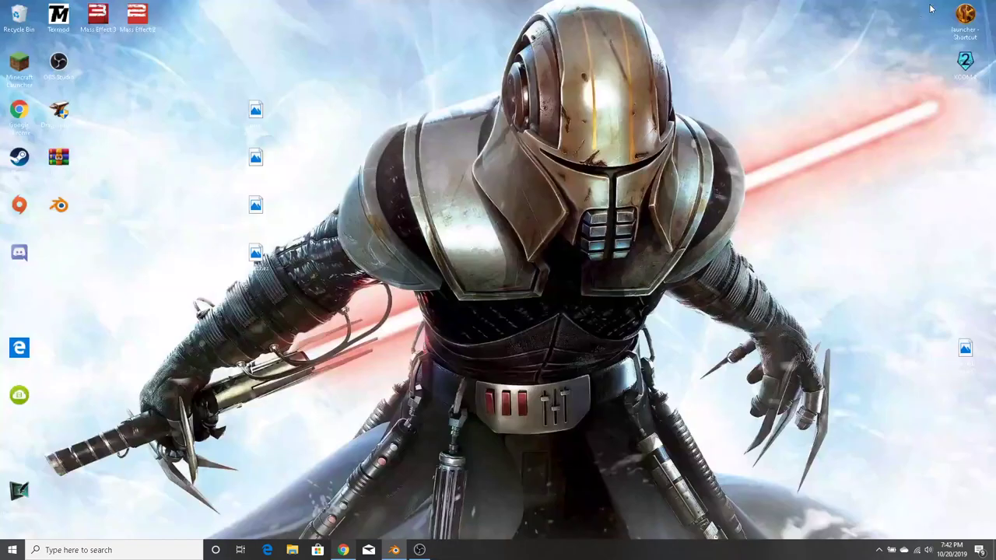
Switch to Chrome and create a blank Google Docs document in a new tab, with the browser window maximized
{"action": "left_click", "coordinate": [343, 550]}
{"action": "left_click", "coordinate": [885, 13]}
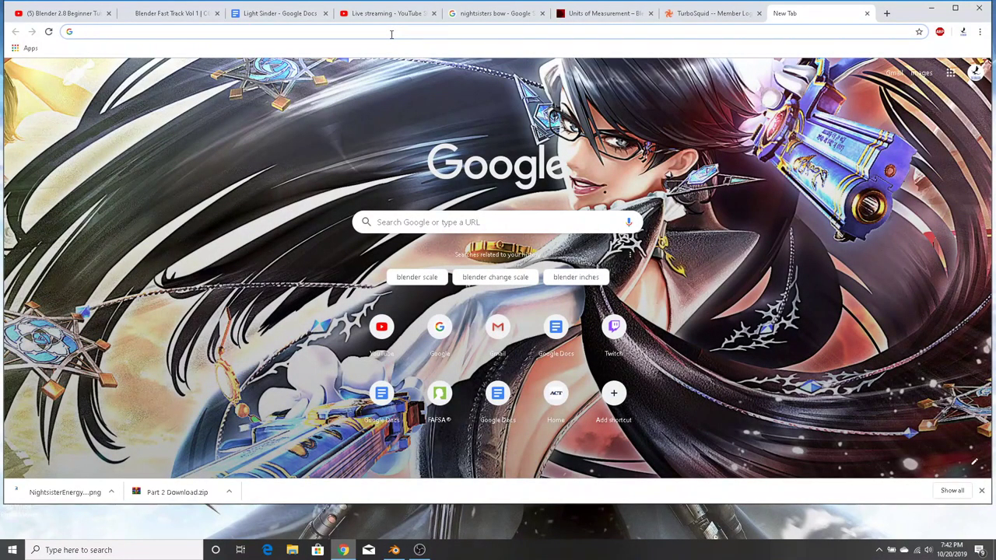
{"action": "type", "text": "docs.google.com/document/u/0/"}
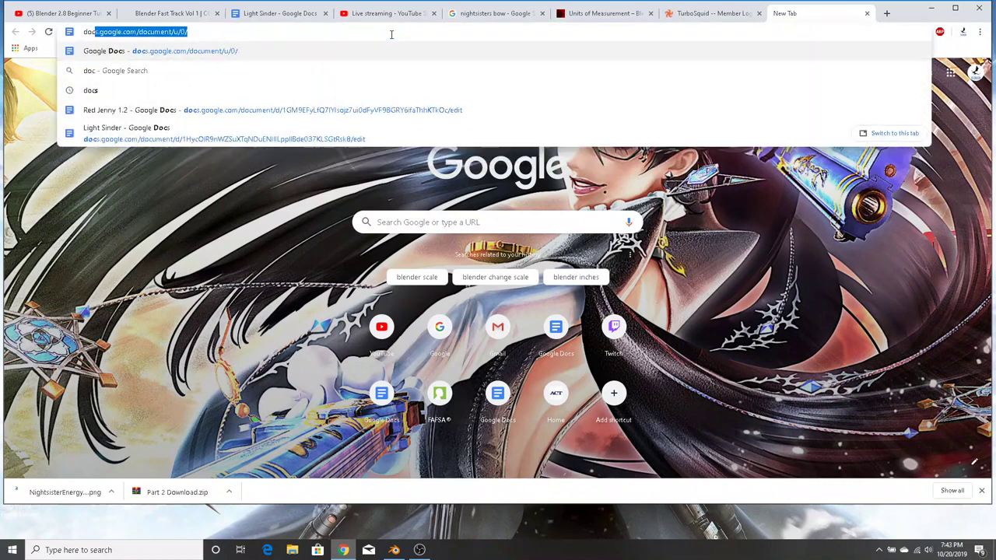
{"action": "key", "text": "Return"}
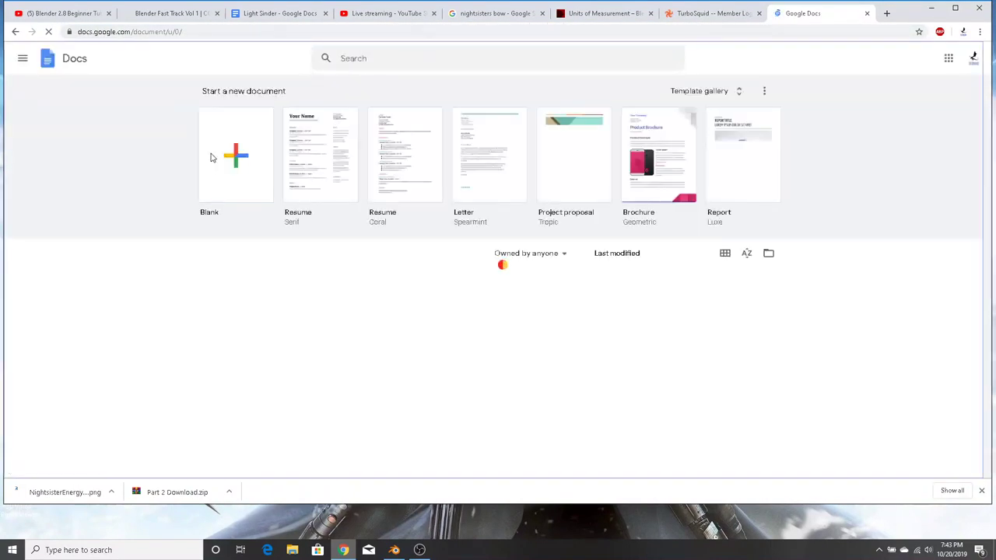
{"action": "left_click", "coordinate": [227, 153]}
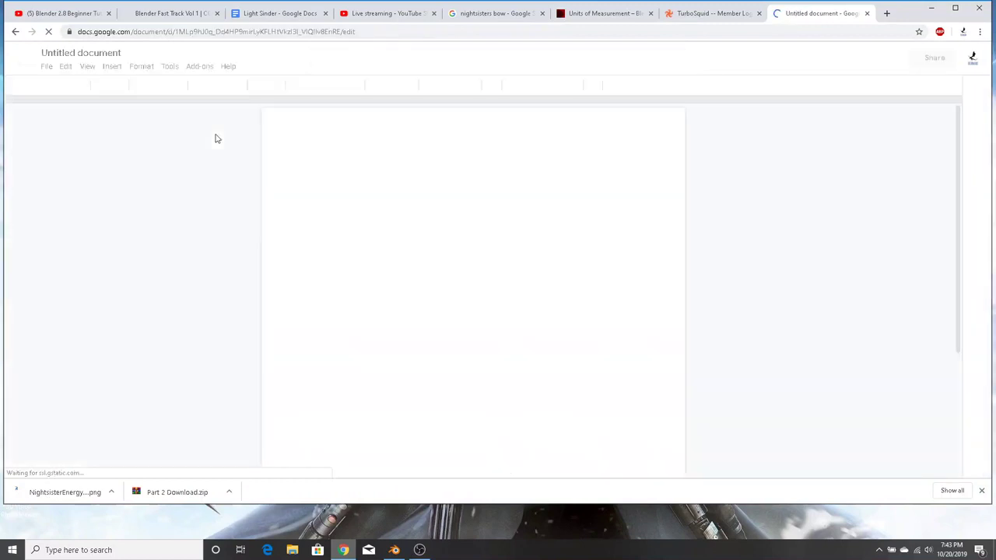
{"action": "left_click", "coordinate": [956, 8]}
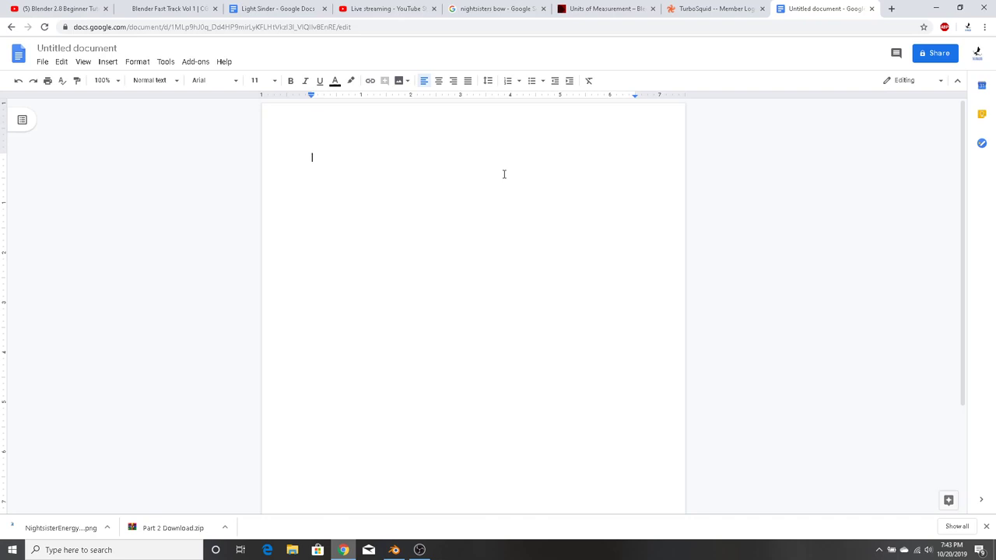
Write the bow's dimensions in the document as three lines: "Bow:", "2.5 inches W" and "3 inches H"
{"action": "type", "text": "Bow:"}
{"action": "key", "text": "Return"}
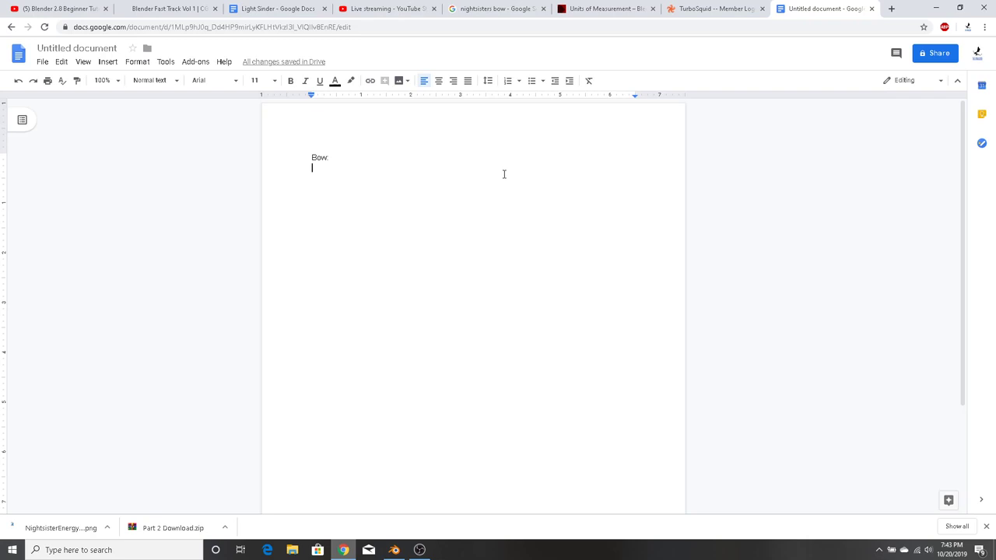
{"action": "type", "text": "2.5 i"}
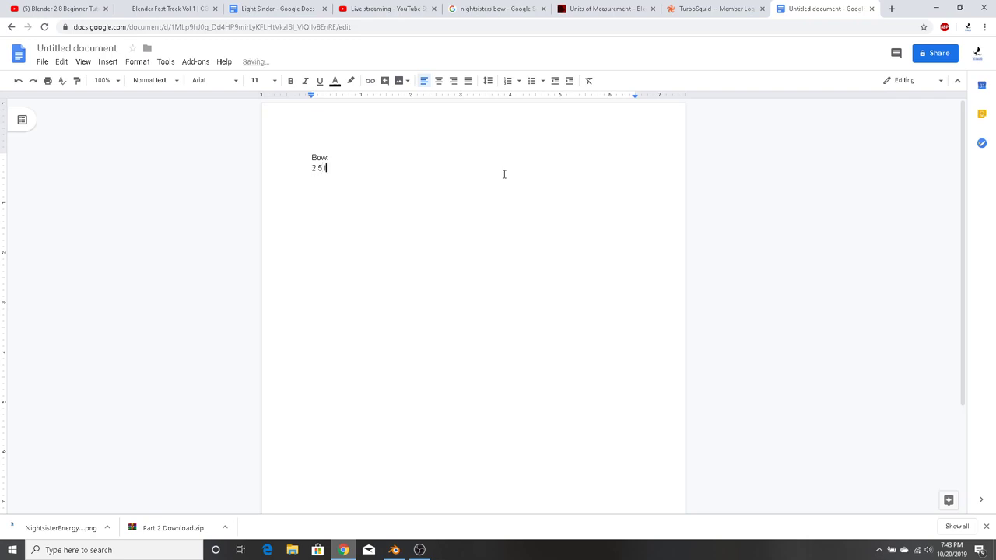
{"action": "type", "text": "nches W"}
{"action": "key", "text": "Return"}
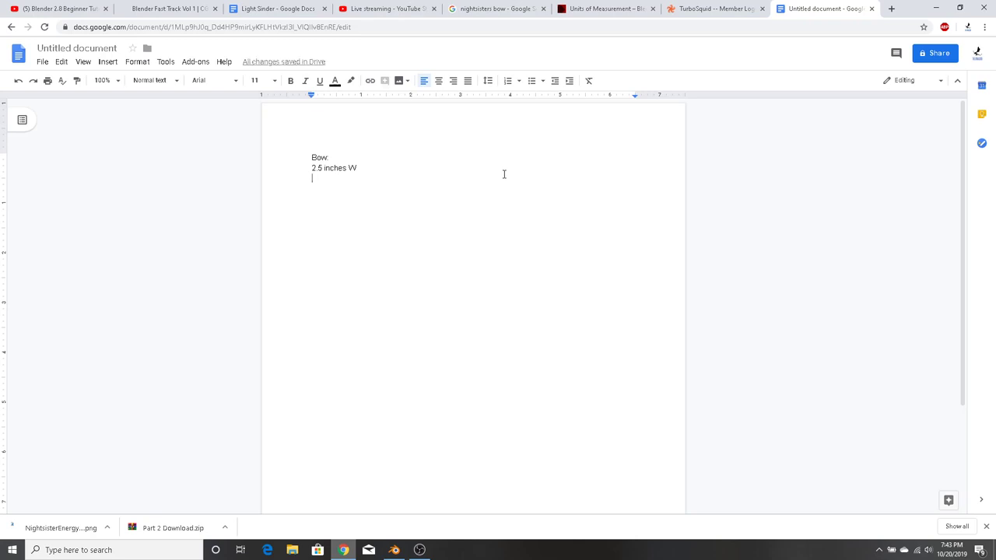
{"action": "type", "text": "3 inches H"}
Copy the Wookieepedia Nightsister energy bow image from the Google image results and paste it after "3 inches H" in the notes document
{"action": "left_click", "coordinate": [490, 8]}
{"action": "right_click", "coordinate": [739, 154]}
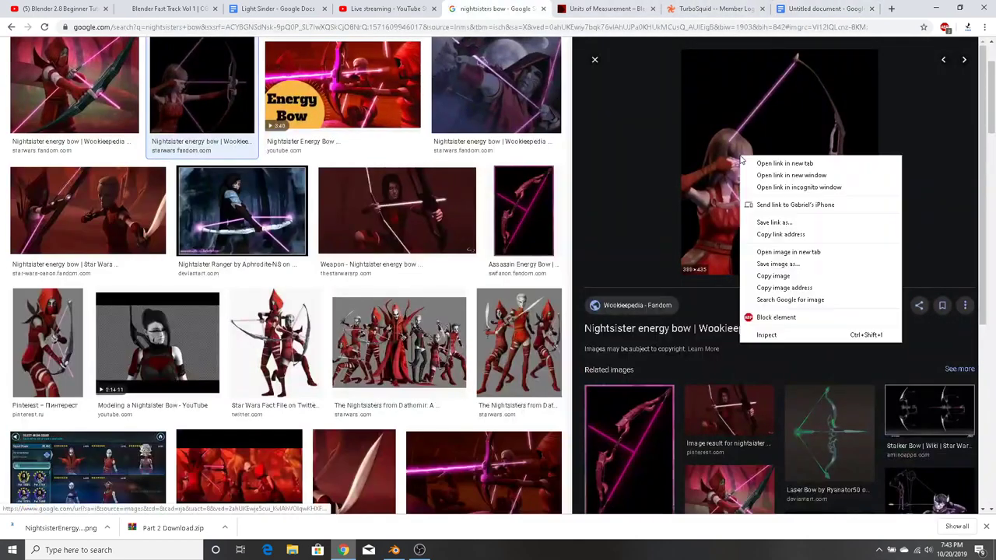
{"action": "left_click", "coordinate": [774, 275]}
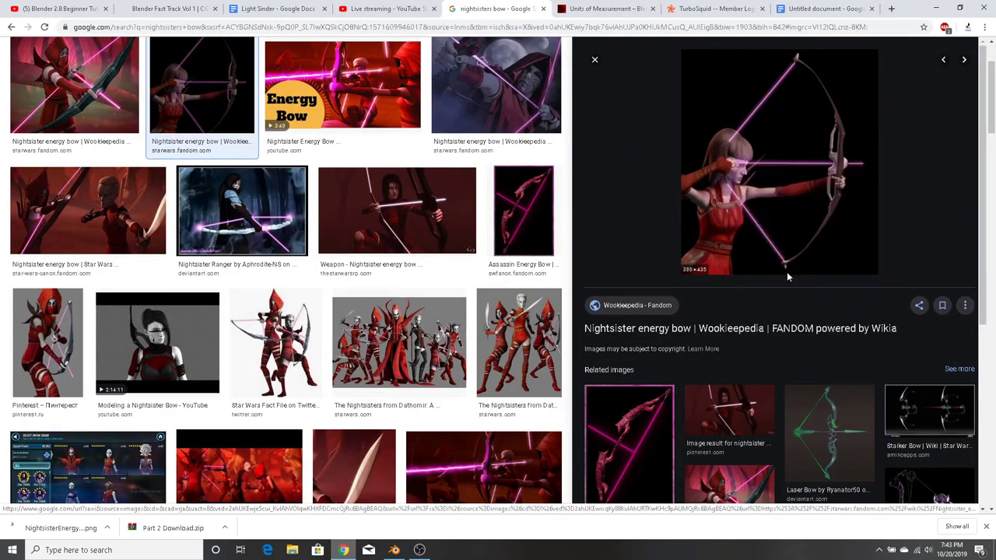
{"action": "left_click", "coordinate": [607, 8]}
{"action": "left_click", "coordinate": [813, 8]}
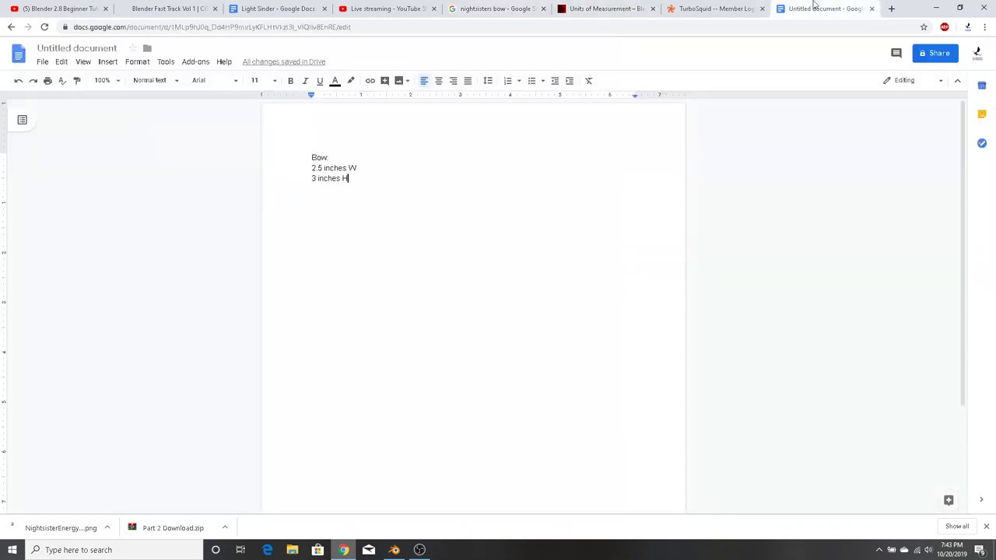
{"action": "right_click", "coordinate": [491, 189]}
{"action": "left_click", "coordinate": [520, 235]}
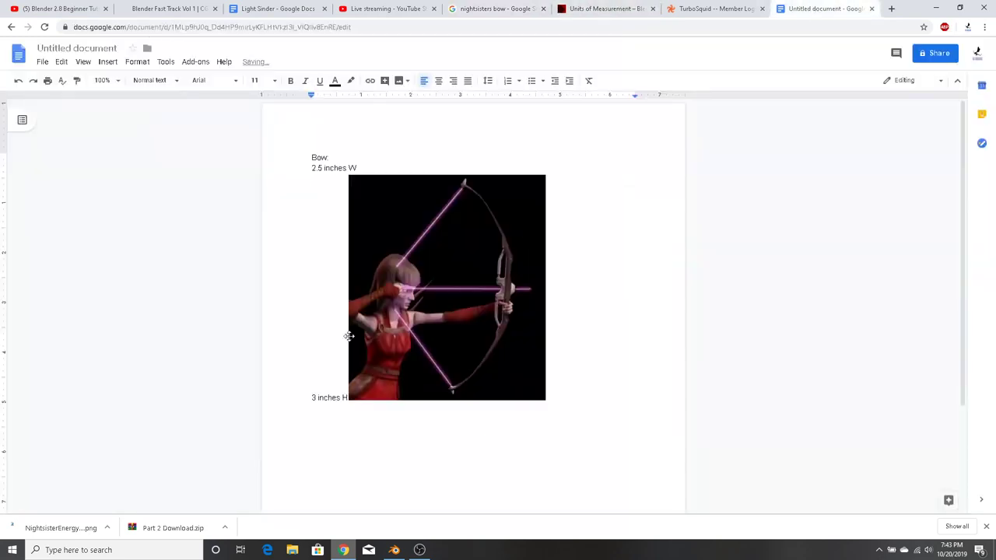
Undo the bow image paste and paste the image again on a new line below "3 inches H"
{"action": "left_click", "coordinate": [18, 81]}
{"action": "key", "text": "Return"}
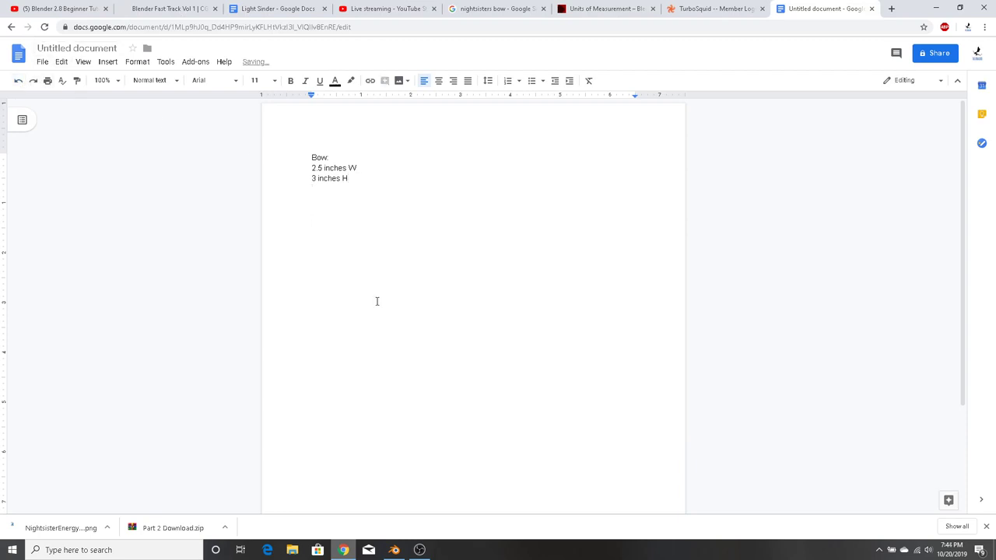
{"action": "right_click", "coordinate": [377, 300]}
{"action": "left_click", "coordinate": [416, 342]}
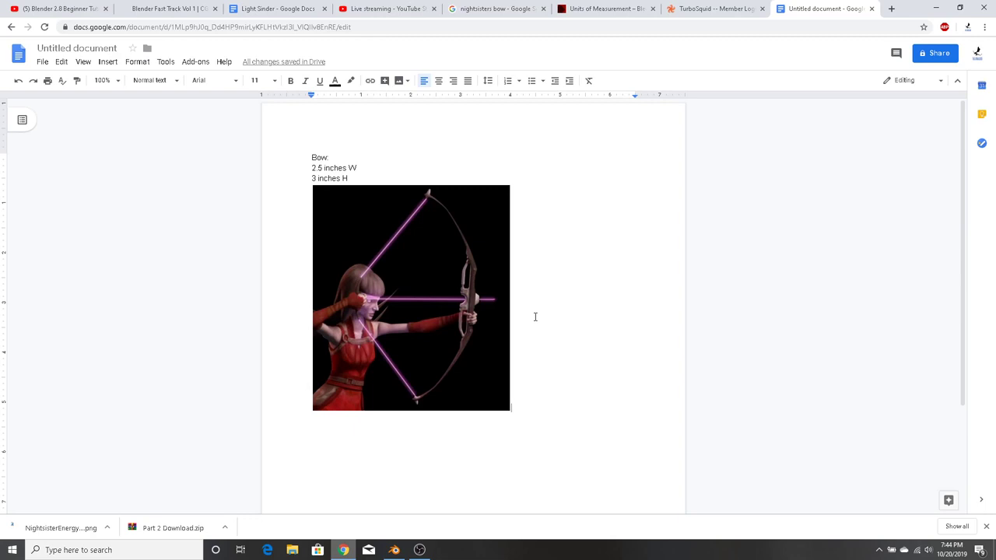
Add the heading "Halberd:" on a new line below the bow image
{"action": "left_click", "coordinate": [412, 178]}
{"action": "left_click", "coordinate": [567, 337]}
{"action": "key", "text": "Return"}
{"action": "type", "text": "Halberd:"}
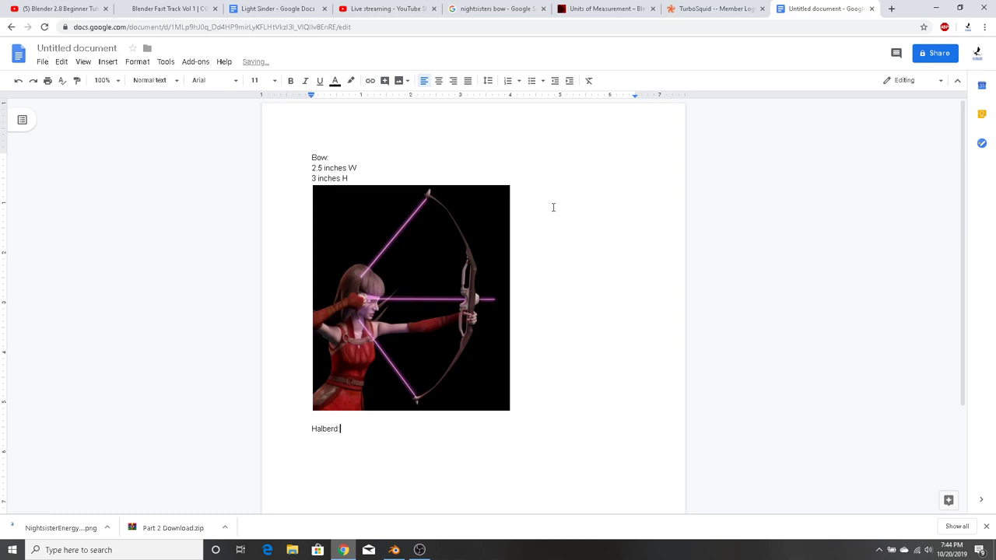
Replace the units of measurement page with Google and search Google Images for "halberd"
{"action": "left_click", "coordinate": [725, 7]}
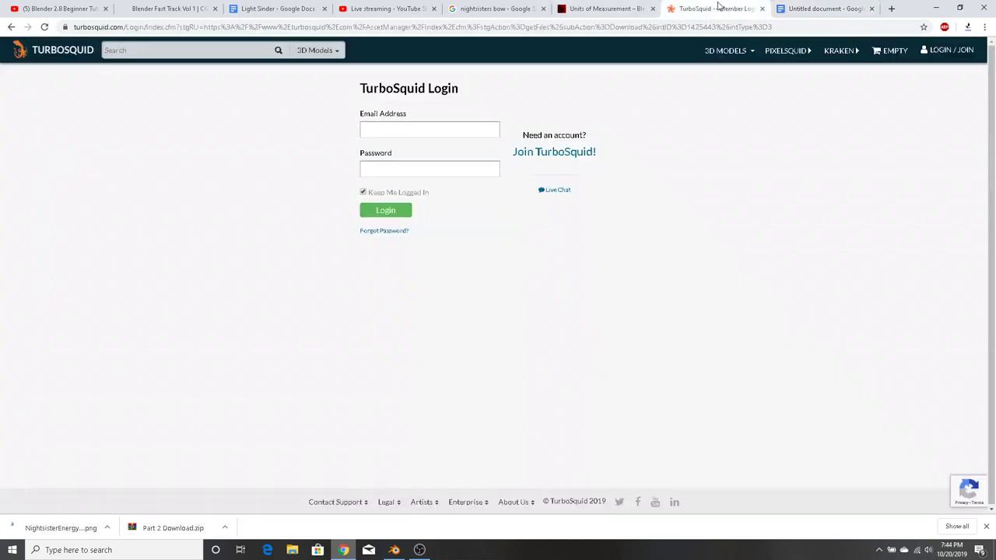
{"action": "left_click", "coordinate": [788, 6]}
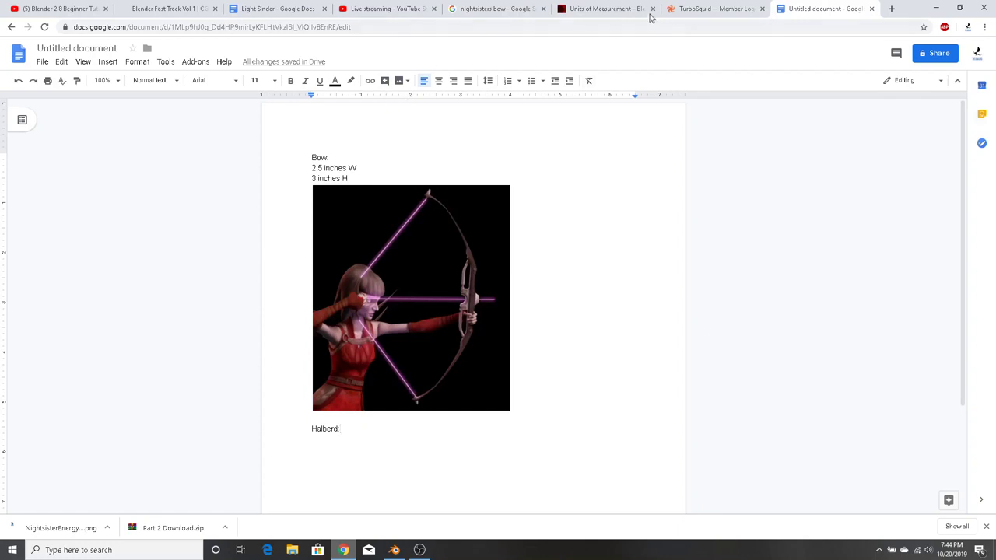
{"action": "left_click", "coordinate": [642, 11]}
{"action": "scroll", "coordinate": [641, 173], "scroll_direction": "up", "scroll_amount": 3}
{"action": "scroll", "coordinate": [641, 172], "scroll_direction": "up", "scroll_amount": 3}
{"action": "left_click", "coordinate": [520, 27]}
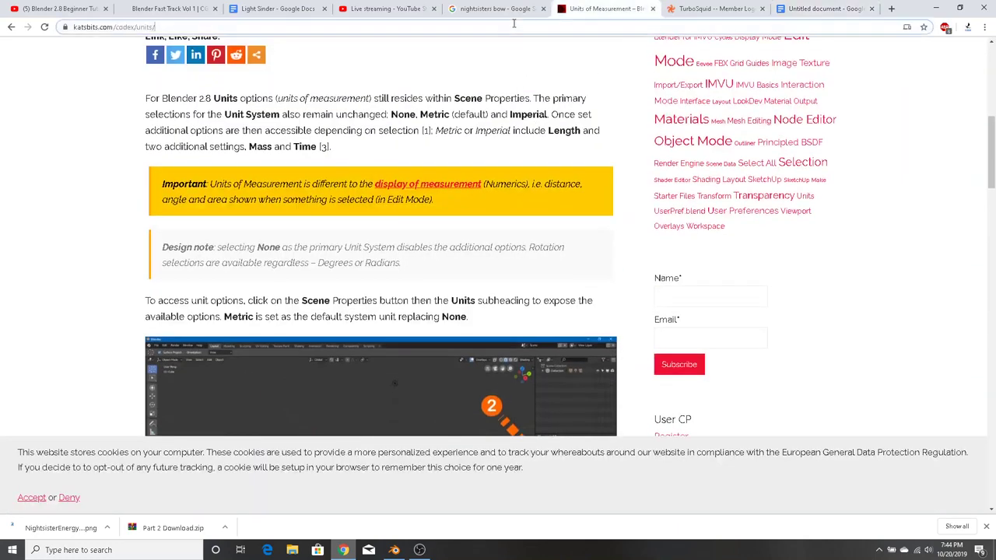
{"action": "type", "text": "go"}
{"action": "key", "text": "Return"}
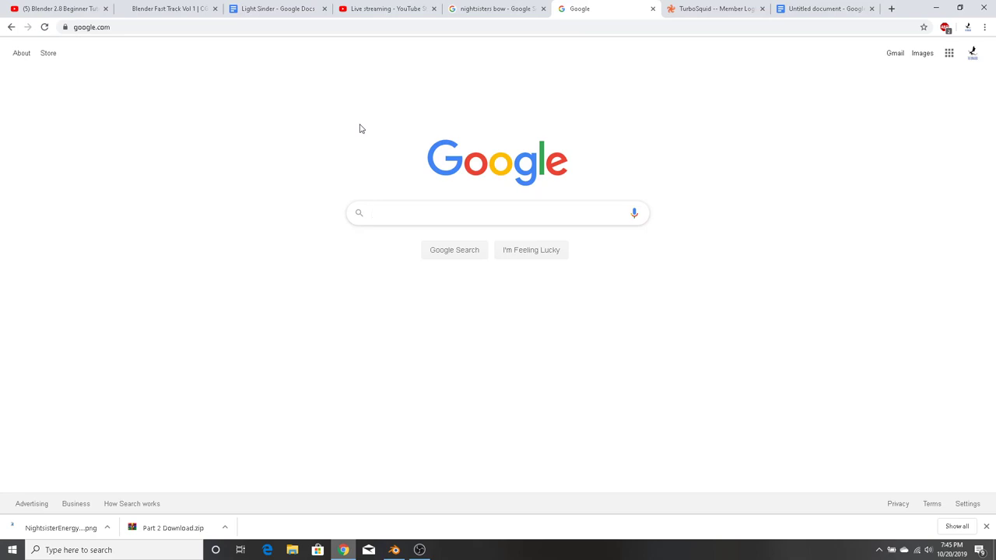
{"action": "type", "text": "halberd"}
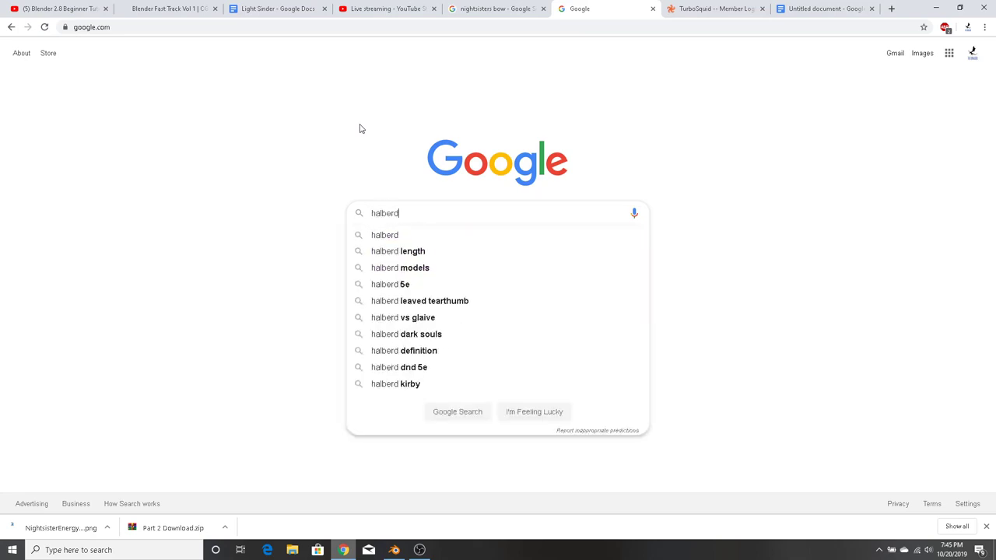
{"action": "key", "text": "Return"}
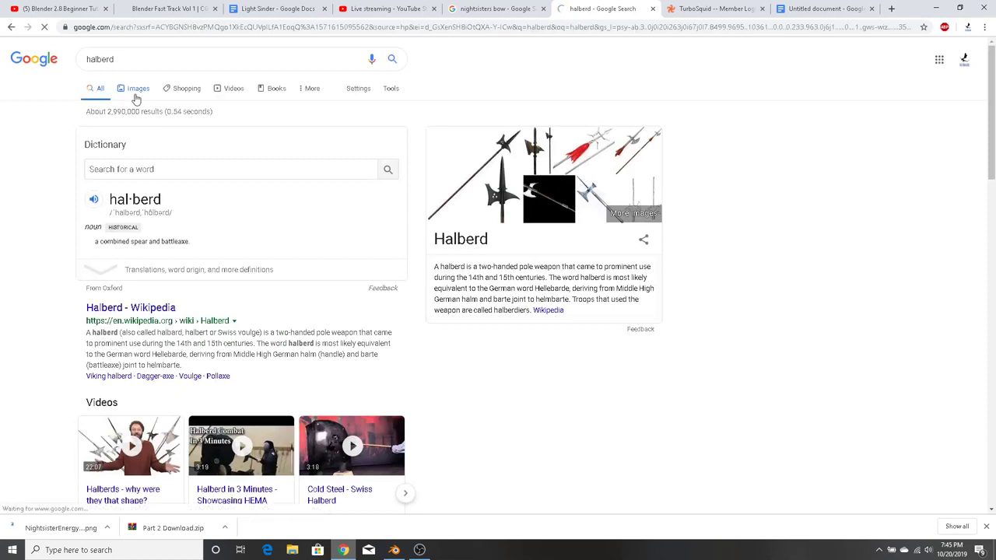
{"action": "left_click", "coordinate": [136, 91]}
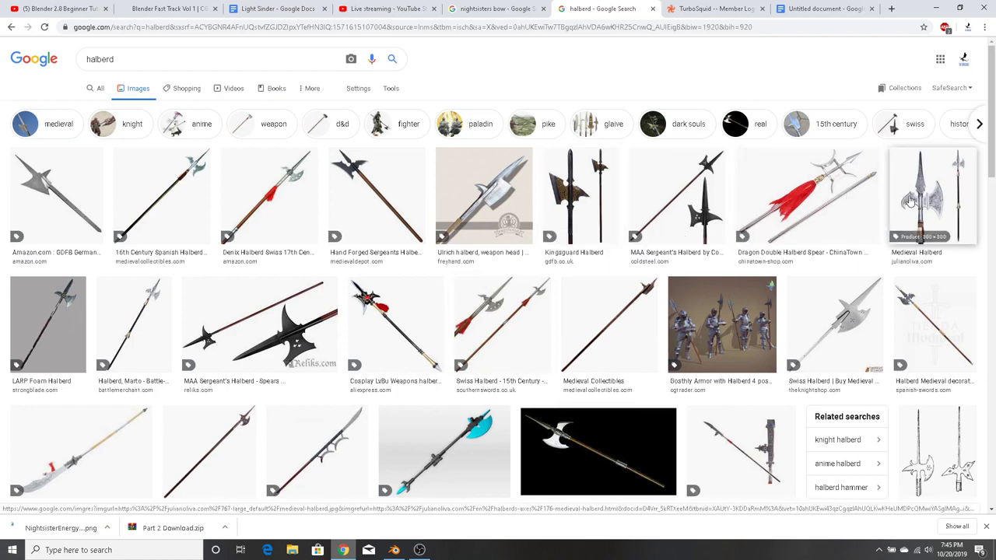
Browse the halberd image results and preview the HaoYue Dragon and 15th-century Swiss halberds
{"action": "scroll", "coordinate": [613, 279], "scroll_direction": "down", "scroll_amount": 3}
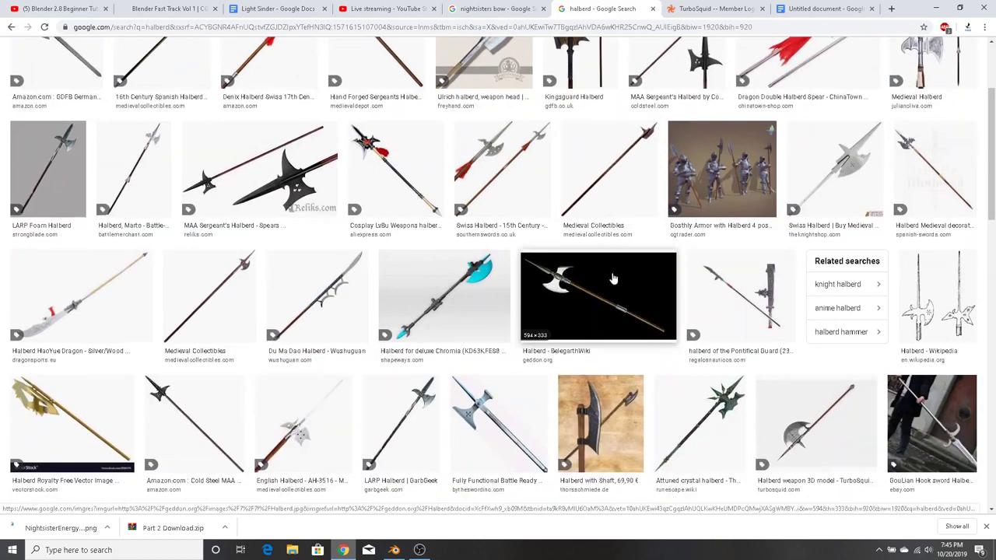
{"action": "left_click", "coordinate": [92, 284]}
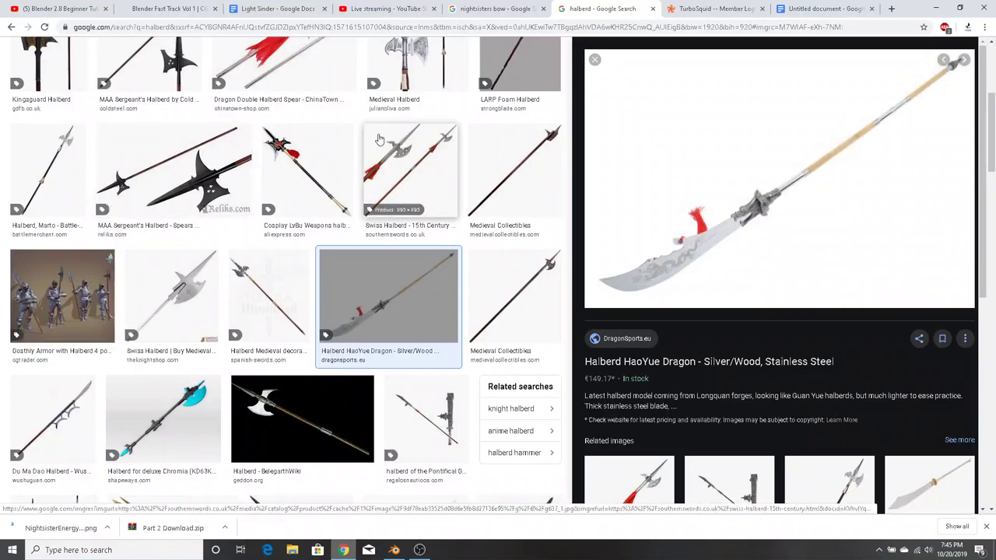
{"action": "left_click", "coordinate": [396, 150]}
{"action": "left_click", "coordinate": [397, 151]}
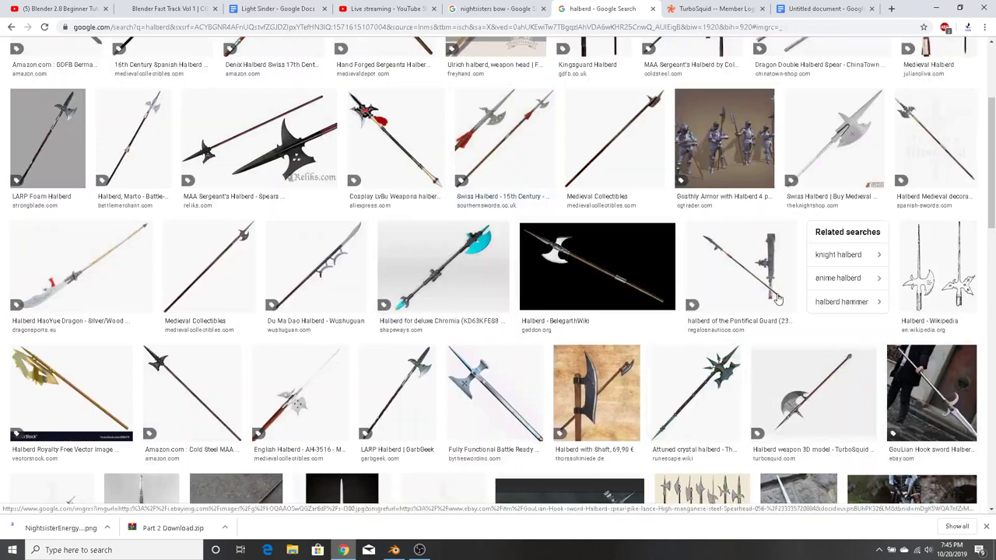
Copy the "Halberd for deluxe Chromia" image from the results and paste it under "Halberd:" in the notes document
{"action": "left_click", "coordinate": [479, 260]}
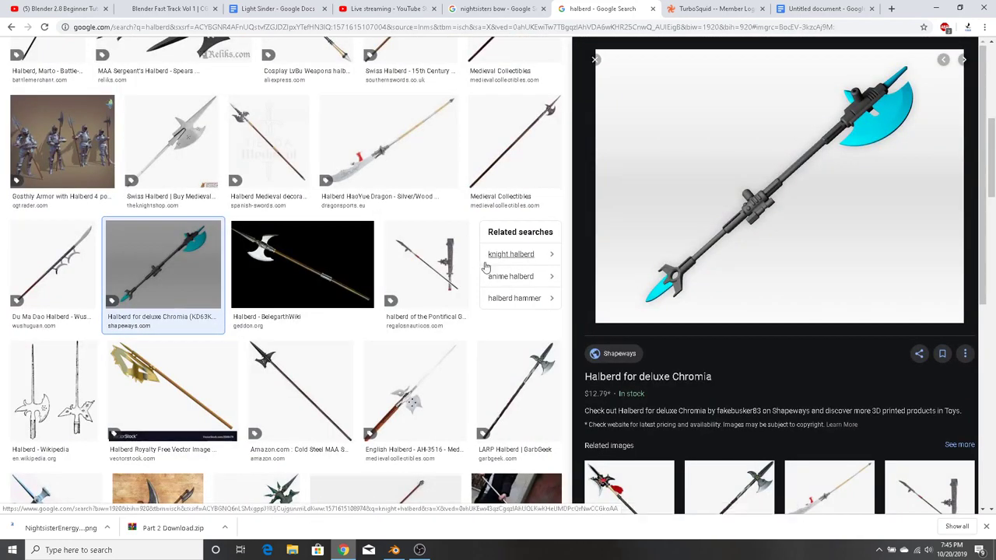
{"action": "right_click", "coordinate": [799, 192]}
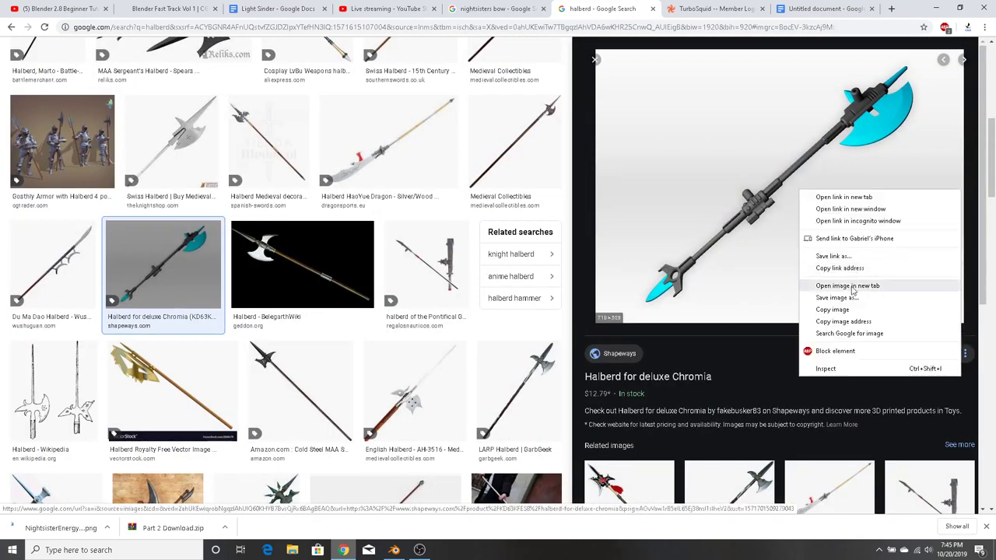
{"action": "left_click", "coordinate": [855, 321]}
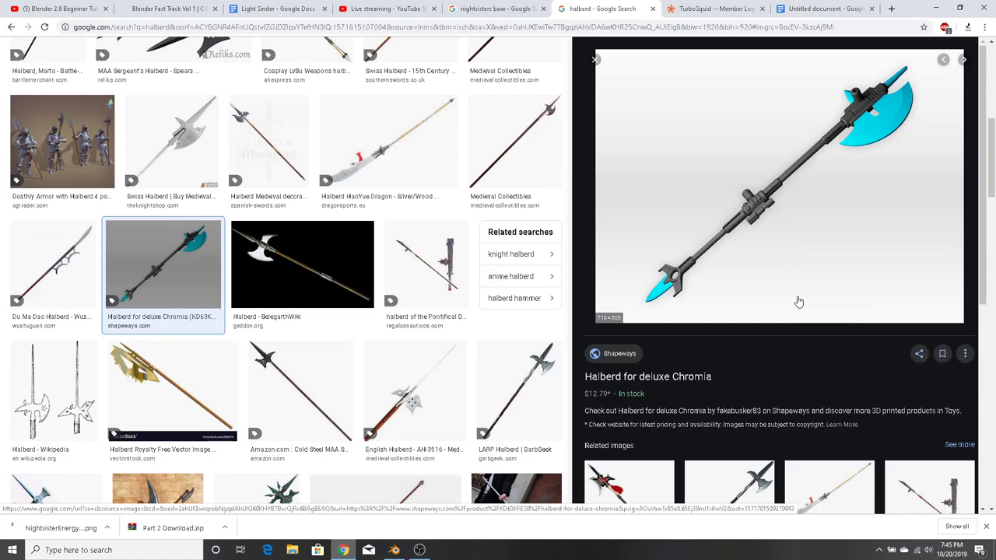
{"action": "left_click", "coordinate": [498, 8]}
{"action": "left_click", "coordinate": [384, 8]}
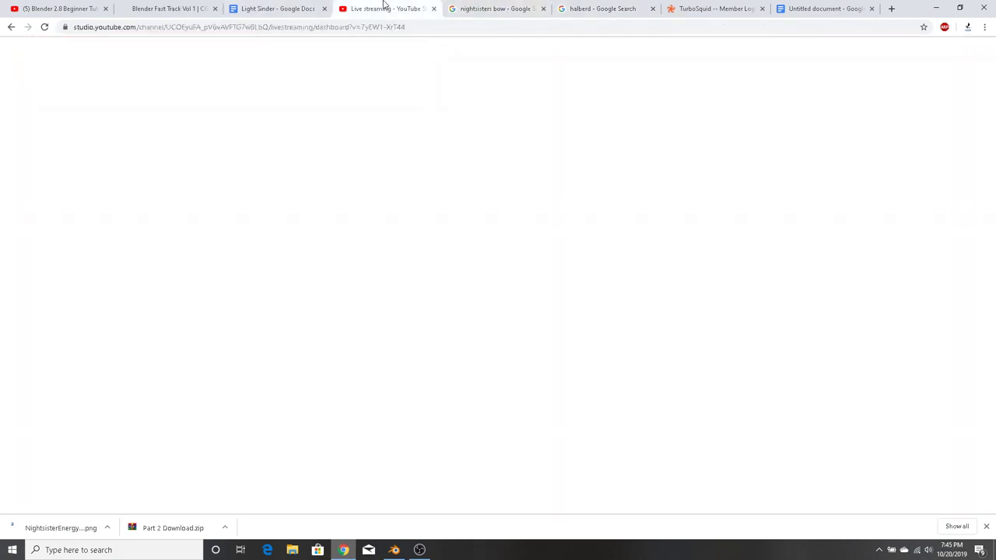
{"action": "left_click", "coordinate": [823, 9]}
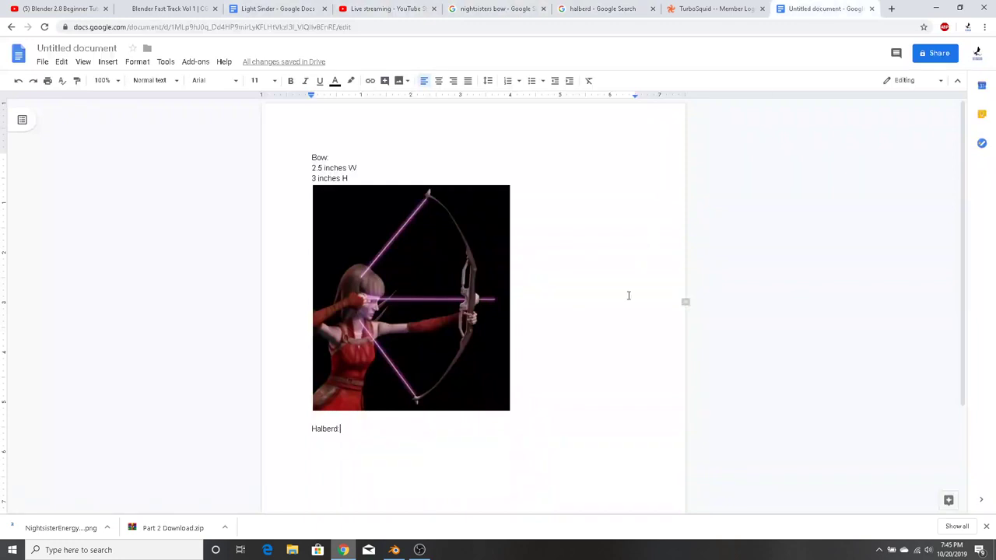
{"action": "key", "text": "Return"}
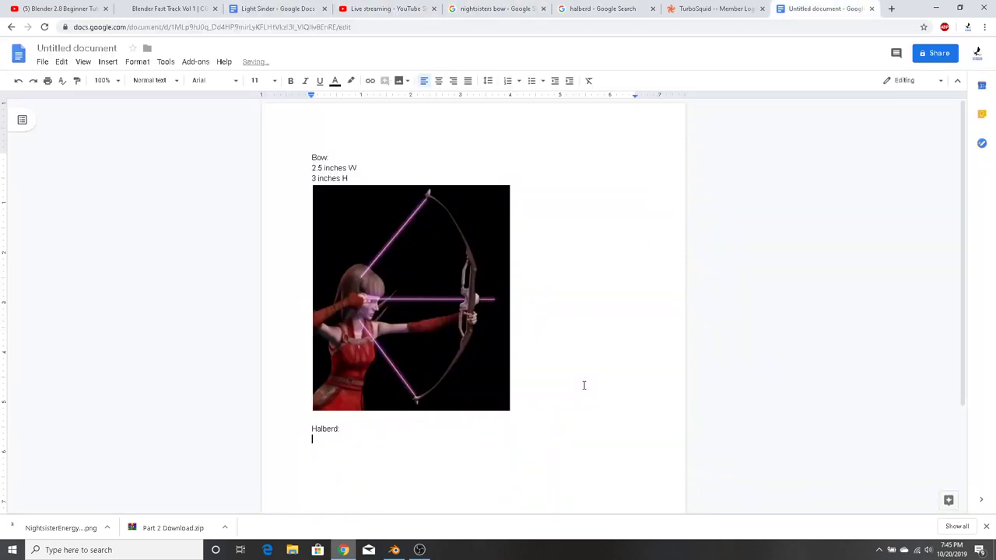
{"action": "right_click", "coordinate": [522, 488]}
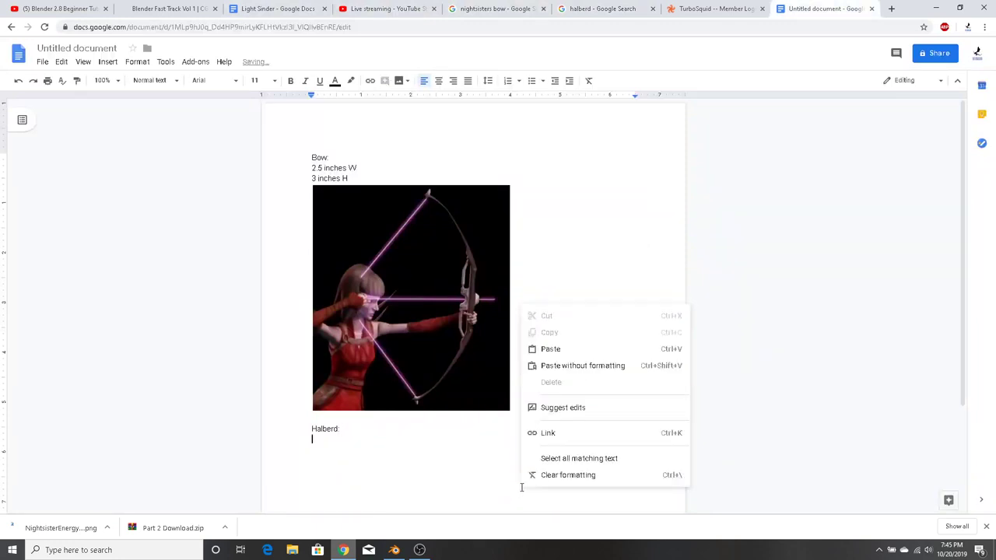
{"action": "left_click", "coordinate": [562, 347]}
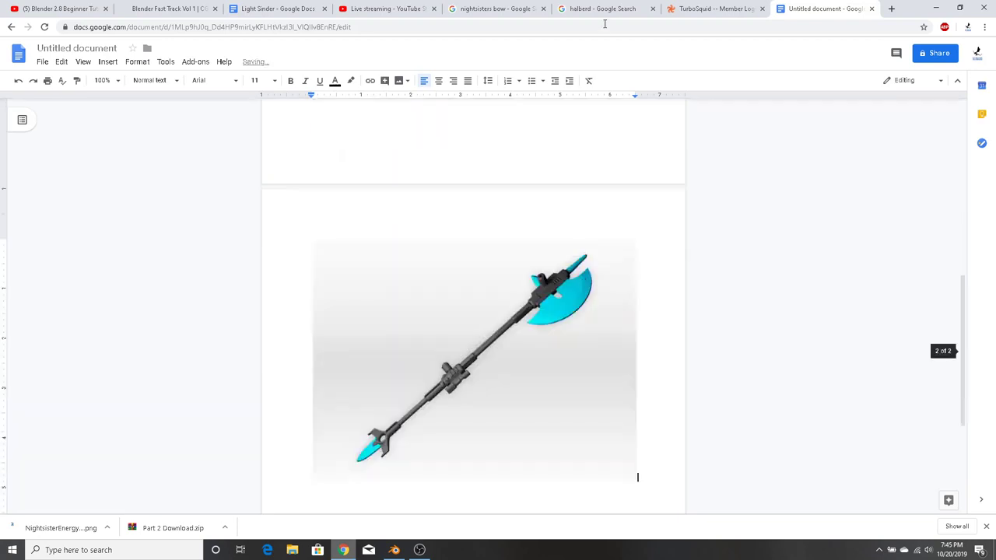
Close the TurboSquid login page and preview the "Gosthly Armor with Halberd 4 poses" image in the halberd results
{"action": "left_click", "coordinate": [724, 9]}
{"action": "left_click", "coordinate": [638, 9]}
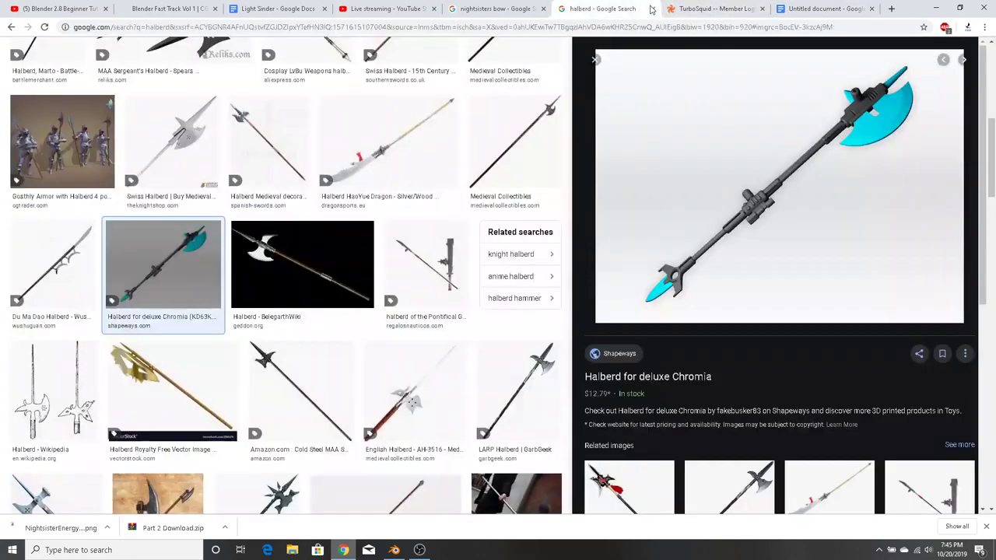
{"action": "left_click", "coordinate": [762, 9]}
{"action": "scroll", "coordinate": [84, 340], "scroll_direction": "up", "scroll_amount": 4}
{"action": "left_click", "coordinate": [84, 340]}
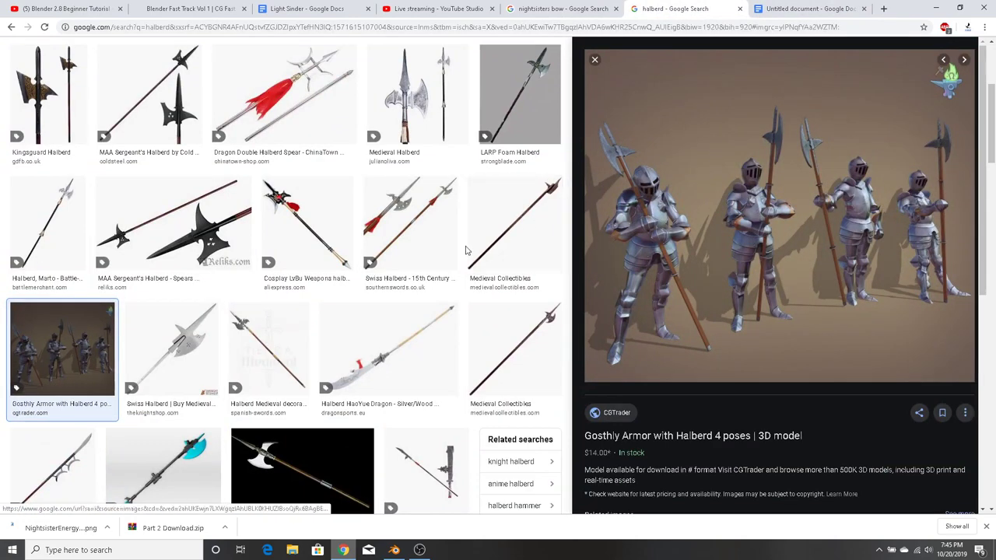
Add the line "6 feet length" under "Halberd:" in the notes document and review it against the halberd image
{"action": "left_click", "coordinate": [809, 9]}
{"action": "scroll", "coordinate": [467, 218], "scroll_direction": "up", "scroll_amount": 3}
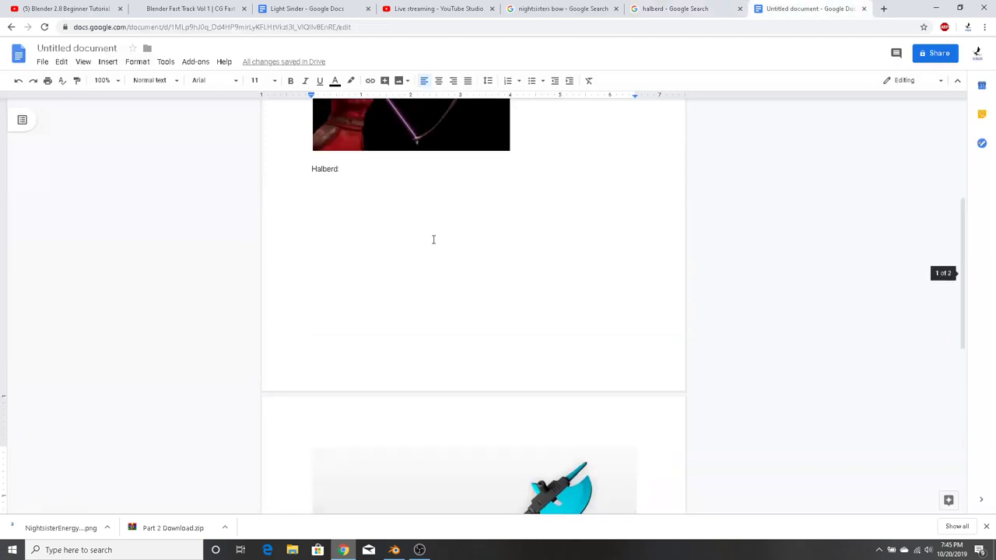
{"action": "left_click", "coordinate": [418, 197]}
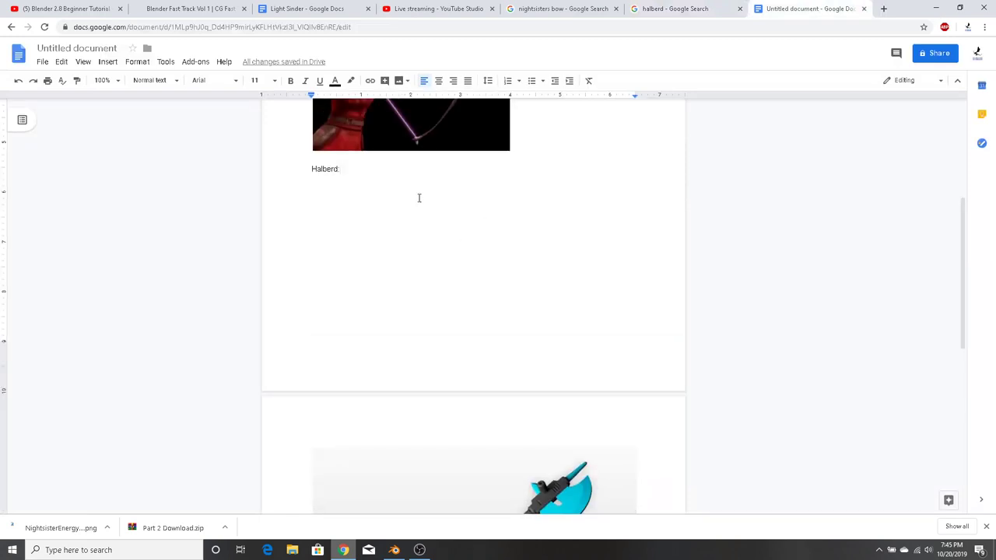
{"action": "key", "text": "Return"}
{"action": "type", "text": "6 feet length"}
{"action": "scroll", "coordinate": [420, 188], "scroll_direction": "down", "scroll_amount": 2}
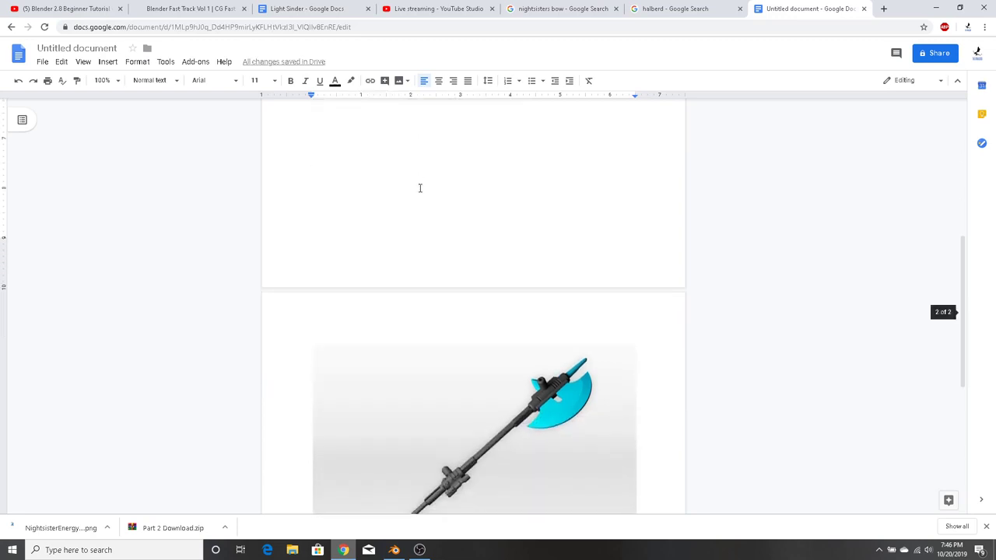
{"action": "scroll", "coordinate": [419, 187], "scroll_direction": "up", "scroll_amount": 2}
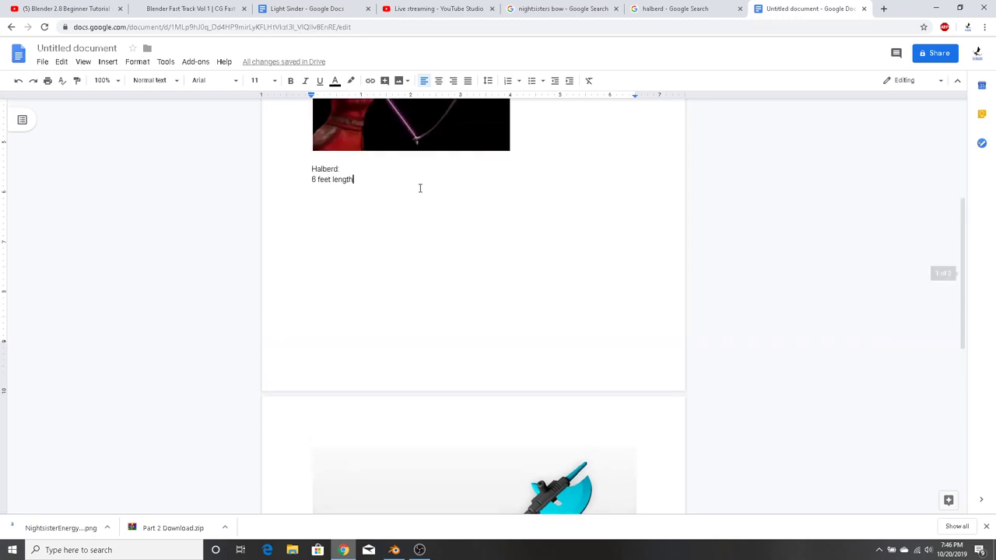
{"action": "scroll", "coordinate": [419, 187], "scroll_direction": "down", "scroll_amount": 1}
{"action": "scroll", "coordinate": [419, 187], "scroll_direction": "down", "scroll_amount": 2}
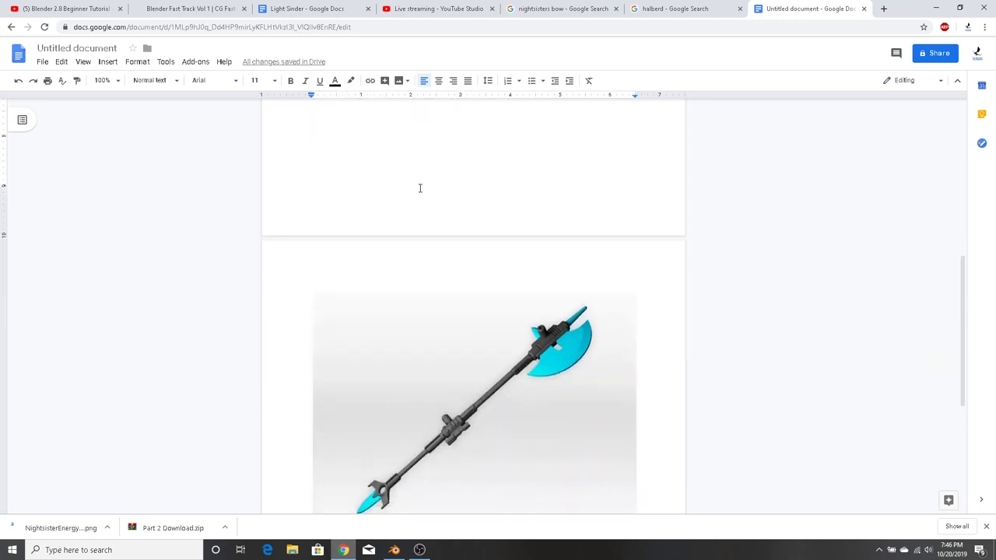
{"action": "scroll", "coordinate": [419, 187], "scroll_direction": "up", "scroll_amount": 3}
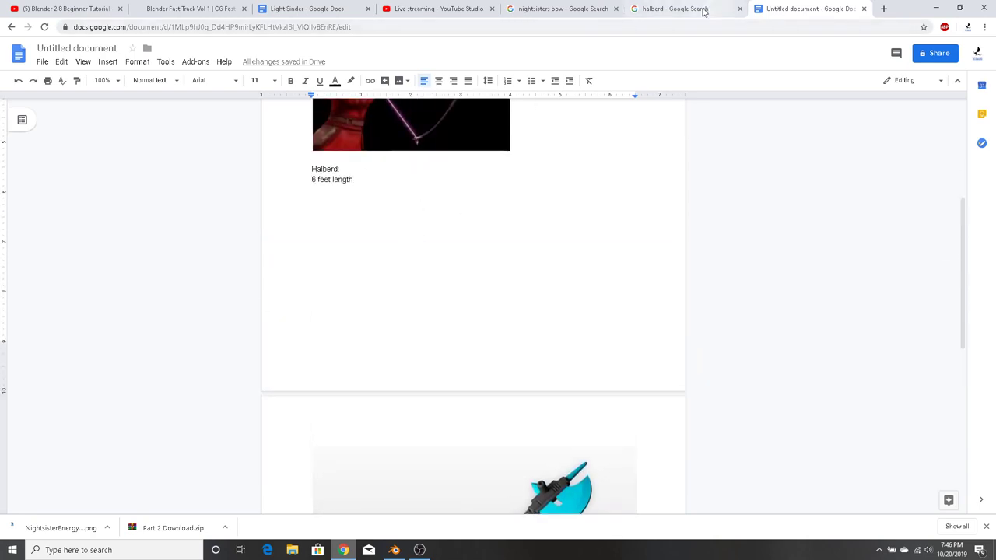
Replace the halberd query with a Google Images search for "diagram"
{"action": "left_click", "coordinate": [677, 9]}
{"action": "double_click", "coordinate": [159, 59]}
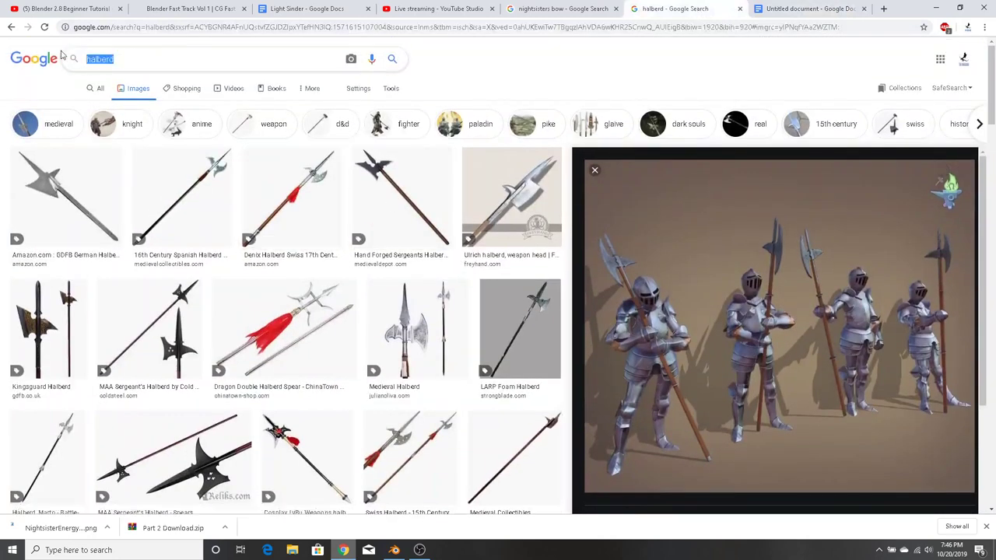
{"action": "key", "text": "BackSpace"}
{"action": "type", "text": "diagram"}
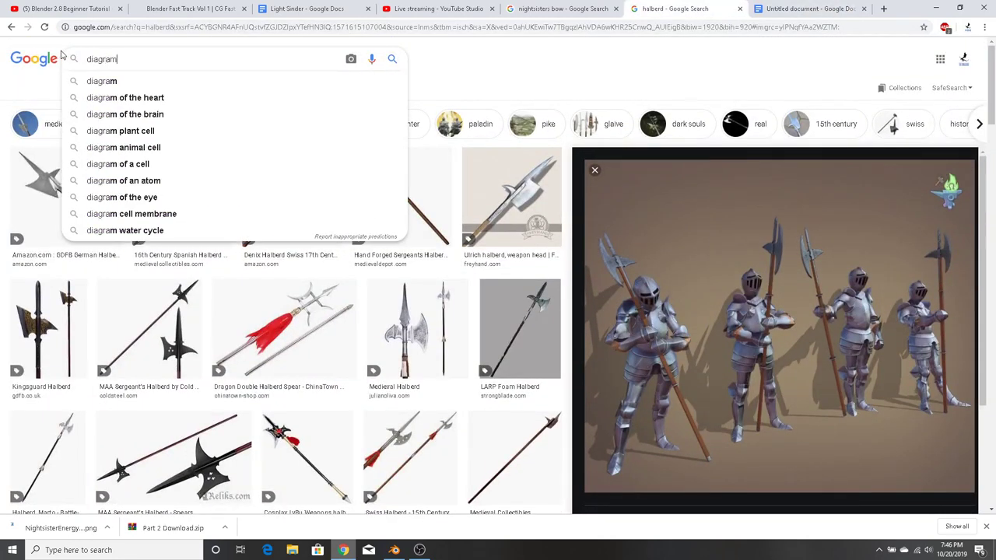
{"action": "key", "text": "Return"}
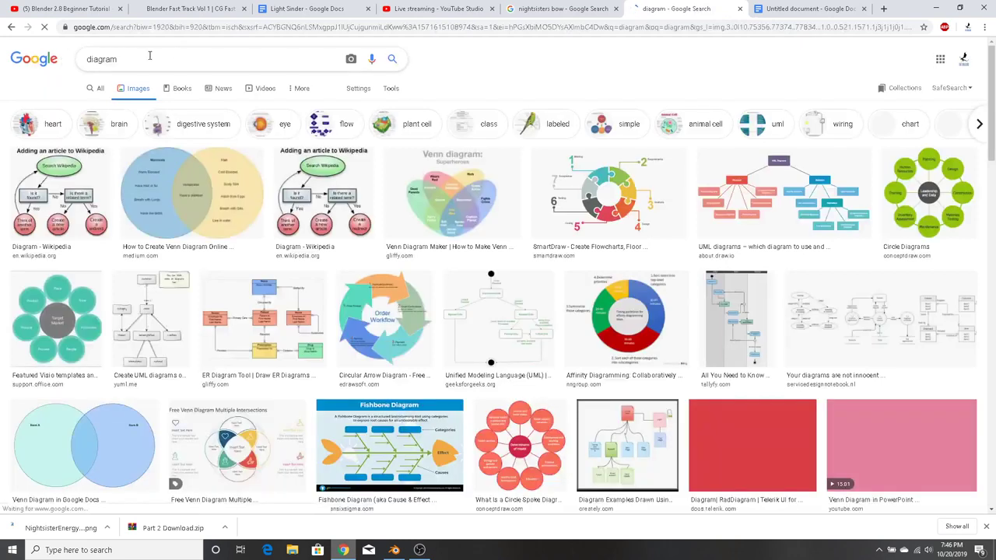
{"action": "left_click", "coordinate": [186, 57]}
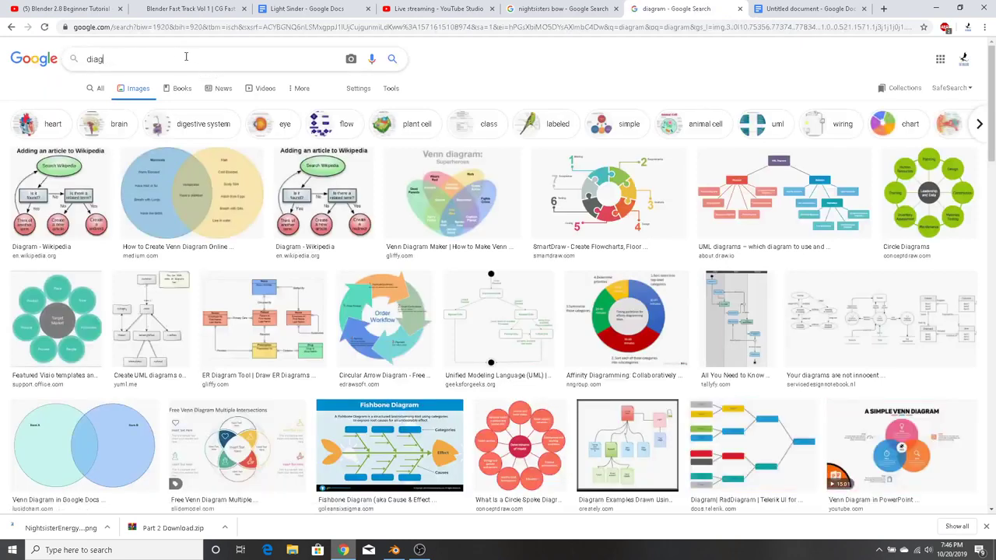
{"action": "key", "text": "BackSpace"}
{"action": "key", "text": "BackSpace"}
{"action": "key", "text": "BackSpace"}
{"action": "key", "text": "BackSpace"}
{"action": "type", "text": "hel"}
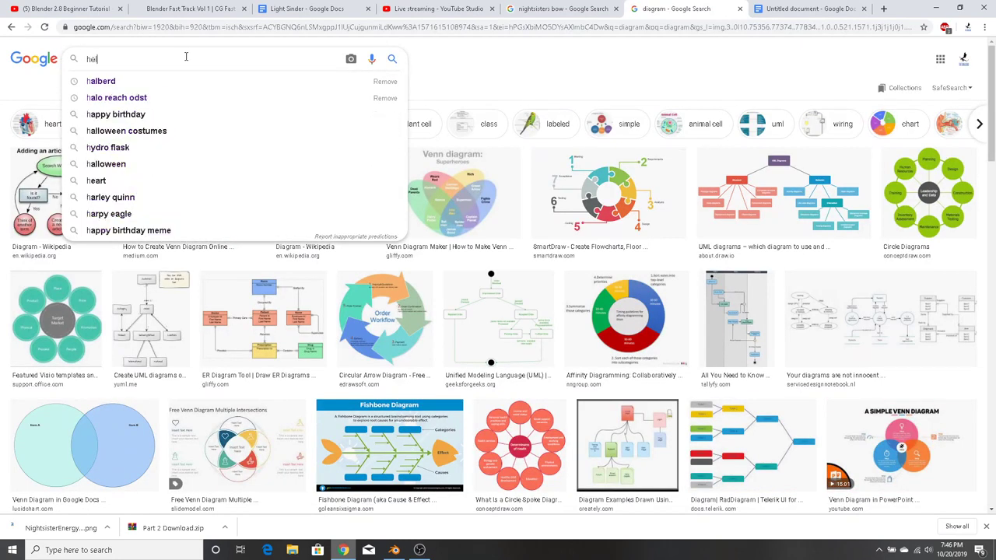
{"action": "type", "text": "aberd diag"}
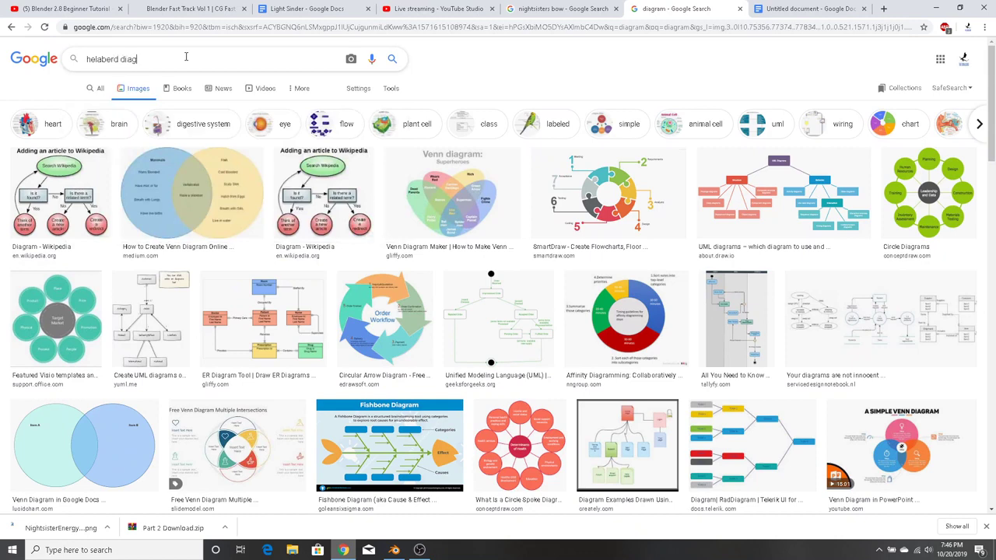
{"action": "type", "text": "ram"}
{"action": "key", "text": "Return"}
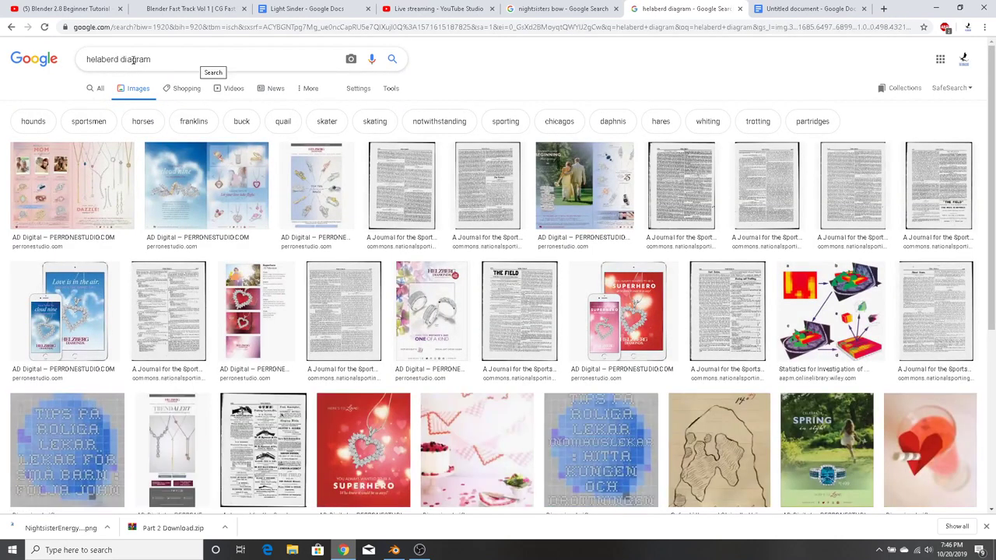
{"action": "left_click", "coordinate": [184, 62]}
{"action": "left_click_drag", "start_coordinate": [149, 61], "coordinate": [115, 62]}
{"action": "left_click", "coordinate": [11, 29]}
{"action": "left_click", "coordinate": [10, 29]}
Extend the halberd image query to "halberd diagram" and run the search
{"action": "left_click", "coordinate": [156, 57]}
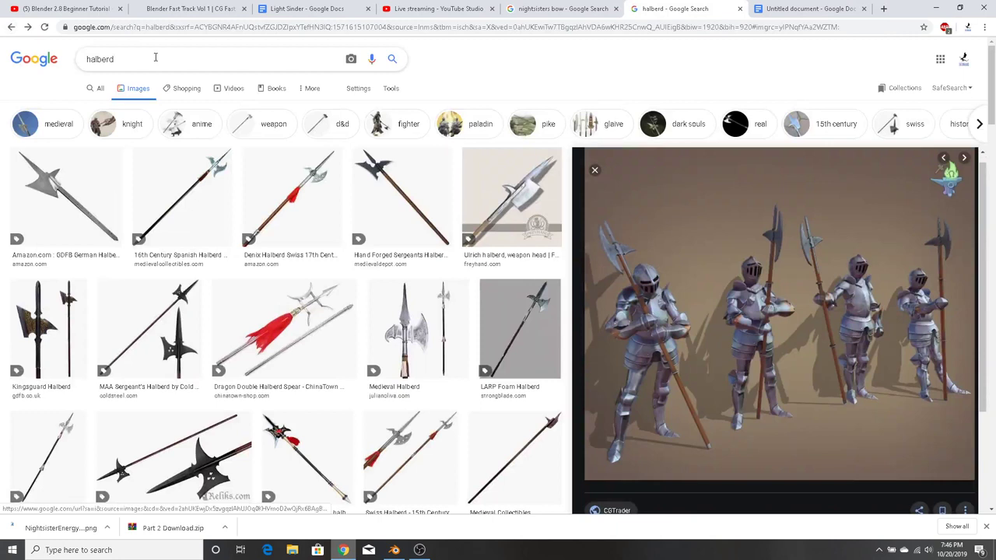
{"action": "left_click", "coordinate": [156, 59]}
{"action": "type", "text": "d"}
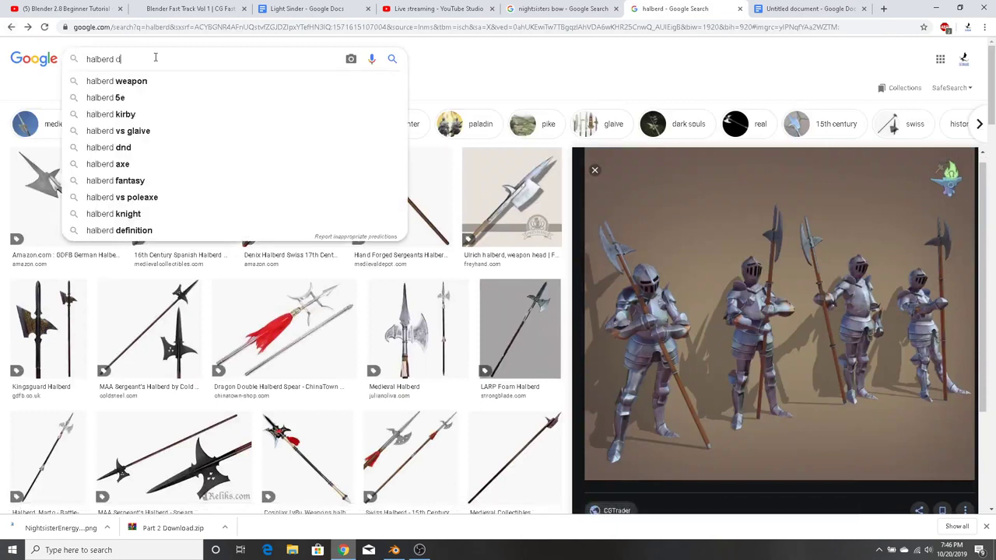
{"action": "type", "text": "iagram"}
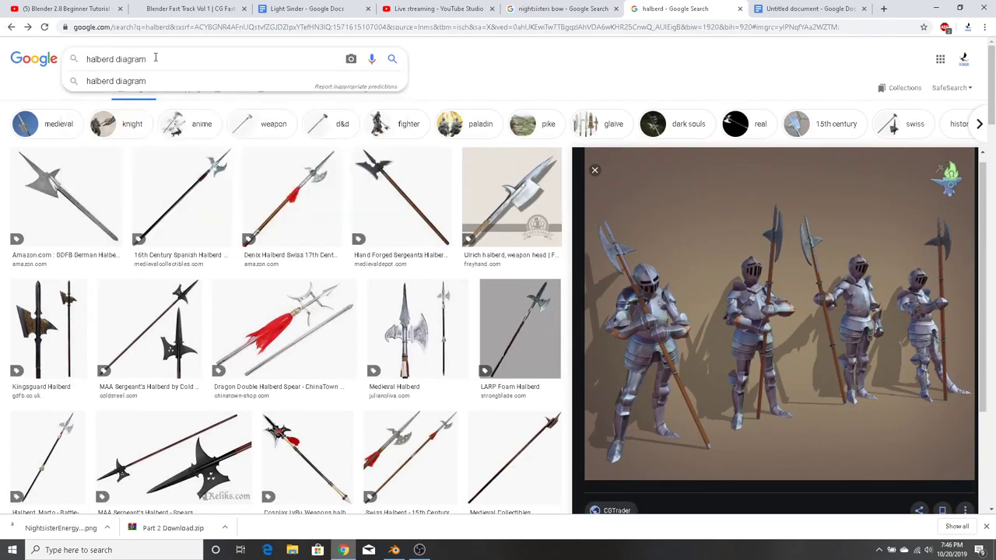
{"action": "key", "text": "Return"}
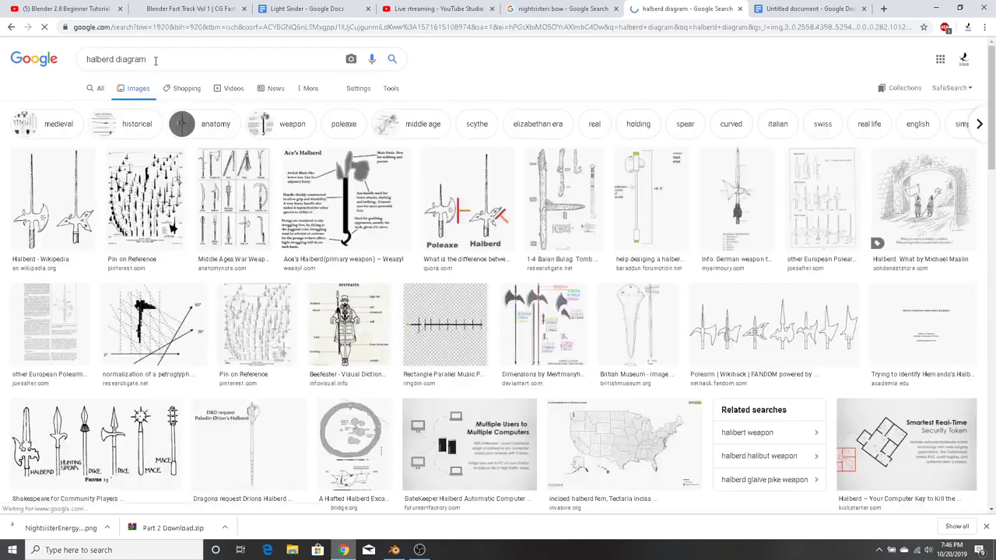
Append "(2 meters)" to the "6 feet length" line under "Halberd:" in the untitled notes document
{"action": "left_click", "coordinate": [548, 8]}
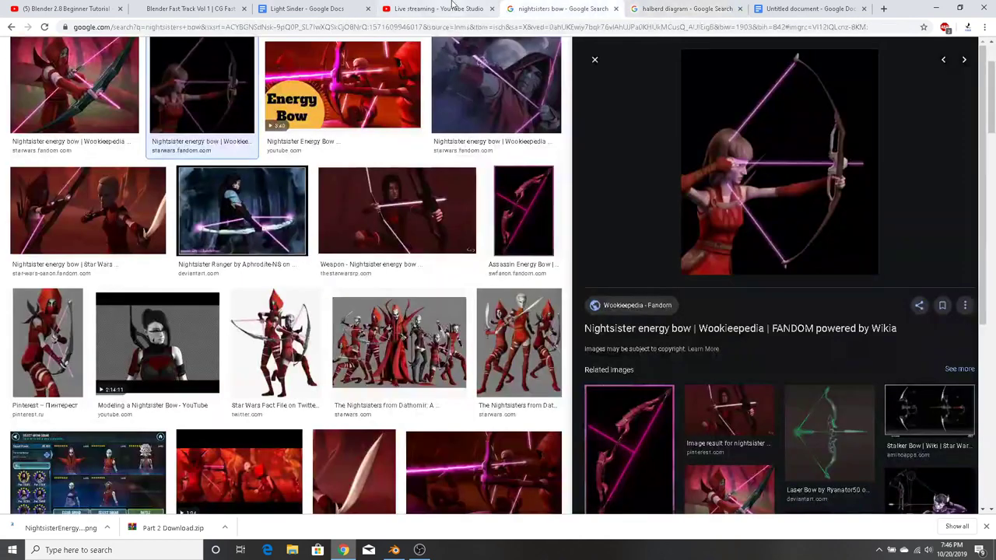
{"action": "left_click", "coordinate": [451, 6]}
{"action": "left_click", "coordinate": [304, 9]}
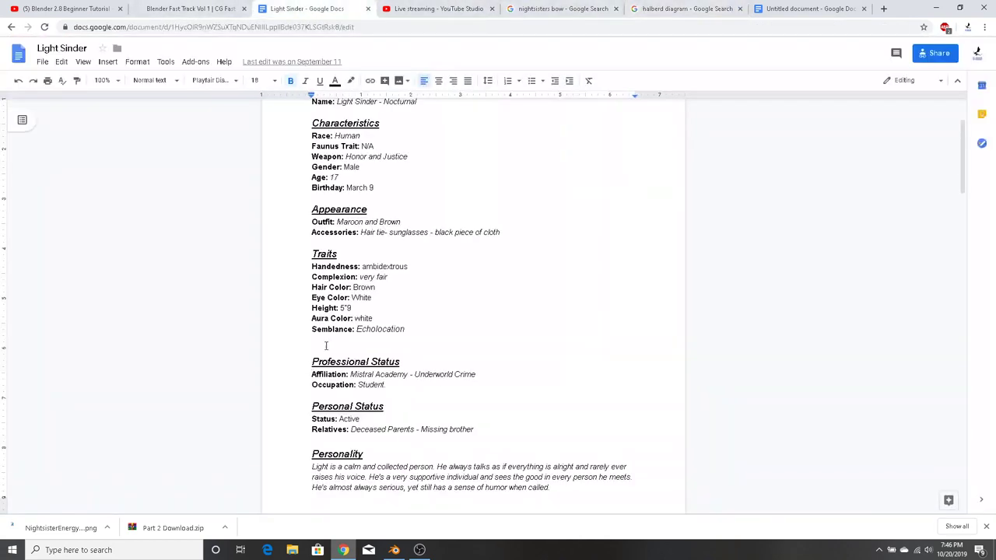
{"action": "left_click", "coordinate": [778, 8]}
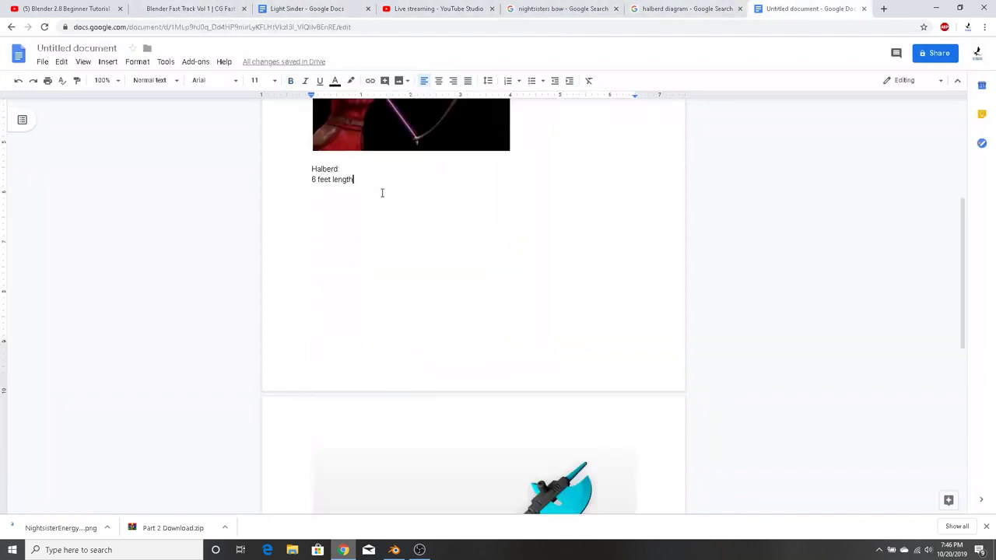
{"action": "type", "text": "(2 "}
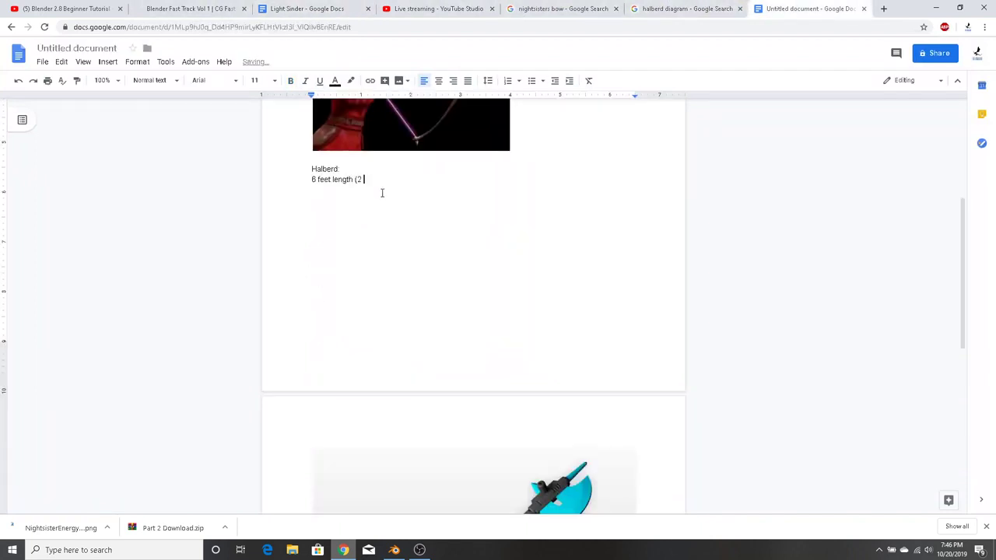
{"action": "type", "text": "meters"}
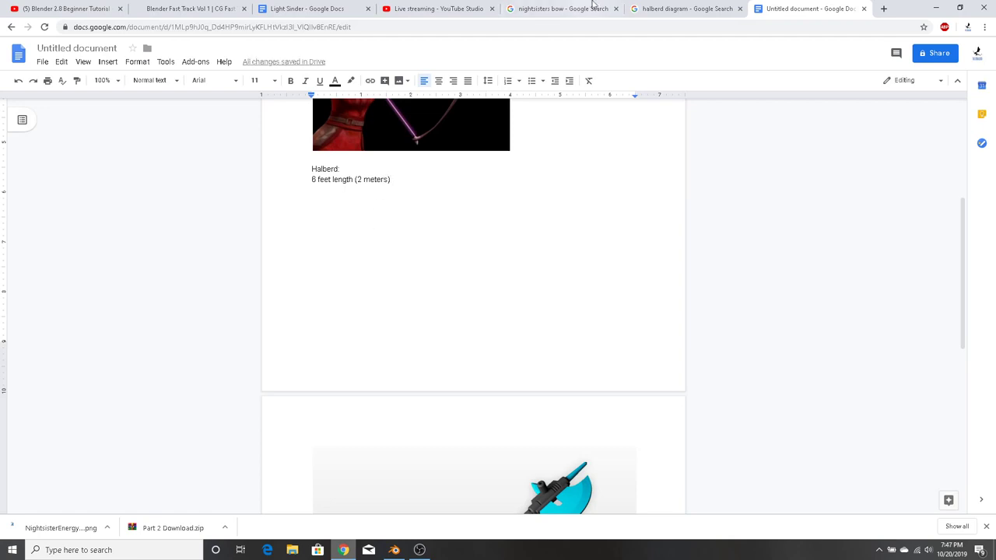
Preview the "Info: German weapon term diagrams" image in the halberd diagram results, and close that search page
{"action": "left_click", "coordinate": [662, 8]}
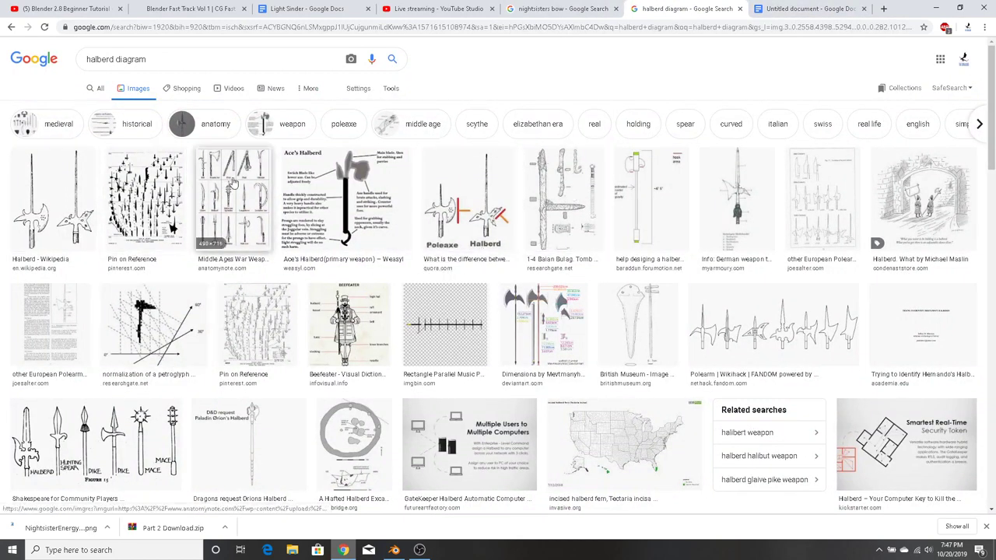
{"action": "left_click", "coordinate": [737, 202]}
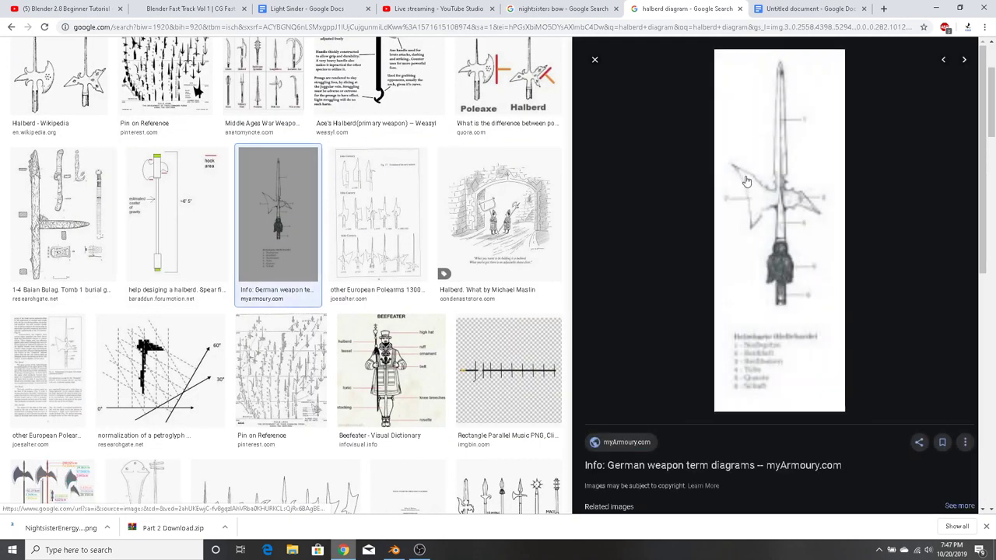
{"action": "left_click", "coordinate": [739, 8]}
Shrink the halberd image in the notes document to about half its width so it fits below the length line
{"action": "scroll", "coordinate": [471, 195], "scroll_direction": "down", "scroll_amount": 4}
{"action": "left_click", "coordinate": [475, 304]}
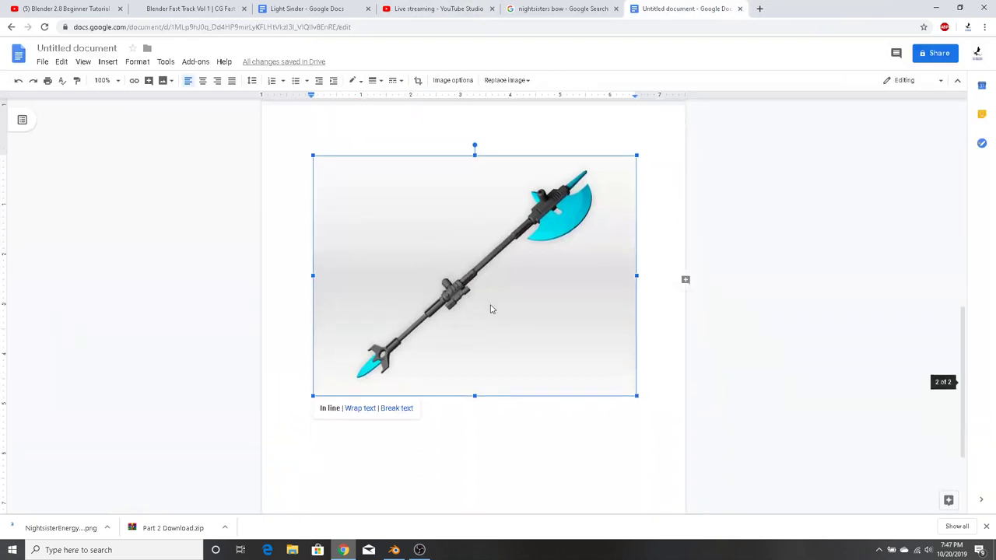
{"action": "left_click_drag", "start_coordinate": [637, 376], "coordinate": [477, 258]}
{"action": "left_click", "coordinate": [558, 356]}
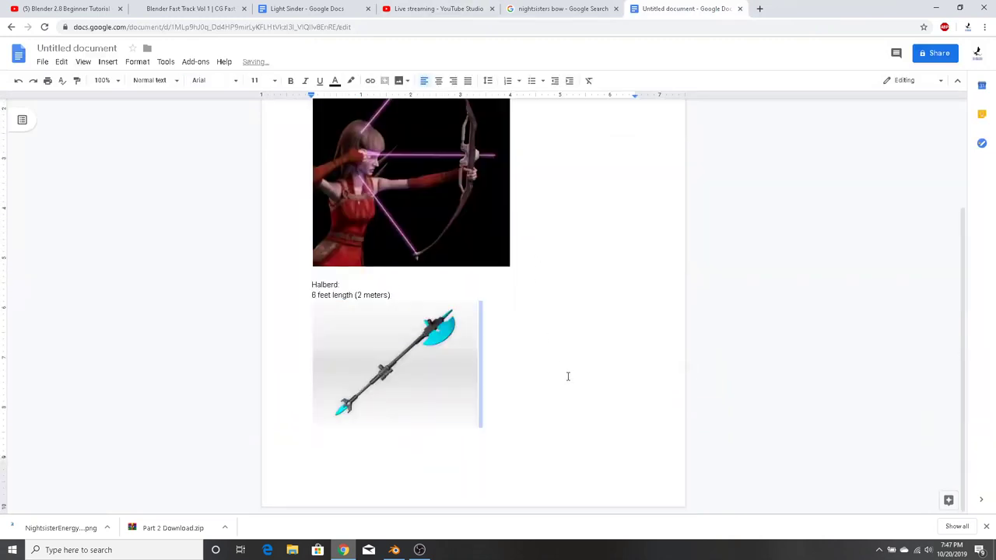
Add the heading "Knifes:" a few lines below the halberd image
{"action": "key", "text": "Return"}
{"action": "key", "text": "Return"}
{"action": "key", "text": "Return"}
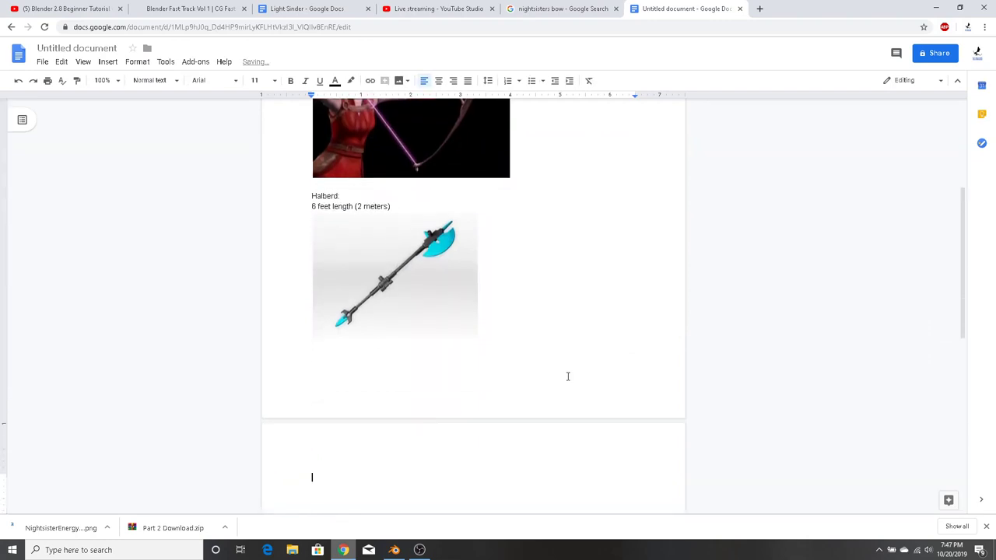
{"action": "type", "text": "Knifes:"}
Replace the "nightsisters bow" query with a Google Images search for "apex legends wraith knife"
{"action": "left_click", "coordinate": [579, 8]}
{"action": "left_click", "coordinate": [667, 11]}
{"action": "scroll", "coordinate": [456, 162], "scroll_direction": "up", "scroll_amount": 4}
{"action": "left_click", "coordinate": [566, 7]}
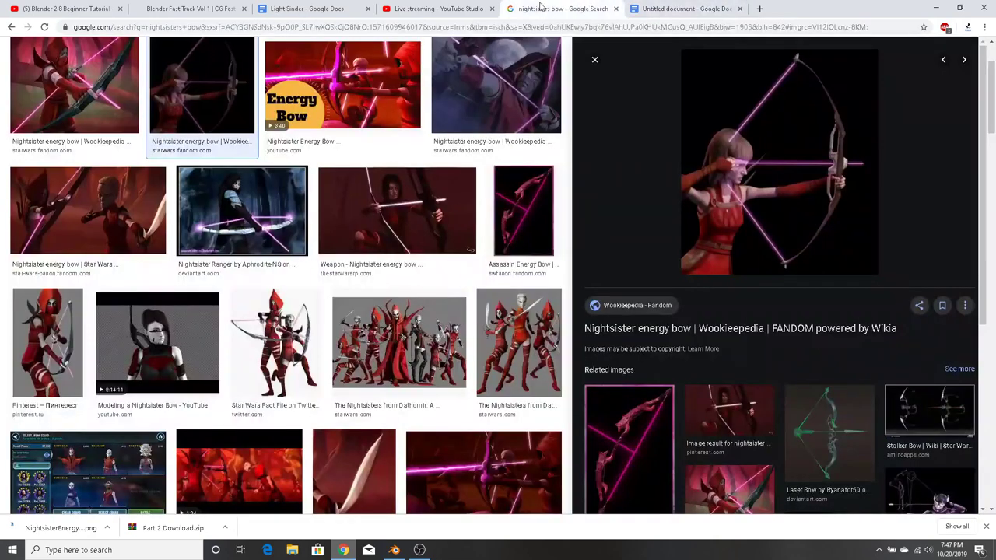
{"action": "left_click_drag", "start_coordinate": [204, 61], "coordinate": [39, 55]}
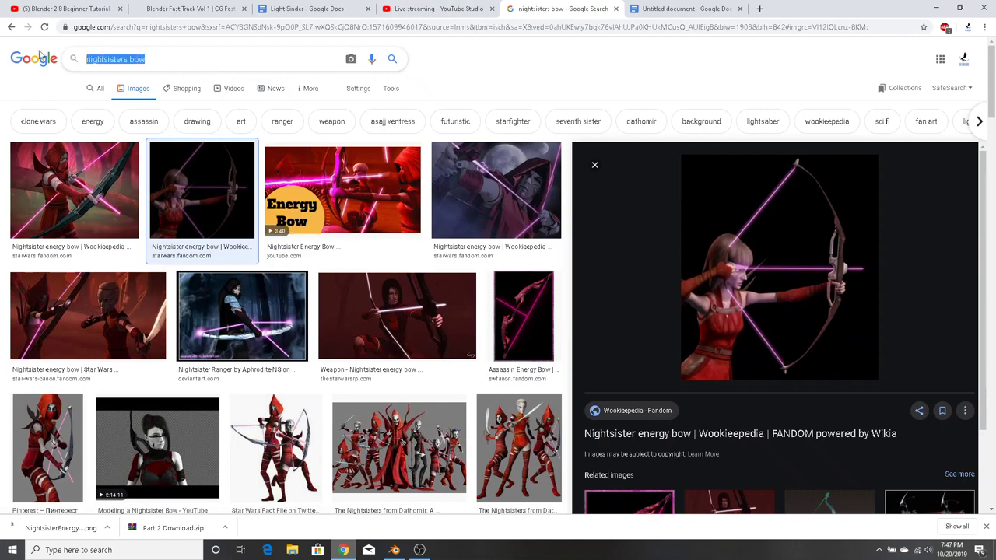
{"action": "key", "text": "BackSpace"}
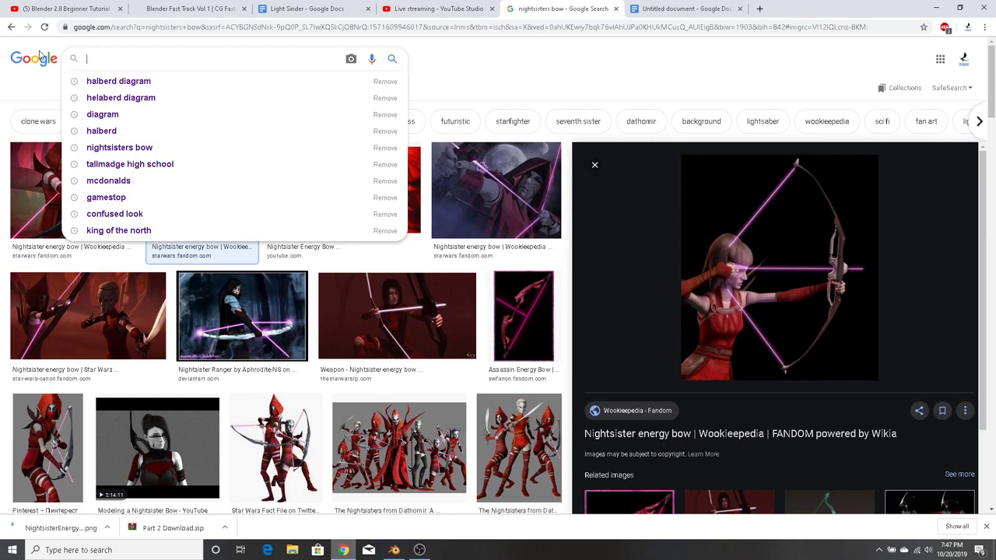
{"action": "type", "text": "apex l"}
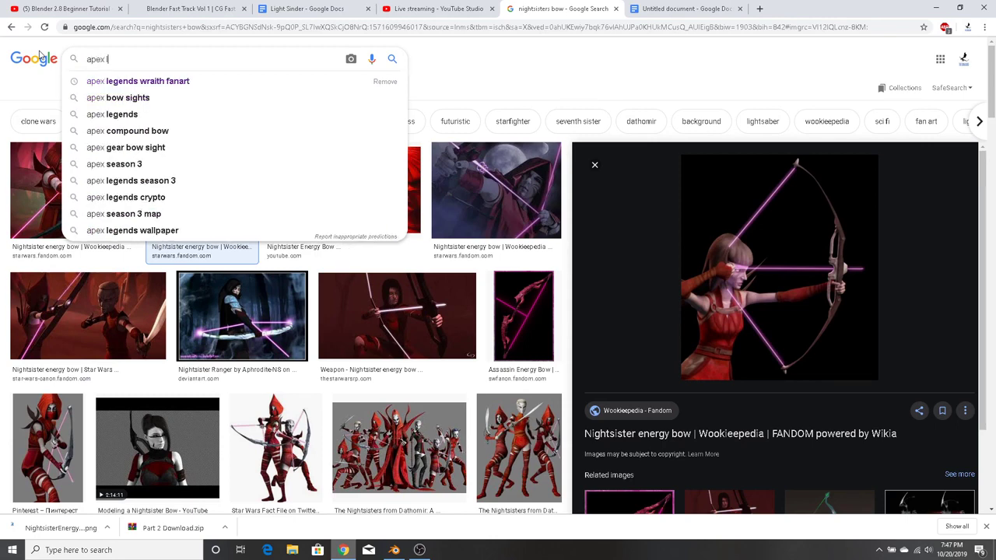
{"action": "type", "text": "egends wraith kni"}
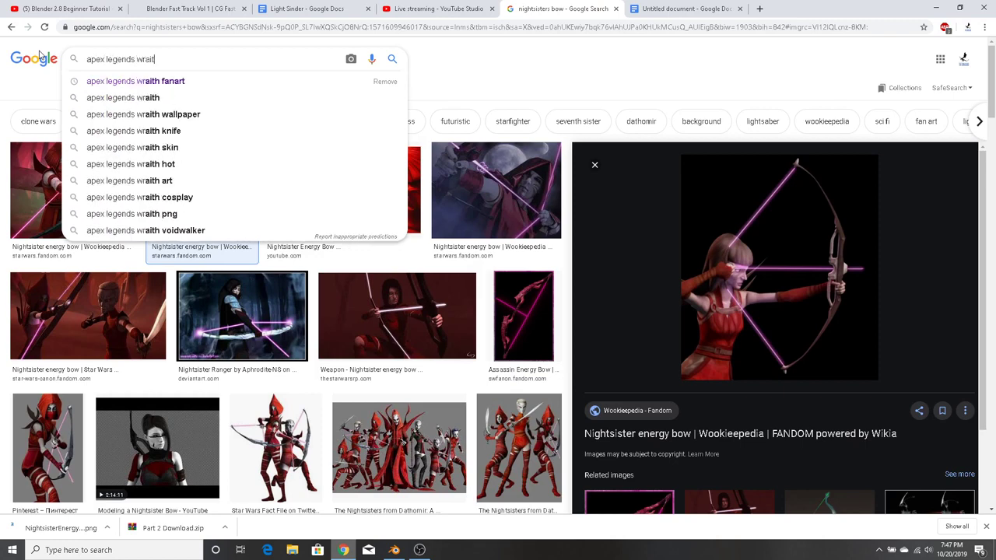
{"action": "type", "text": "fe"}
{"action": "key", "text": "Return"}
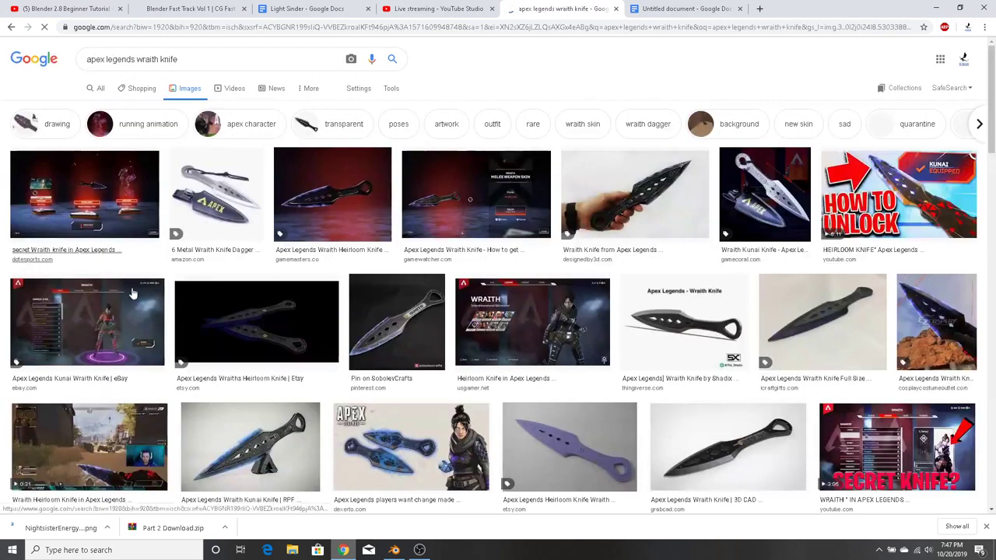
Compare the Amazon, Etsy, GameWatcher and RPF Wraith knife images by previewing each one
{"action": "left_click", "coordinate": [216, 194]}
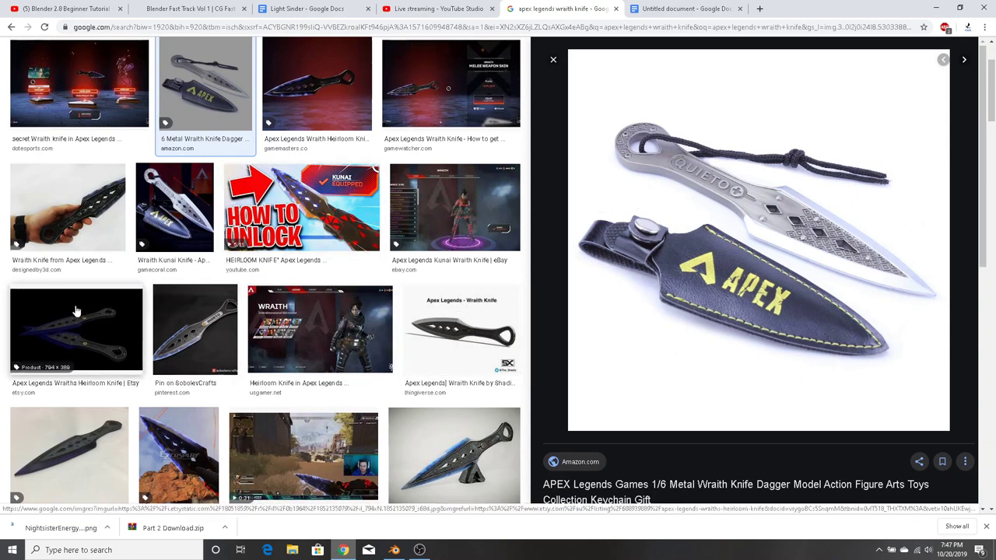
{"action": "left_click", "coordinate": [98, 324]}
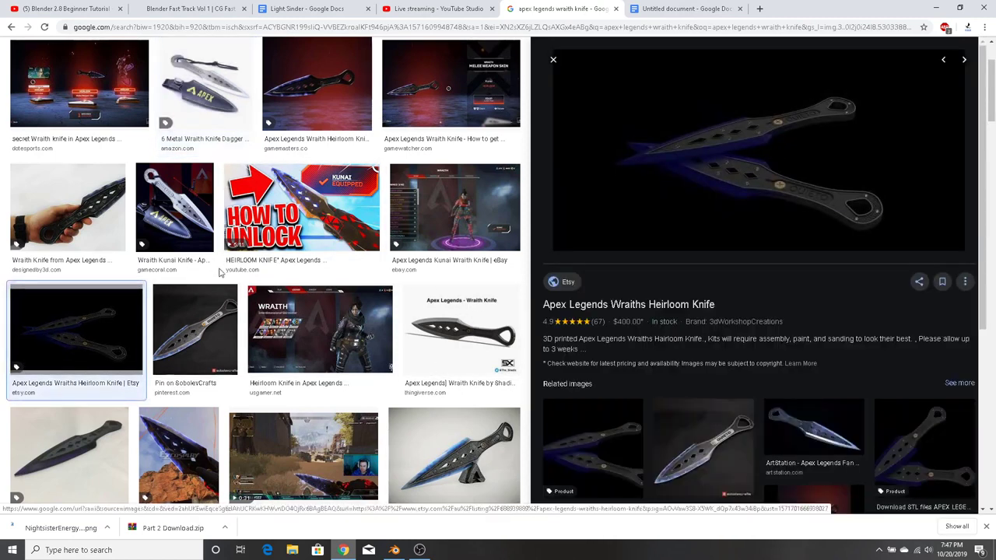
{"action": "scroll", "coordinate": [219, 272], "scroll_direction": "down", "scroll_amount": 1}
{"action": "scroll", "coordinate": [221, 257], "scroll_direction": "up", "scroll_amount": 3}
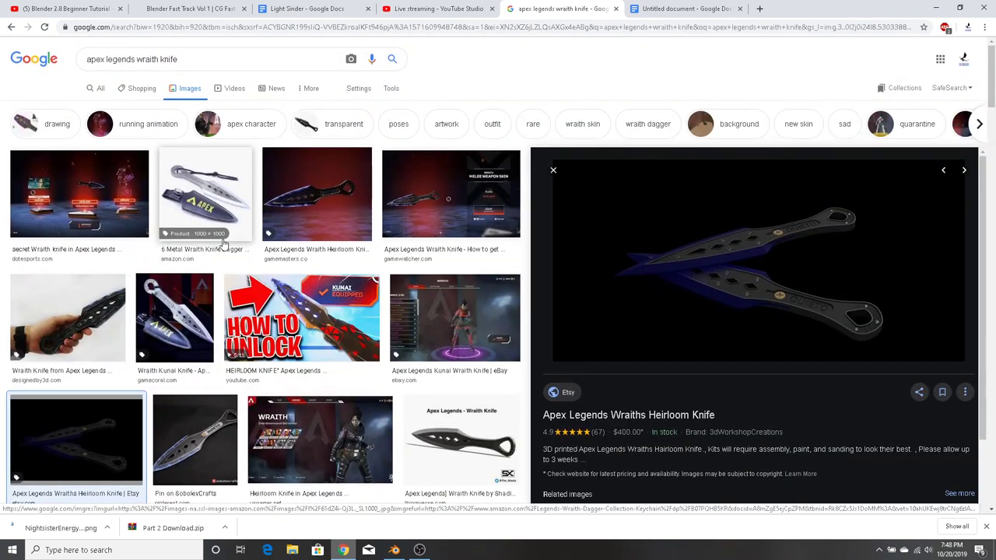
{"action": "left_click", "coordinate": [415, 197]}
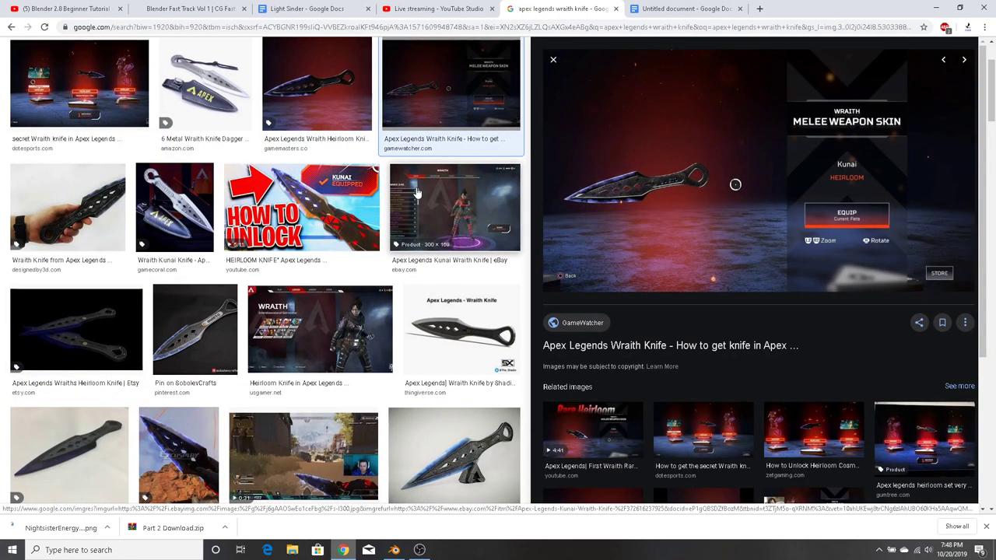
{"action": "scroll", "coordinate": [420, 202], "scroll_direction": "down", "scroll_amount": 4}
{"action": "left_click", "coordinate": [435, 241]}
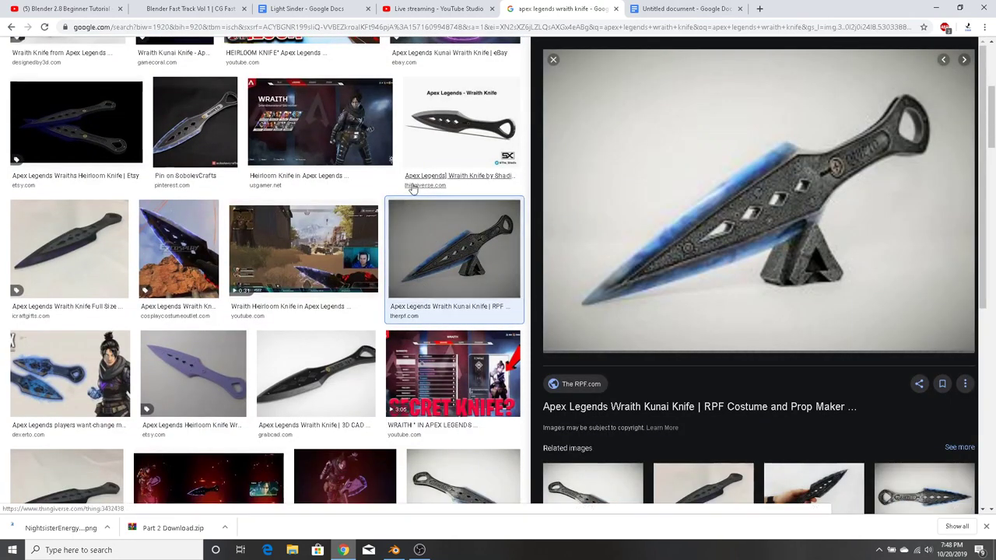
Browse the remaining Wraith knife results for a suitable reference image
{"action": "scroll", "coordinate": [413, 188], "scroll_direction": "down", "scroll_amount": 4}
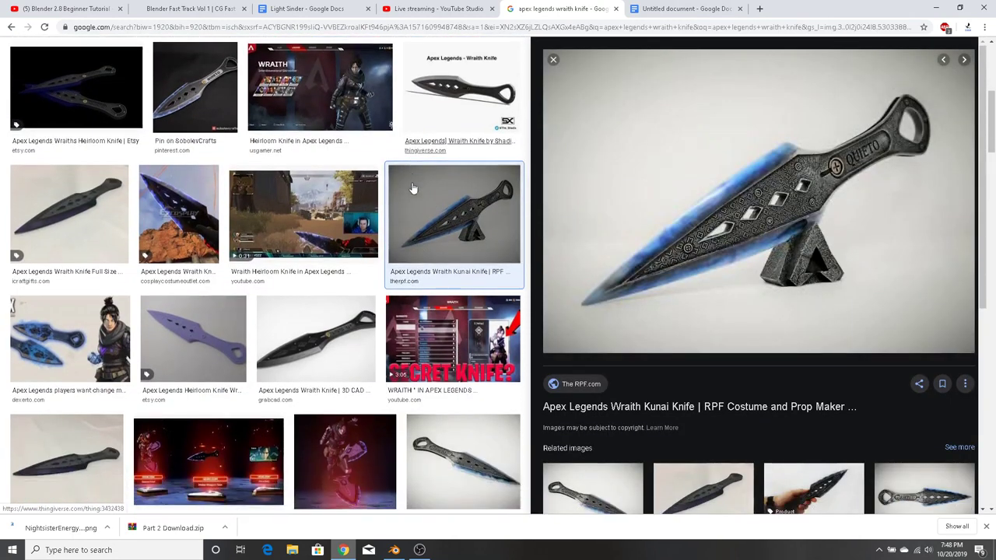
{"action": "scroll", "coordinate": [373, 332], "scroll_direction": "down", "scroll_amount": 5}
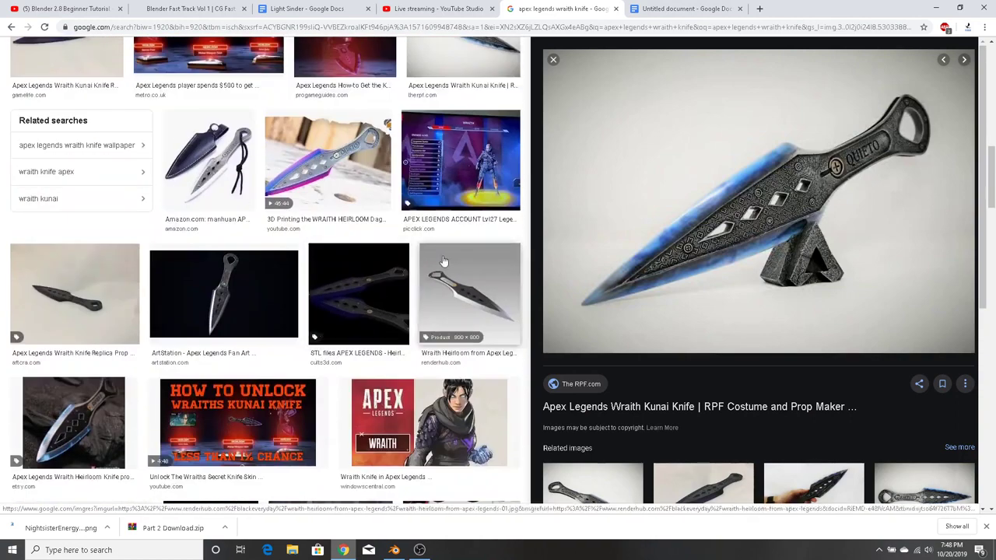
{"action": "scroll", "coordinate": [443, 288], "scroll_direction": "down", "scroll_amount": 3}
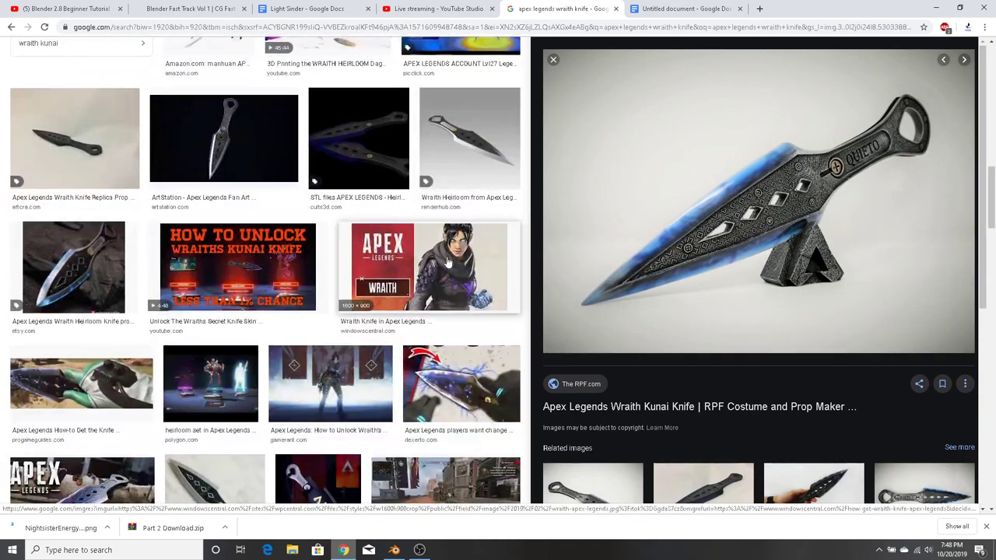
{"action": "scroll", "coordinate": [443, 260], "scroll_direction": "down", "scroll_amount": 3}
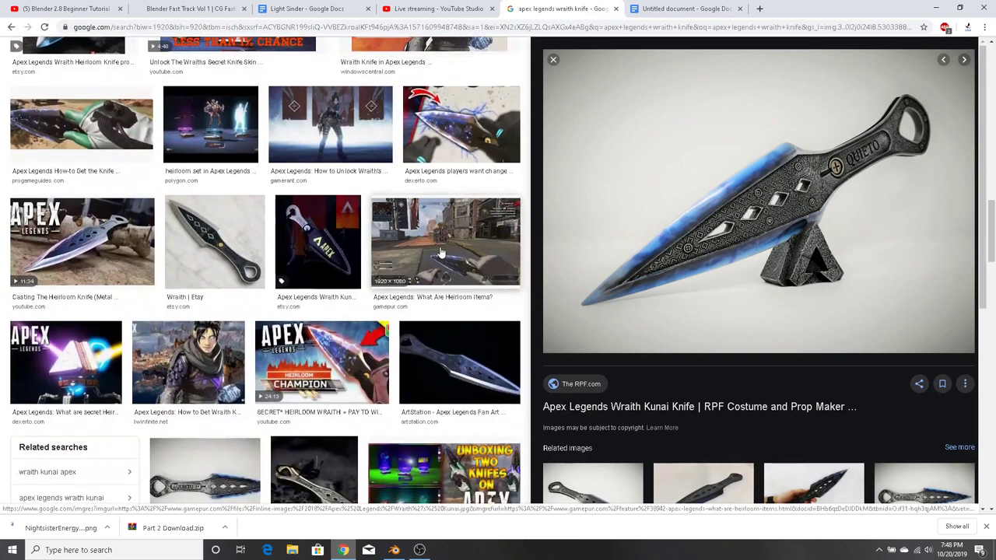
{"action": "scroll", "coordinate": [441, 253], "scroll_direction": "down", "scroll_amount": 3}
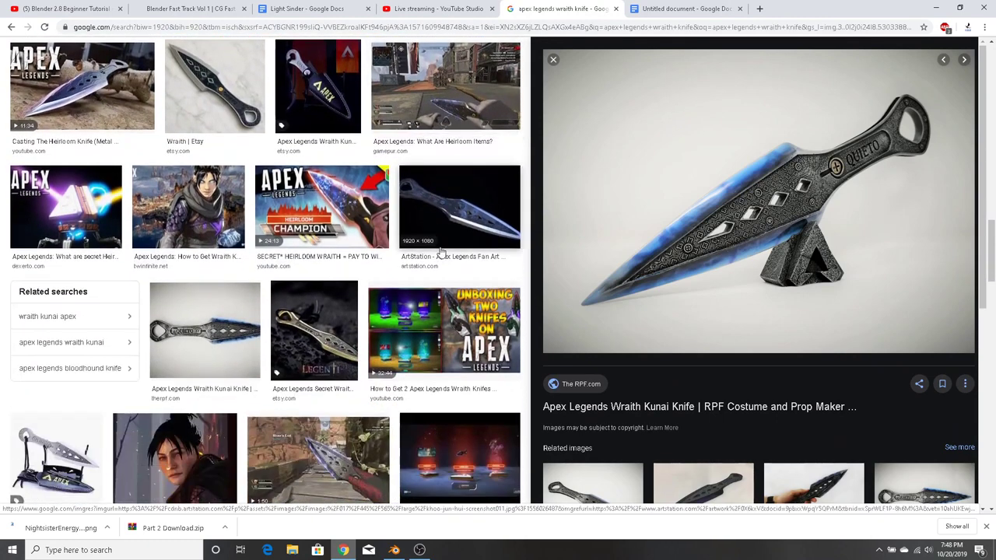
{"action": "scroll", "coordinate": [441, 252], "scroll_direction": "down", "scroll_amount": 3}
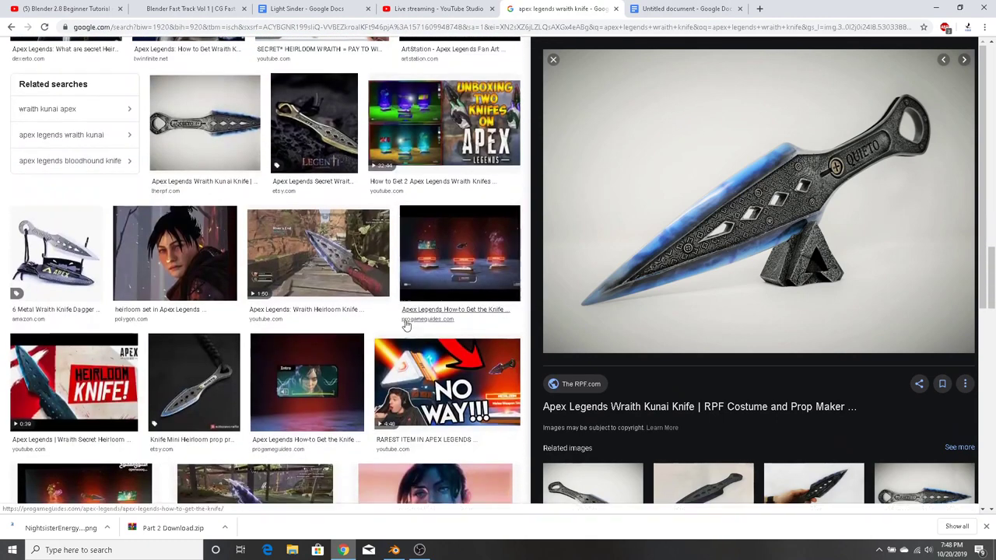
{"action": "scroll", "coordinate": [424, 296], "scroll_direction": "down", "scroll_amount": 3}
{"action": "scroll", "coordinate": [422, 299], "scroll_direction": "up", "scroll_amount": 10}
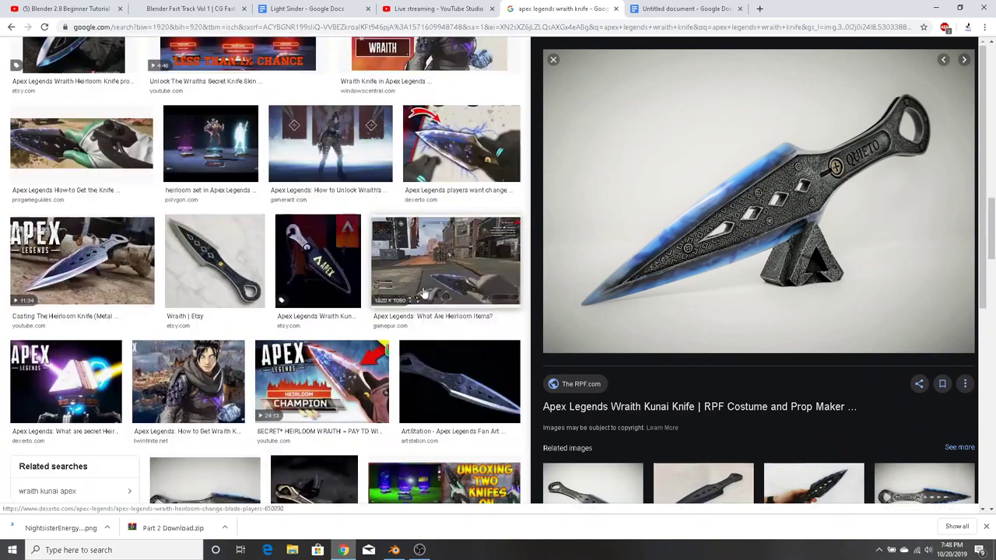
Replace the image search query with "magmifacent 2 knifes" and run the search
{"action": "scroll", "coordinate": [418, 299], "scroll_direction": "up", "scroll_amount": 3}
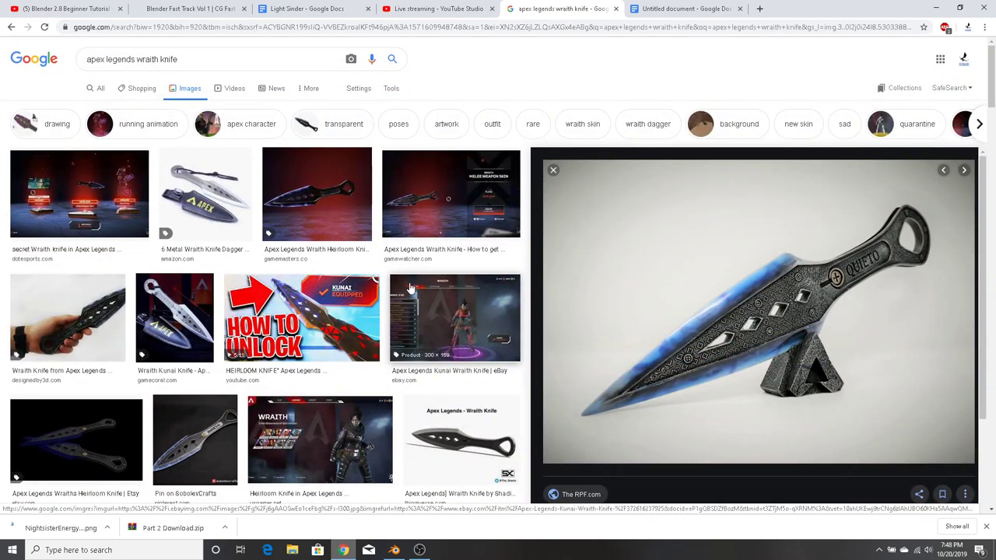
{"action": "left_click_drag", "start_coordinate": [179, 59], "coordinate": [62, 63]}
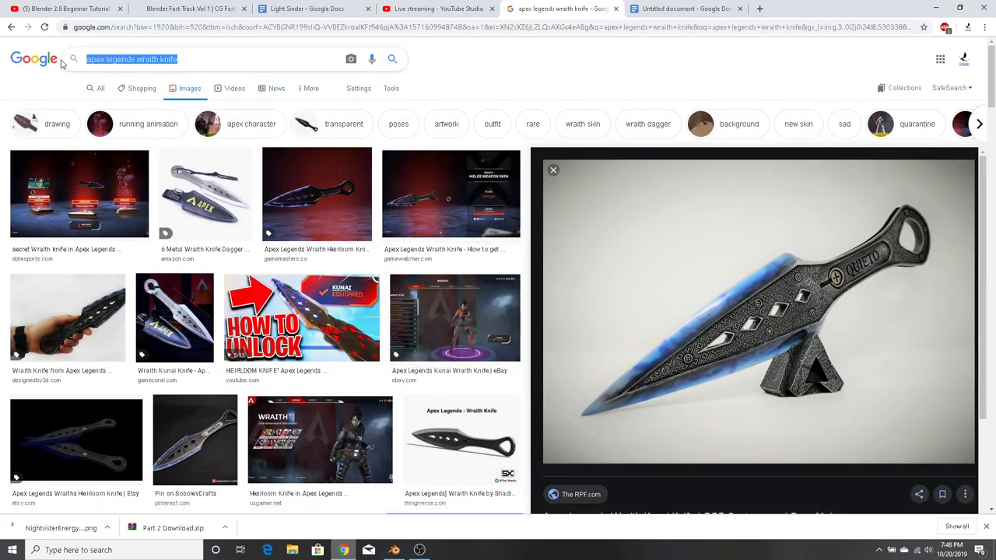
{"action": "key", "text": "BackSpace"}
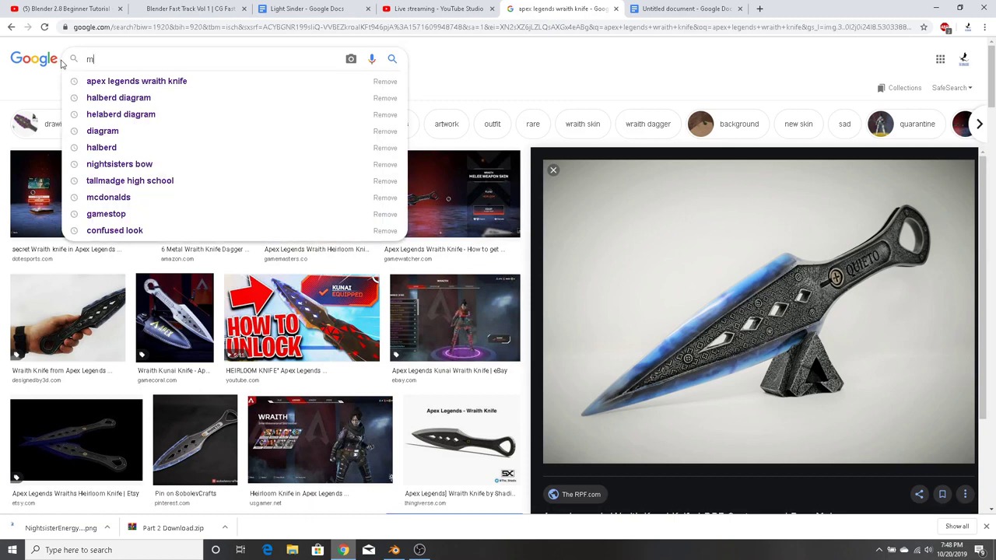
{"action": "key", "text": "BackSpace"}
{"action": "type", "text": "mag"}
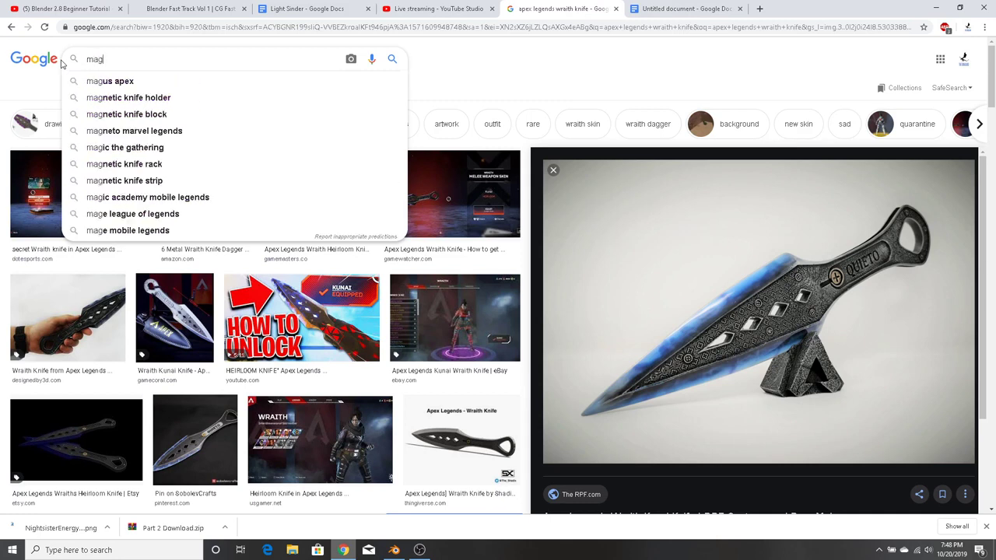
{"action": "type", "text": "mn"}
{"action": "key", "text": "BackSpace"}
{"action": "key", "text": "BackSpace"}
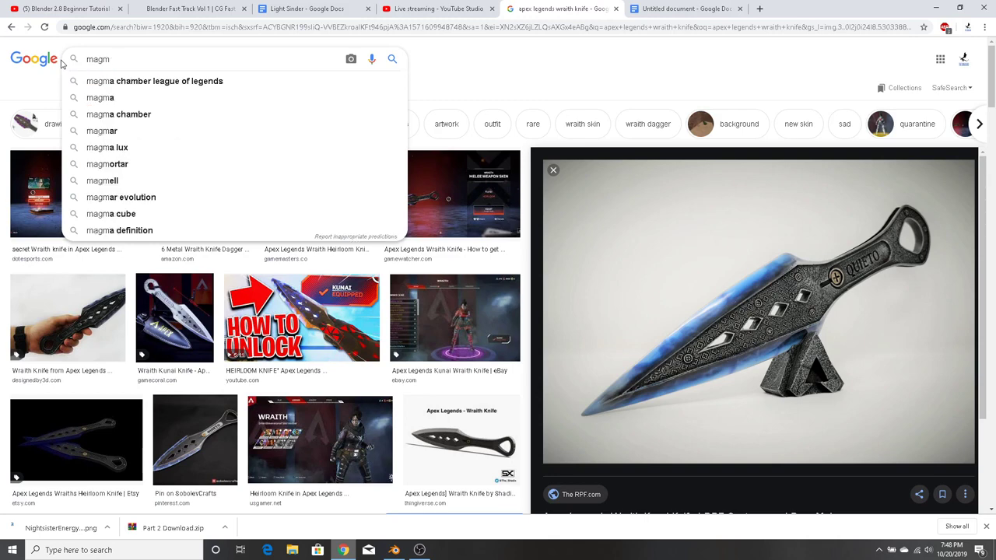
{"action": "type", "text": "mifacent 2 knifes"}
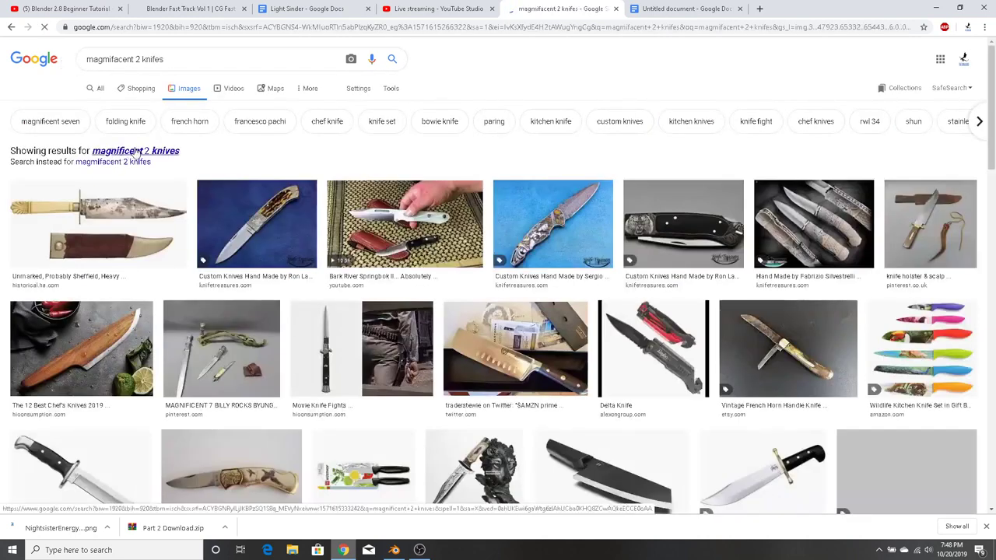
Change the image search to "magnificent 2 billy" and run it
{"action": "scroll", "coordinate": [146, 154], "scroll_direction": "down", "scroll_amount": 1}
{"action": "left_click", "coordinate": [186, 64]}
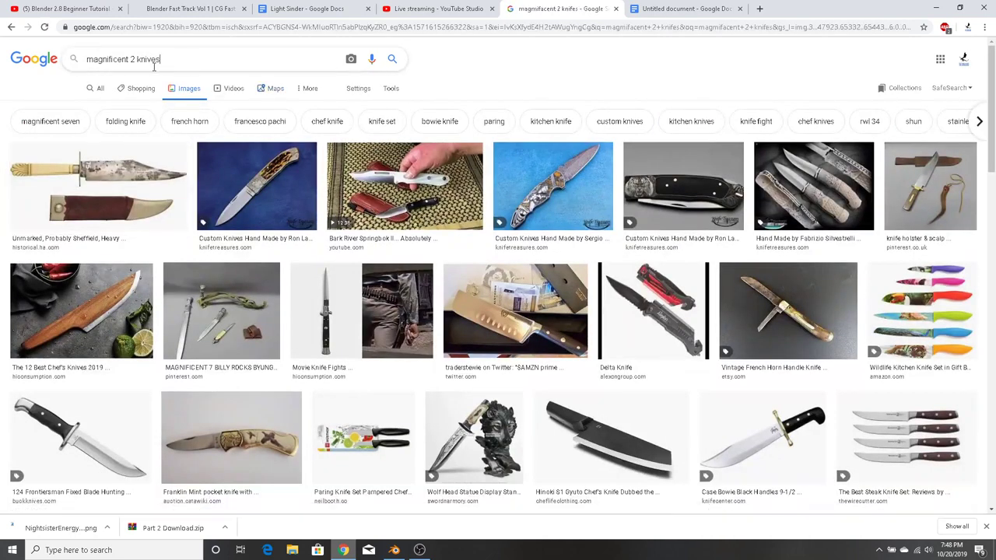
{"action": "type", "text": "bl"}
{"action": "type", "text": "lly"}
{"action": "key", "text": "Return"}
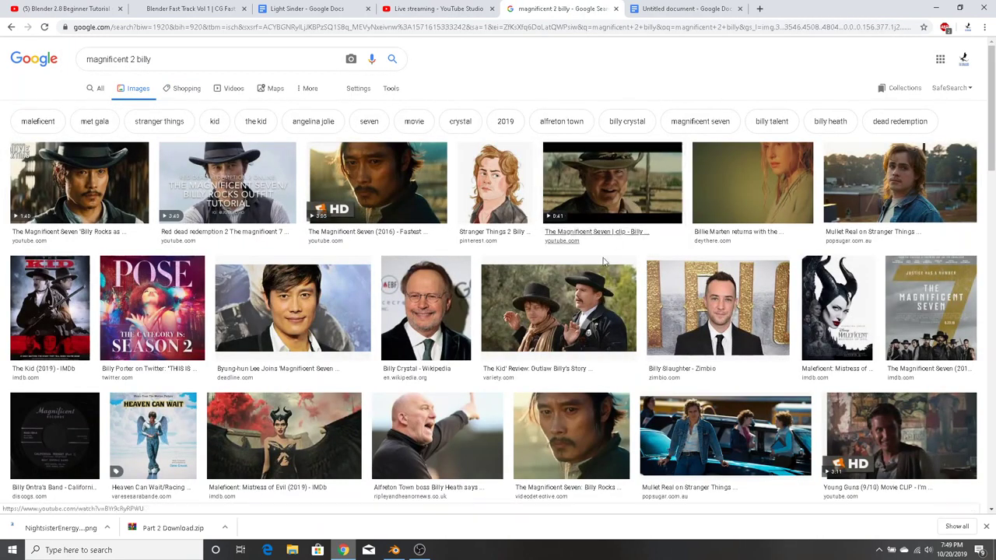
Preview the Magnificent Seven video results and open the "Billy Rocks as The Assassin" featurette on YouTube
{"action": "left_click", "coordinate": [401, 173]}
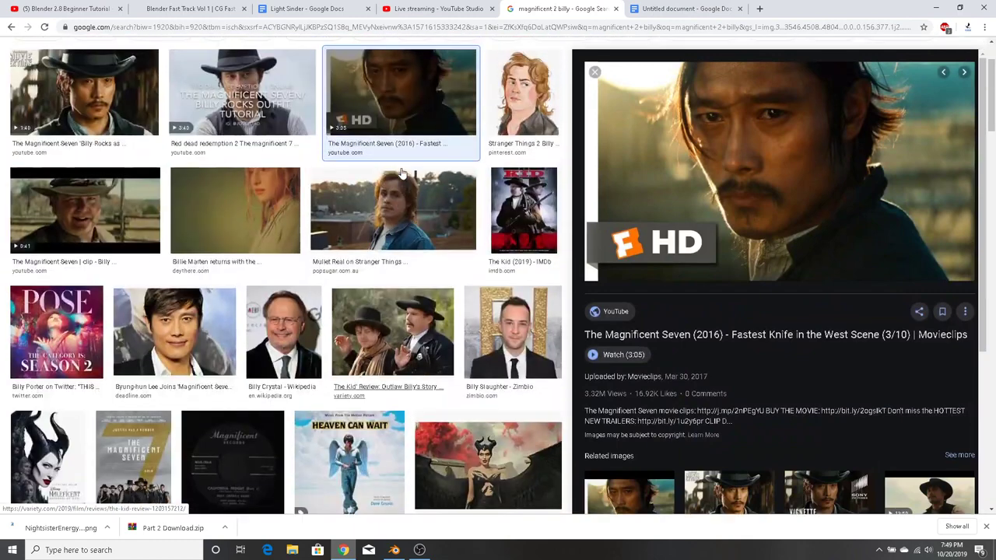
{"action": "scroll", "coordinate": [396, 174], "scroll_direction": "up", "scroll_amount": 2}
{"action": "left_click", "coordinate": [128, 191]}
{"action": "scroll", "coordinate": [179, 193], "scroll_direction": "down", "scroll_amount": 2}
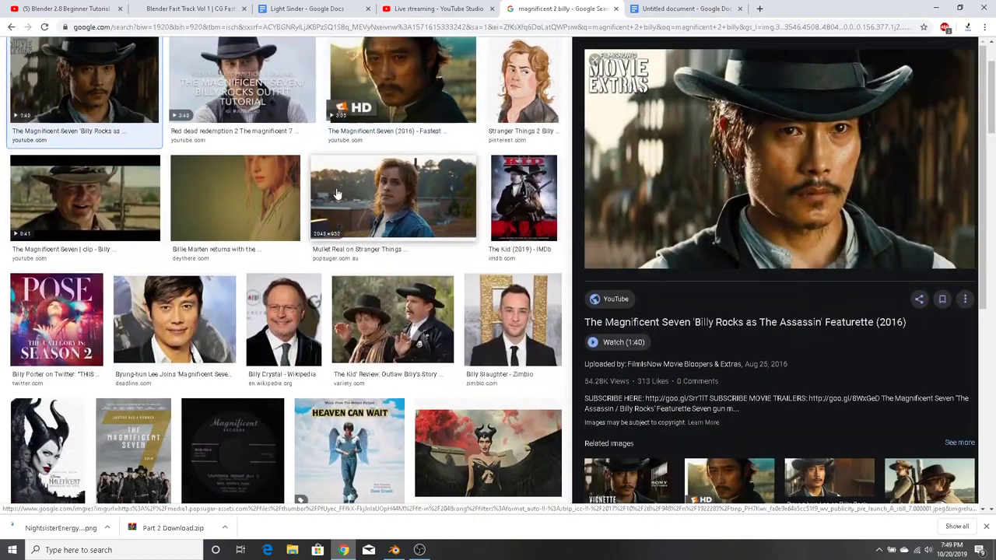
{"action": "left_click", "coordinate": [786, 324]}
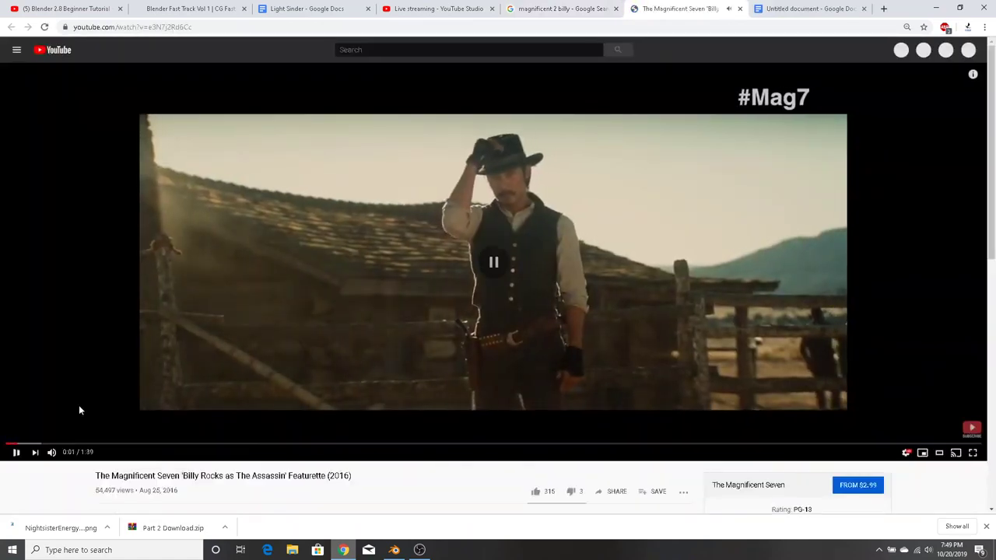
Mute the featurette, skip through it to look for the character's knives, and close its page
{"action": "left_click", "coordinate": [235, 336]}
{"action": "key", "text": "Right"}
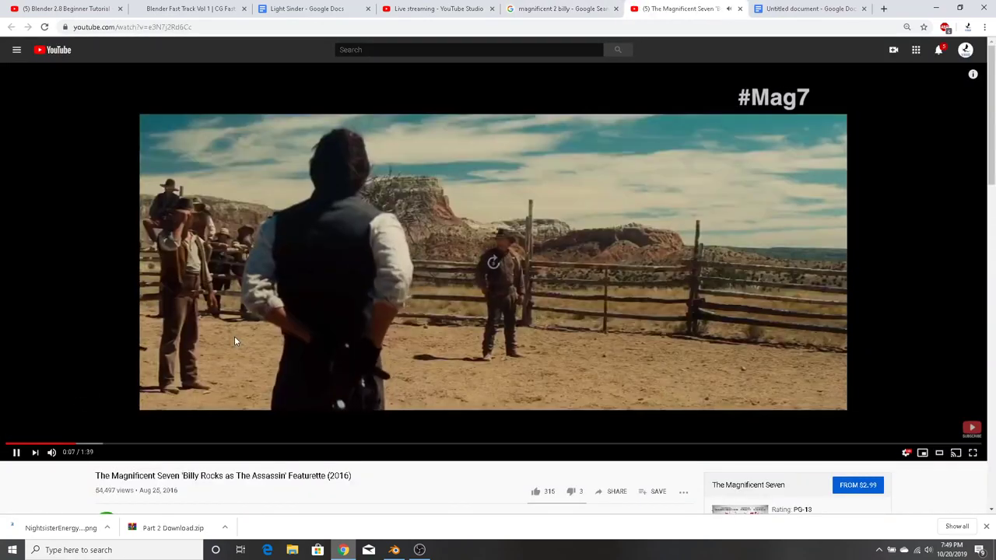
{"action": "key", "text": "Right"}
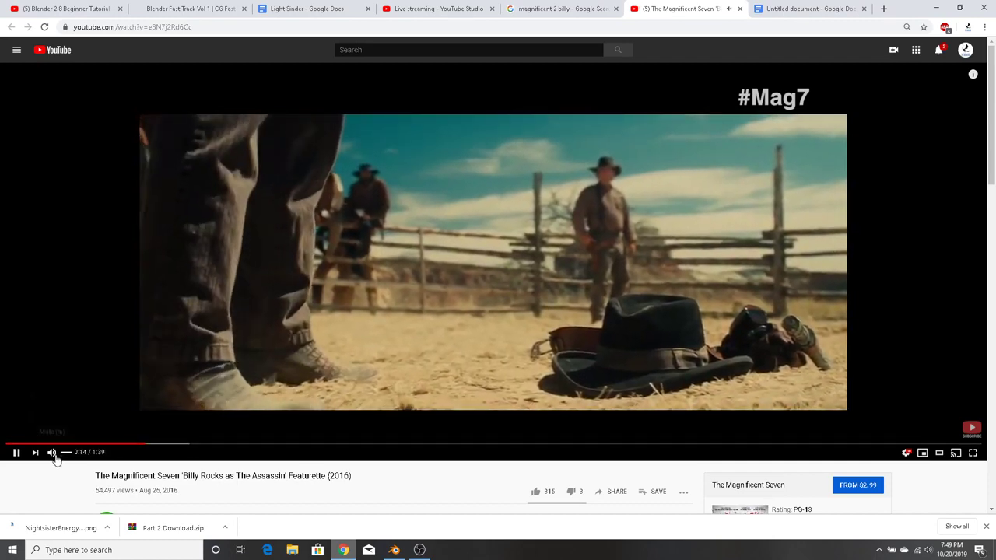
{"action": "left_click", "coordinate": [52, 454]}
{"action": "key", "text": "Right"}
{"action": "key", "text": "Right"}
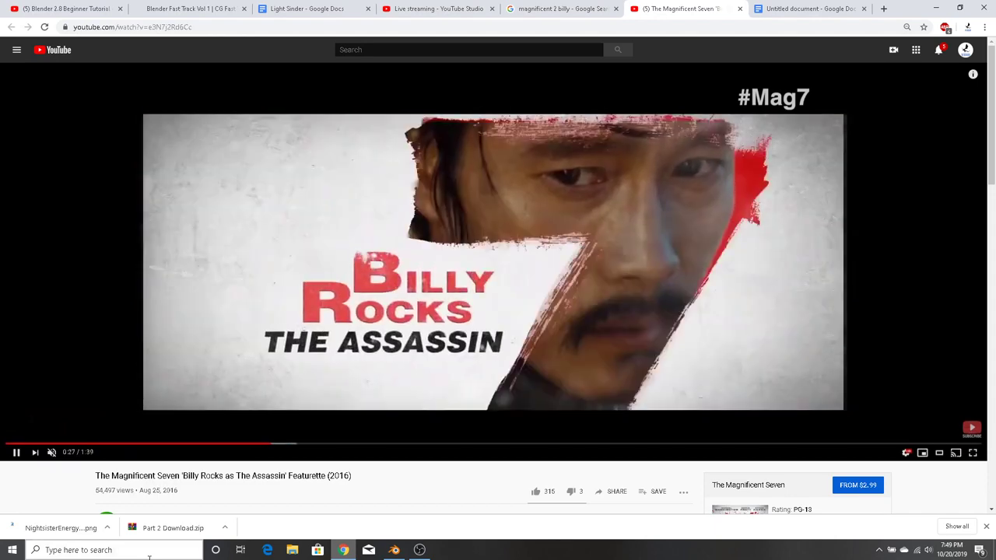
{"action": "key", "text": "Right"}
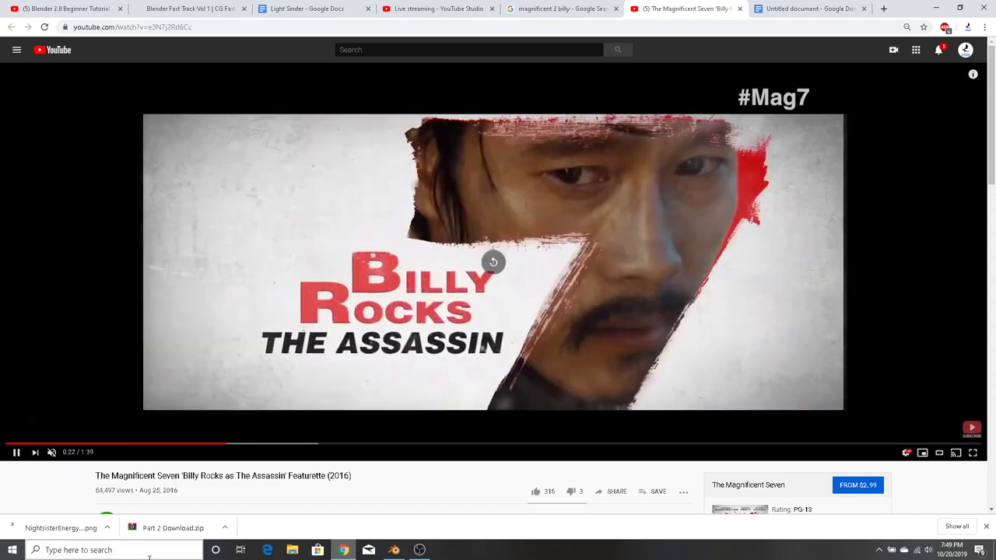
{"action": "key", "text": "Right"}
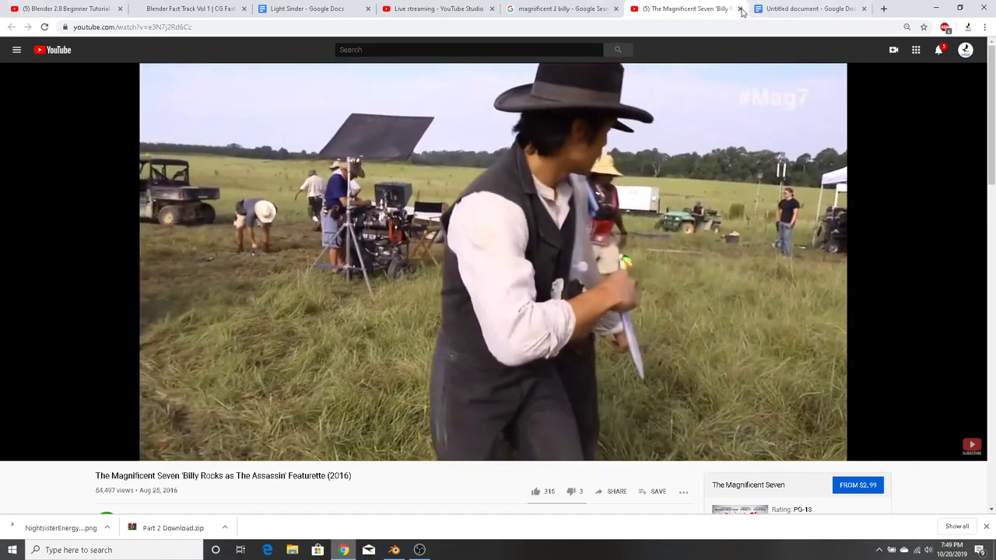
{"action": "left_click", "coordinate": [739, 9]}
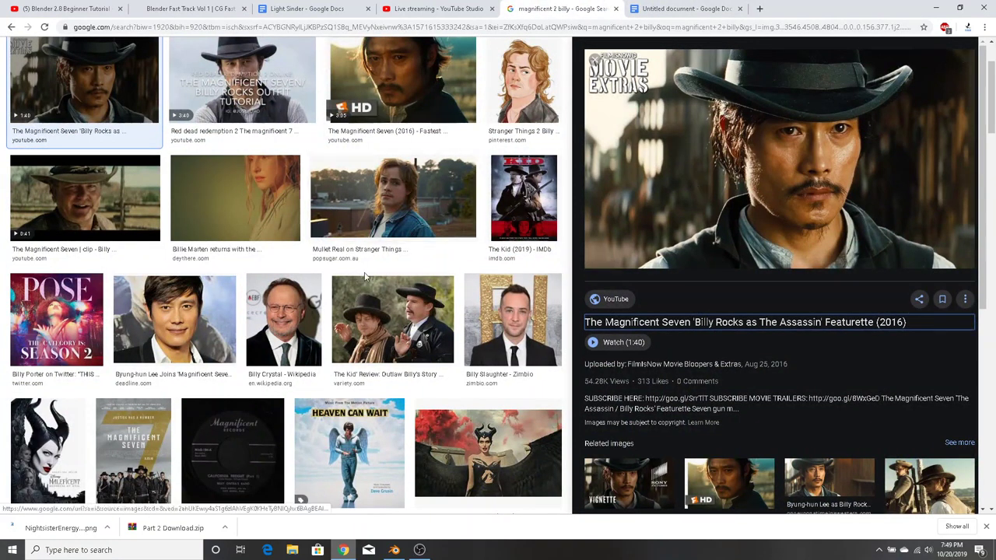
Correct the image search query to "magnificent 7 billy" and run it
{"action": "scroll", "coordinate": [365, 277], "scroll_direction": "up", "scroll_amount": 2}
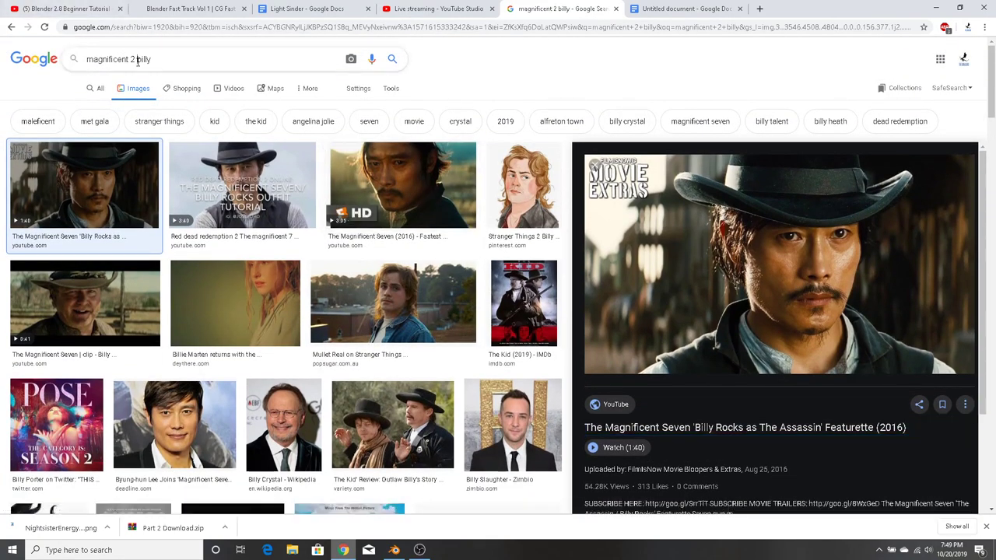
{"action": "key", "text": "BackSpace"}
{"action": "type", "text": "7"}
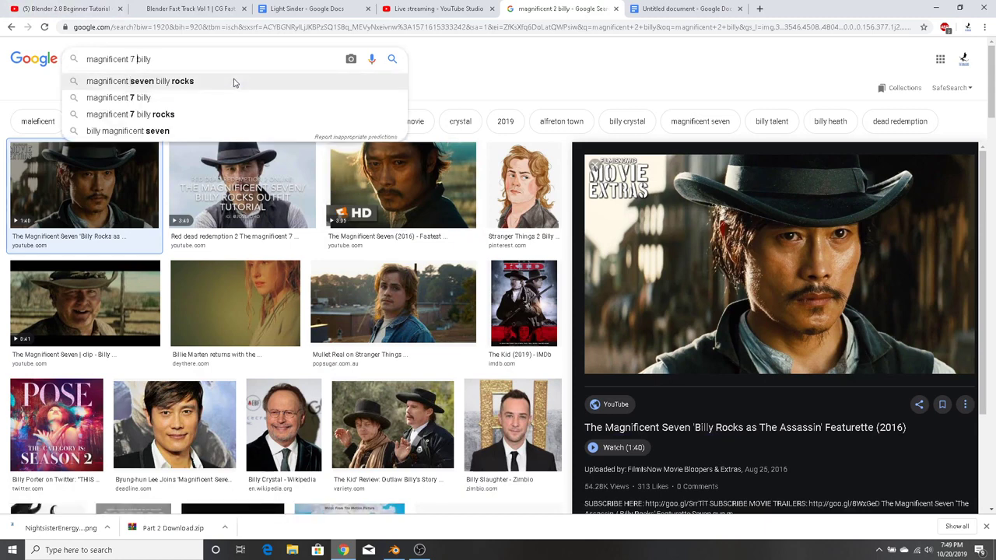
{"action": "key", "text": "Return"}
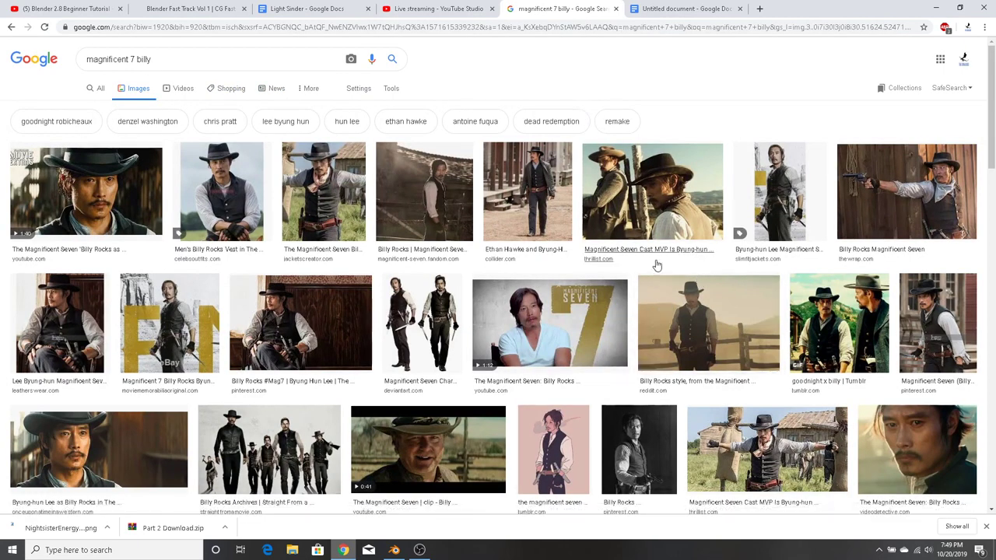
Search images for "magnificent 7 billy knifes" and open the WorthPoint picture of the sword and dagger set with green straps
{"action": "scroll", "coordinate": [657, 261], "scroll_direction": "down", "scroll_amount": 2}
{"action": "scroll", "coordinate": [659, 257], "scroll_direction": "up", "scroll_amount": 3}
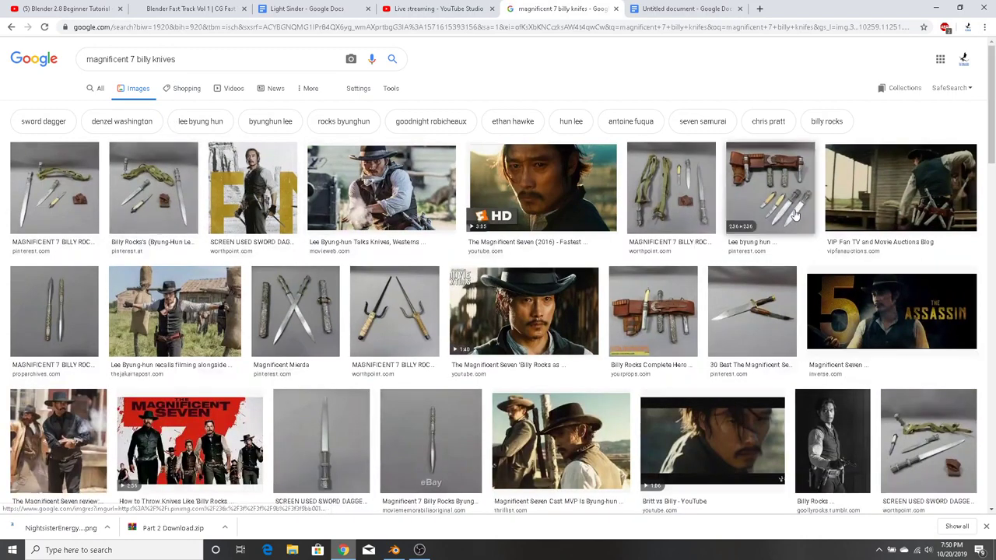
{"action": "left_click", "coordinate": [689, 199]}
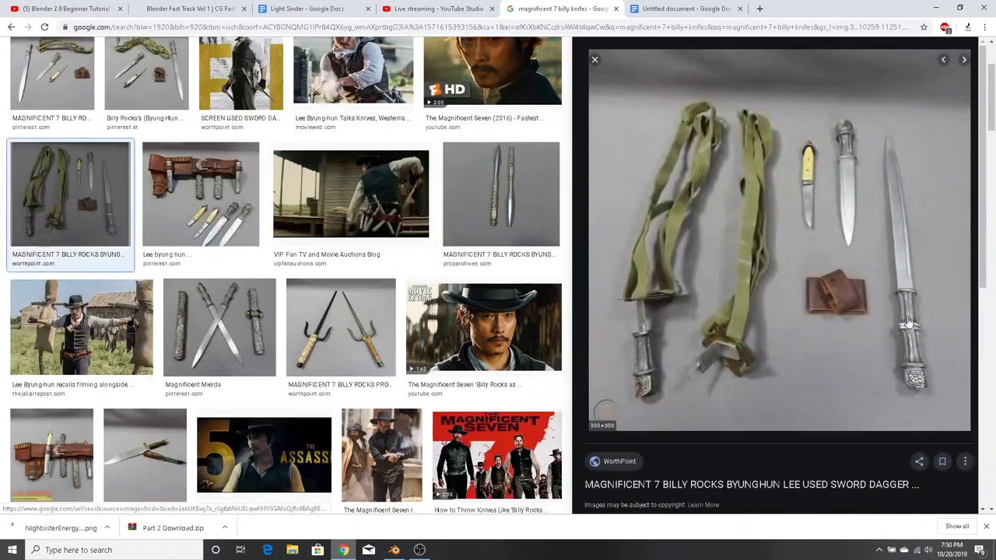
{"action": "right_click", "coordinate": [875, 287]}
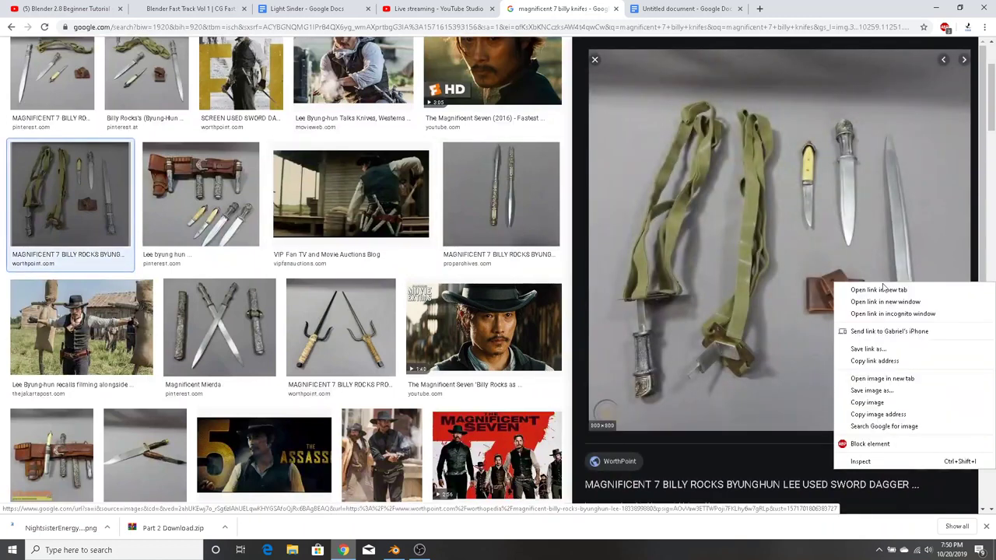
{"action": "left_click", "coordinate": [891, 391]}
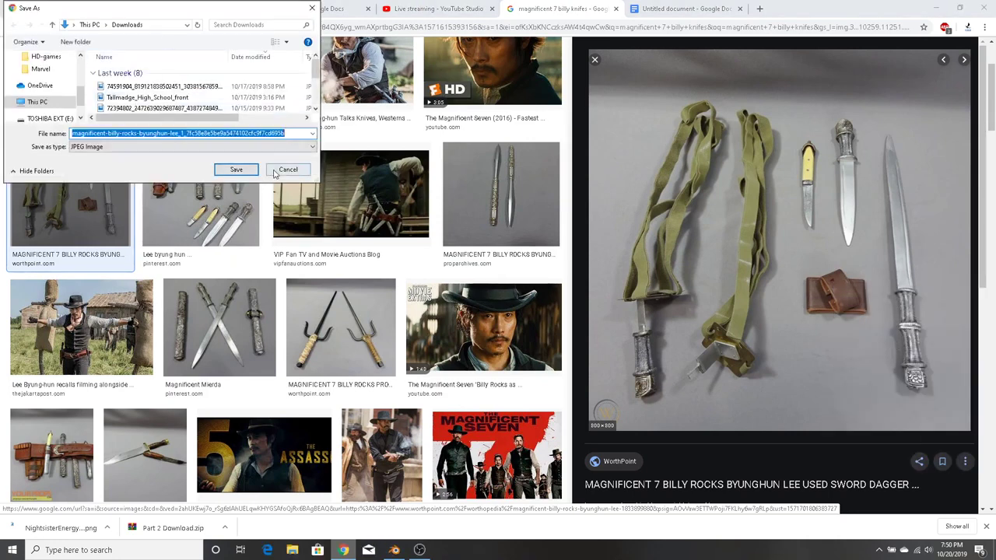
{"action": "left_click", "coordinate": [273, 172]}
Copy the sword and dagger set picture and paste it under "Knifes:" in the untitled Google Docs document
{"action": "right_click", "coordinate": [775, 264]}
{"action": "left_click", "coordinate": [836, 383]}
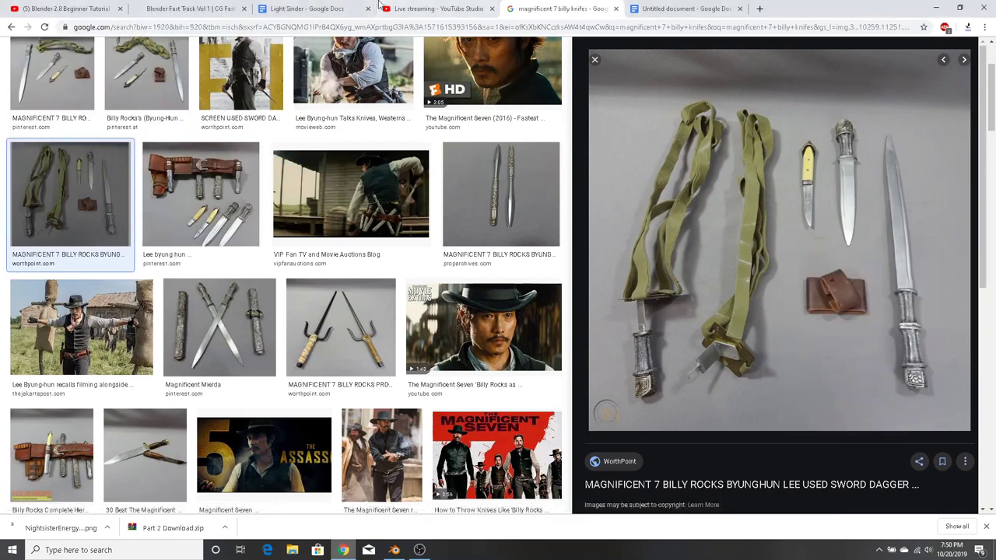
{"action": "left_click", "coordinate": [422, 10]}
{"action": "left_click", "coordinate": [683, 7]}
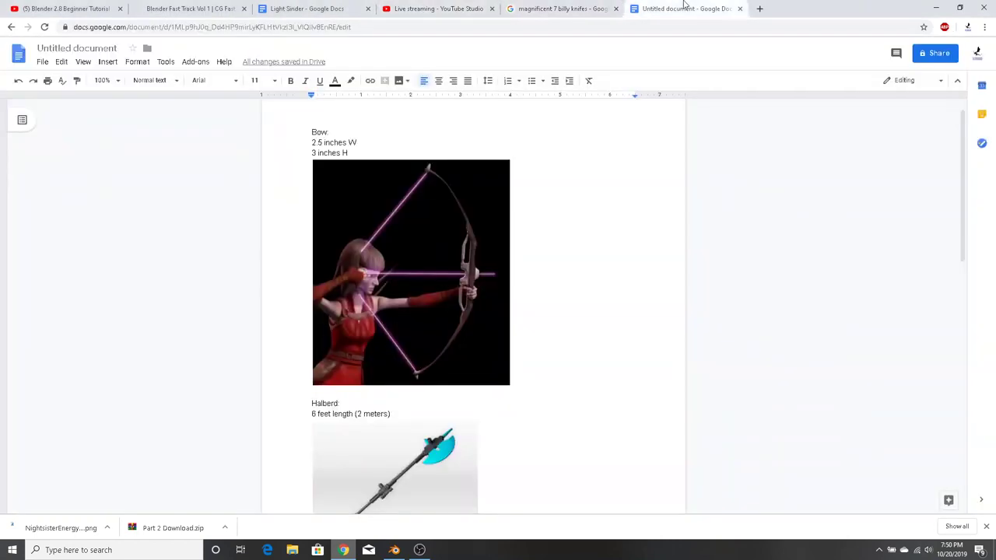
{"action": "scroll", "coordinate": [496, 302], "scroll_direction": "down", "scroll_amount": 3}
{"action": "right_click", "coordinate": [412, 455]}
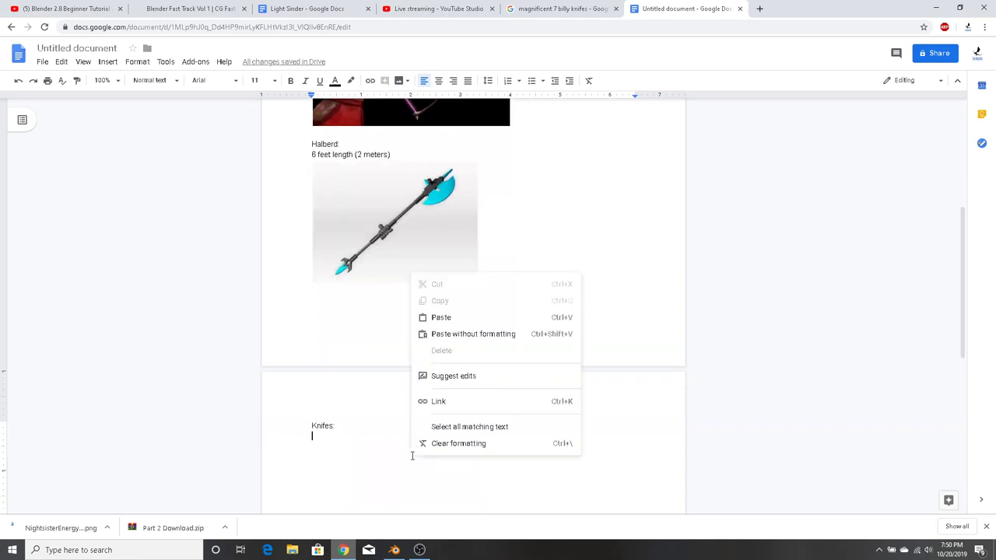
{"action": "left_click", "coordinate": [471, 319]}
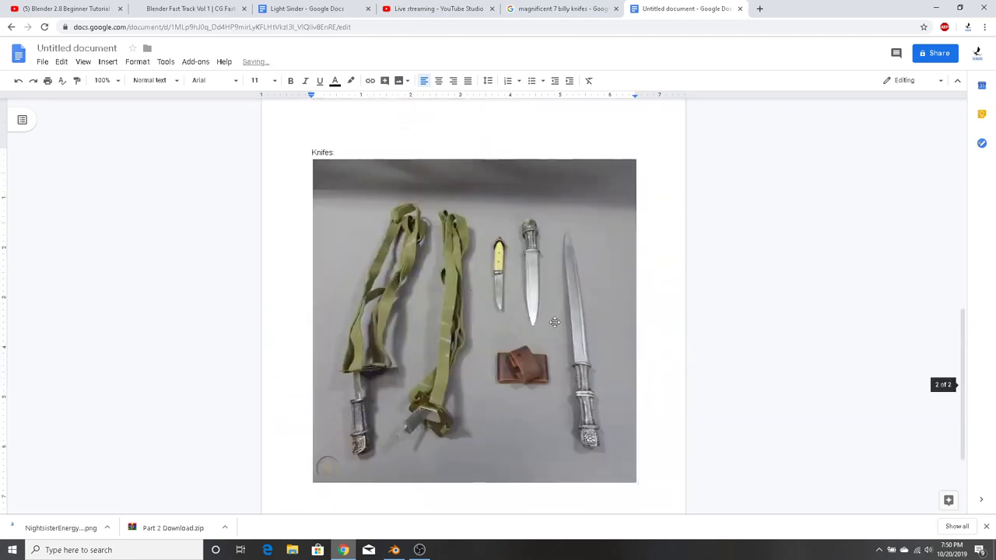
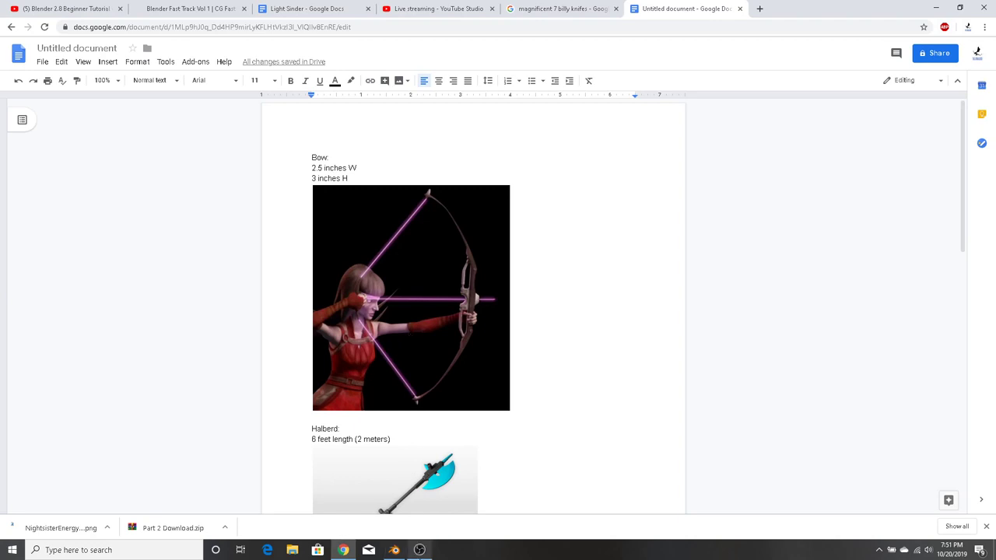
Check the live stream's status in OBS and the weapon reference document, and switch to the bow model in Blender
{"action": "left_click", "coordinate": [414, 554]}
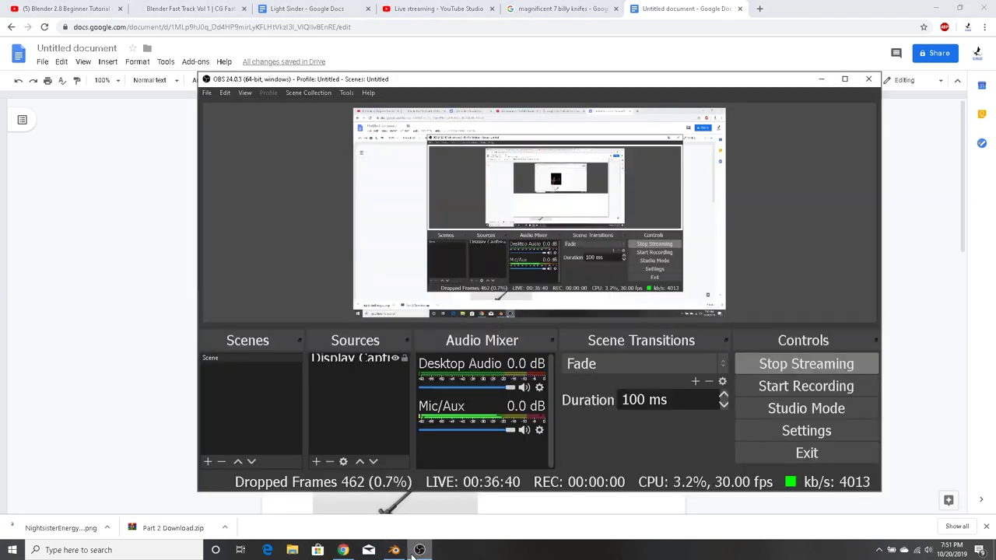
{"action": "left_click", "coordinate": [412, 555]}
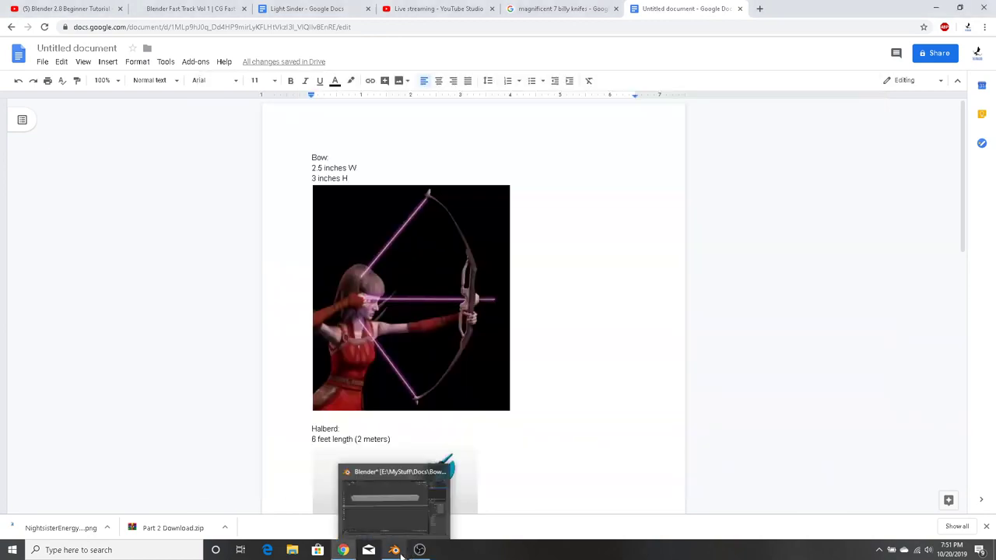
{"action": "left_click", "coordinate": [395, 550]}
{"action": "middle_click_drag", "start_coordinate": [534, 322], "coordinate": [460, 336]}
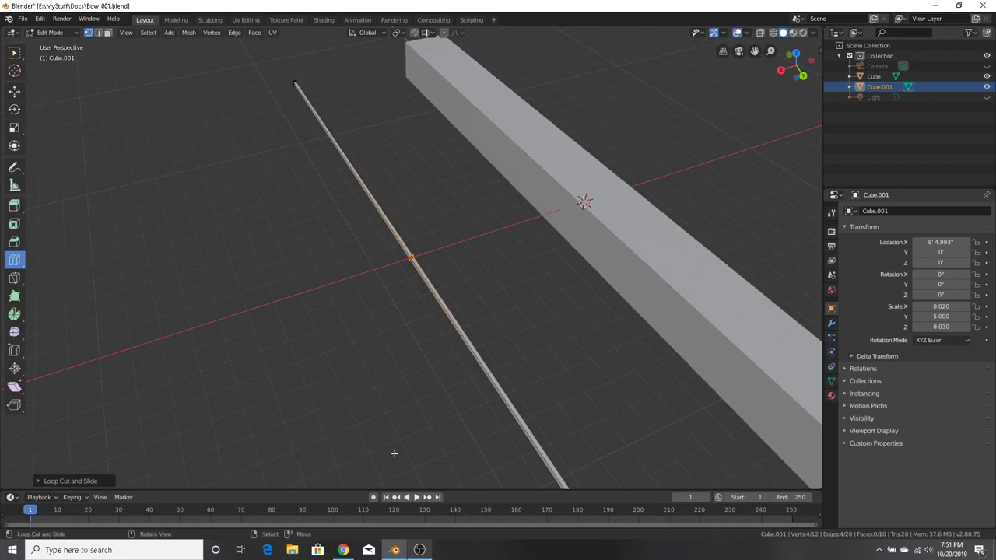
{"action": "left_click", "coordinate": [343, 549]}
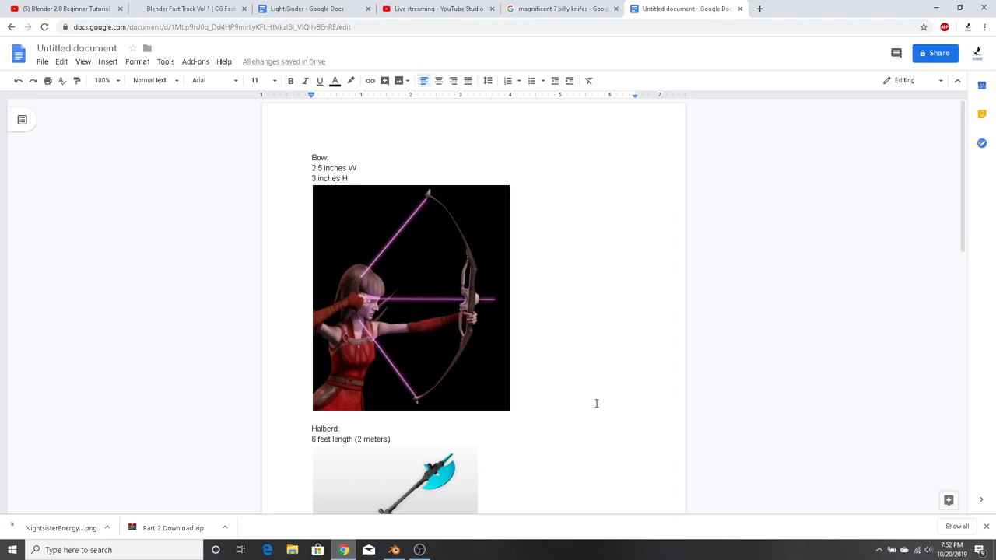
{"action": "left_click", "coordinate": [419, 550]}
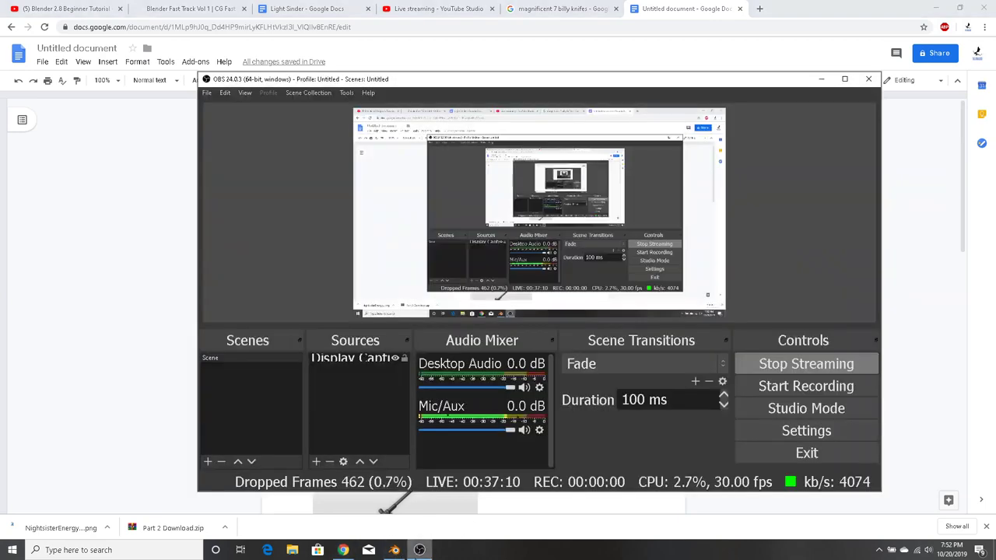
{"action": "left_click", "coordinate": [343, 550]}
{"action": "left_click", "coordinate": [394, 550]}
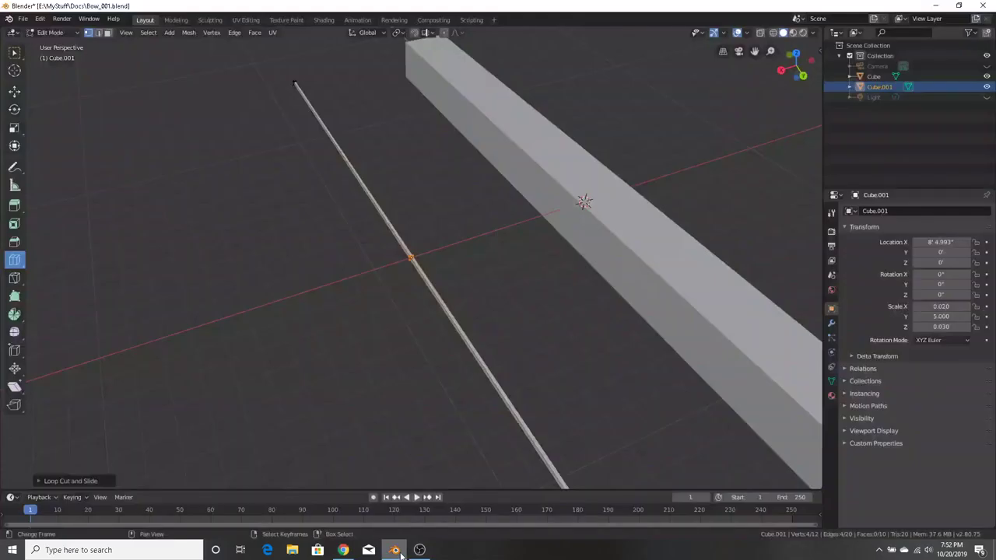
Add three loop cuts across the half of the thin bar Cube.001 on one side of its central loop
{"action": "left_click", "coordinate": [343, 550]}
{"action": "left_click", "coordinate": [394, 550]}
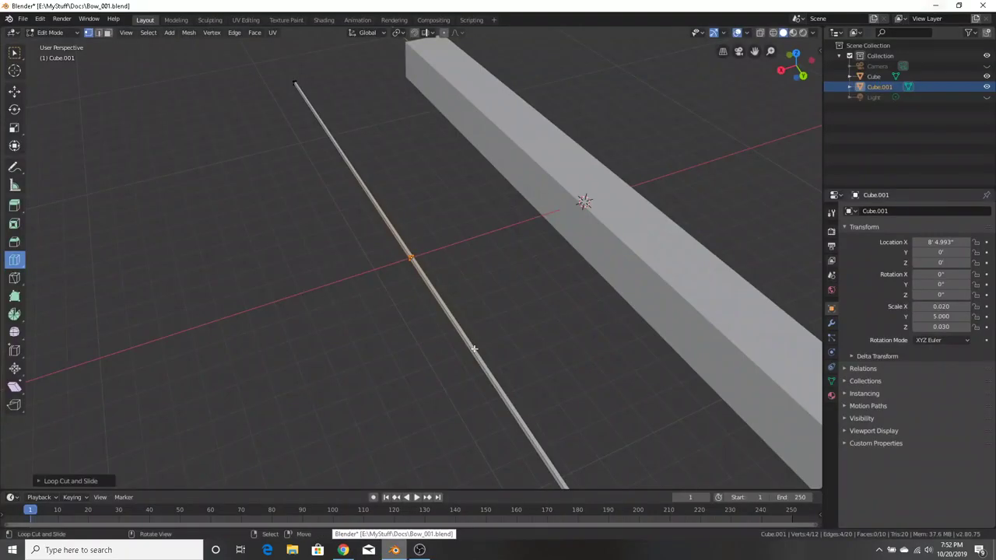
{"action": "middle_click_drag", "start_coordinate": [487, 289], "coordinate": [511, 291]}
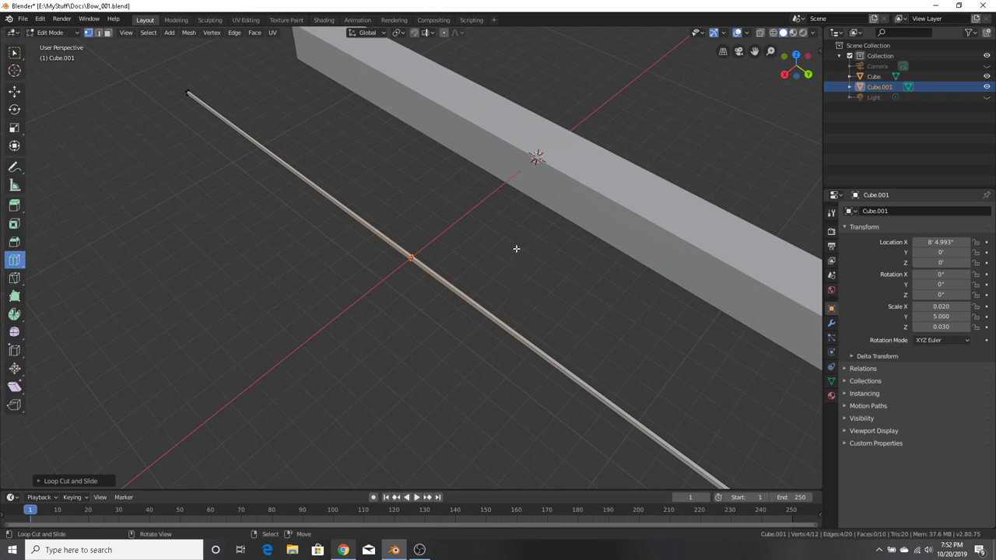
{"action": "middle_click_drag", "start_coordinate": [518, 247], "coordinate": [540, 245]}
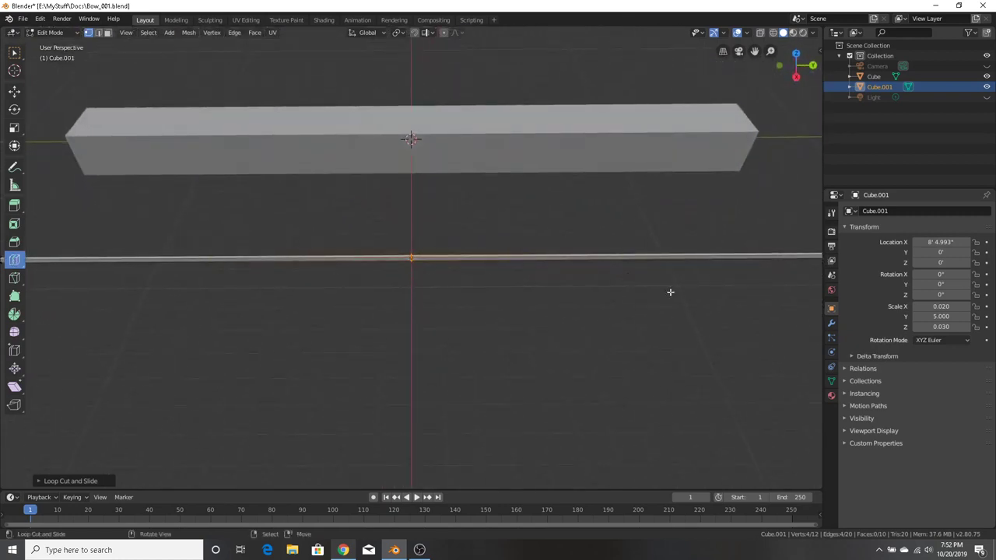
{"action": "middle_click_drag", "start_coordinate": [674, 290], "coordinate": [710, 294]}
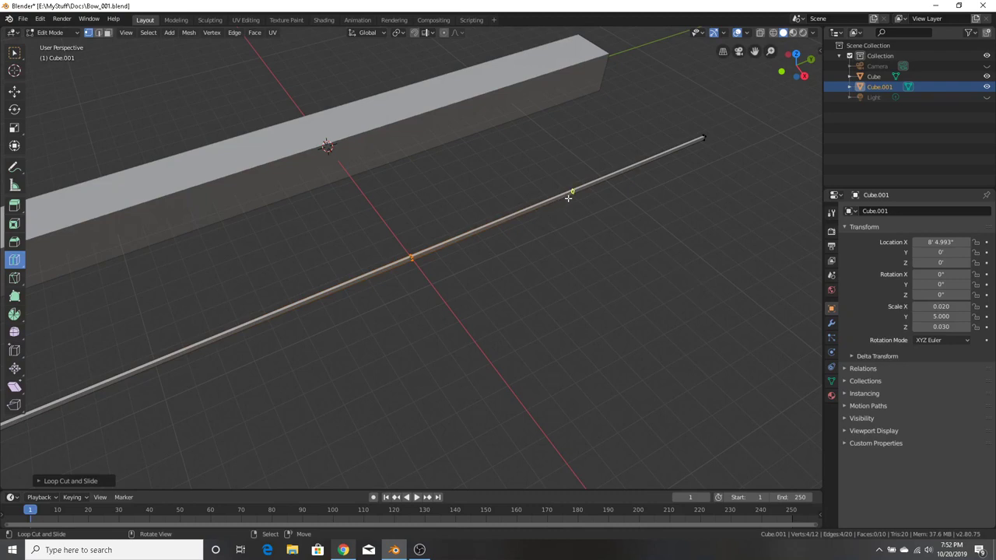
{"action": "left_click", "coordinate": [496, 235]}
{"action": "left_click", "coordinate": [536, 220]}
Add three loop cuts across the other half of the thin bar and return to the selection tool
{"action": "middle_click_drag", "start_coordinate": [500, 285], "coordinate": [487, 289]}
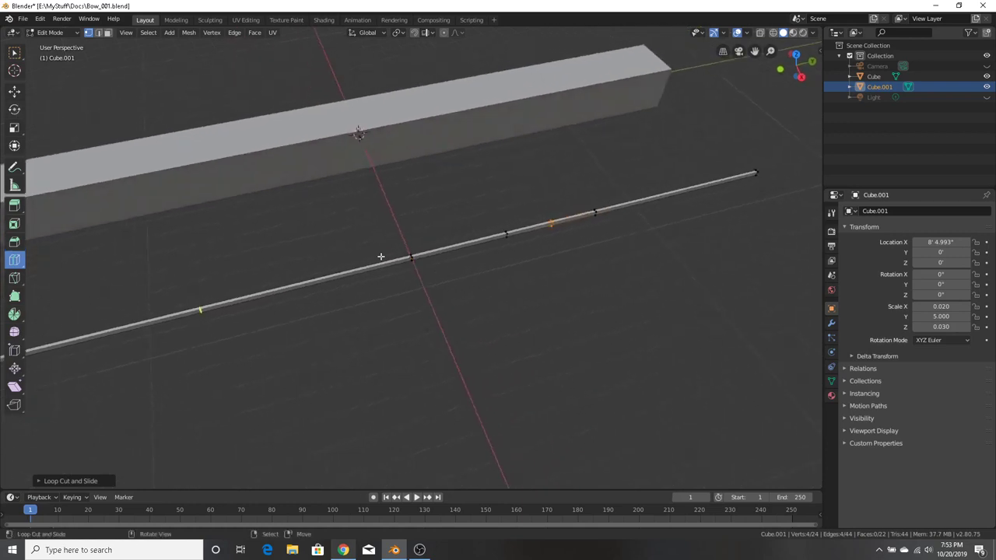
{"action": "left_click", "coordinate": [258, 300]}
{"action": "left_click", "coordinate": [352, 267]}
{"action": "left_click", "coordinate": [16, 55]}
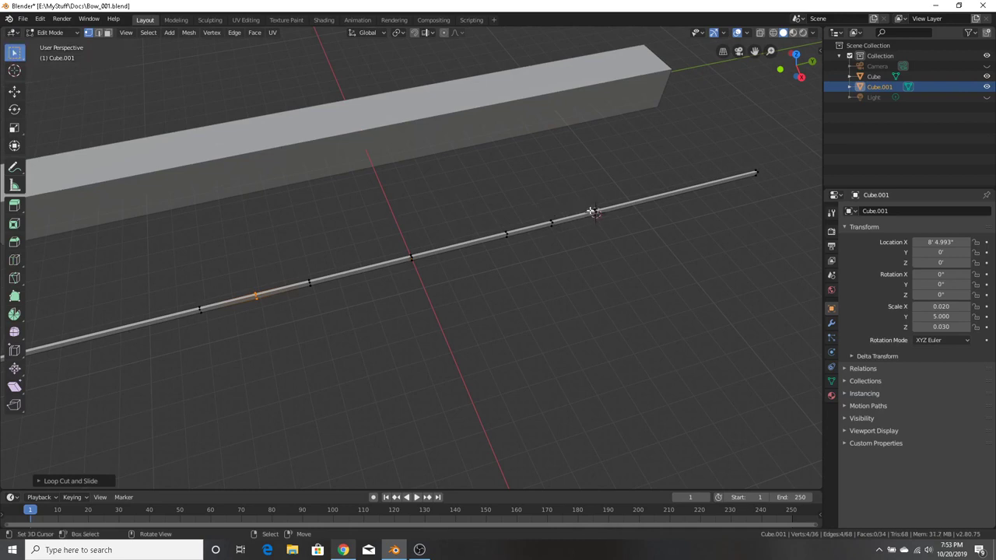
Try deleting the vertices of the two loops flanking the middle cut on one half, using see-through wireframe, and undo the deletion
{"action": "right_click", "coordinate": [575, 203], "text": "shift"}
{"action": "left_click", "coordinate": [597, 211]}
{"action": "scroll", "coordinate": [641, 223], "scroll_direction": "up", "scroll_amount": 3}
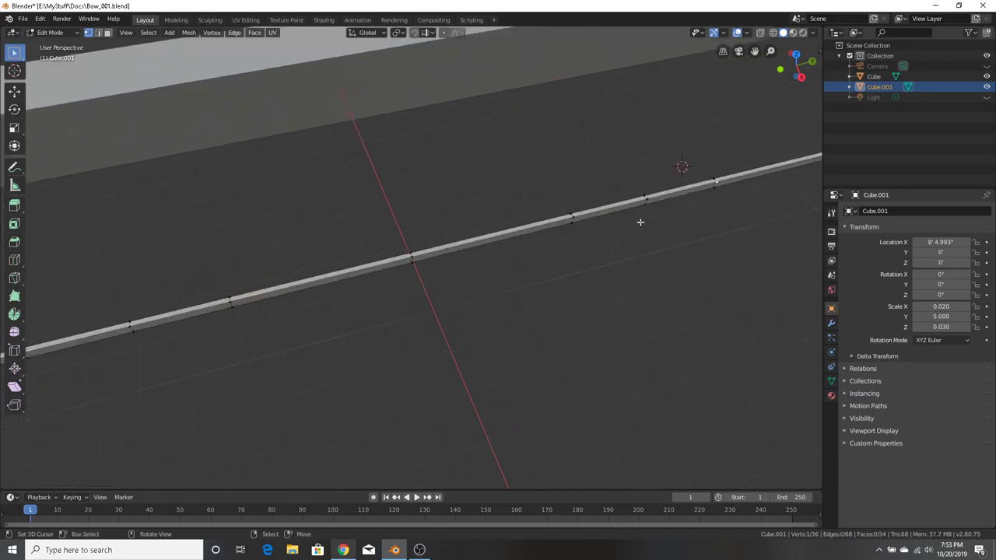
{"action": "middle_click_drag", "start_coordinate": [726, 224], "coordinate": [767, 216]}
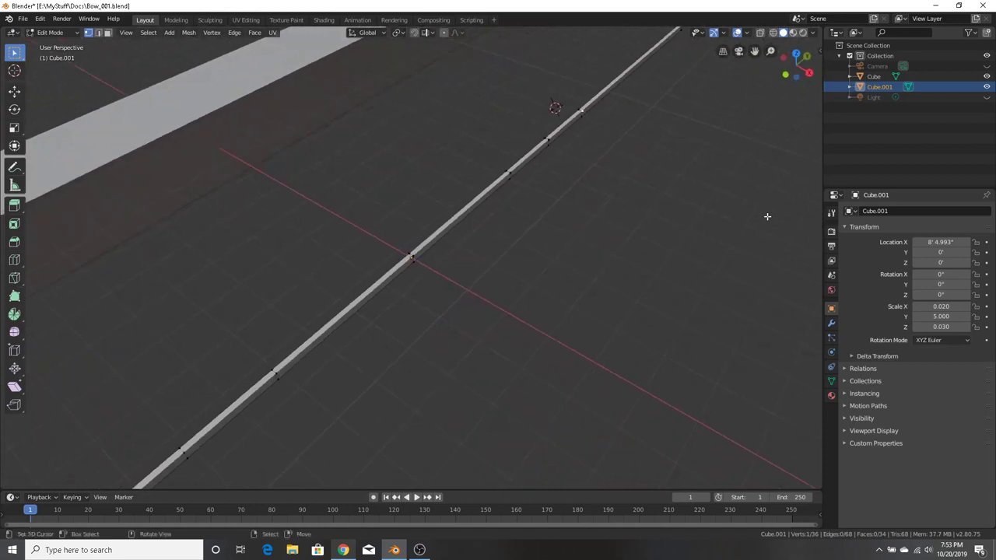
{"action": "middle_click_drag", "start_coordinate": [660, 165], "coordinate": [601, 193]}
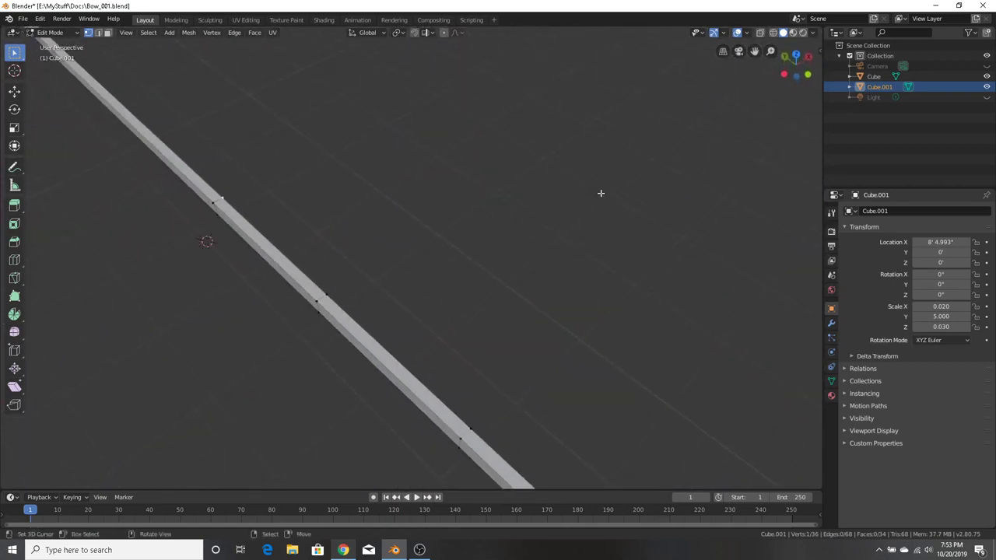
{"action": "left_click", "coordinate": [774, 33]}
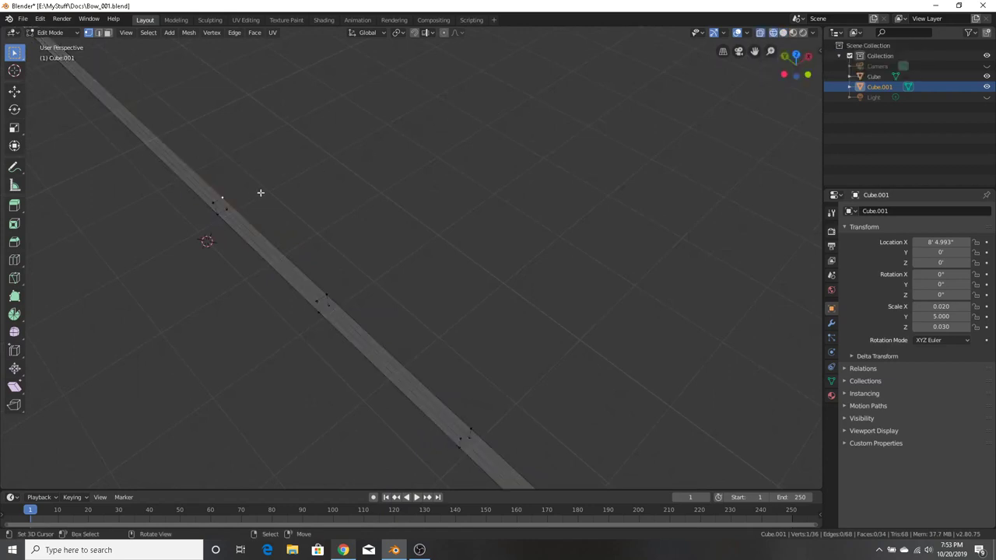
{"action": "left_click_drag", "start_coordinate": [242, 170], "coordinate": [197, 236]}
{"action": "key", "text": "alt+z"}
{"action": "left_click_drag", "start_coordinate": [487, 413], "coordinate": [455, 447], "text": "shift"}
{"action": "key", "text": "x"}
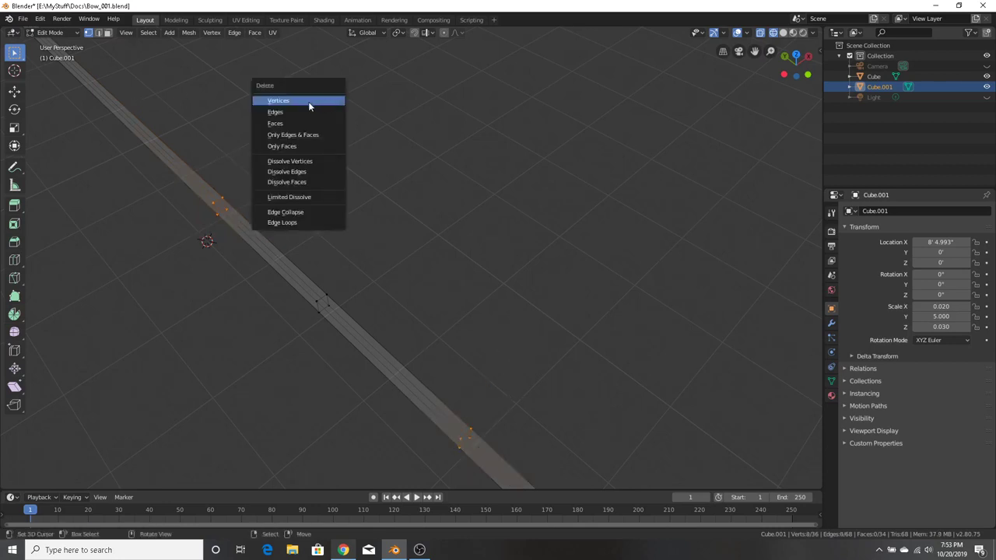
{"action": "left_click", "coordinate": [302, 112]}
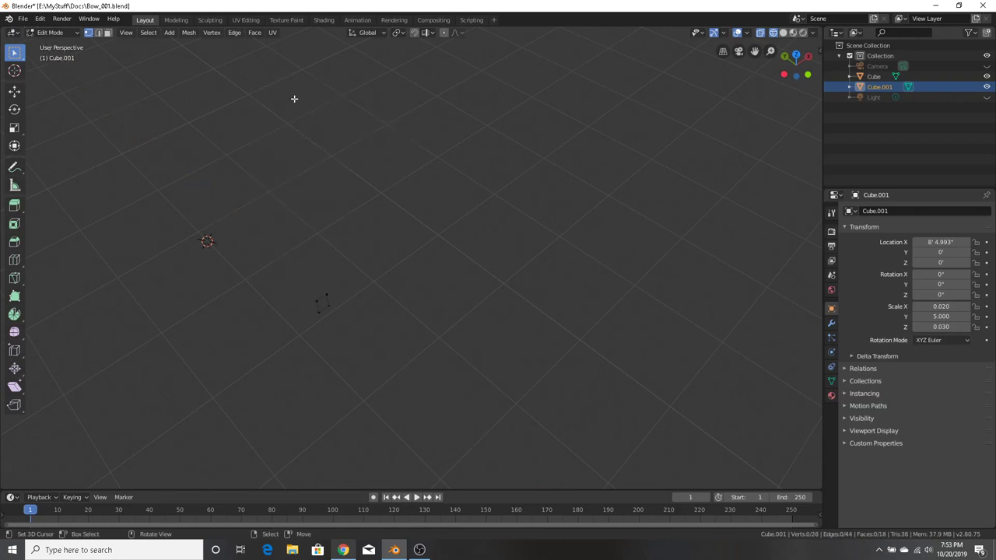
{"action": "key", "text": "ctrl+z"}
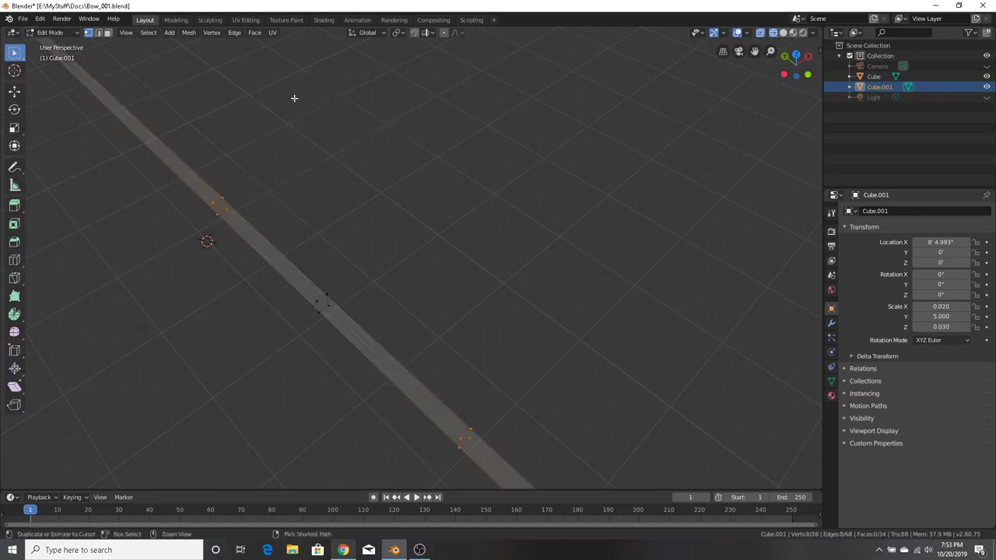
Try deleting the edges of the two selected loops instead, and undo the deletion
{"action": "key", "text": "x"}
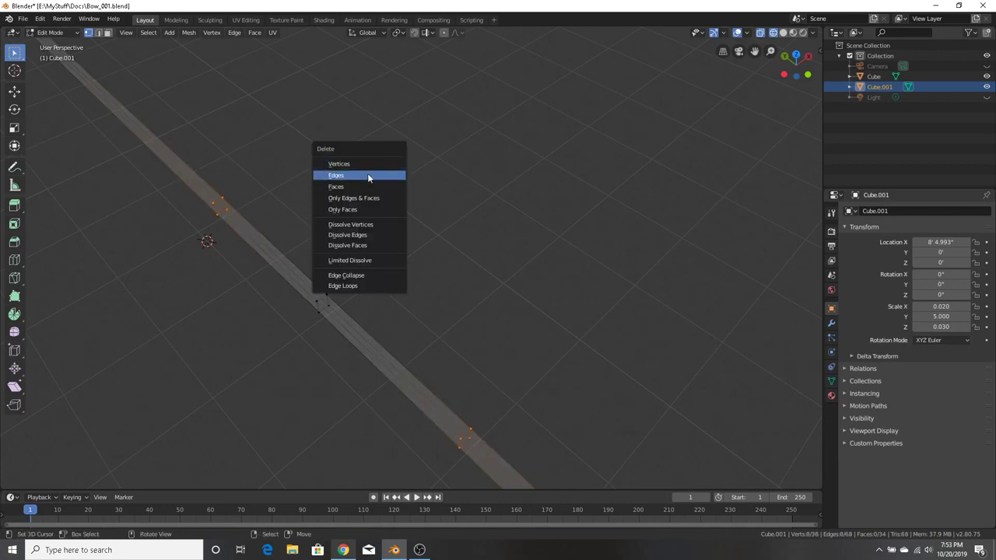
{"action": "left_click", "coordinate": [367, 176]}
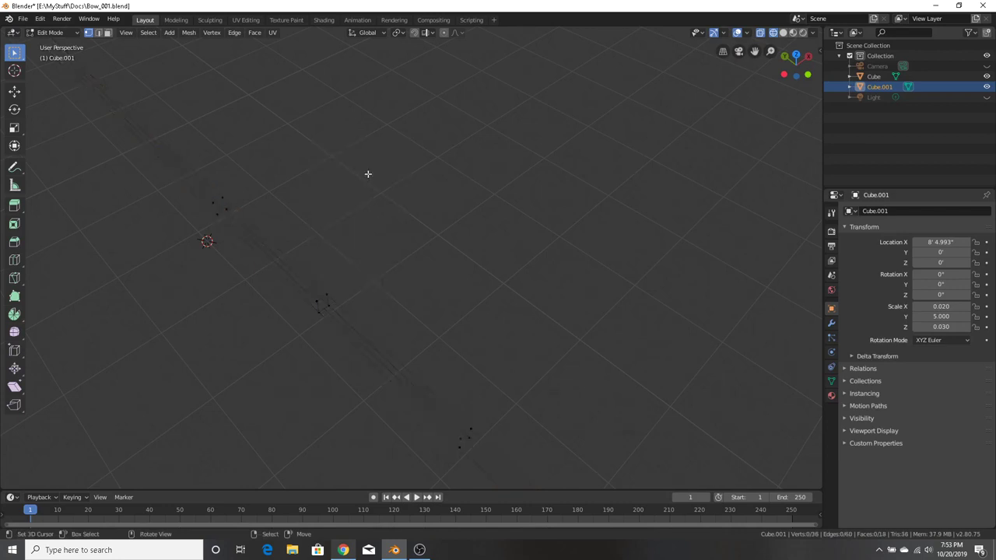
{"action": "key", "text": "ctrl"}
{"action": "key", "text": "ctrl+z"}
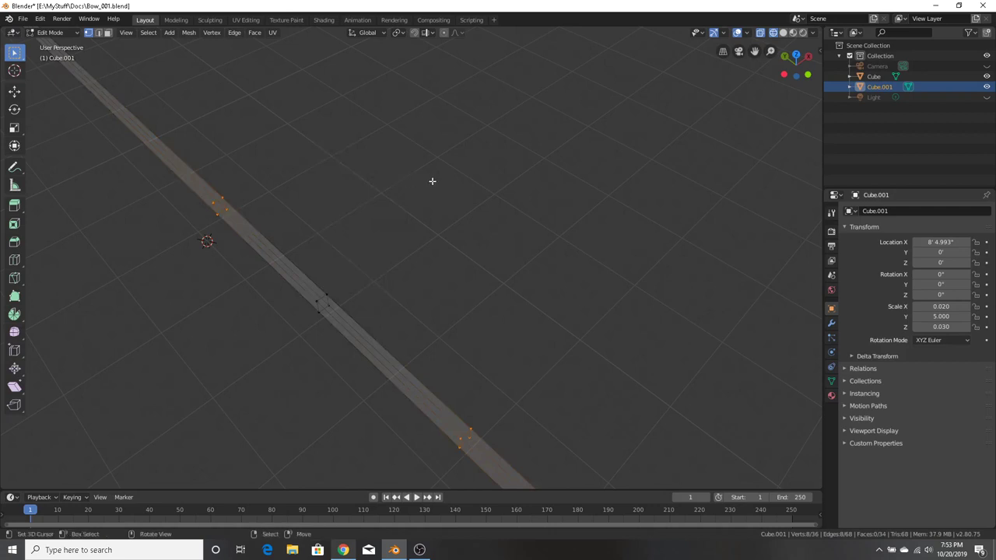
Dissolve the vertices of the two loops flanking the middle cut on each half of the thin bar
{"action": "key", "text": "x"}
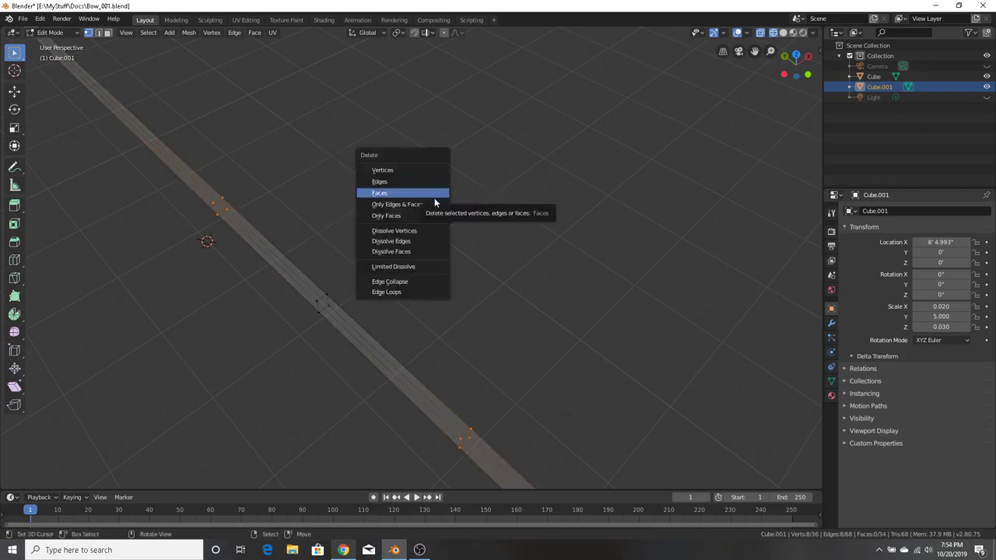
{"action": "left_click", "coordinate": [436, 230]}
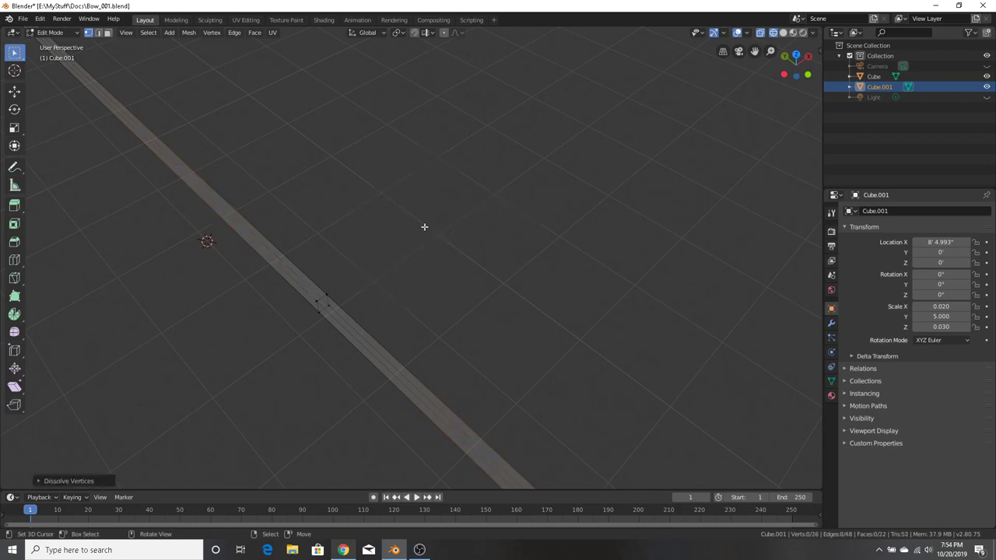
{"action": "middle_click_drag", "start_coordinate": [573, 199], "coordinate": [579, 287]}
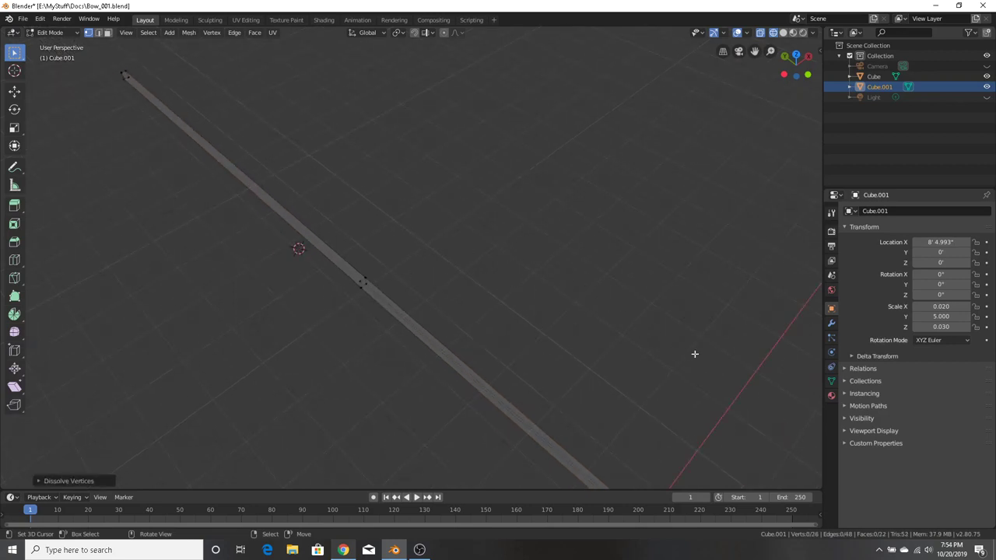
{"action": "middle_click_drag", "start_coordinate": [694, 354], "coordinate": [805, 351]}
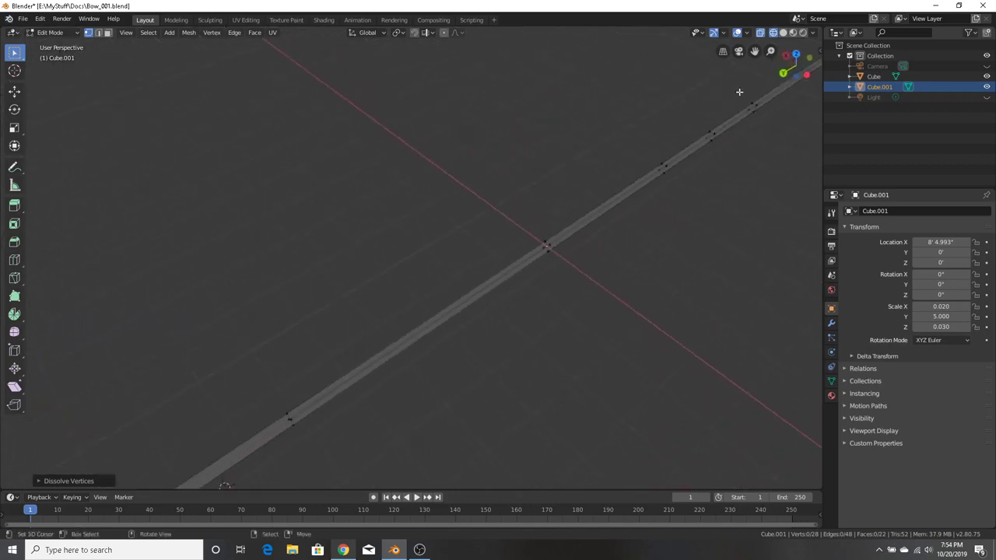
{"action": "key", "text": "g"}
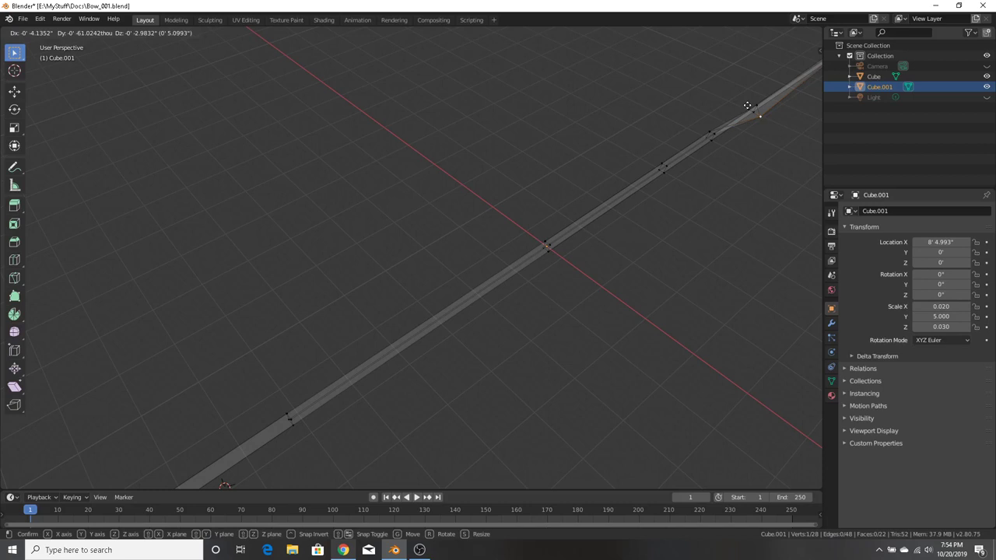
{"action": "right_click", "coordinate": [747, 105]}
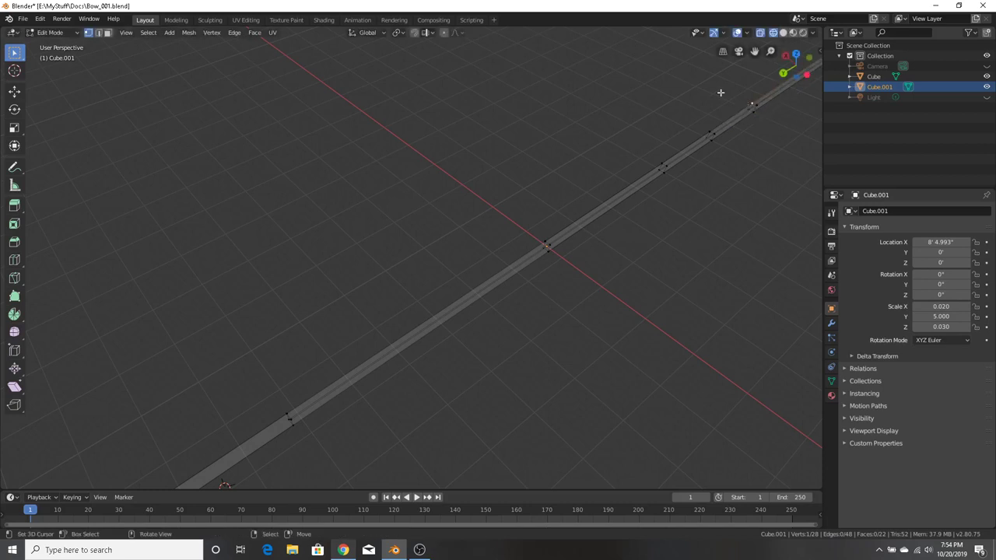
{"action": "left_click_drag", "start_coordinate": [698, 72], "coordinate": [769, 118]}
{"action": "left_click_drag", "start_coordinate": [638, 143], "coordinate": [673, 185]}
{"action": "left_click_drag", "start_coordinate": [749, 98], "coordinate": [764, 126], "text": "shift"}
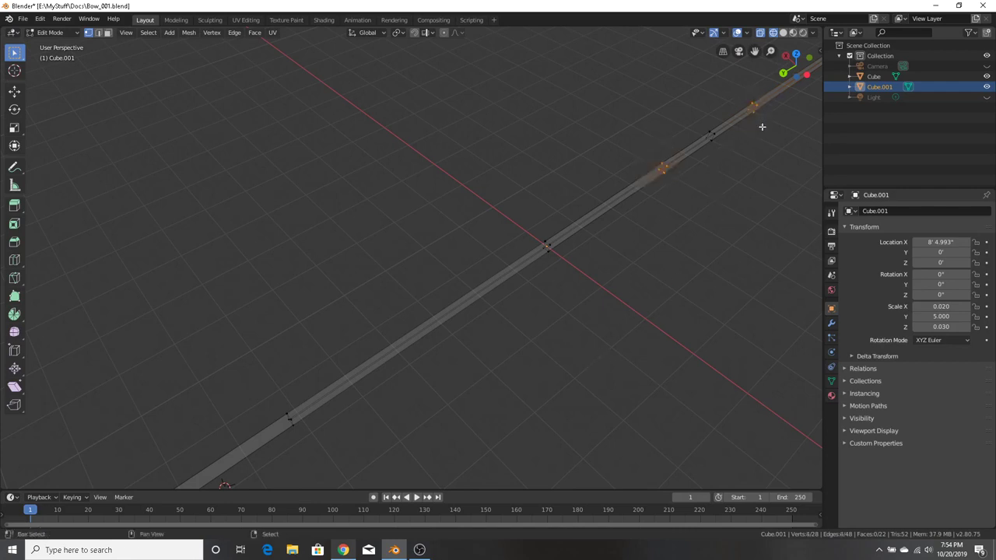
{"action": "key", "text": "x"}
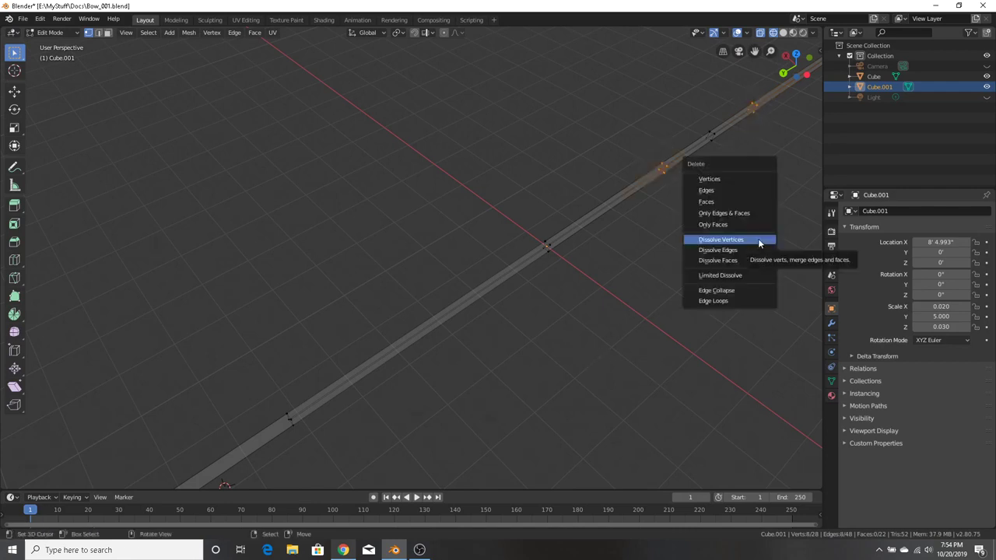
{"action": "left_click", "coordinate": [758, 239]}
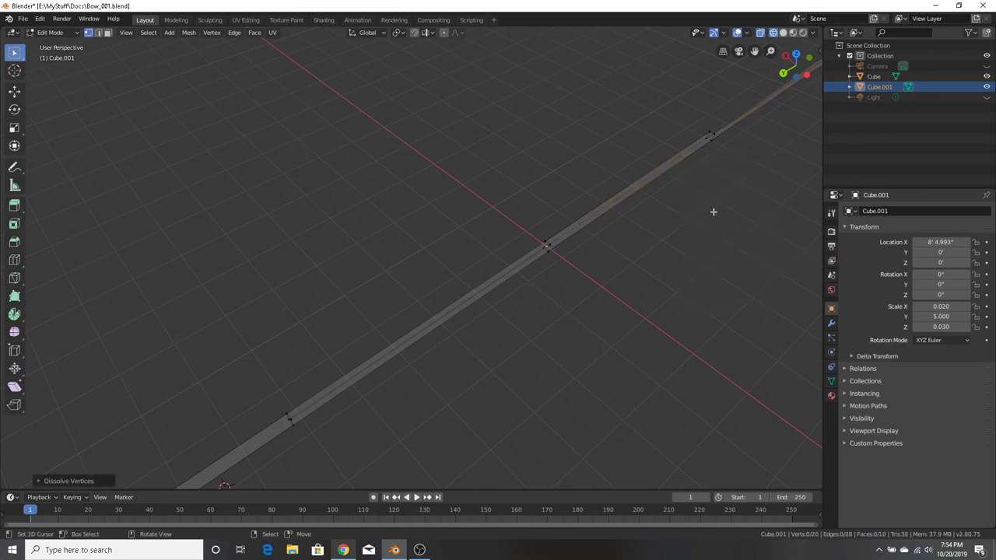
Inspect the thin bar beside the large block and undo the vertex dissolves on both halves
{"action": "middle_click_drag", "start_coordinate": [713, 210], "coordinate": [545, 199]}
{"action": "scroll", "coordinate": [546, 206], "scroll_direction": "up", "scroll_amount": 6}
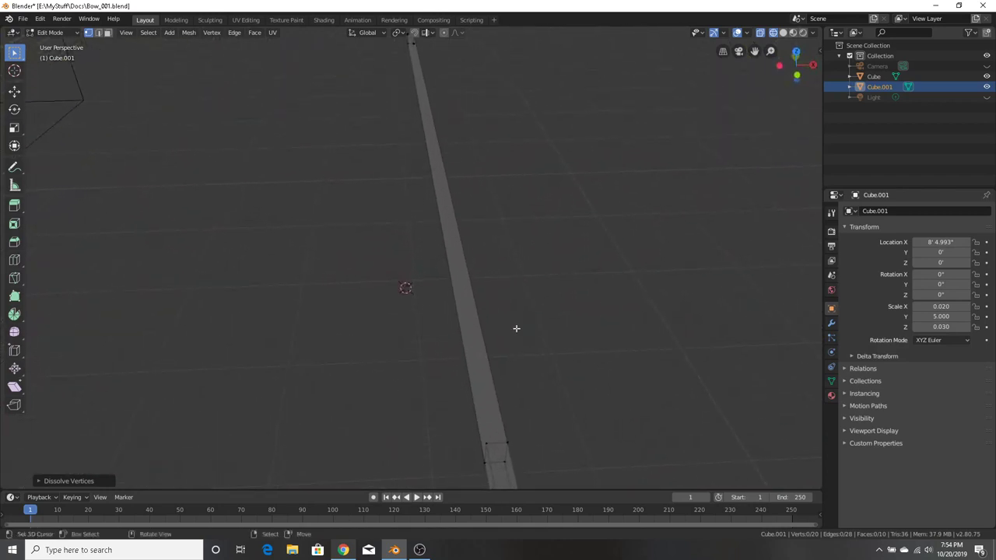
{"action": "middle_click_drag", "start_coordinate": [516, 328], "coordinate": [608, 410]}
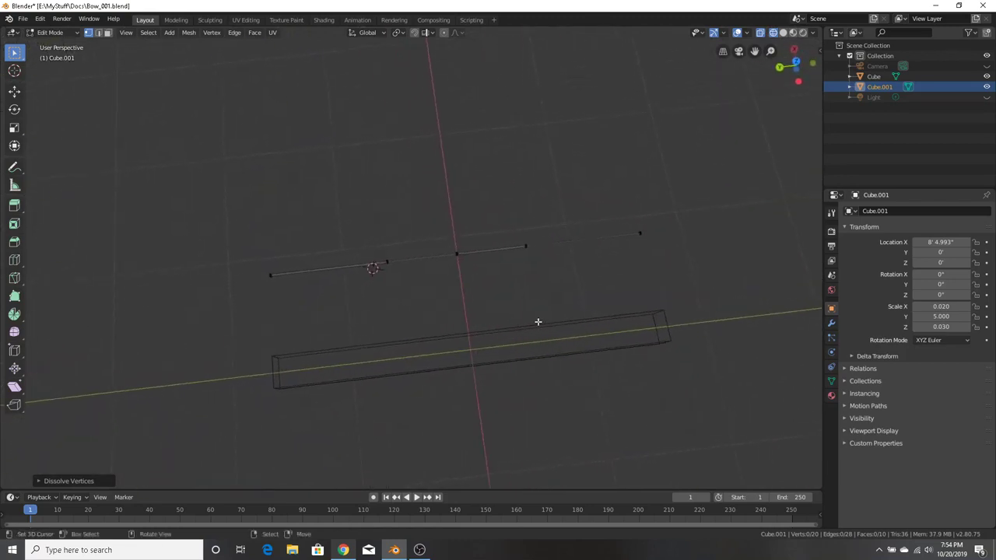
{"action": "key", "text": "ctrl+z"}
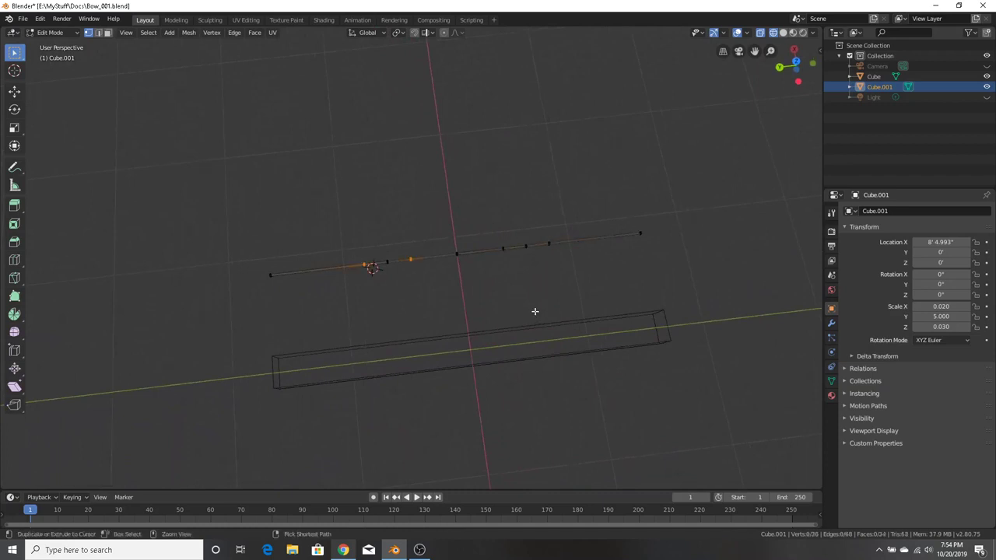
Return the viewport to solid shading and examine the edge loops along the thin bar
{"action": "scroll", "coordinate": [482, 289], "scroll_direction": "up", "scroll_amount": 8}
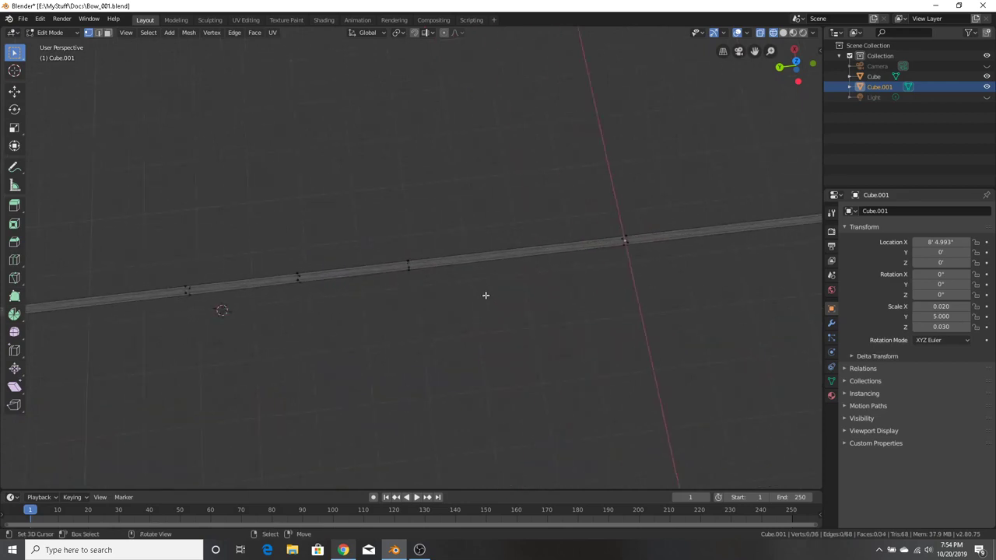
{"action": "middle_click_drag", "start_coordinate": [492, 308], "coordinate": [501, 288]}
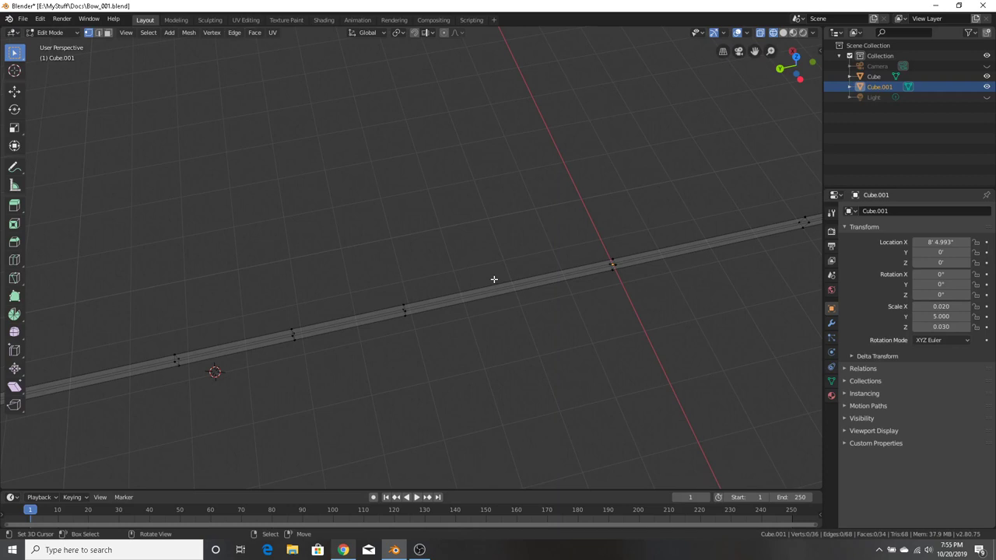
{"action": "middle_click_drag", "start_coordinate": [659, 325], "coordinate": [785, 59]}
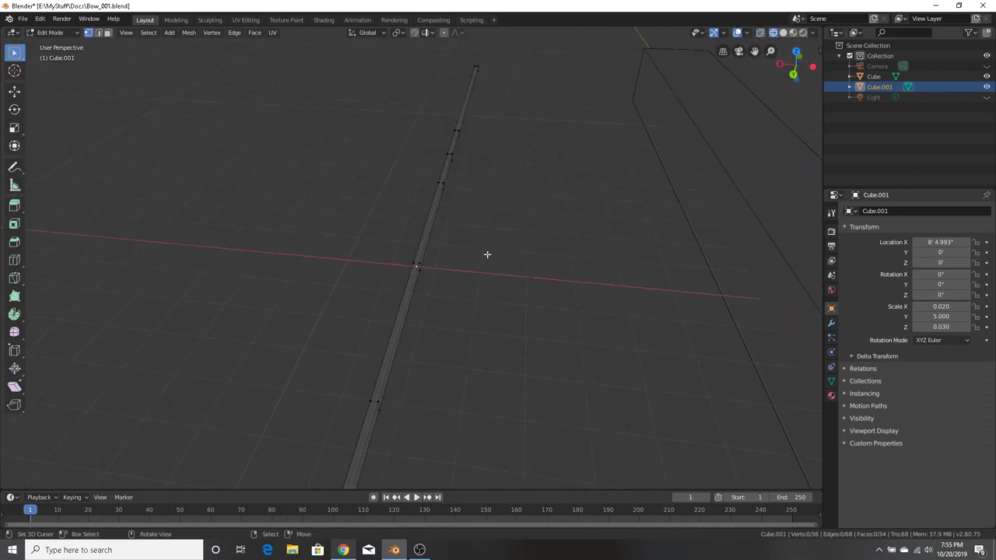
{"action": "middle_click_drag", "start_coordinate": [487, 253], "coordinate": [482, 319]}
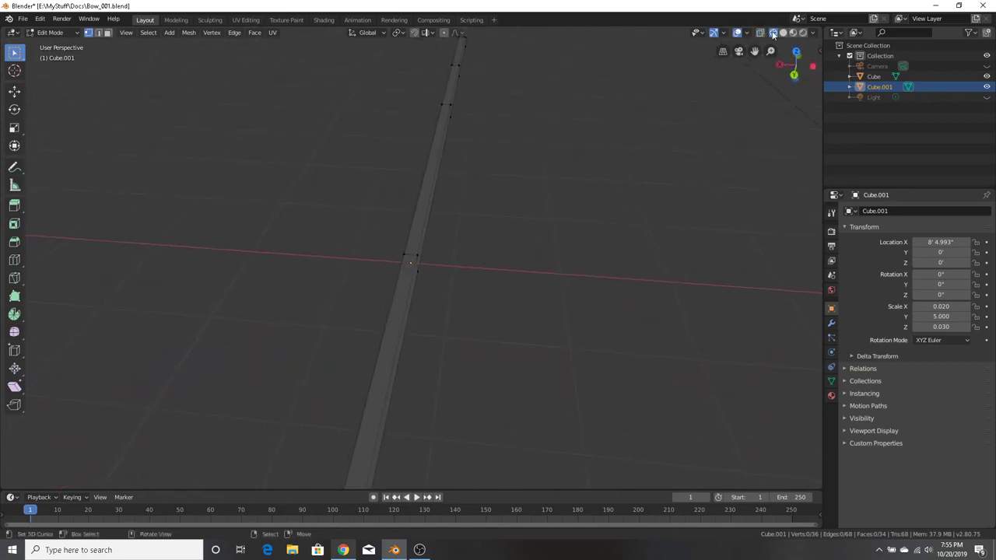
{"action": "middle_click_drag", "start_coordinate": [296, 198], "coordinate": [265, 355]}
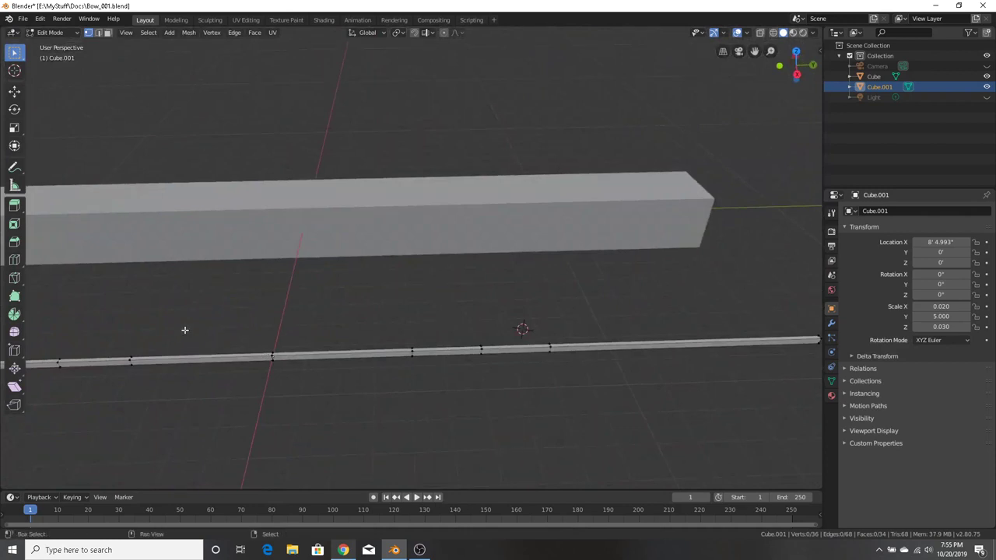
{"action": "middle_click_drag", "start_coordinate": [185, 331], "coordinate": [375, 273]}
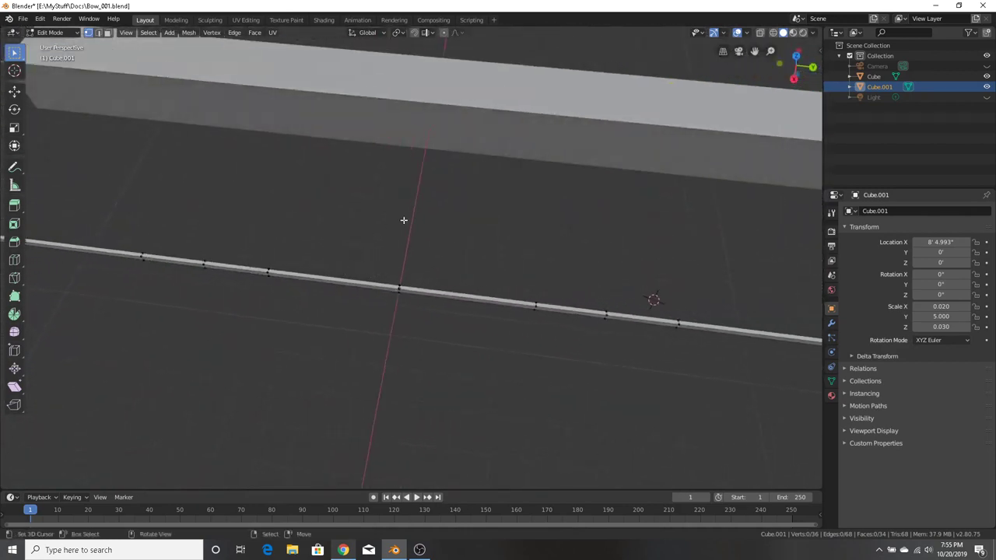
{"action": "middle_click_drag", "start_coordinate": [403, 220], "coordinate": [375, 217]}
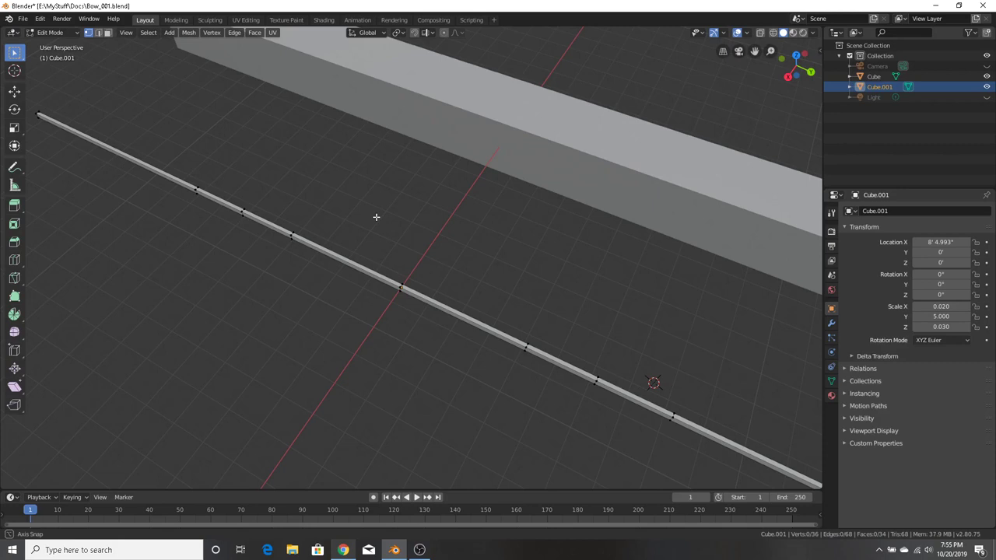
Undo the extra edge loops along the thin bar, keeping only its middle cut
{"action": "middle_click_drag", "start_coordinate": [376, 217], "coordinate": [406, 189]}
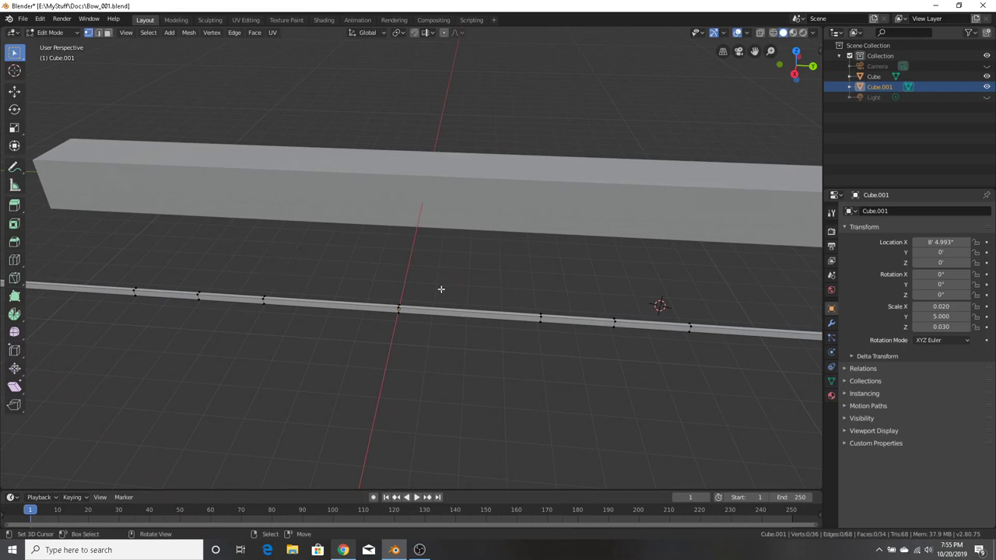
{"action": "key", "text": "ctrl"}
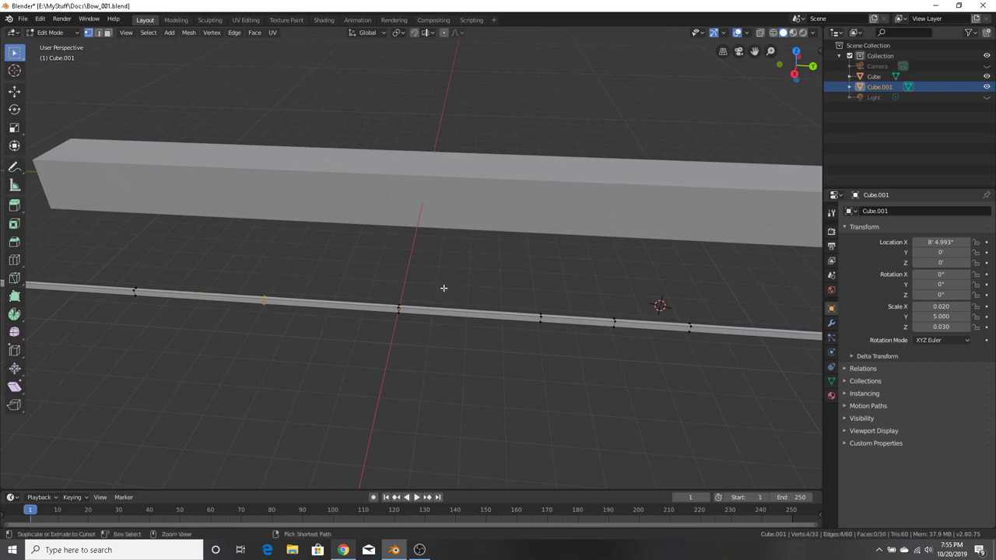
{"action": "key", "text": "ctrl+z"}
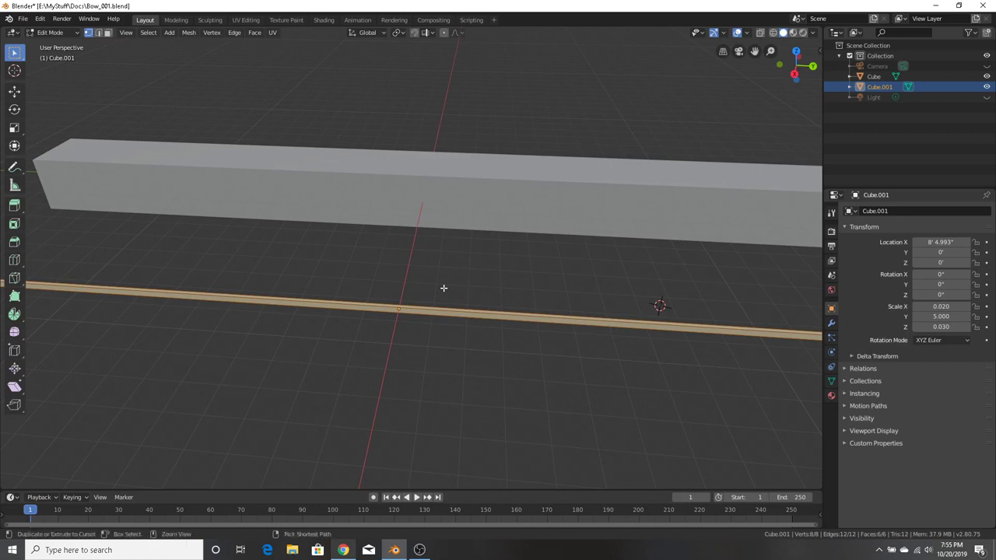
{"action": "key", "text": "ctrl+shift+z"}
{"action": "middle_click_drag", "start_coordinate": [444, 318], "coordinate": [438, 381]}
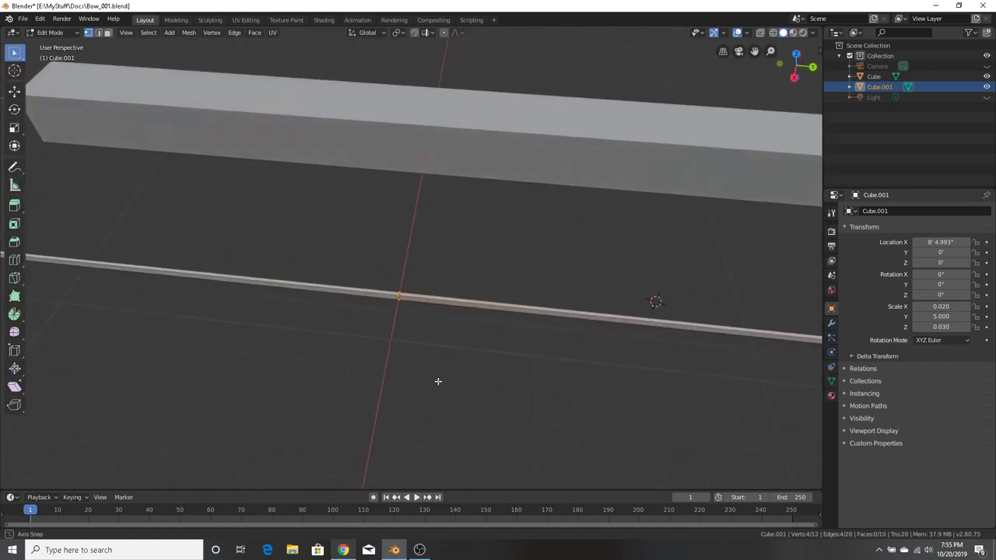
Switch to face selection and wireframe shading, and select the long faces of one half of the thin bar
{"action": "left_click_drag", "start_coordinate": [216, 242], "coordinate": [310, 322]}
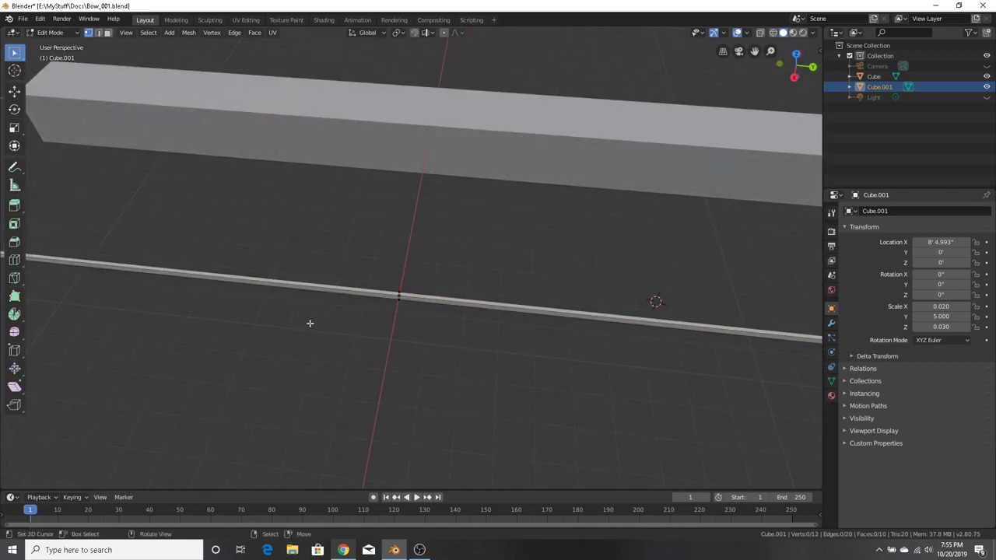
{"action": "middle_click_drag", "start_coordinate": [280, 216], "coordinate": [225, 207]}
{"action": "left_click_drag", "start_coordinate": [120, 76], "coordinate": [308, 198]}
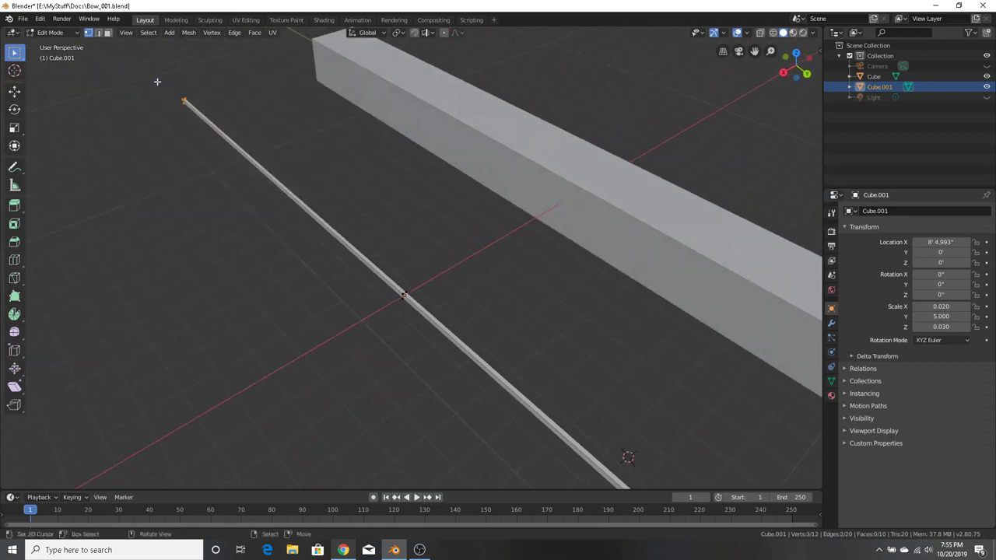
{"action": "left_click", "coordinate": [107, 33]}
{"action": "left_click_drag", "start_coordinate": [146, 91], "coordinate": [291, 191]}
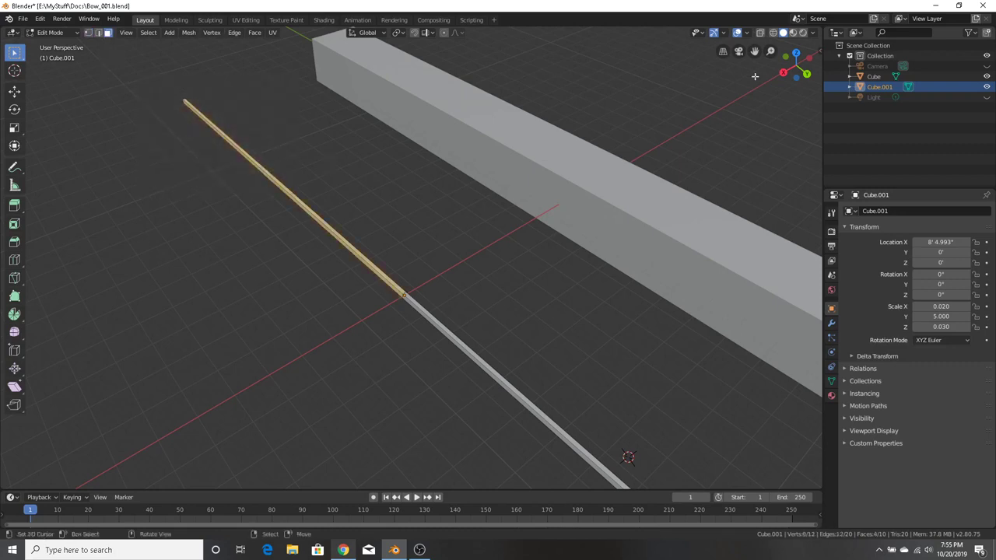
{"action": "left_click", "coordinate": [773, 32]}
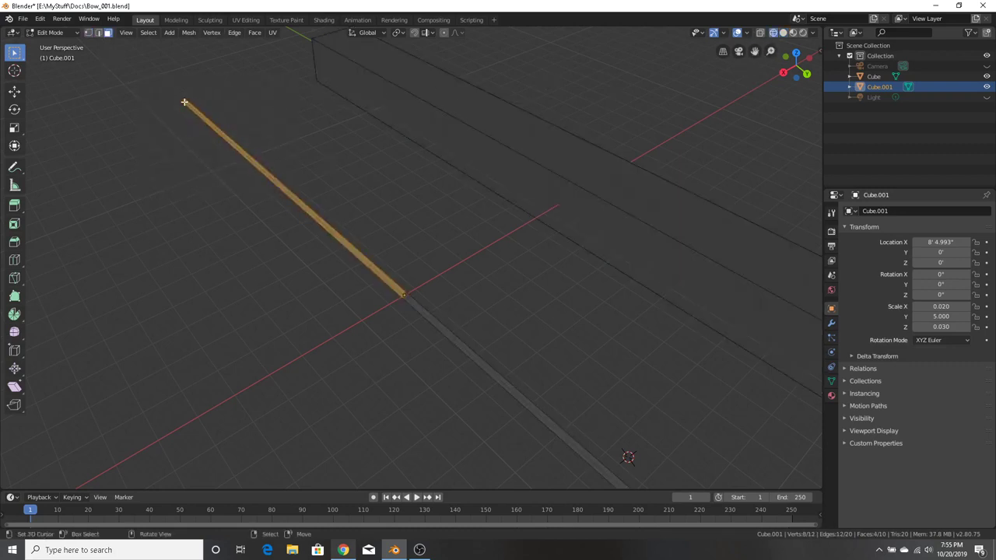
{"action": "left_click_drag", "start_coordinate": [160, 87], "coordinate": [309, 242]}
Try removing the selected half by deleting vertices, deleting edges and dissolving vertices, undoing each attempt
{"action": "key", "text": "x"}
{"action": "left_click", "coordinate": [279, 181]}
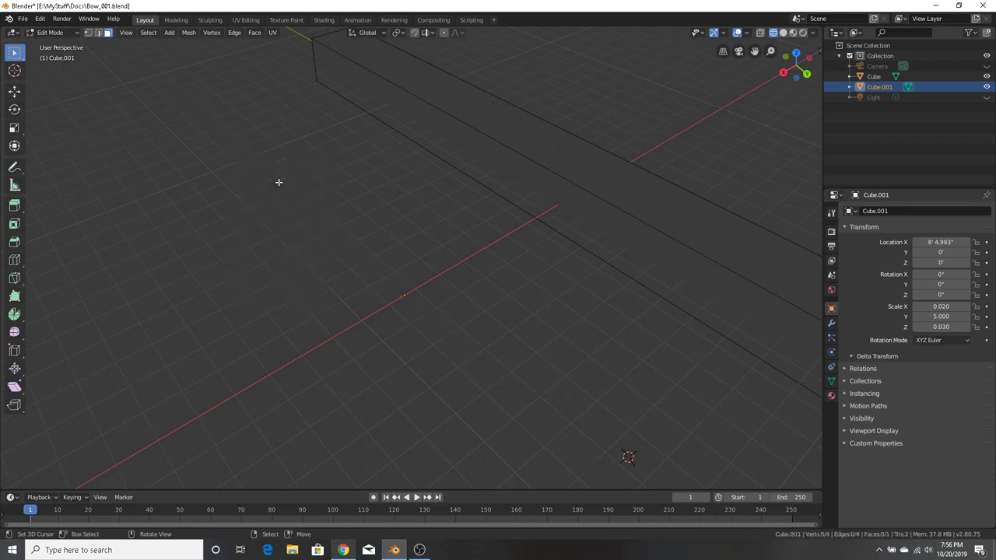
{"action": "key", "text": "ctrl+z"}
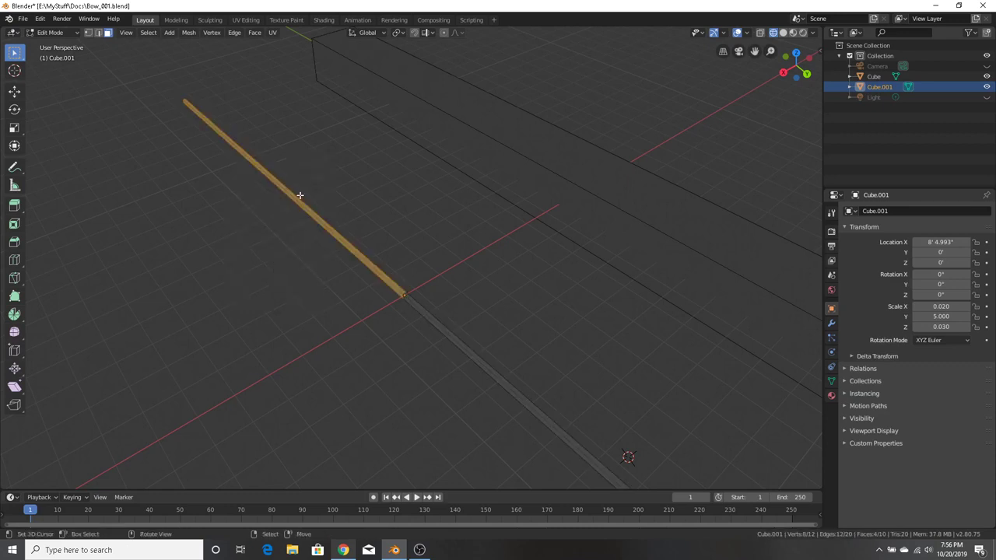
{"action": "key", "text": "x"}
{"action": "left_click", "coordinate": [293, 205]}
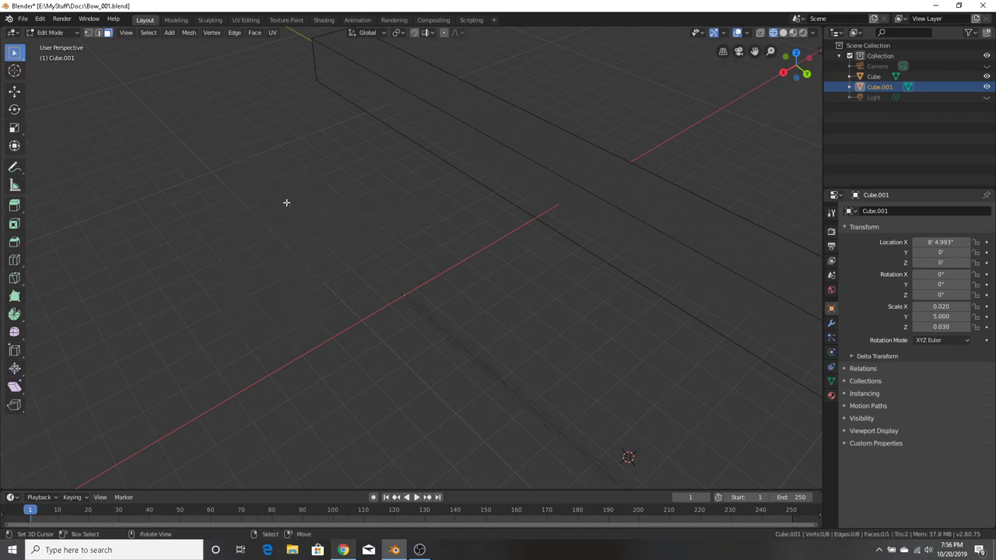
{"action": "key", "text": "ctrl+z"}
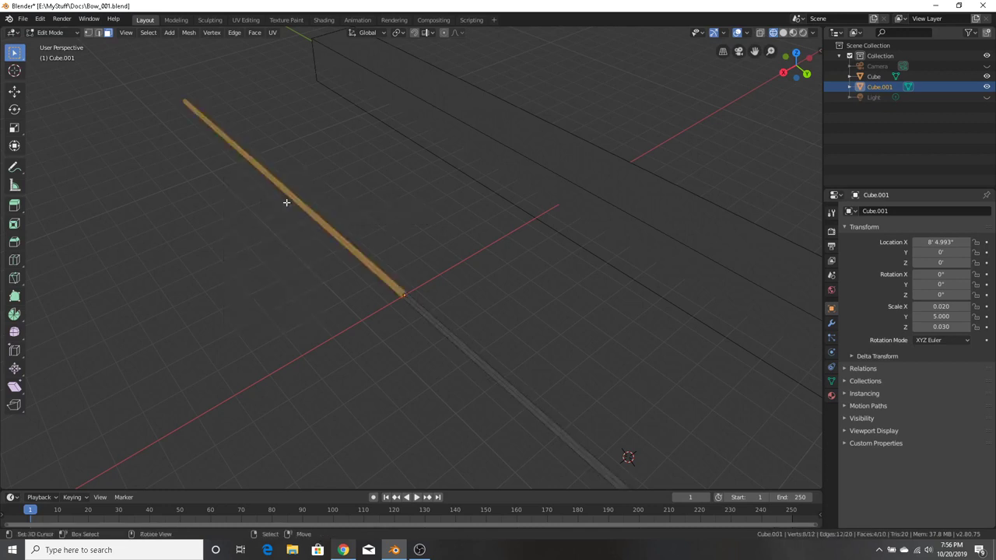
{"action": "key", "text": "x"}
{"action": "left_click", "coordinate": [279, 250]}
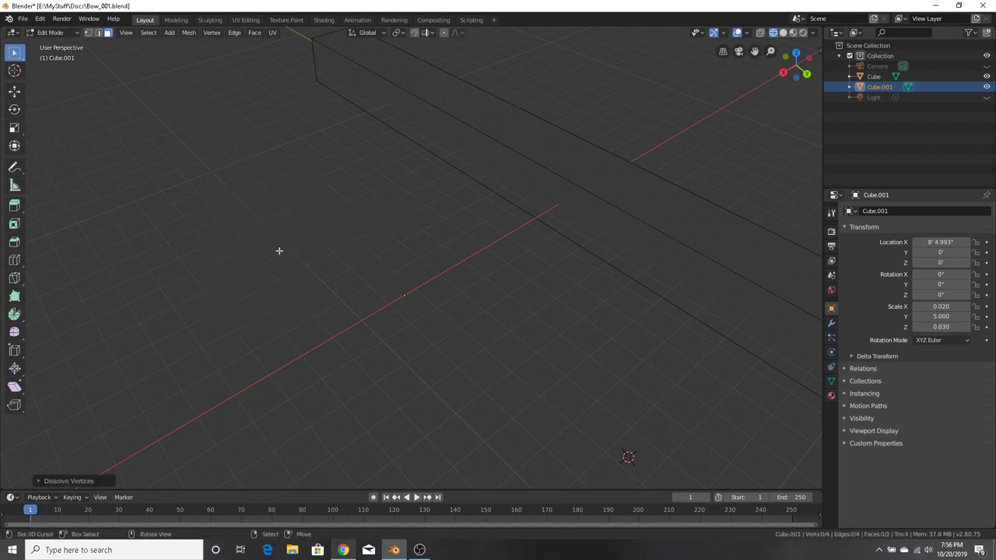
{"action": "key", "text": "ctrl+z"}
Delete only the faces of the selected half of the thin bar
{"action": "scroll", "coordinate": [345, 284], "scroll_direction": "up", "scroll_amount": 8}
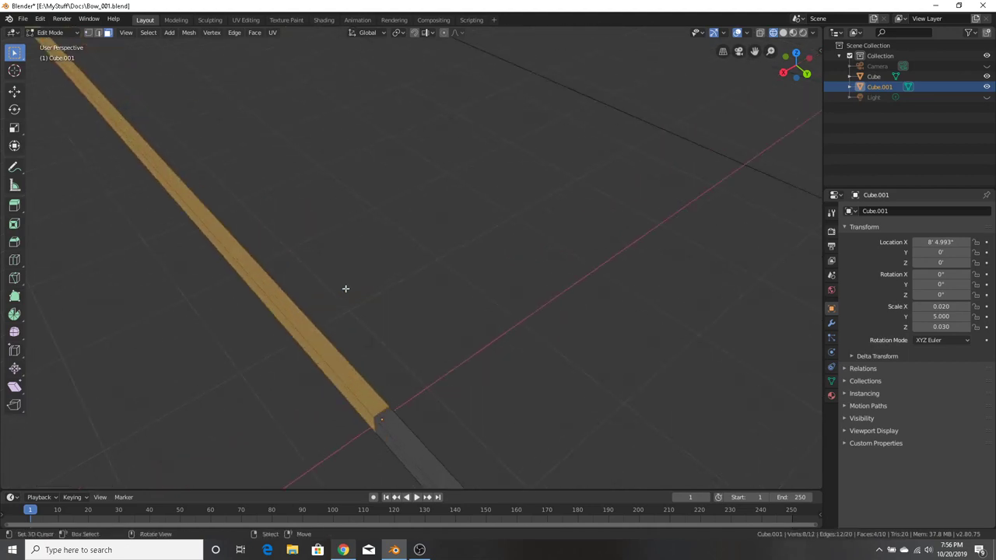
{"action": "middle_click_drag", "start_coordinate": [412, 373], "coordinate": [372, 371]}
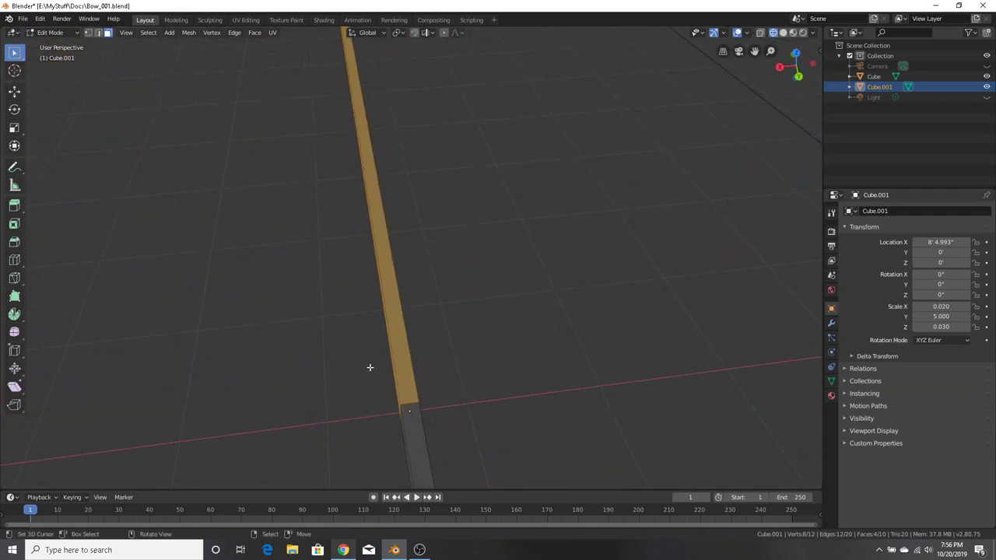
{"action": "key", "text": "x"}
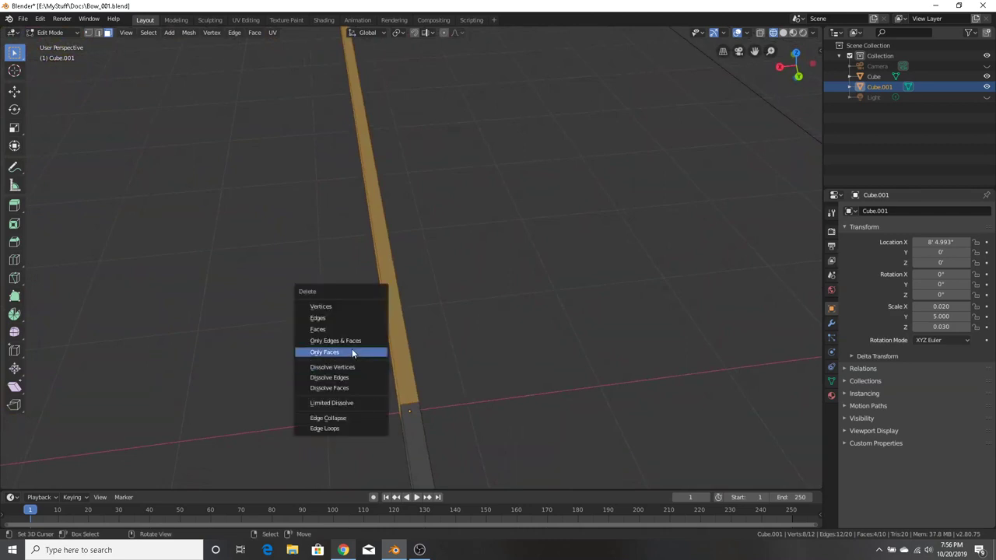
{"action": "left_click", "coordinate": [351, 351]}
{"action": "middle_click_drag", "start_coordinate": [464, 282], "coordinate": [291, 178]}
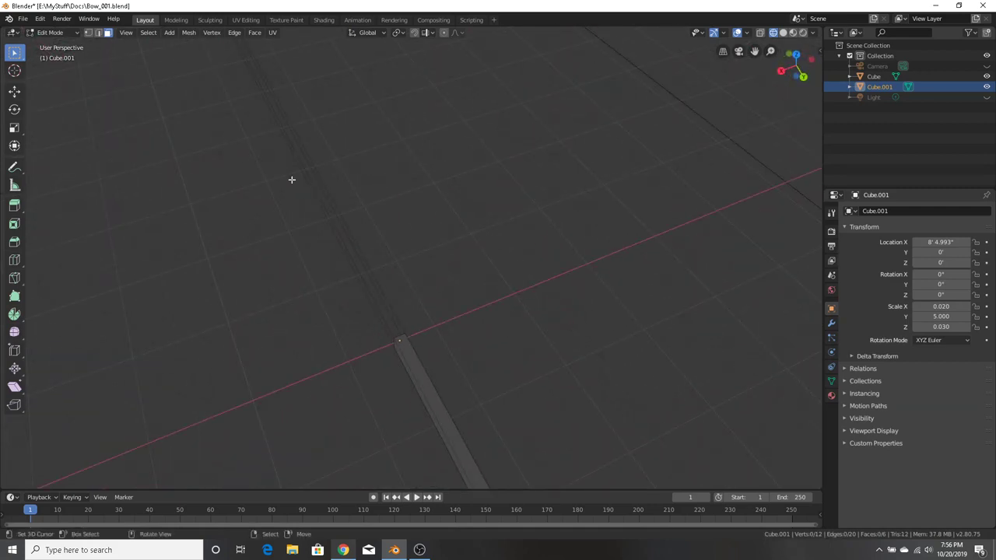
{"action": "scroll", "coordinate": [336, 201], "scroll_direction": "down", "scroll_amount": 5}
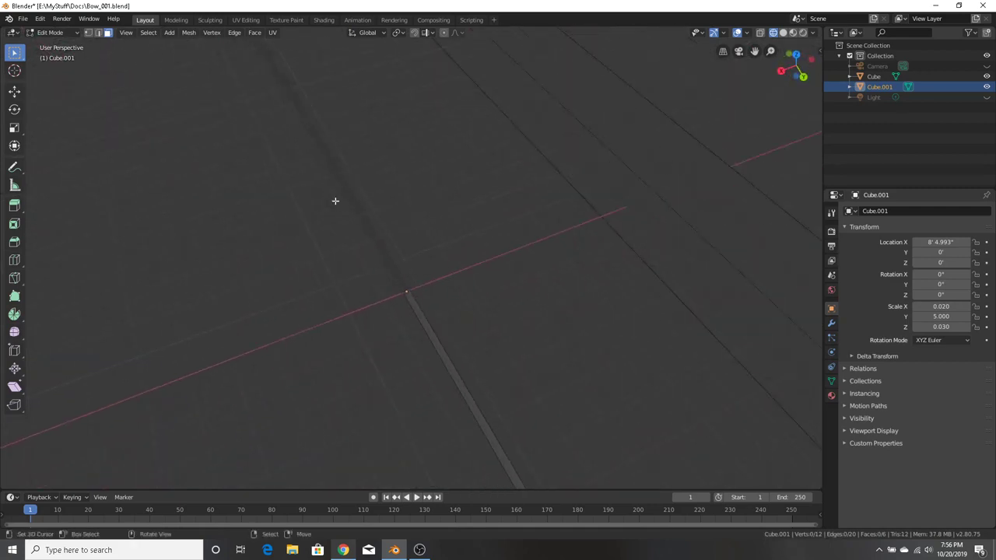
Select the leftover end cap on the emptied half of the bar and delete its vertices
{"action": "left_click_drag", "start_coordinate": [298, 117], "coordinate": [349, 153]}
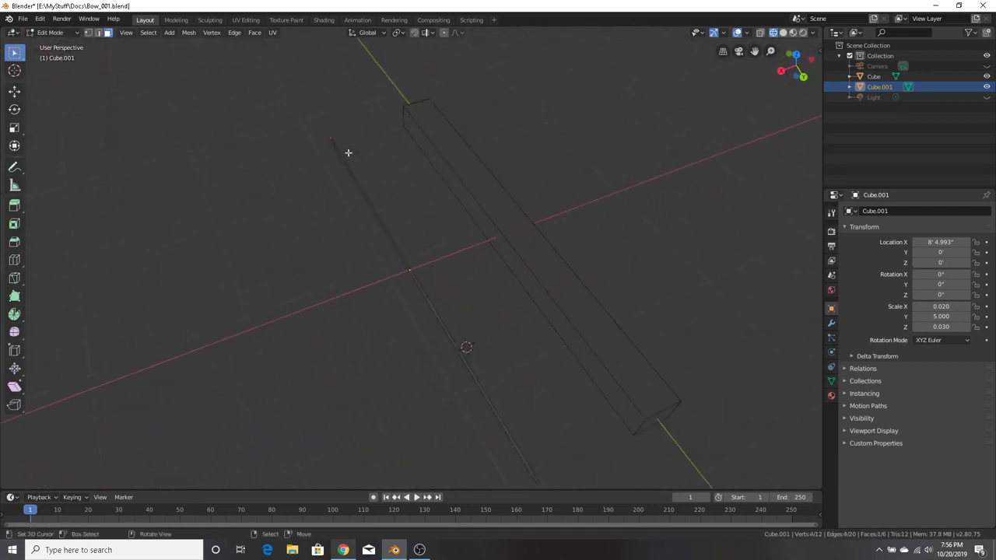
{"action": "scroll", "coordinate": [348, 152], "scroll_direction": "up", "scroll_amount": 3}
{"action": "left_click_drag", "start_coordinate": [260, 52], "coordinate": [400, 269]}
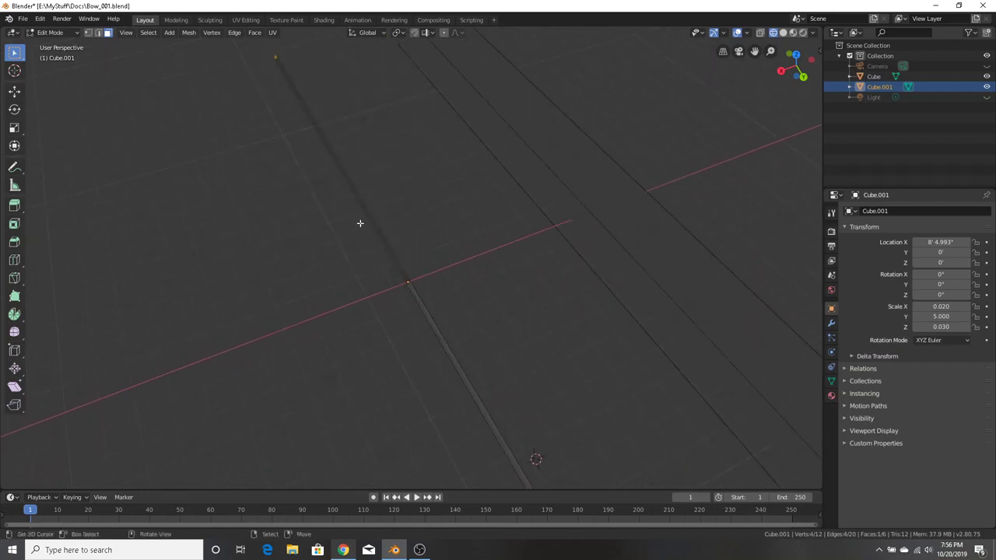
{"action": "key", "text": "x"}
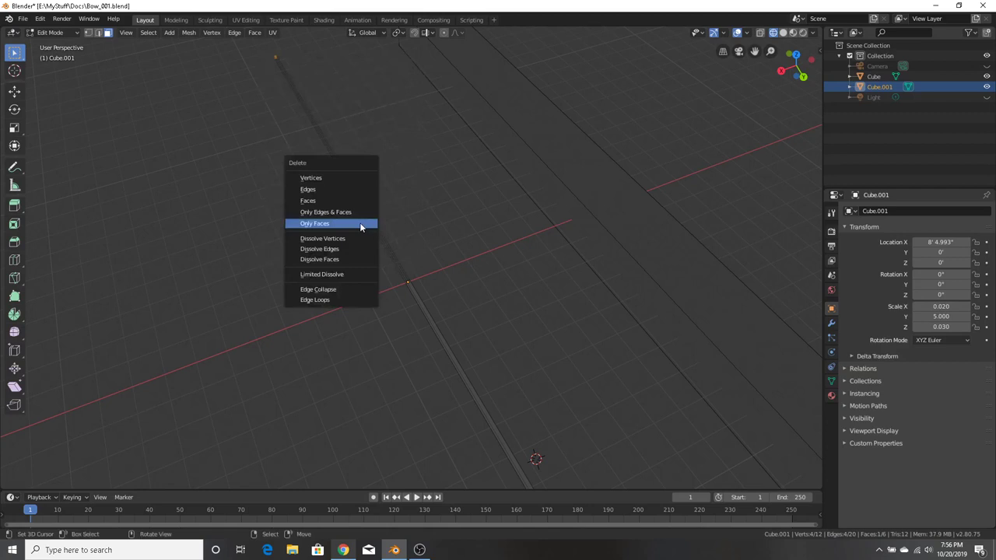
{"action": "left_click", "coordinate": [323, 176]}
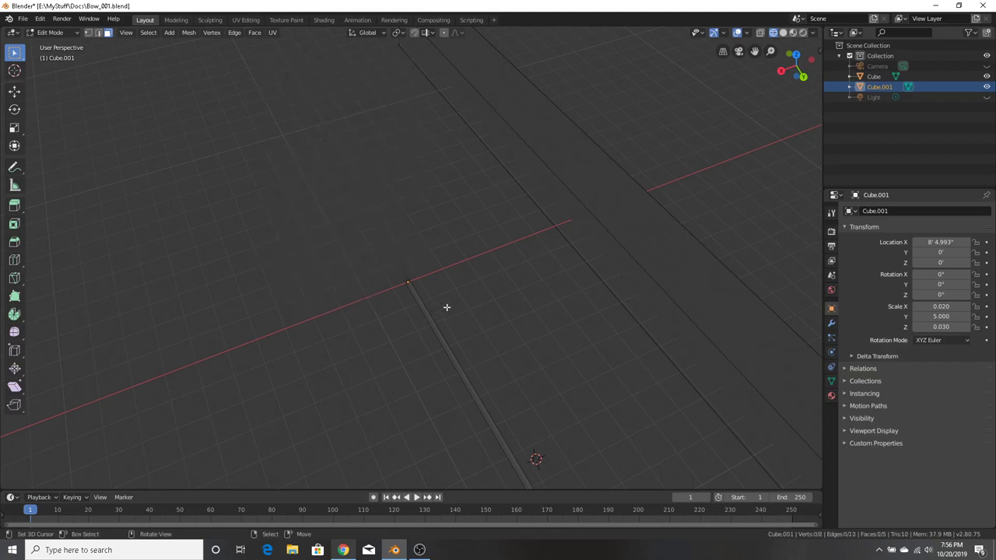
Add a Mirror modifier to the remaining half of the thin bar
{"action": "middle_click_drag", "start_coordinate": [447, 307], "coordinate": [581, 324]}
{"action": "left_click_drag", "start_coordinate": [518, 263], "coordinate": [588, 311]}
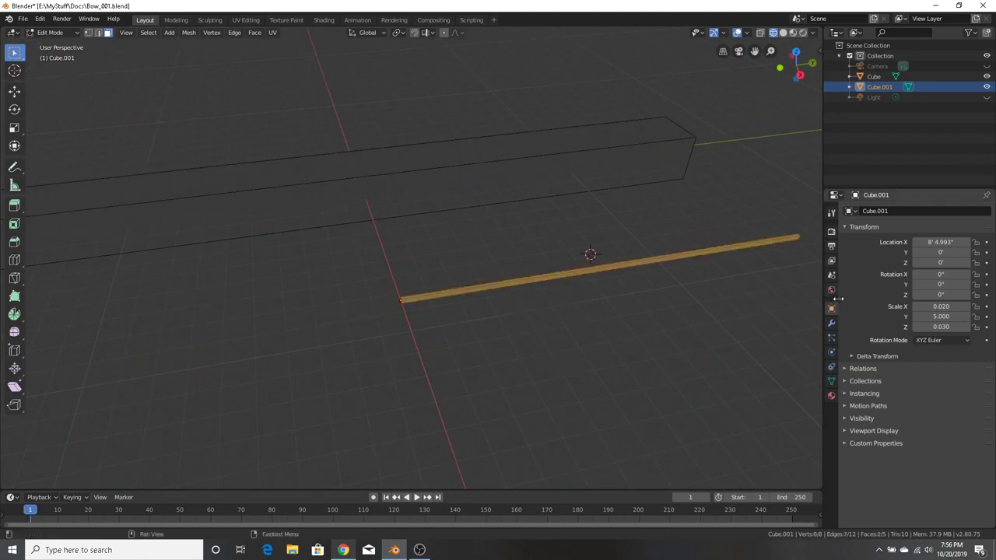
{"action": "left_click", "coordinate": [831, 323]}
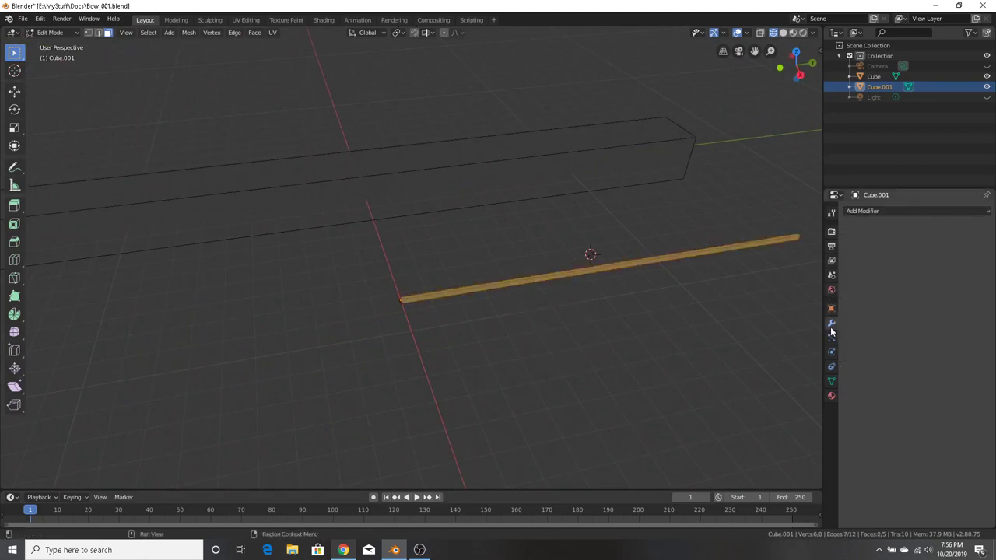
{"action": "left_click", "coordinate": [908, 210]}
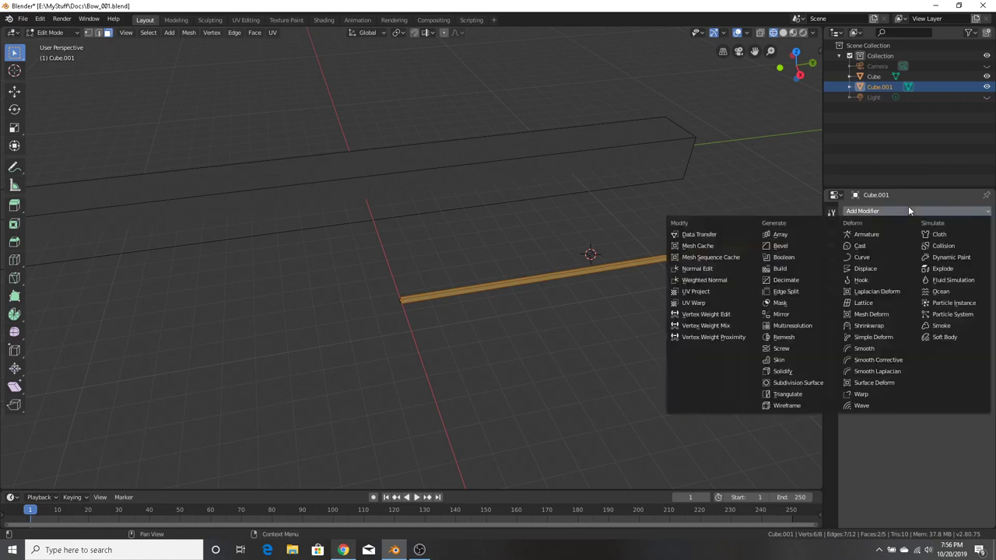
{"action": "left_click", "coordinate": [802, 315]}
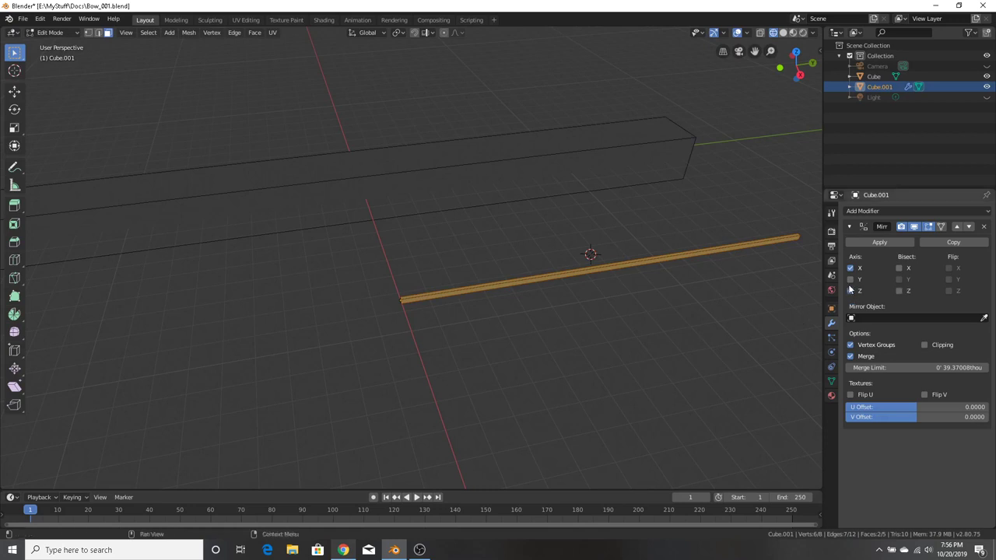
Set the Mirror modifier to reflect the bar across the Y axis only and clear the face selection
{"action": "left_click", "coordinate": [850, 269]}
{"action": "left_click", "coordinate": [850, 268]}
{"action": "left_click", "coordinate": [850, 290]}
{"action": "left_click", "coordinate": [851, 279]}
{"action": "left_click", "coordinate": [661, 328]}
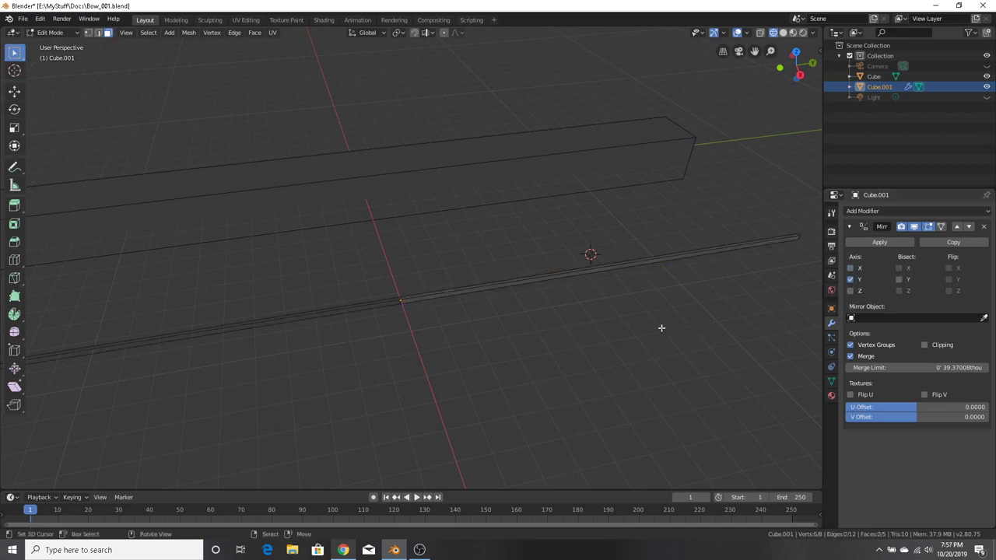
Return the viewport to solid shading and examine the mirrored bar and its centre joint from several sides
{"action": "middle_click_drag", "start_coordinate": [621, 346], "coordinate": [384, 328]}
{"action": "left_click", "coordinate": [782, 33]}
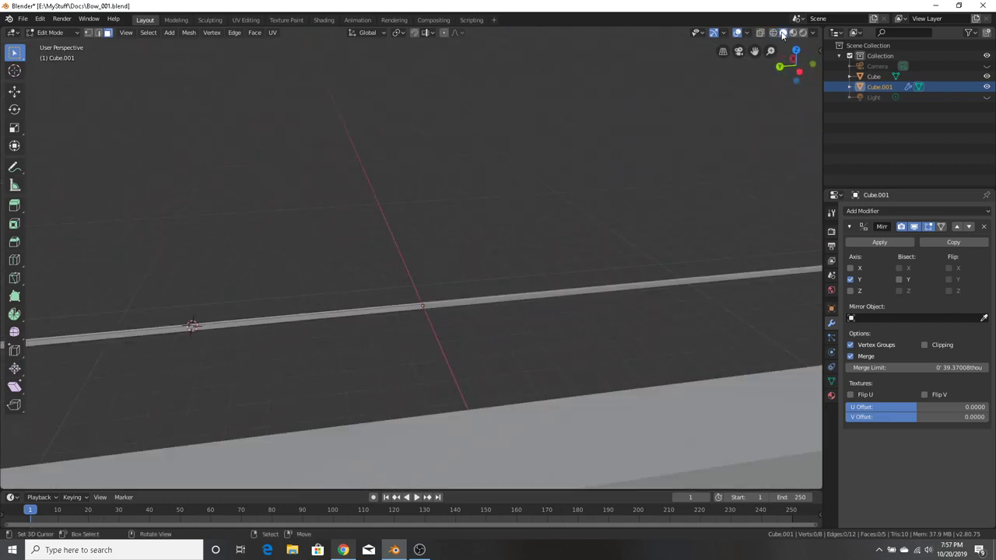
{"action": "scroll", "coordinate": [515, 282], "scroll_direction": "up", "scroll_amount": 3}
{"action": "mouse_move", "coordinate": [549, 422]}
{"action": "middle_mouse_down"}
{"action": "mouse_move", "coordinate": [688, 461]}
{"action": "mouse_move", "coordinate": [649, 164]}
{"action": "mouse_move", "coordinate": [669, 418]}
{"action": "mouse_move", "coordinate": [496, 420]}
{"action": "mouse_move", "coordinate": [479, 436]}
{"action": "middle_mouse_up"}
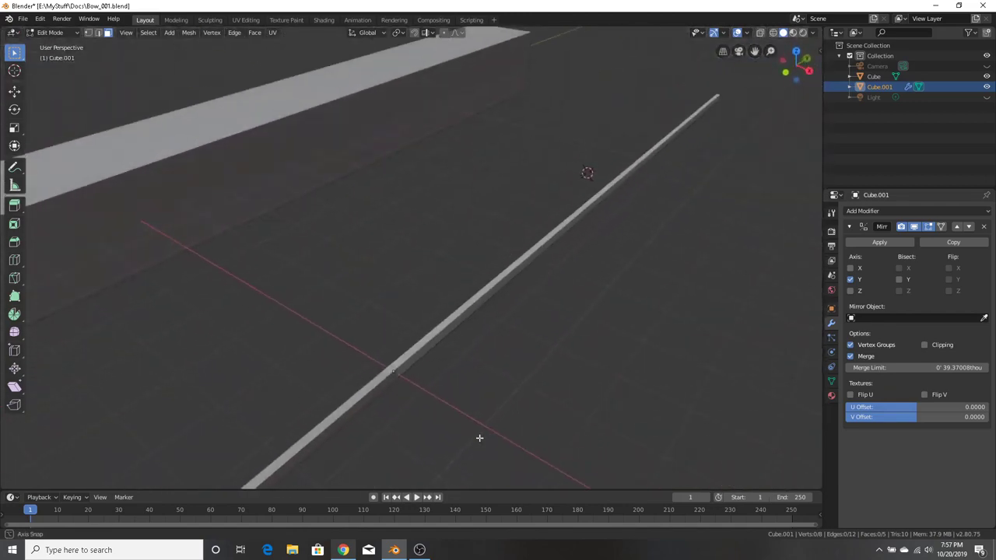
{"action": "middle_click_drag", "start_coordinate": [538, 318], "coordinate": [466, 287]}
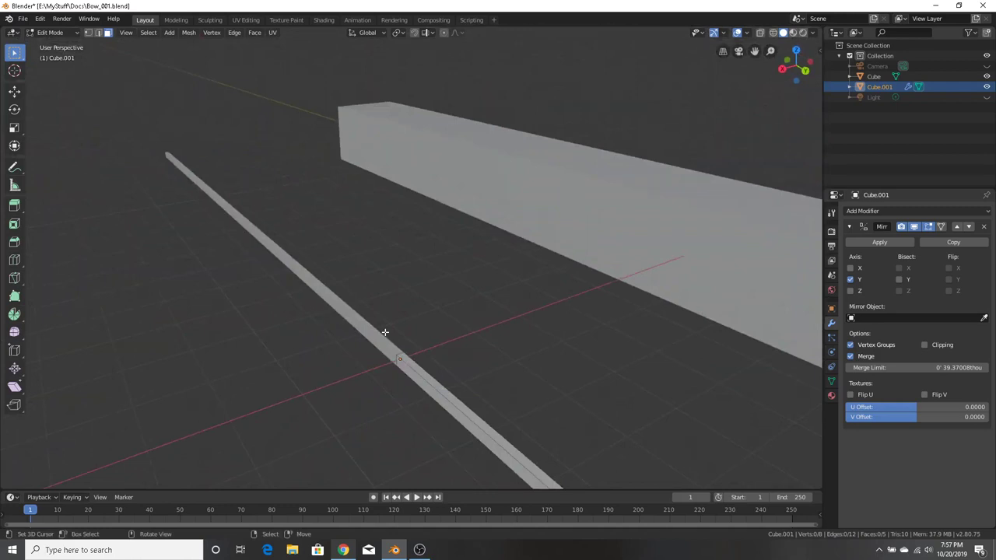
{"action": "middle_click_drag", "start_coordinate": [385, 332], "coordinate": [572, 393]}
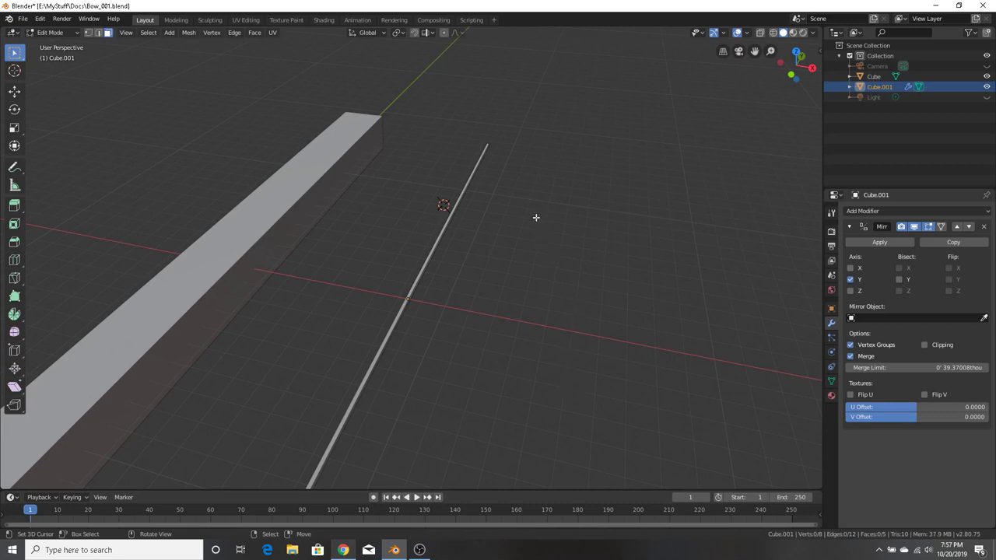
{"action": "middle_click_drag", "start_coordinate": [551, 171], "coordinate": [554, 328], "text": "shift"}
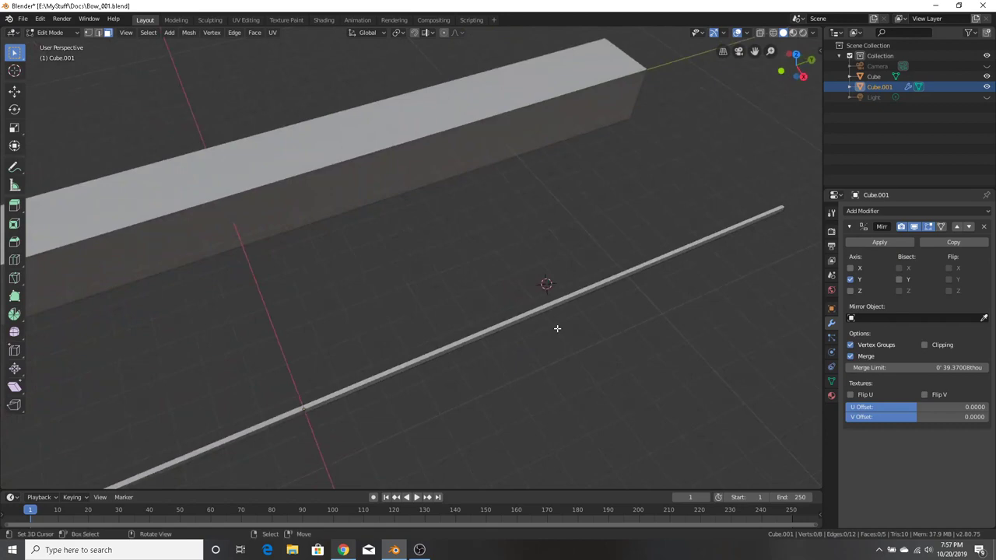
Switch to Chrome and replace the knife query in Google Images with a search for "bow"
{"action": "key", "text": "alt+Tab"}
{"action": "left_click", "coordinate": [550, 7]}
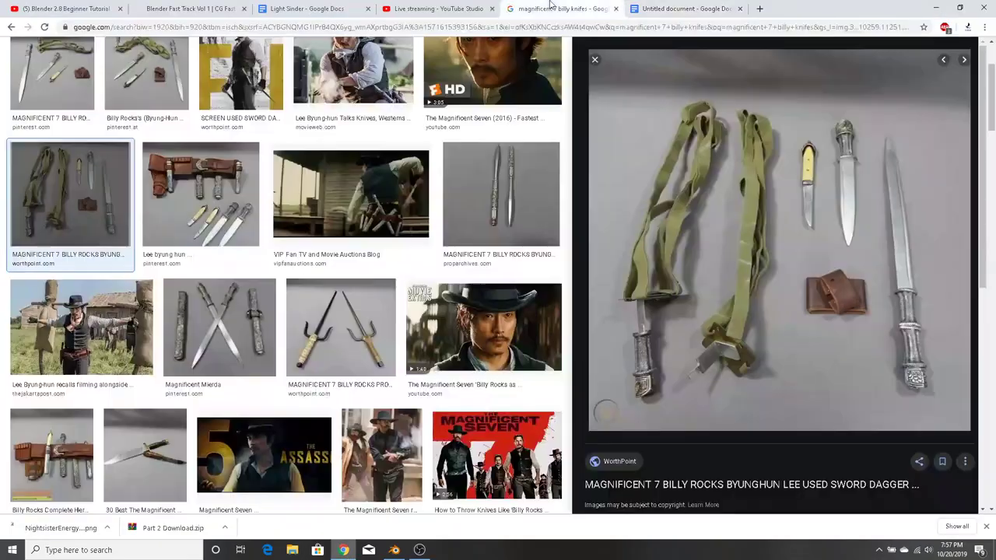
{"action": "scroll", "coordinate": [357, 116], "scroll_direction": "up", "scroll_amount": 2}
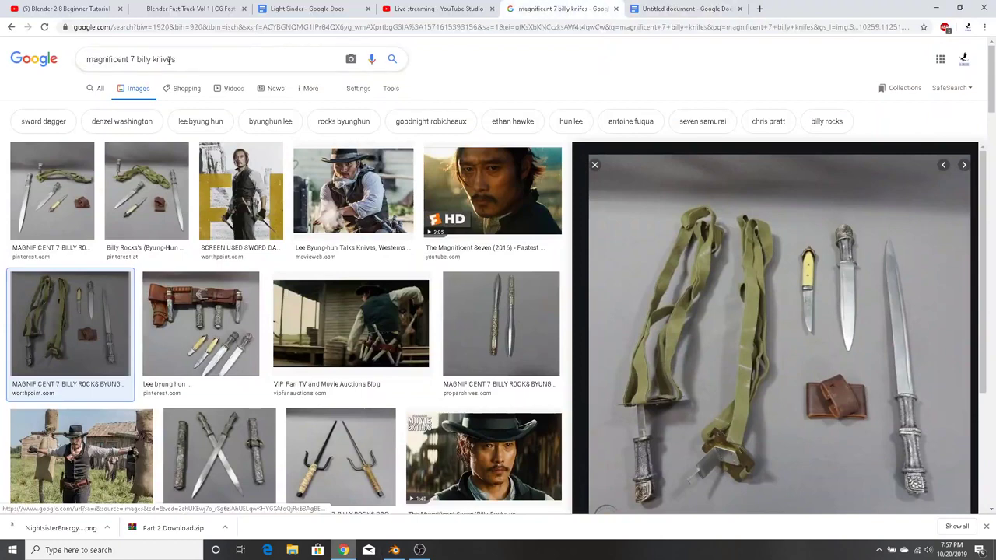
{"action": "left_click_drag", "start_coordinate": [221, 63], "coordinate": [52, 58]}
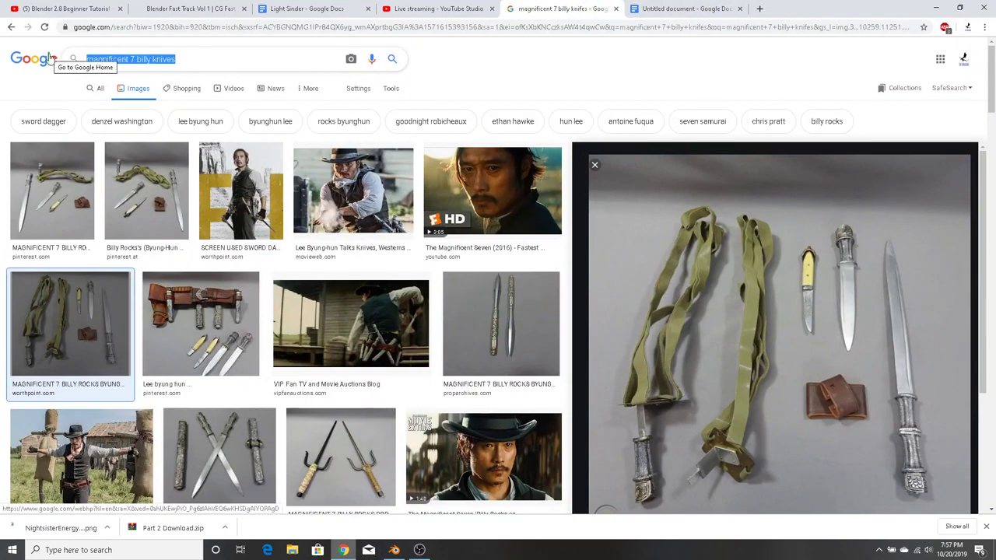
{"action": "key", "text": "BackSpace"}
{"action": "type", "text": "bow"}
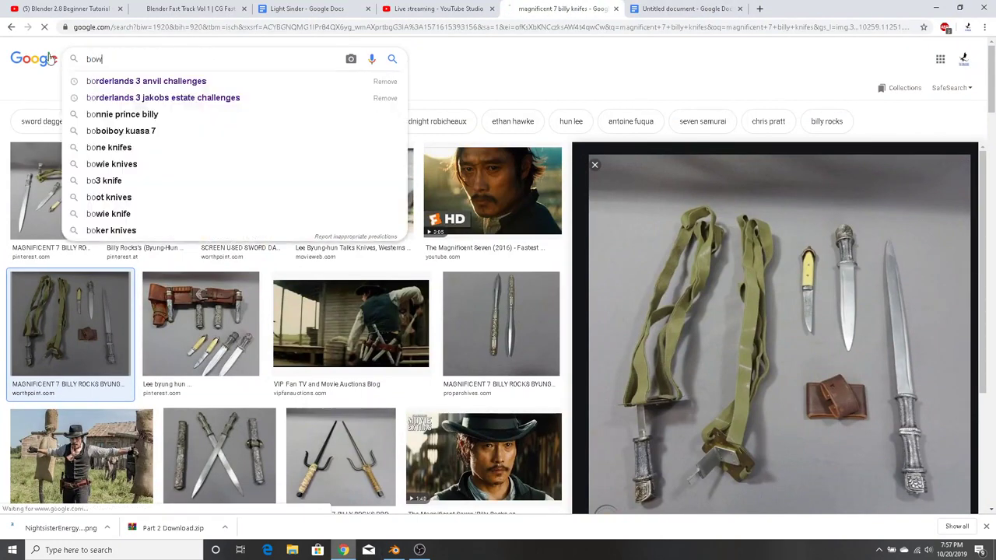
{"action": "key", "text": "Return"}
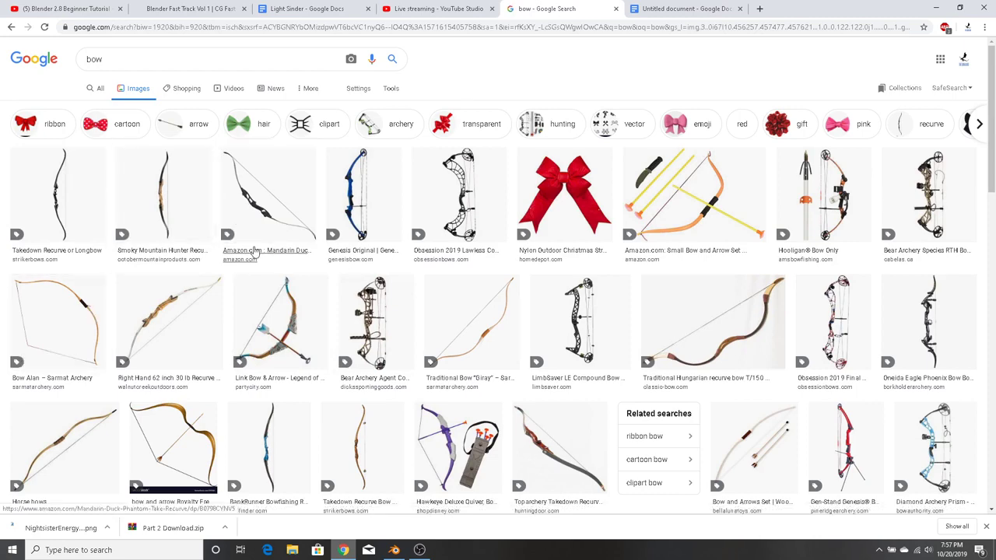
Enlarge the Smoky Mountain Hunter and Striker RK1 recurve bow images to study their limb shapes, and return to Blender
{"action": "left_click", "coordinate": [144, 203]}
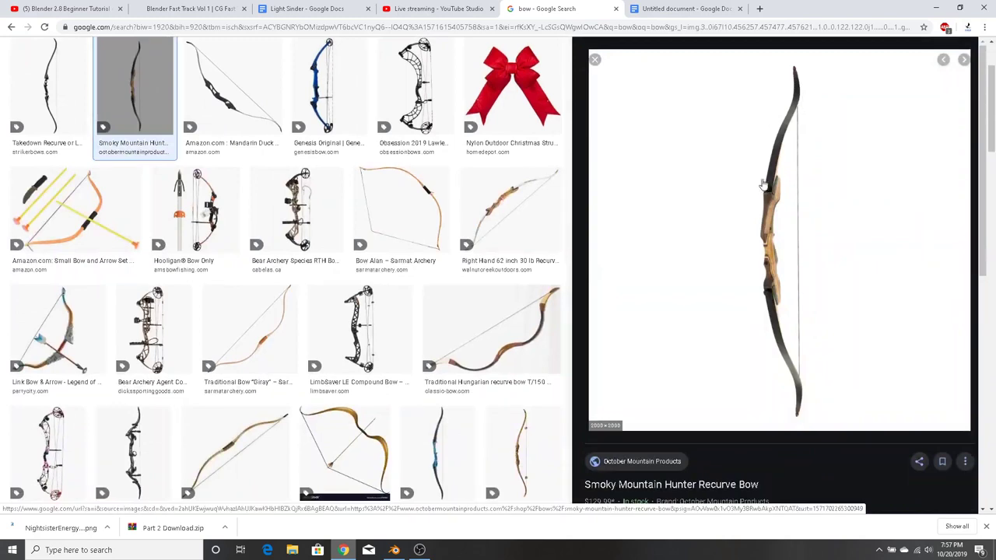
{"action": "left_click", "coordinate": [68, 84]}
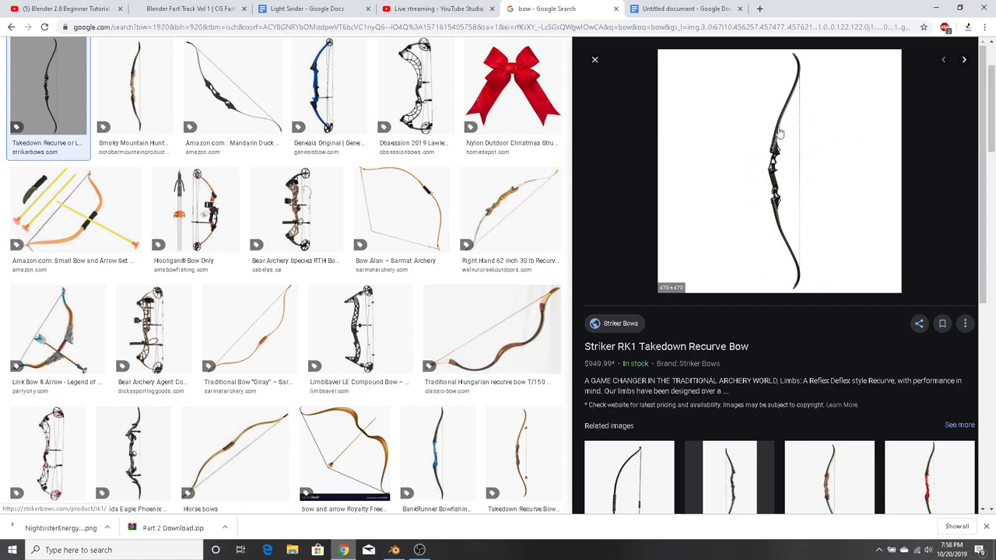
{"action": "left_click", "coordinate": [936, 7]}
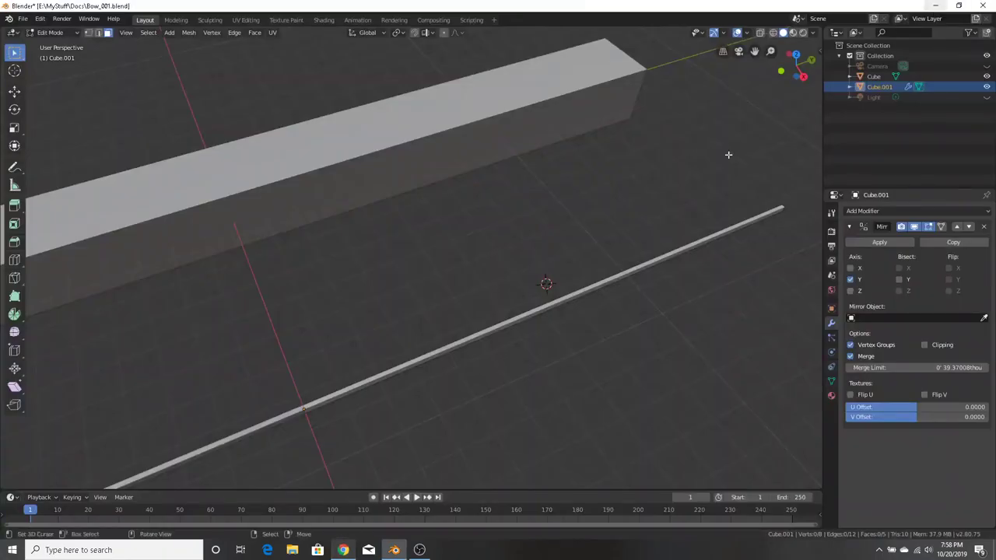
Try a loop cut across the original half of the thin bar, sliding it along the length, and undo it
{"action": "scroll", "coordinate": [618, 324], "scroll_direction": "down", "scroll_amount": 2}
{"action": "middle_click_drag", "start_coordinate": [618, 324], "coordinate": [606, 376]}
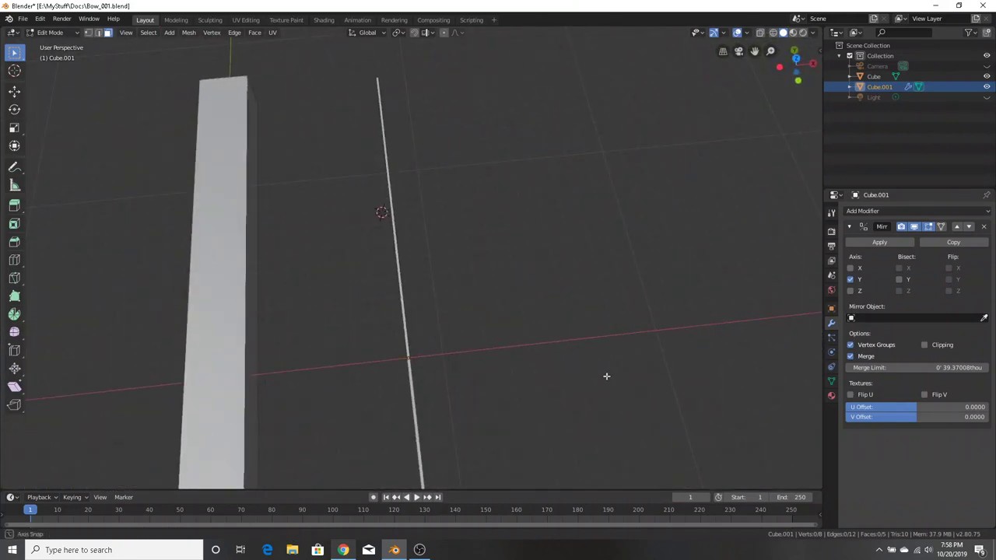
{"action": "scroll", "coordinate": [395, 300], "scroll_direction": "up", "scroll_amount": 6}
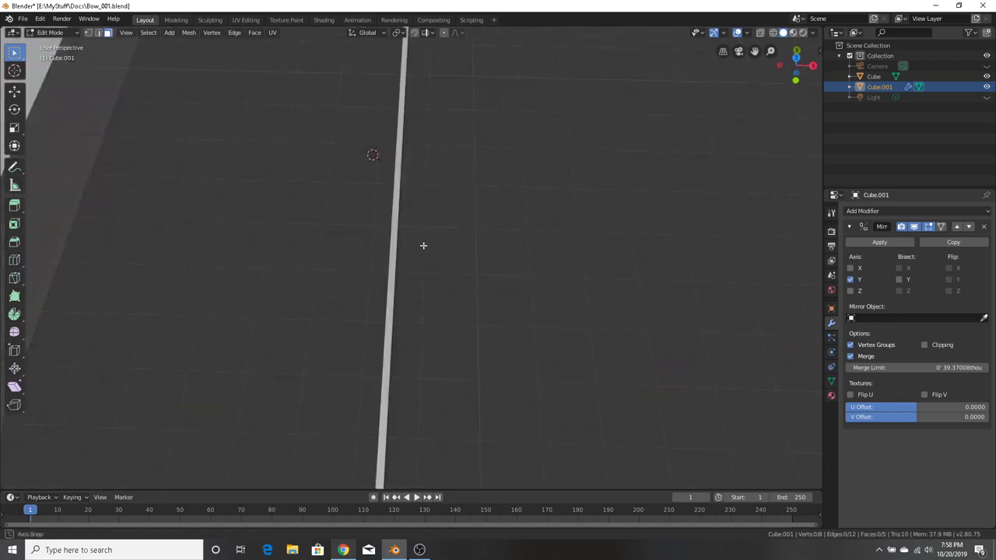
{"action": "middle_click_drag", "start_coordinate": [424, 245], "coordinate": [482, 278]}
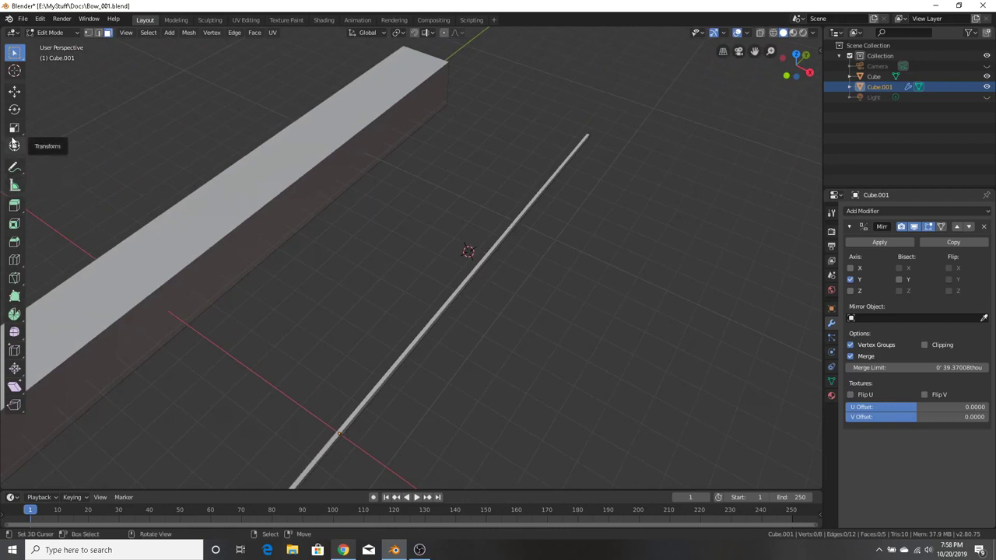
{"action": "middle_click_drag", "start_coordinate": [487, 335], "coordinate": [445, 358]}
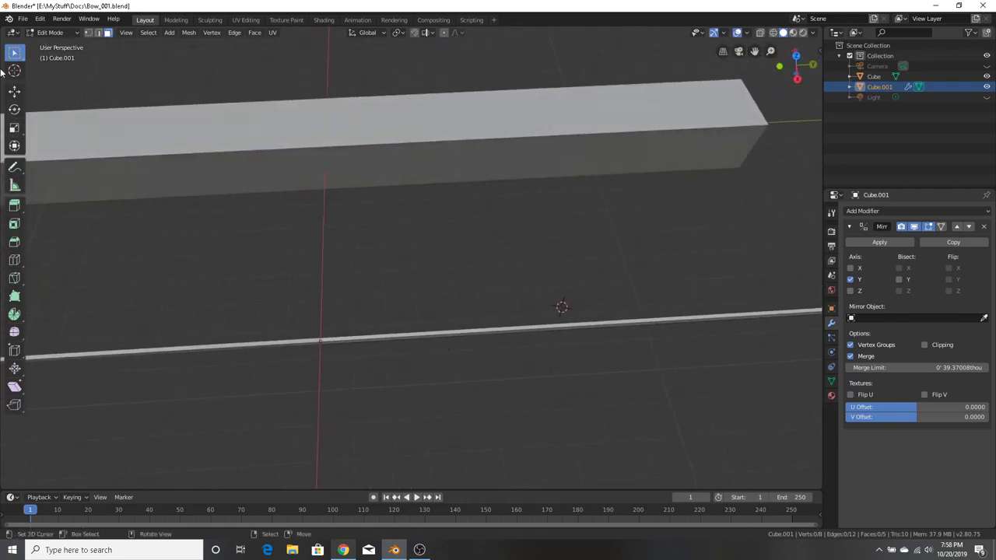
{"action": "left_click", "coordinate": [14, 260]}
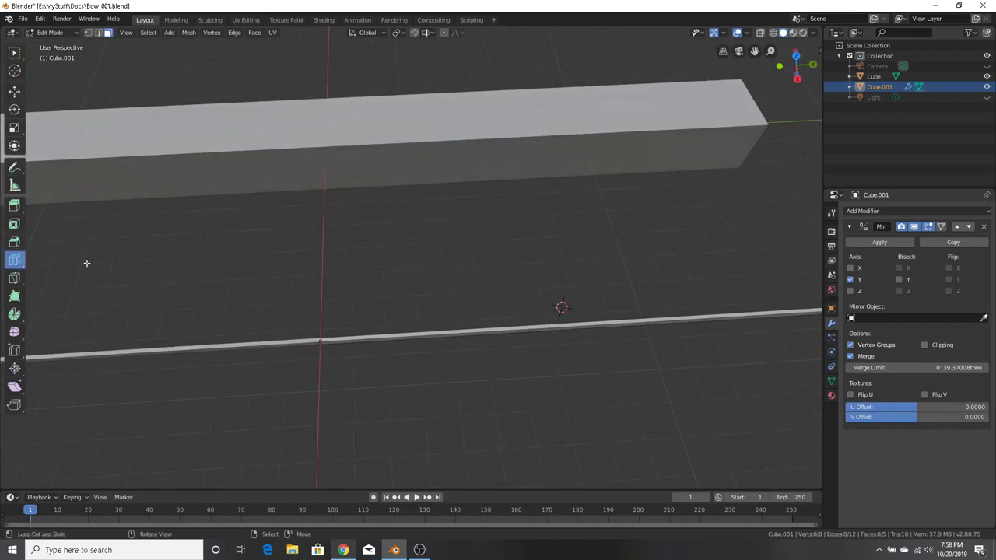
{"action": "middle_click_drag", "start_coordinate": [582, 329], "coordinate": [599, 394]}
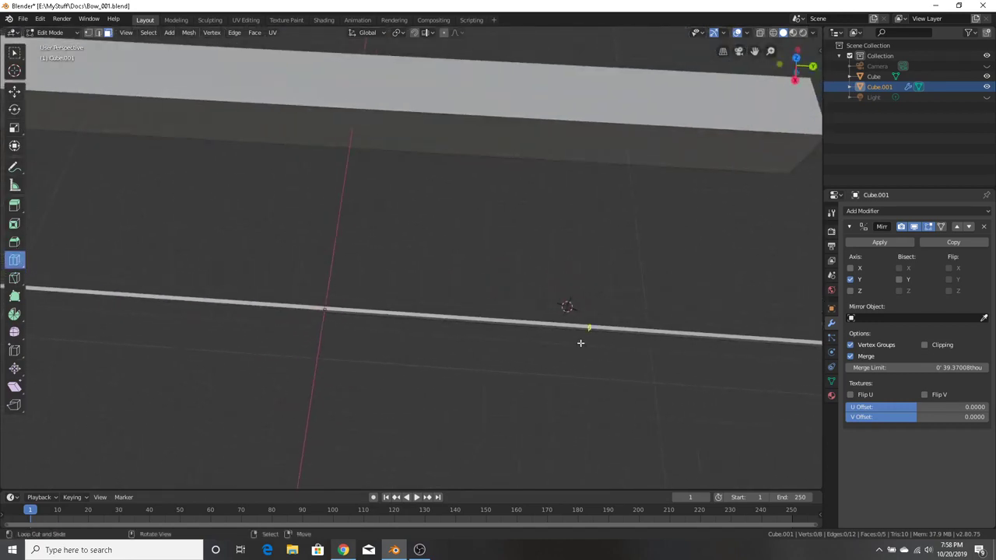
{"action": "left_click_drag", "start_coordinate": [587, 340], "coordinate": [482, 352]}
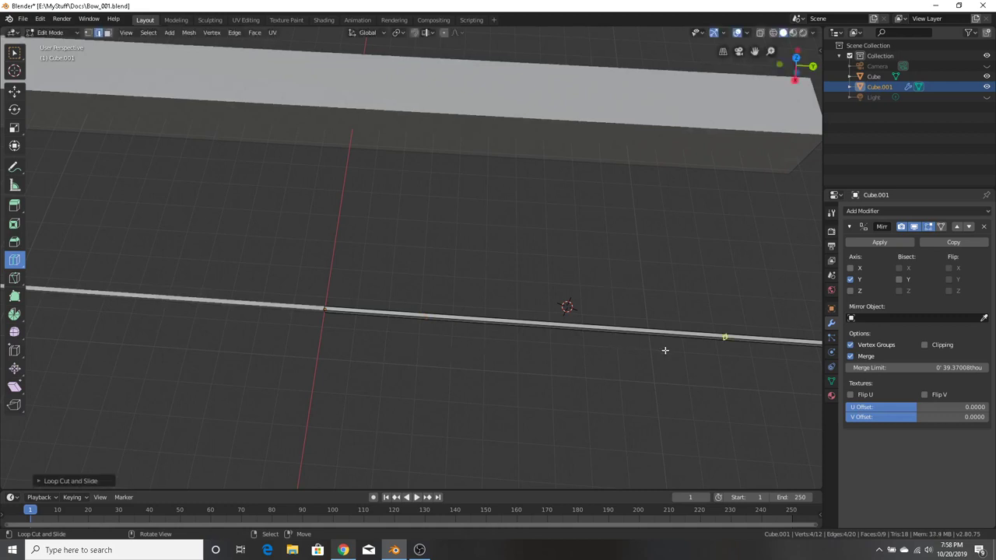
{"action": "key", "text": "ctrl+z"}
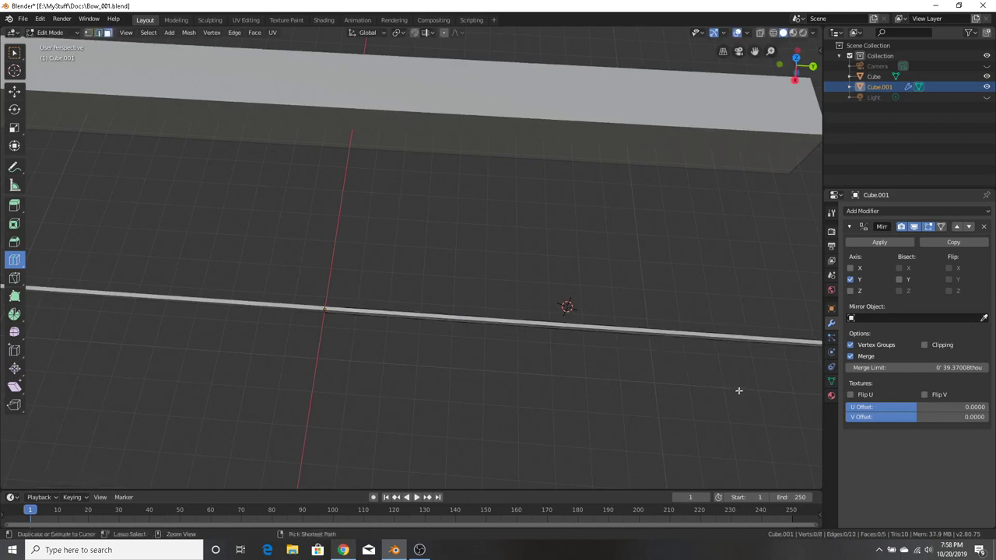
Select the upper face of the thin bar's original half and examine the bar in top orthographic view
{"action": "middle_click_drag", "start_coordinate": [740, 394], "coordinate": [778, 388]}
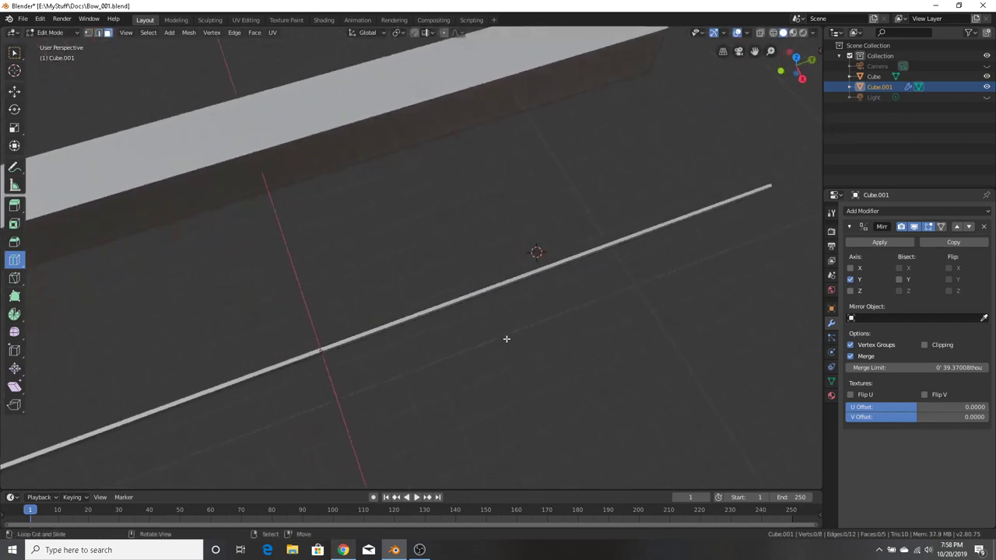
{"action": "right_click", "coordinate": [425, 312]}
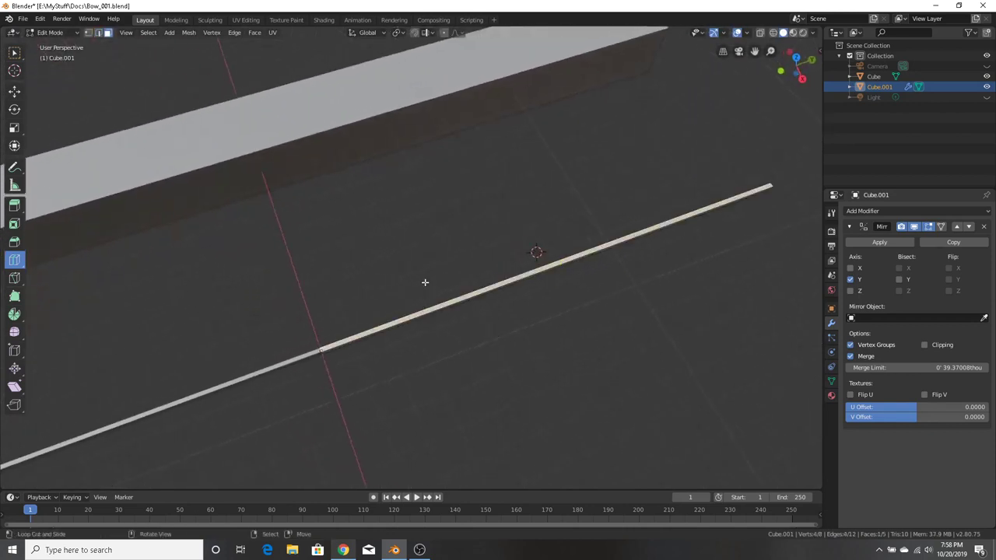
{"action": "scroll", "coordinate": [425, 282], "scroll_direction": "down", "scroll_amount": 3}
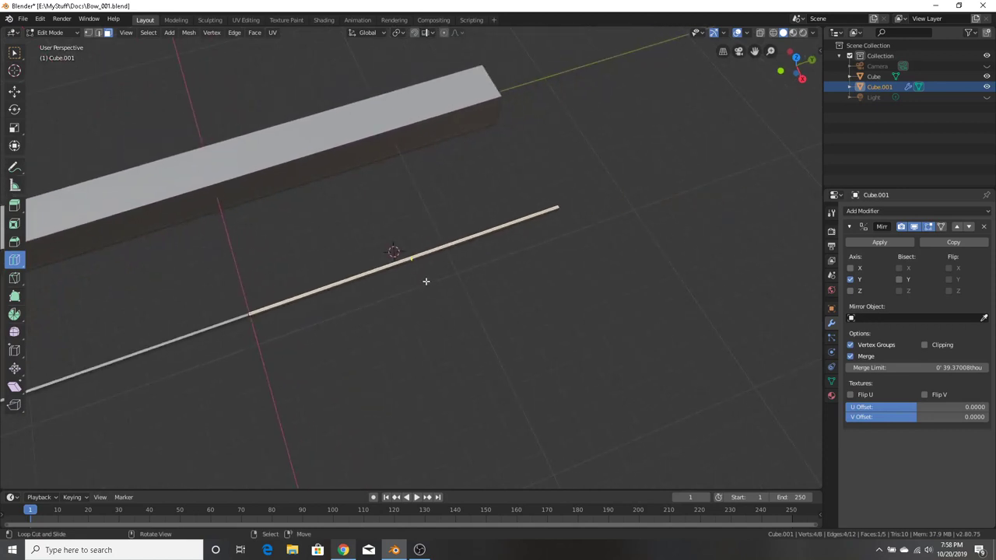
{"action": "key", "text": "KP_7"}
{"action": "key", "text": "ctrl+KP_7"}
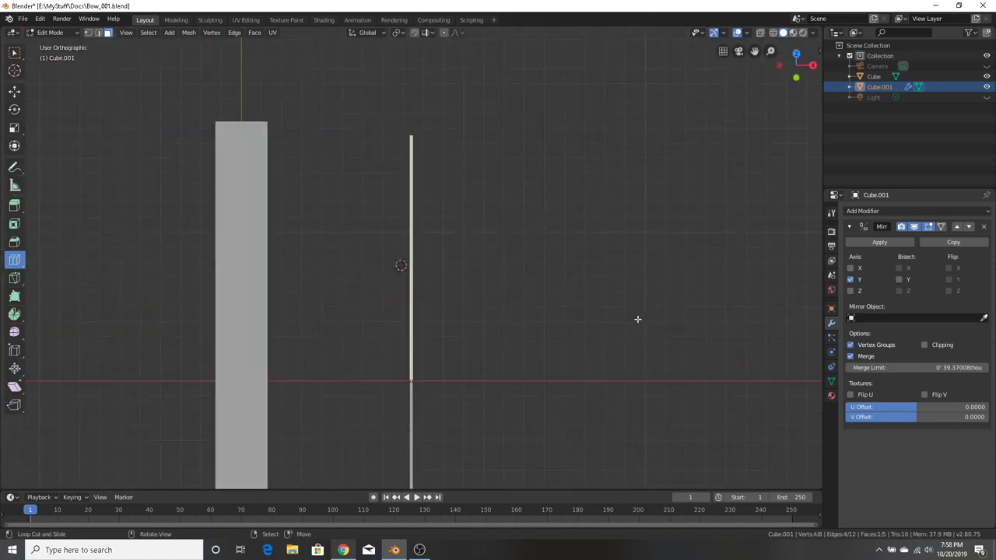
{"action": "key", "text": "KP_7"}
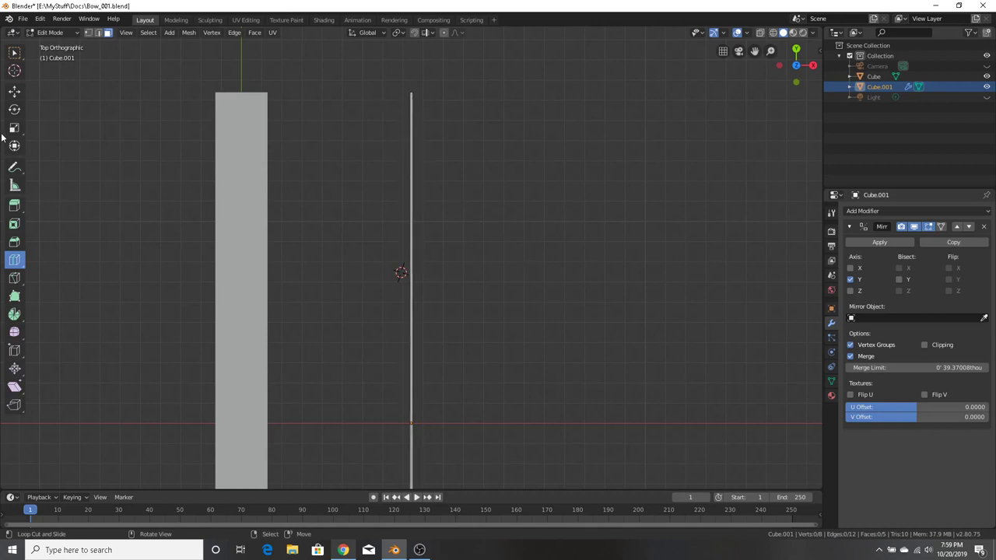
Activate the Measure tool and place the 3D cursor beside the thin bar's original half
{"action": "left_click", "coordinate": [12, 189]}
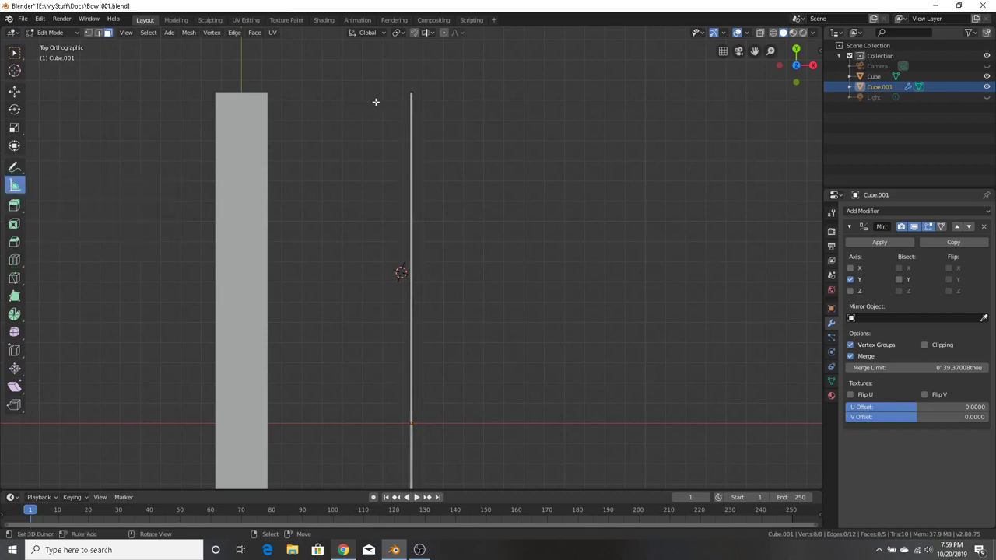
{"action": "middle_click_drag", "start_coordinate": [549, 294], "coordinate": [468, 221]}
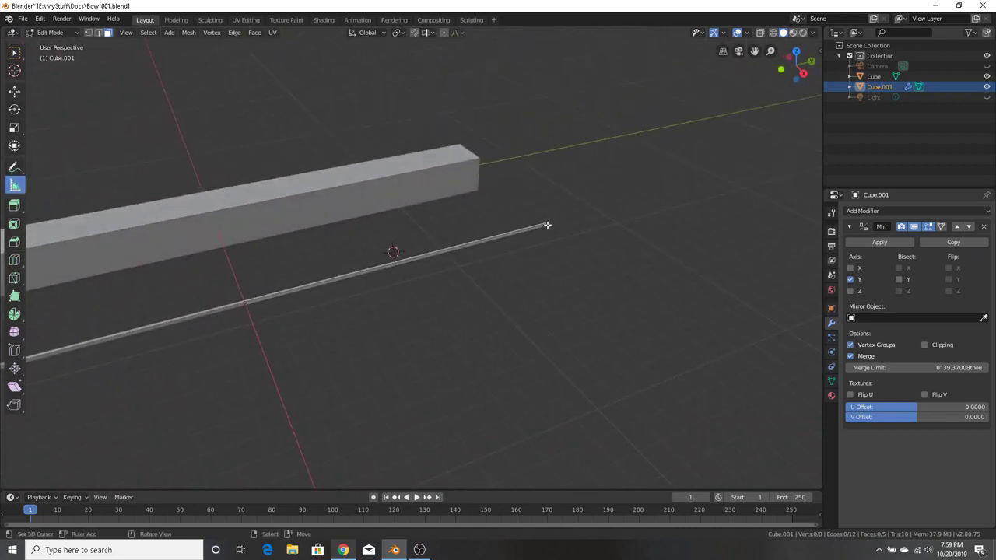
{"action": "right_click", "coordinate": [547, 225], "text": "shift"}
{"action": "middle_click_drag", "start_coordinate": [395, 236], "coordinate": [410, 256]}
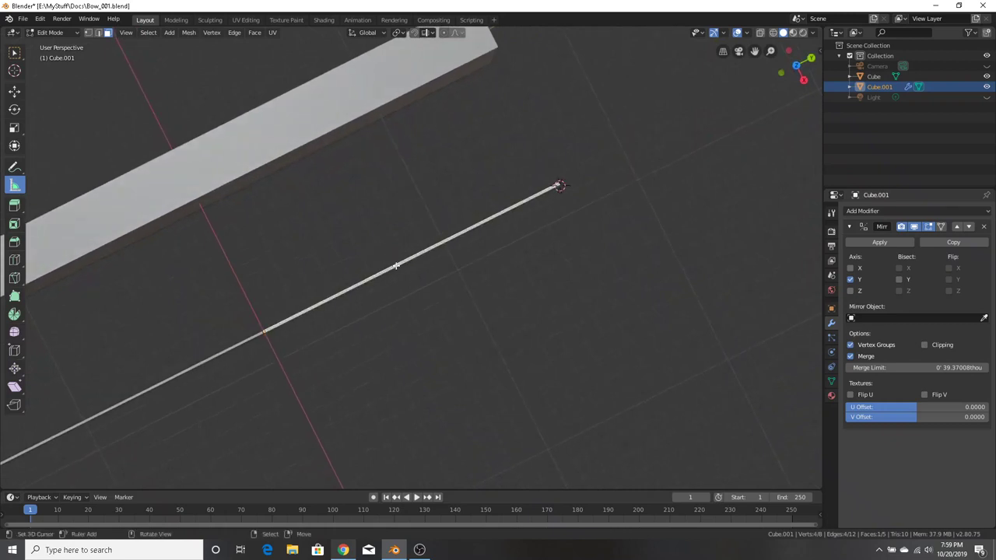
{"action": "right_click", "coordinate": [464, 192], "text": "shift"}
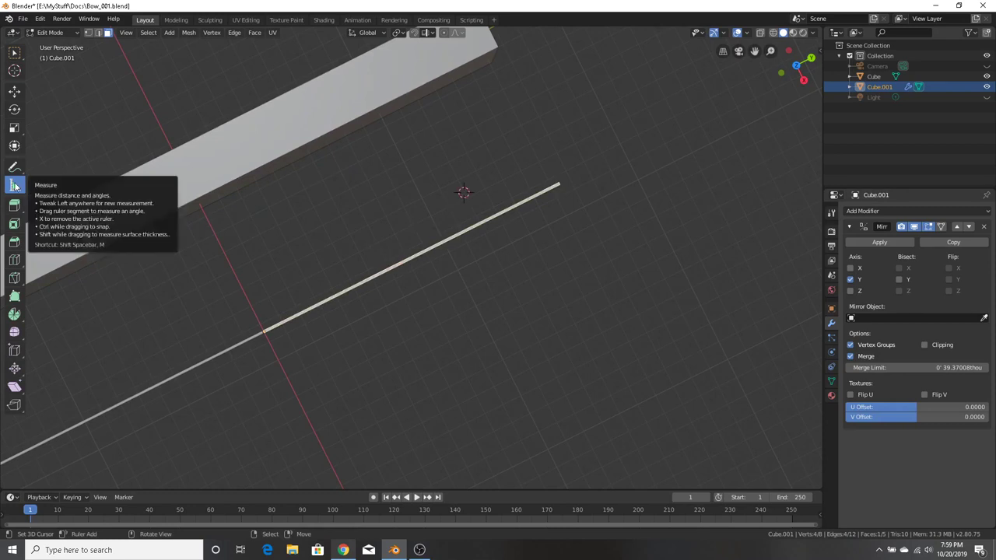
Select the long side face of the bar's original half and examine the bar from several sides
{"action": "scroll", "coordinate": [417, 294], "scroll_direction": "up", "scroll_amount": 5}
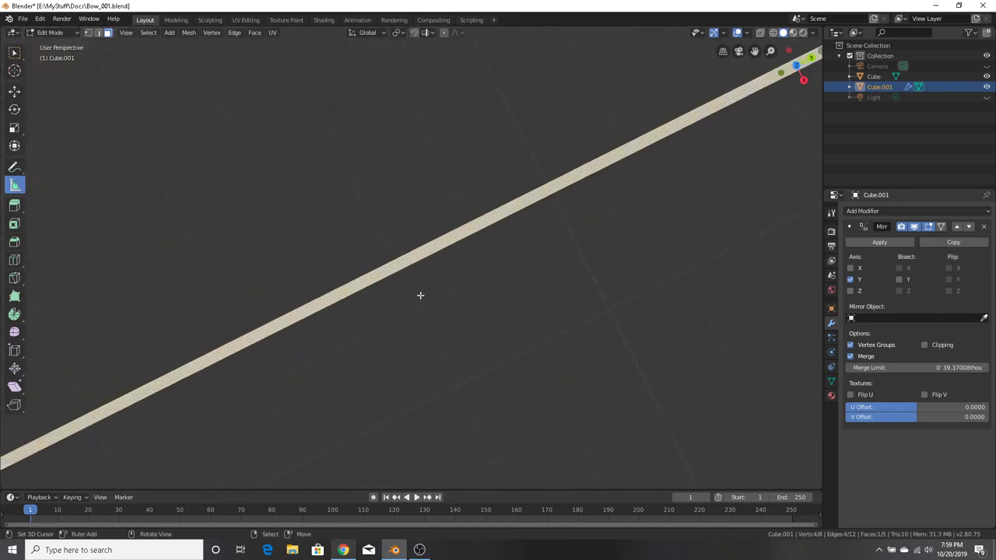
{"action": "middle_click_drag", "start_coordinate": [420, 293], "coordinate": [302, 235]}
{"action": "right_click", "coordinate": [328, 253]}
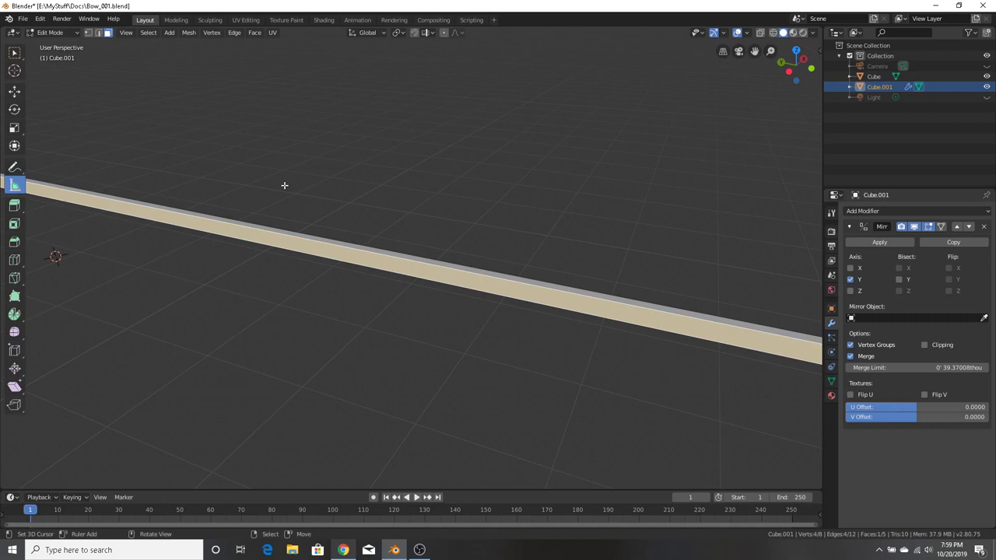
{"action": "scroll", "coordinate": [432, 197], "scroll_direction": "down", "scroll_amount": 5}
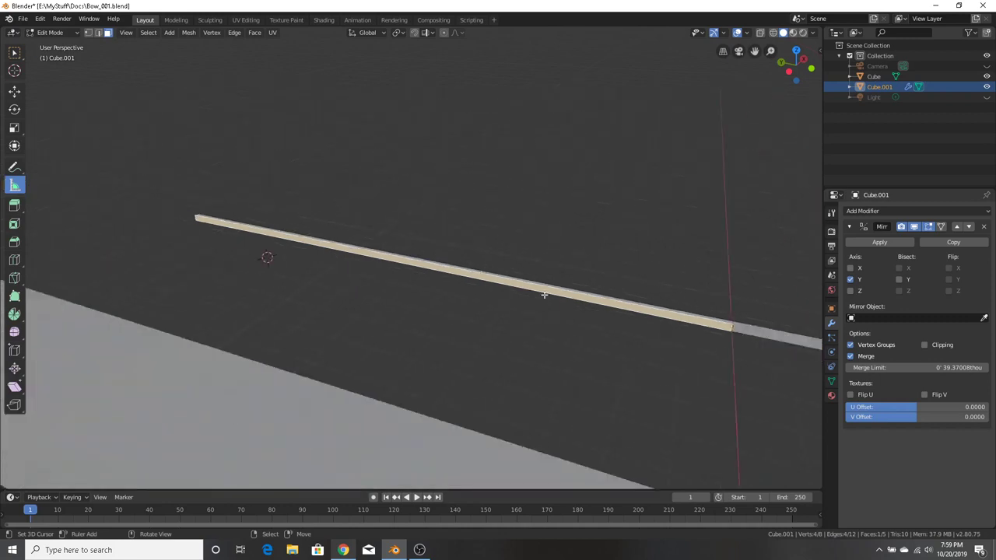
{"action": "middle_click_drag", "start_coordinate": [544, 291], "coordinate": [440, 378]}
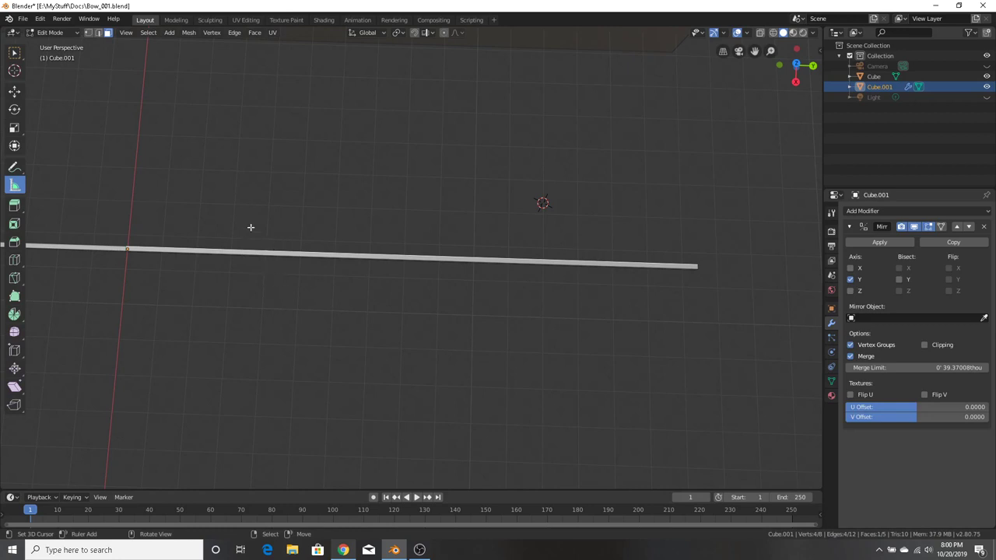
Add a loop cut across the original half of the thin bar in top view, with an edge slide of about 0.35
{"action": "left_click", "coordinate": [14, 259]}
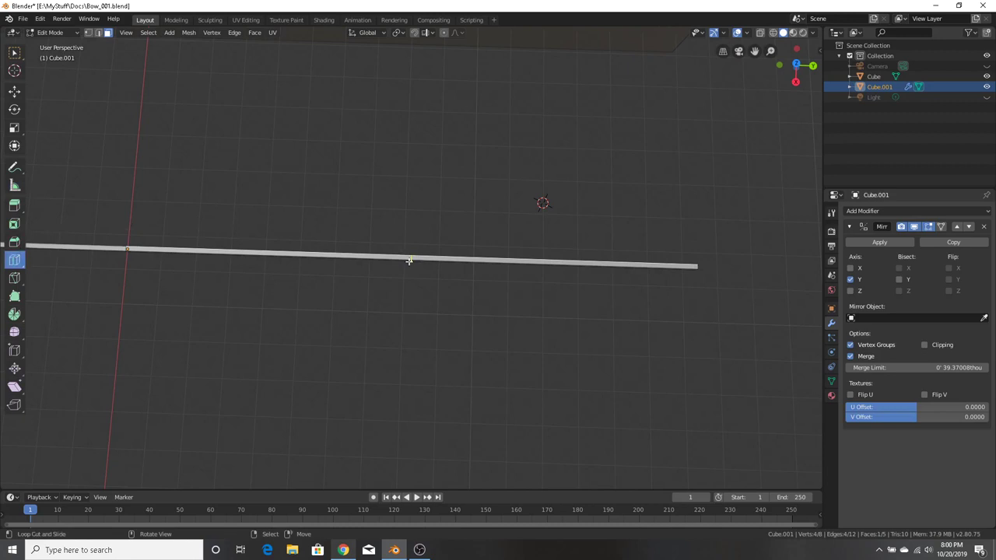
{"action": "key", "text": "KP_9"}
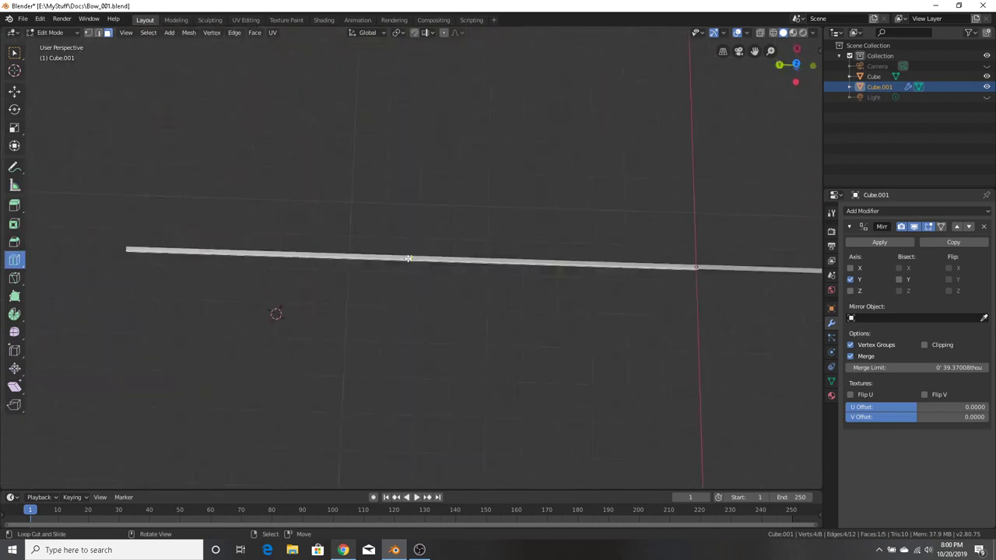
{"action": "key", "text": "KP_7"}
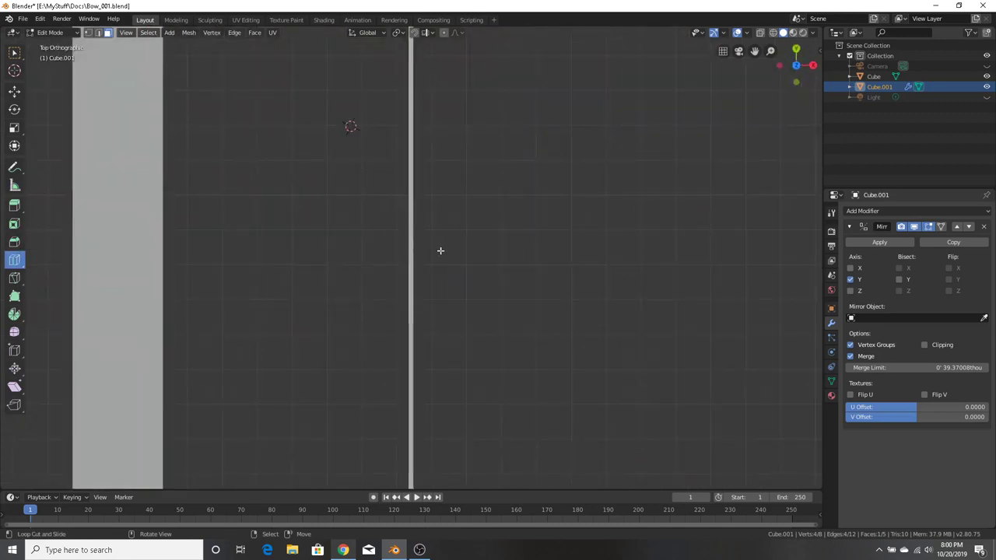
{"action": "scroll", "coordinate": [438, 256], "scroll_direction": "down", "scroll_amount": 5}
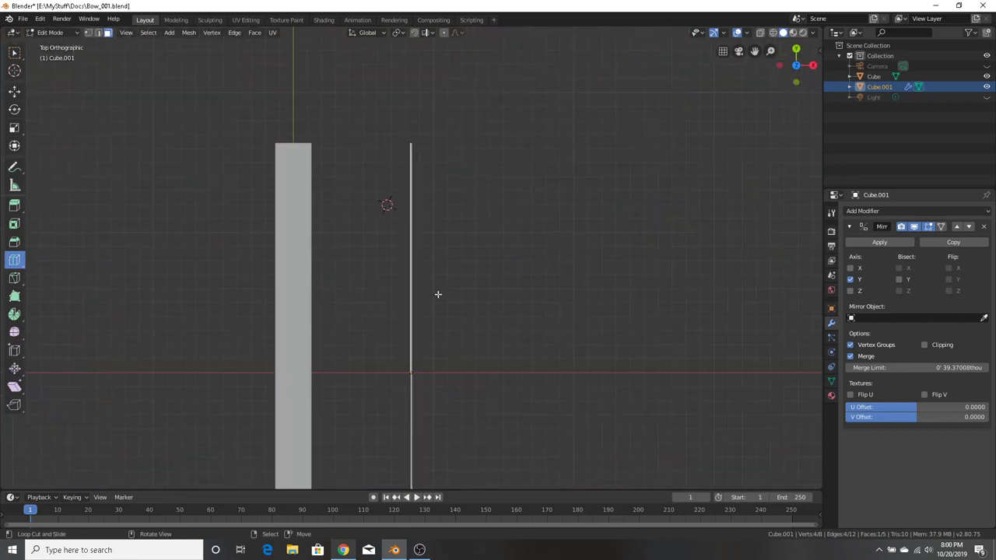
{"action": "left_click_drag", "start_coordinate": [420, 259], "coordinate": [437, 285]}
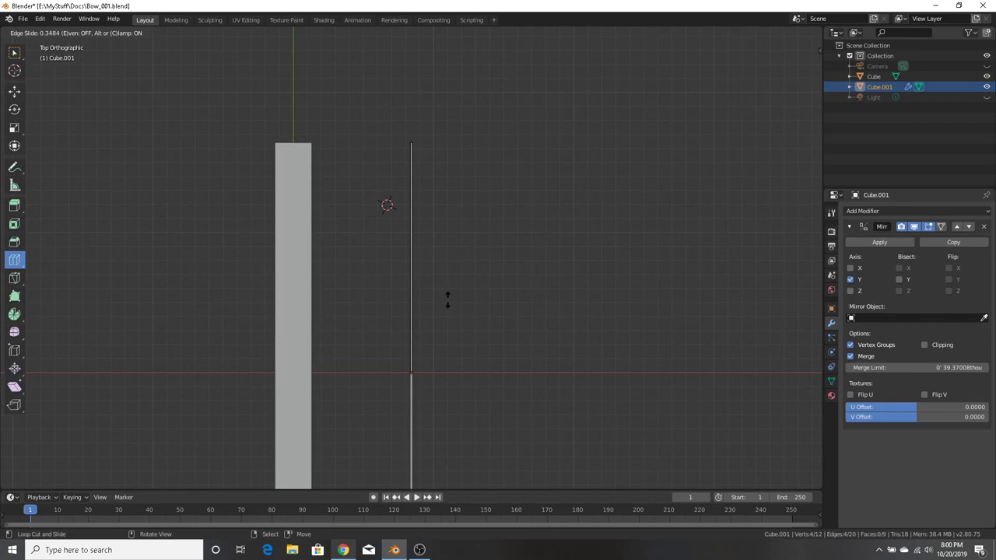
{"action": "left_click", "coordinate": [448, 300]}
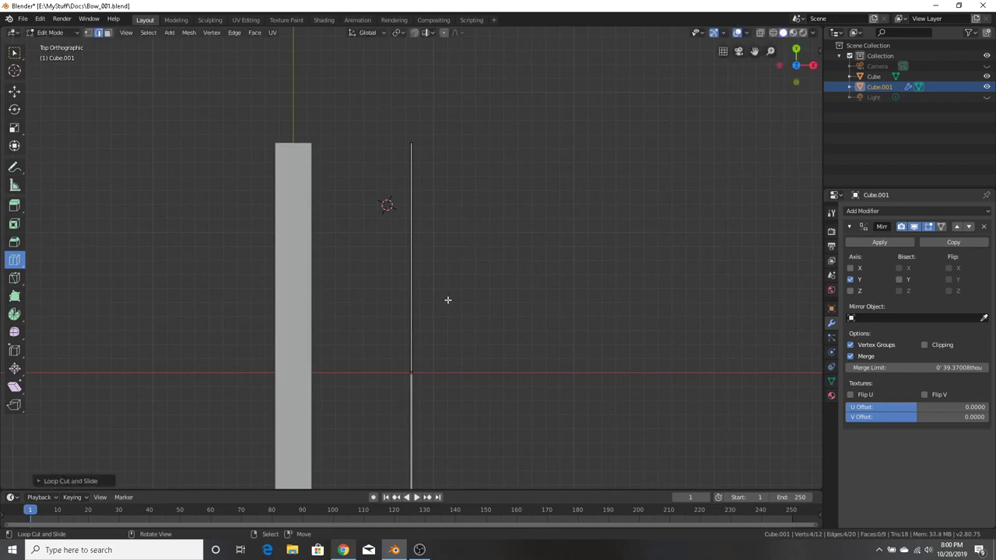
Undo the thin bar's last loop cut and check the bow reference in the untitled Google Docs document in Chrome
{"action": "key", "text": "ctrl+z"}
{"action": "left_click", "coordinate": [341, 555]}
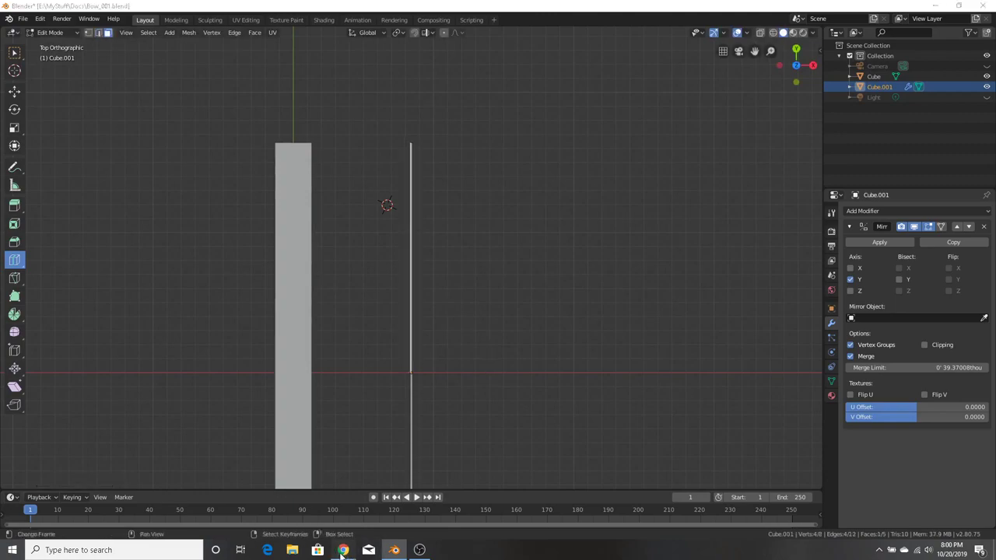
{"action": "left_click", "coordinate": [37, 11]}
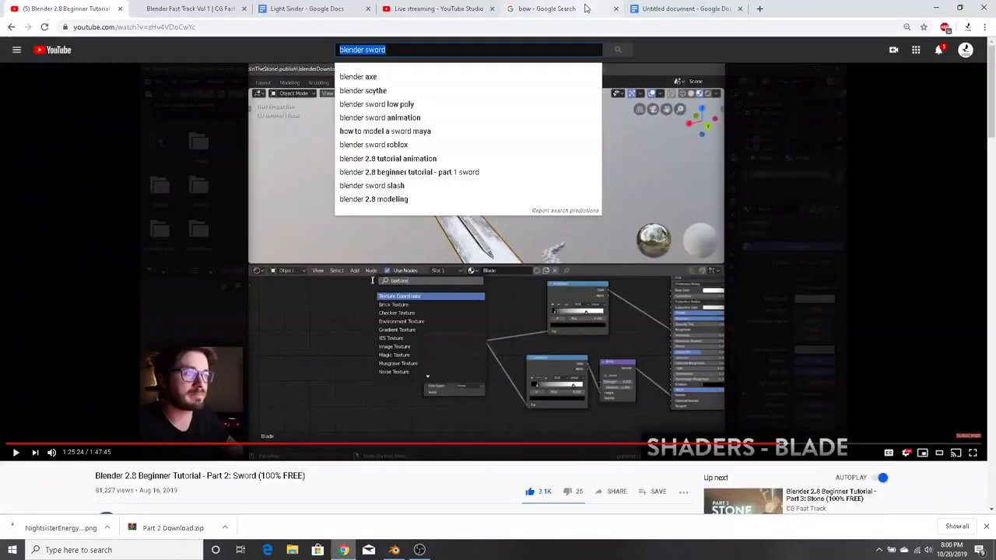
{"action": "left_click", "coordinate": [675, 10]}
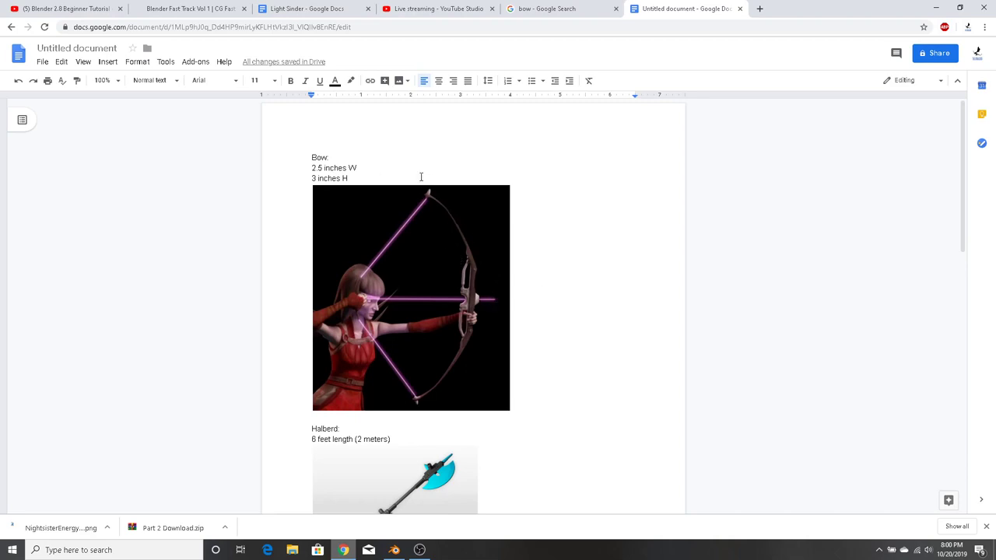
{"action": "left_click", "coordinate": [936, 8]}
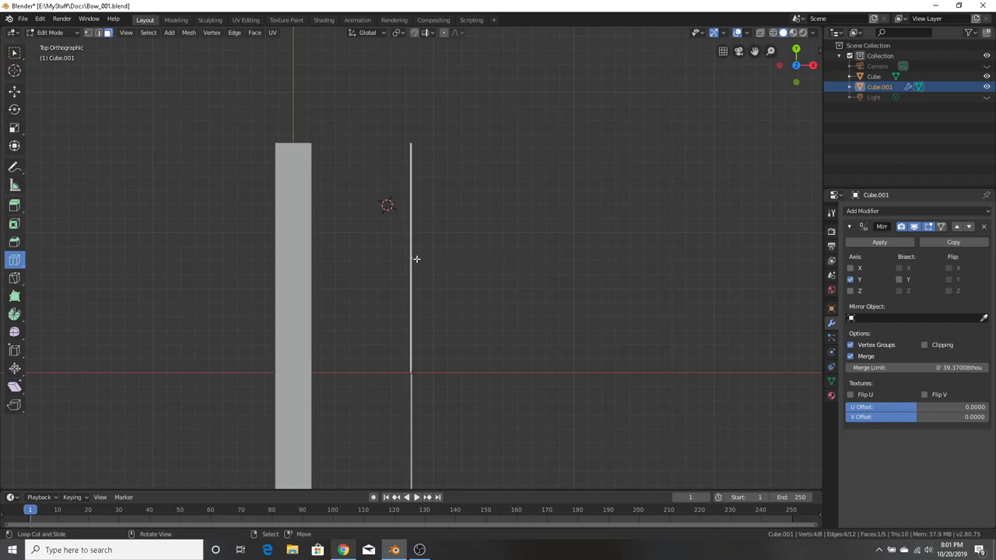
Add a loop cut across the original half of the thin bar, with an edge slide of about 0.34
{"action": "left_click_drag", "start_coordinate": [415, 257], "coordinate": [446, 299]}
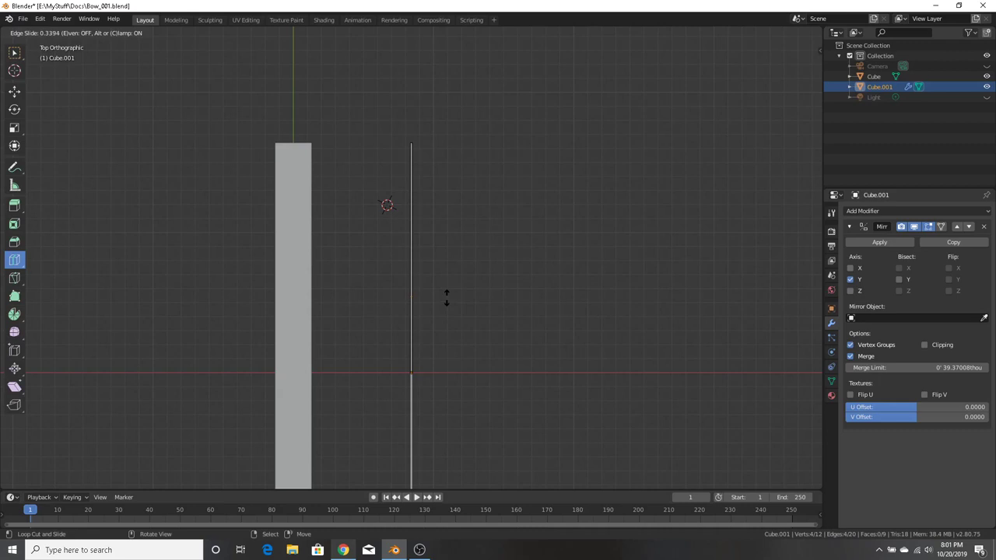
{"action": "left_click_drag", "start_coordinate": [446, 299], "coordinate": [445, 301]}
{"action": "scroll", "coordinate": [402, 307], "scroll_direction": "up", "scroll_amount": 2}
{"action": "middle_click_drag", "start_coordinate": [402, 304], "coordinate": [527, 287]}
Display the model in wireframe and box-select the faces of the thin bar's outer section in face select mode
{"action": "left_click", "coordinate": [13, 53]}
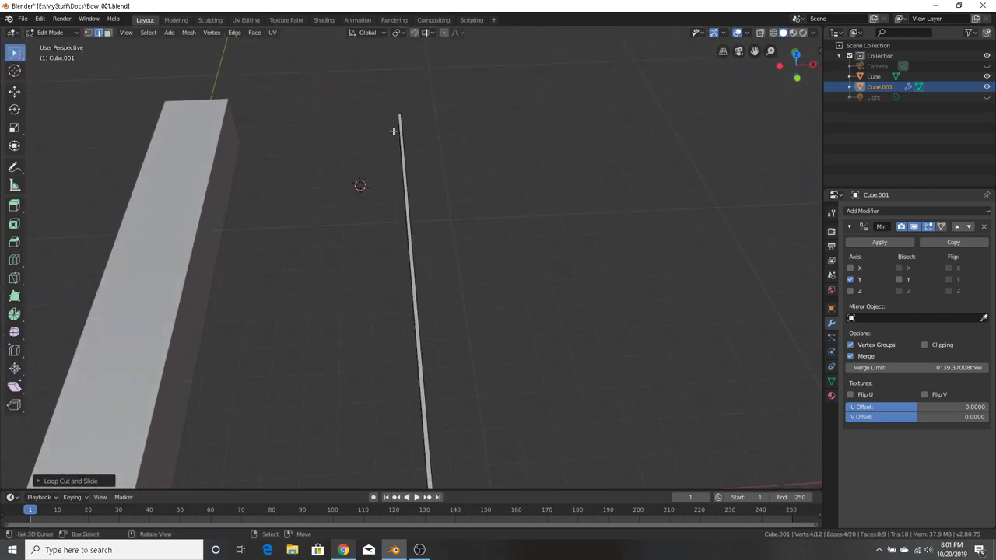
{"action": "key", "text": "shift+z"}
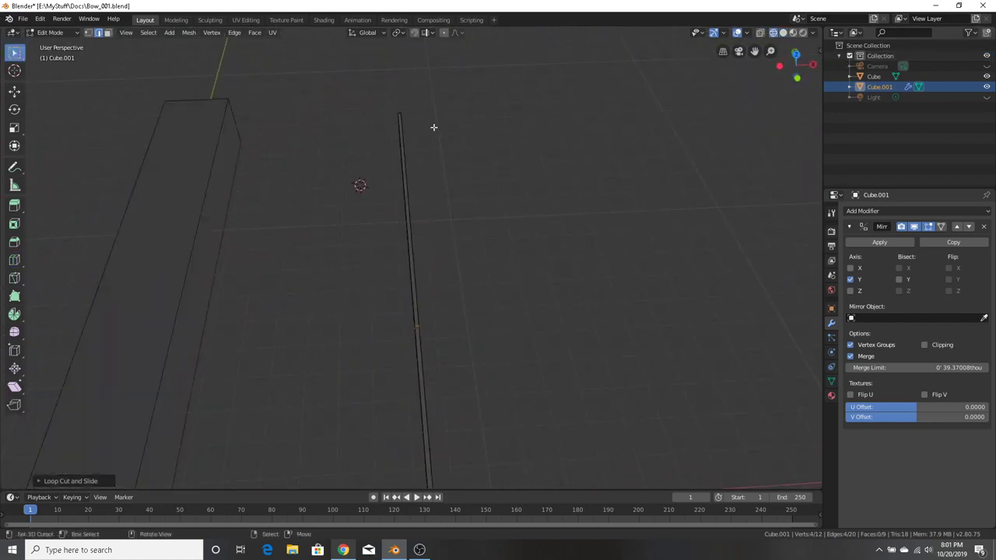
{"action": "left_click_drag", "start_coordinate": [378, 104], "coordinate": [483, 216]}
{"action": "left_click_drag", "start_coordinate": [339, 96], "coordinate": [501, 186]}
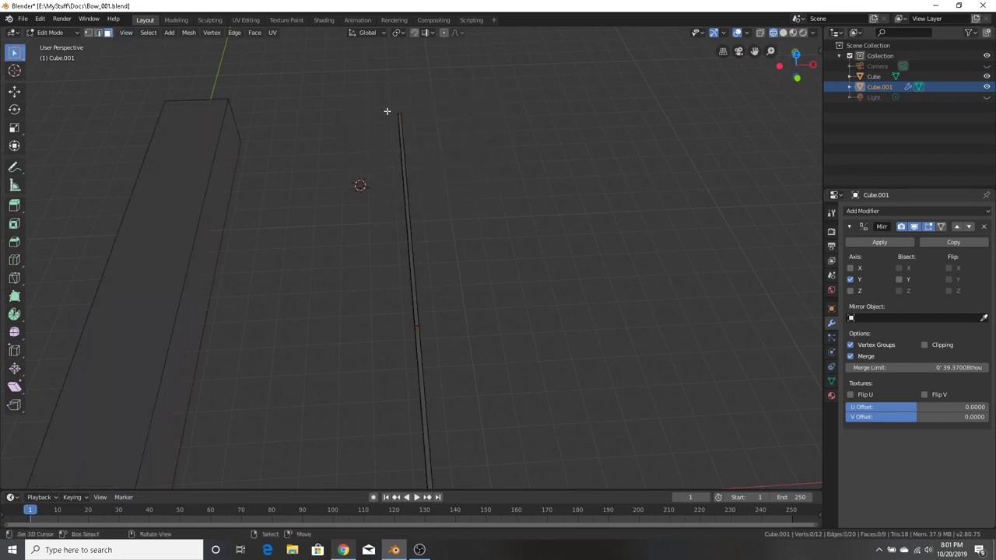
{"action": "left_click_drag", "start_coordinate": [387, 111], "coordinate": [473, 182]}
{"action": "middle_click_drag", "start_coordinate": [460, 124], "coordinate": [658, 60]}
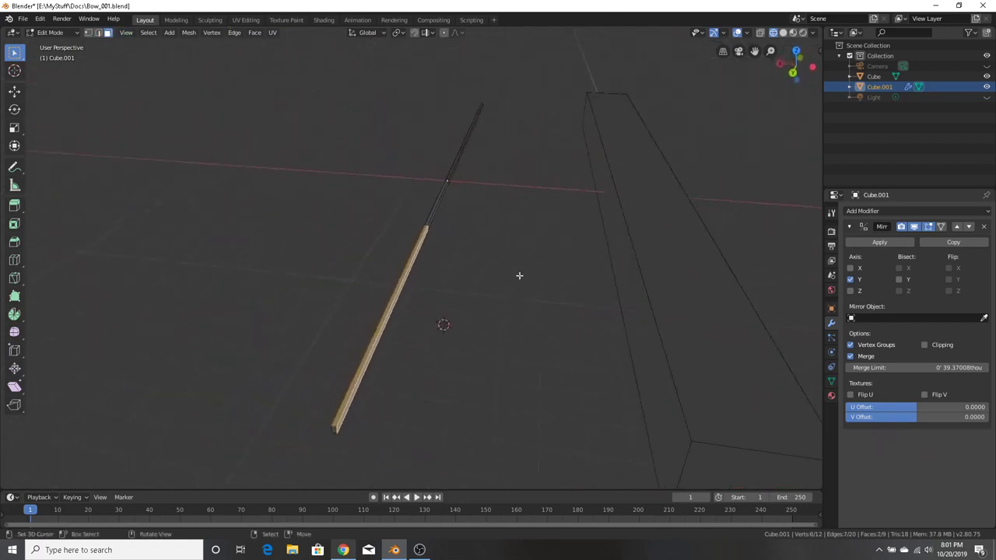
{"action": "middle_click_drag", "start_coordinate": [518, 275], "coordinate": [760, 314]}
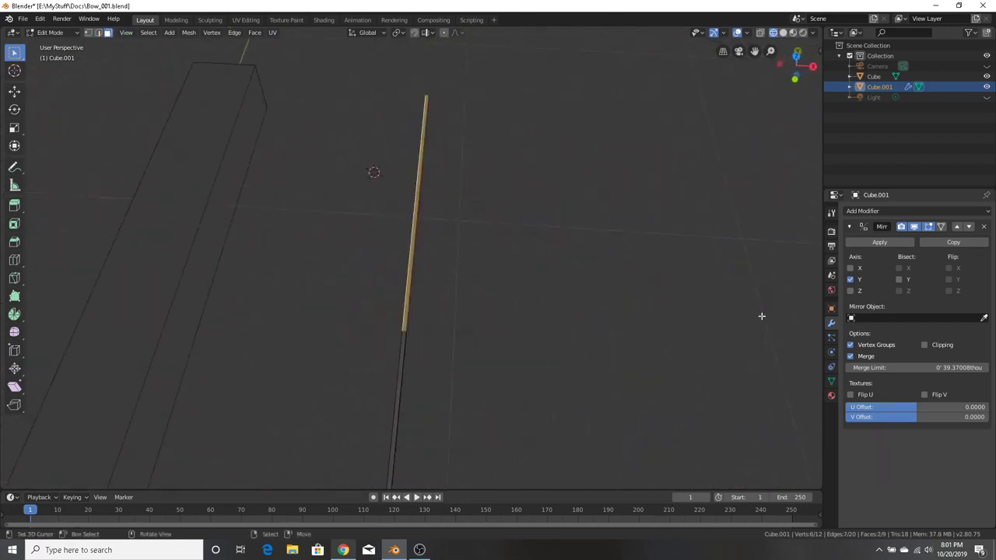
Try to move the outer section's selected faces along the X axis and along the Z axis
{"action": "left_click", "coordinate": [15, 91]}
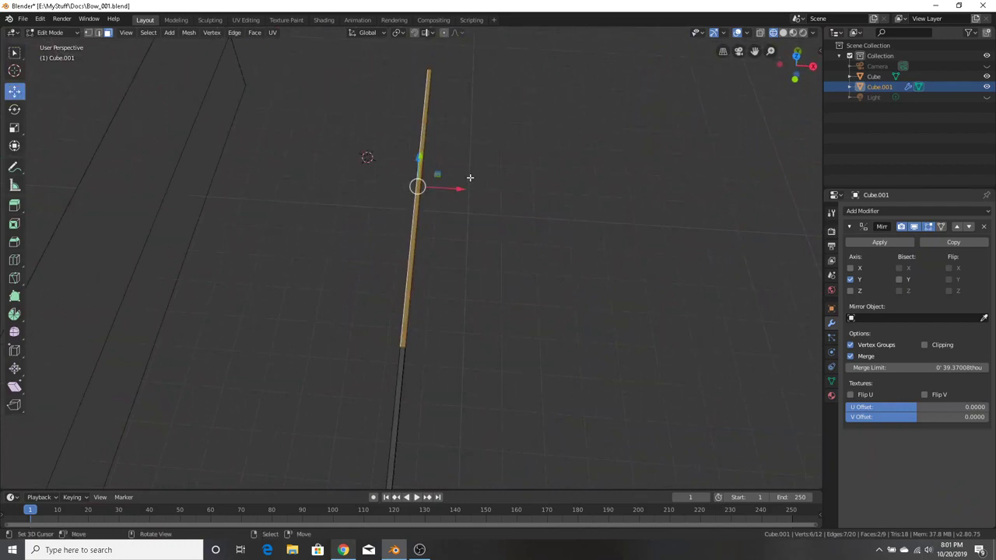
{"action": "left_click_drag", "start_coordinate": [458, 188], "coordinate": [465, 188]}
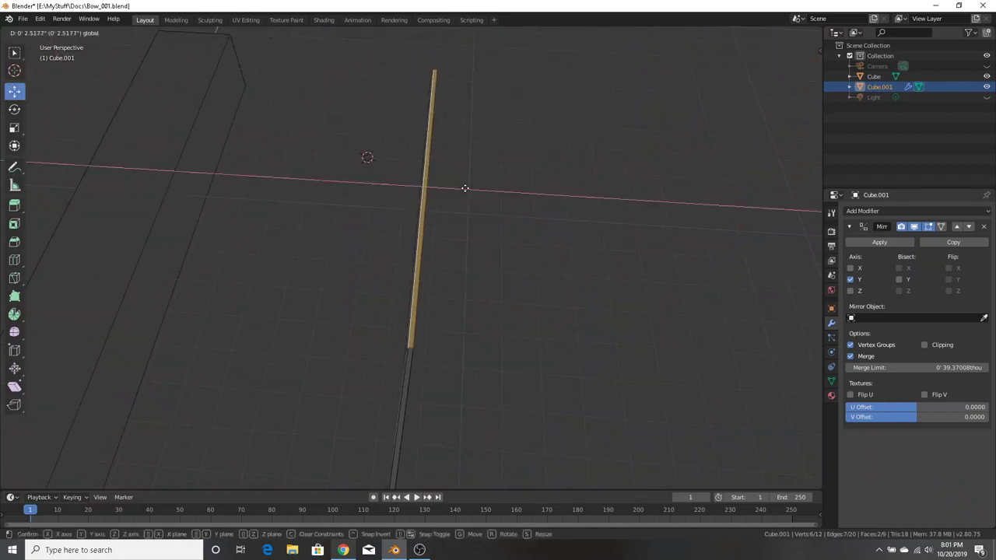
{"action": "right_click", "coordinate": [464, 189]}
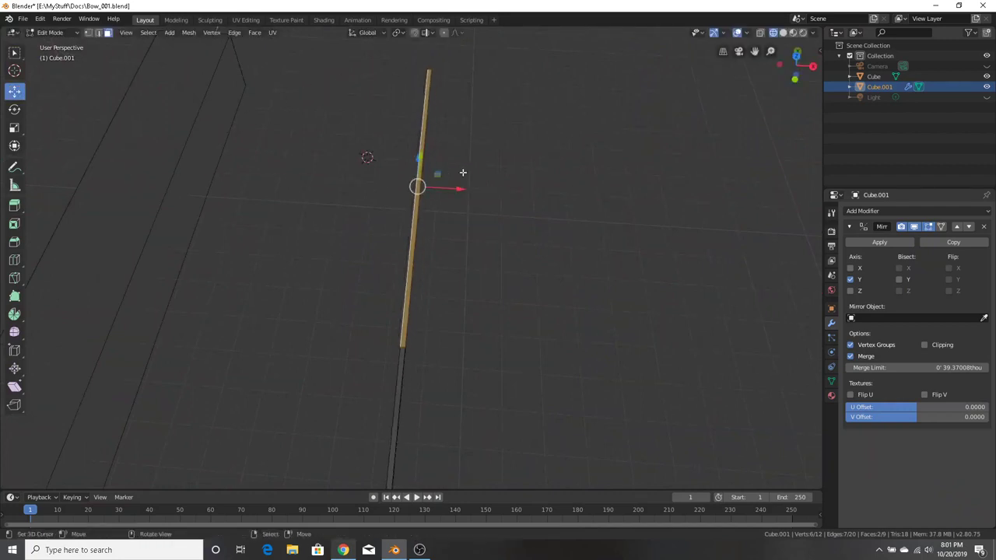
{"action": "middle_click_drag", "start_coordinate": [550, 171], "coordinate": [542, 149]}
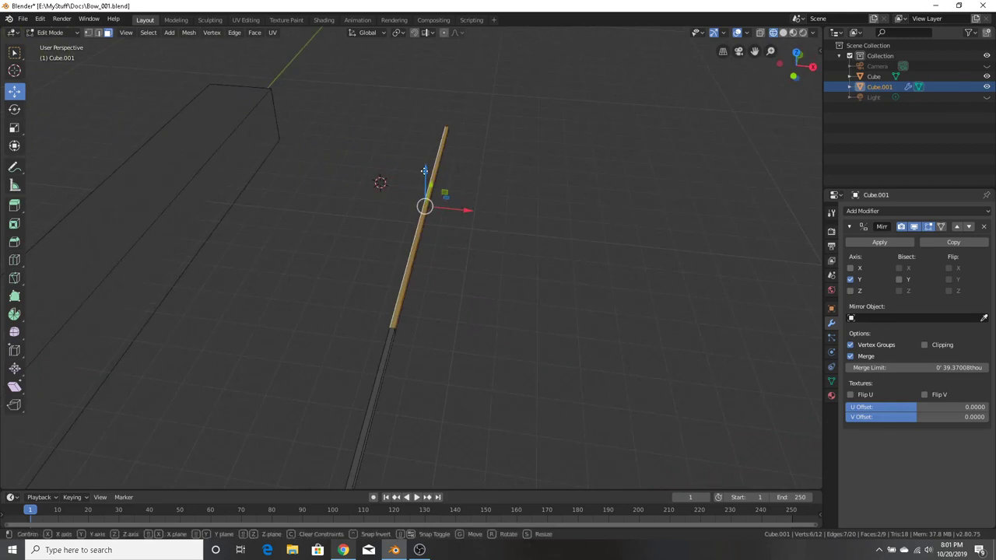
{"action": "left_click_drag", "start_coordinate": [423, 170], "coordinate": [410, 102]}
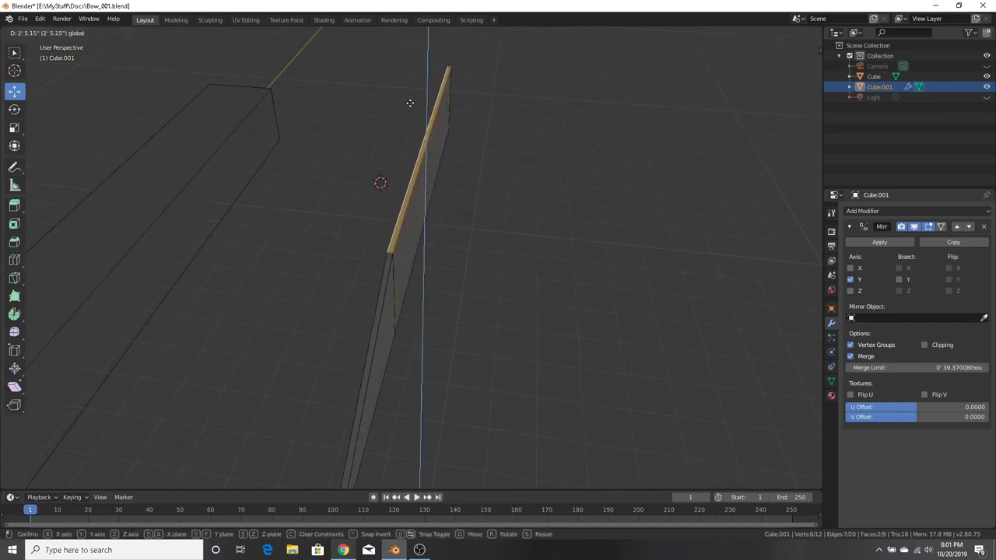
{"action": "key", "text": "Escape"}
Extend the selection to the remaining side faces and the end face of the thin bar's outer section
{"action": "middle_click_drag", "start_coordinate": [523, 270], "coordinate": [583, 220]}
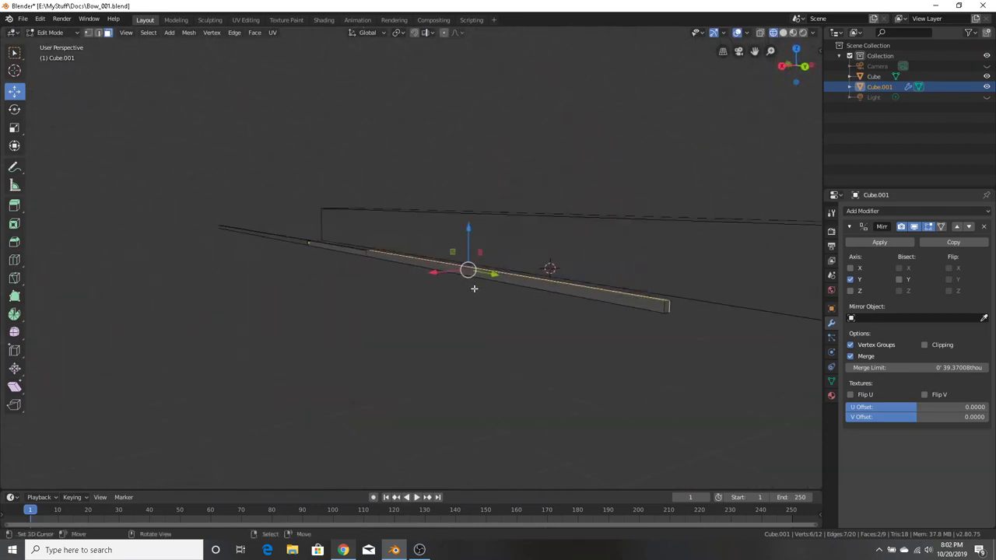
{"action": "middle_click_drag", "start_coordinate": [471, 272], "coordinate": [468, 355]}
{"action": "left_click", "coordinate": [14, 52]}
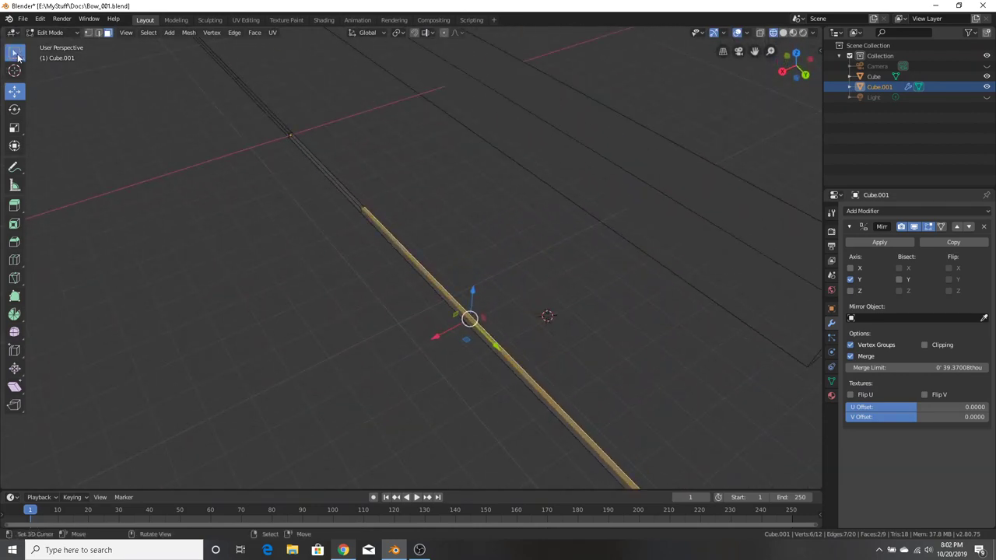
{"action": "left_click_drag", "start_coordinate": [482, 242], "coordinate": [459, 410]}
{"action": "middle_click_drag", "start_coordinate": [459, 411], "coordinate": [387, 325]}
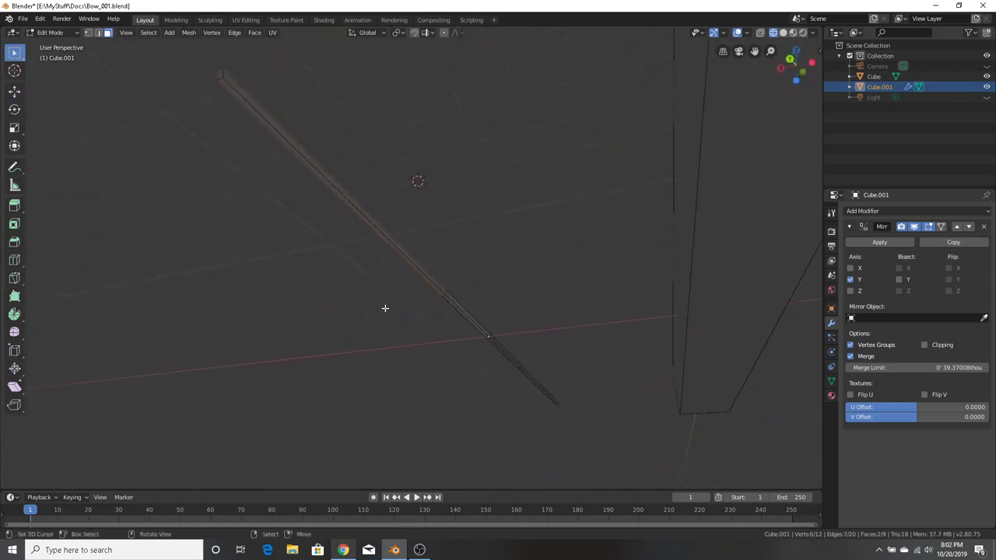
{"action": "left_click", "coordinate": [376, 225], "text": "shift"}
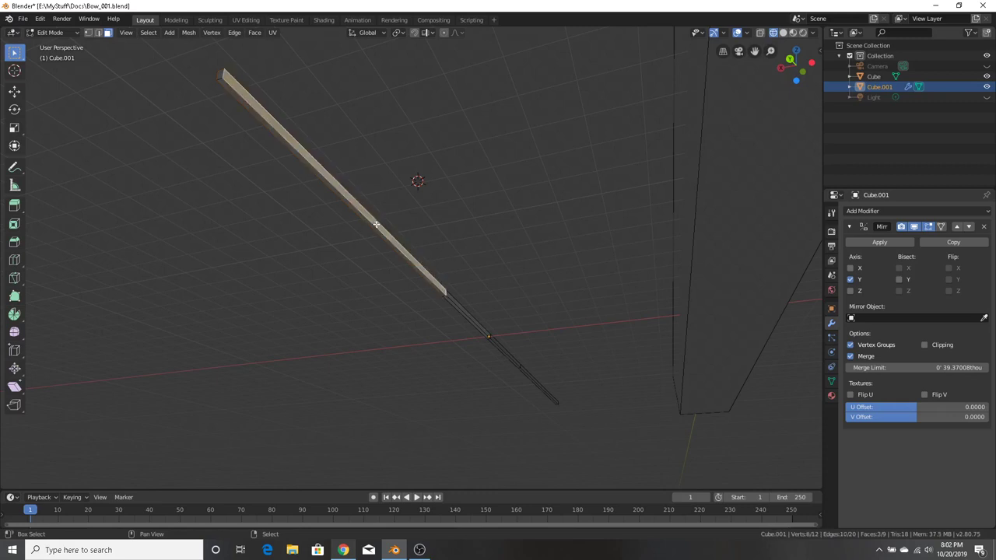
{"action": "left_click", "coordinate": [375, 225], "text": "shift"}
{"action": "mouse_move", "coordinate": [376, 225]}
{"action": "middle_mouse_down"}
{"action": "mouse_move", "coordinate": [387, 202]}
{"action": "mouse_move", "coordinate": [422, 238]}
{"action": "middle_mouse_up"}
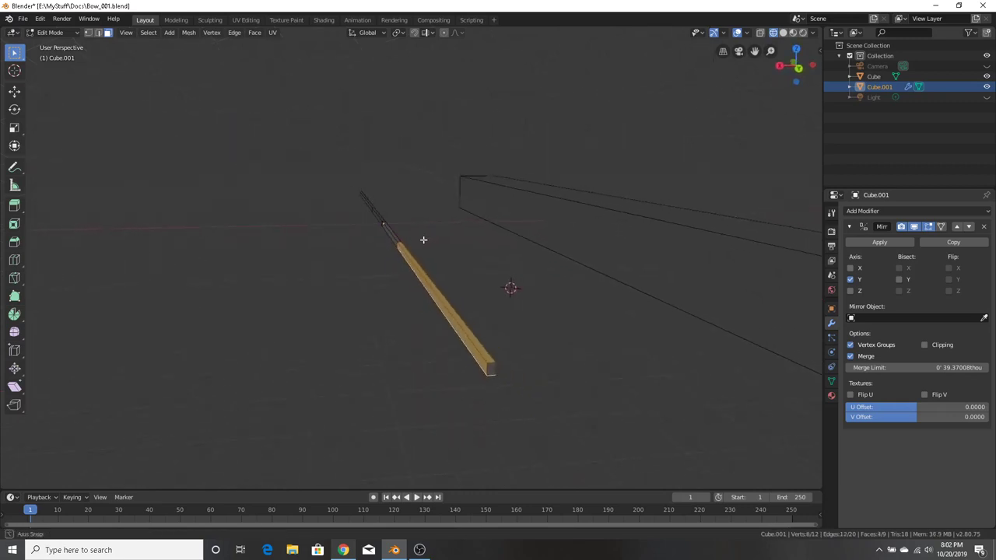
{"action": "middle_click_drag", "start_coordinate": [491, 372], "coordinate": [721, 262]}
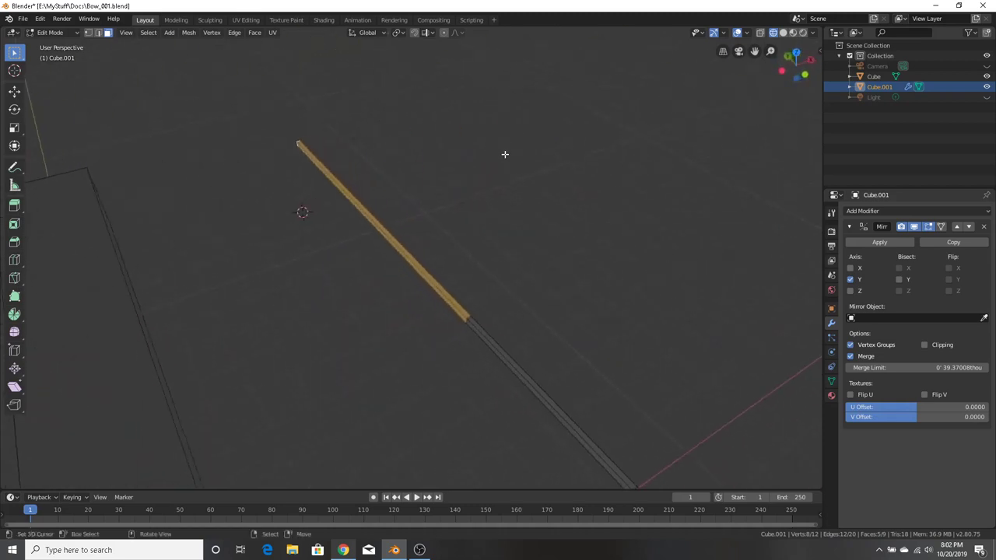
{"action": "middle_click_drag", "start_coordinate": [504, 154], "coordinate": [480, 156]}
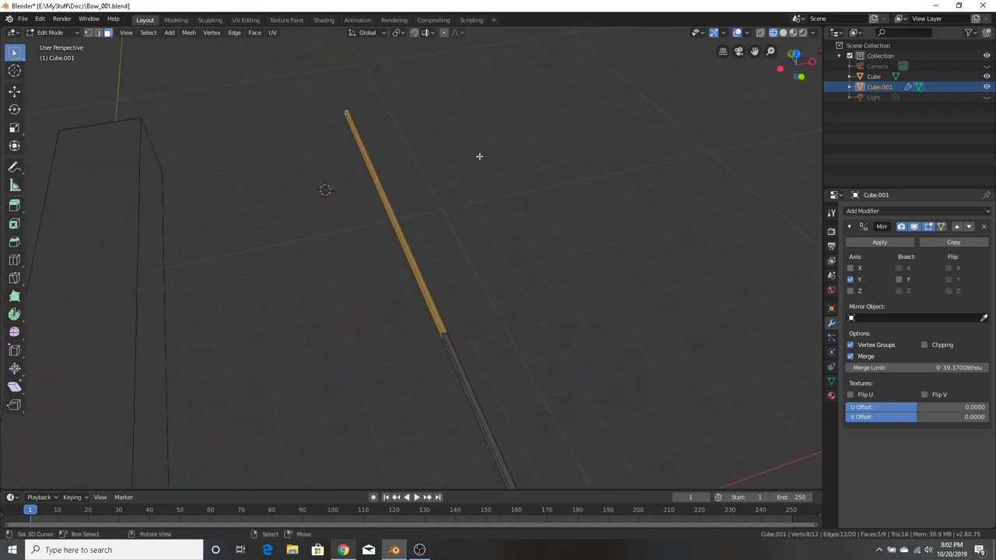
Try to rotate the thin bar's outer section about the Z axis, by up to about 17 degrees
{"action": "left_click", "coordinate": [16, 112]}
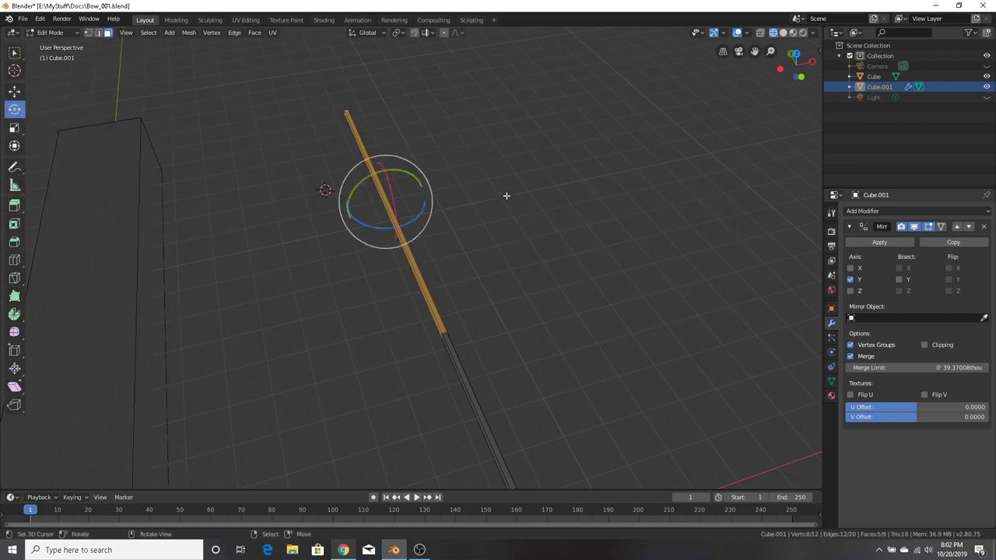
{"action": "middle_click_drag", "start_coordinate": [475, 182], "coordinate": [443, 202]}
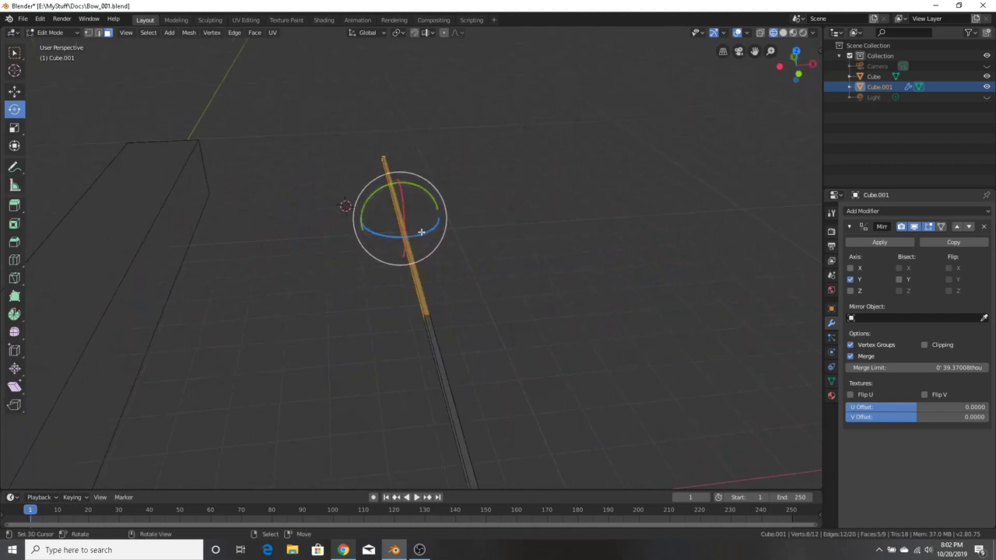
{"action": "left_click_drag", "start_coordinate": [421, 232], "coordinate": [426, 190]}
{"action": "middle_click_drag", "start_coordinate": [602, 213], "coordinate": [582, 234]}
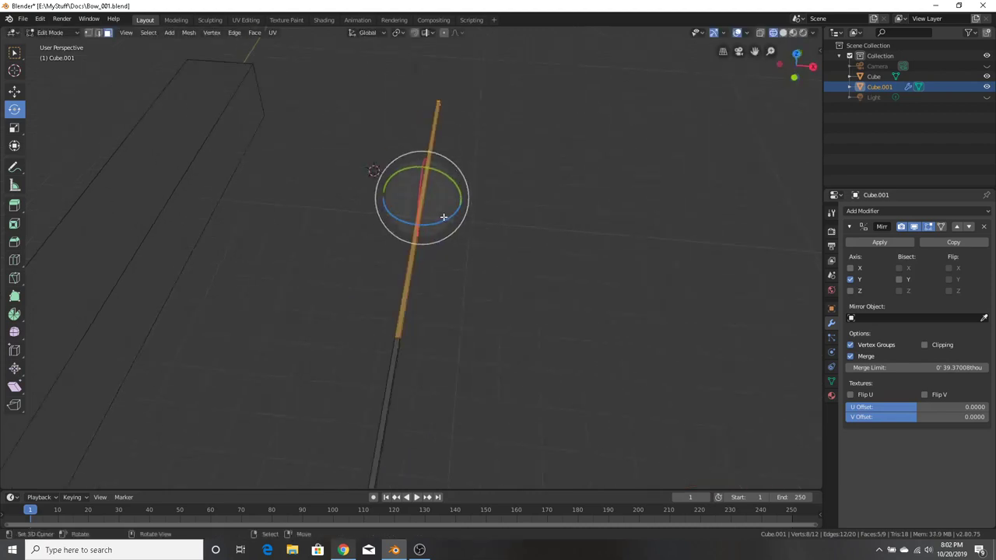
{"action": "left_click_drag", "start_coordinate": [444, 216], "coordinate": [456, 232]}
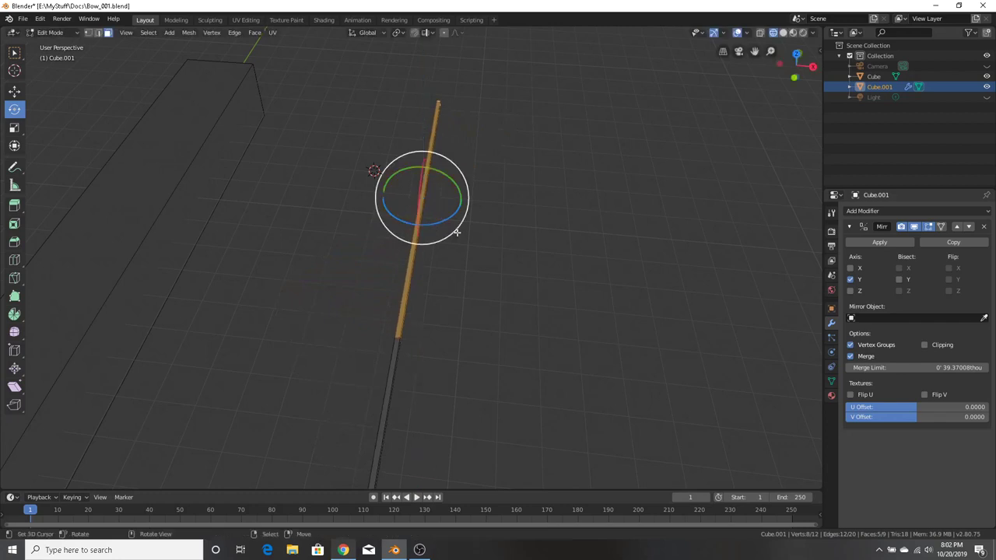
{"action": "middle_click_drag", "start_coordinate": [556, 210], "coordinate": [400, 189]}
{"action": "left_click_drag", "start_coordinate": [471, 313], "coordinate": [498, 319]}
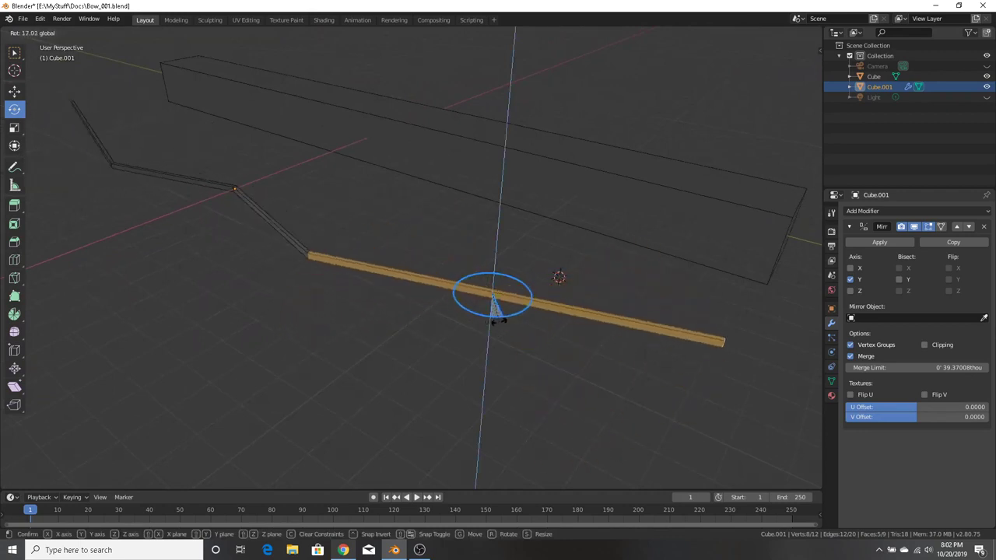
{"action": "left_click_drag", "start_coordinate": [498, 319], "coordinate": [486, 320]}
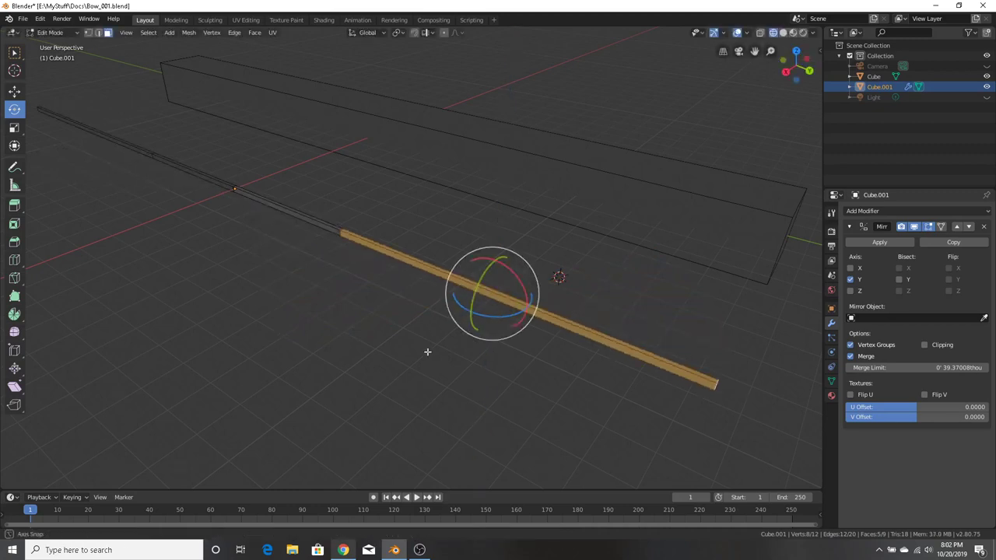
Save the bow model to the existing file Bow_001.blend
{"action": "middle_click_drag", "start_coordinate": [427, 349], "coordinate": [710, 359]}
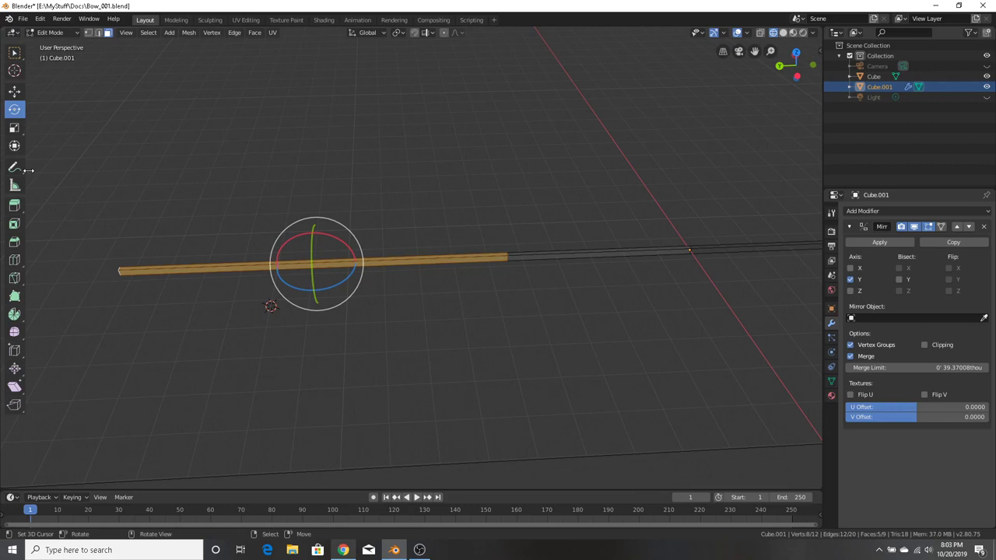
{"action": "middle_click_drag", "start_coordinate": [345, 192], "coordinate": [305, 165]}
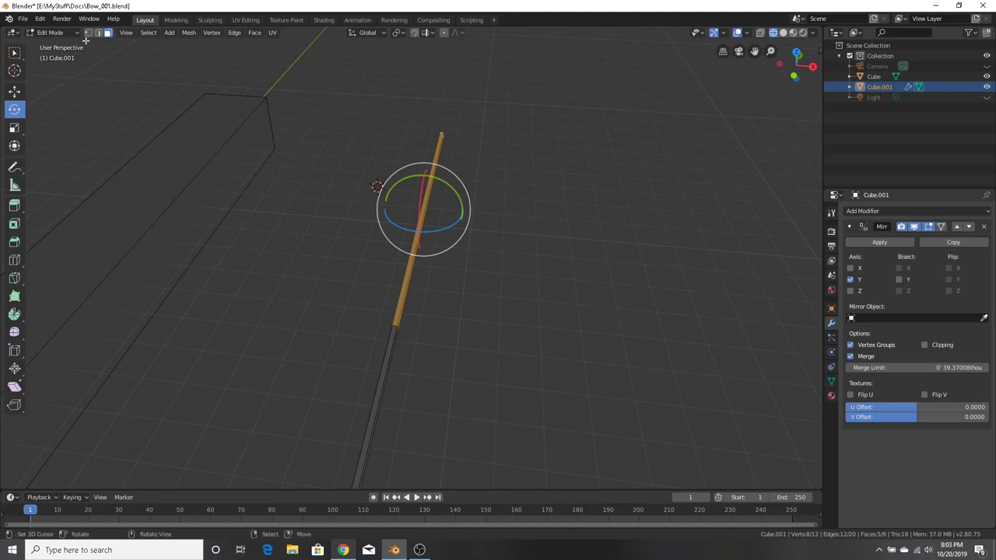
{"action": "left_click", "coordinate": [23, 19]}
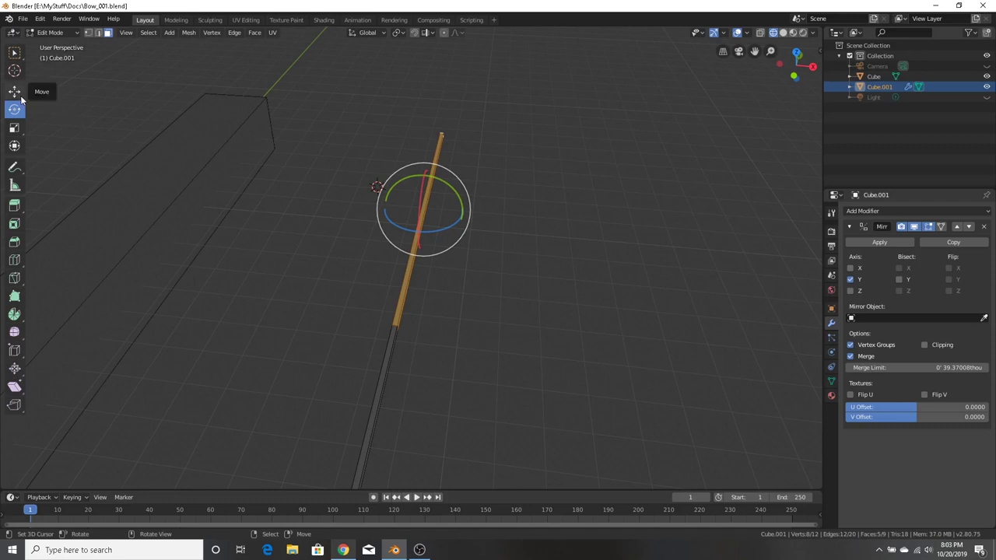
Try to move the outer section along the X axis with the Transform tool and rotate it freely
{"action": "left_click", "coordinate": [19, 146]}
{"action": "mouse_move", "coordinate": [482, 214]}
{"action": "left_mouse_down"}
{"action": "mouse_move", "coordinate": [506, 216]}
{"action": "mouse_move", "coordinate": [481, 215]}
{"action": "left_mouse_up"}
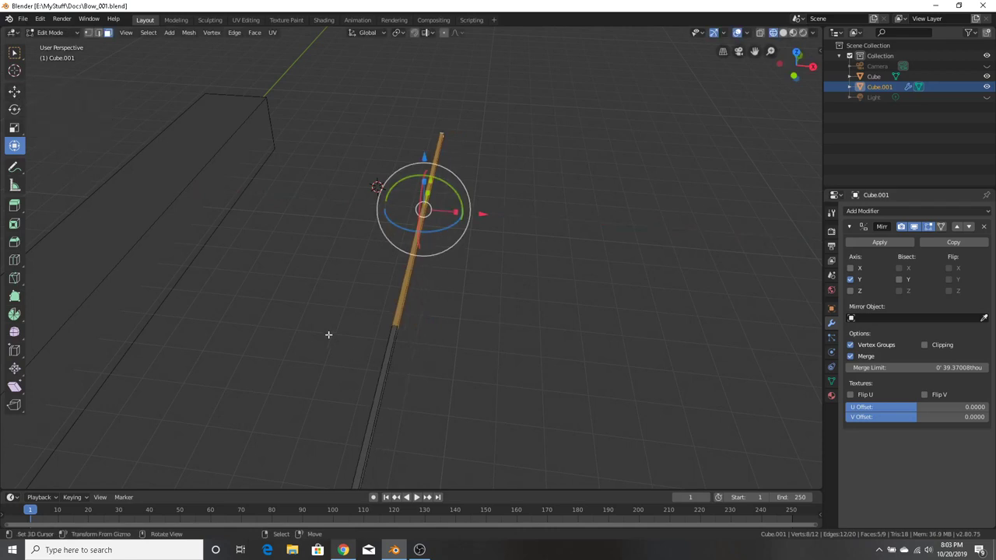
{"action": "key", "text": "r"}
{"action": "key", "text": "Escape"}
Select the four long side faces of the thin bar's inner section, between the loop cut and the mirror centre
{"action": "left_click", "coordinate": [14, 52]}
{"action": "left_click_drag", "start_coordinate": [318, 392], "coordinate": [485, 483]}
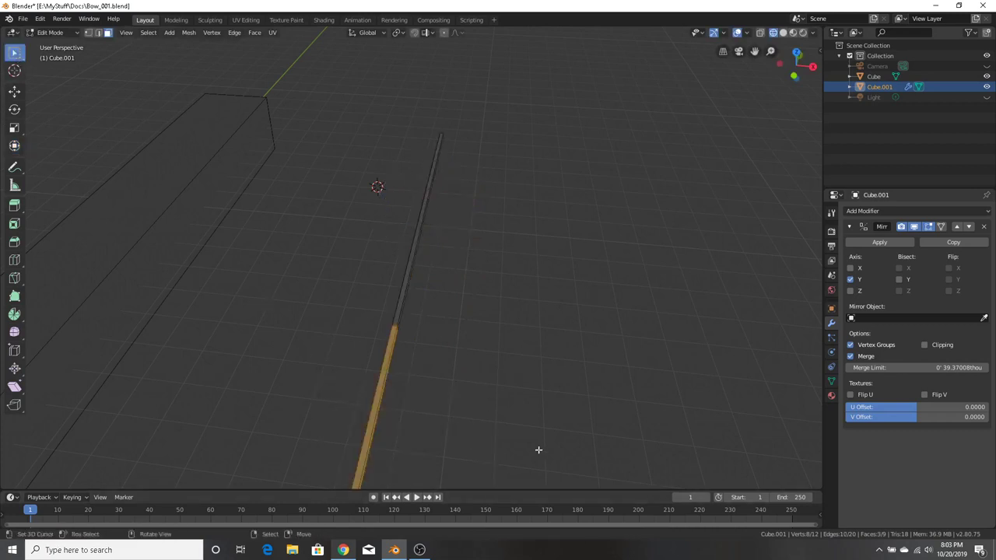
{"action": "middle_click_drag", "start_coordinate": [538, 451], "coordinate": [572, 347]}
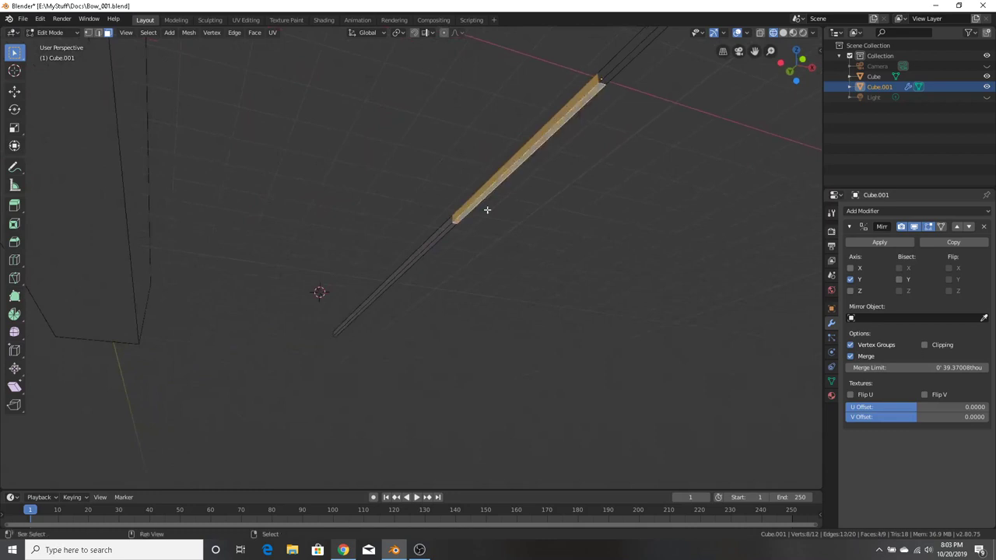
{"action": "middle_click_drag", "start_coordinate": [487, 209], "coordinate": [477, 304]}
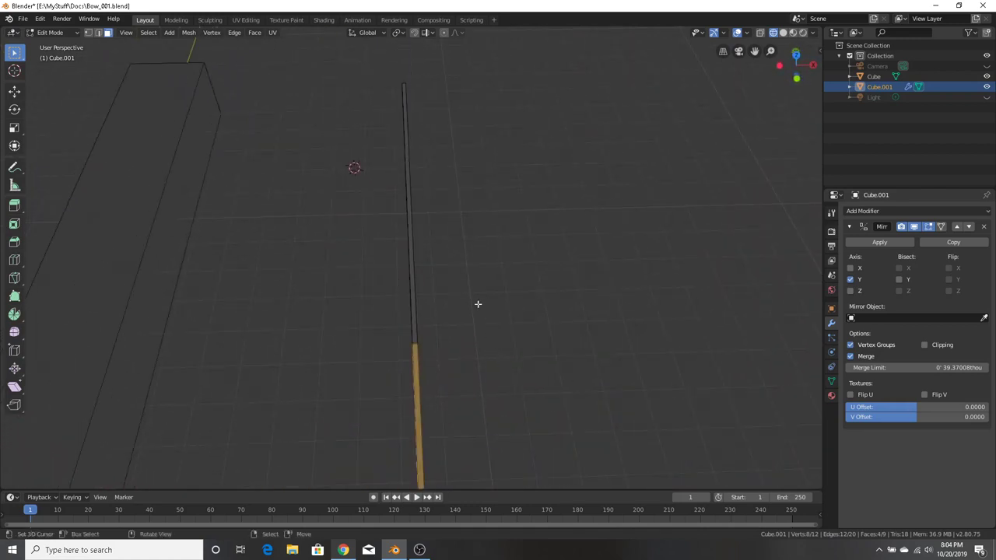
Select all faces of the thin bar's outer section, including its end cap
{"action": "left_click", "coordinate": [387, 99]}
{"action": "left_click_drag", "start_coordinate": [350, 93], "coordinate": [551, 346]}
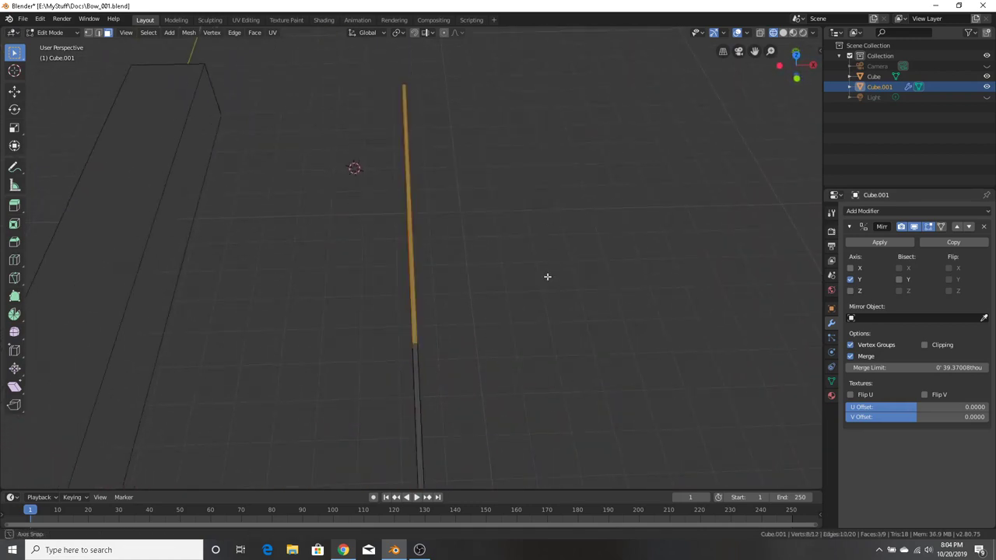
{"action": "middle_click_drag", "start_coordinate": [547, 278], "coordinate": [458, 378]}
{"action": "left_click", "coordinate": [410, 248], "text": "shift"}
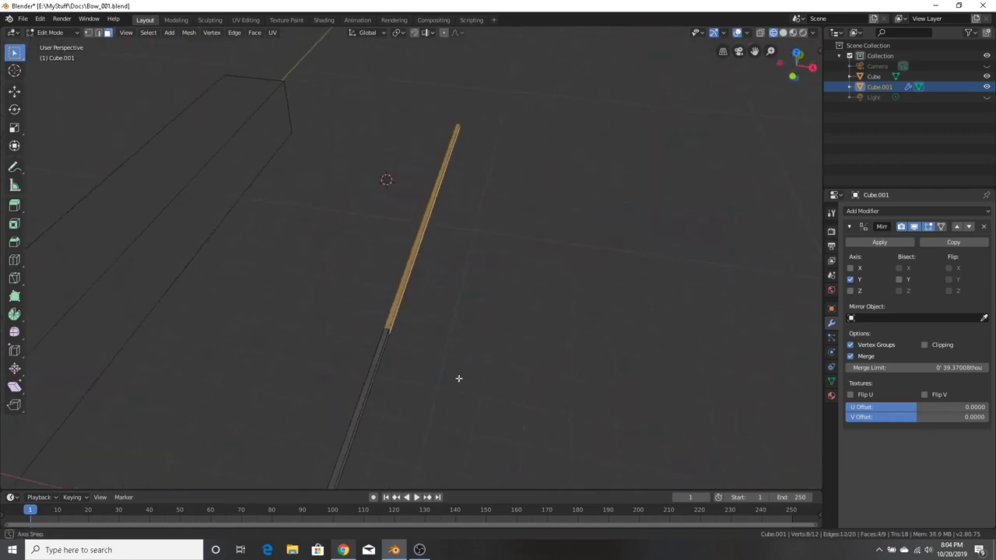
{"action": "left_click", "coordinate": [14, 91]}
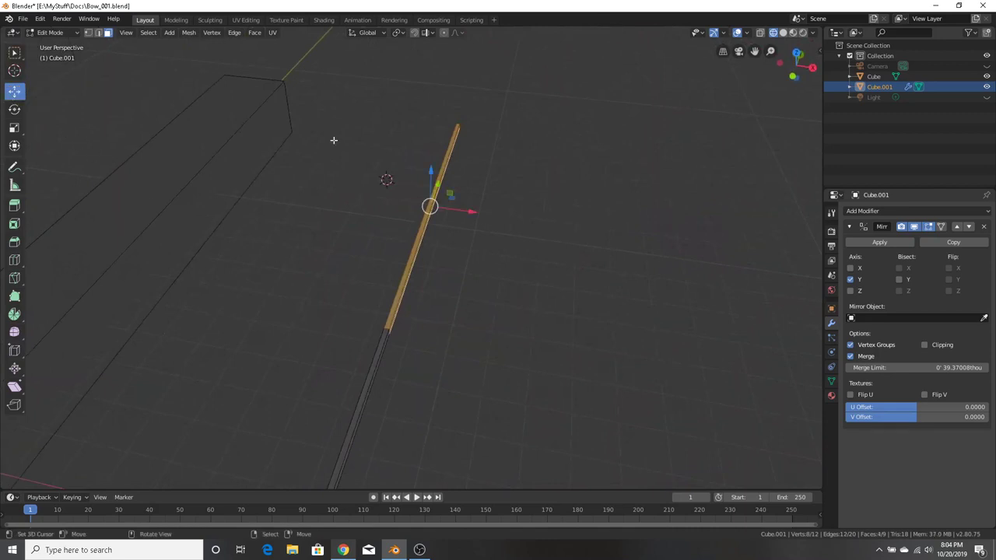
{"action": "middle_click_drag", "start_coordinate": [547, 155], "coordinate": [424, 126]}
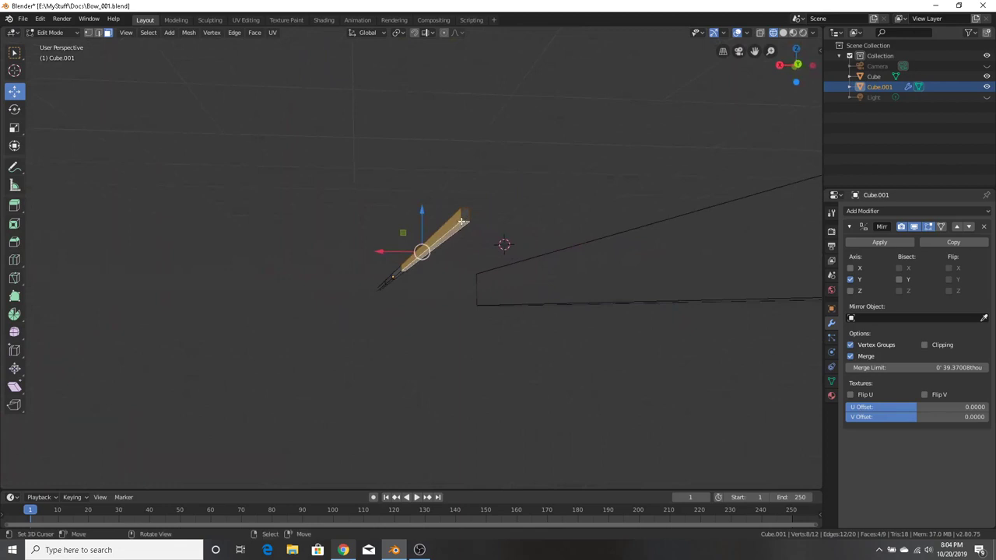
{"action": "middle_click_drag", "start_coordinate": [454, 165], "coordinate": [676, 187]}
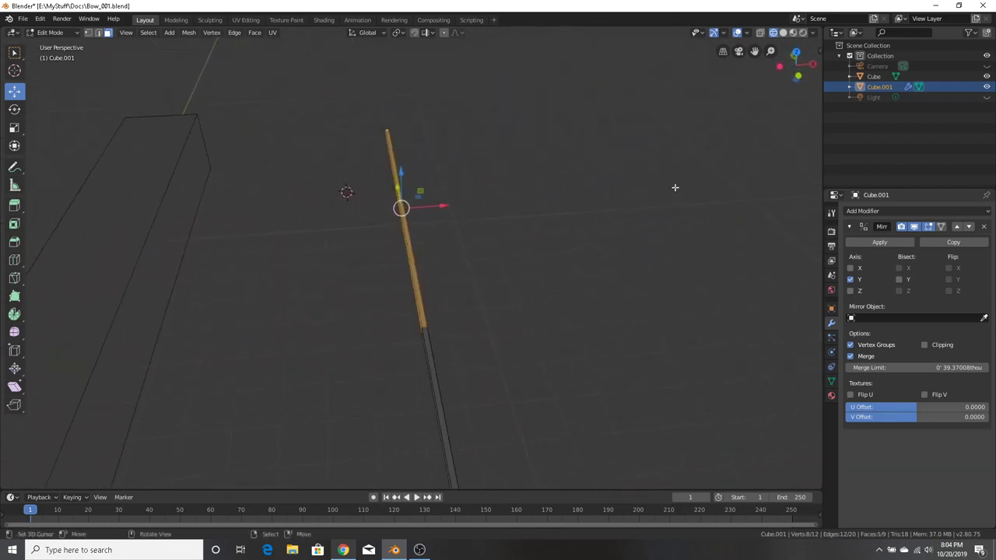
Try to move the outer section along the X axis in vertex mode, undo it, and switch to edge select mode
{"action": "left_click", "coordinate": [89, 33]}
{"action": "left_click_drag", "start_coordinate": [439, 205], "coordinate": [464, 207]}
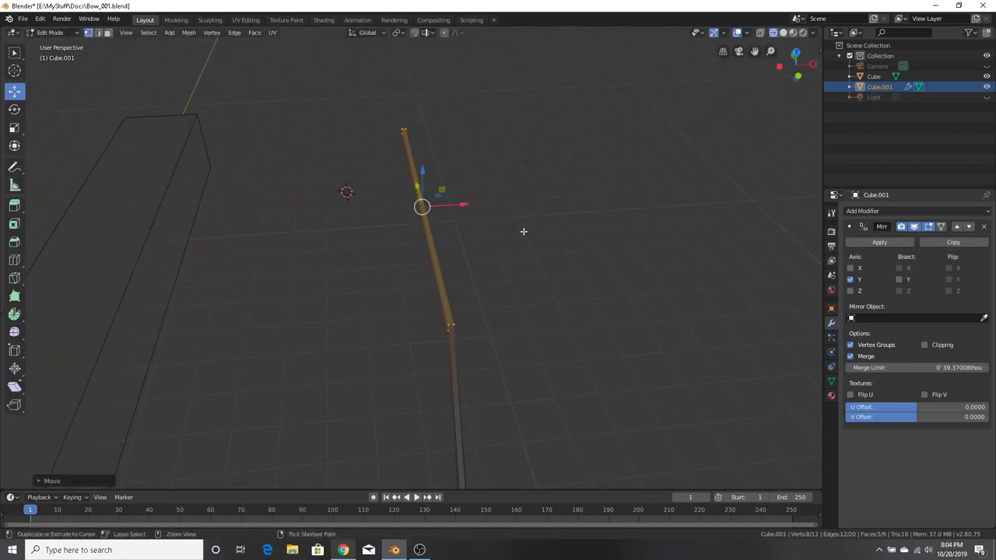
{"action": "key", "text": "ctrl+z"}
{"action": "left_click", "coordinate": [99, 33]}
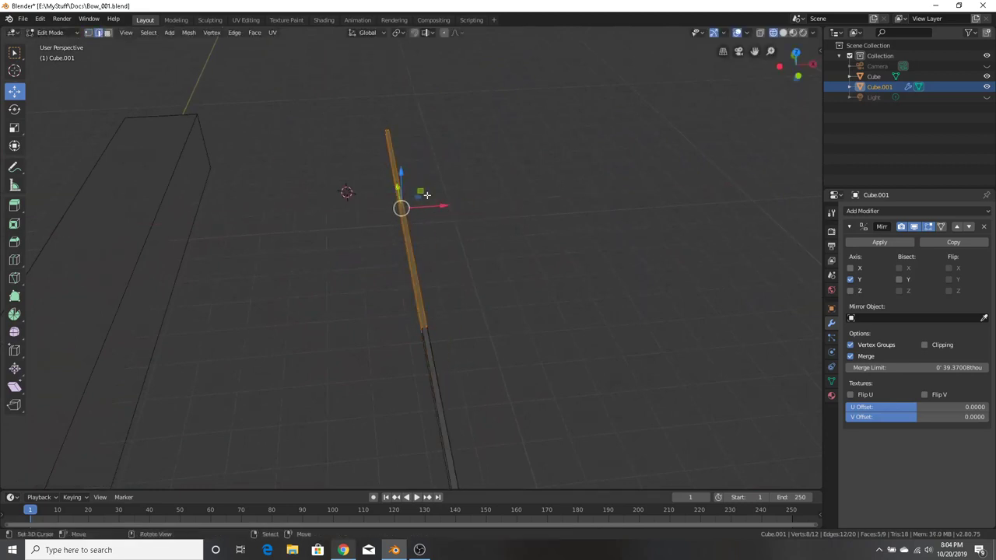
{"action": "mouse_move", "coordinate": [441, 206]}
{"action": "left_mouse_down"}
{"action": "mouse_move", "coordinate": [456, 207]}
{"action": "mouse_move", "coordinate": [442, 205]}
{"action": "left_mouse_up"}
Try to rotate the outer section about the Z axis with the Rotate tool, including by about -14 degrees, and cancel the rotation
{"action": "left_click", "coordinate": [14, 109]}
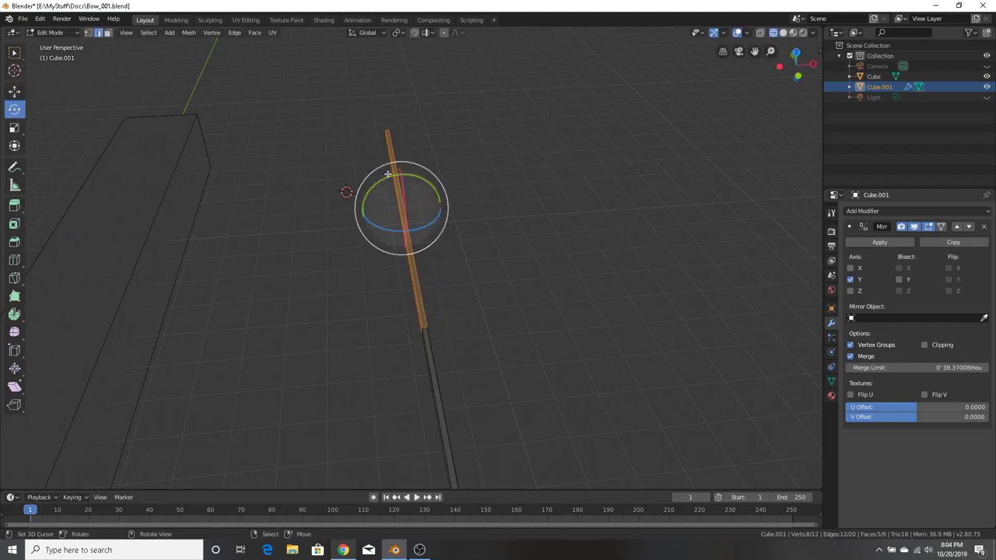
{"action": "left_click_drag", "start_coordinate": [389, 231], "coordinate": [378, 228]}
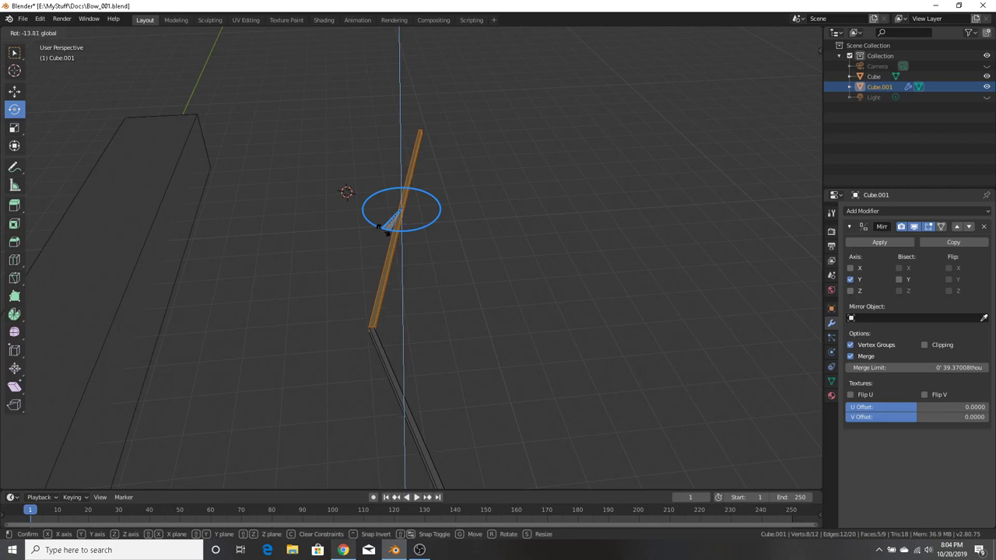
{"action": "left_click_drag", "start_coordinate": [378, 227], "coordinate": [405, 237]}
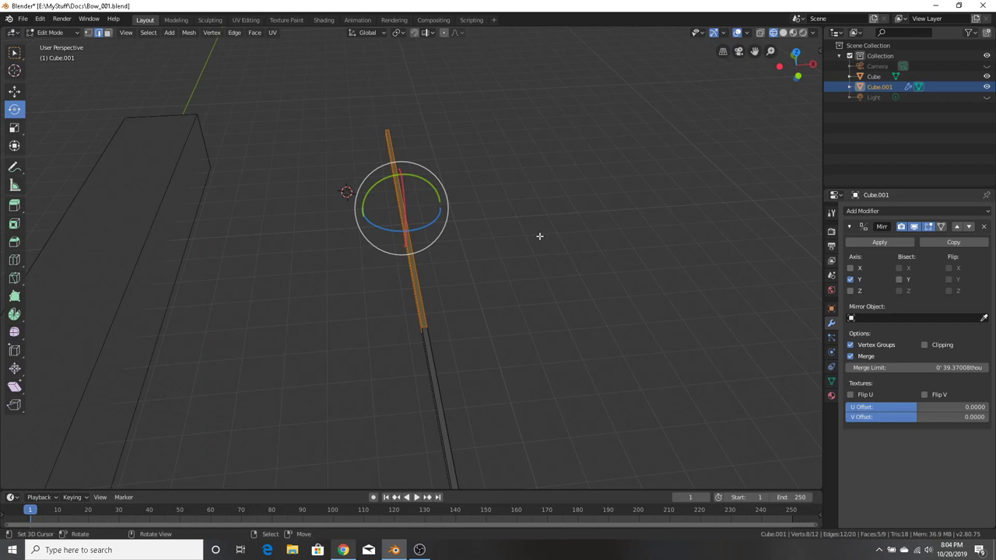
{"action": "middle_click_drag", "start_coordinate": [539, 236], "coordinate": [369, 235]}
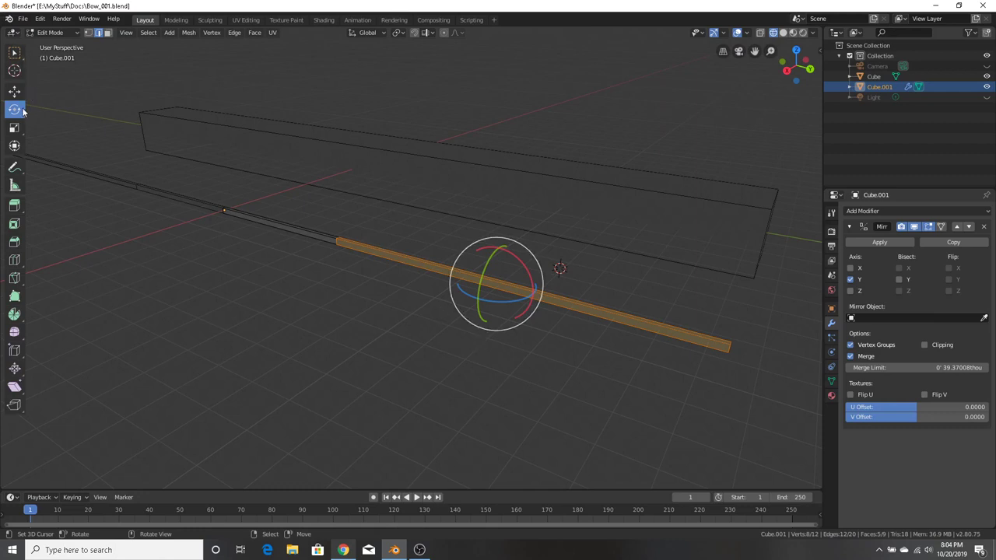
{"action": "mouse_move", "coordinate": [537, 361]}
{"action": "middle_mouse_down"}
{"action": "mouse_move", "coordinate": [560, 378]}
{"action": "mouse_move", "coordinate": [519, 357]}
{"action": "middle_mouse_up"}
{"action": "left_click_drag", "start_coordinate": [481, 305], "coordinate": [543, 351]}
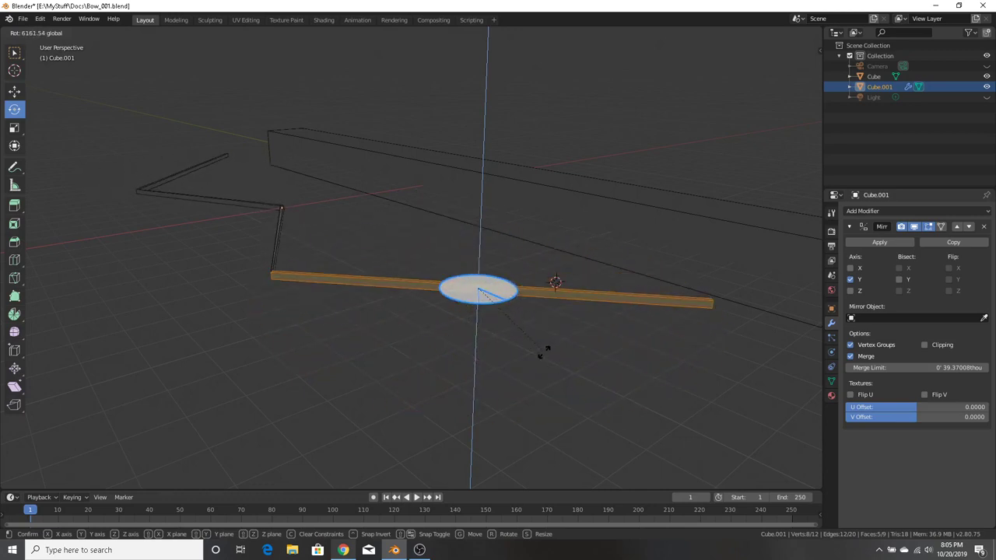
{"action": "right_click", "coordinate": [545, 352]}
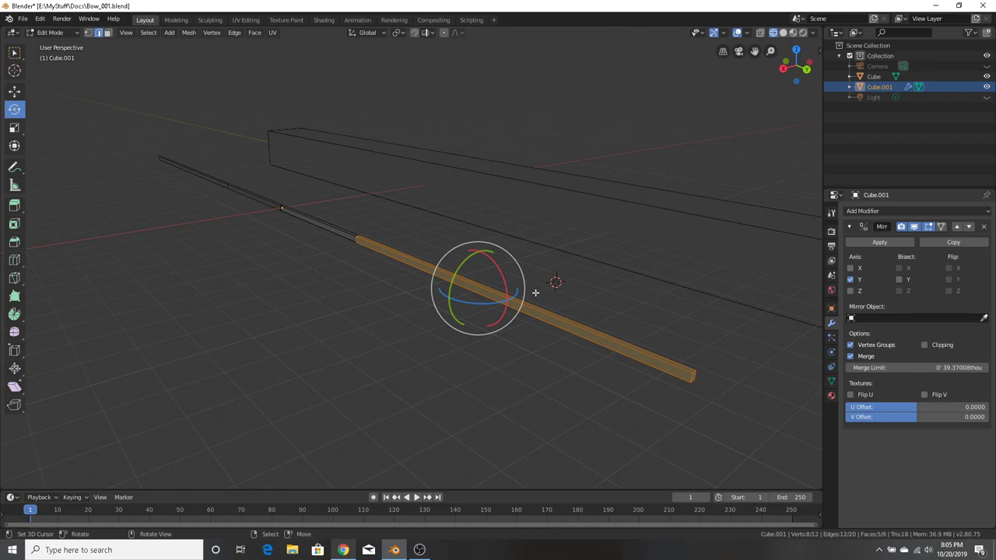
Rotate the outer section about the Z axis by about -32 degrees and cancel any further free rotation
{"action": "middle_click_drag", "start_coordinate": [539, 351], "coordinate": [659, 356]}
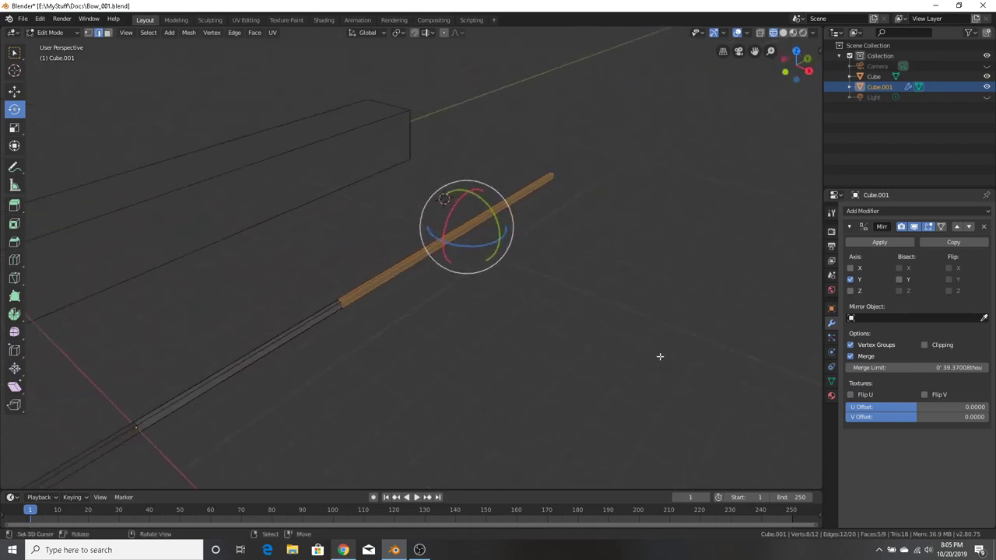
{"action": "left_click_drag", "start_coordinate": [482, 245], "coordinate": [468, 239]}
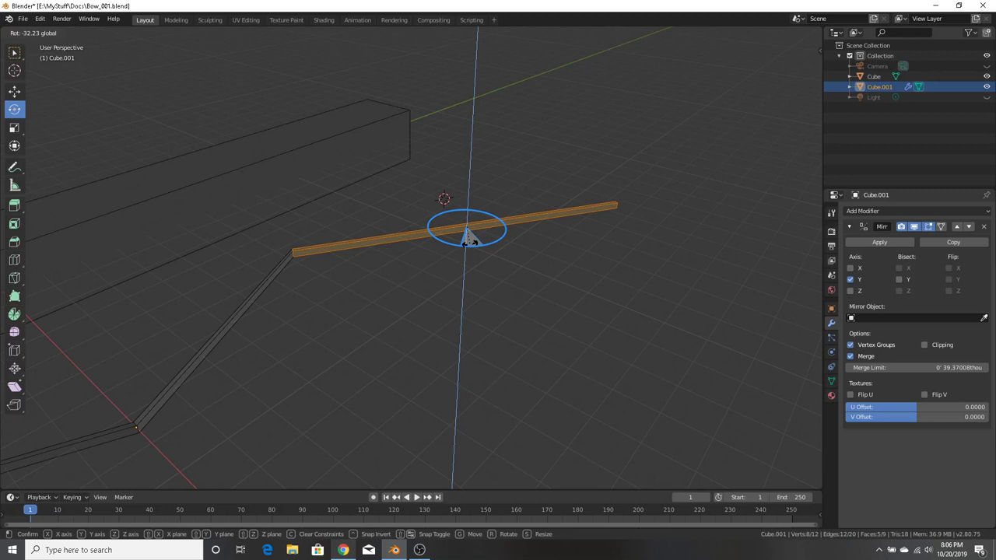
{"action": "left_click", "coordinate": [467, 238]}
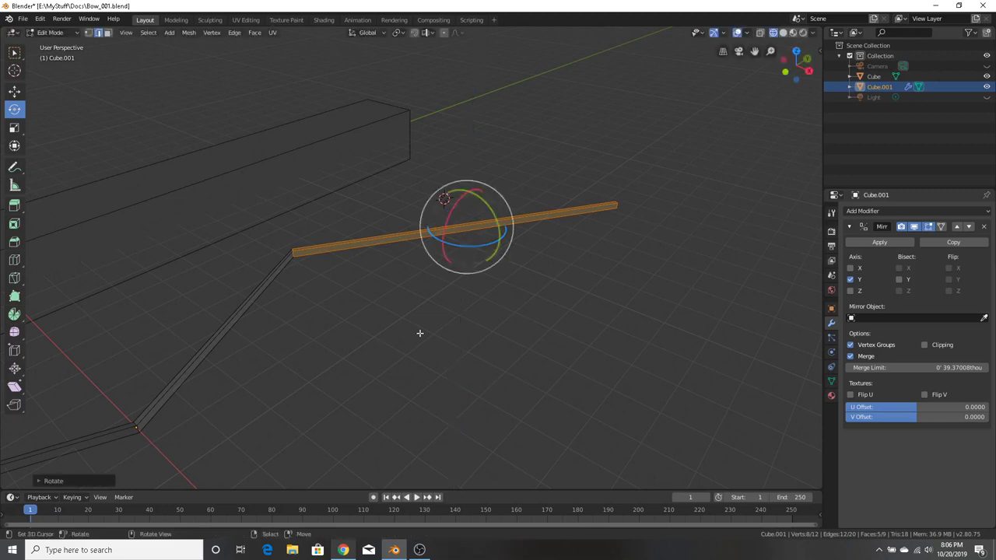
{"action": "middle_click_drag", "start_coordinate": [420, 333], "coordinate": [234, 363]}
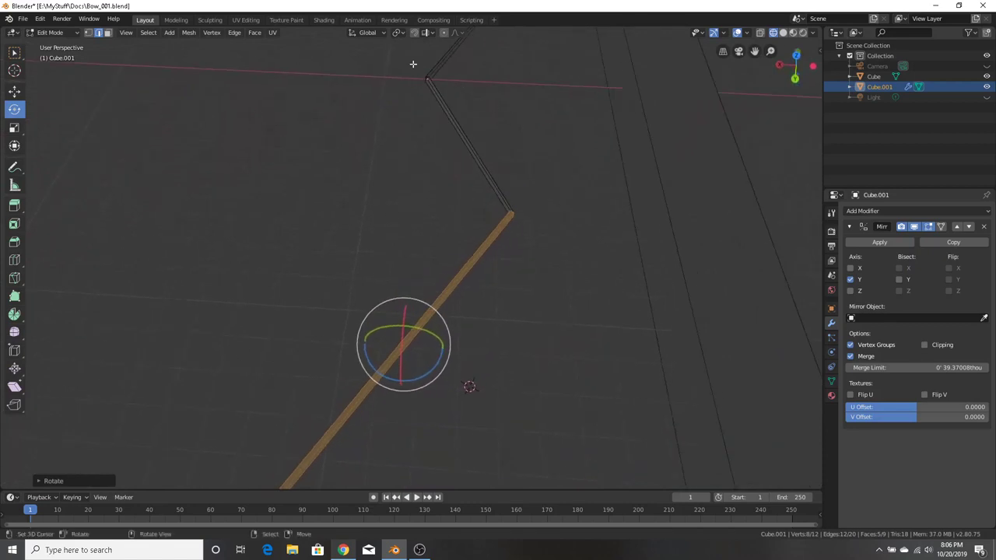
{"action": "key", "text": "r"}
{"action": "right_click", "coordinate": [447, 91]}
Deselect the outer section and try to select the faces of the inner section between the bend and the mirror centre
{"action": "left_click", "coordinate": [288, 145]}
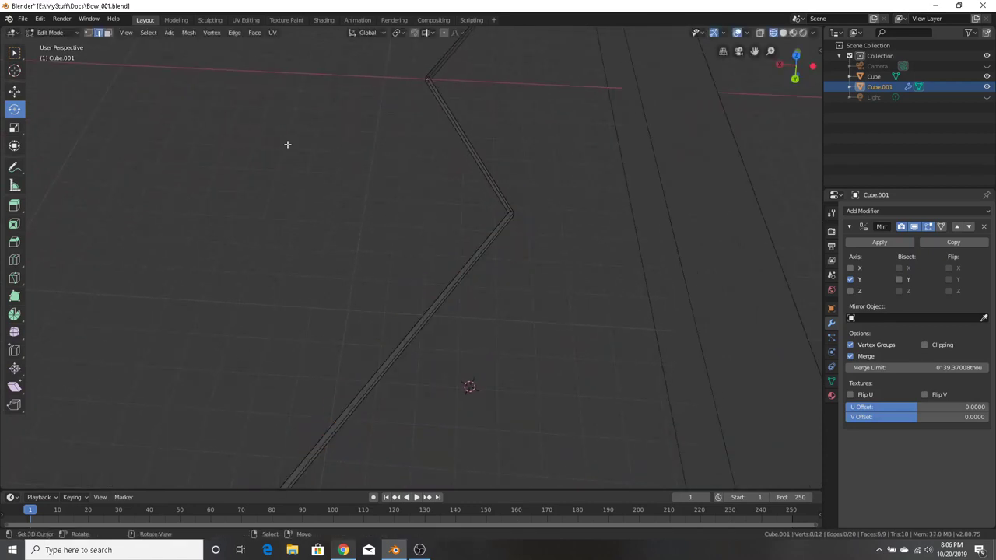
{"action": "key", "text": "w"}
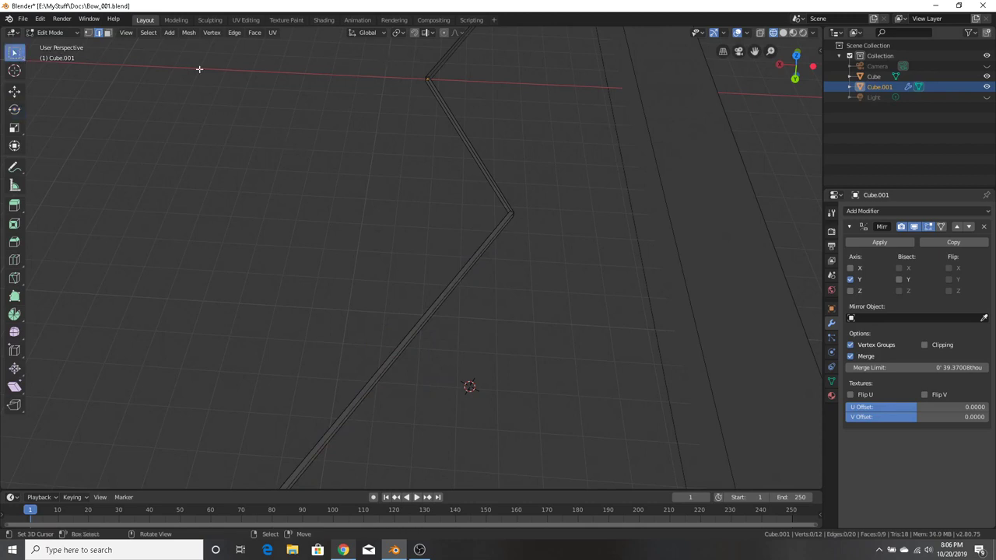
{"action": "left_click_drag", "start_coordinate": [409, 67], "coordinate": [464, 93]}
{"action": "left_click_drag", "start_coordinate": [405, 67], "coordinate": [477, 141]}
{"action": "left_click_drag", "start_coordinate": [402, 74], "coordinate": [487, 124]}
{"action": "scroll", "coordinate": [487, 124], "scroll_direction": "up", "scroll_amount": 4}
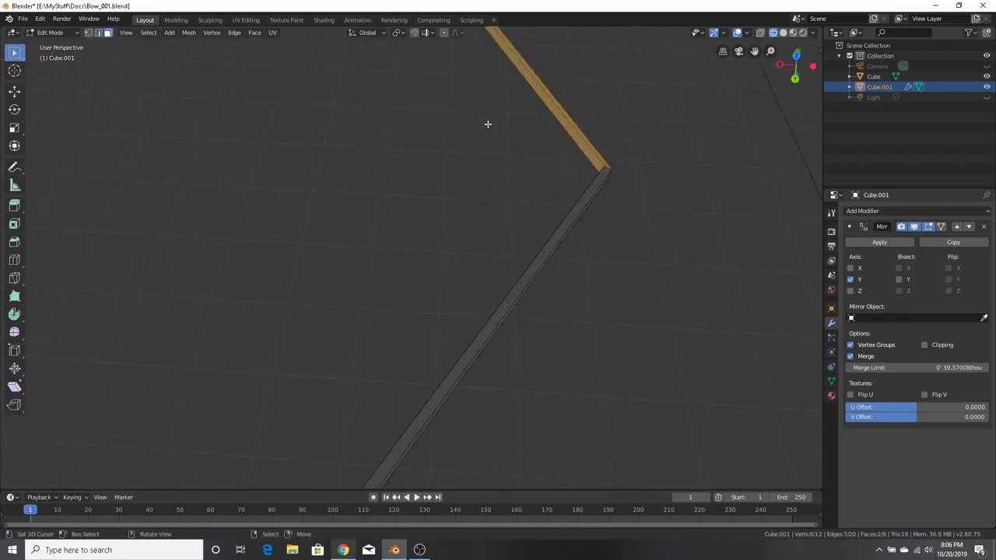
{"action": "middle_click_drag", "start_coordinate": [436, 186], "coordinate": [384, 205]}
{"action": "left_click", "coordinate": [27, 429]}
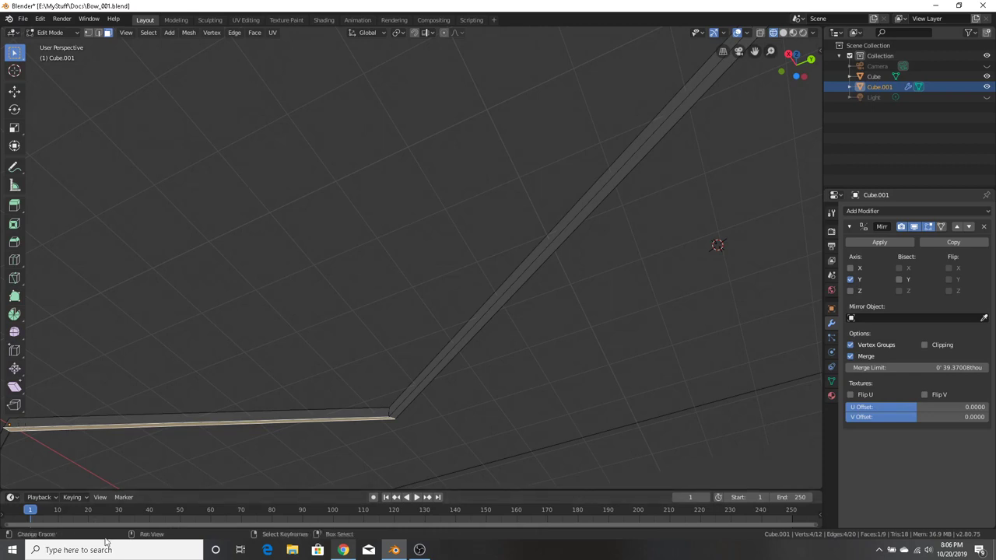
Switch to Chrome and change the Google Images search from bow to "recurve bow"
{"action": "left_click", "coordinate": [344, 551]}
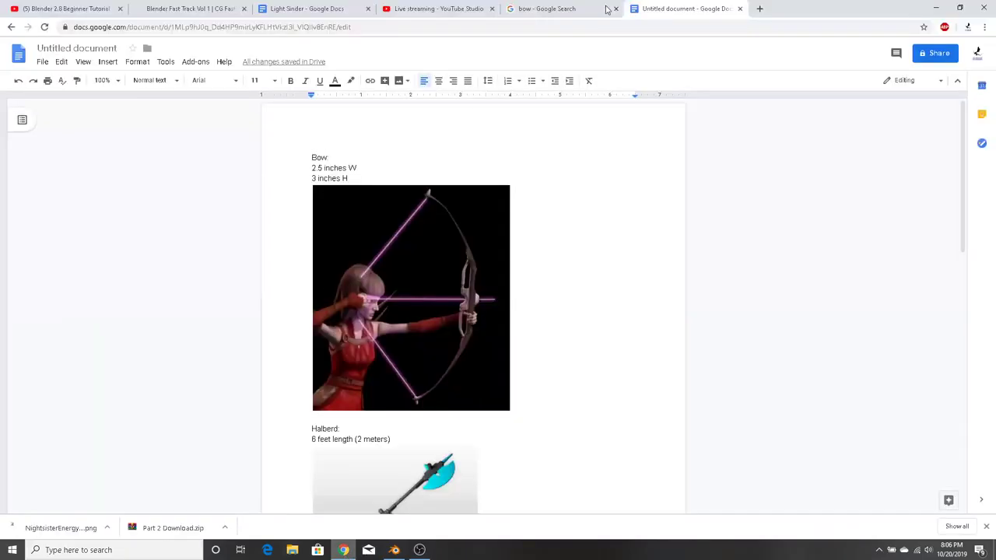
{"action": "left_click", "coordinate": [548, 9]}
{"action": "scroll", "coordinate": [356, 130], "scroll_direction": "up", "scroll_amount": 3}
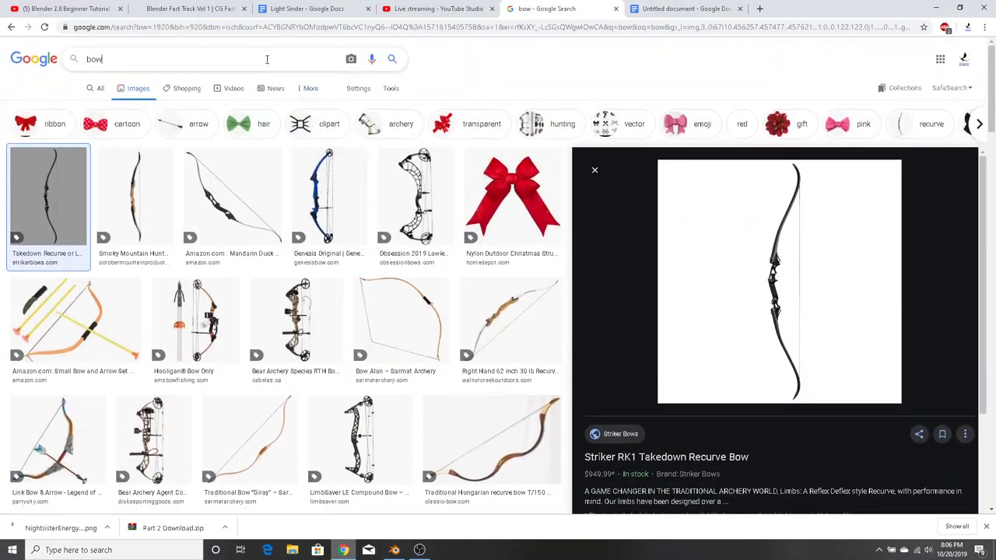
{"action": "left_click_drag", "start_coordinate": [103, 59], "coordinate": [85, 56]}
{"action": "type", "text": "RECURVE"}
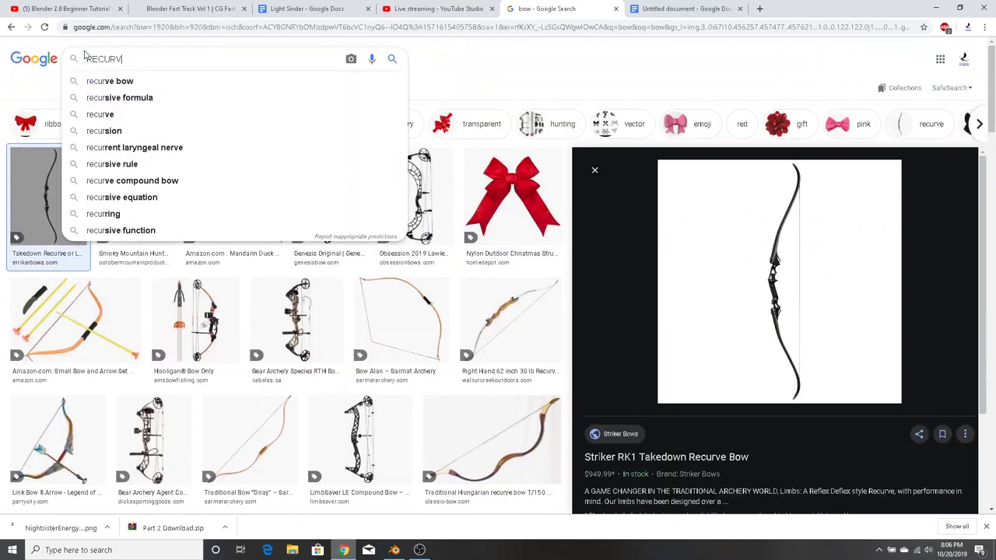
{"action": "left_click", "coordinate": [109, 81]}
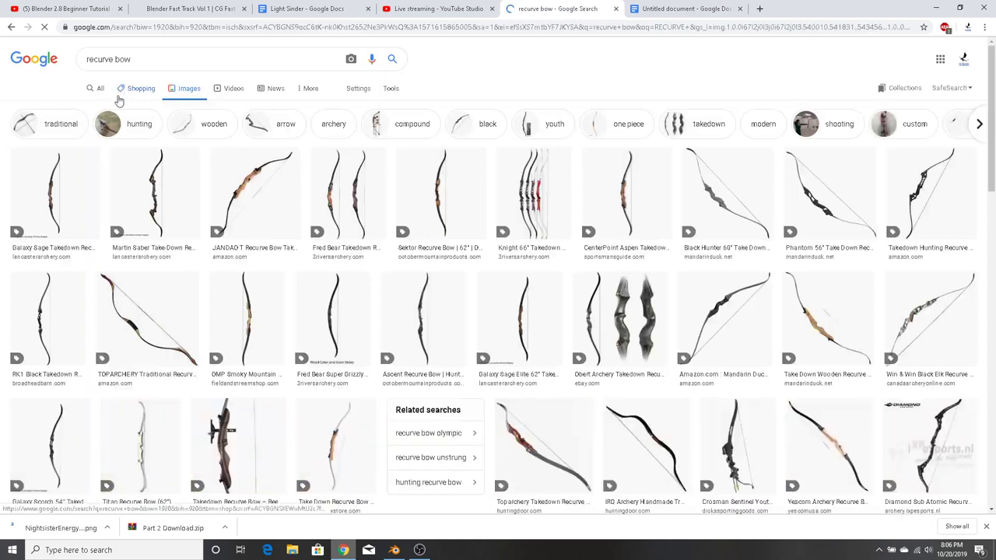
Open the TOPARCHERY Traditional Recurve Bow image to examine its limb shape, and switch back to Blender
{"action": "left_click", "coordinate": [156, 321]}
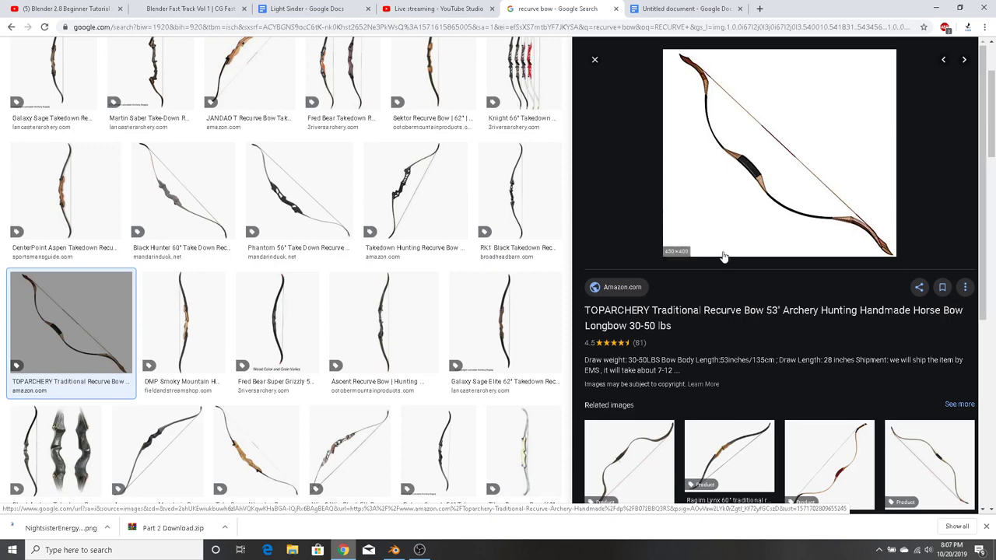
{"action": "left_click", "coordinate": [419, 550]}
{"action": "left_click", "coordinate": [425, 552]}
{"action": "mouse_move", "coordinate": [404, 552]}
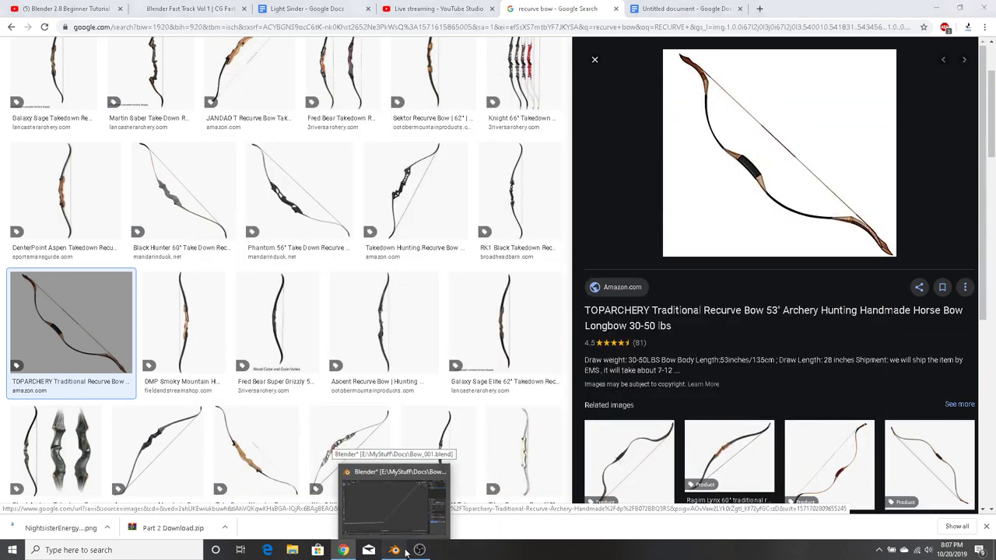
{"action": "left_click", "coordinate": [404, 552]}
Undo the inner-section selections and the last rotation of the outer section, so the bar is straight with the outer section selected
{"action": "middle_click_drag", "start_coordinate": [527, 371], "coordinate": [459, 463]}
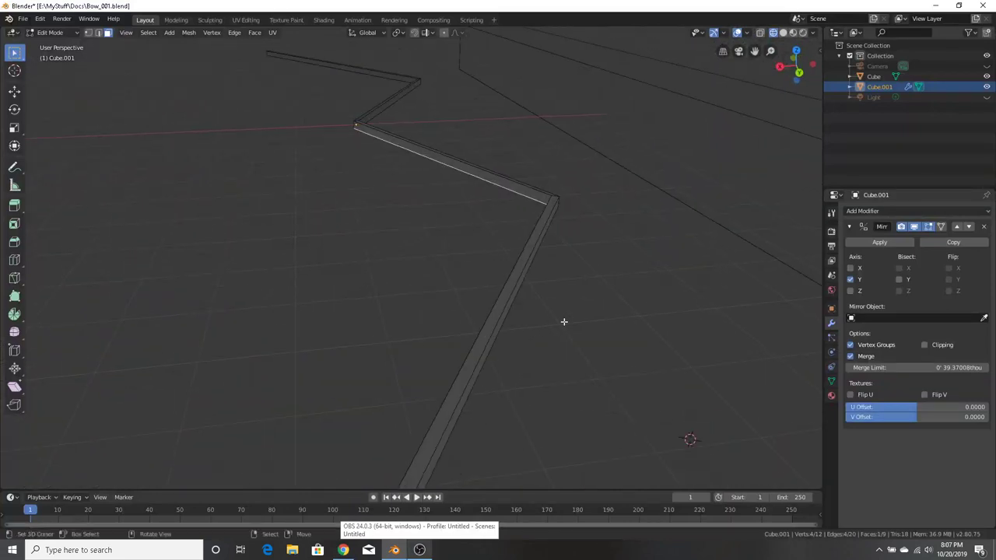
{"action": "key", "text": "ctrl+z"}
{"action": "key", "text": "ctrl+z"}
{"action": "key", "text": "2"}
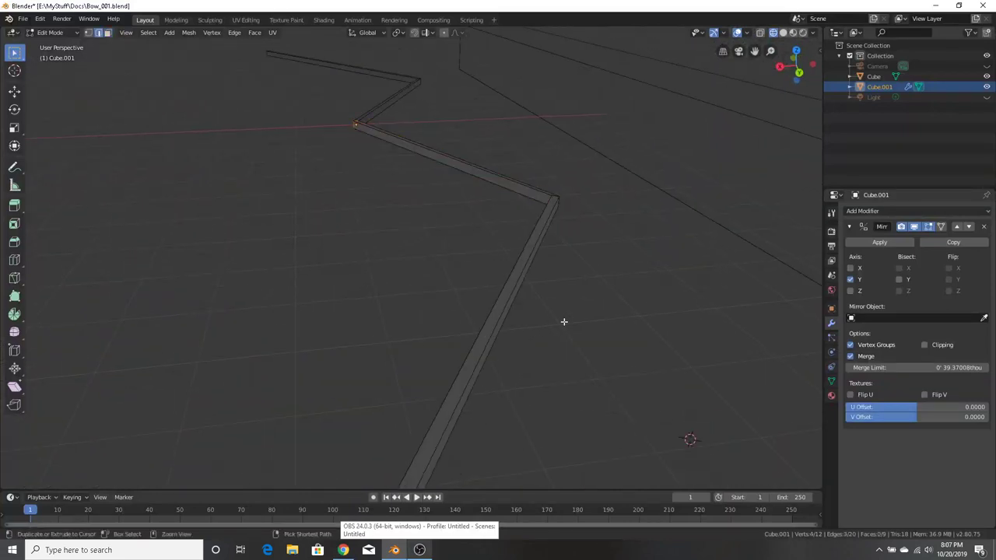
{"action": "key", "text": "ctrl+z"}
{"action": "key", "text": "ctrl+z"}
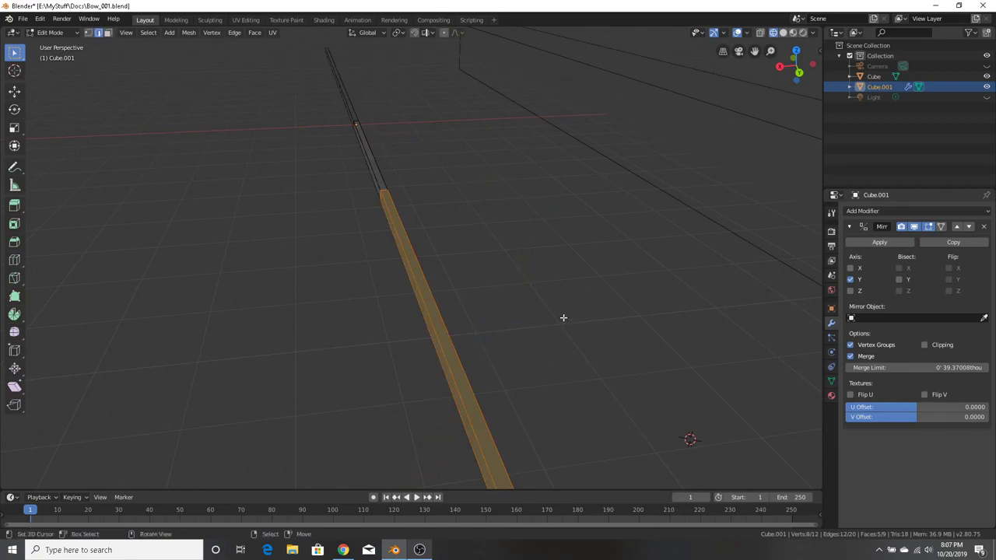
Rotate the outer section about the Z axis by about -7 degrees with the Rotate tool
{"action": "scroll", "coordinate": [559, 318], "scroll_direction": "down", "scroll_amount": 4}
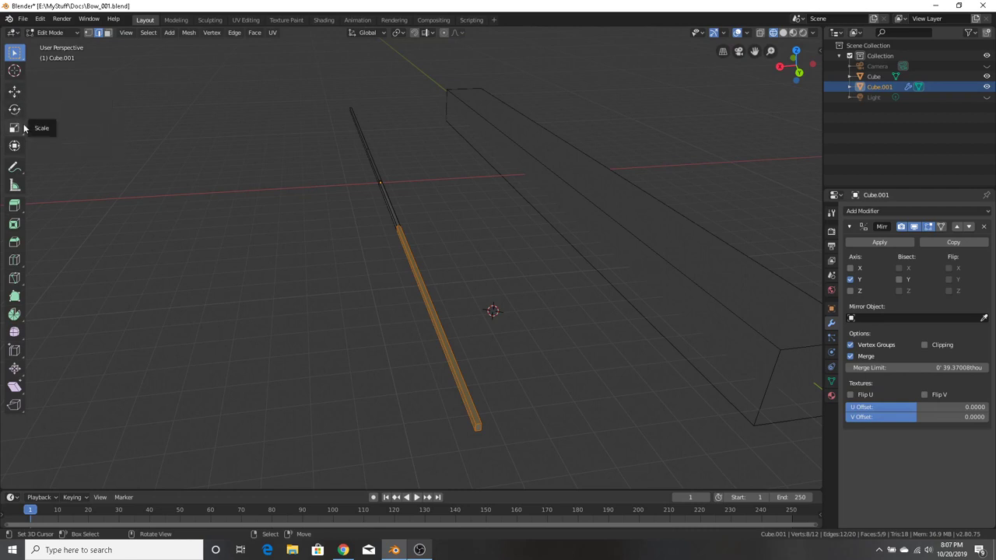
{"action": "left_click", "coordinate": [14, 109]}
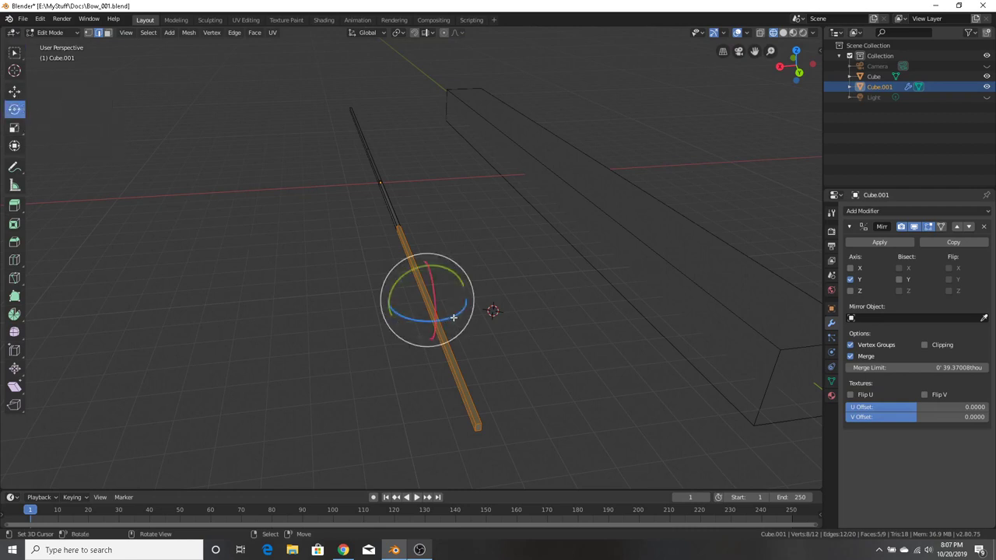
{"action": "left_click_drag", "start_coordinate": [443, 325], "coordinate": [450, 315]}
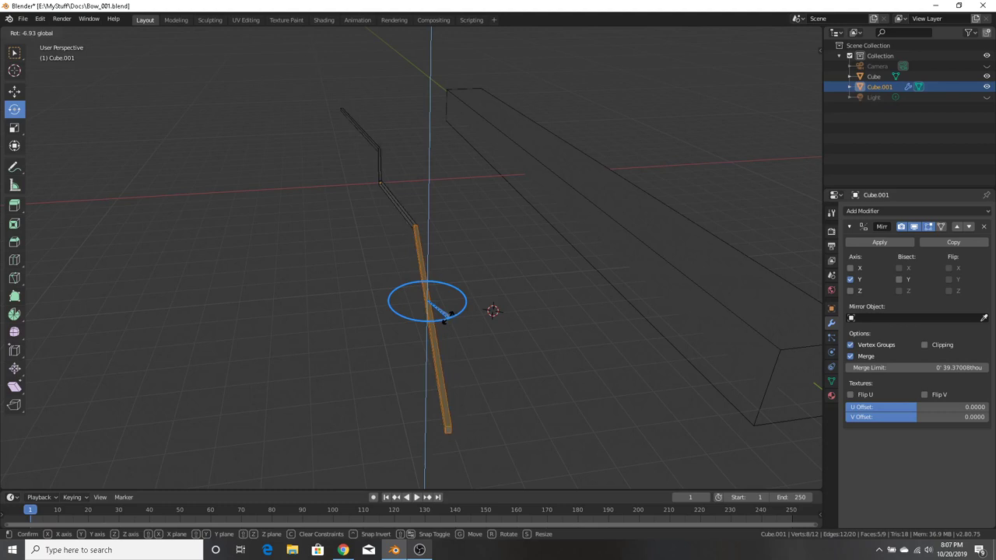
{"action": "left_click_drag", "start_coordinate": [448, 316], "coordinate": [449, 315]}
{"action": "middle_click_drag", "start_coordinate": [473, 256], "coordinate": [466, 187]}
{"action": "scroll", "coordinate": [466, 186], "scroll_direction": "down", "scroll_amount": 5}
{"action": "scroll", "coordinate": [466, 186], "scroll_direction": "up", "scroll_amount": 3}
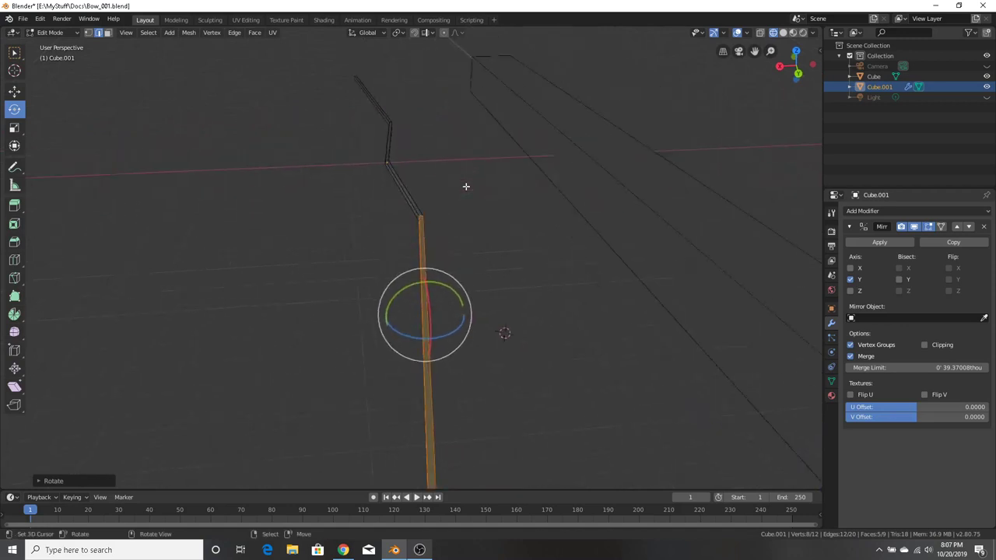
{"action": "scroll", "coordinate": [466, 187], "scroll_direction": "up", "scroll_amount": 1}
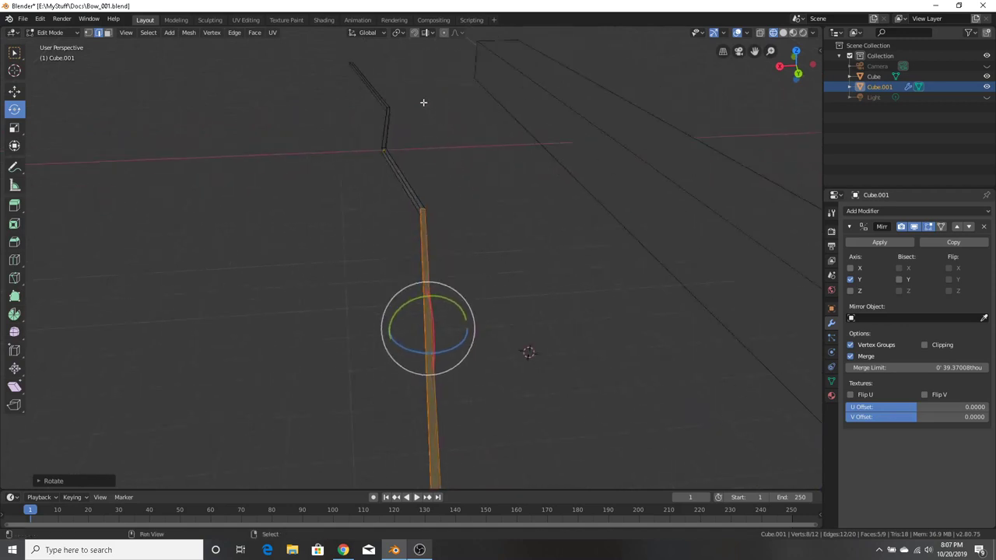
Examine the angled sections of the mirrored bar from several sides, including the selected outer section
{"action": "middle_click_drag", "start_coordinate": [423, 102], "coordinate": [462, 360]}
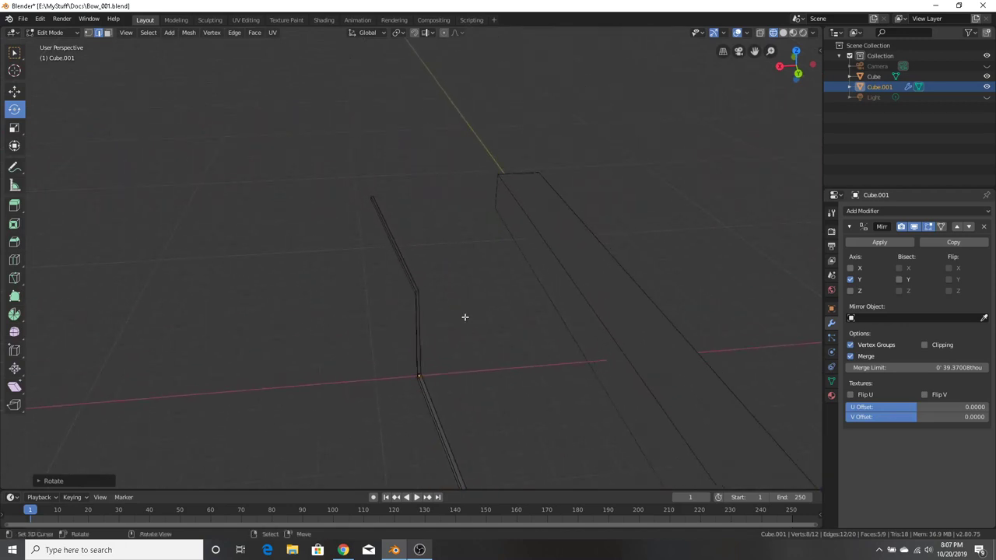
{"action": "middle_click_drag", "start_coordinate": [465, 316], "coordinate": [469, 349]}
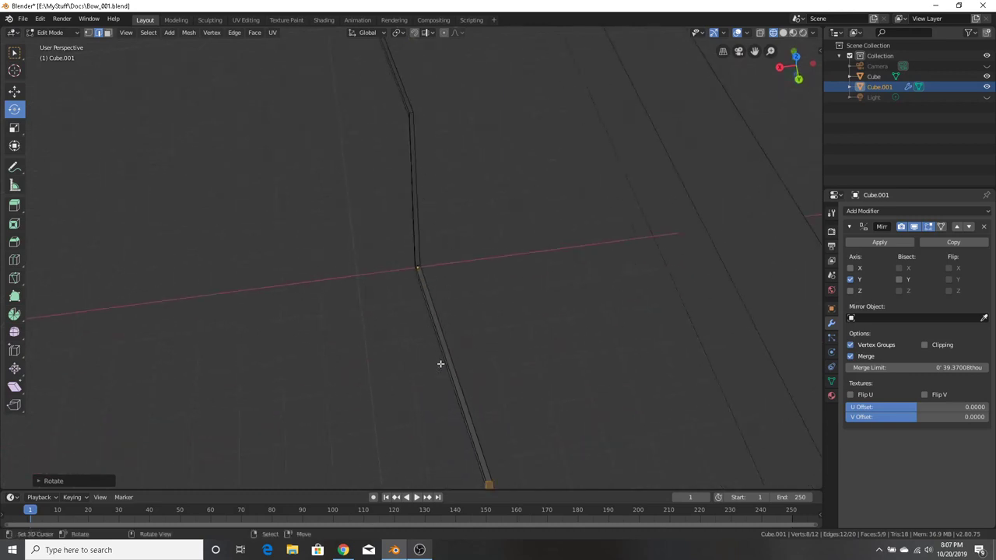
{"action": "middle_click_drag", "start_coordinate": [474, 265], "coordinate": [454, 263]}
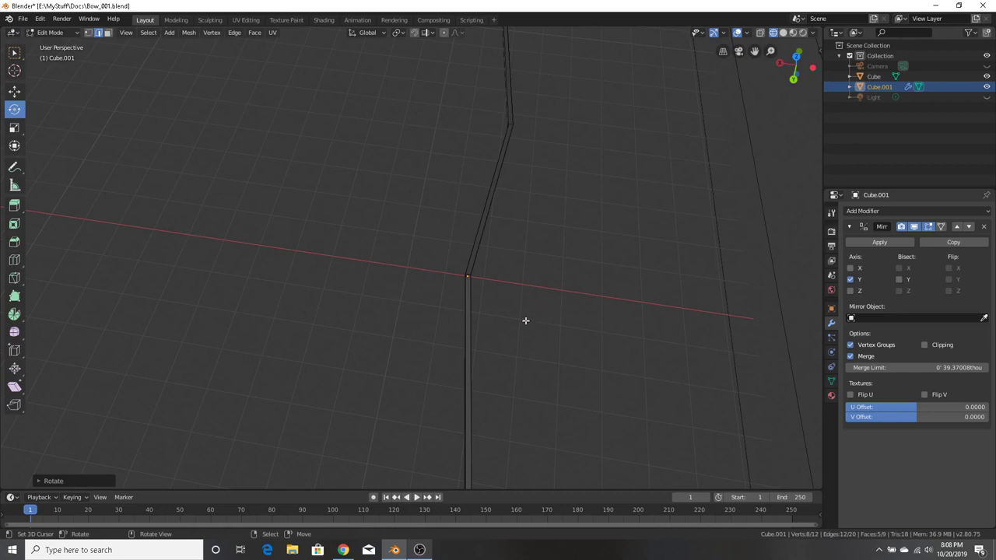
{"action": "middle_click_drag", "start_coordinate": [527, 326], "coordinate": [349, 358]}
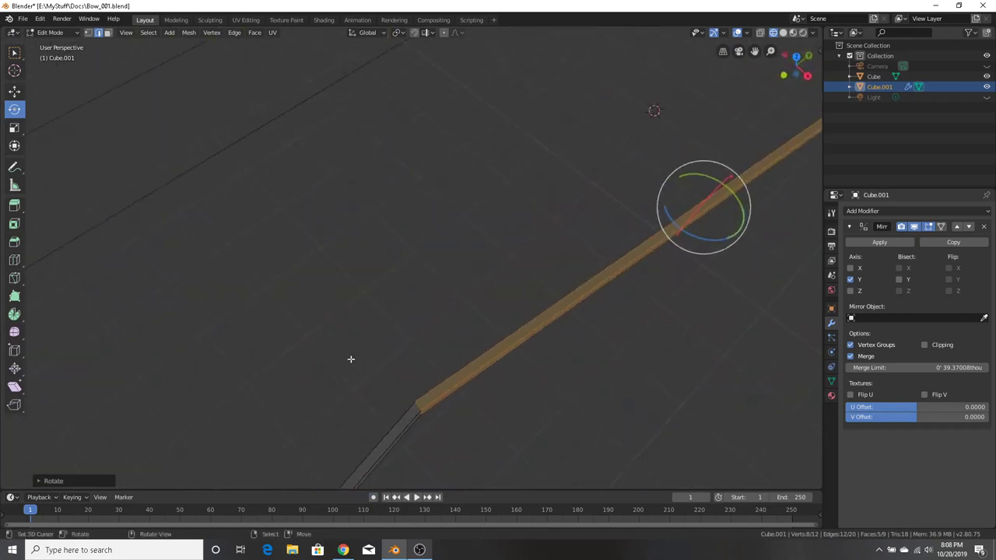
{"action": "scroll", "coordinate": [338, 364], "scroll_direction": "down", "scroll_amount": 6}
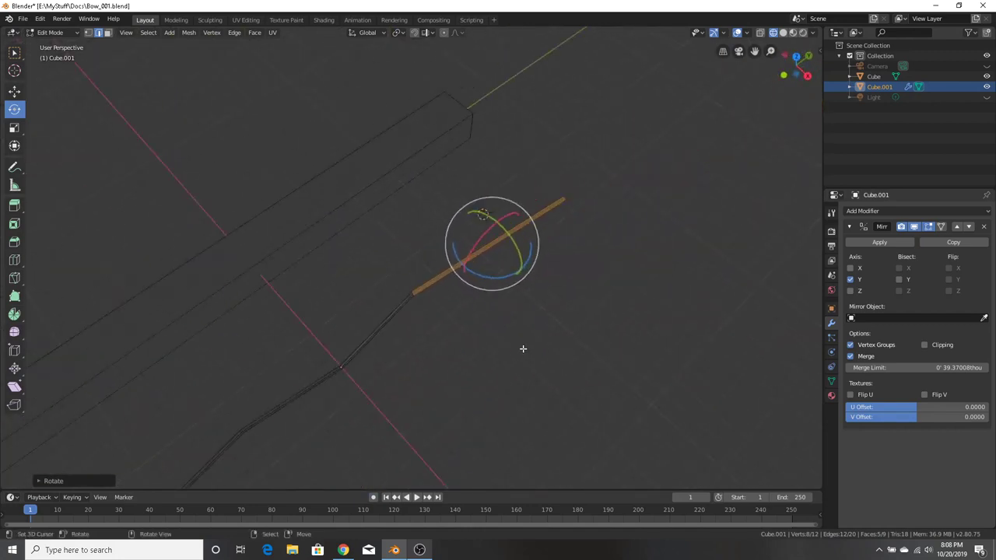
{"action": "key", "text": "KP_Decimal"}
{"action": "middle_click_drag", "start_coordinate": [523, 348], "coordinate": [349, 287]}
Switch to Chrome, compare the CenterPoint Aspen, Takedown Hunting and RK1 Black Takedown recurve bow images, and return to Blender
{"action": "left_click", "coordinate": [343, 550]}
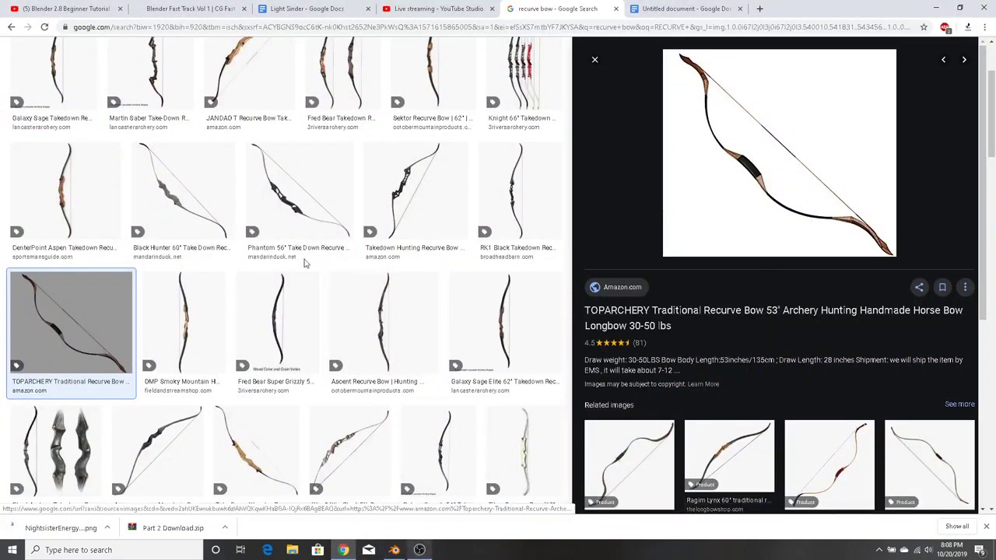
{"action": "left_click", "coordinate": [84, 193]}
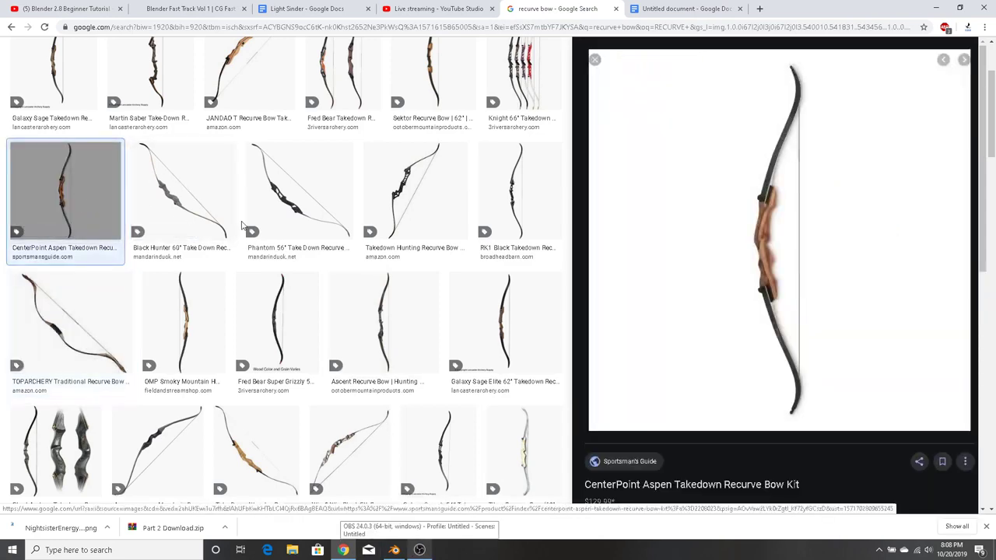
{"action": "left_click", "coordinate": [407, 214]}
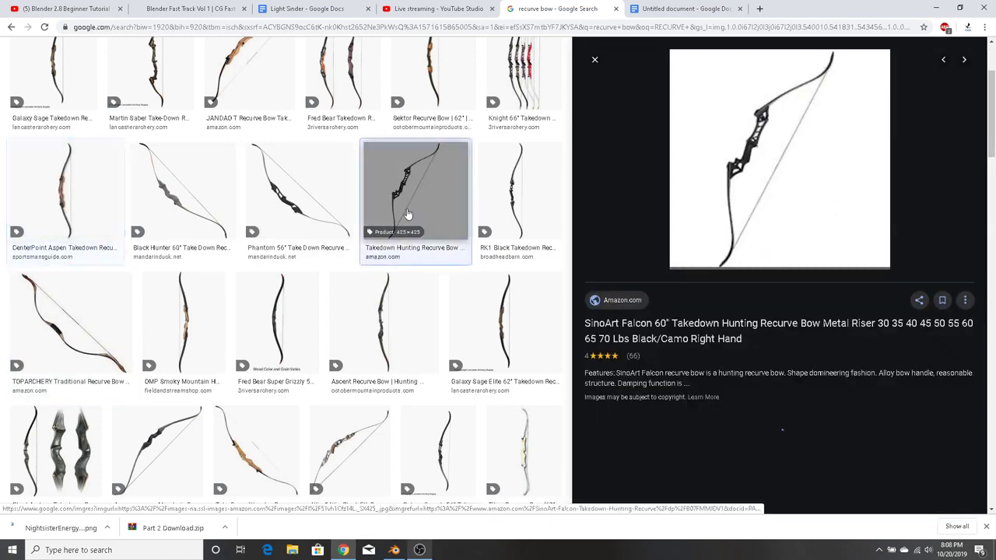
{"action": "left_click", "coordinate": [511, 223]}
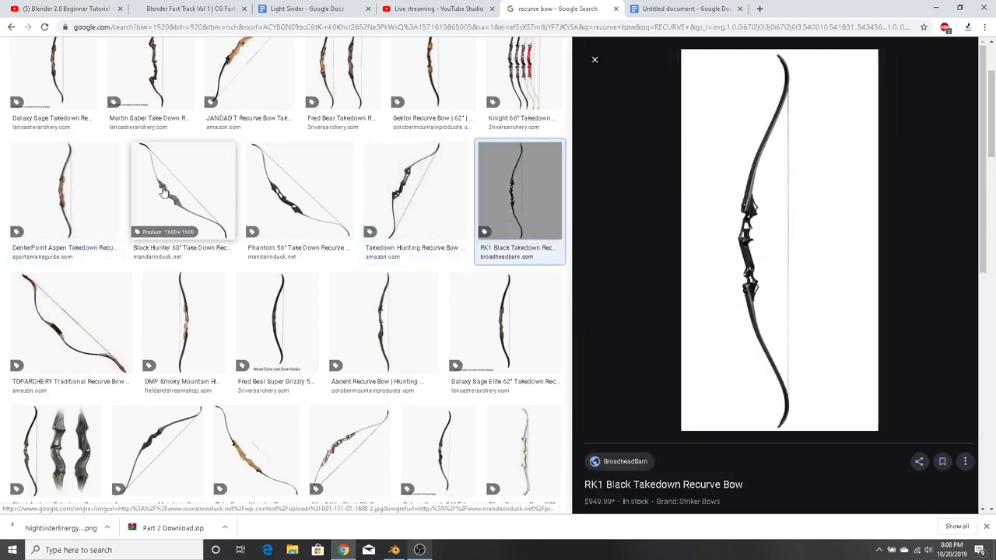
{"action": "left_click", "coordinate": [93, 195]}
{"action": "left_click", "coordinate": [418, 549]}
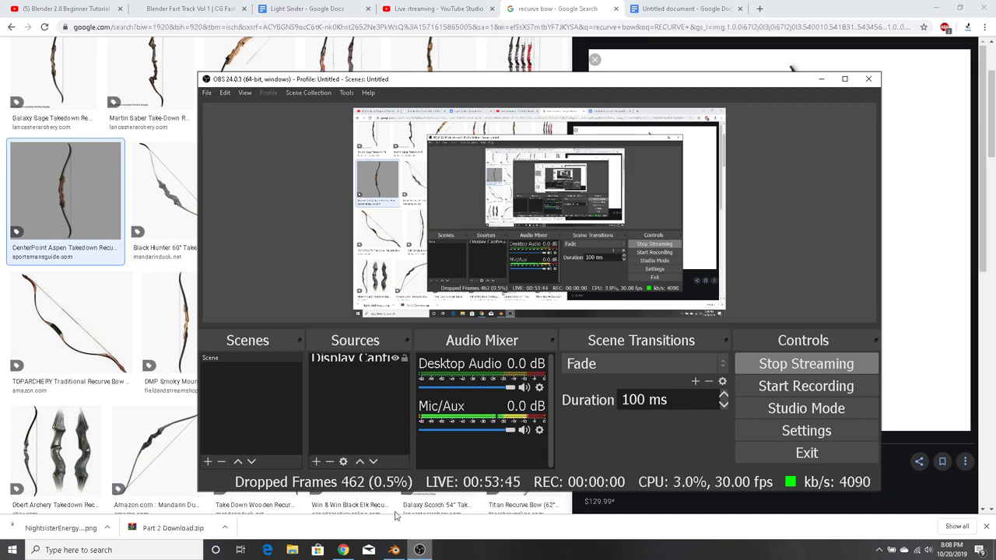
{"action": "left_click", "coordinate": [394, 551]}
Compare the bar's outer section with the CenterPoint Aspen bow image in Chrome, and switch back to Blender
{"action": "middle_click_drag", "start_coordinate": [564, 158], "coordinate": [316, 205]}
{"action": "mouse_move", "coordinate": [489, 187]}
{"action": "middle_mouse_down"}
{"action": "mouse_move", "coordinate": [482, 233]}
{"action": "mouse_move", "coordinate": [483, 204]}
{"action": "middle_mouse_up"}
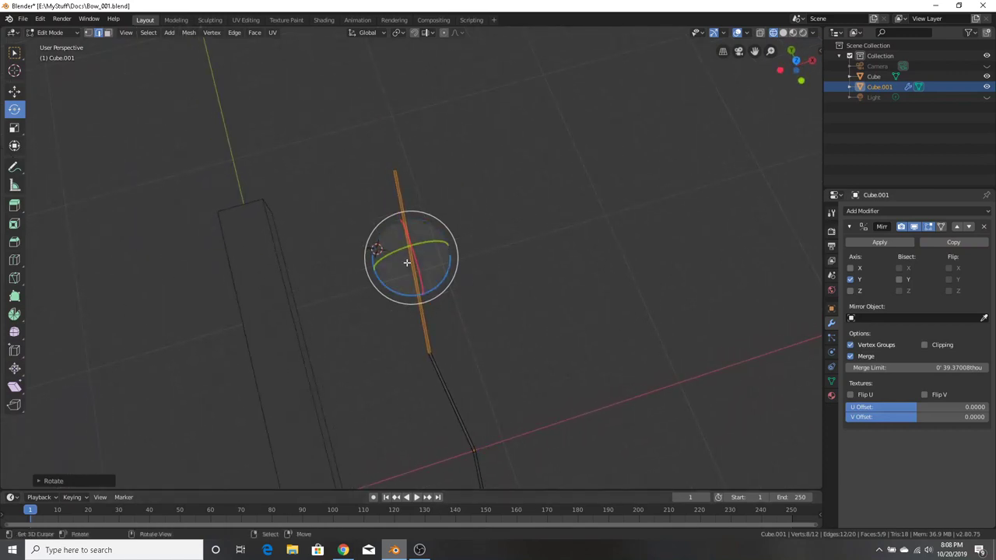
{"action": "scroll", "coordinate": [406, 202], "scroll_direction": "up", "scroll_amount": 5}
{"action": "middle_click_drag", "start_coordinate": [406, 201], "coordinate": [233, 116]}
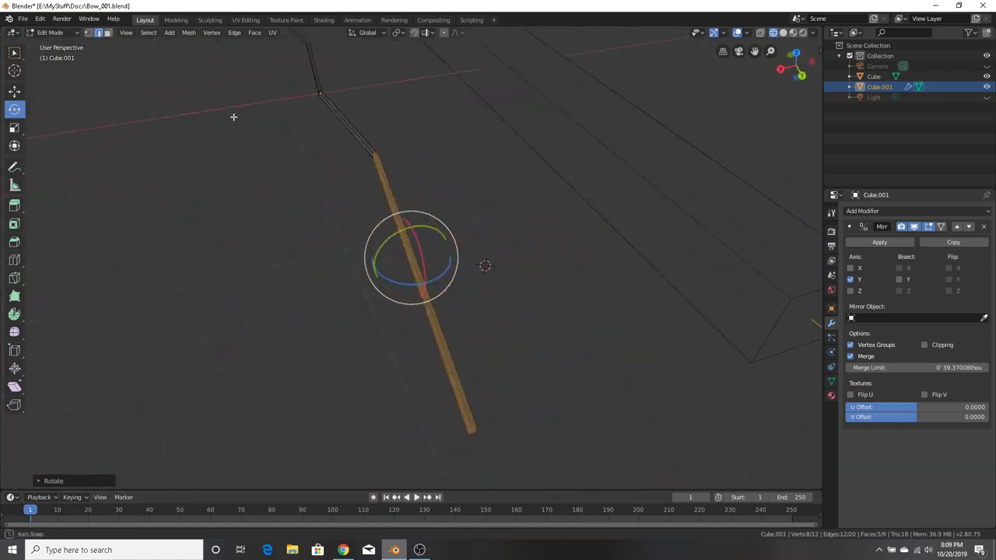
{"action": "key", "text": "alt+Tab"}
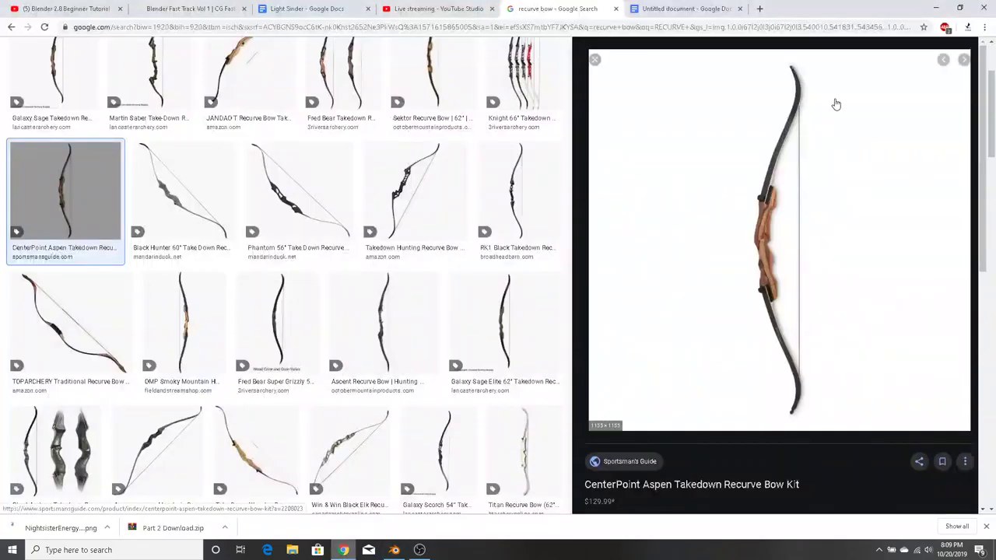
{"action": "left_click", "coordinate": [397, 551]}
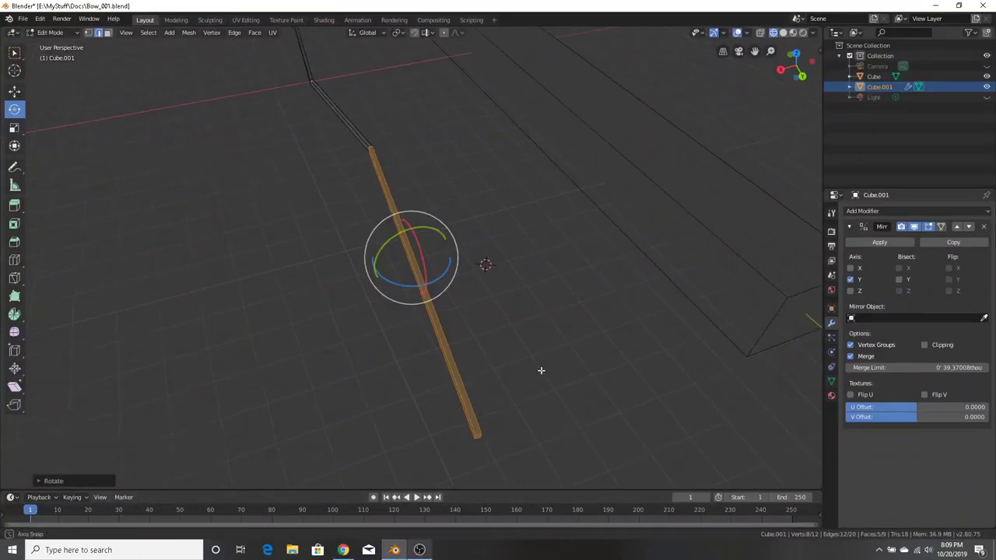
Add a loop cut across the bar's outer section and slide it close to the outer end
{"action": "middle_click_drag", "start_coordinate": [540, 369], "coordinate": [638, 390]}
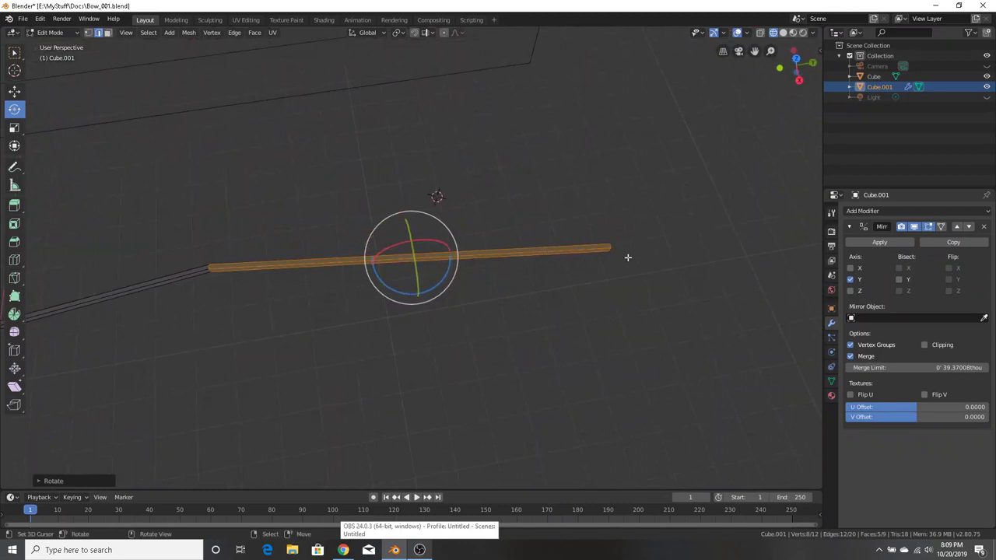
{"action": "left_click", "coordinate": [15, 261]}
{"action": "left_click_drag", "start_coordinate": [424, 260], "coordinate": [465, 262]}
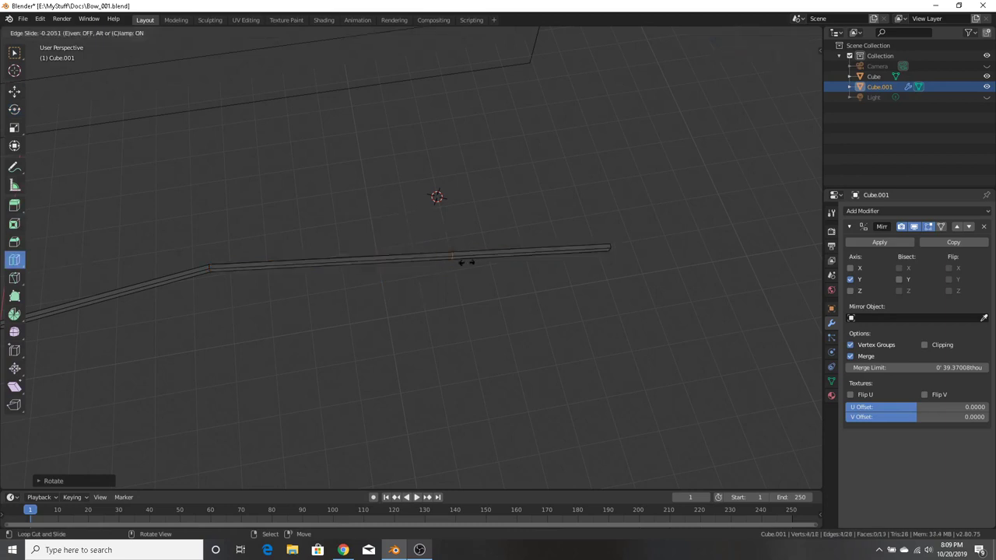
{"action": "left_click_drag", "start_coordinate": [535, 263], "coordinate": [546, 264]}
{"action": "middle_click_drag", "start_coordinate": [638, 213], "coordinate": [767, 178]}
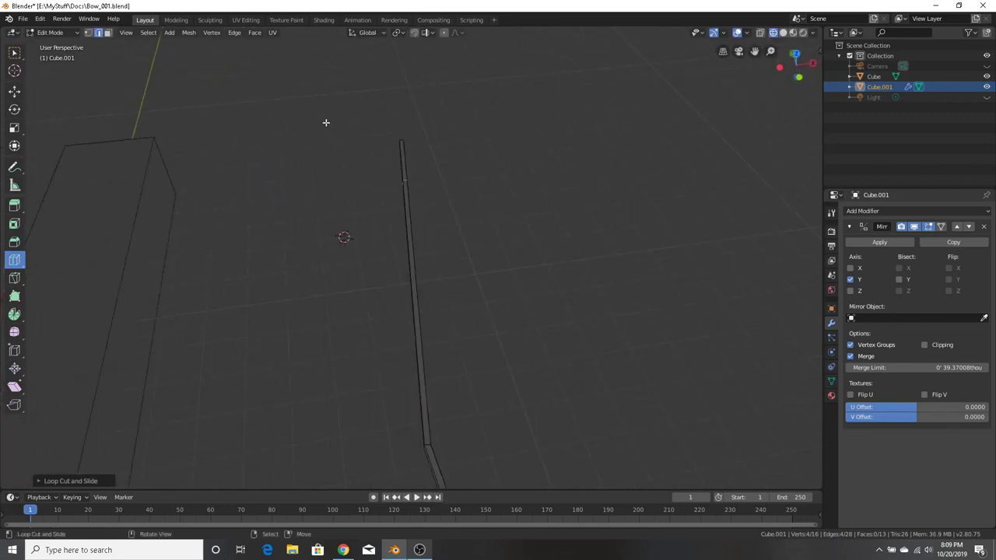
Select all the faces of the short tip section beyond the new loop cut, using face select mode
{"action": "left_click", "coordinate": [14, 52]}
{"action": "left_click_drag", "start_coordinate": [373, 126], "coordinate": [458, 158]}
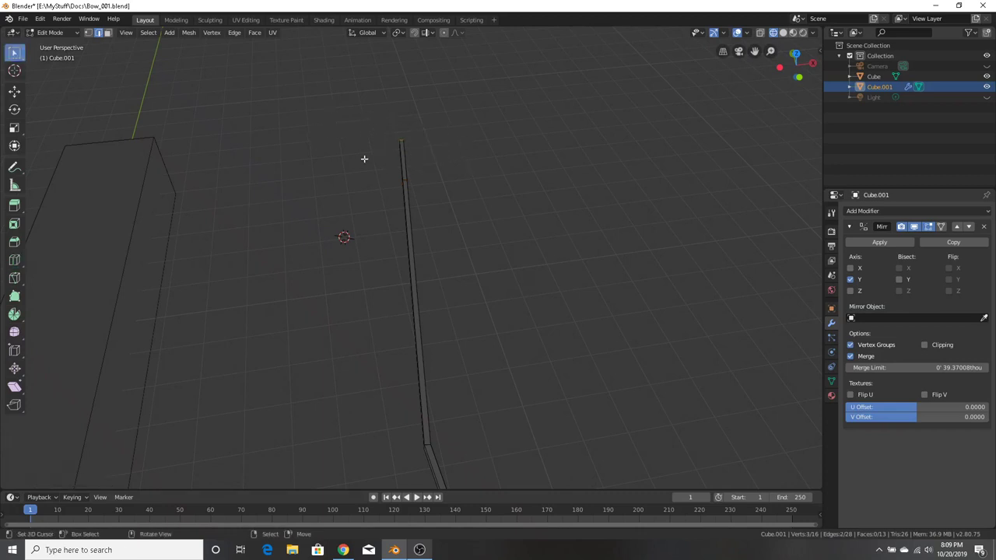
{"action": "middle_click_drag", "start_coordinate": [352, 105], "coordinate": [354, 137]}
{"action": "right_click", "coordinate": [338, 91]}
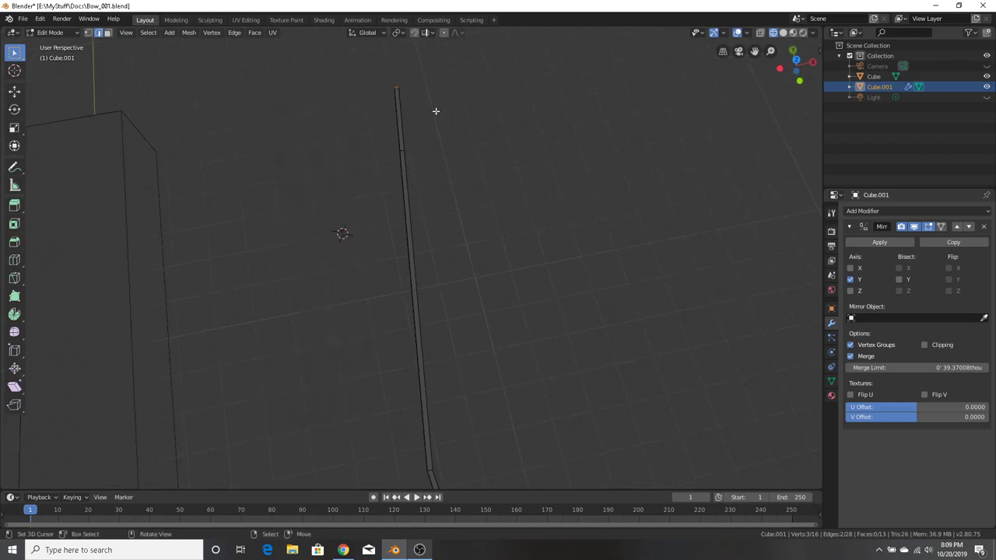
{"action": "middle_click_drag", "start_coordinate": [436, 89], "coordinate": [472, 283]}
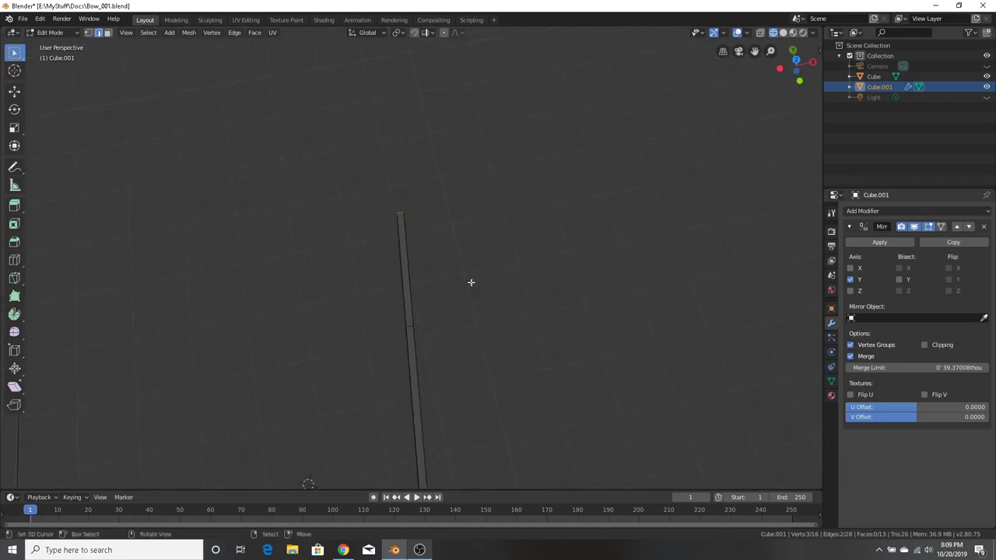
{"action": "left_click", "coordinate": [108, 33]}
{"action": "left_click_drag", "start_coordinate": [347, 200], "coordinate": [465, 265]}
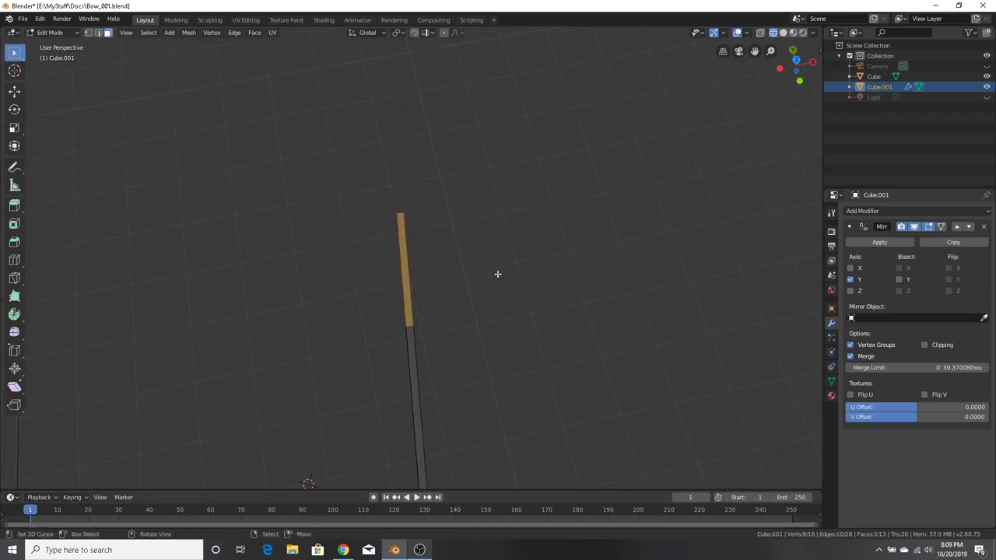
{"action": "middle_click_drag", "start_coordinate": [498, 273], "coordinate": [522, 236]}
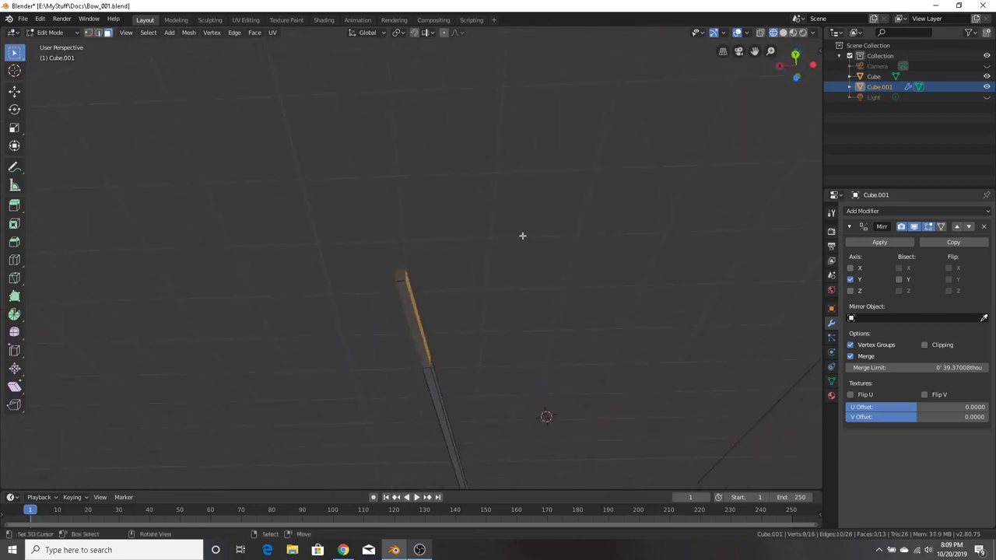
{"action": "left_click", "coordinate": [410, 301], "text": "shift"}
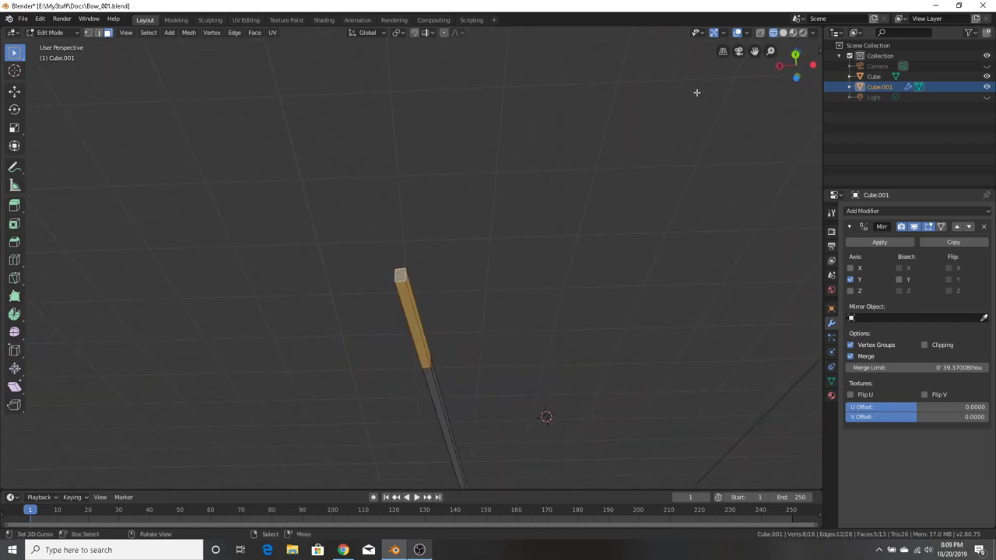
Set the viewport to solid shading with X-ray turned on
{"action": "left_click", "coordinate": [760, 33]}
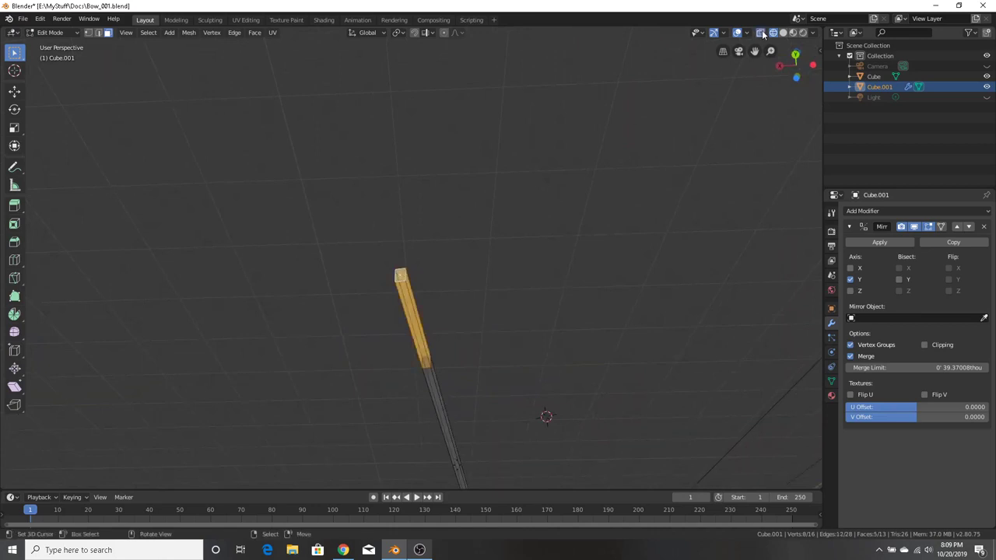
{"action": "left_click", "coordinate": [782, 33]}
{"action": "middle_click_drag", "start_coordinate": [617, 130], "coordinate": [406, 220]}
{"action": "left_click", "coordinate": [760, 36]}
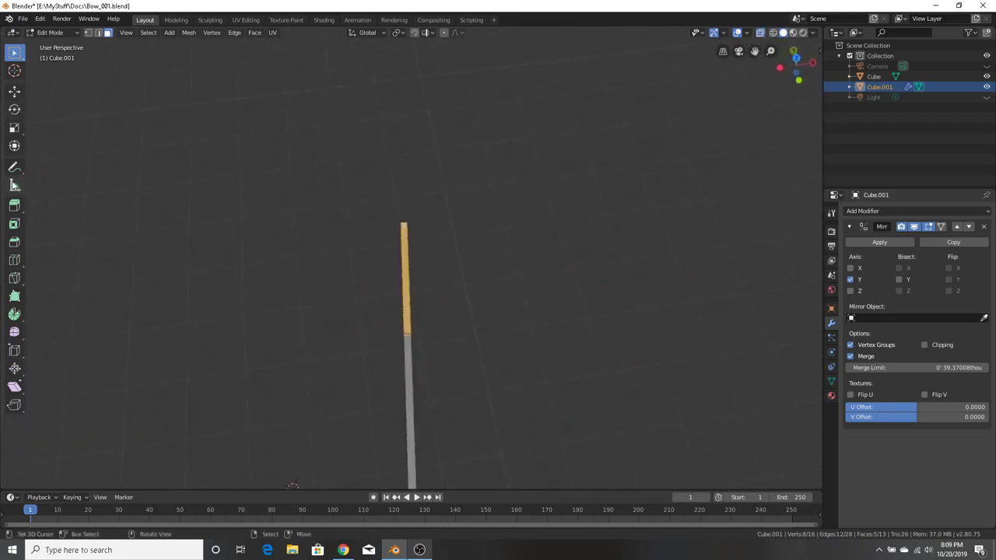
Rotate the tip section about the Z axis so its outer end angles toward the large block
{"action": "left_click", "coordinate": [14, 70]}
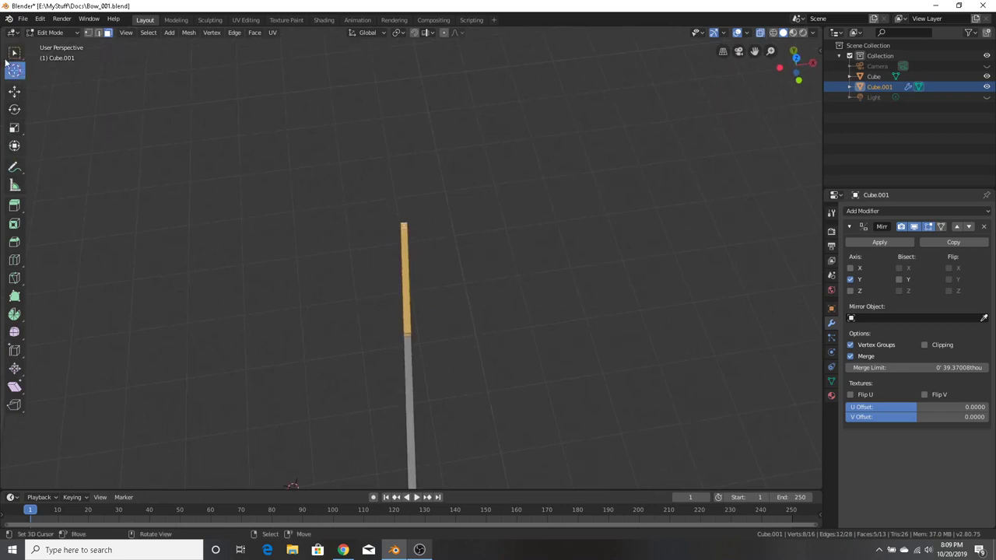
{"action": "left_click", "coordinate": [16, 109]}
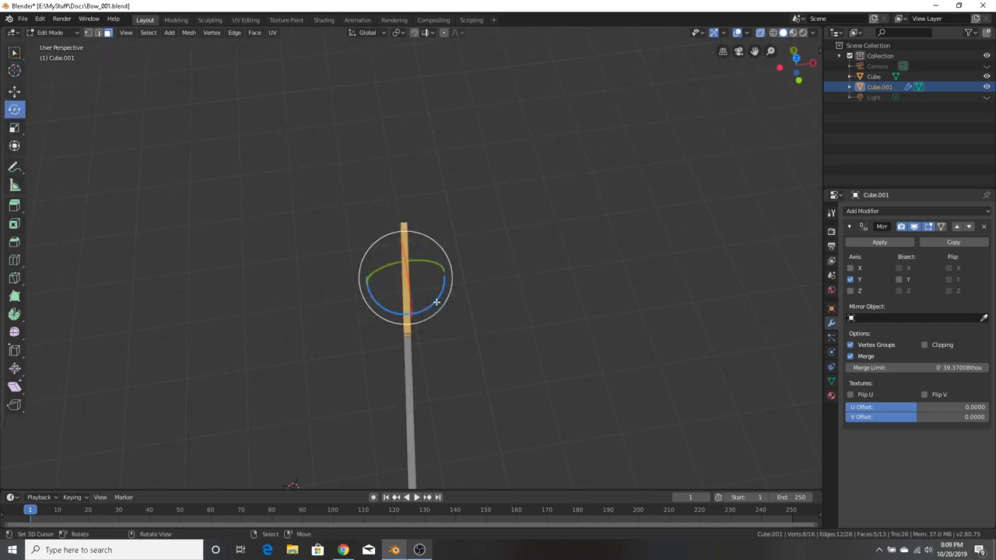
{"action": "left_click_drag", "start_coordinate": [440, 307], "coordinate": [438, 271]}
{"action": "scroll", "coordinate": [492, 309], "scroll_direction": "down", "scroll_amount": 6}
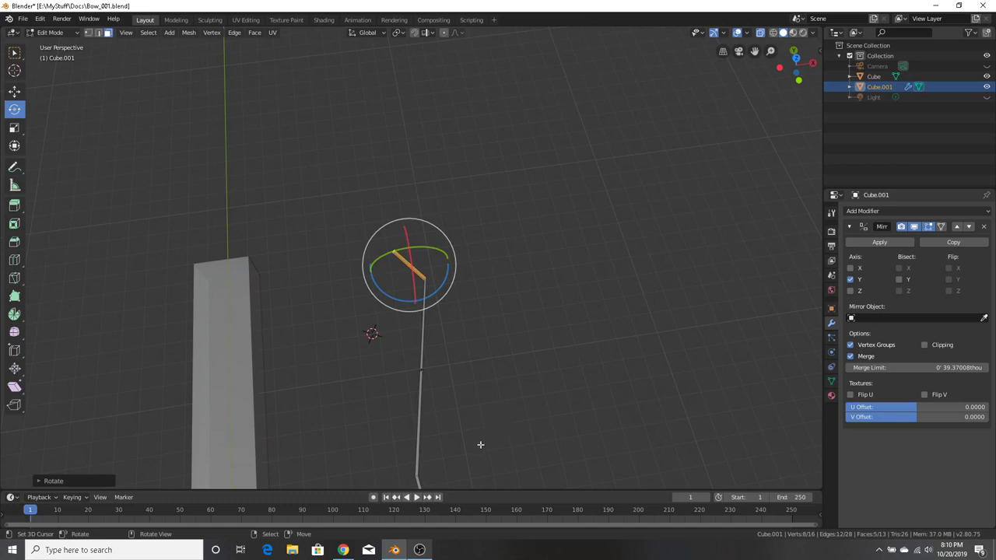
Select all faces of the bar and examine the bow's mirrored outline from the top view
{"action": "middle_click_drag", "start_coordinate": [480, 444], "coordinate": [223, 392]}
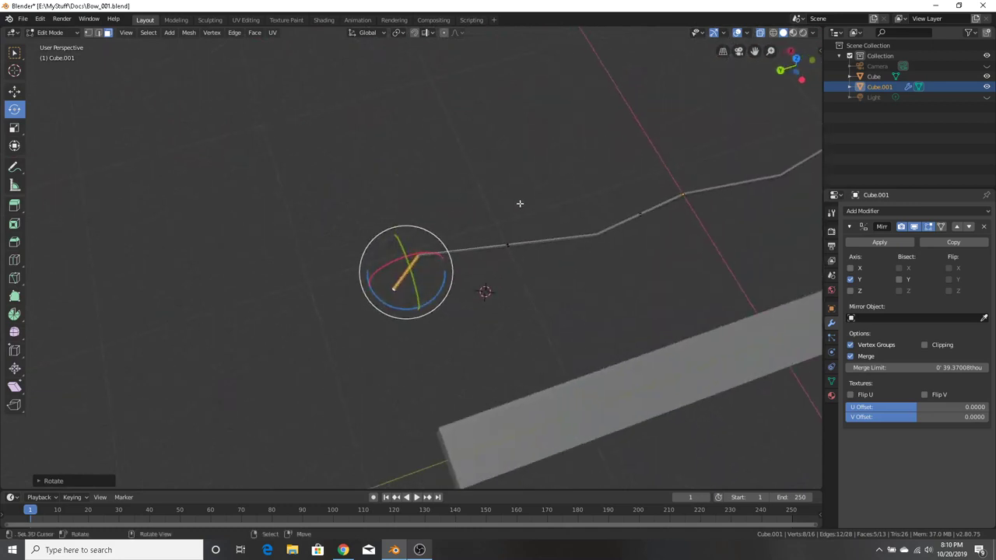
{"action": "key", "text": "w"}
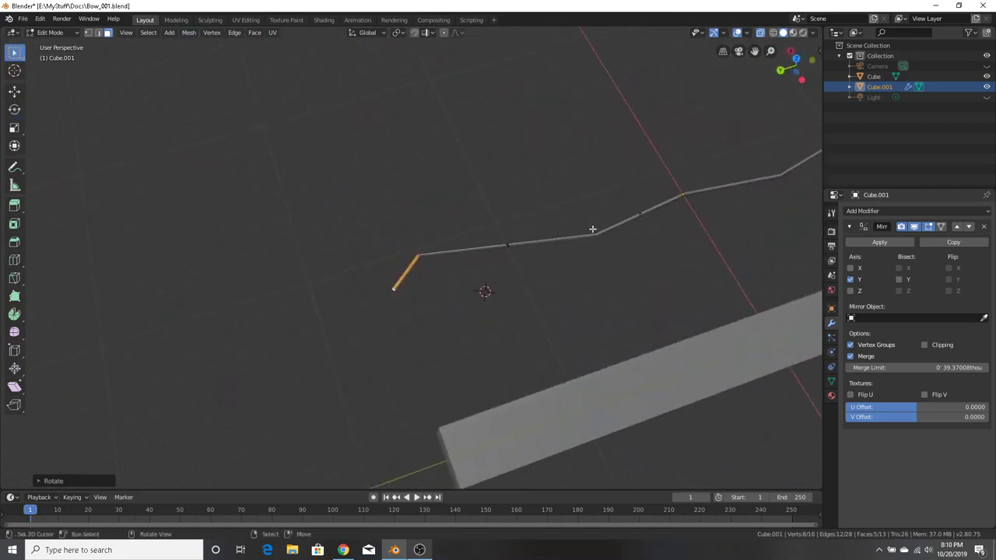
{"action": "left_click_drag", "start_coordinate": [368, 180], "coordinate": [697, 295]}
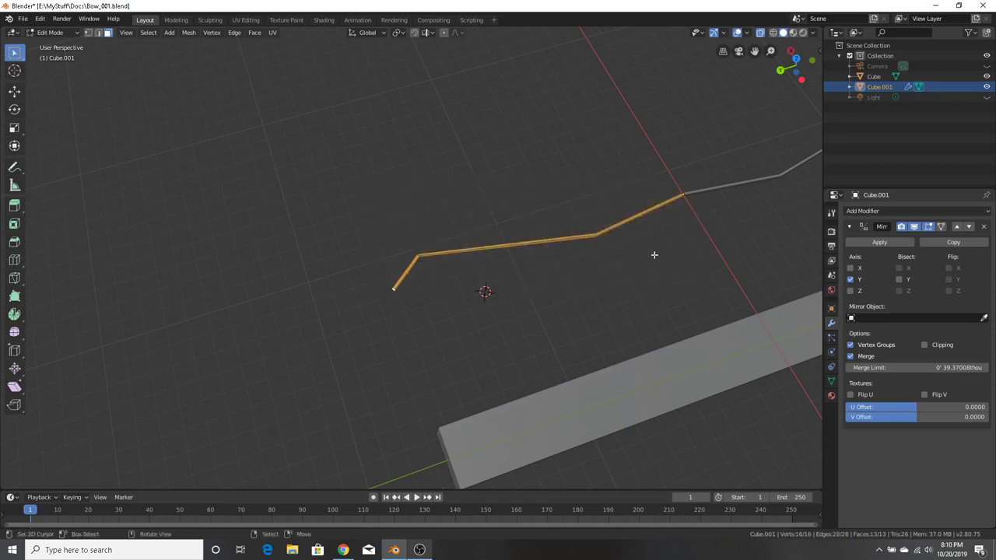
{"action": "key", "text": "KP_Decimal"}
{"action": "key", "text": "KP_7"}
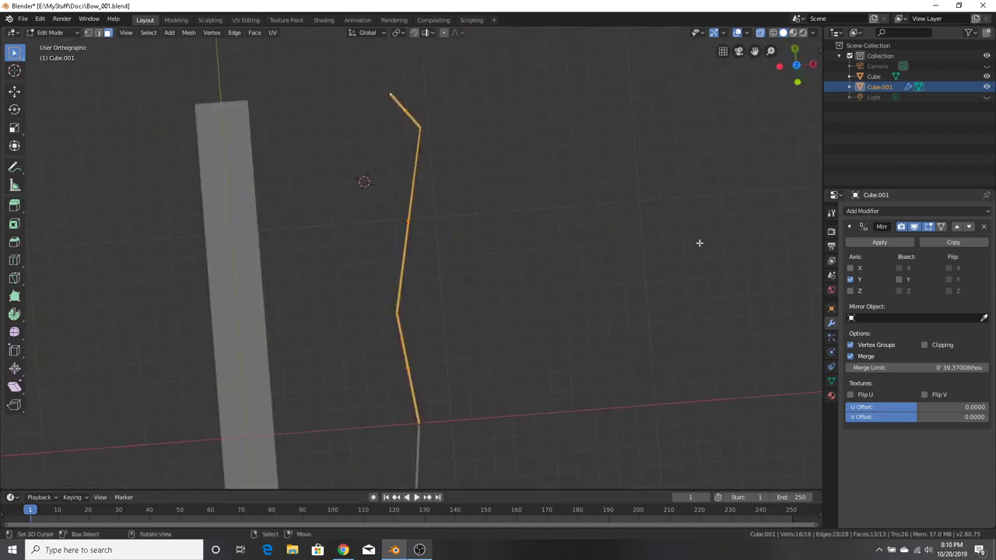
{"action": "scroll", "coordinate": [699, 241], "scroll_direction": "down", "scroll_amount": 5}
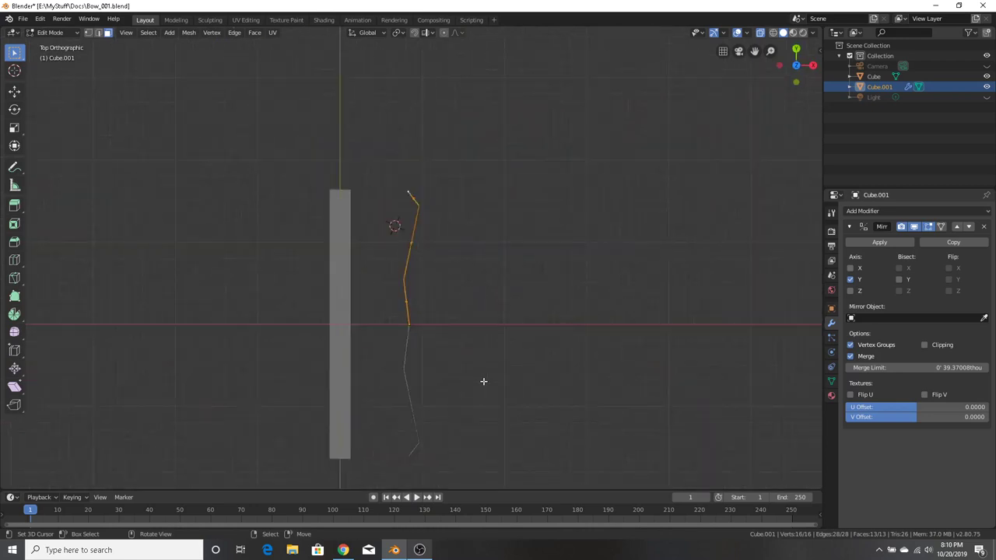
{"action": "scroll", "coordinate": [483, 381], "scroll_direction": "up", "scroll_amount": 1}
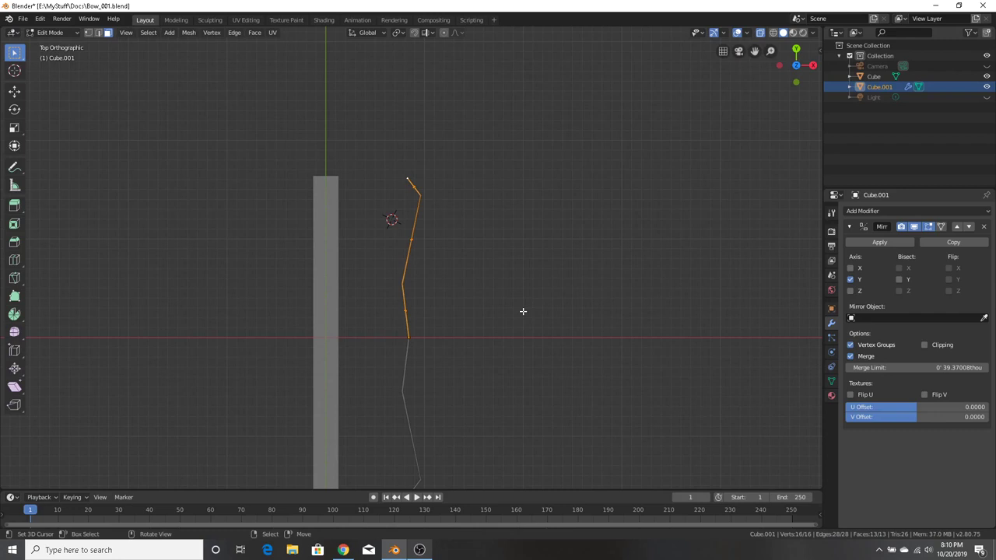
{"action": "middle_click_drag", "start_coordinate": [532, 344], "coordinate": [493, 362]}
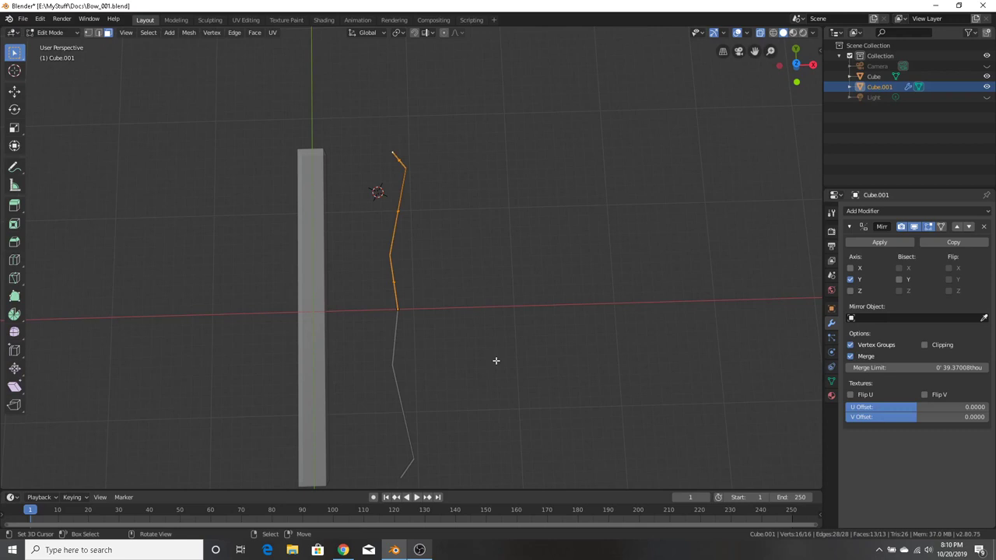
Deselect all faces of the thin bar and move the 3D cursor away from the bow
{"action": "key", "text": "alt+a"}
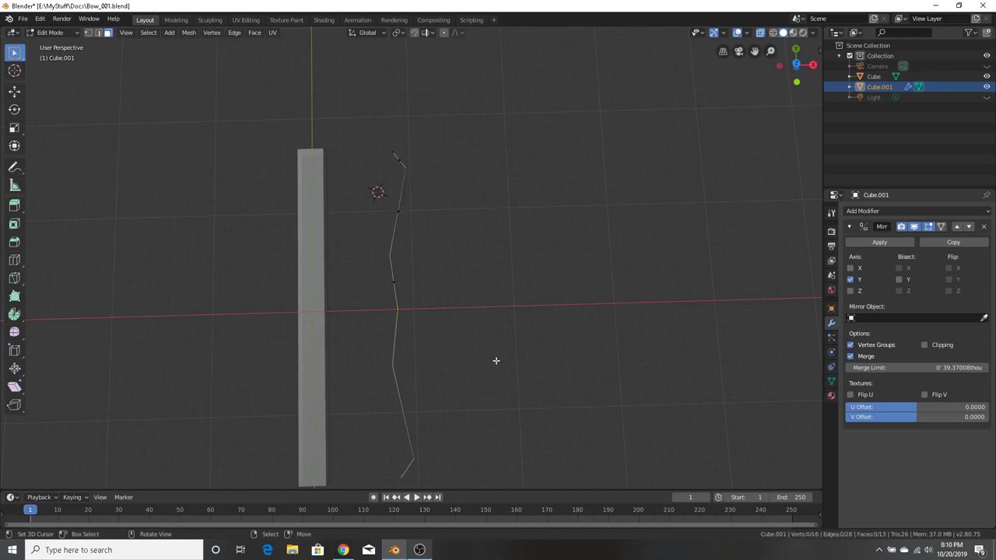
{"action": "right_click", "coordinate": [766, 188], "text": "shift"}
{"action": "middle_click_drag", "start_coordinate": [576, 140], "coordinate": [678, 143]}
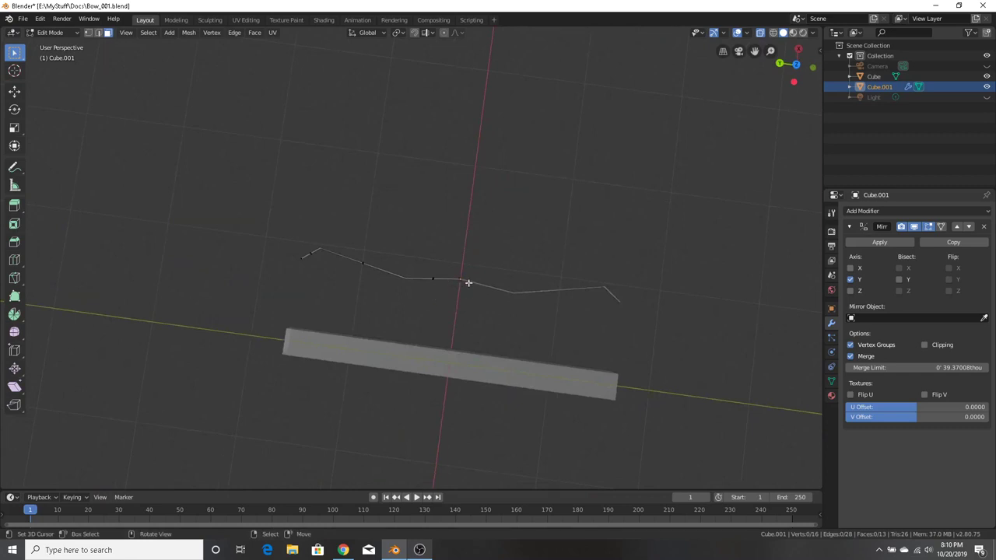
Switch to Chrome and examine the bow reference in the untitled document and the recurve bow image results
{"action": "left_click", "coordinate": [343, 550]}
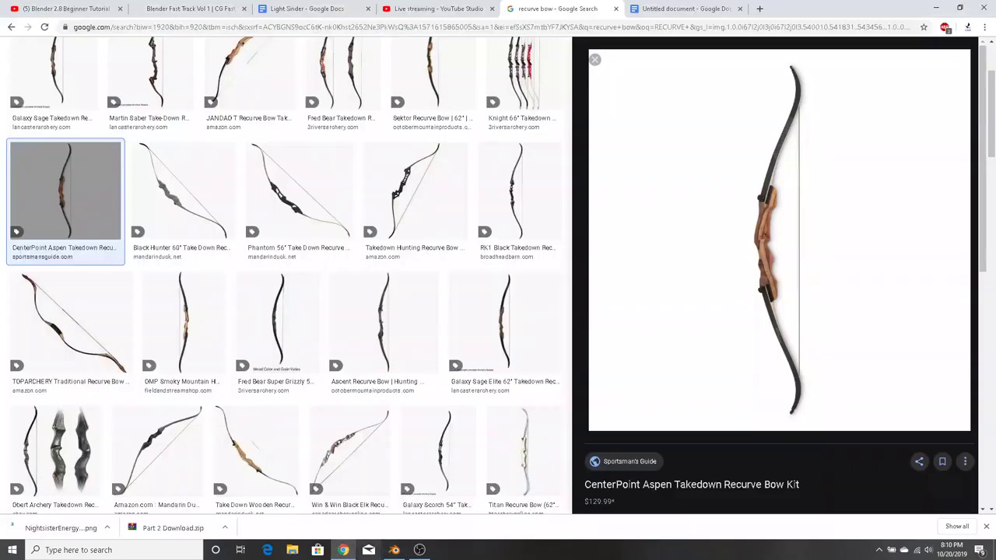
{"action": "left_click", "coordinate": [451, 7]}
{"action": "left_click", "coordinate": [296, 8]}
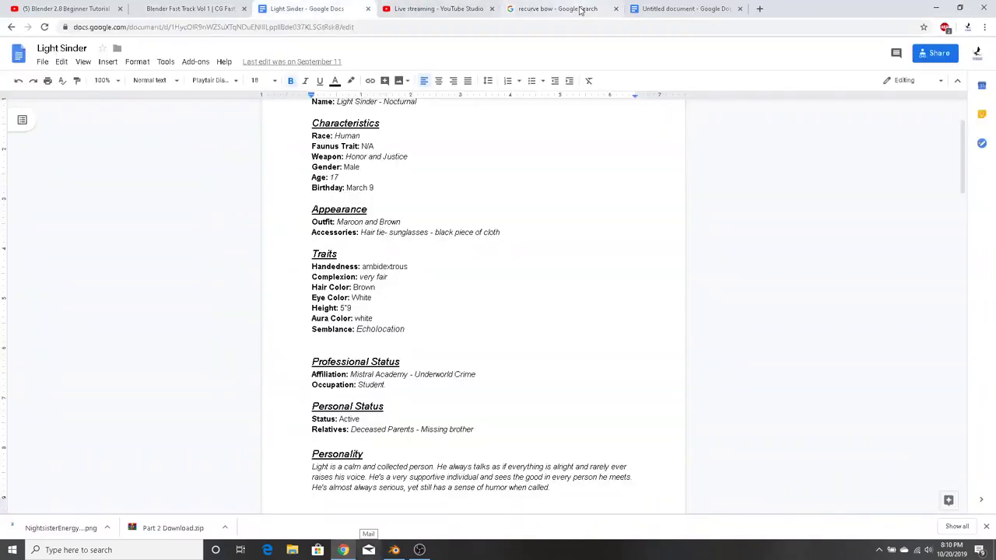
{"action": "left_click", "coordinate": [579, 8]}
{"action": "left_click", "coordinate": [693, 6]}
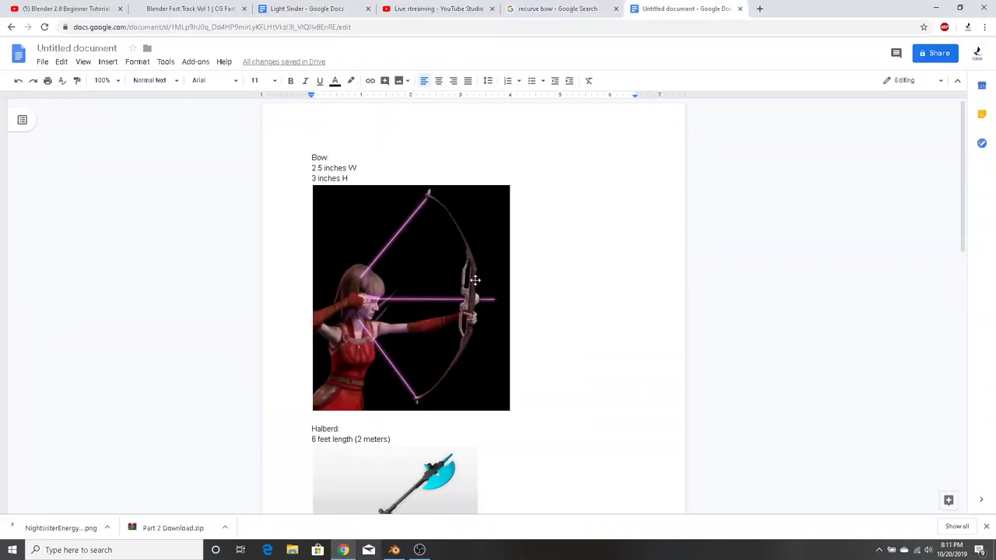
{"action": "left_click", "coordinate": [558, 6]}
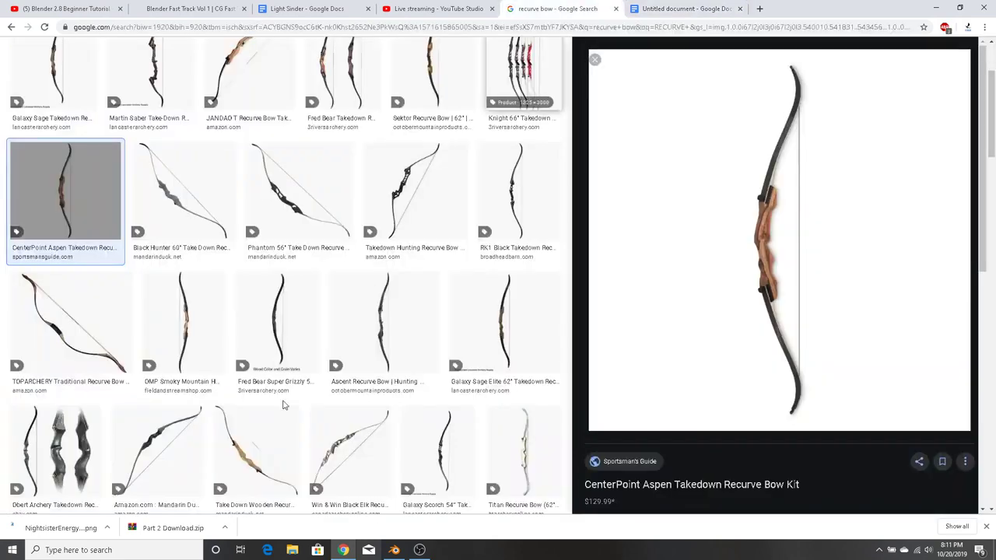
Search images for "skyrim hunting bow" and view the Hunting Bow and Bows - Skyrim Wiki pictures
{"action": "scroll", "coordinate": [284, 322], "scroll_direction": "up", "scroll_amount": 3}
{"action": "left_click_drag", "start_coordinate": [209, 63], "coordinate": [76, 52]}
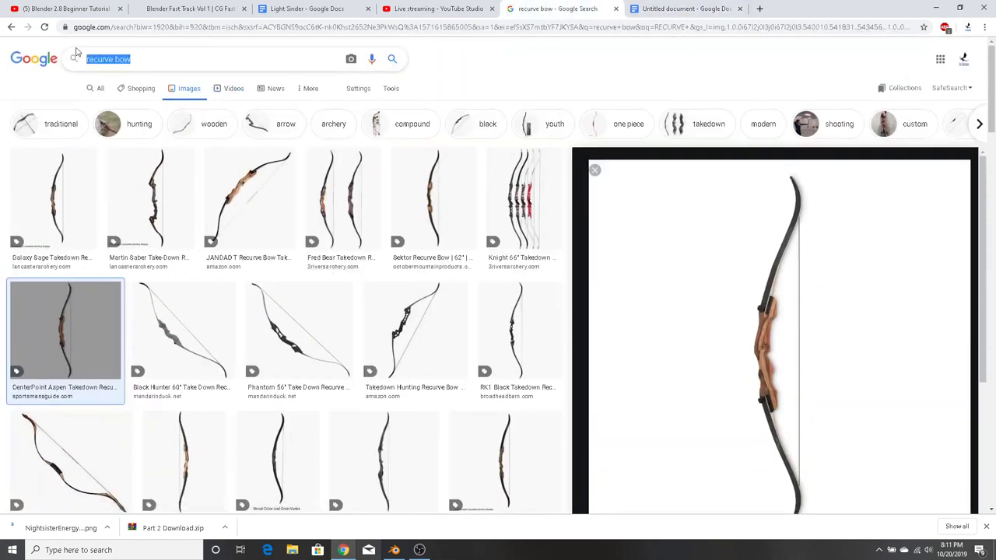
{"action": "key", "text": "BackSpace"}
{"action": "type", "text": "skr"}
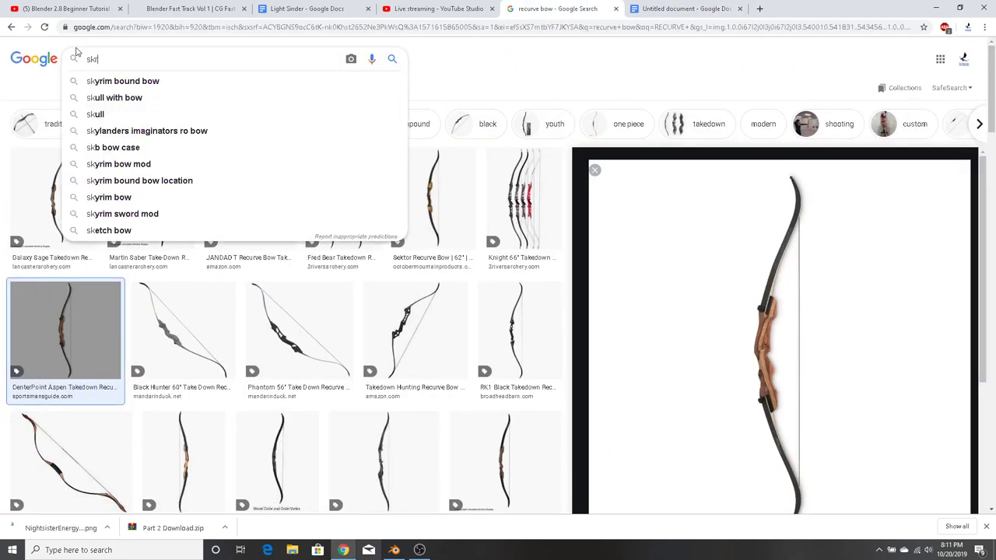
{"action": "type", "text": "rim hunting bow"}
{"action": "key", "text": "Return"}
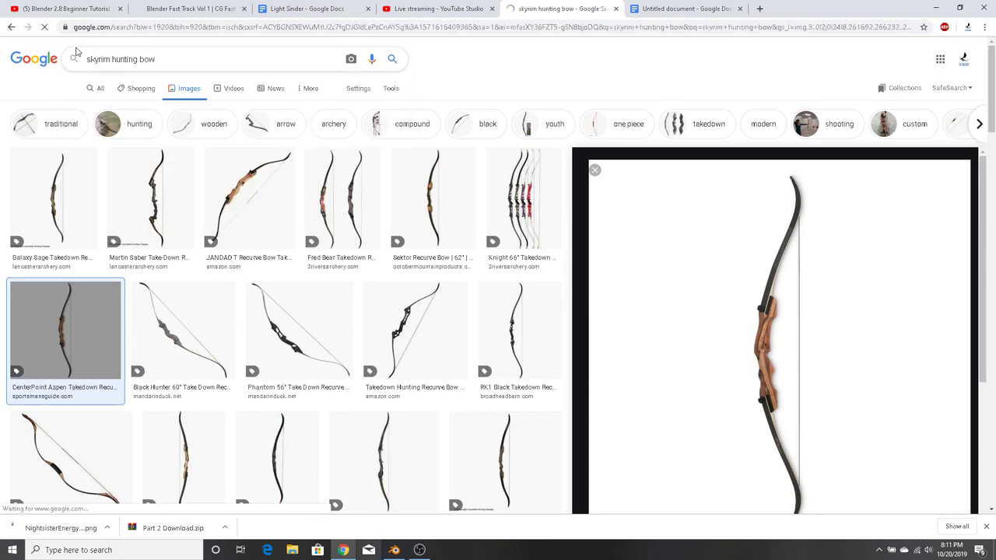
{"action": "left_click", "coordinate": [62, 175]}
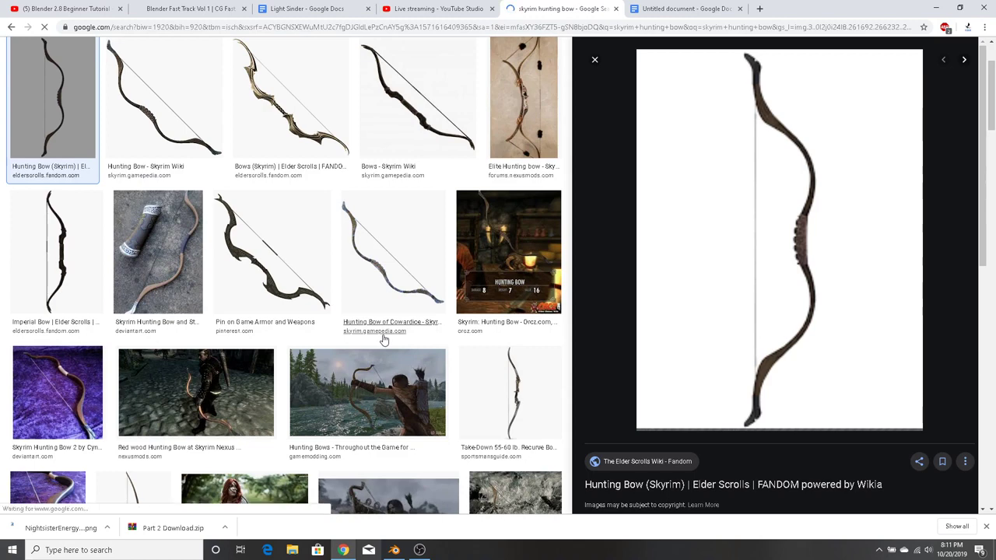
{"action": "left_click", "coordinate": [418, 125]}
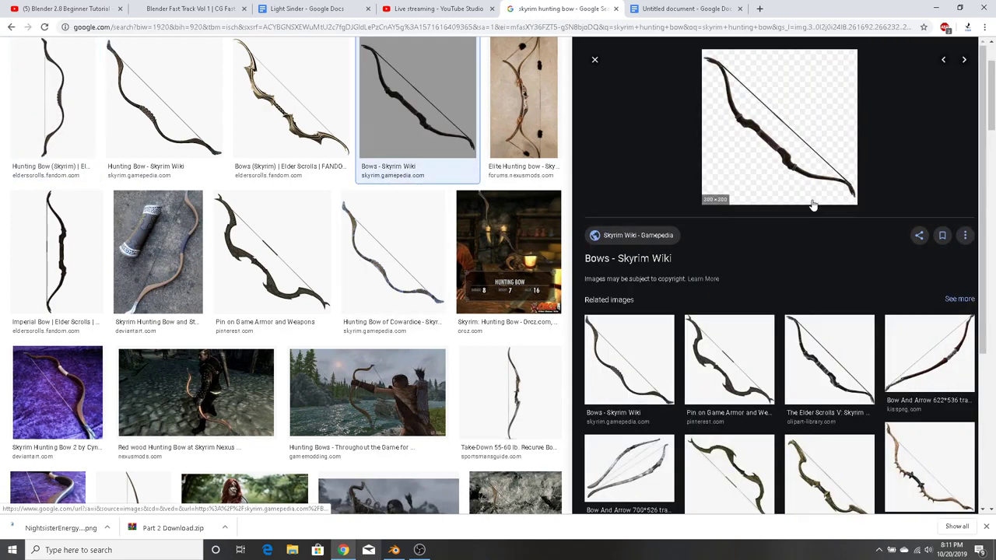
Search images for "skyrim imperial bow" and enlarge the Elder Scrolls Wiki picture of the Imperial Bow
{"action": "scroll", "coordinate": [565, 354], "scroll_direction": "up", "scroll_amount": 3}
{"action": "left_click_drag", "start_coordinate": [158, 59], "coordinate": [115, 74]}
{"action": "key", "text": "BackSpace"}
{"action": "key", "text": "BackSpace"}
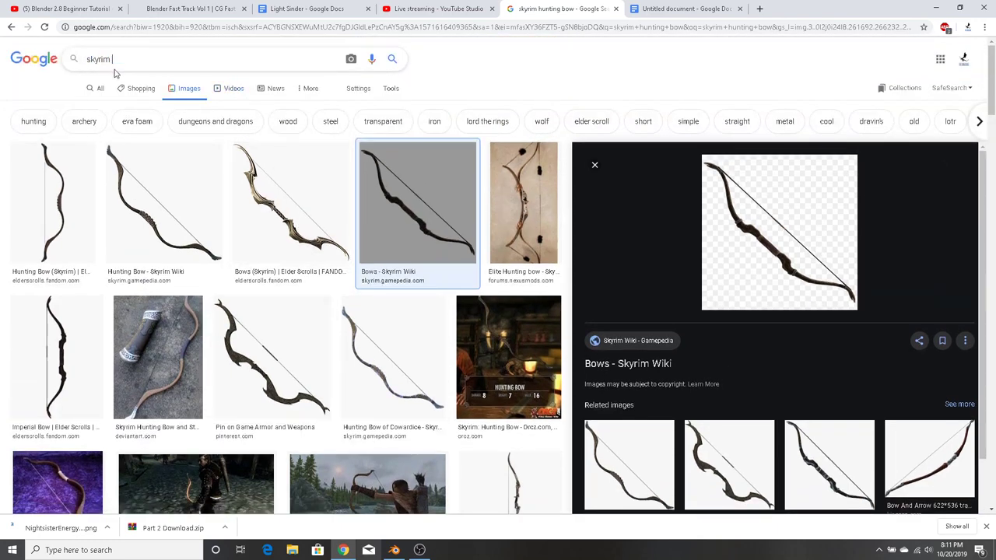
{"action": "type", "text": "imper"}
{"action": "type", "text": "ial bow"}
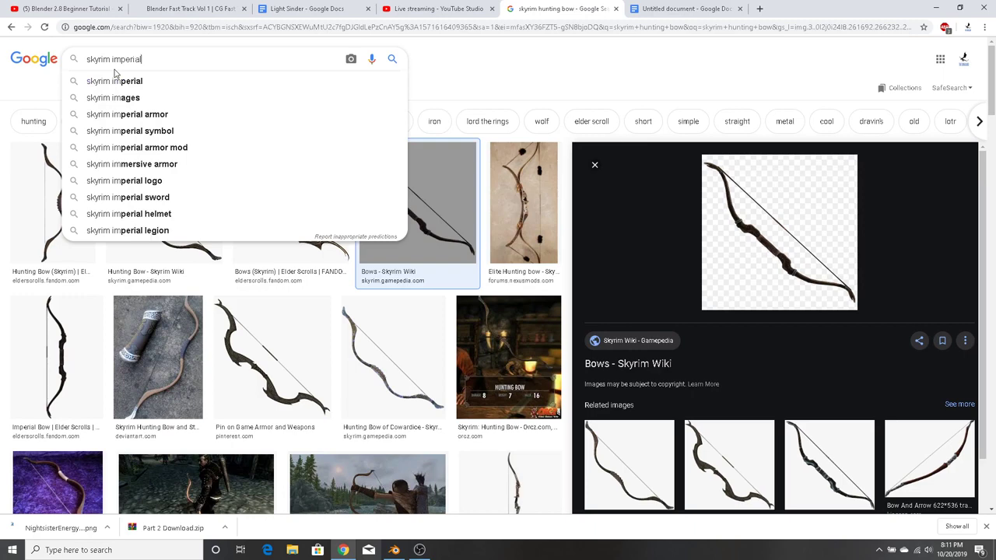
{"action": "key", "text": "Return"}
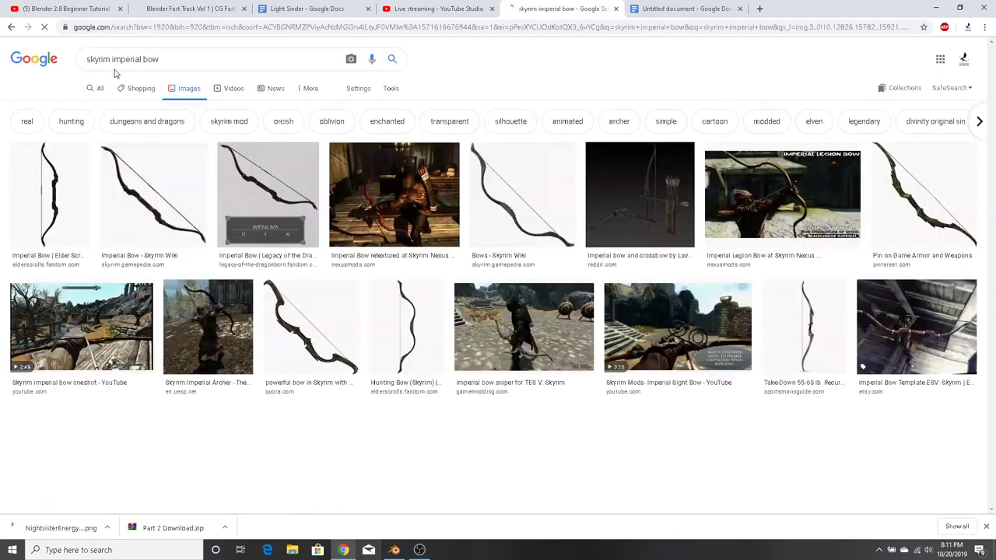
{"action": "left_click", "coordinate": [63, 225]}
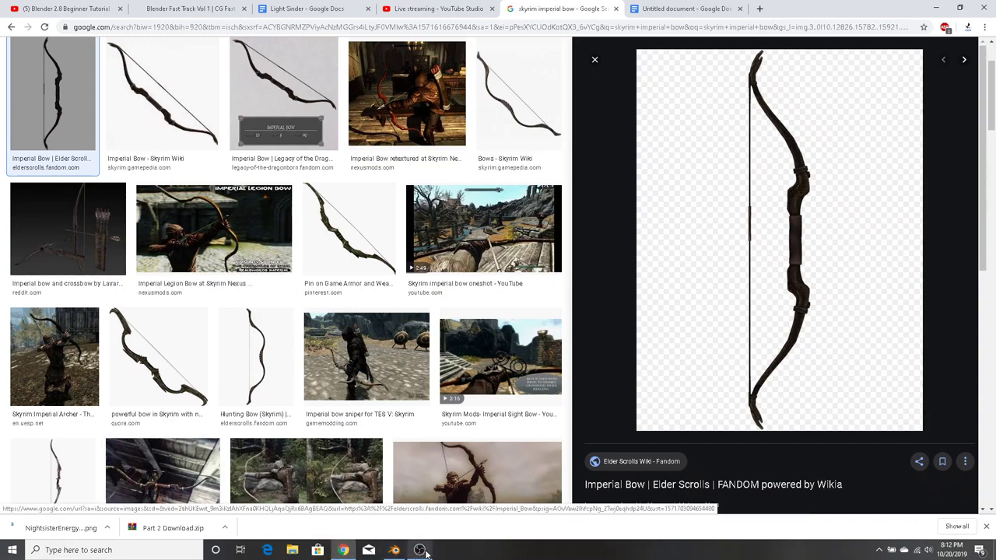
Switch back to Blender, select all faces of the bar's inner section beside the X axis, and activate the Rotate tool
{"action": "left_click", "coordinate": [394, 550]}
{"action": "middle_click_drag", "start_coordinate": [467, 322], "coordinate": [407, 301]}
{"action": "scroll", "coordinate": [408, 303], "scroll_direction": "up", "scroll_amount": 4}
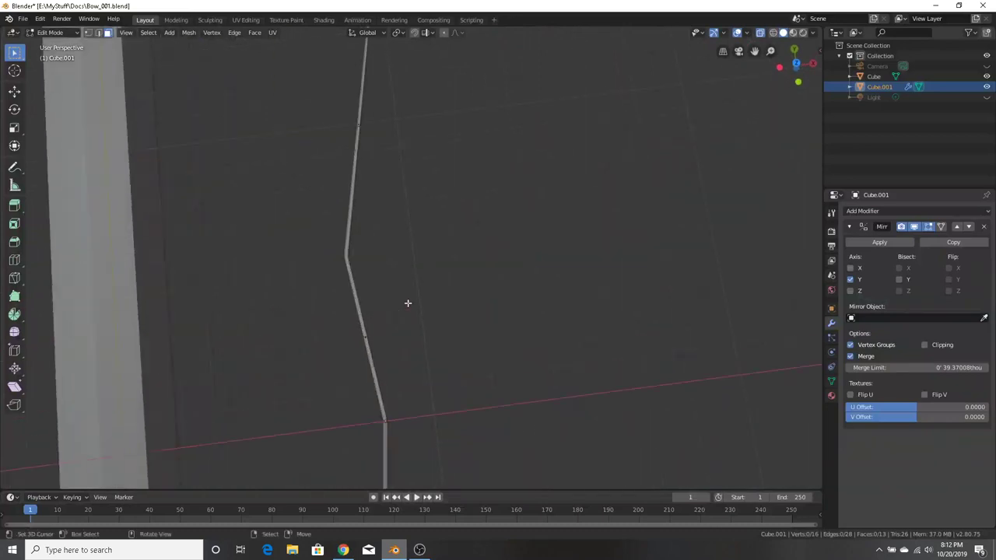
{"action": "left_click_drag", "start_coordinate": [304, 291], "coordinate": [423, 360]}
{"action": "middle_click_drag", "start_coordinate": [422, 359], "coordinate": [416, 300]}
{"action": "key", "text": "shift+space"}
{"action": "key", "text": "r"}
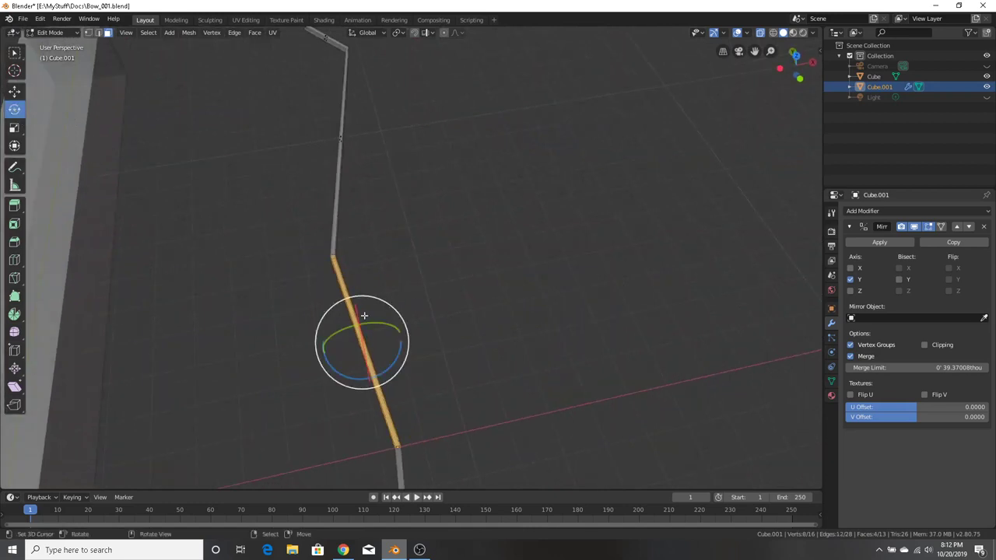
Try to rotate the selected inner section about the Z axis, then reset the angle to 0°
{"action": "left_click_drag", "start_coordinate": [398, 352], "coordinate": [390, 360]}
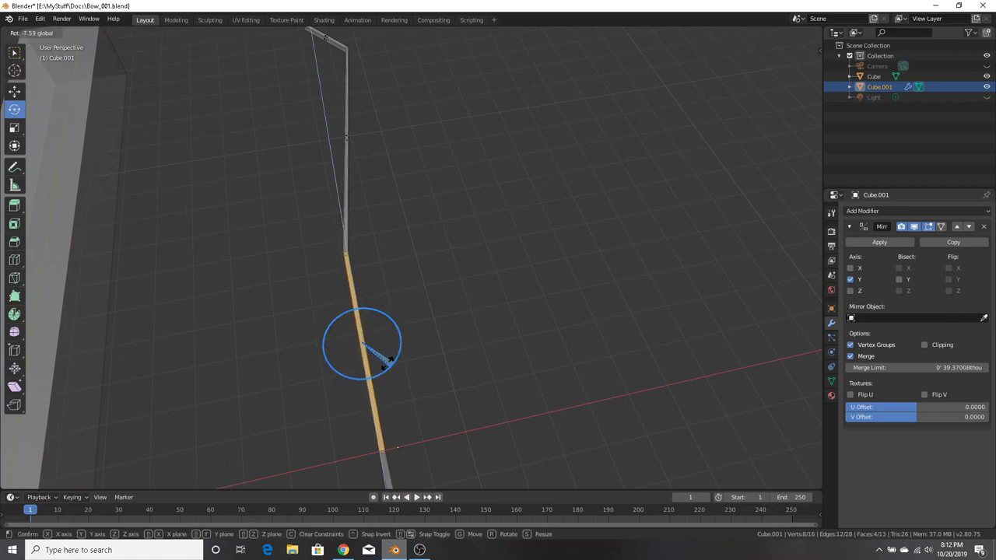
{"action": "key", "text": "0"}
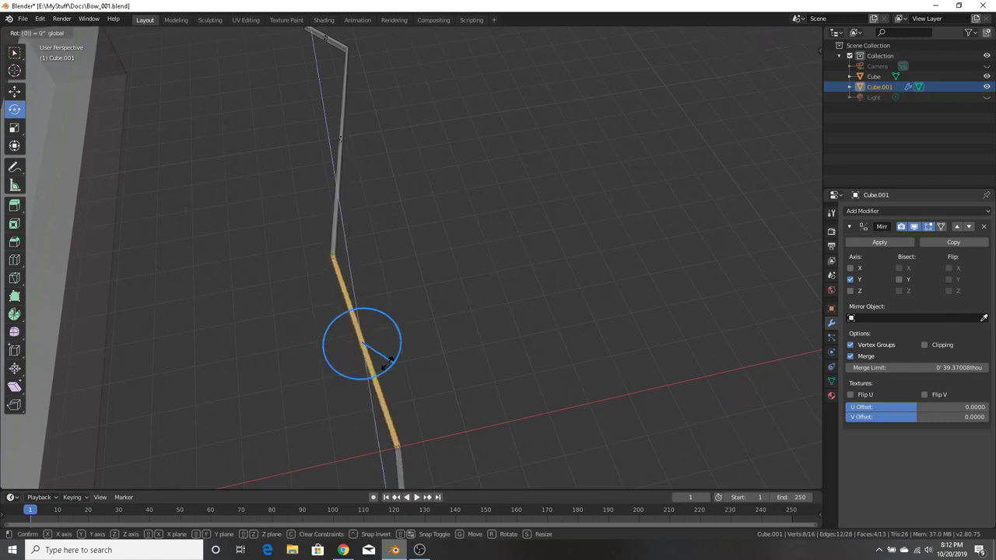
{"action": "left_click_drag", "start_coordinate": [389, 361], "coordinate": [573, 284]}
{"action": "middle_click_drag", "start_coordinate": [573, 285], "coordinate": [536, 298]}
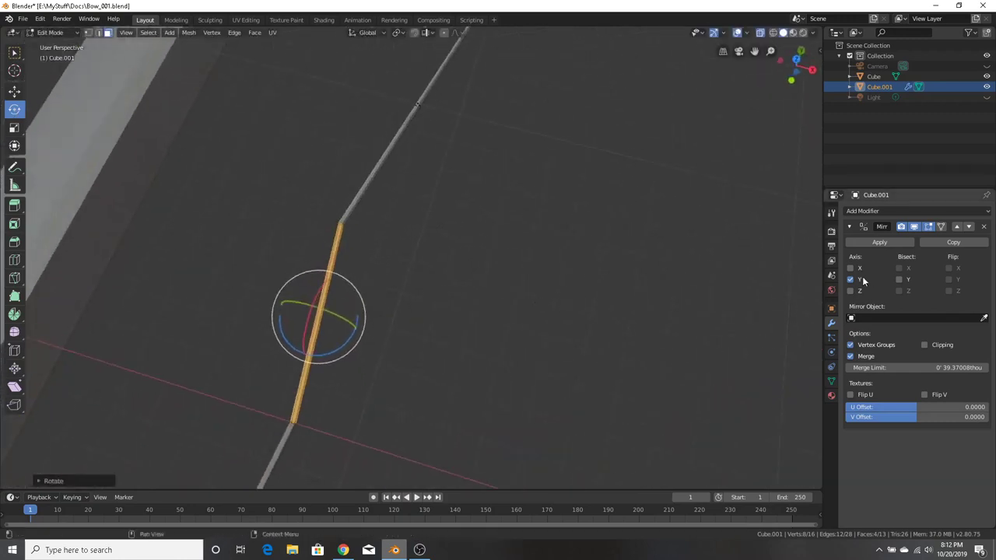
Examine the transform and relations settings of Cube.001, along with the world and modifier properties
{"action": "left_click", "coordinate": [831, 291]}
{"action": "left_click", "coordinate": [831, 308]}
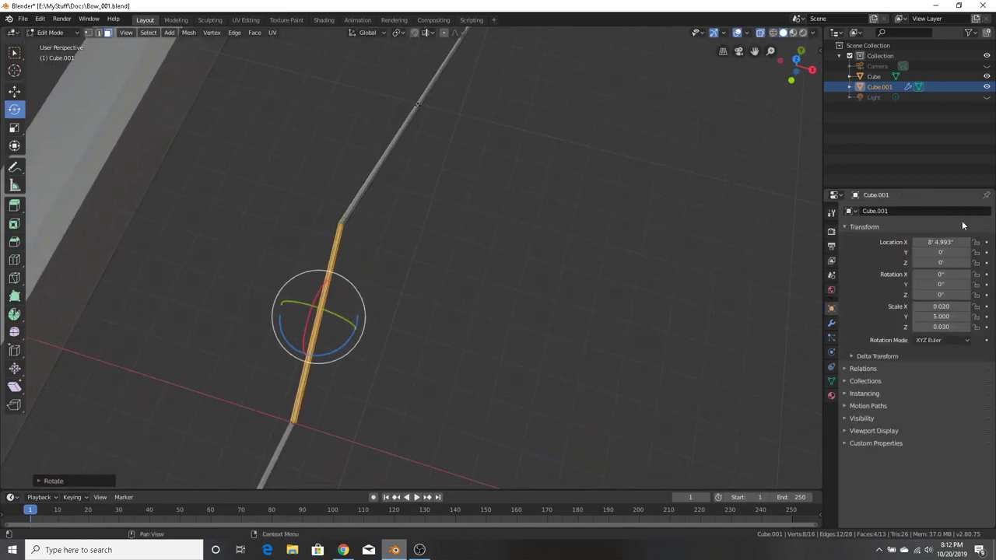
{"action": "mouse_move", "coordinate": [940, 242]}
{"action": "left_mouse_down"}
{"action": "mouse_move", "coordinate": [911, 242]}
{"action": "mouse_move", "coordinate": [937, 242]}
{"action": "left_mouse_up"}
{"action": "left_click", "coordinate": [856, 227]}
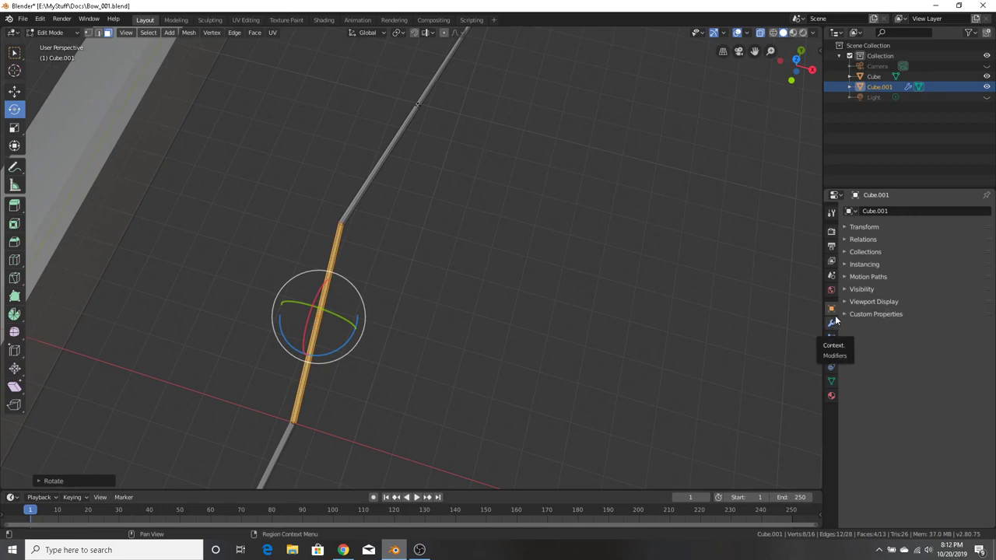
{"action": "left_click", "coordinate": [865, 224]}
{"action": "left_click", "coordinate": [864, 225]}
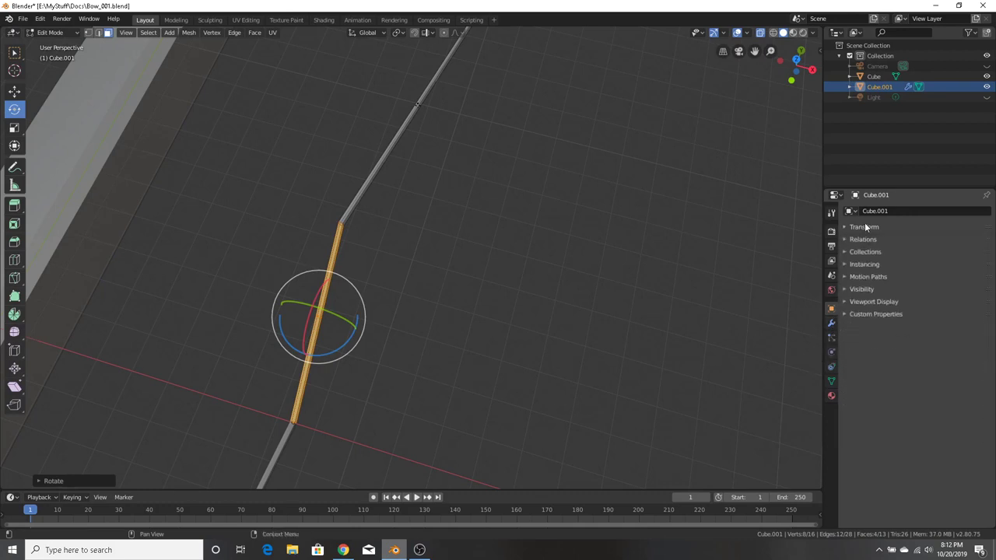
{"action": "left_click", "coordinate": [832, 291]}
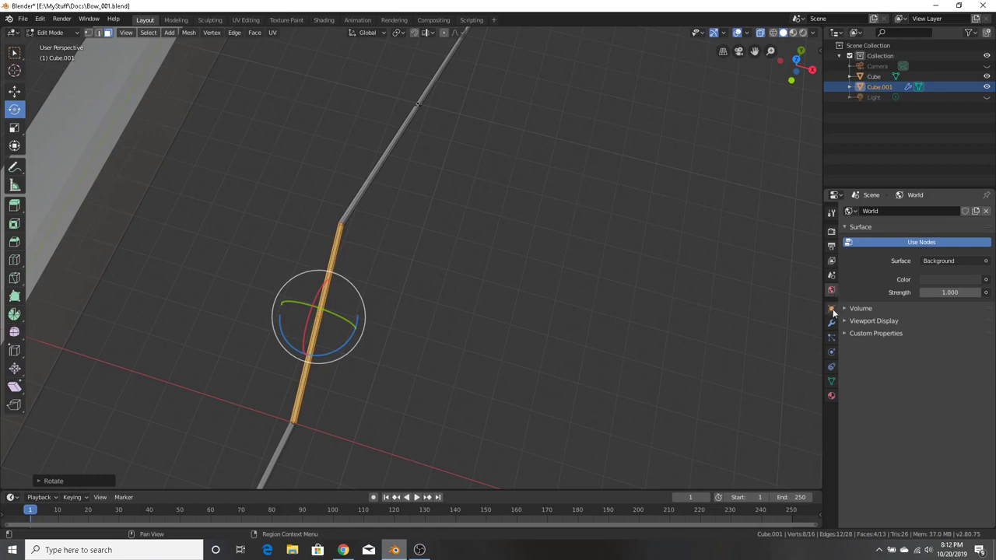
{"action": "left_click", "coordinate": [832, 311]}
{"action": "left_click", "coordinate": [834, 322]}
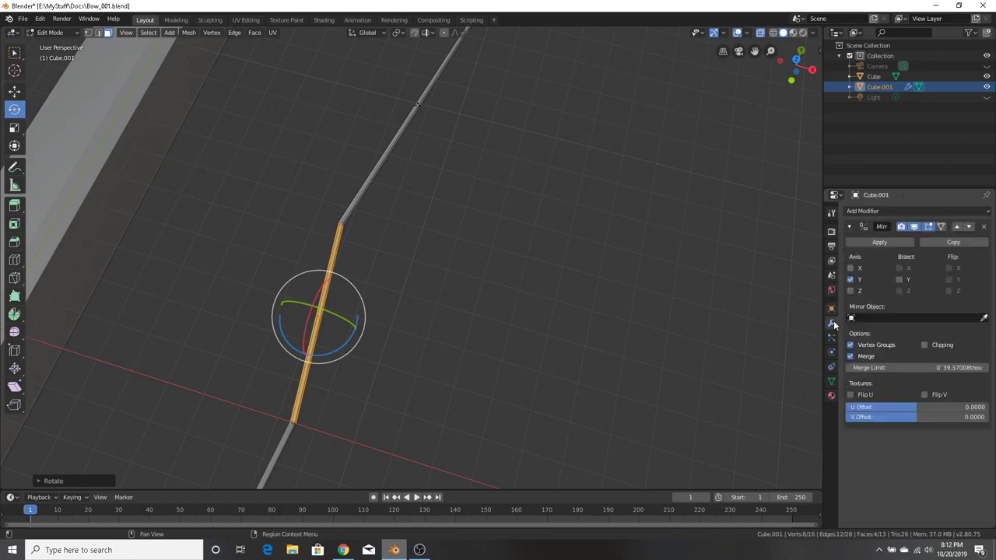
{"action": "left_click", "coordinate": [832, 311]}
{"action": "left_click", "coordinate": [865, 227]}
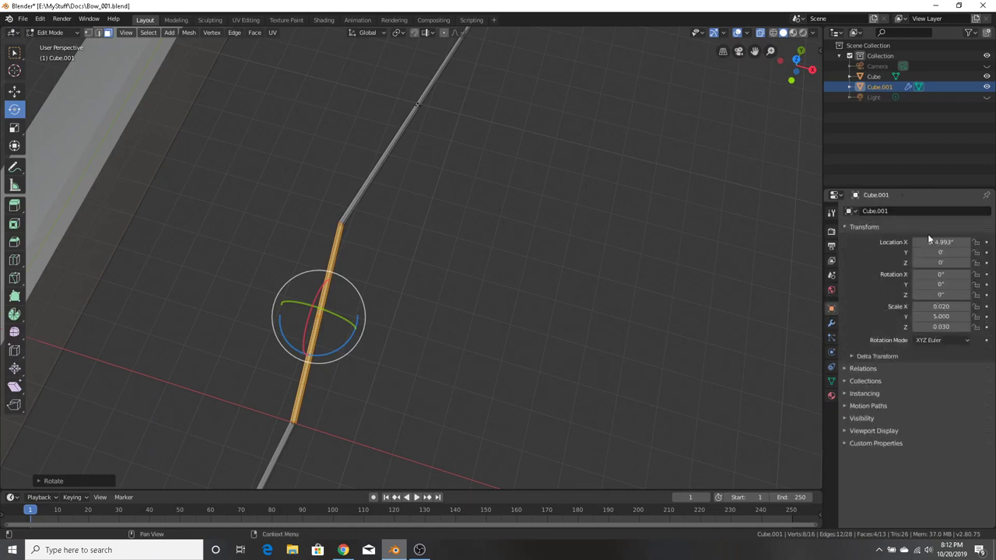
{"action": "mouse_move", "coordinate": [941, 242]}
{"action": "left_mouse_down"}
{"action": "mouse_move", "coordinate": [978, 242]}
{"action": "mouse_move", "coordinate": [941, 242]}
{"action": "left_mouse_up"}
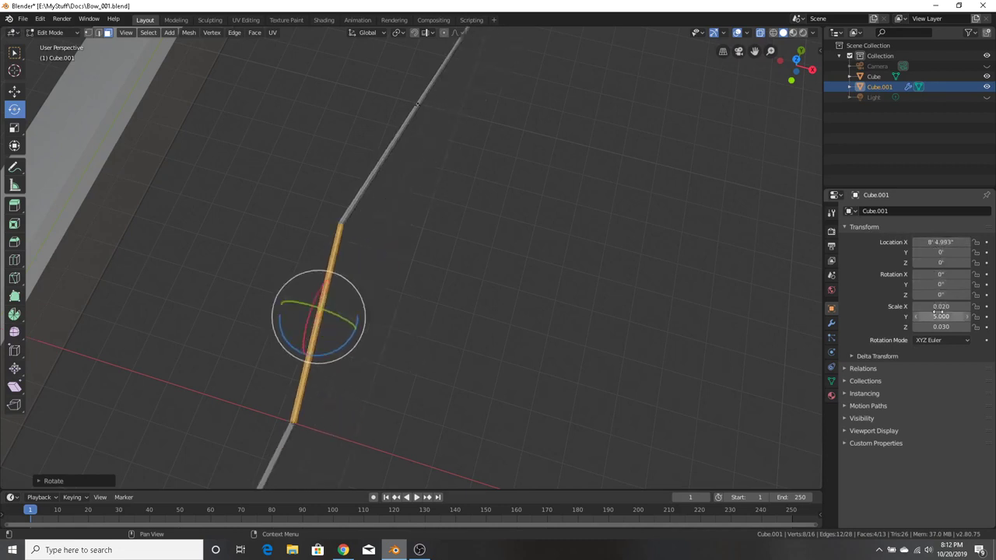
{"action": "mouse_move", "coordinate": [939, 308]}
{"action": "left_mouse_down"}
{"action": "mouse_move", "coordinate": [968, 308]}
{"action": "mouse_move", "coordinate": [909, 317]}
{"action": "mouse_move", "coordinate": [964, 327]}
{"action": "mouse_move", "coordinate": [943, 327]}
{"action": "left_mouse_up"}
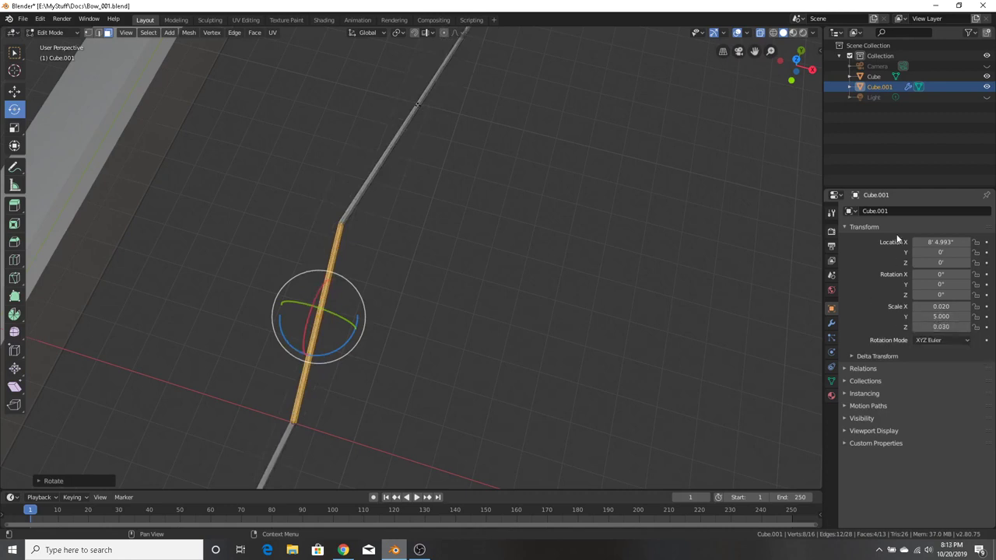
{"action": "left_click", "coordinate": [870, 227]}
{"action": "left_click", "coordinate": [876, 239]}
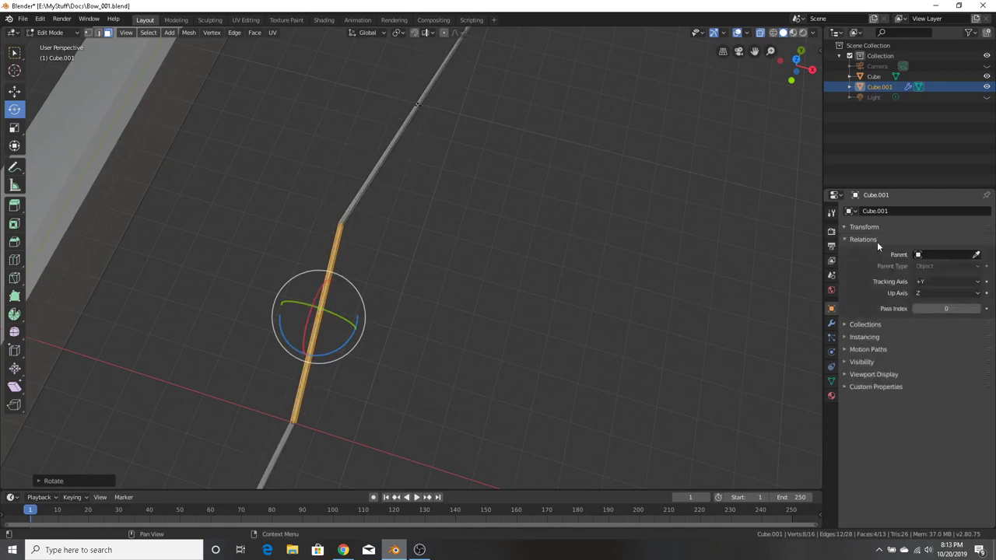
{"action": "left_click", "coordinate": [877, 240]}
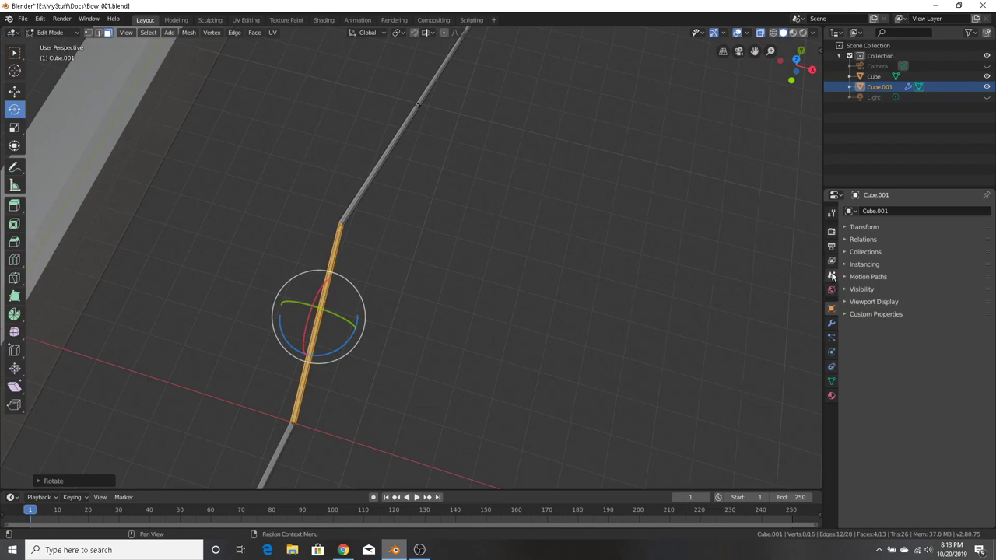
Rotate the selected inner section about the Z axis so it slants only slightly from the Y axis
{"action": "middle_click_drag", "start_coordinate": [427, 342], "coordinate": [458, 359]}
{"action": "mouse_move", "coordinate": [378, 378]}
{"action": "left_mouse_down"}
{"action": "mouse_move", "coordinate": [364, 367]}
{"action": "mouse_move", "coordinate": [375, 380]}
{"action": "left_mouse_up"}
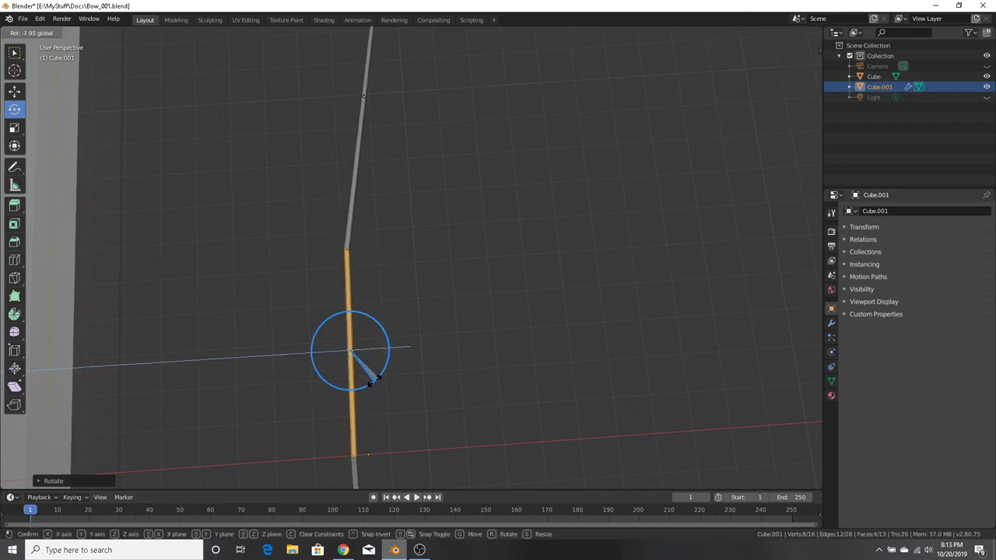
{"action": "left_click_drag", "start_coordinate": [372, 379], "coordinate": [385, 395]}
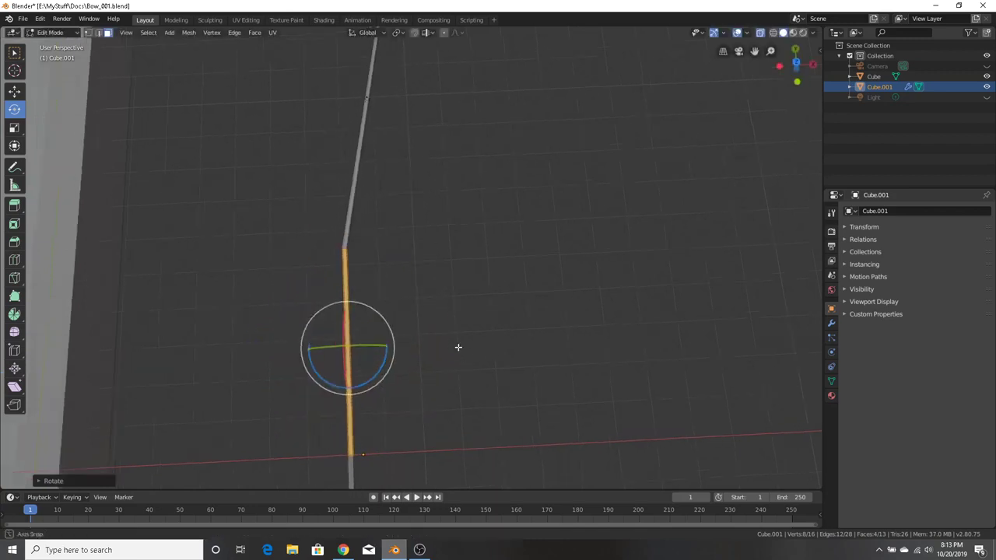
Deselect the inner section and examine the mirrored bow outline from several angles and close up at the bend
{"action": "middle_click_drag", "start_coordinate": [459, 347], "coordinate": [436, 341]}
{"action": "scroll", "coordinate": [478, 362], "scroll_direction": "down", "scroll_amount": 5}
{"action": "scroll", "coordinate": [440, 341], "scroll_direction": "up", "scroll_amount": 5}
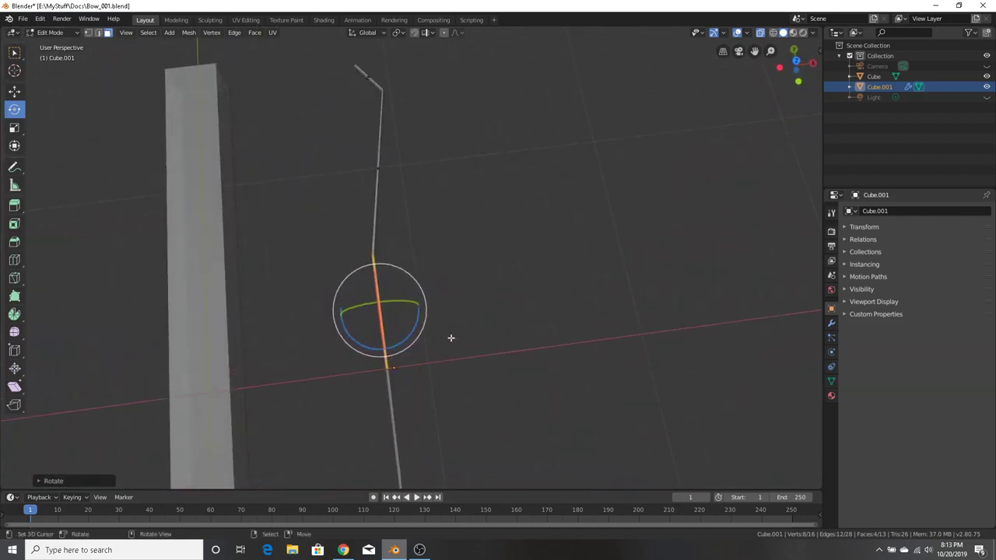
{"action": "left_click", "coordinate": [480, 297]}
{"action": "middle_click_drag", "start_coordinate": [465, 381], "coordinate": [312, 378]}
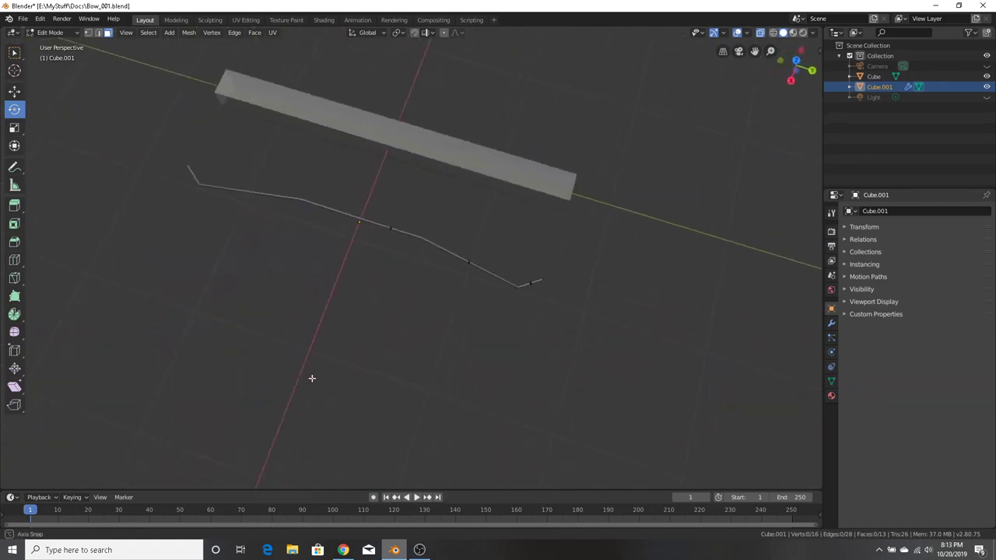
{"action": "scroll", "coordinate": [329, 245], "scroll_direction": "up", "scroll_amount": 10}
{"action": "scroll", "coordinate": [331, 192], "scroll_direction": "down", "scroll_amount": 1}
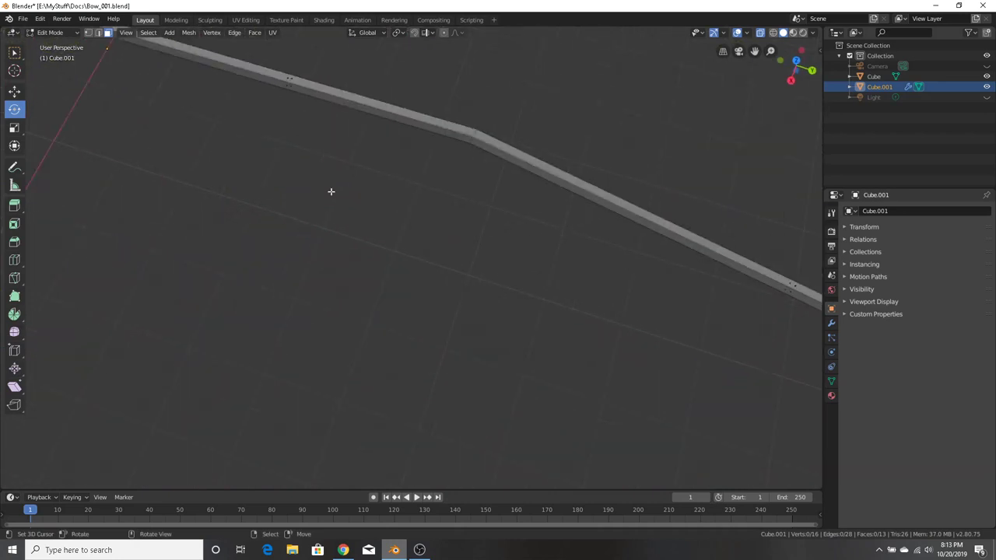
Examine the whole mirrored bow outline from several angles and compare it with the Skyrim imperial bow image in Chrome
{"action": "scroll", "coordinate": [331, 191], "scroll_direction": "down", "scroll_amount": 3}
{"action": "middle_click_drag", "start_coordinate": [330, 191], "coordinate": [488, 196]}
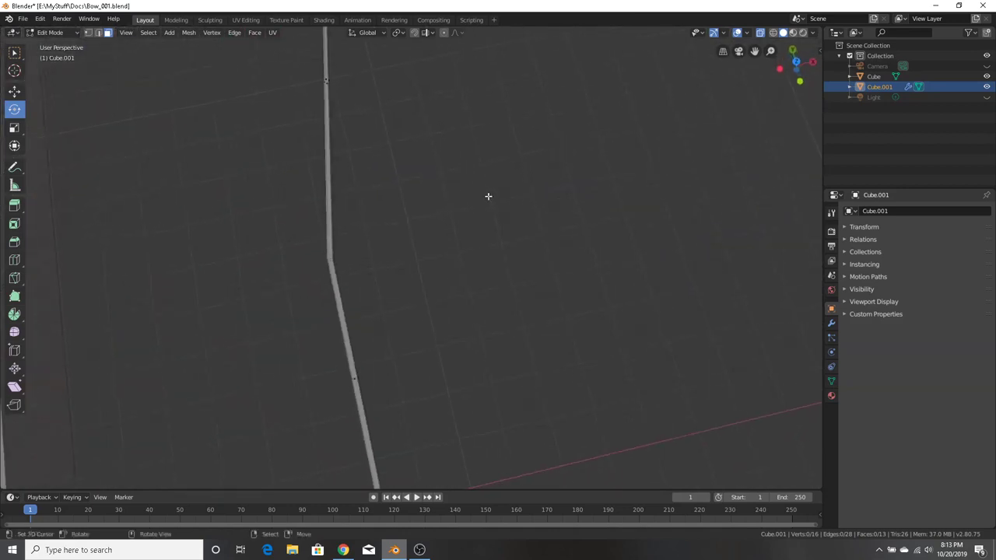
{"action": "scroll", "coordinate": [326, 260], "scroll_direction": "down", "scroll_amount": 3}
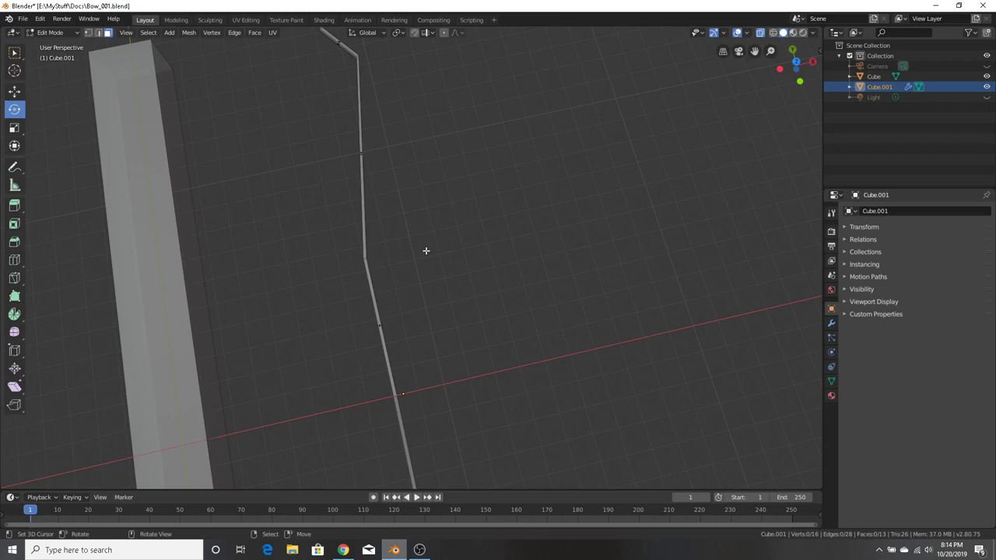
{"action": "scroll", "coordinate": [437, 280], "scroll_direction": "down", "scroll_amount": 3}
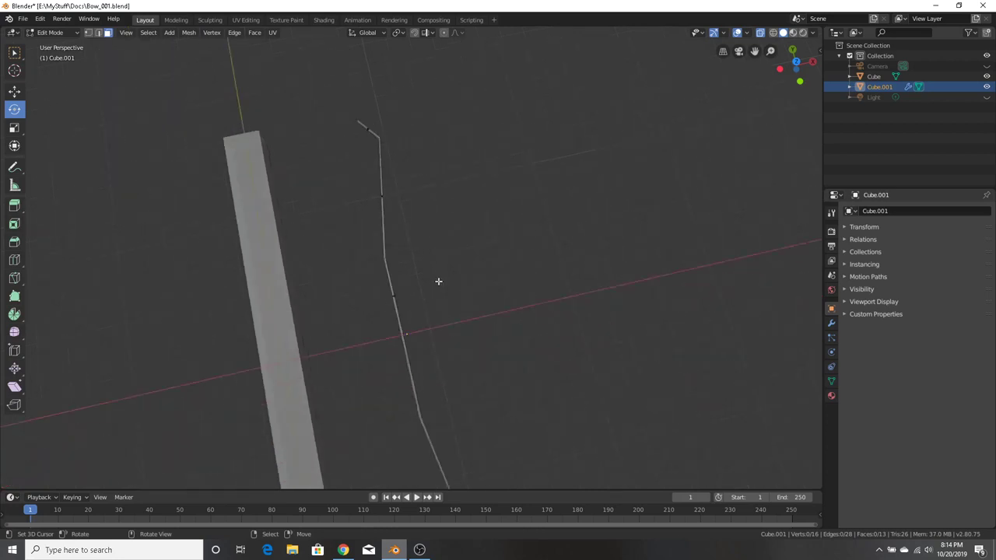
{"action": "middle_click_drag", "start_coordinate": [438, 280], "coordinate": [742, 344]}
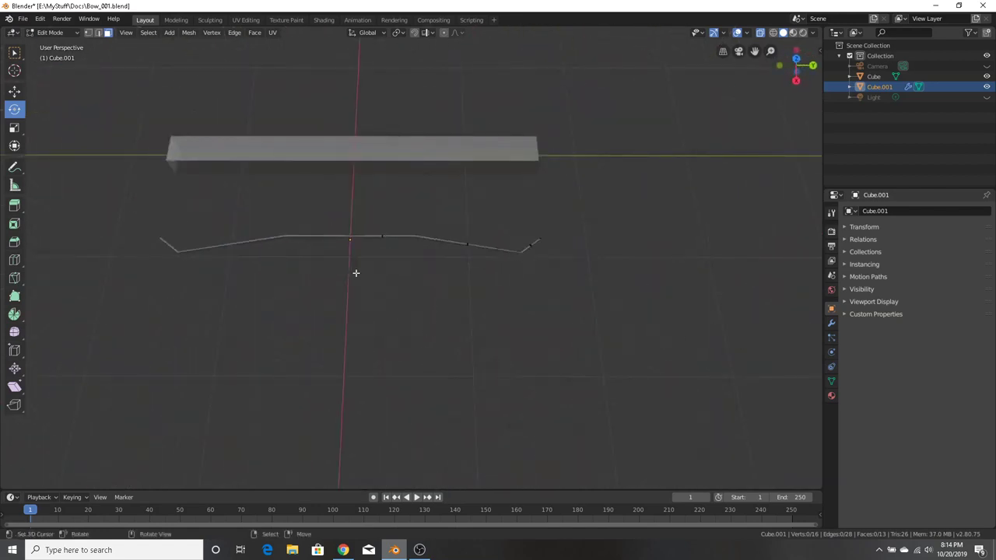
{"action": "middle_click_drag", "start_coordinate": [355, 273], "coordinate": [201, 270]}
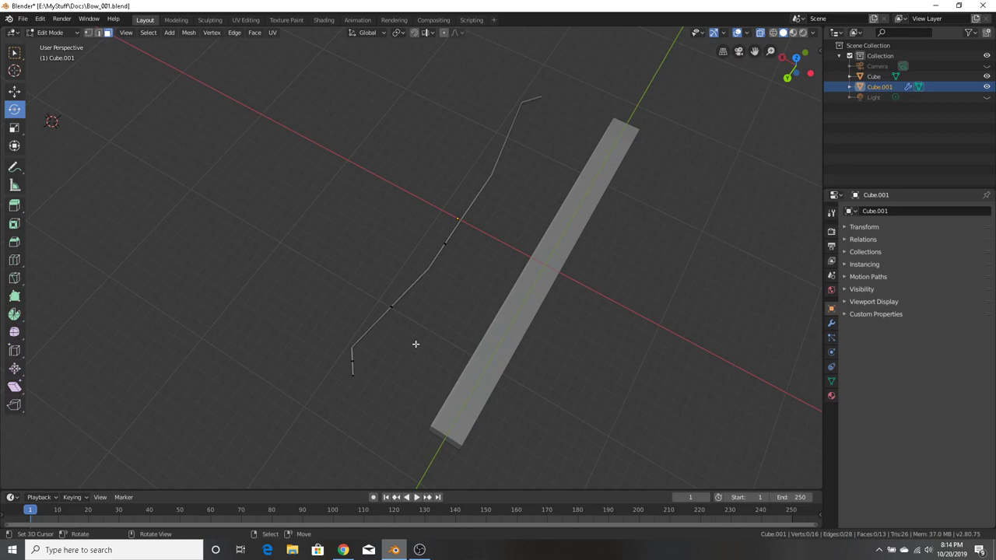
{"action": "left_click", "coordinate": [343, 550]}
{"action": "scroll", "coordinate": [421, 140], "scroll_direction": "up", "scroll_amount": 3}
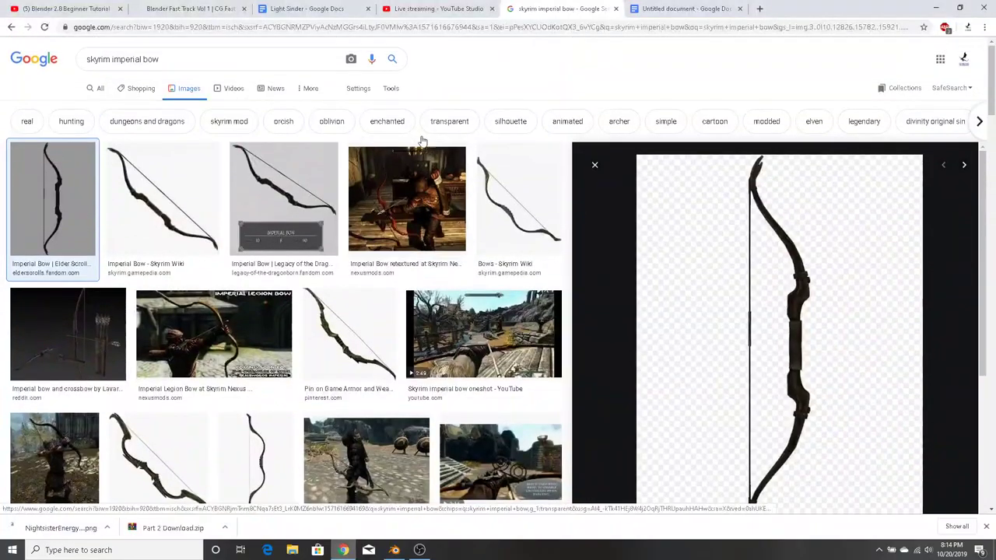
{"action": "left_click", "coordinate": [451, 15]}
{"action": "left_click", "coordinate": [584, 6]}
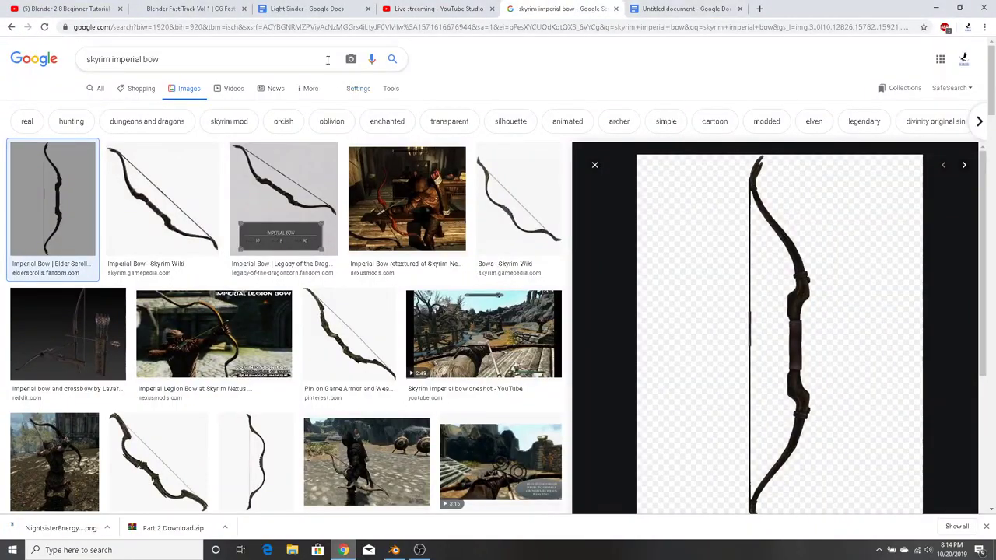
Open YouTube in place of the bow image results and search for "blender 2.8 bow tutorial"
{"action": "left_click", "coordinate": [205, 29]}
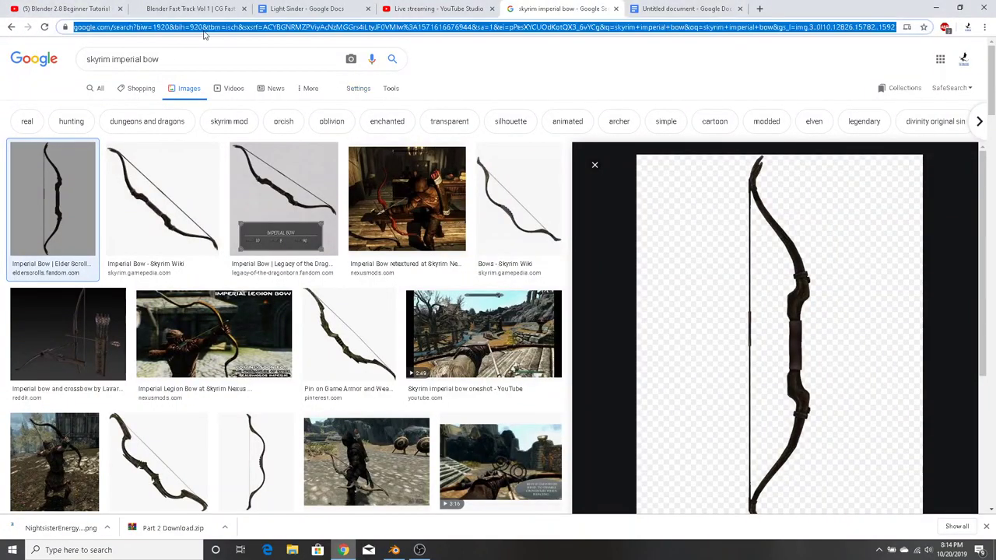
{"action": "type", "text": "you"}
{"action": "key", "text": "Return"}
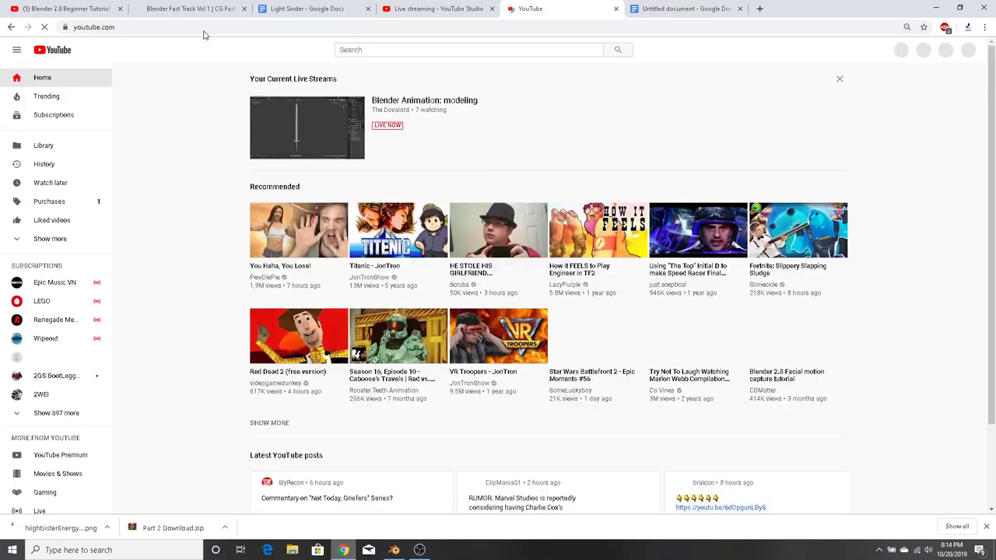
{"action": "left_click", "coordinate": [401, 48]}
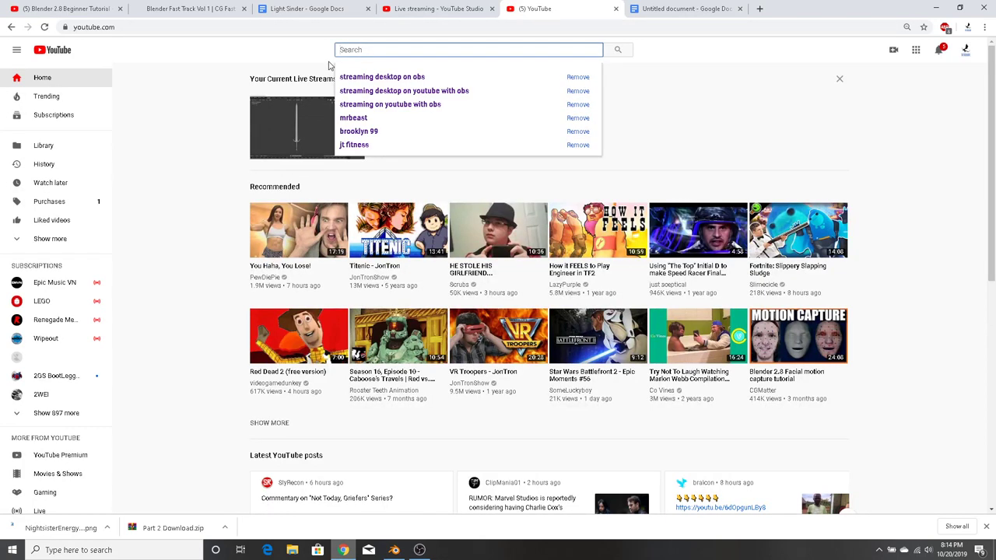
{"action": "type", "text": "blender 2."}
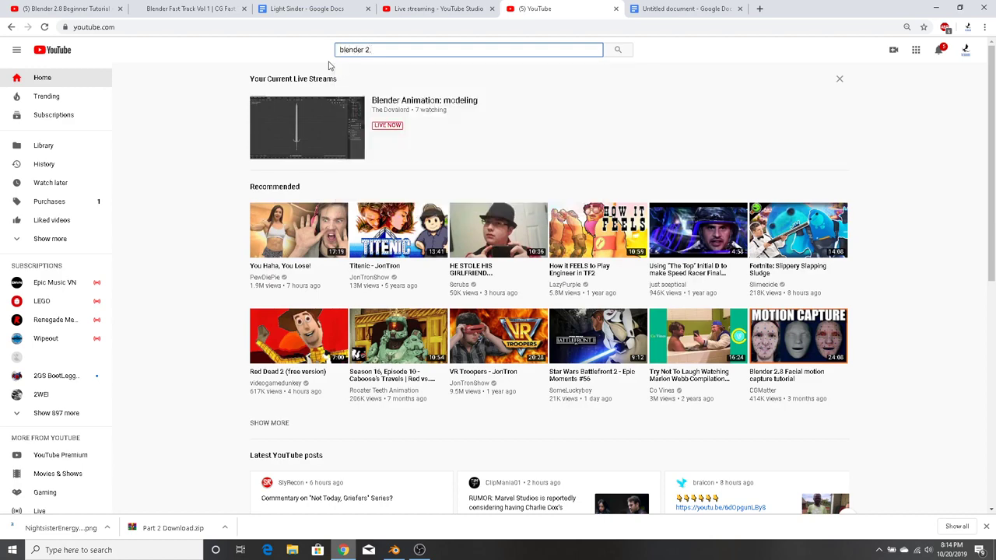
{"action": "type", "text": "8 bow tutorial"}
{"action": "key", "text": "Return"}
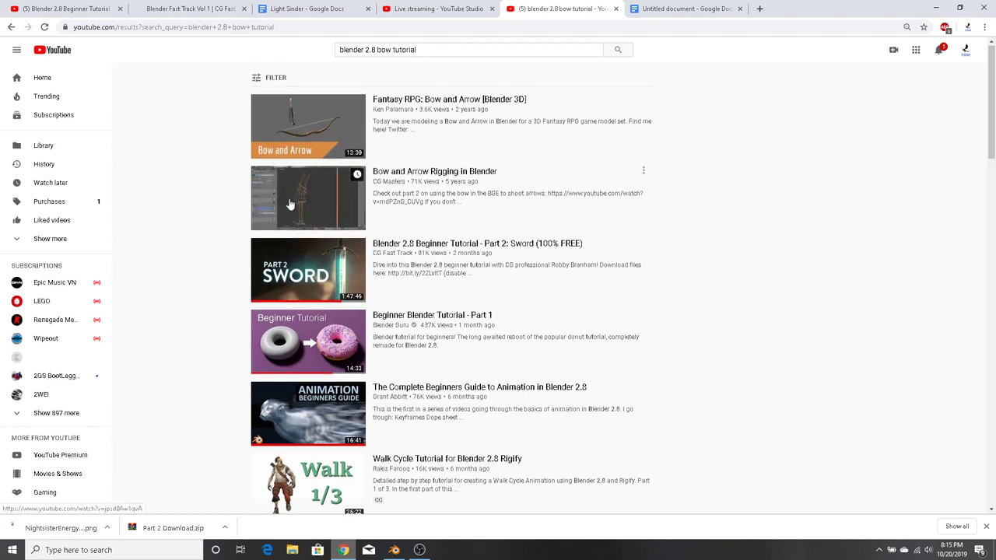
Look through the YouTube search results for a tutorial on modeling a bow in Blender 2.8
{"action": "scroll", "coordinate": [300, 186], "scroll_direction": "down", "scroll_amount": 2}
{"action": "scroll", "coordinate": [330, 144], "scroll_direction": "up", "scroll_amount": 2}
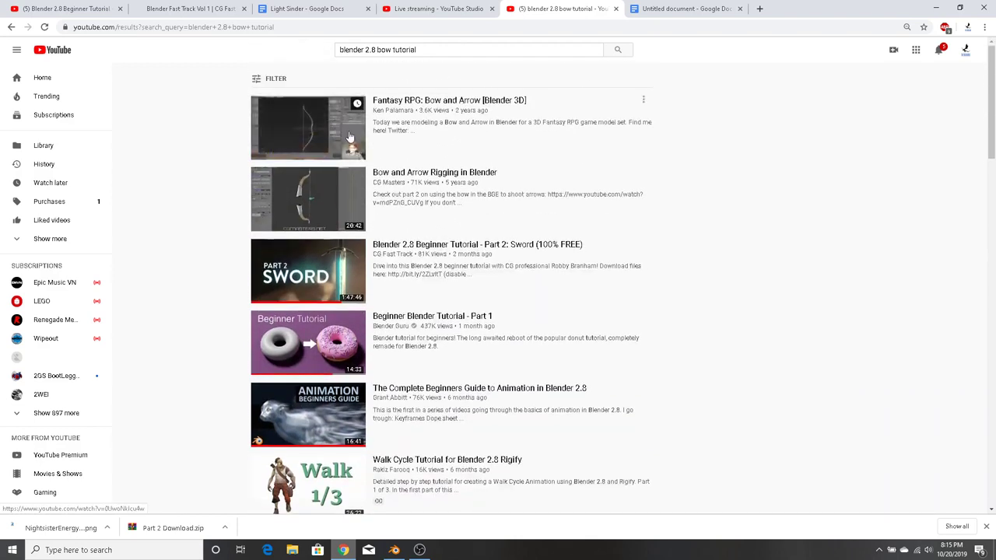
{"action": "scroll", "coordinate": [300, 166], "scroll_direction": "down", "scroll_amount": 4}
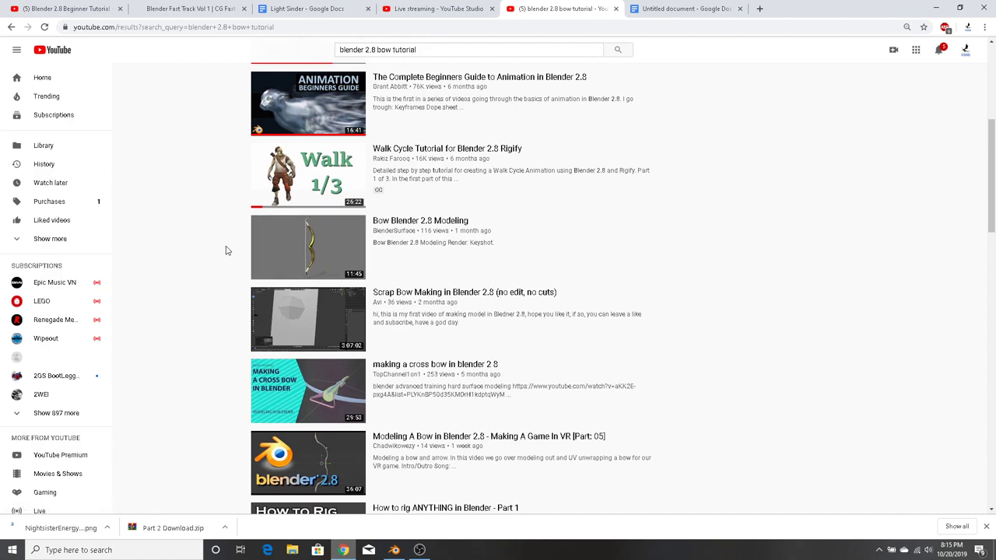
{"action": "scroll", "coordinate": [226, 250], "scroll_direction": "down", "scroll_amount": 2}
{"action": "scroll", "coordinate": [226, 250], "scroll_direction": "down", "scroll_amount": 1}
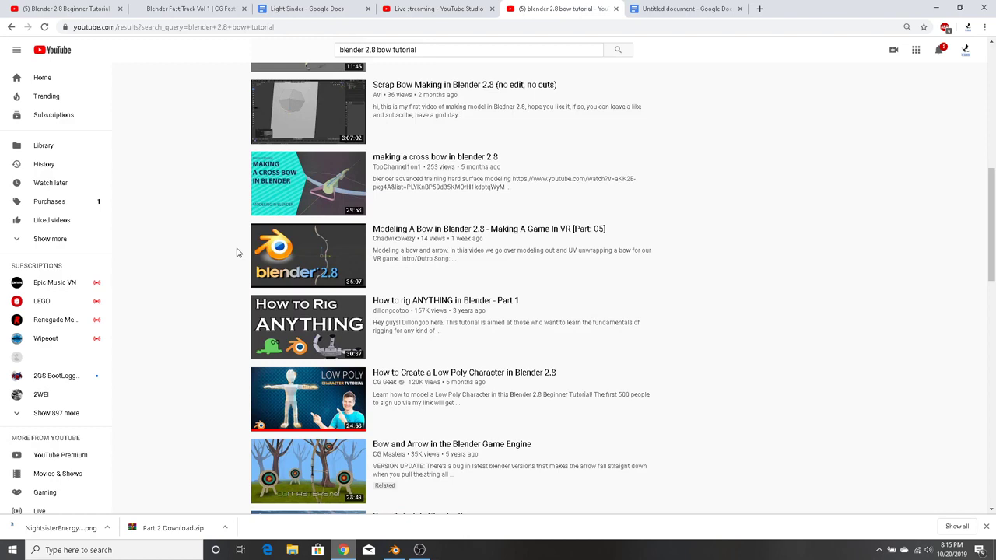
{"action": "scroll", "coordinate": [636, 313], "scroll_direction": "down", "scroll_amount": 3}
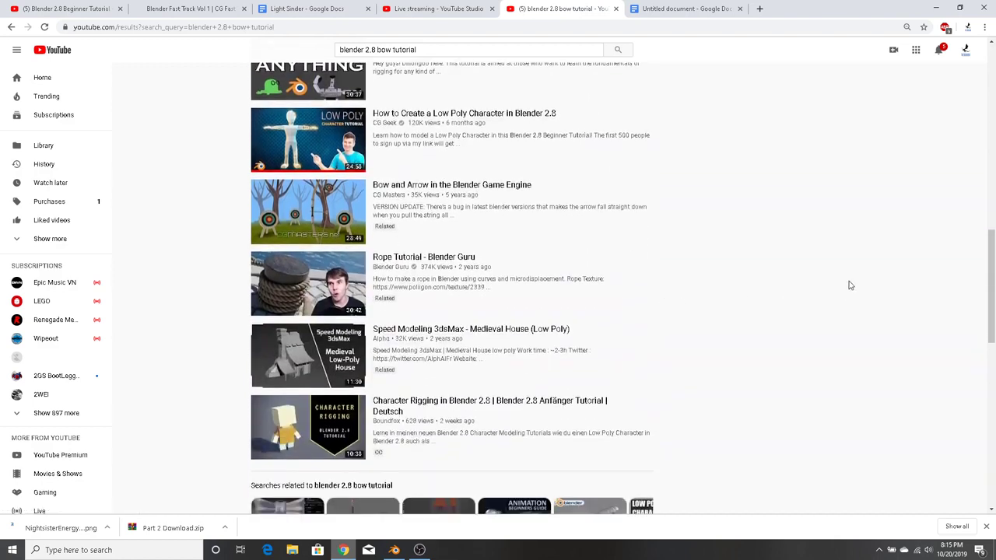
{"action": "mouse_move", "coordinate": [418, 266]}
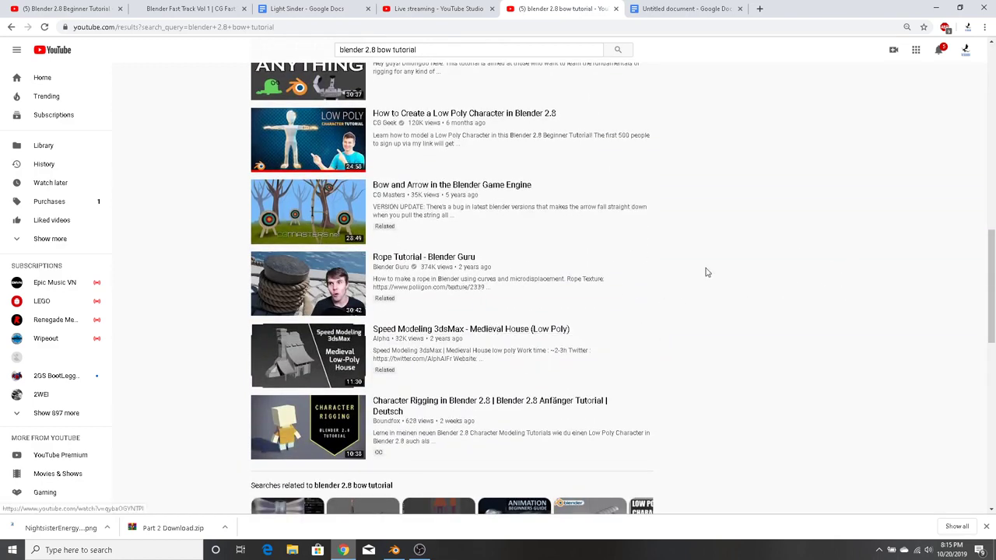
{"action": "scroll", "coordinate": [831, 229], "scroll_direction": "down", "scroll_amount": 4}
{"action": "scroll", "coordinate": [879, 289], "scroll_direction": "up", "scroll_amount": 2}
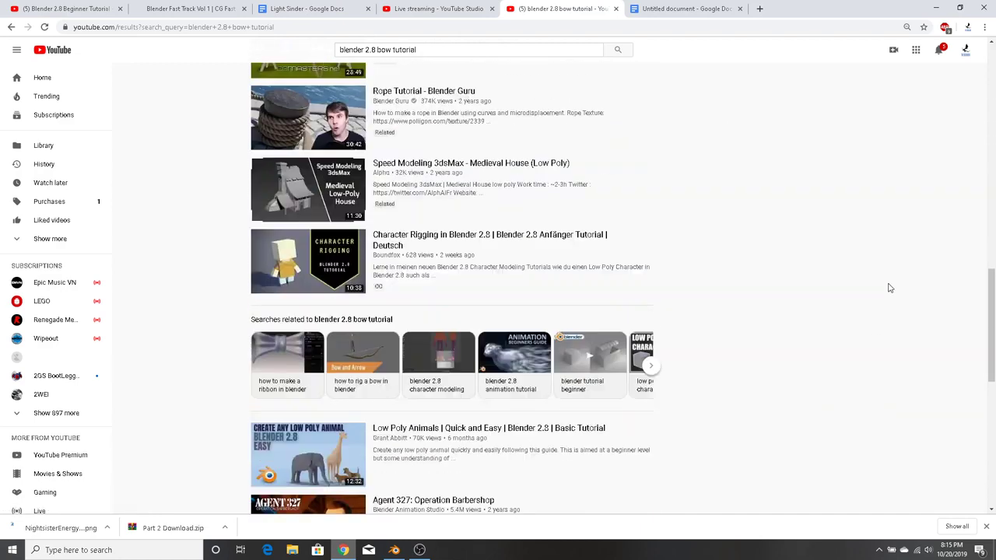
{"action": "scroll", "coordinate": [889, 287], "scroll_direction": "up", "scroll_amount": 9}
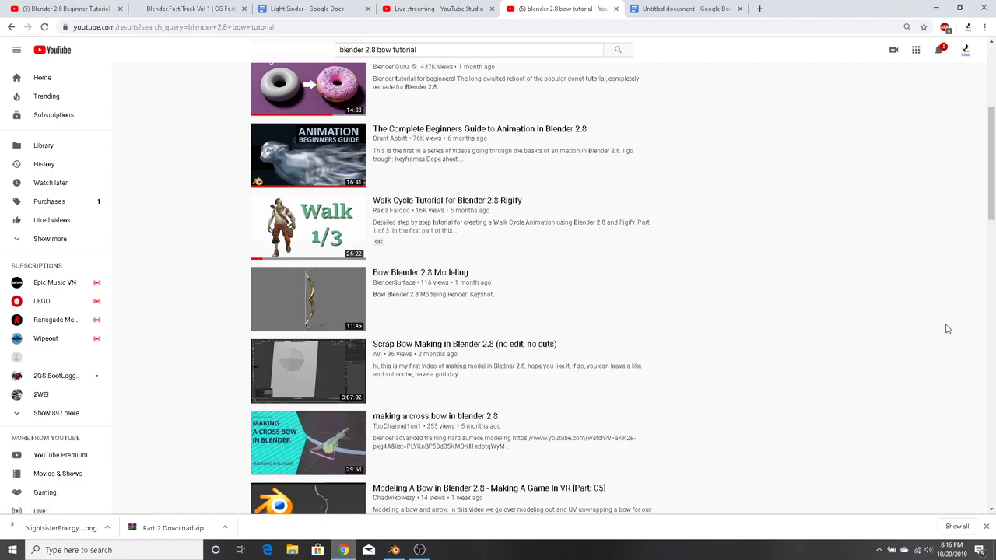
{"action": "scroll", "coordinate": [934, 319], "scroll_direction": "up", "scroll_amount": 3}
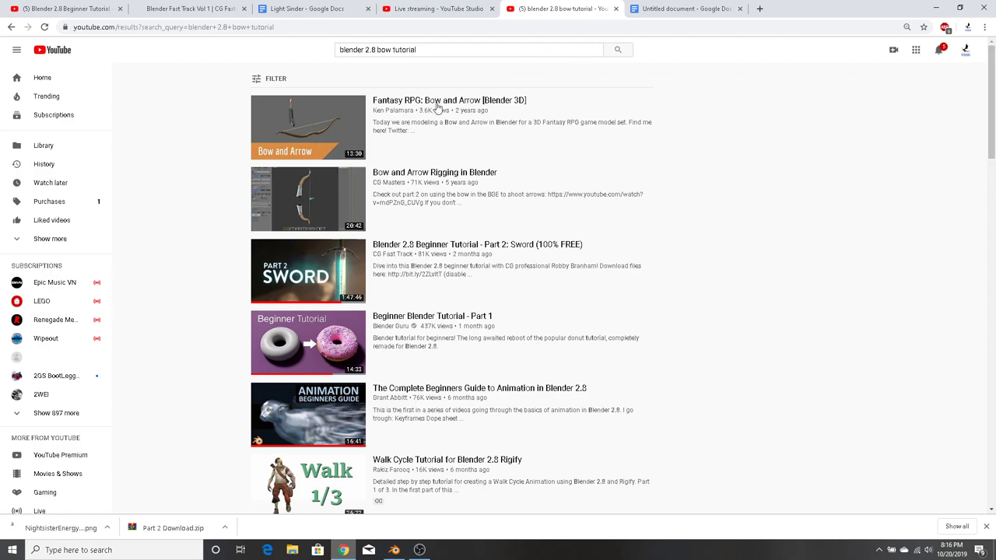
{"action": "mouse_move", "coordinate": [350, 129]}
{"action": "scroll", "coordinate": [200, 192], "scroll_direction": "down", "scroll_amount": 3}
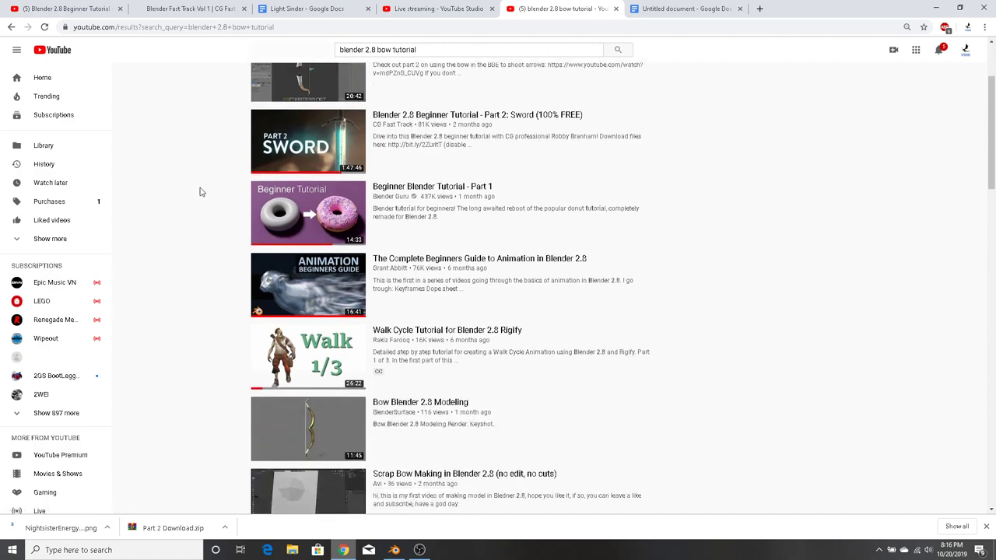
{"action": "scroll", "coordinate": [179, 242], "scroll_direction": "down", "scroll_amount": 4}
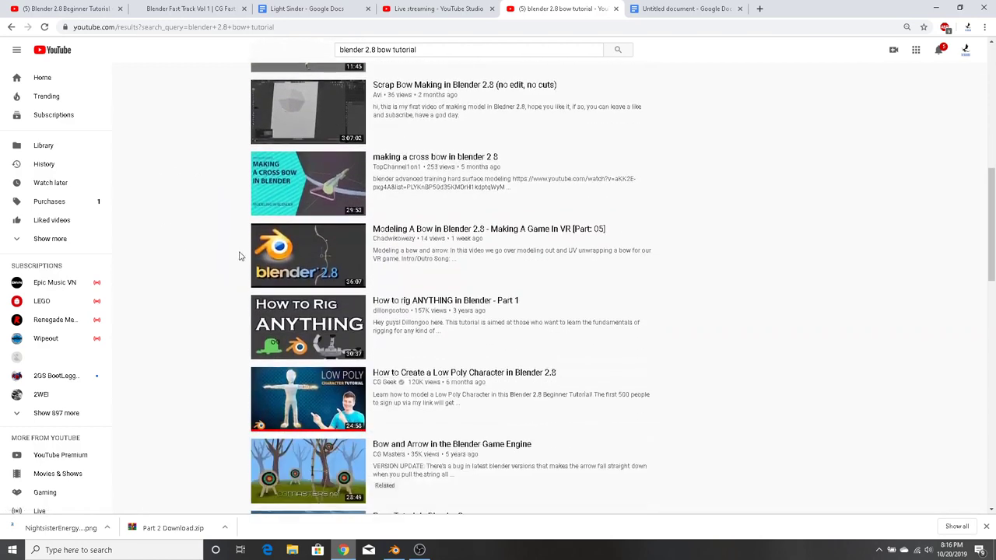
Open the video "Modeling A Bow in Blender 2.8 - Making A Game In VR [Part: 05]", mute it and watch from about 2:24, pausing at 2:51
{"action": "left_click", "coordinate": [334, 270]}
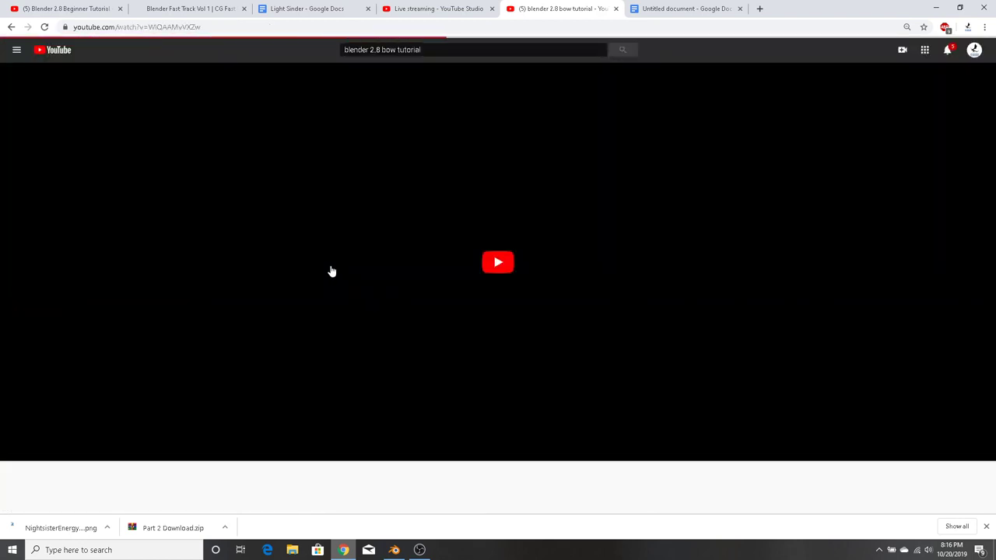
{"action": "left_click", "coordinate": [52, 452]}
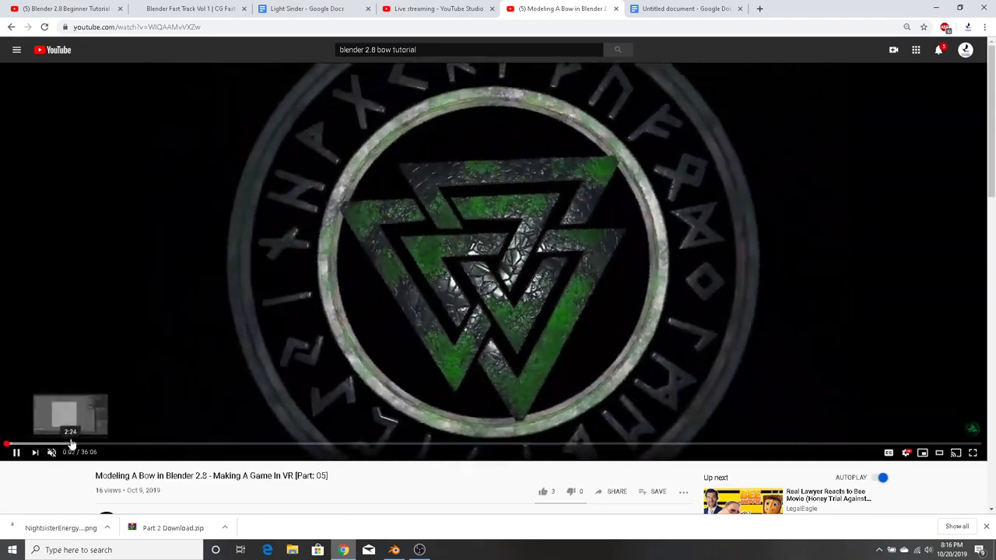
{"action": "left_click", "coordinate": [71, 443]}
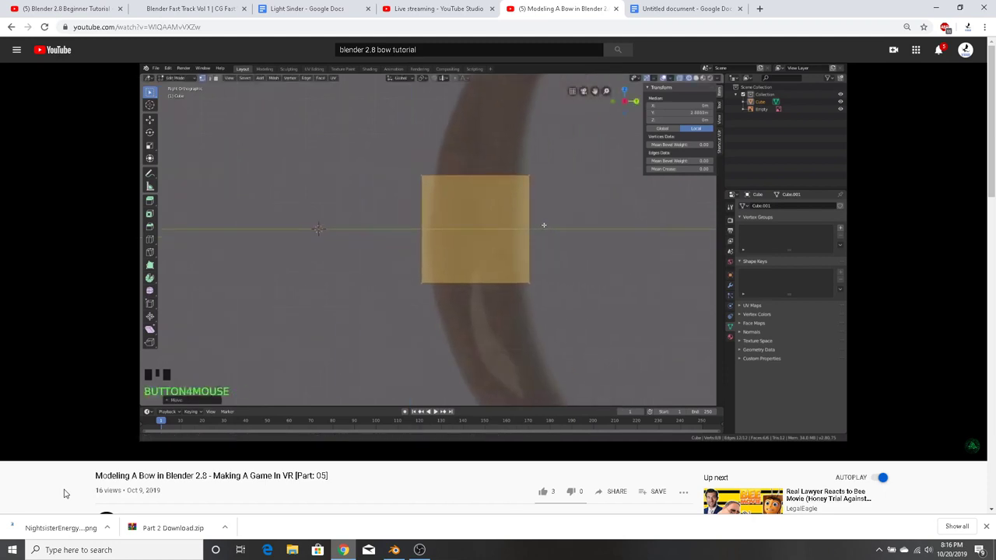
{"action": "left_click", "coordinate": [278, 285]}
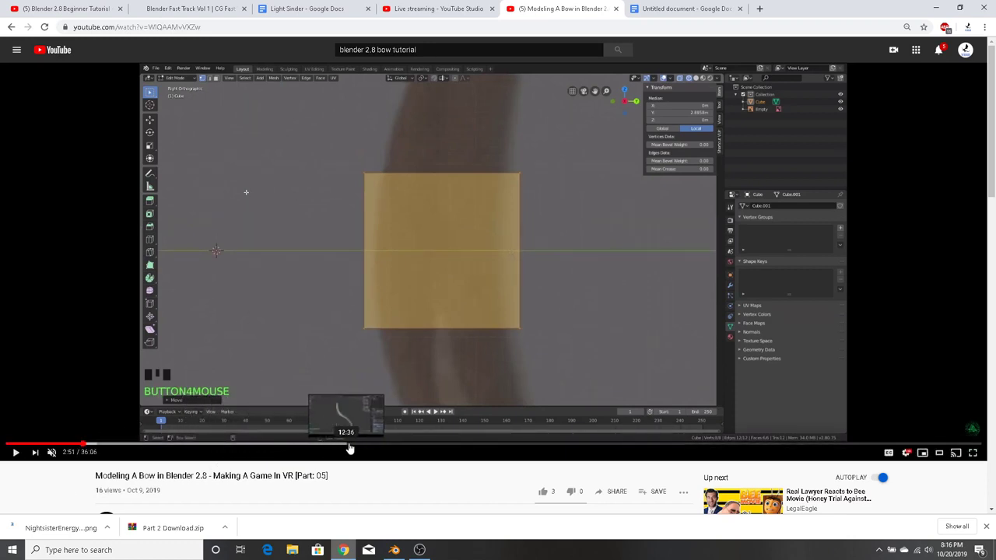
Look at the finished bow at 13:47 in the video, and play the limb modeling from 5:44
{"action": "left_click", "coordinate": [378, 445]}
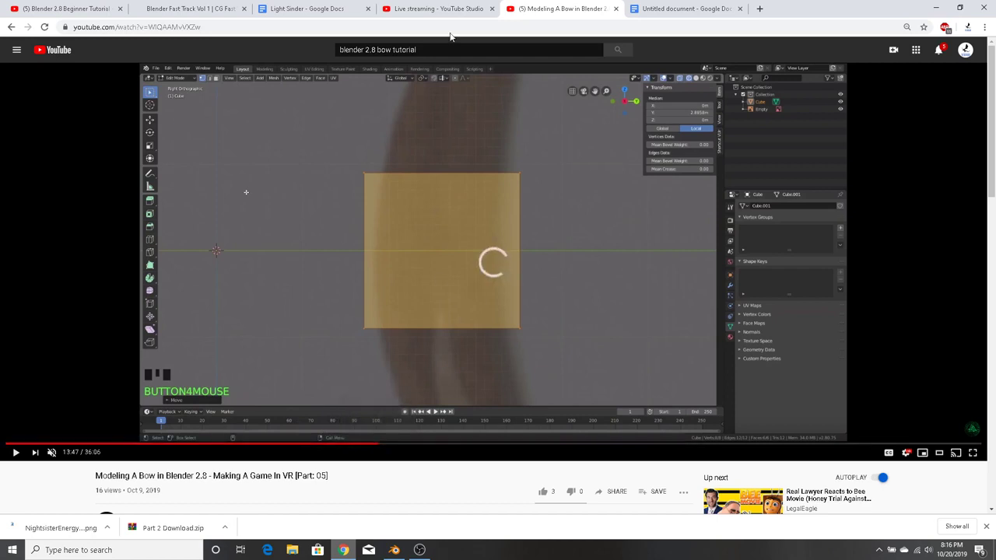
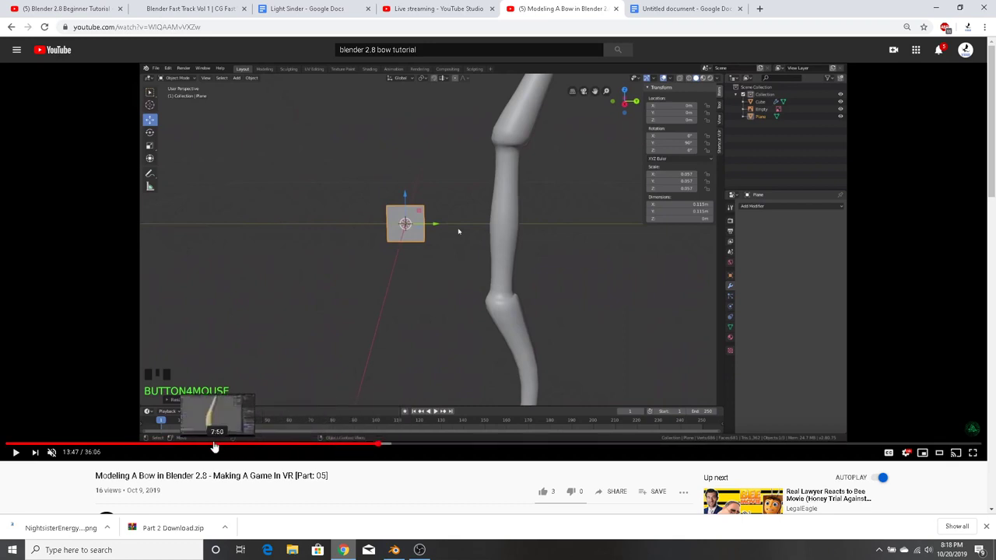
{"action": "left_click", "coordinate": [161, 449]}
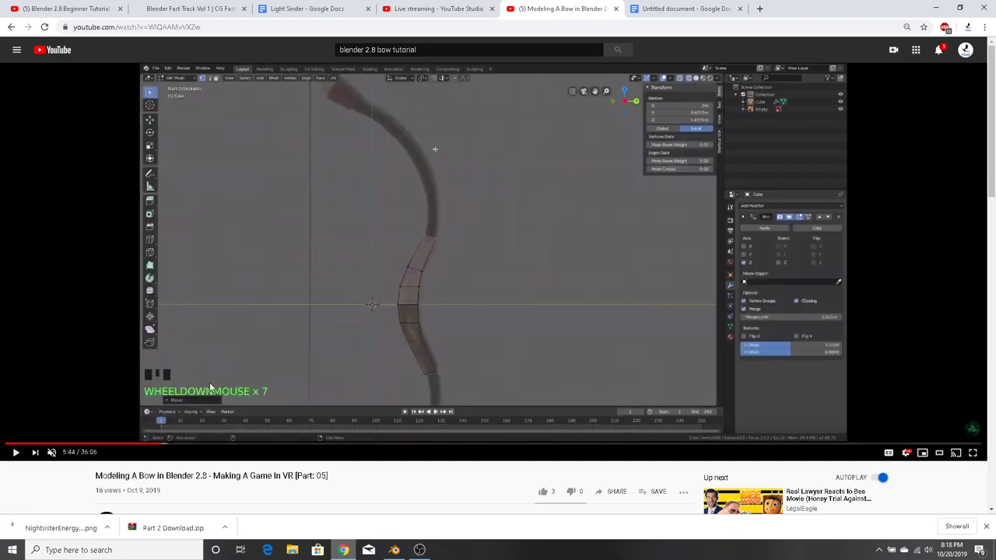
{"action": "left_click", "coordinate": [209, 387]}
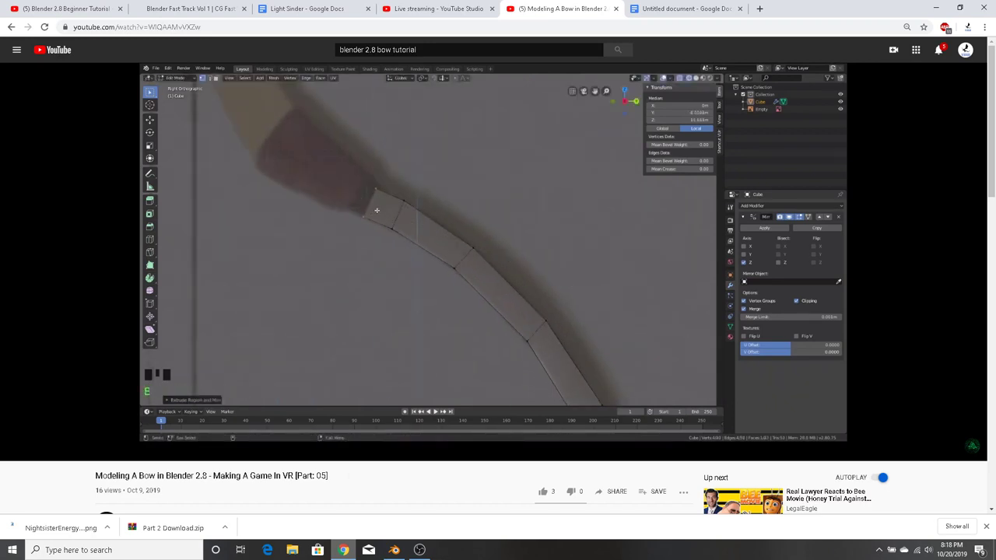
Check the archer bow reference in the Google Docs document and examine the bow outline in Blender from another angle
{"action": "left_click", "coordinate": [688, 8]}
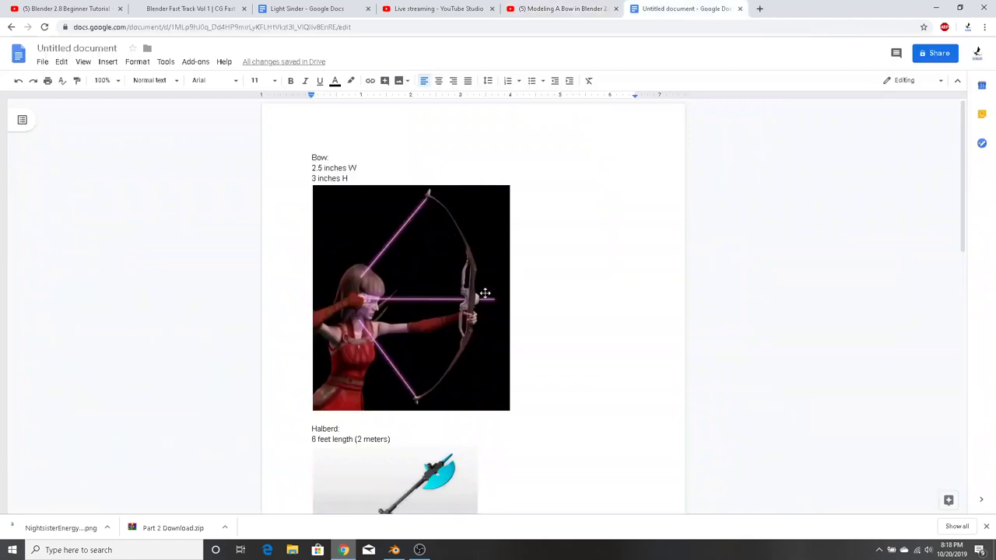
{"action": "left_click", "coordinate": [389, 551]}
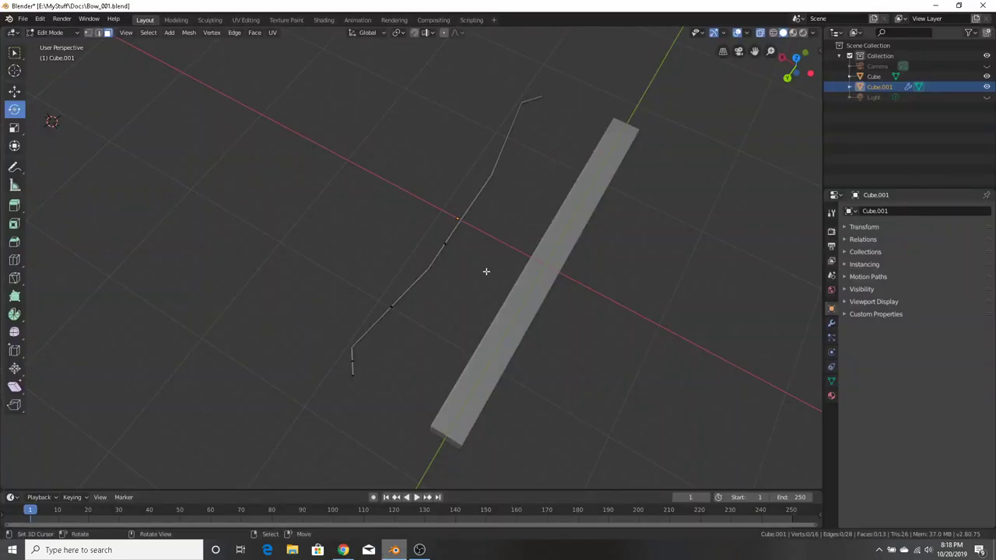
{"action": "middle_click_drag", "start_coordinate": [486, 272], "coordinate": [257, 349]}
{"action": "scroll", "coordinate": [516, 209], "scroll_direction": "up", "scroll_amount": 4}
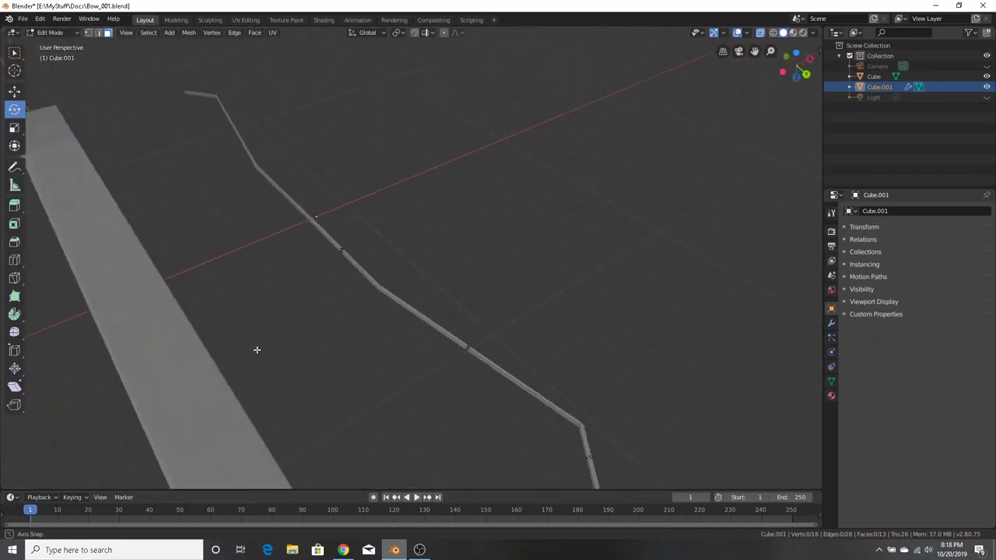
Return to the bow modeling video in Chrome and pause it at 6:39 to study the bow mesh
{"action": "left_click", "coordinate": [345, 549]}
{"action": "left_click", "coordinate": [559, 8]}
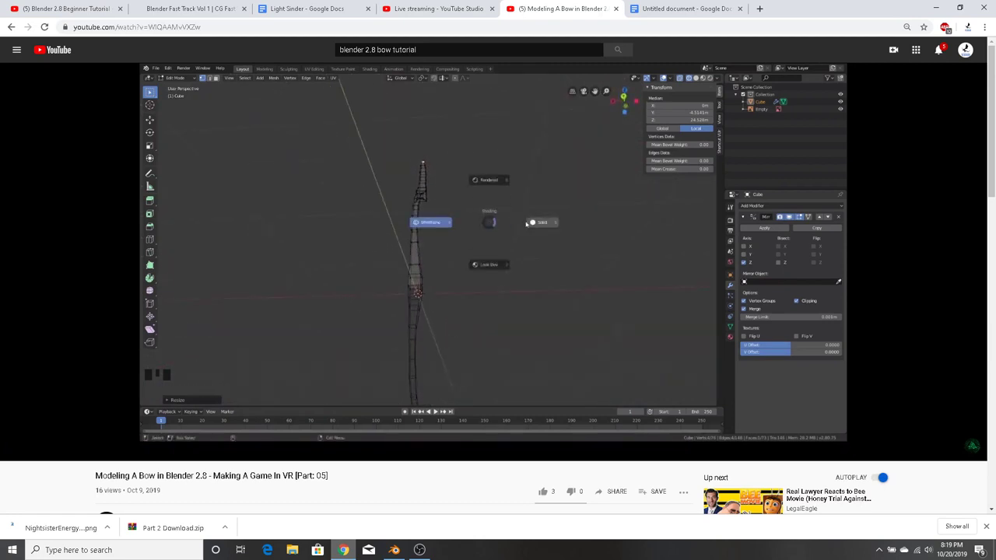
{"action": "left_click", "coordinate": [447, 239]}
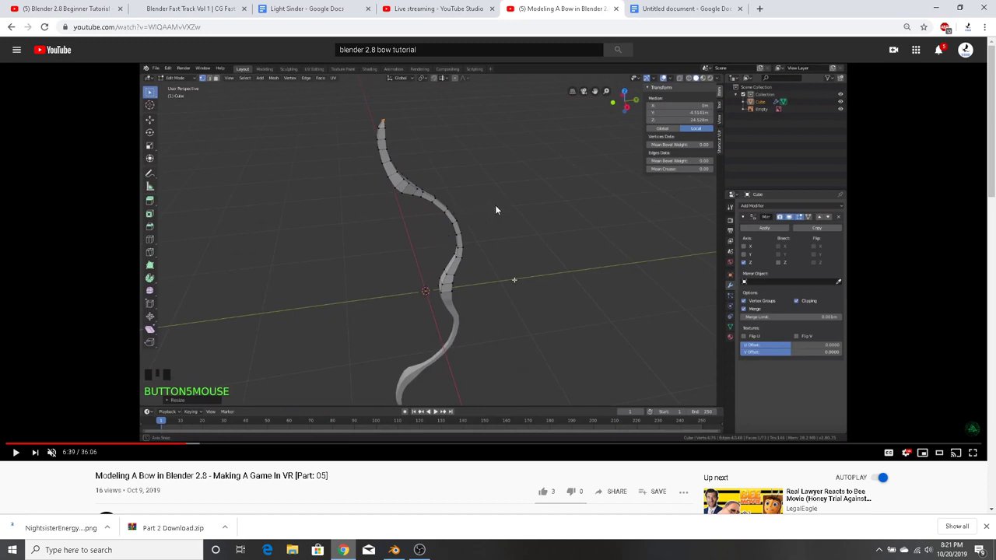
Add the suggested video "Real Lawyer Reacts to Bee Movie" to Watch later on YouTube
{"action": "scroll", "coordinate": [496, 206], "scroll_direction": "down", "scroll_amount": 1}
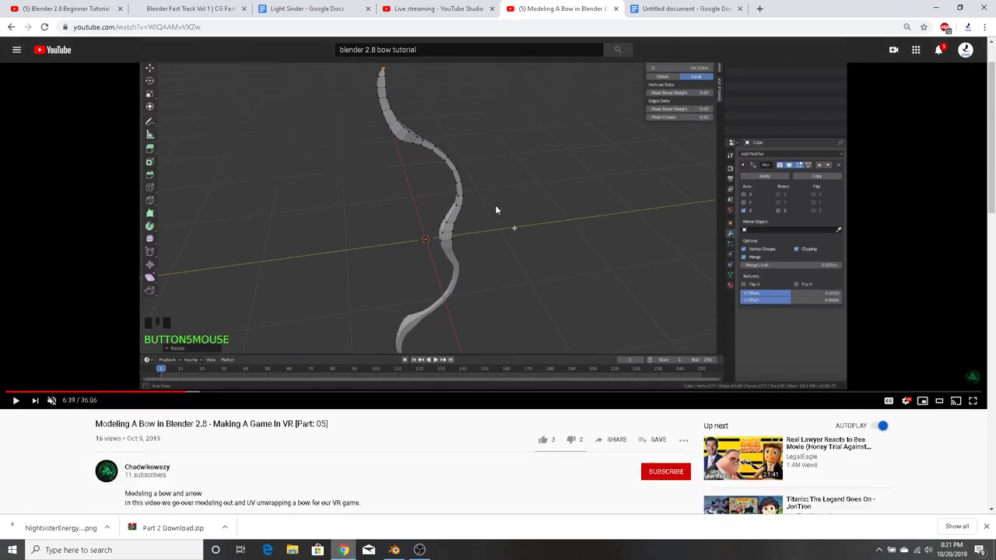
{"action": "left_click", "coordinate": [938, 9]}
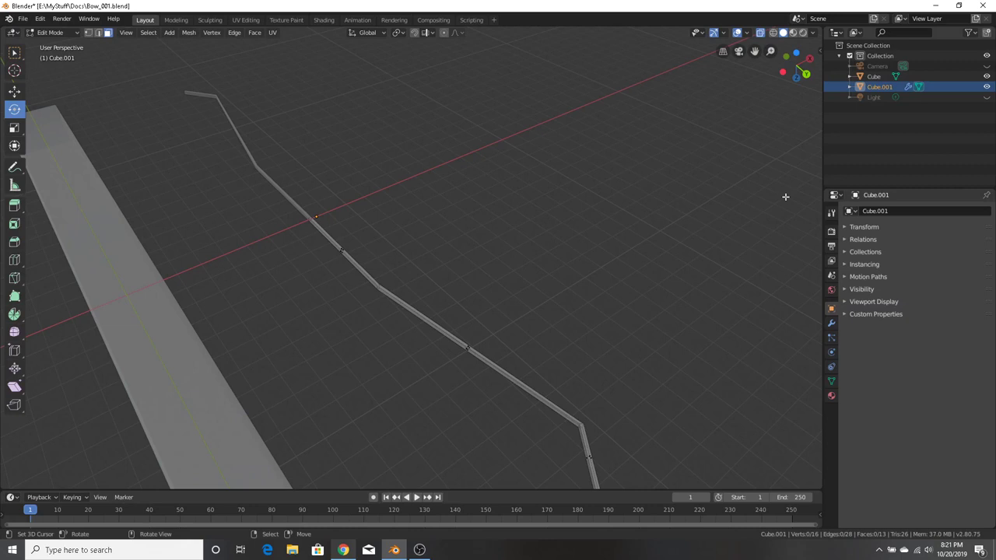
{"action": "left_click", "coordinate": [343, 550]}
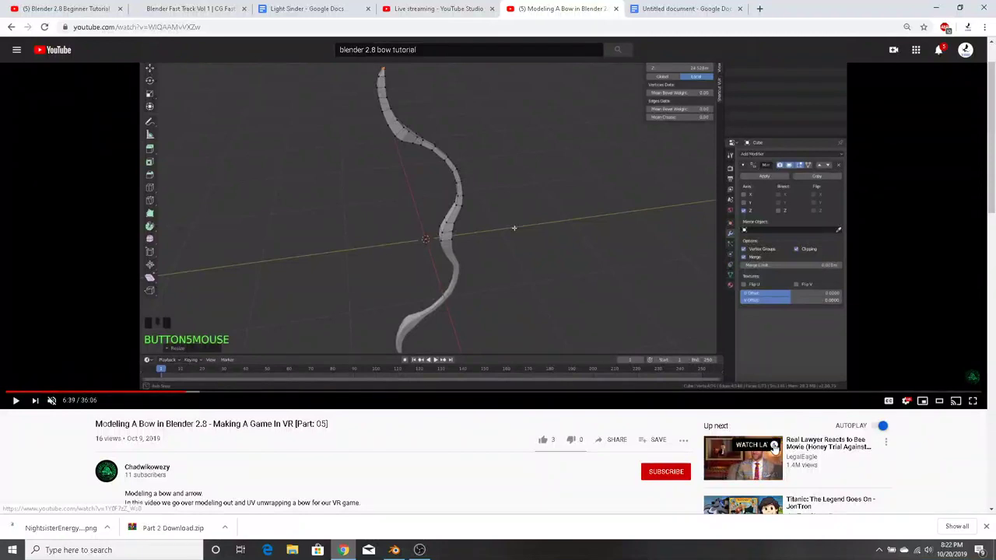
{"action": "left_click", "coordinate": [773, 446]}
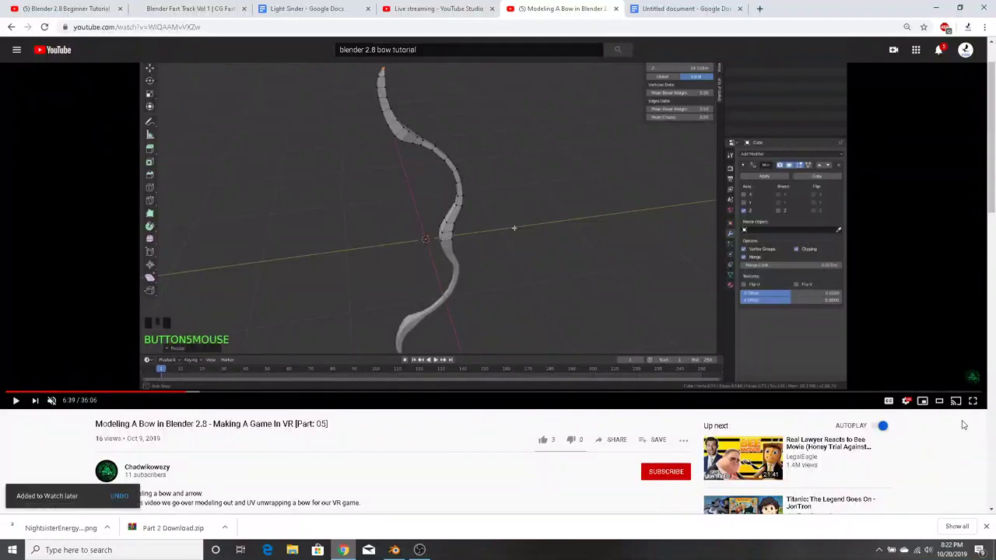
Examine the bow outline in Blender from another angle, and replay an earlier part of the bow tutorial in Chrome, pausing at 6:27
{"action": "left_click", "coordinate": [931, 5]}
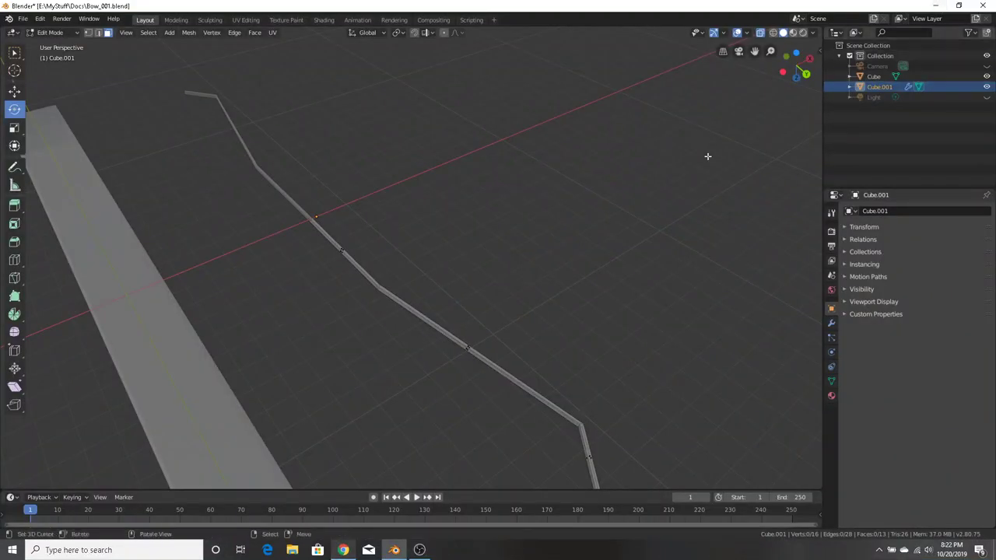
{"action": "middle_click_drag", "start_coordinate": [615, 235], "coordinate": [490, 233]}
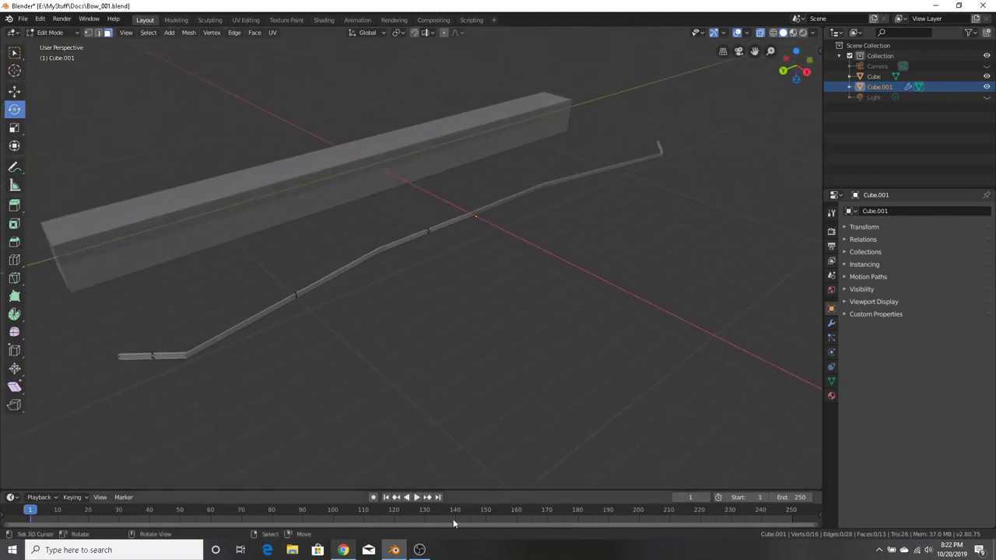
{"action": "left_click", "coordinate": [343, 550]}
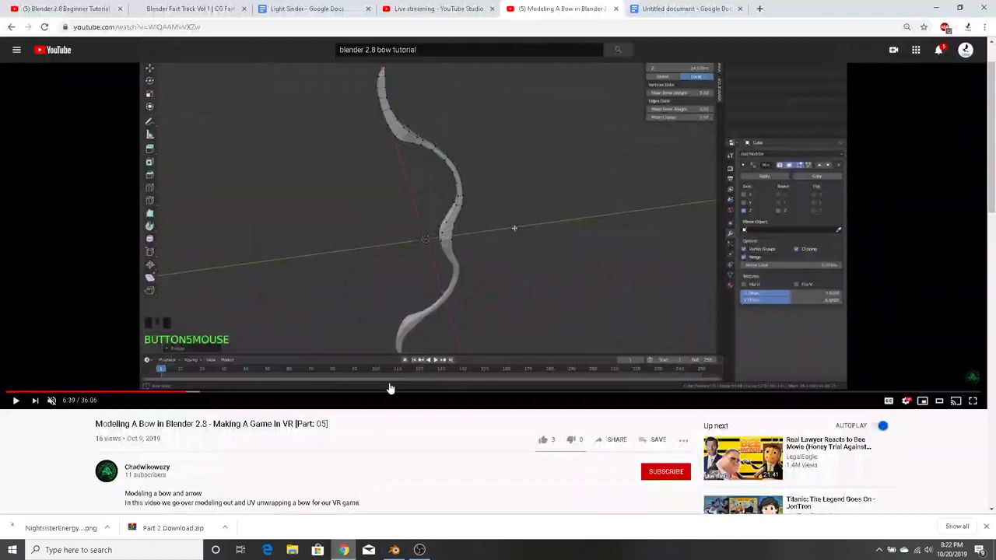
{"action": "left_click", "coordinate": [173, 399]}
{"action": "left_click", "coordinate": [244, 221]}
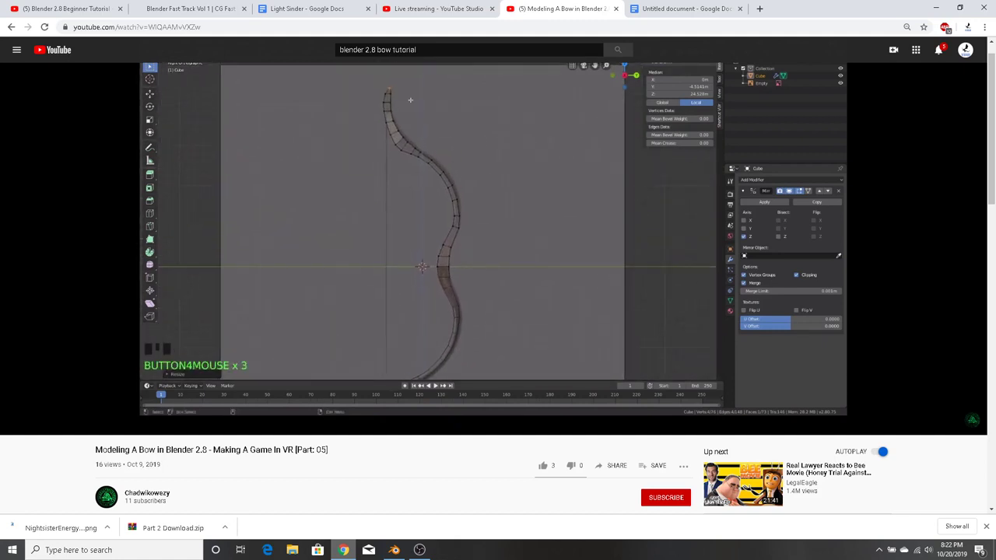
{"action": "left_click", "coordinate": [370, 185]}
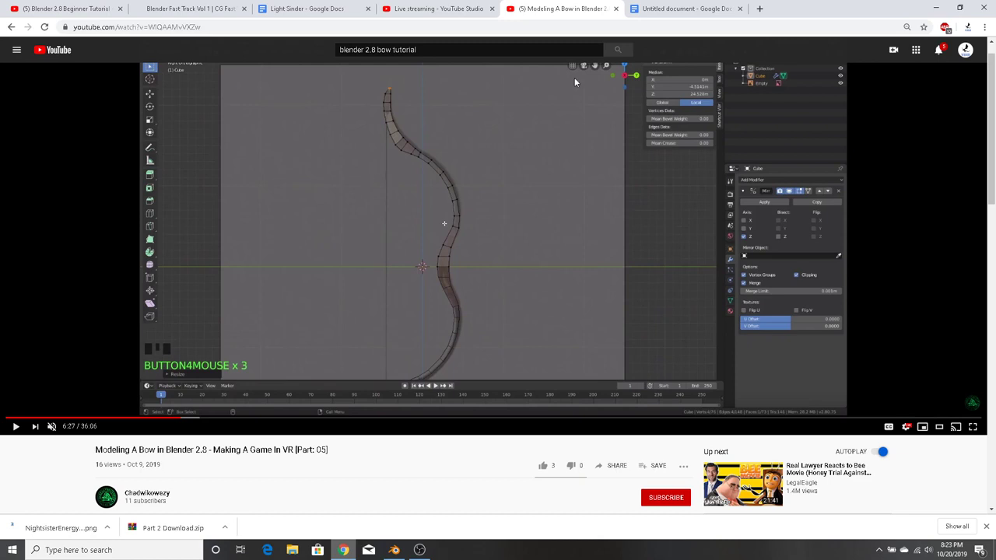
Check the archer bow reference in the Google Docs document and like the bow modeling video on YouTube
{"action": "left_click", "coordinate": [667, 9]}
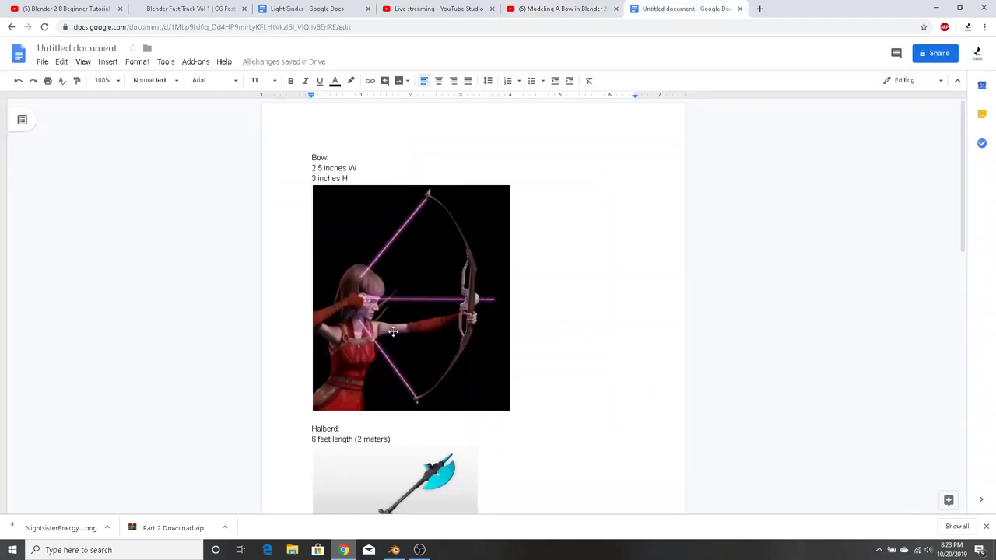
{"action": "left_click", "coordinate": [555, 8]}
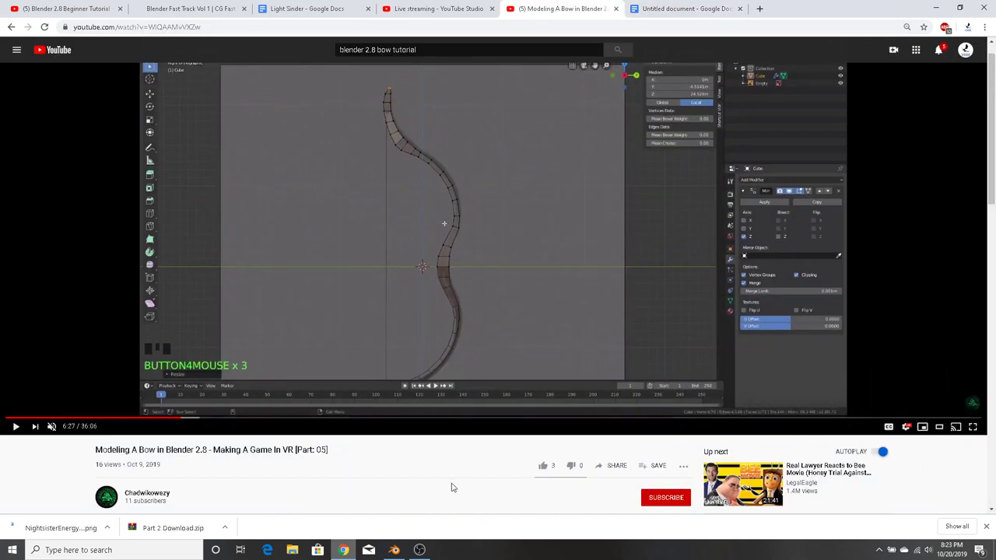
{"action": "left_click", "coordinate": [543, 466]}
{"action": "scroll", "coordinate": [328, 460], "scroll_direction": "down", "scroll_amount": 2}
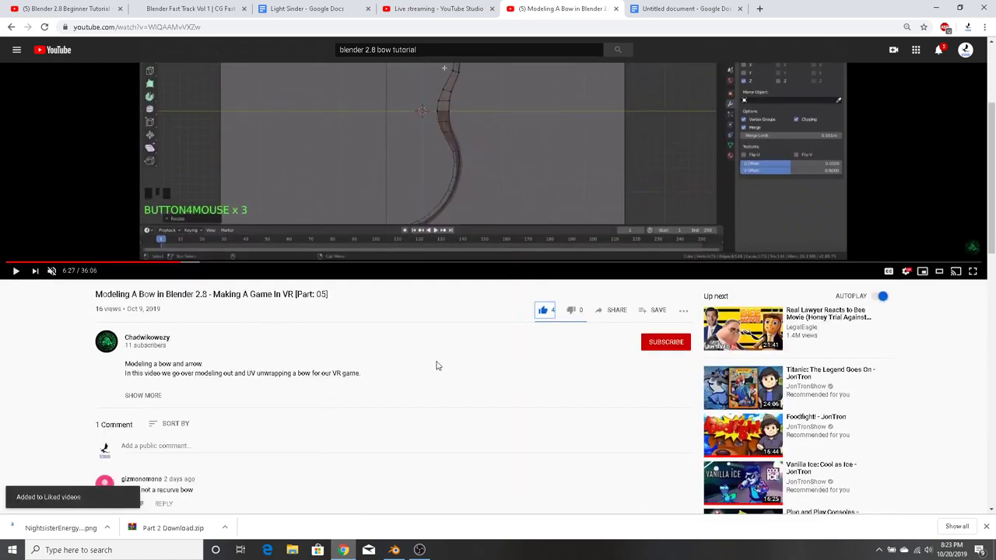
{"action": "scroll", "coordinate": [439, 366], "scroll_direction": "up", "scroll_amount": 2}
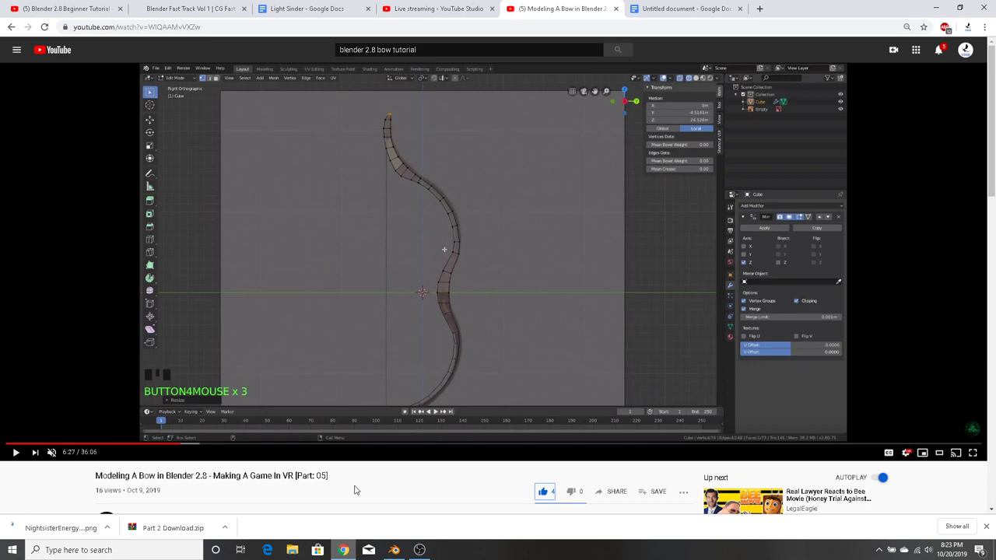
Reload the live stream dashboard in YouTube Studio and read the live chat
{"action": "left_click", "coordinate": [401, 8]}
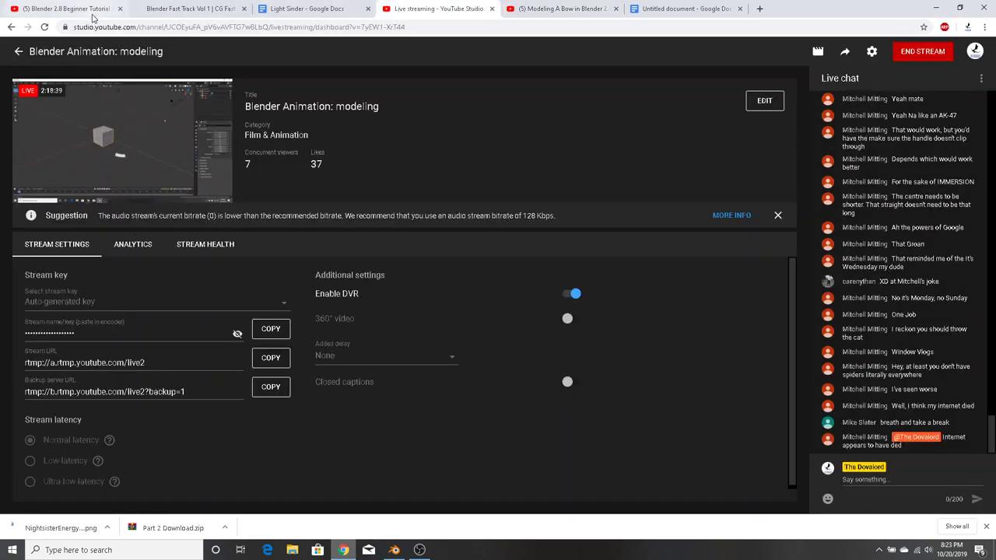
{"action": "left_click", "coordinate": [44, 28]}
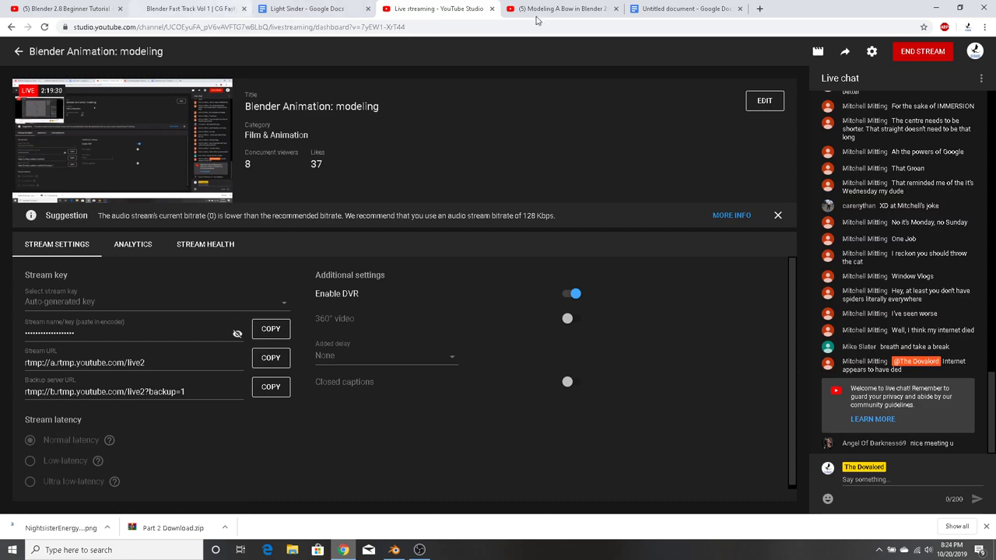
{"action": "left_click", "coordinate": [560, 8]}
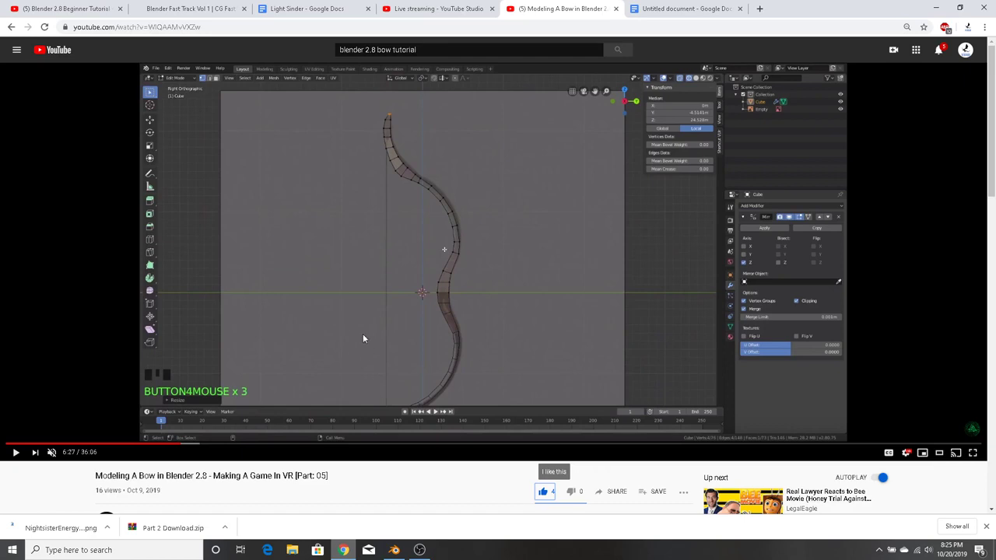
{"action": "left_click", "coordinate": [406, 7]}
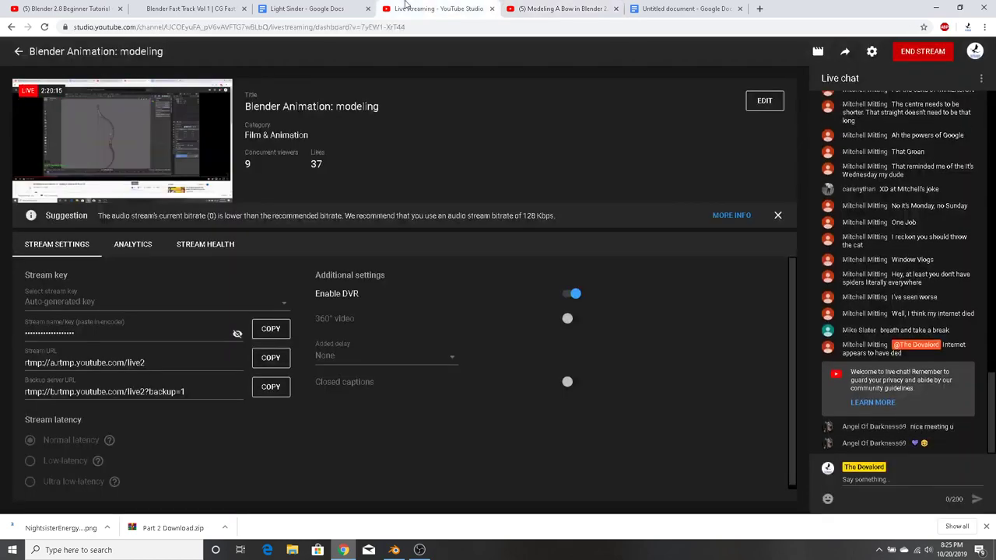
{"action": "left_click", "coordinate": [529, 9]}
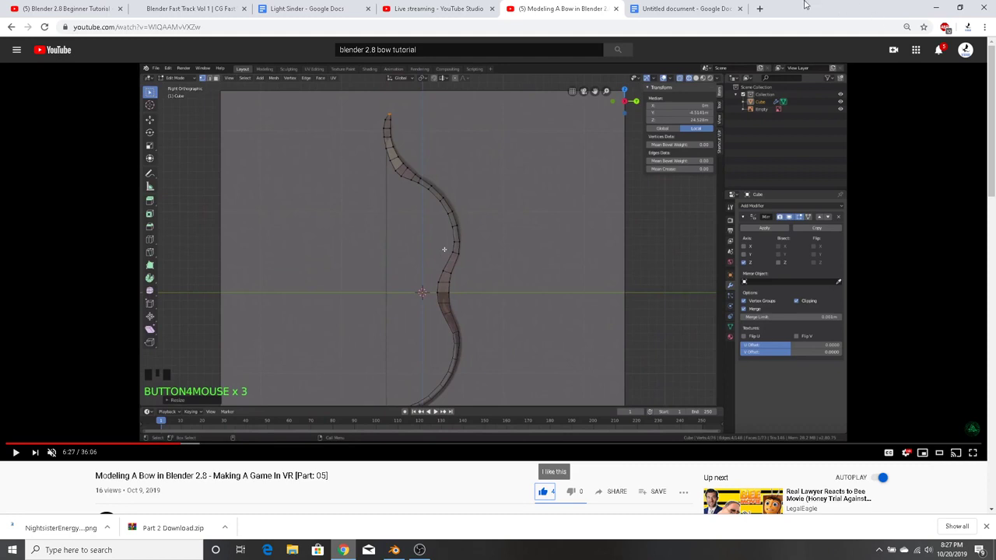
Read the bow tutorial's description and comments, and revisit the bow reference document
{"action": "scroll", "coordinate": [530, 192], "scroll_direction": "down", "scroll_amount": 3}
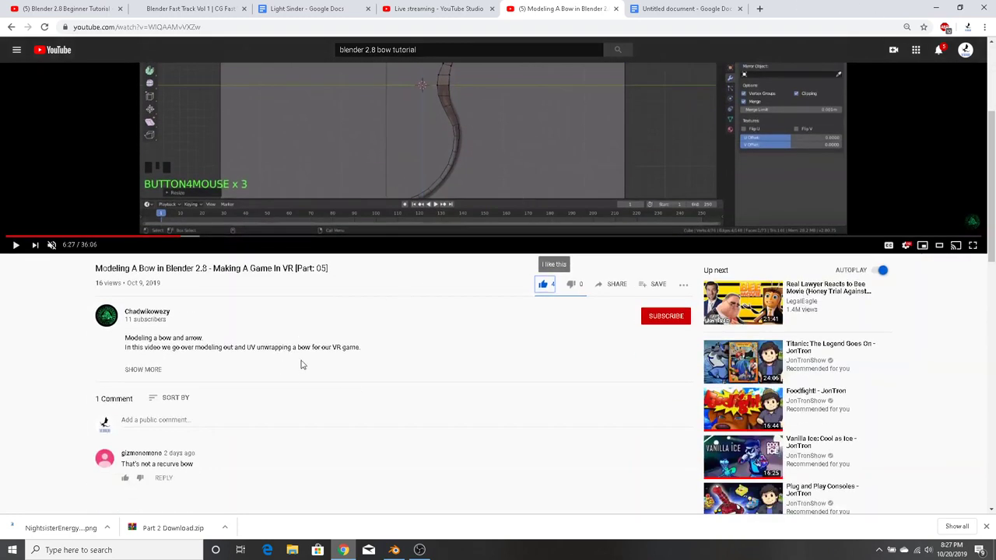
{"action": "scroll", "coordinate": [302, 364], "scroll_direction": "up", "scroll_amount": 3}
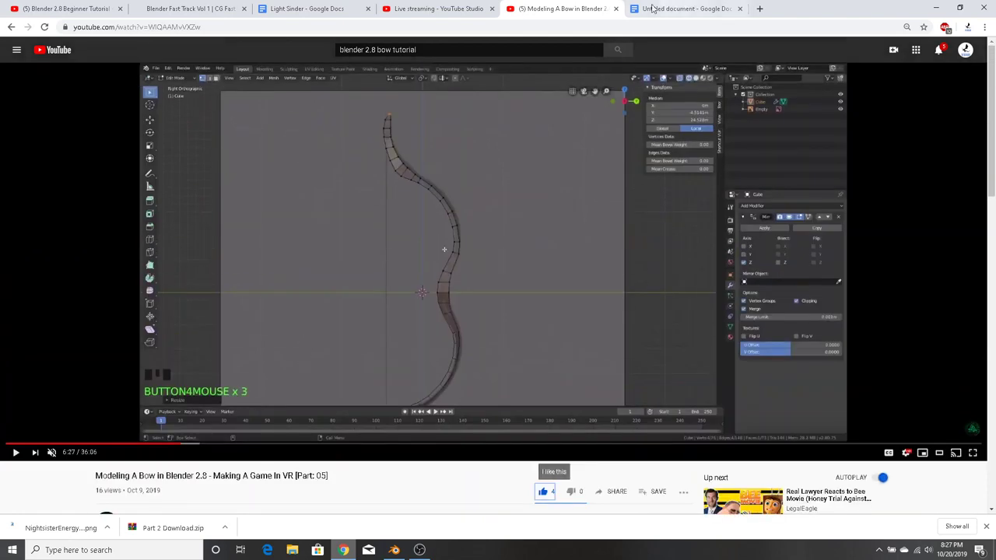
{"action": "left_click", "coordinate": [681, 9]}
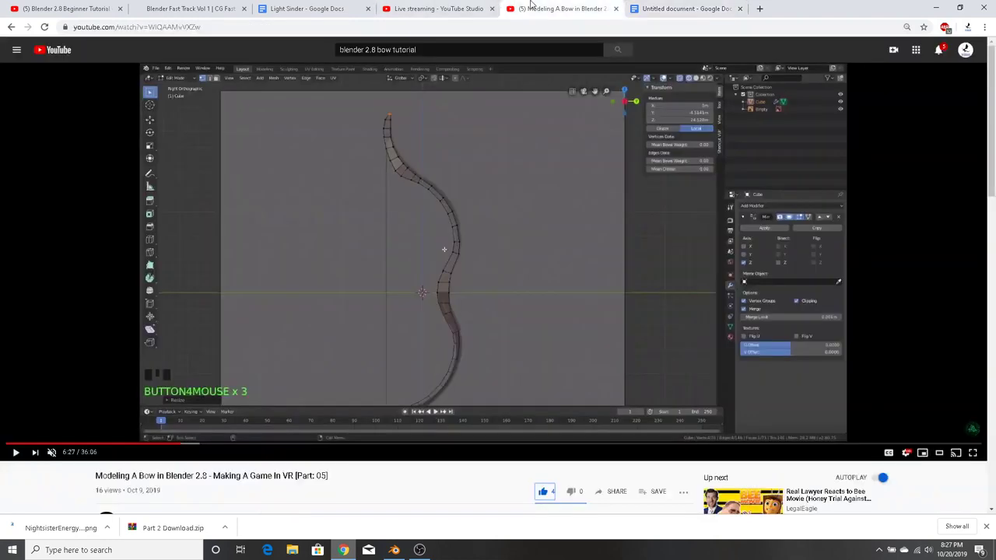
{"action": "left_click", "coordinate": [532, 9]}
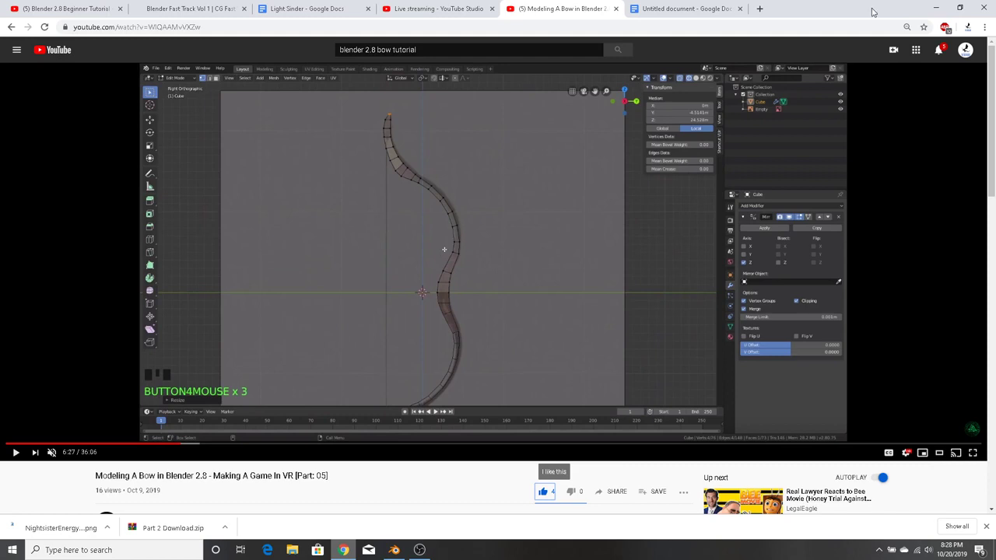
Look through the YouTube notifications and close the list
{"action": "left_click", "coordinate": [938, 50]}
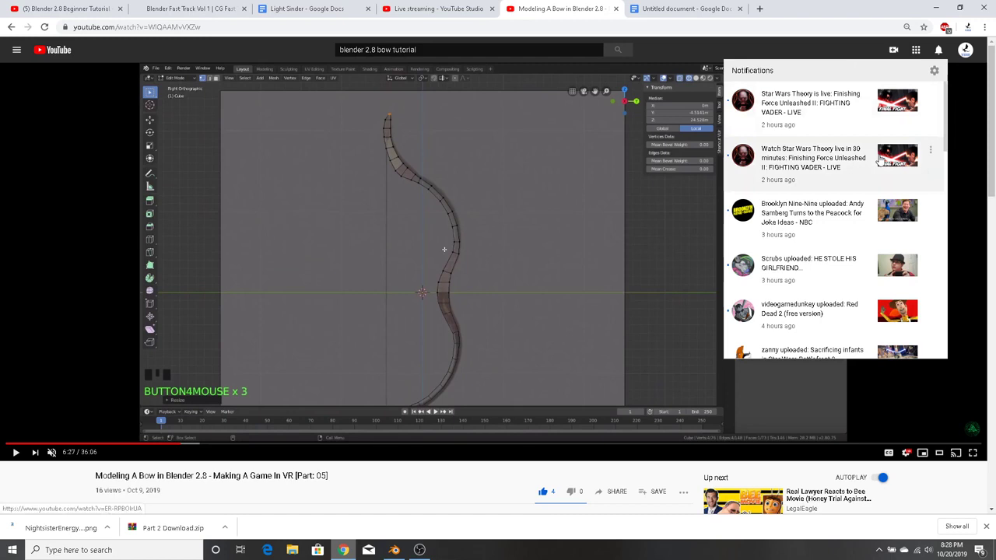
{"action": "scroll", "coordinate": [880, 160], "scroll_direction": "down", "scroll_amount": 1}
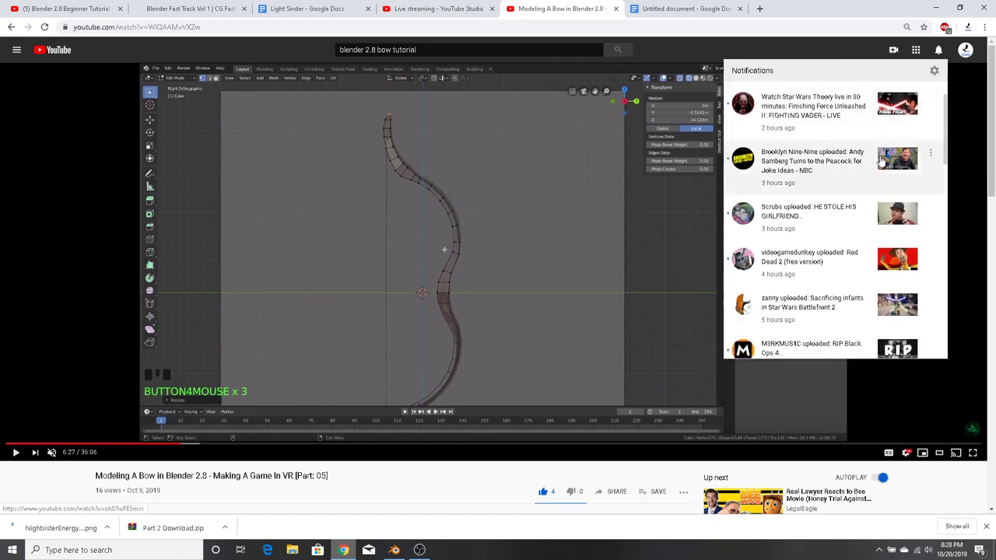
{"action": "scroll", "coordinate": [879, 160], "scroll_direction": "up", "scroll_amount": 1}
{"action": "left_click", "coordinate": [865, 56]}
Switch to Blender and examine the thin bow outline alongside the thick bar from another angle
{"action": "left_click", "coordinate": [925, 7]}
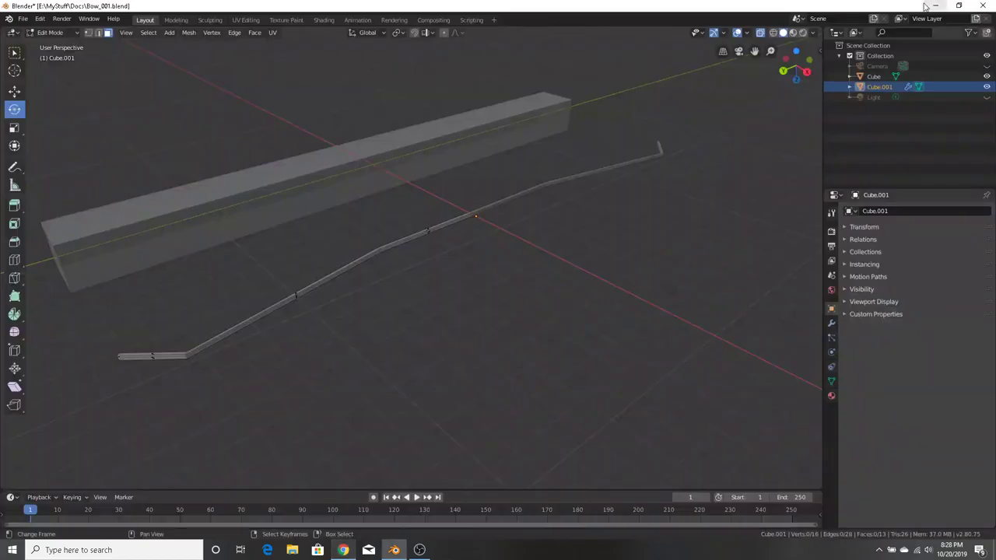
{"action": "left_click", "coordinate": [935, 6]}
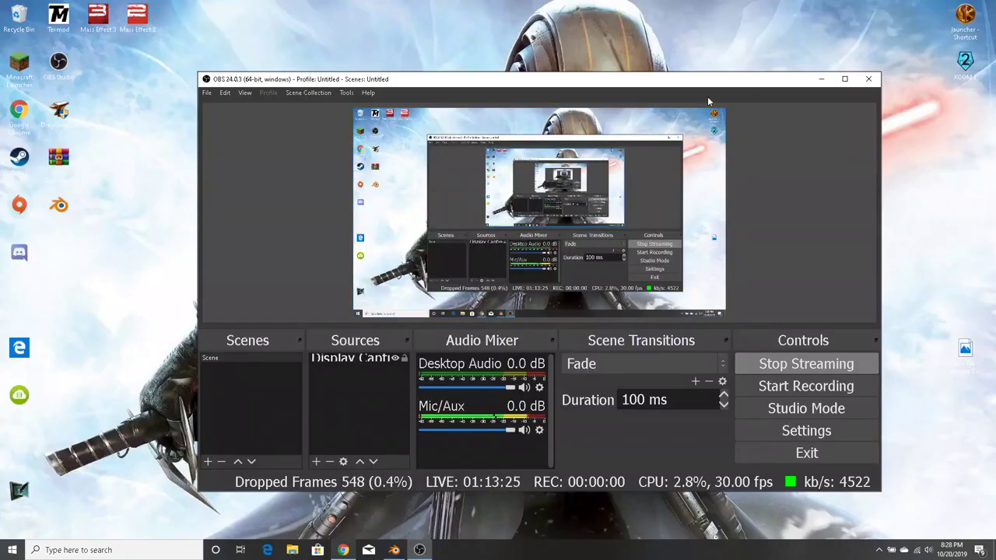
{"action": "left_click", "coordinate": [395, 550]}
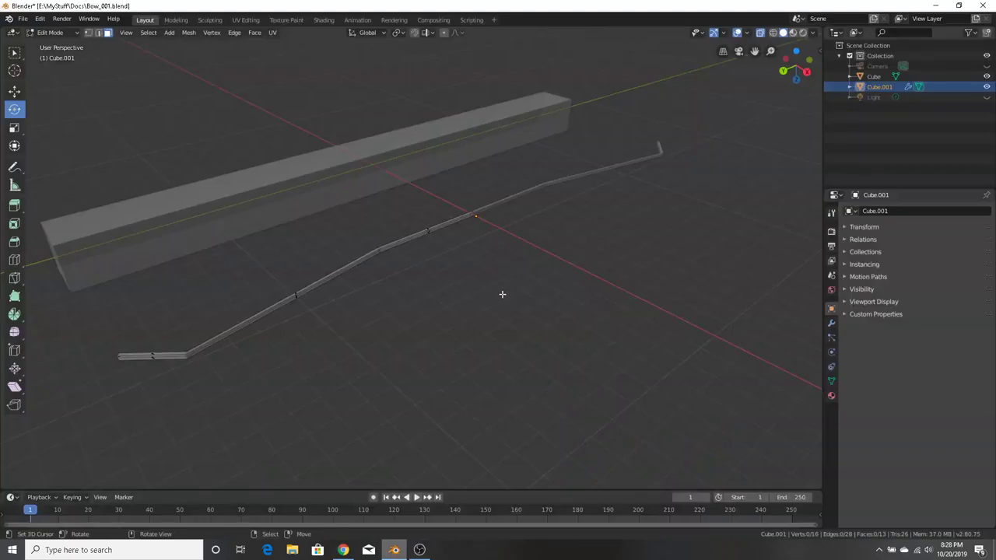
{"action": "middle_click_drag", "start_coordinate": [502, 294], "coordinate": [607, 292]}
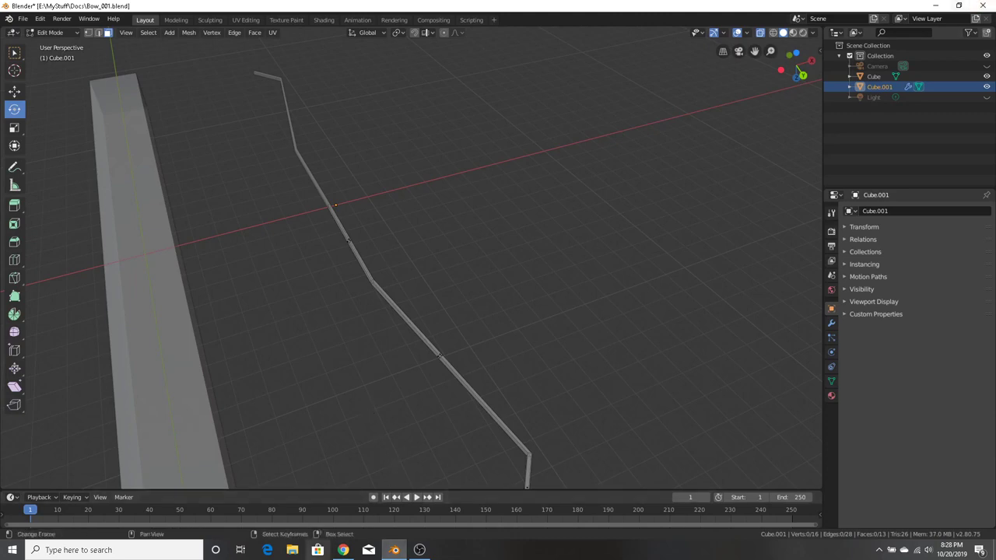
Return to the live stream dashboard in Chrome, open the stream preview's quality options and follow the live chat
{"action": "left_click", "coordinate": [343, 550]}
{"action": "left_click", "coordinate": [441, 8]}
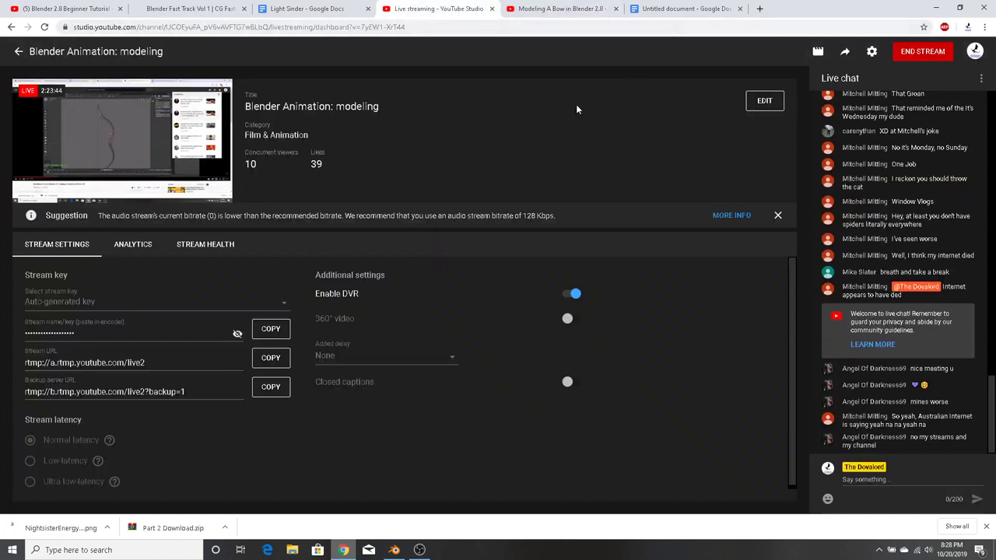
{"action": "left_click", "coordinate": [179, 194]}
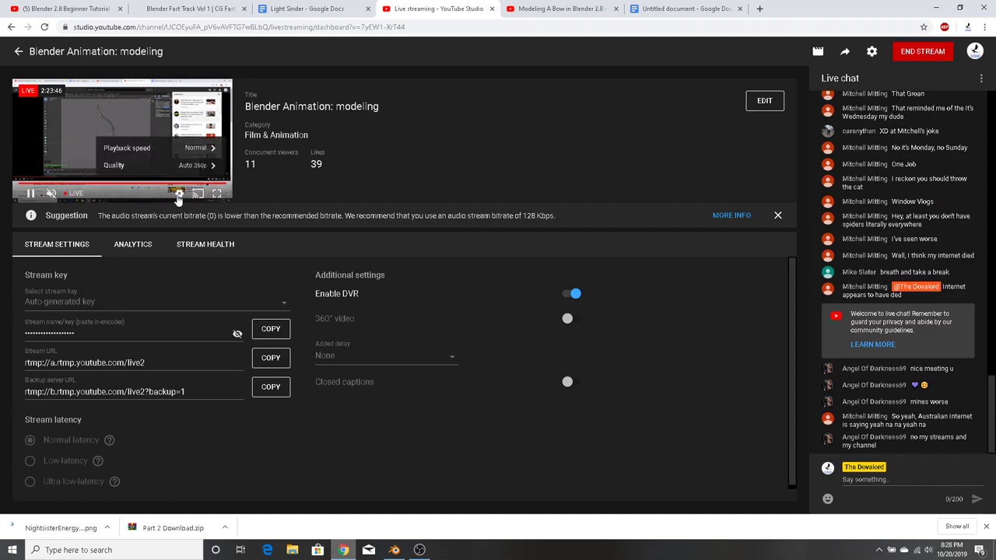
{"action": "left_click", "coordinate": [143, 165]}
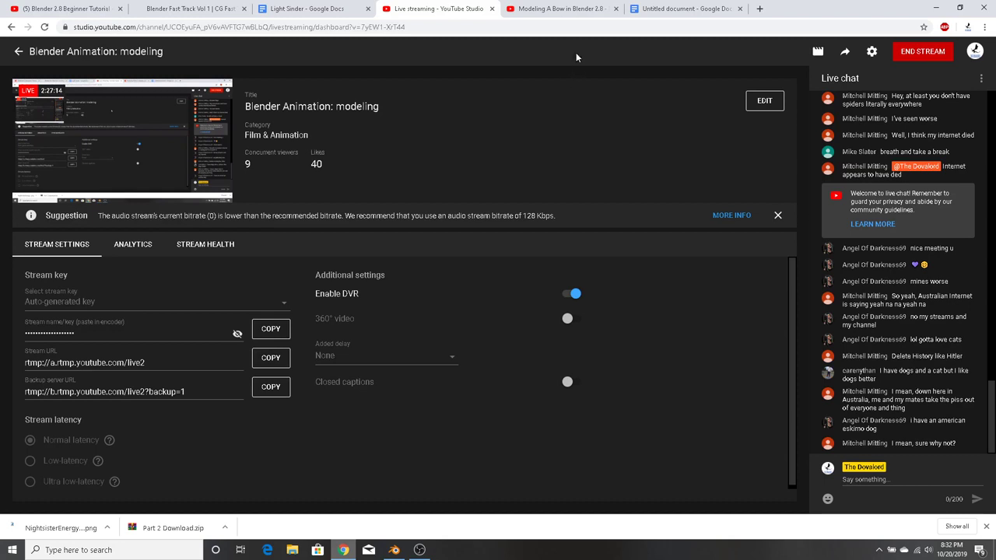
{"action": "left_click", "coordinate": [571, 7]}
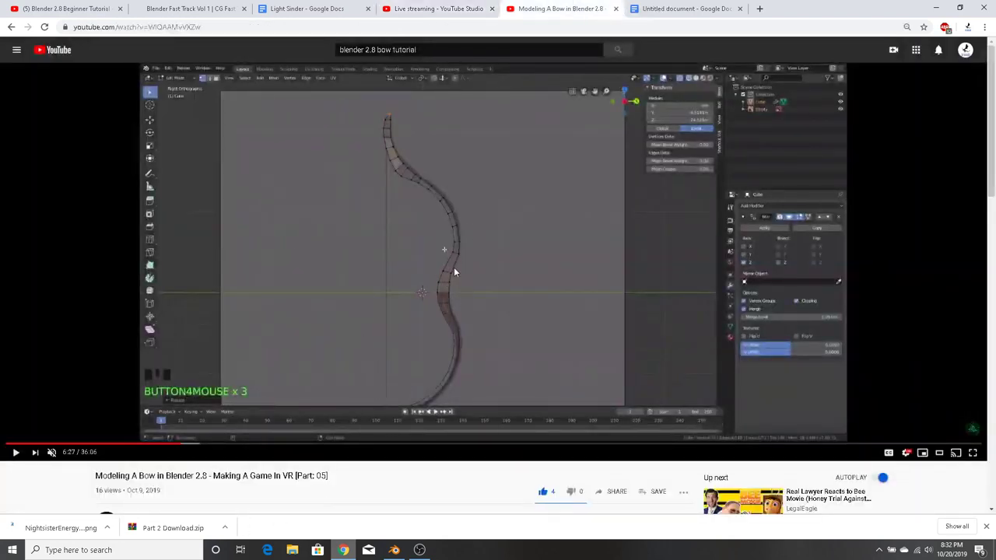
{"action": "left_click", "coordinate": [463, 9]}
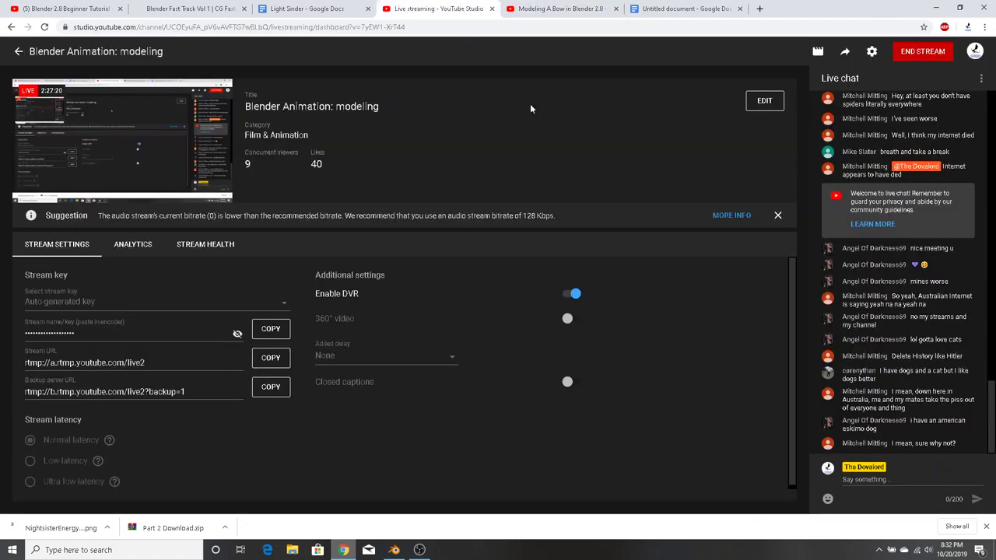